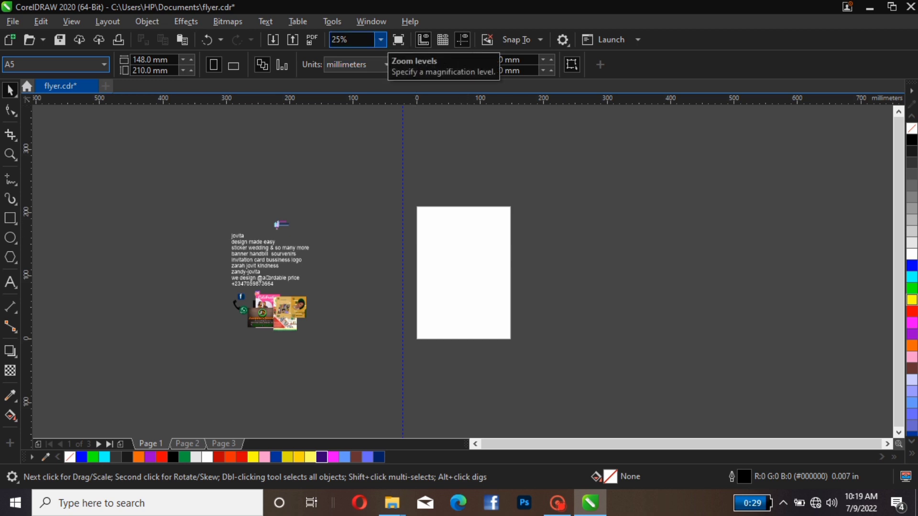
Move the logo, text block, social icons and sample design images together so they sit beside the page's left edge.
click(381, 40)
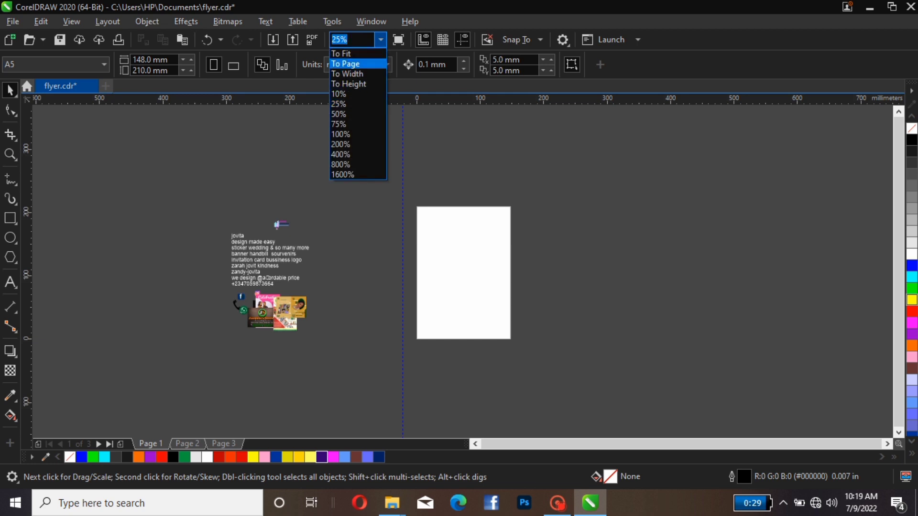
click(339, 114)
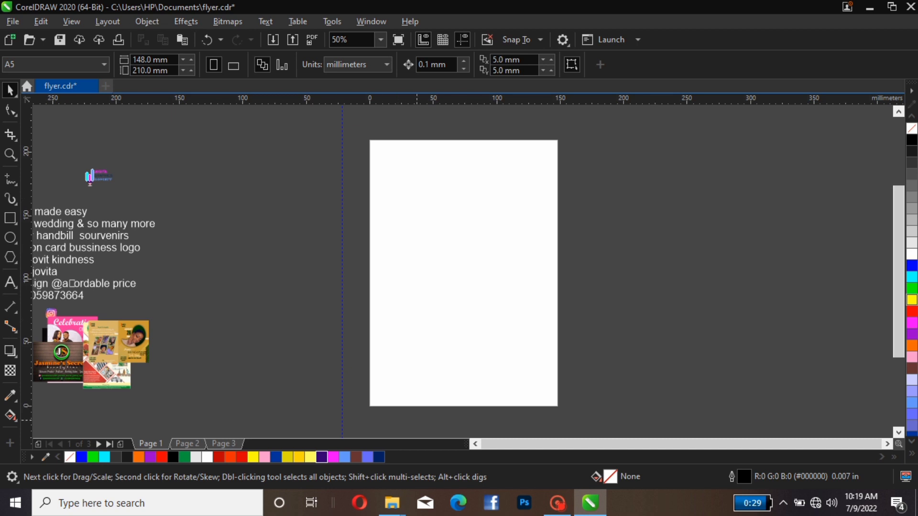
scroll(354, 311, down, 1)
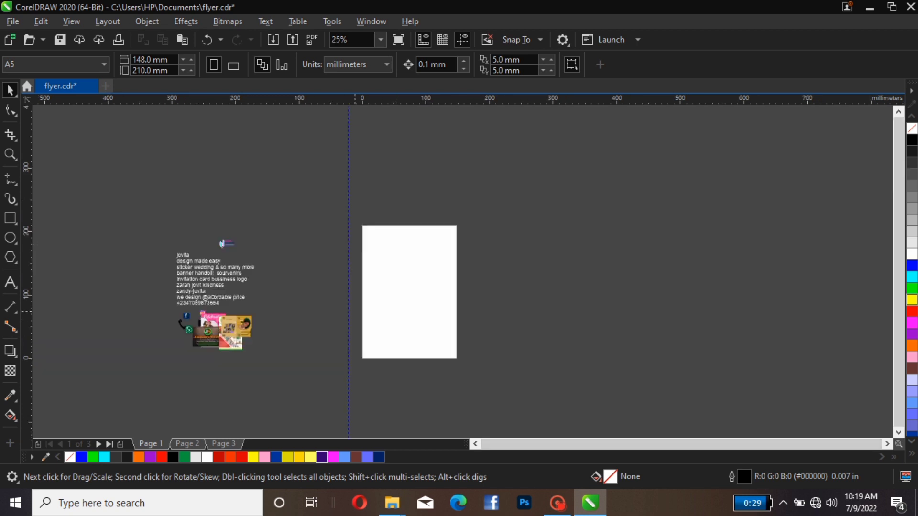
drag(90, 177, 272, 372)
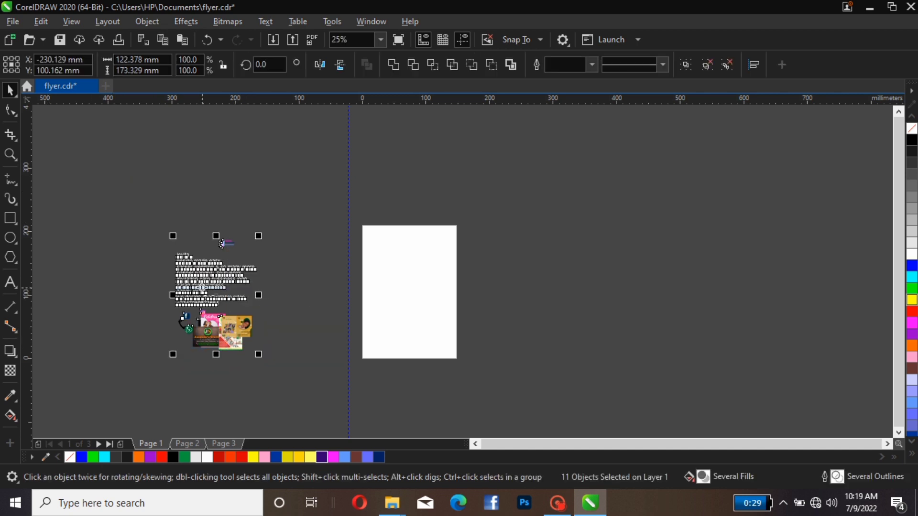
drag(222, 244, 334, 245)
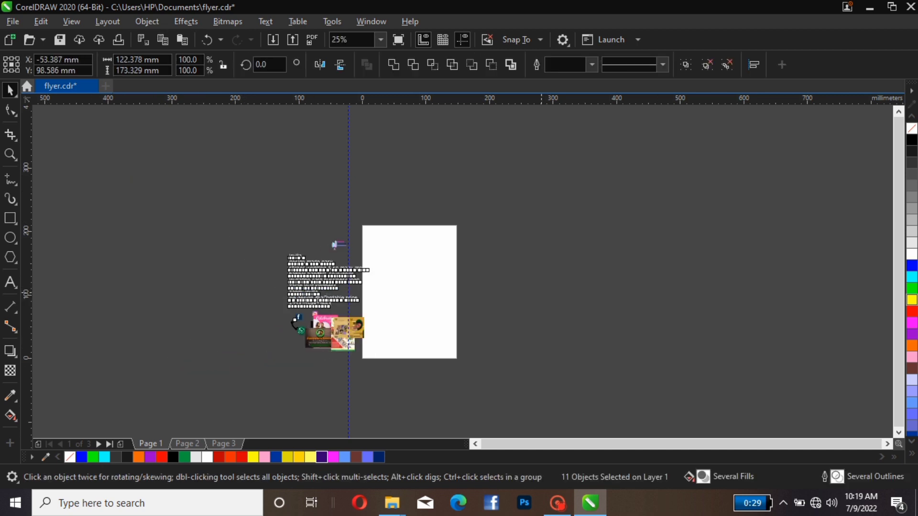
click(335, 245)
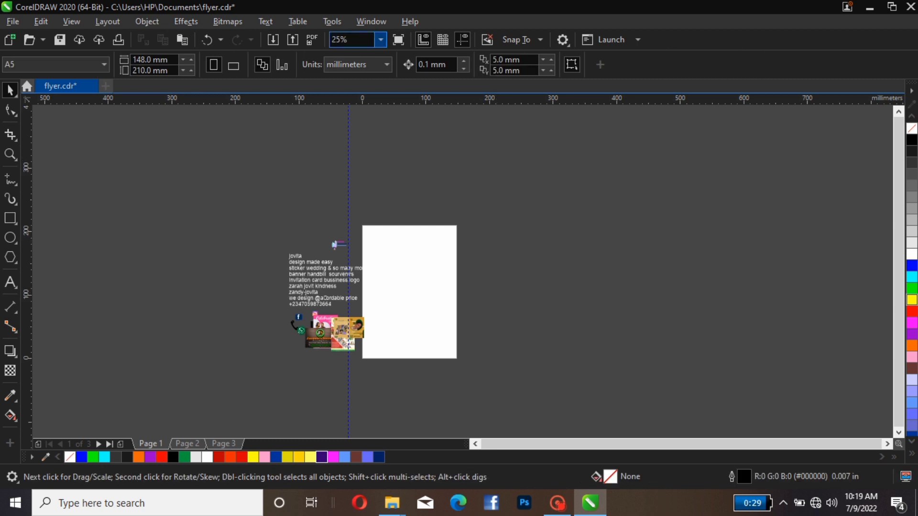
click(380, 39)
click(349, 63)
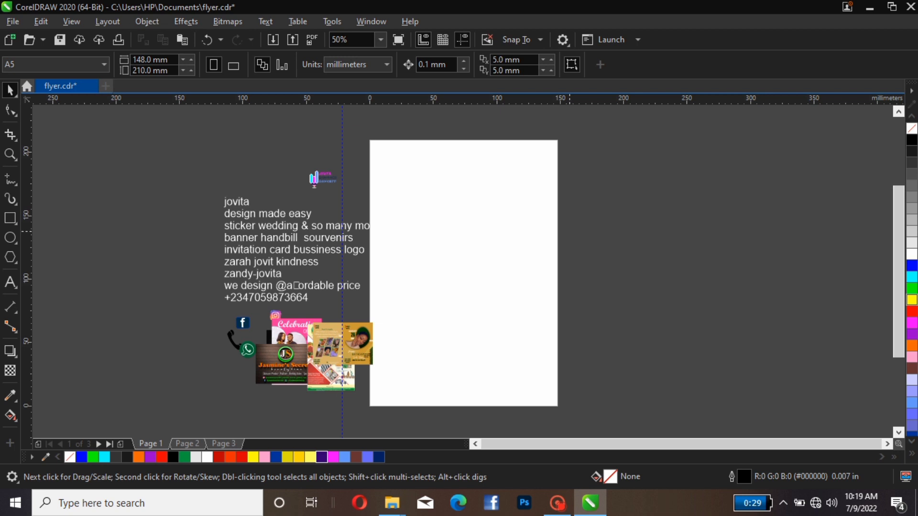
click(516, 233)
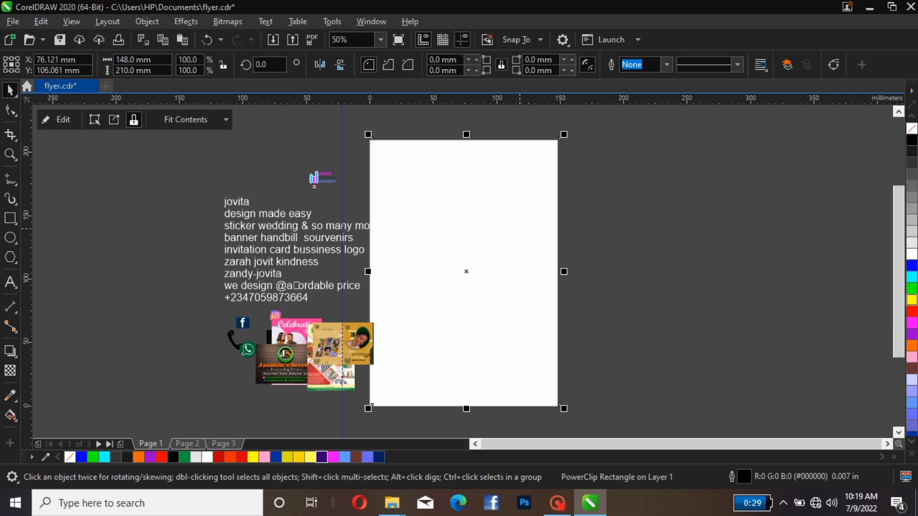
click(610, 259)
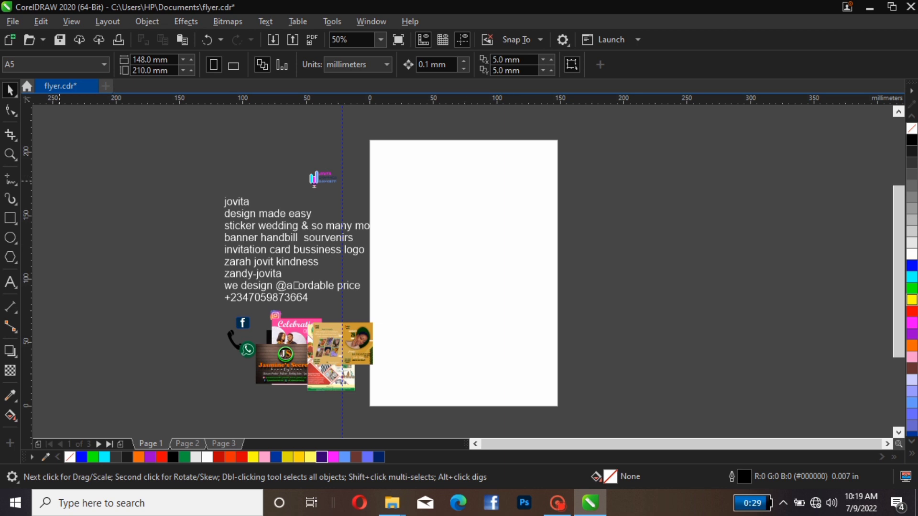
Create a page-sized rectangle frame, remove its outline and centre it on the A5 page.
click(10, 218)
double_click(10, 218)
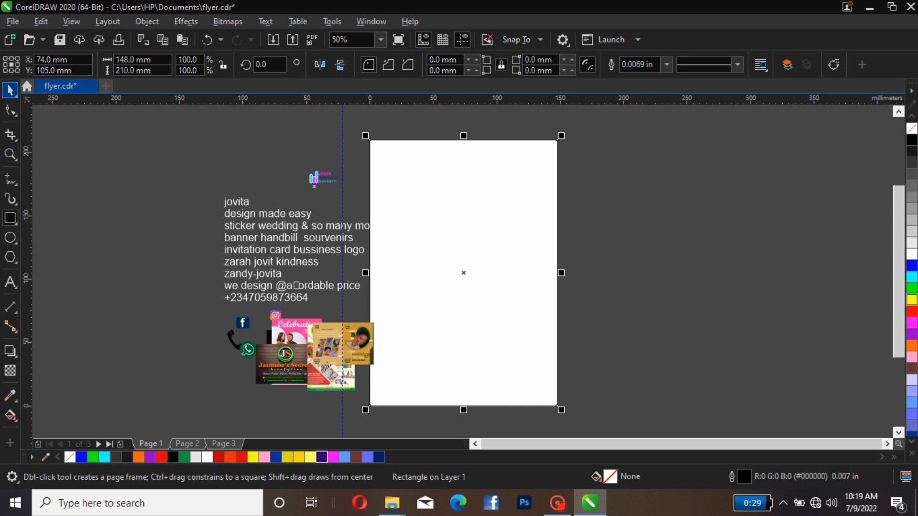
click(10, 89)
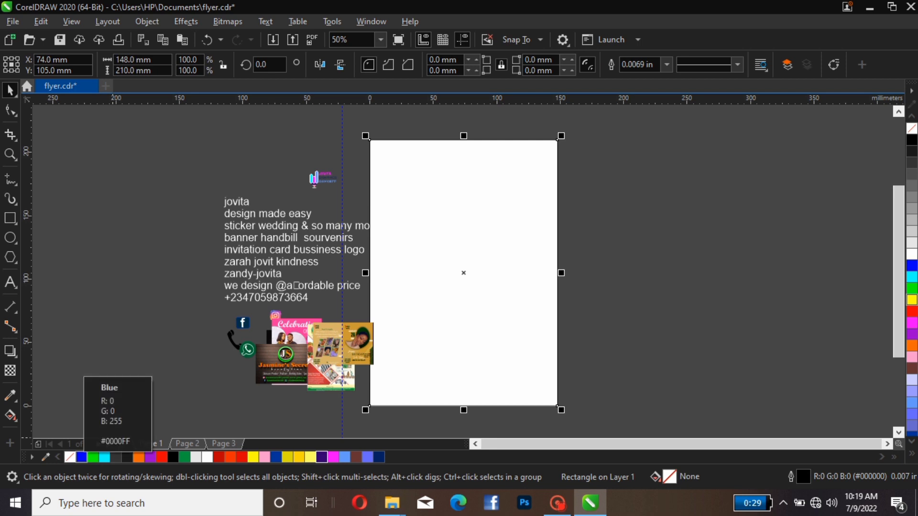
right_click(70, 457)
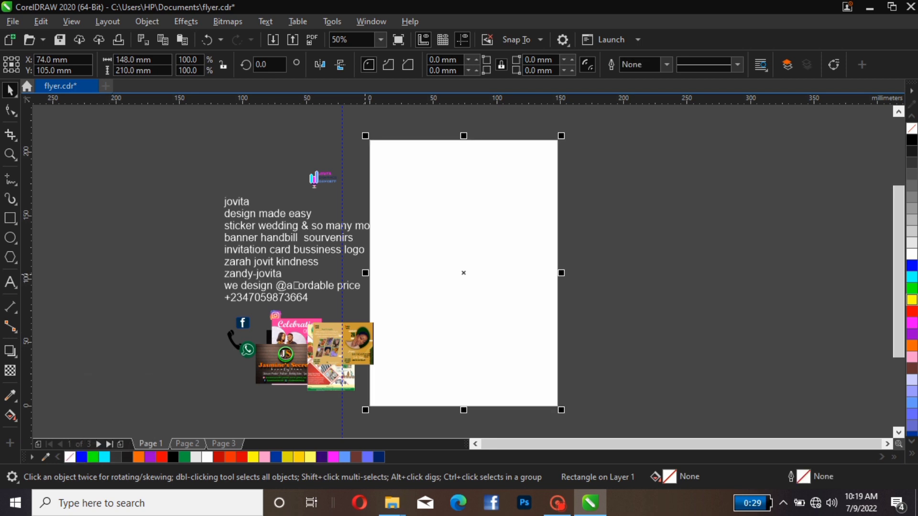
drag(463, 253, 534, 268)
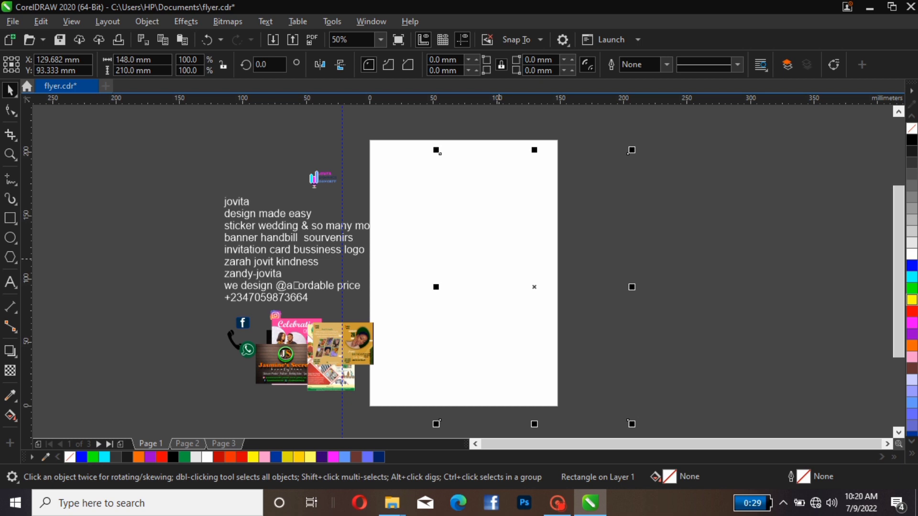
key(p)
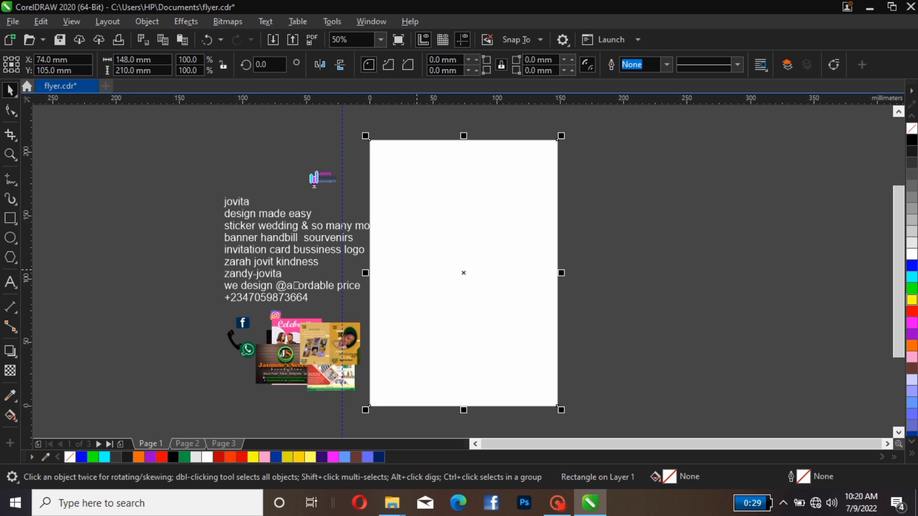
click(300, 300)
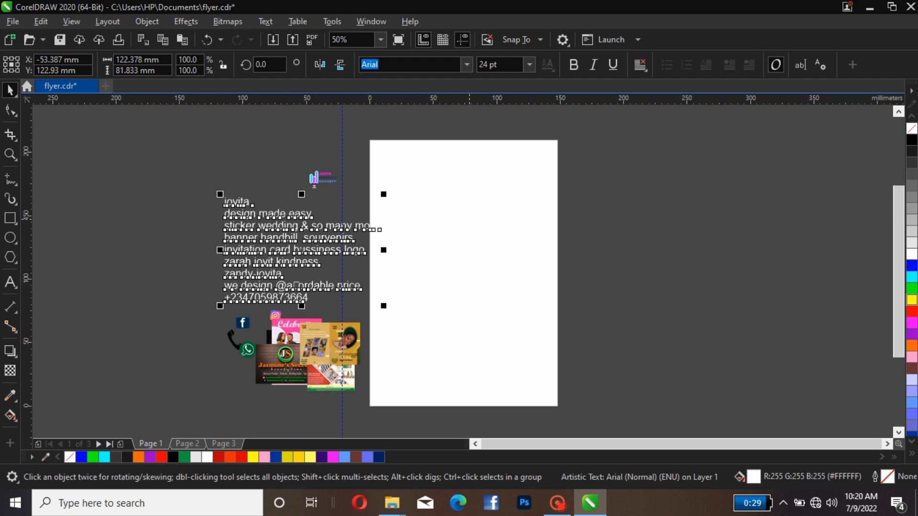
click(470, 219)
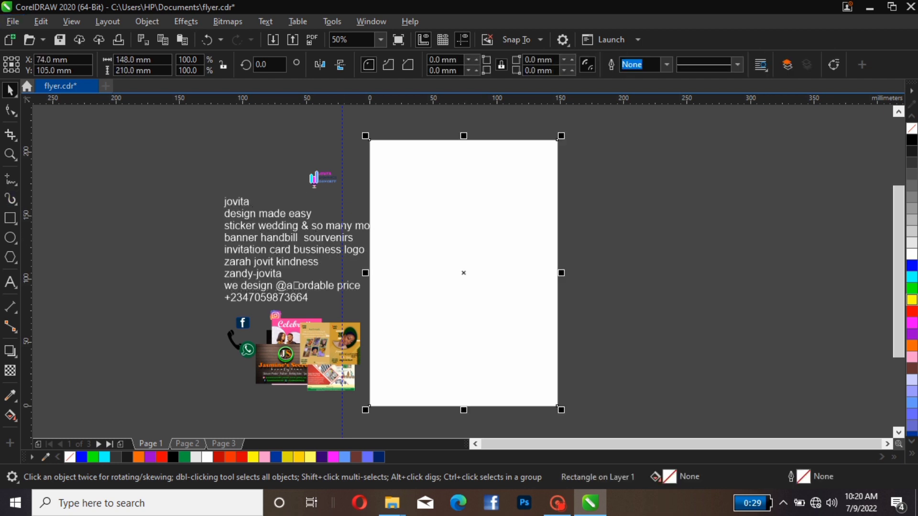
Draw a rectangle about 60 by 61 mm beside the page and PowerClip it inside the page frame.
click(10, 219)
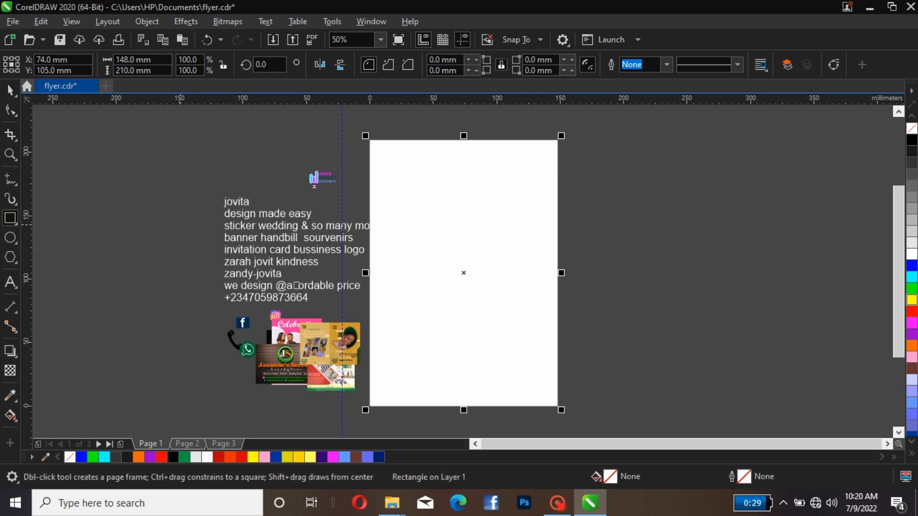
mouse_move(180, 225)
mouse_down()
mouse_move(198, 302)
mouse_move(257, 302)
mouse_up()
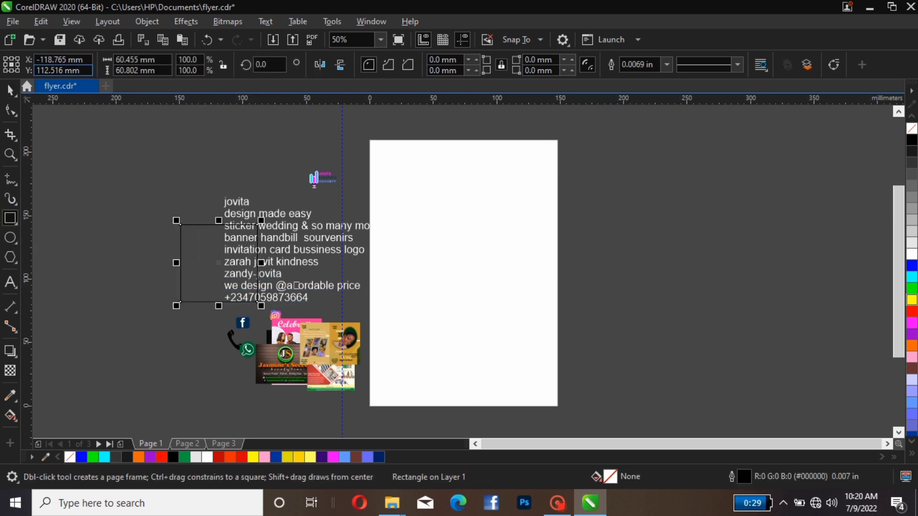
key(space)
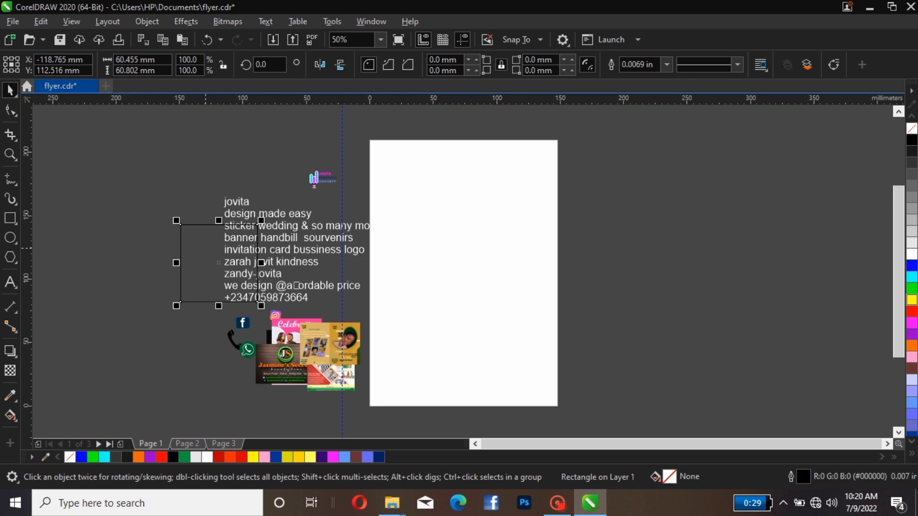
right_click(205, 235)
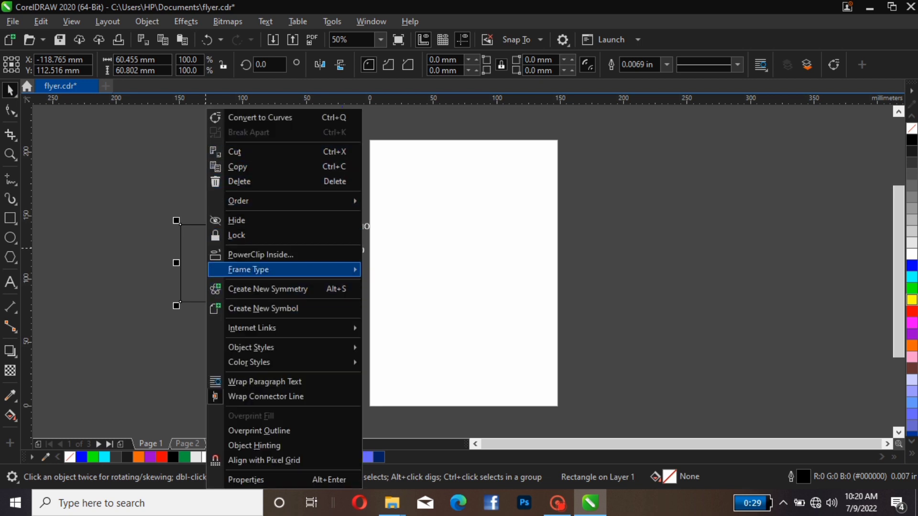
click(261, 255)
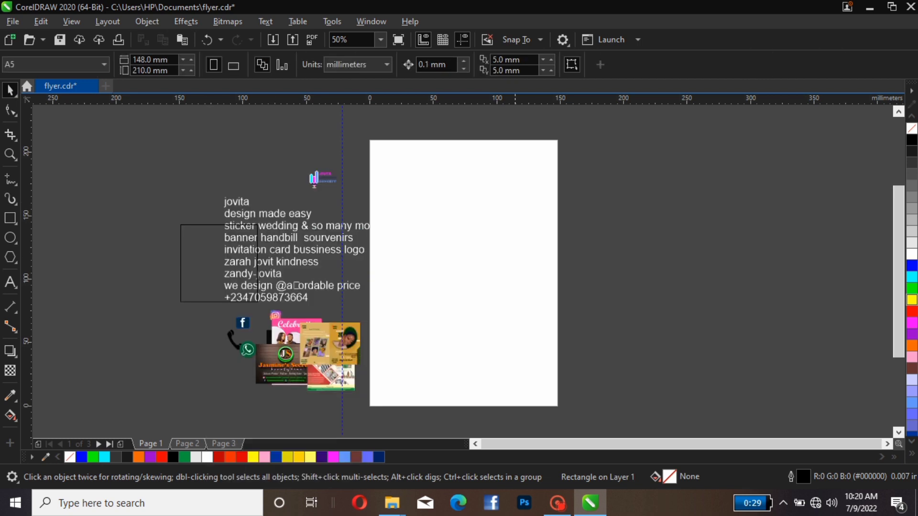
click(479, 248)
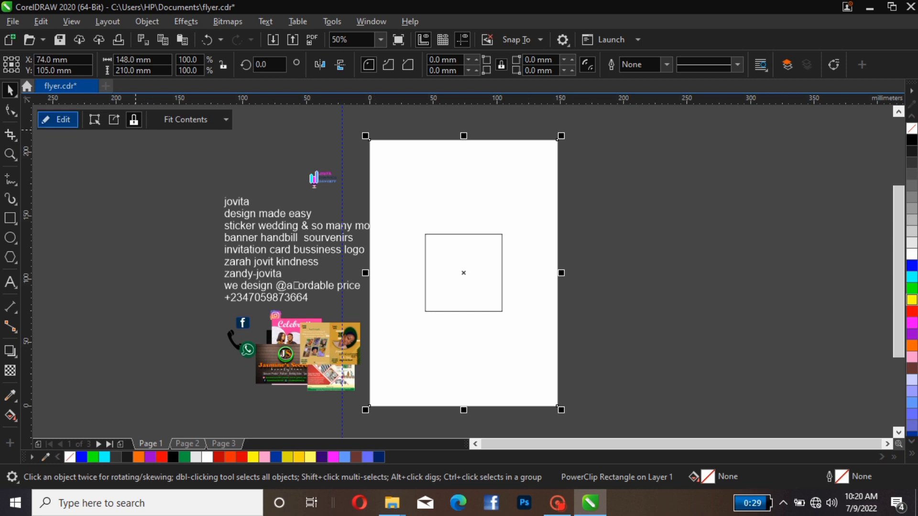
Open the page frame's PowerClip contents for editing and enlarge the inner rectangle to about 145 by 92 mm.
click(57, 119)
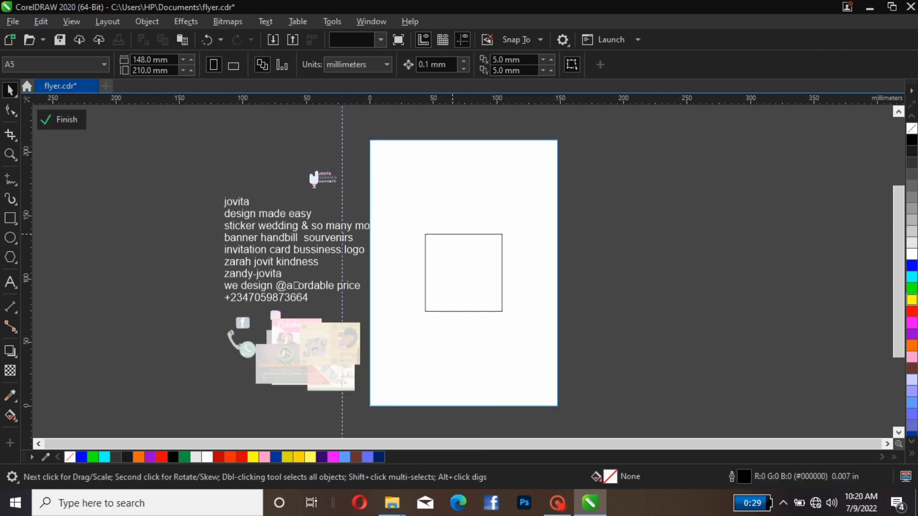
click(482, 234)
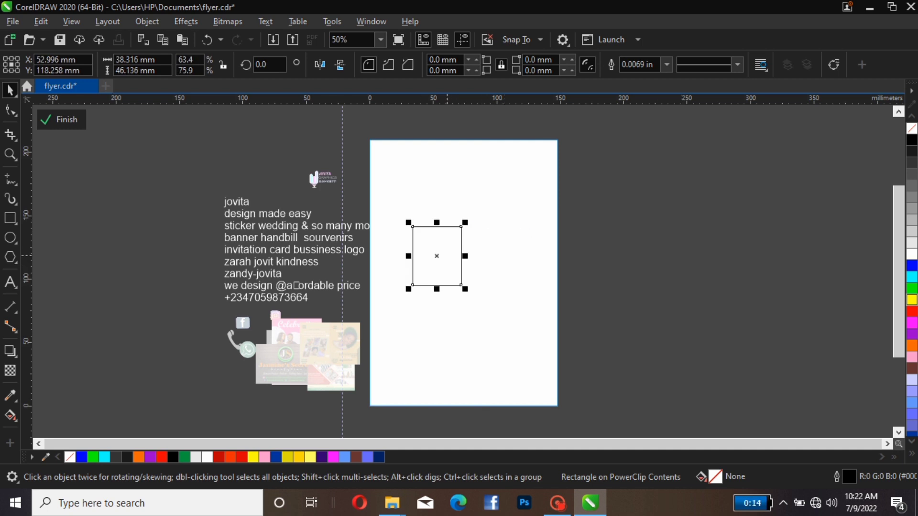
drag(466, 222, 513, 164)
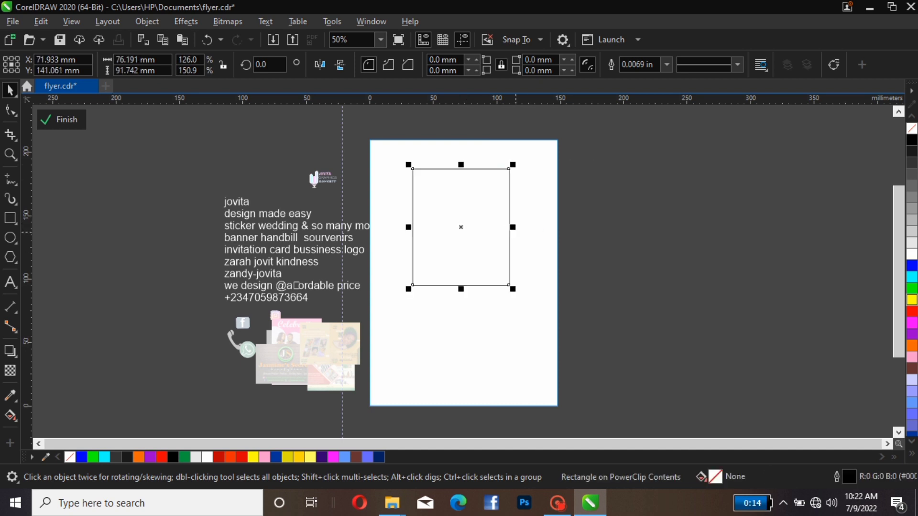
drag(513, 227, 601, 228)
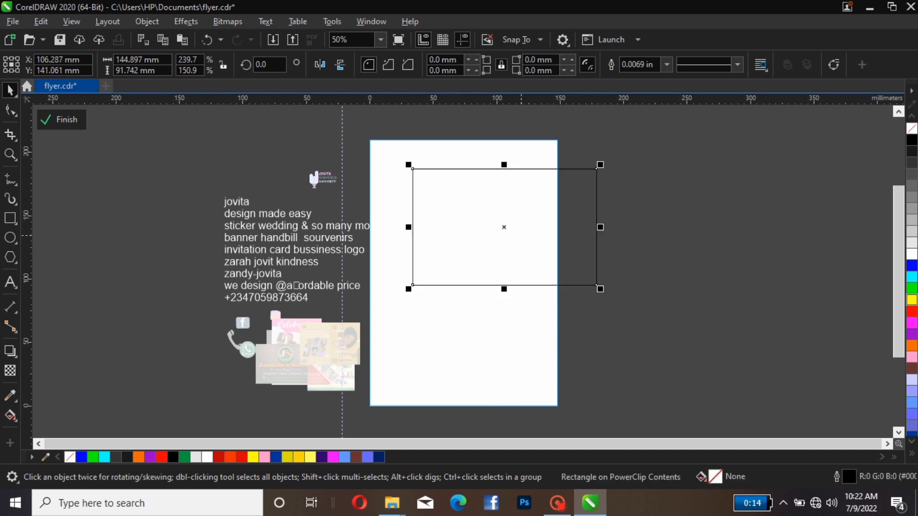
drag(505, 235, 505, 273)
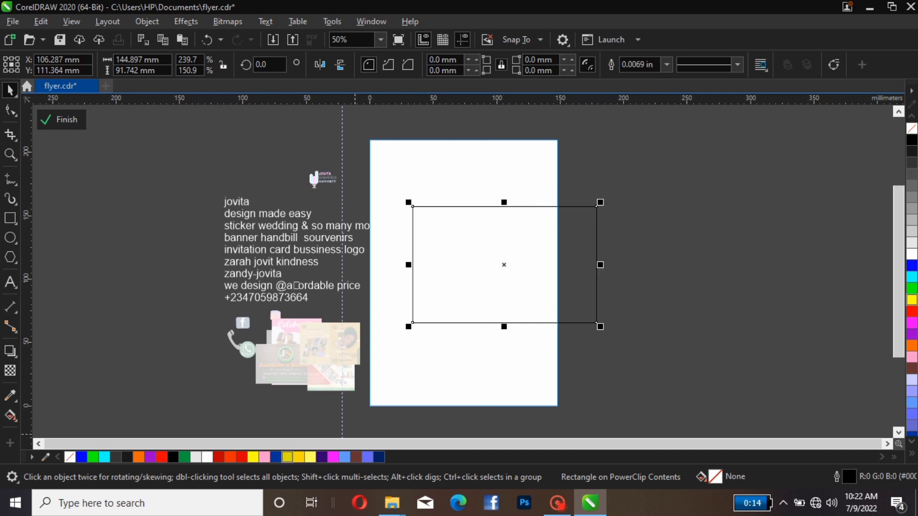
Fill the inner rectangle with golden yellow R254 G215 B0 and remove its outline.
click(287, 457)
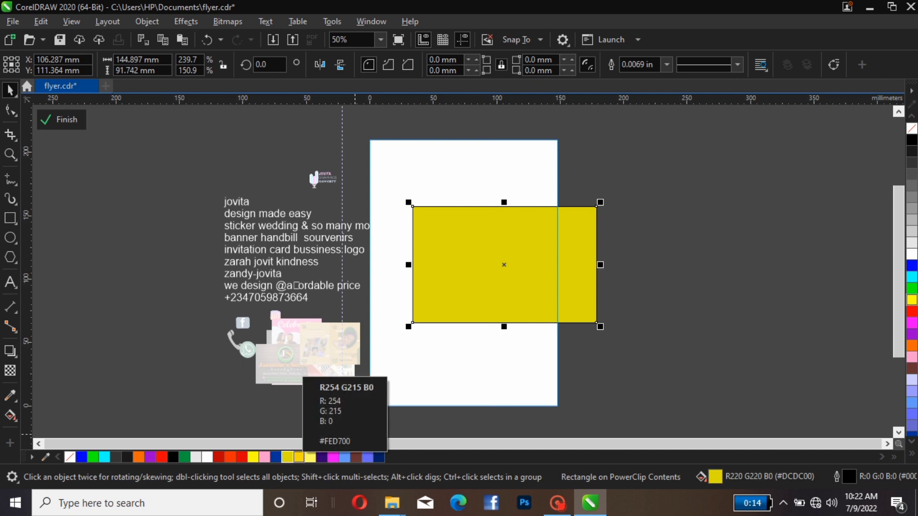
click(299, 457)
click(310, 457)
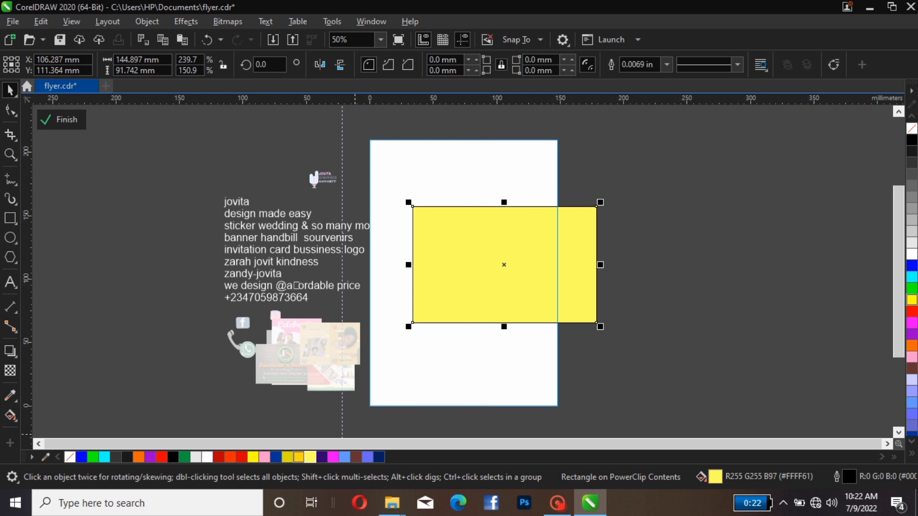
click(299, 457)
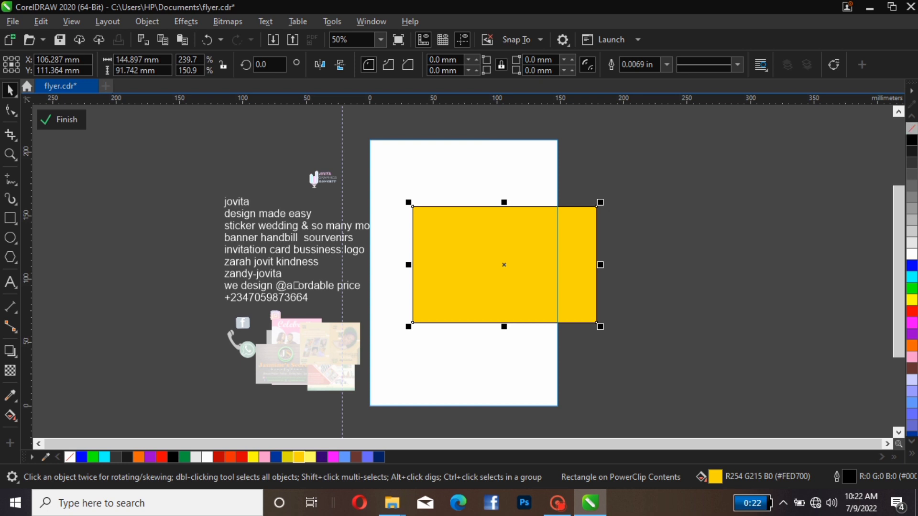
right_click(912, 129)
Reposition and stretch the yellow rectangle to about 167 by 224 mm so it covers the whole page.
drag(556, 269, 577, 188)
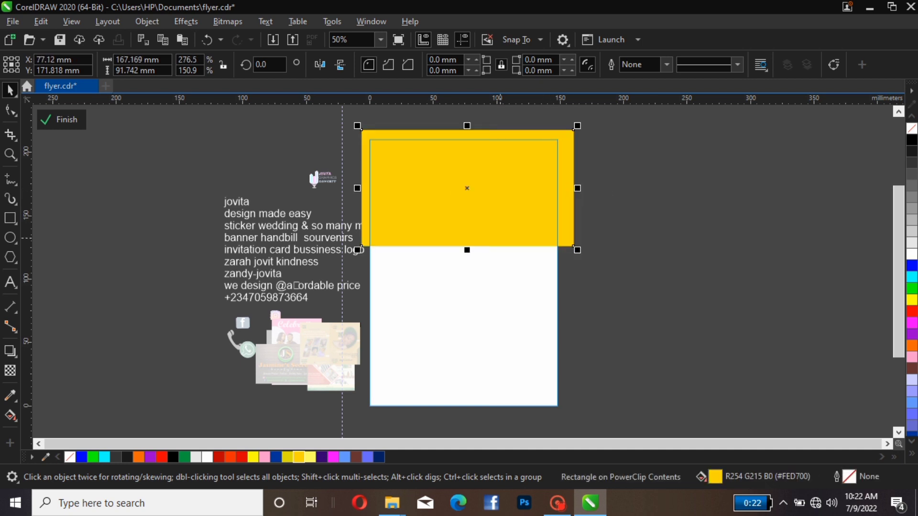
drag(468, 249, 468, 417)
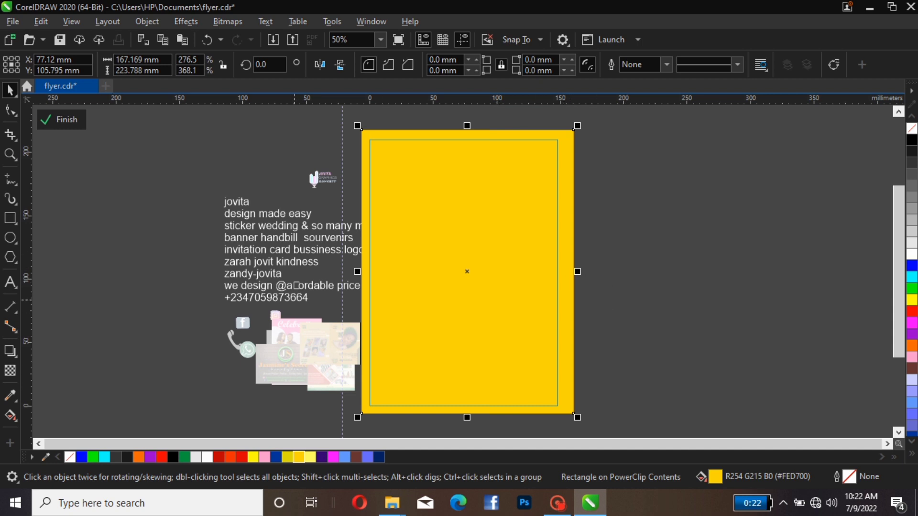
Apply a uniform transparency of 53 to the yellow background rectangle.
click(10, 370)
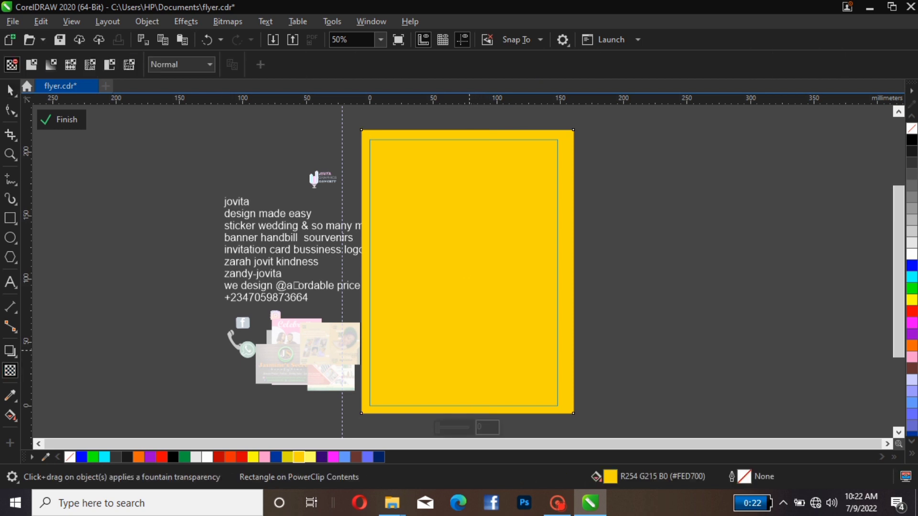
text(53)
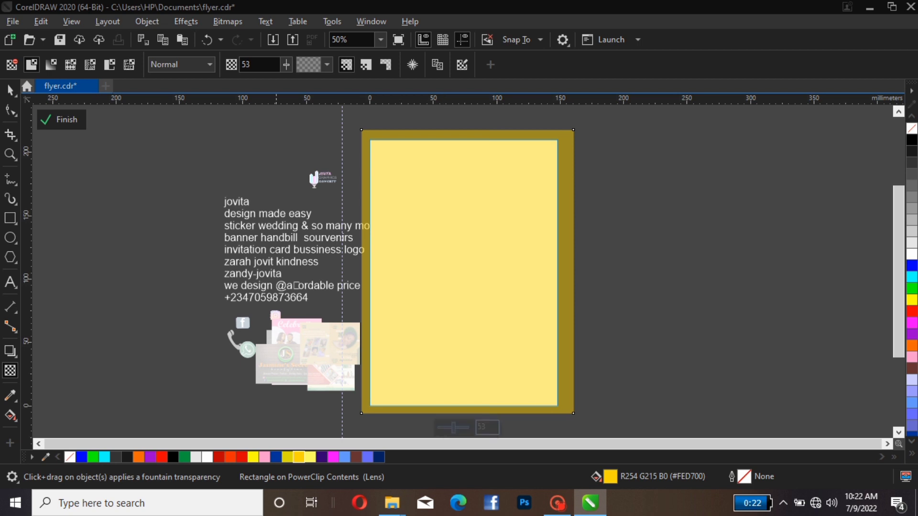
key(F10)
key(space)
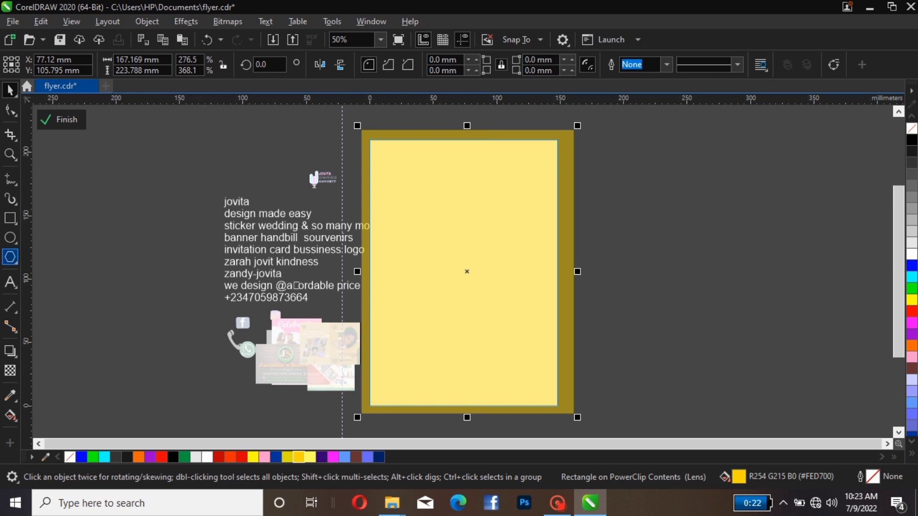
Draw a wide rectangle about 215 by 44 mm and position it across the bottom edge of the page.
click(10, 218)
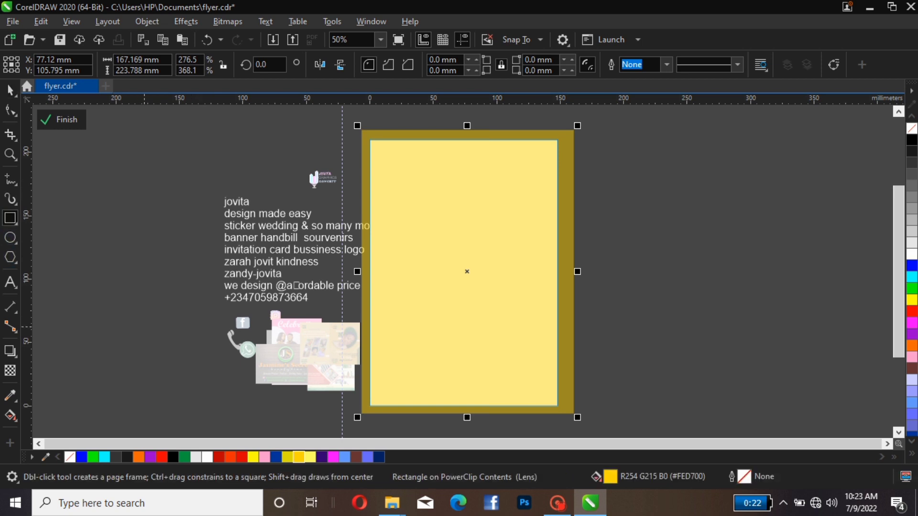
drag(354, 390, 629, 413)
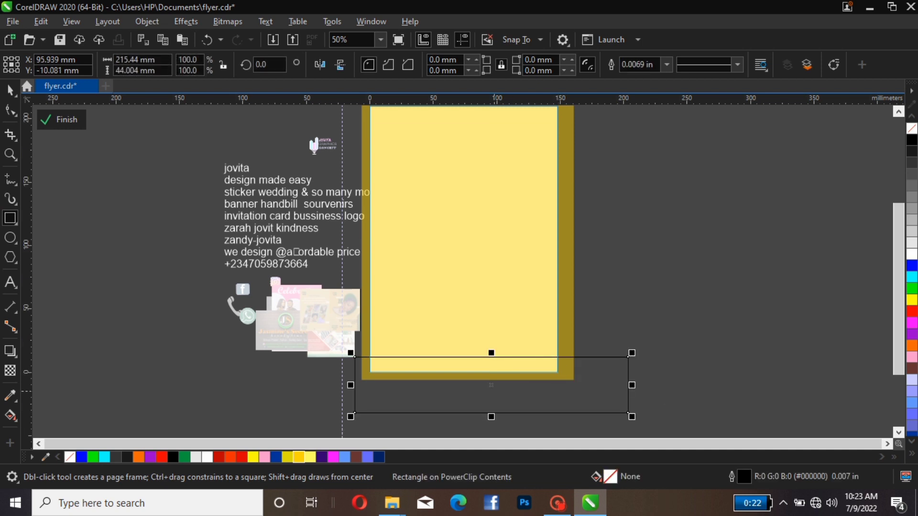
click(492, 386)
key(space)
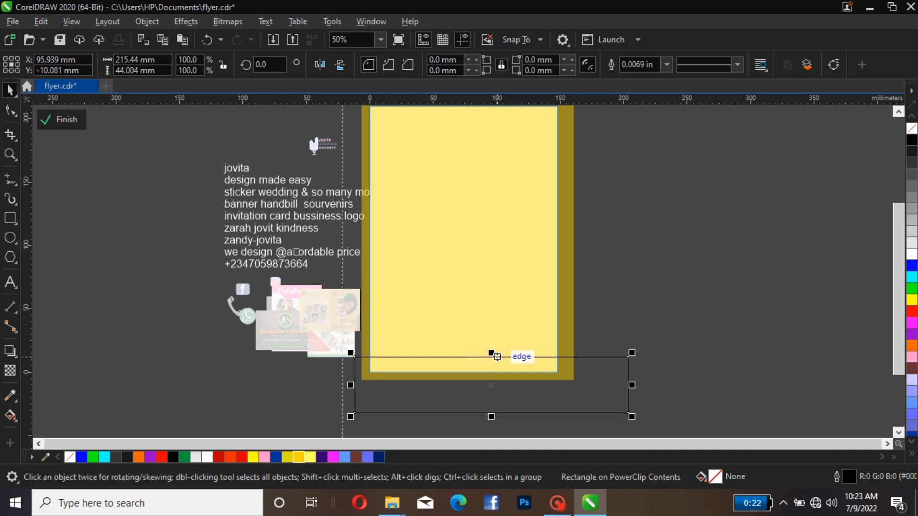
mouse_move(496, 373)
mouse_down()
mouse_move(484, 340)
mouse_move(489, 357)
mouse_up()
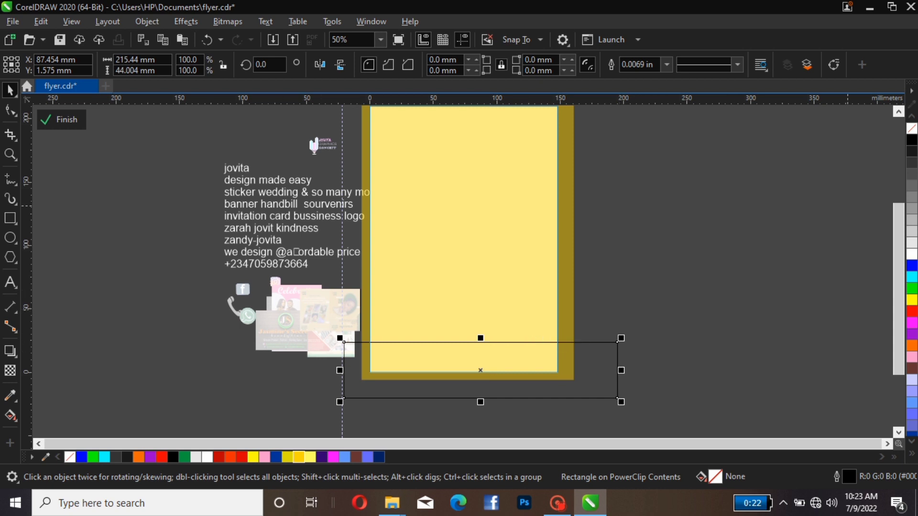
scroll(241, 274, up, 1)
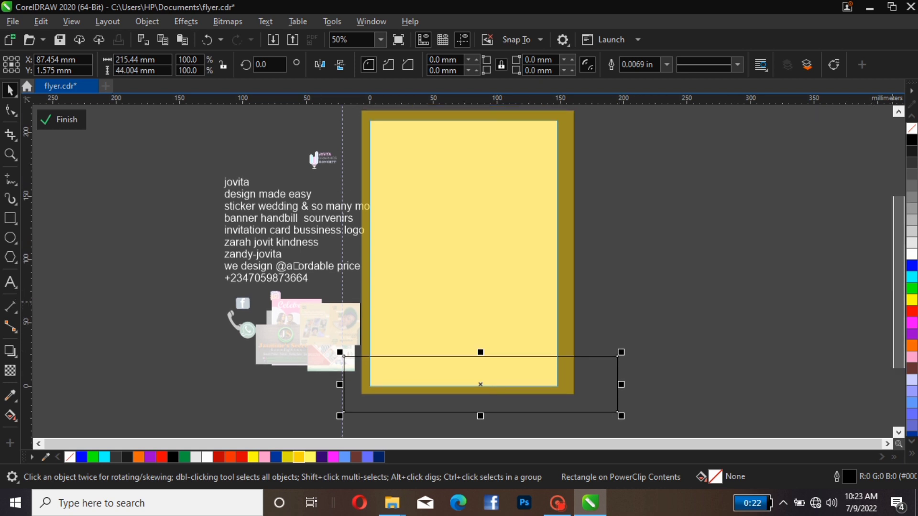
Fill the bottom rectangle with red R220 G0 B0 and remove its outline.
click(242, 458)
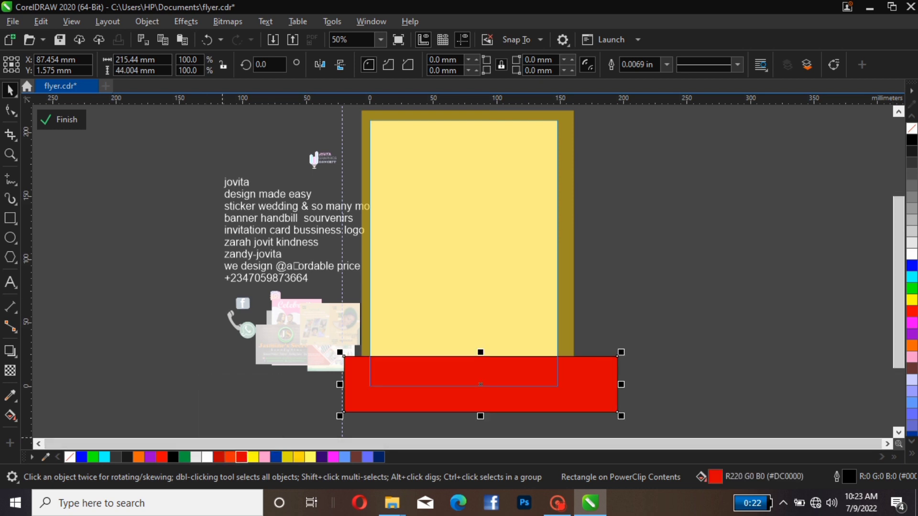
click(219, 457)
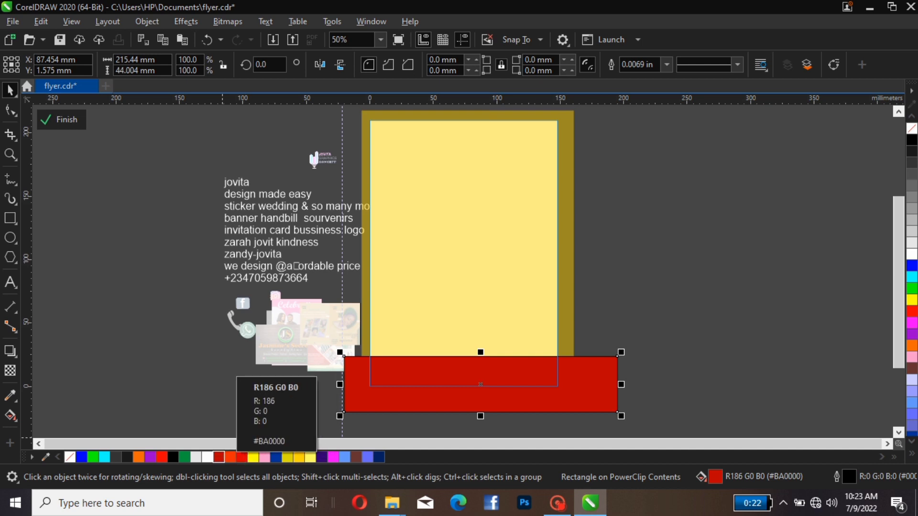
click(231, 457)
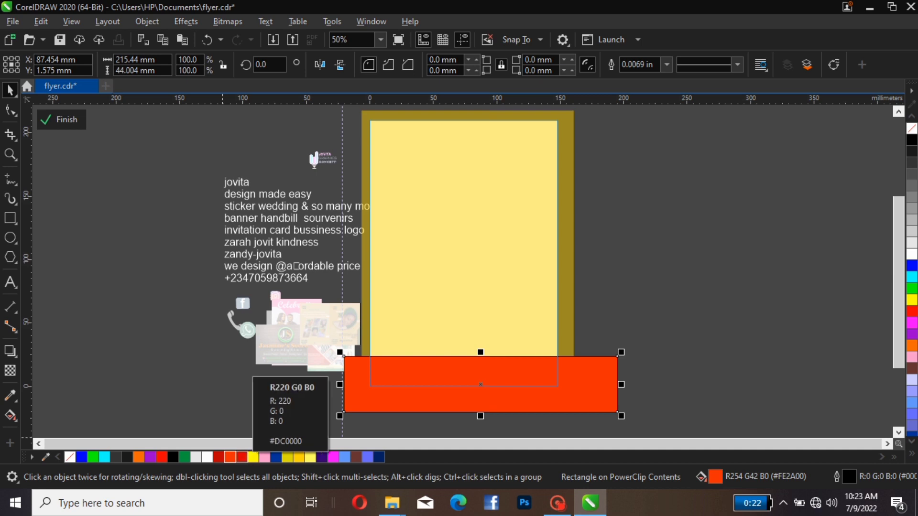
click(242, 457)
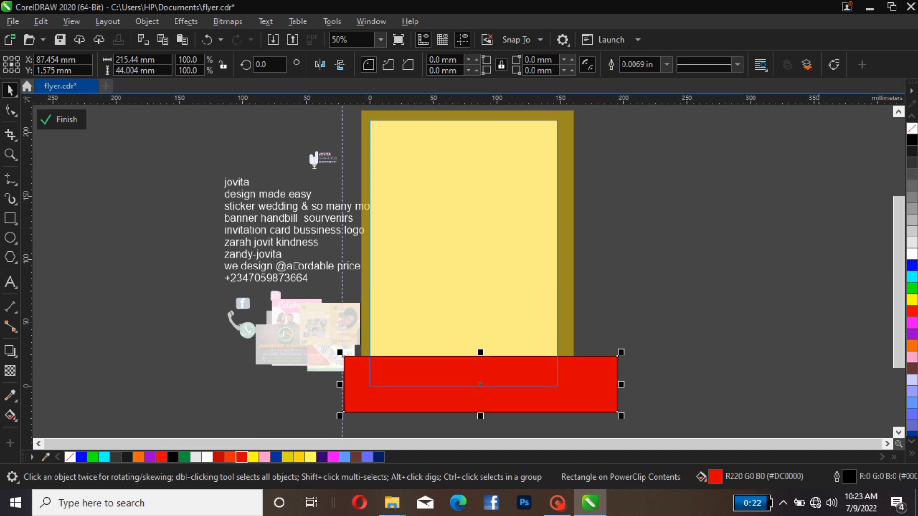
right_click(912, 129)
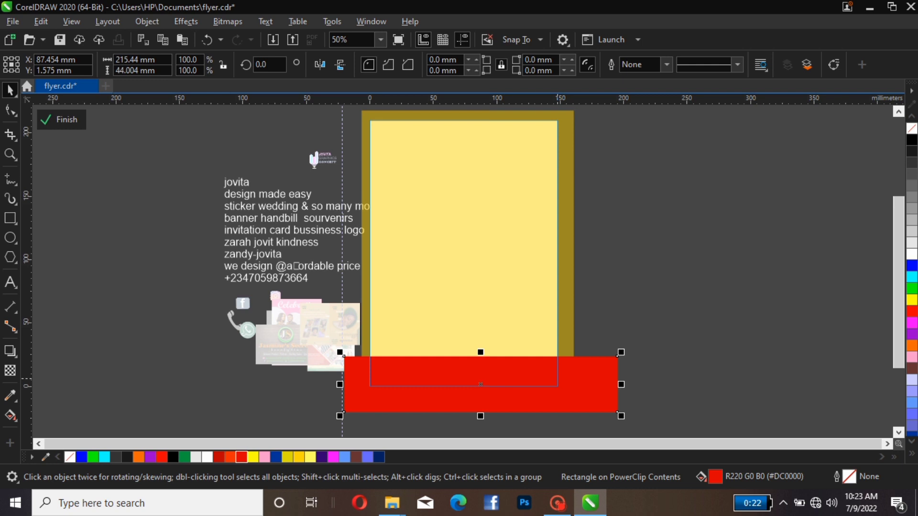
Place a copy of the red band straight above the original, across the top of the page.
drag(481, 385, 481, 144)
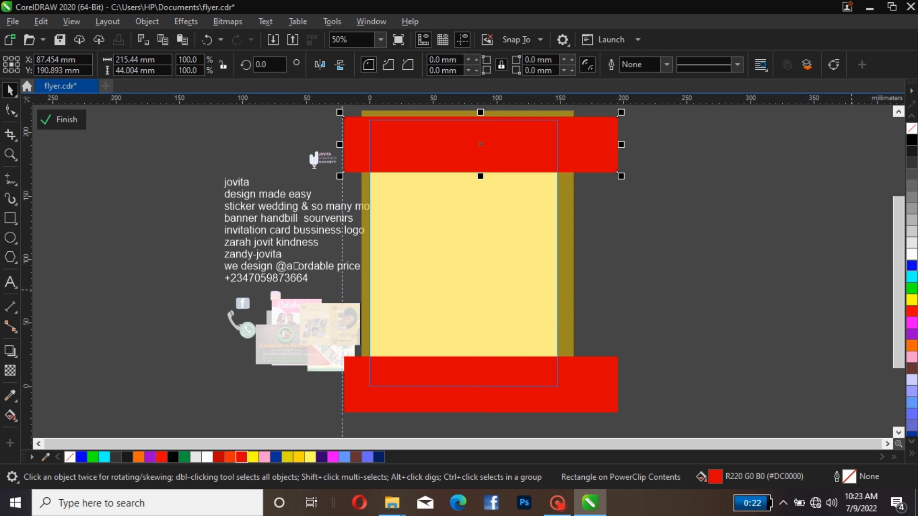
scroll(478, 272, up, 1)
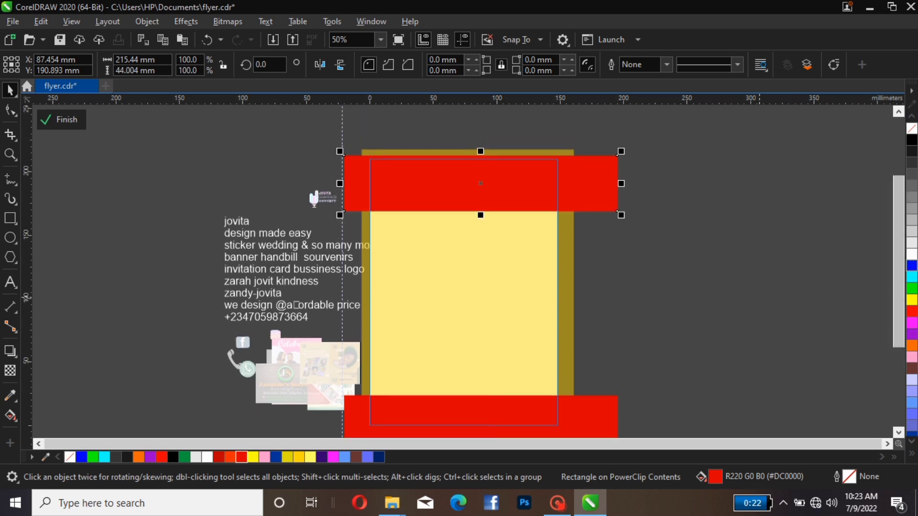
Draw a small rectangle on the empty area beside the page and widen it to about 33 by 39 mm.
click(10, 218)
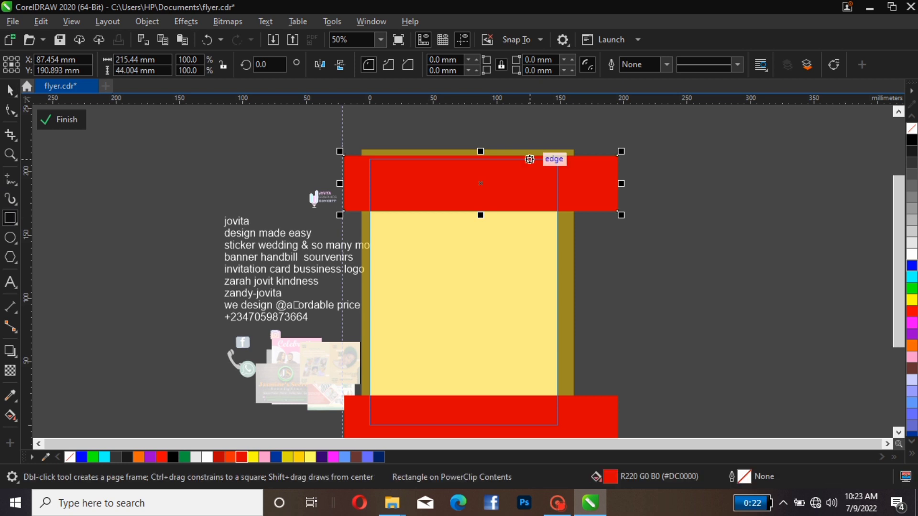
drag(642, 198, 669, 248)
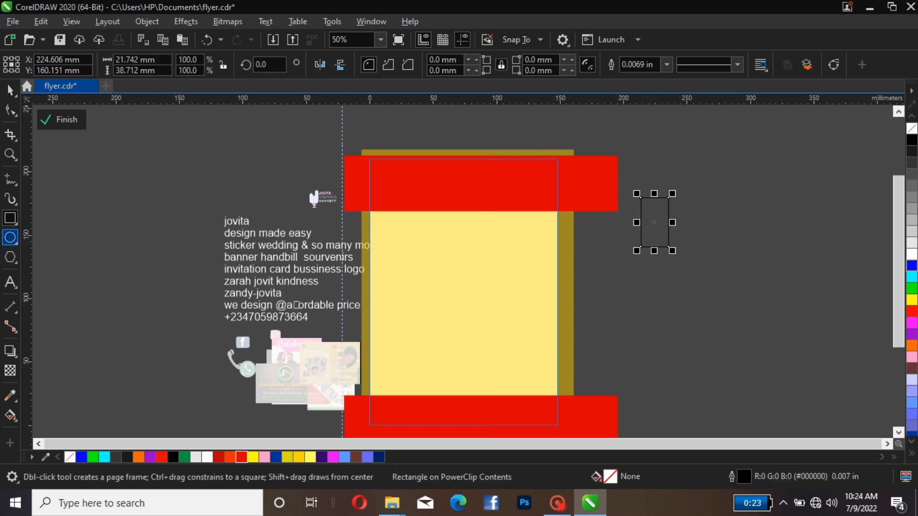
drag(676, 189, 683, 199)
key(space)
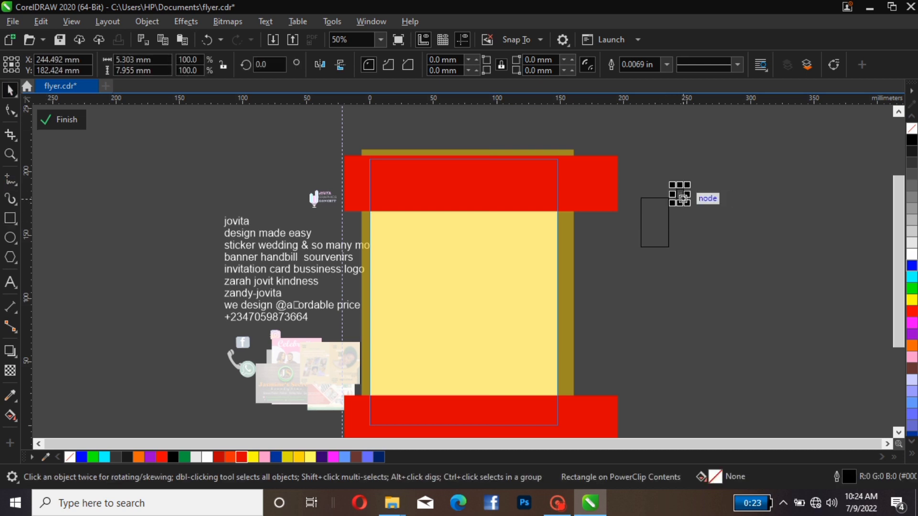
key(Delete)
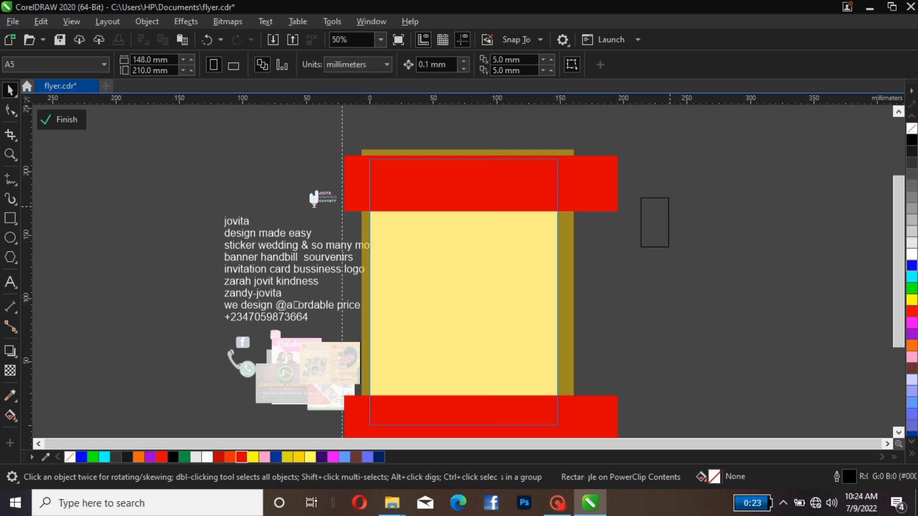
click(669, 247)
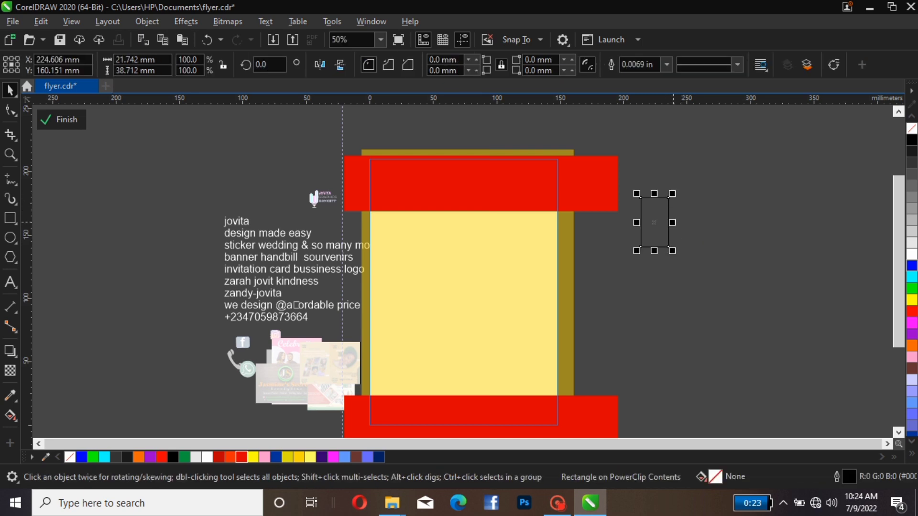
drag(672, 222, 684, 222)
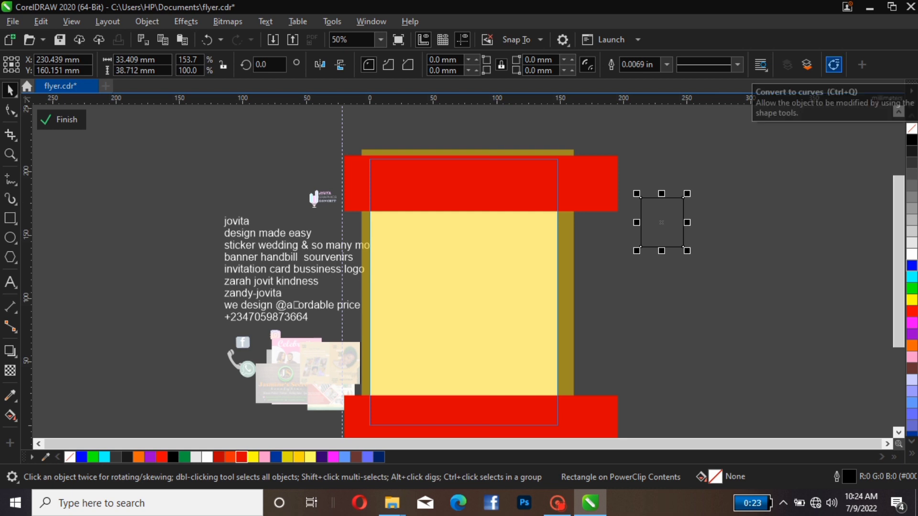
Convert the small rectangle to curves and reshape it into a downward-pointing triangle by deleting one lower node and centring the other.
click(834, 65)
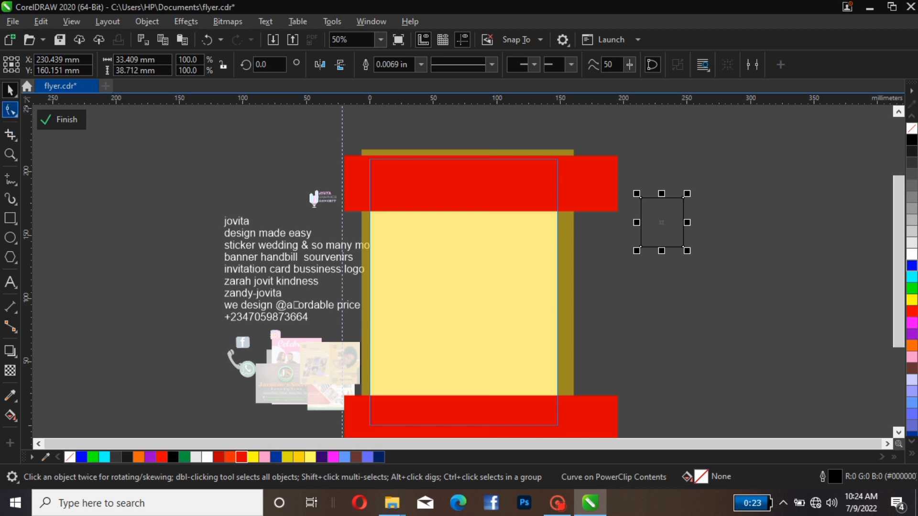
click(11, 110)
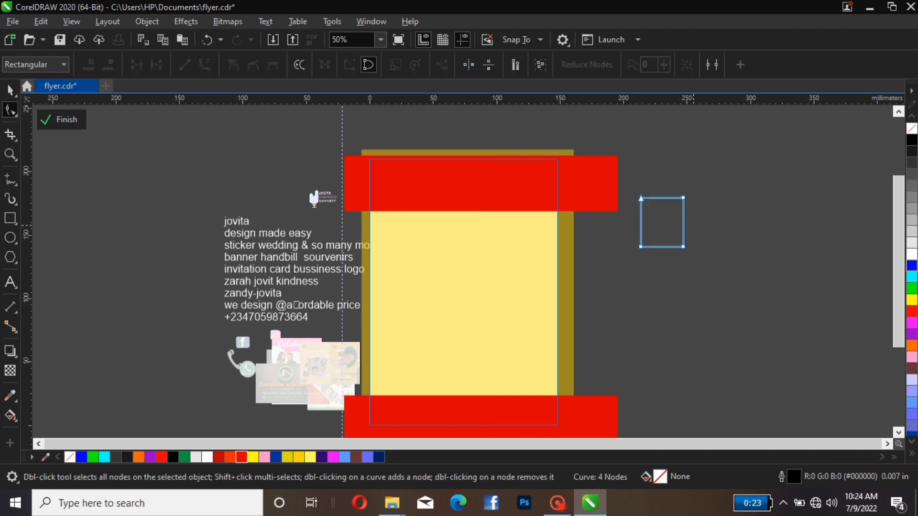
click(685, 248)
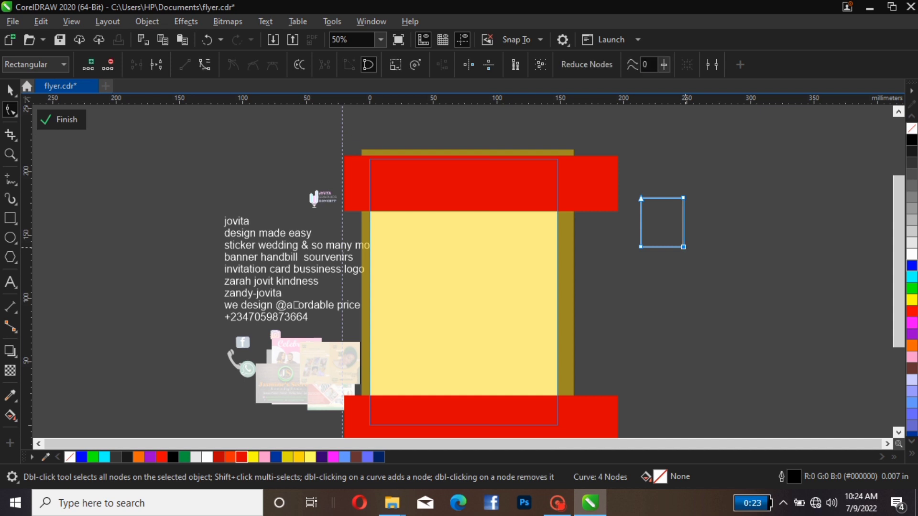
right_click(684, 247)
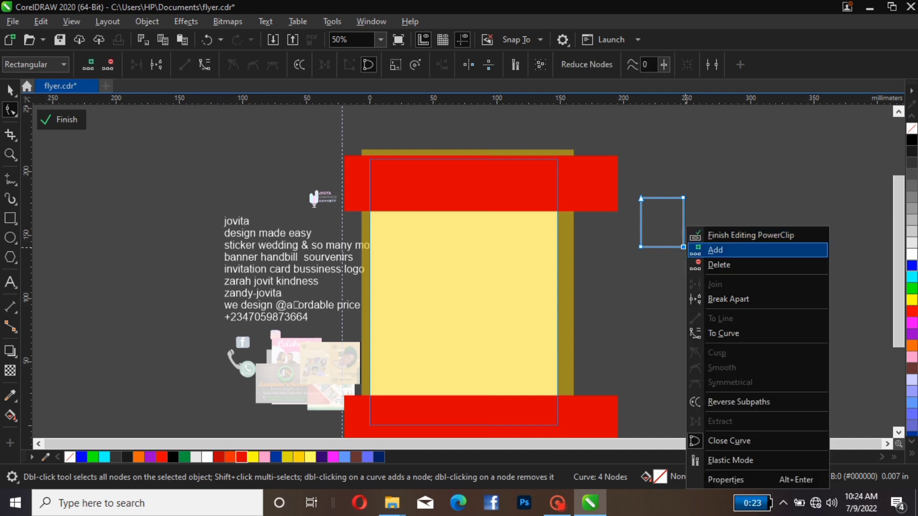
click(719, 264)
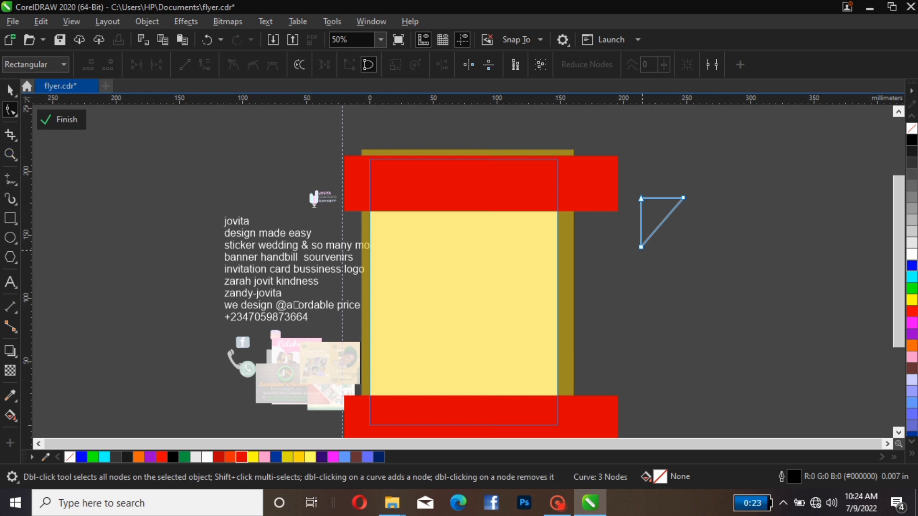
drag(642, 247, 661, 248)
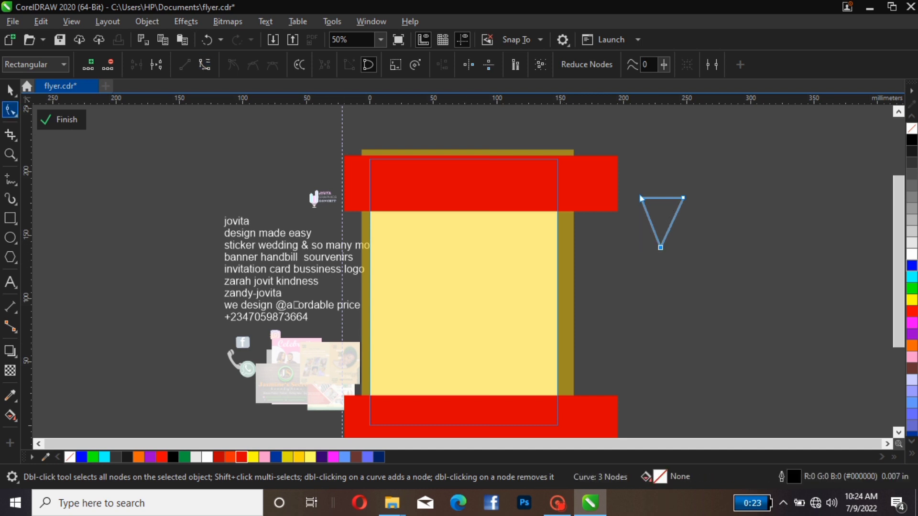
click(10, 90)
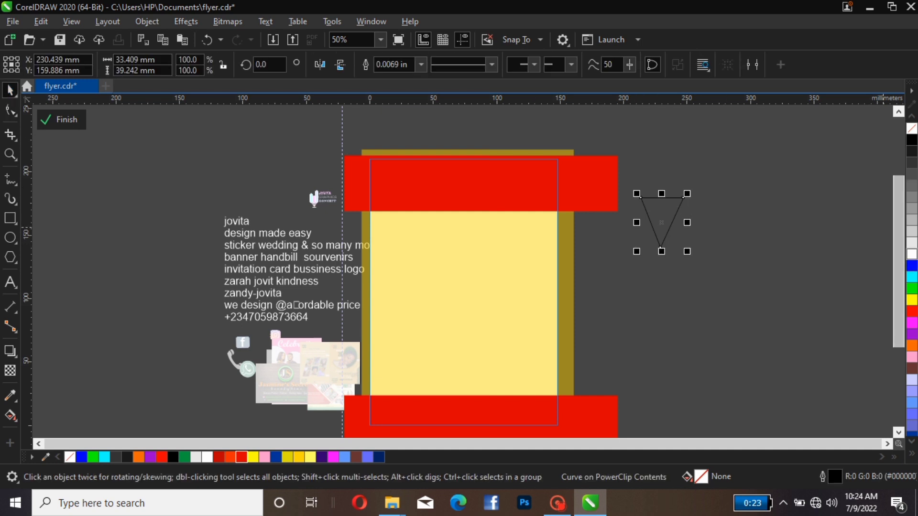
Fill the triangle with white, remove its outline and narrow it to about 24 mm wide.
click(912, 254)
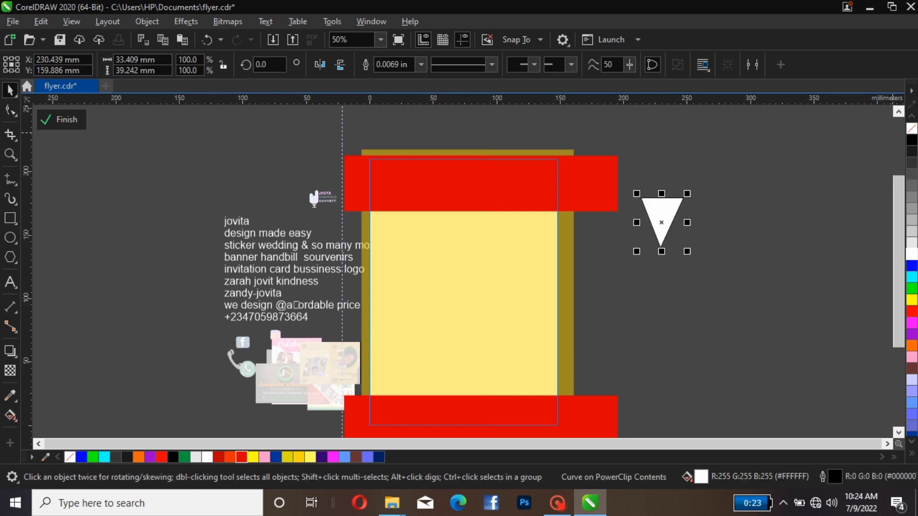
right_click(912, 128)
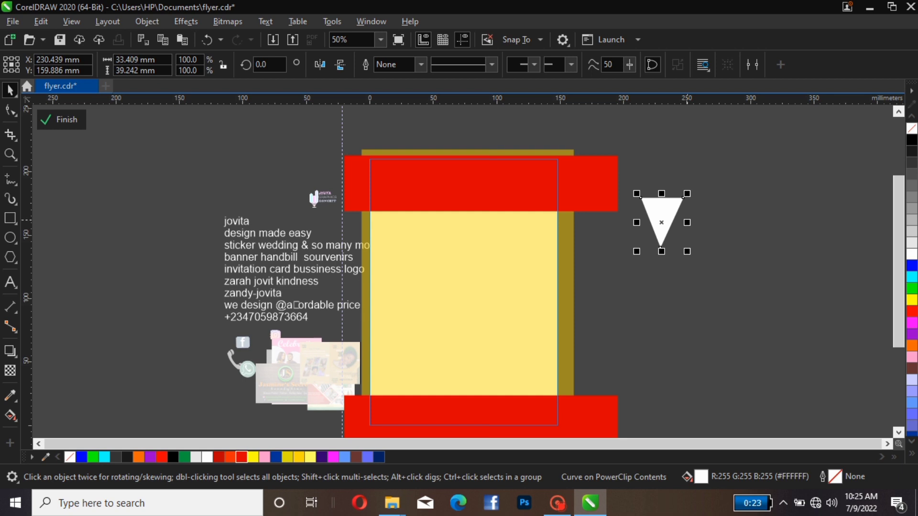
drag(688, 222, 672, 223)
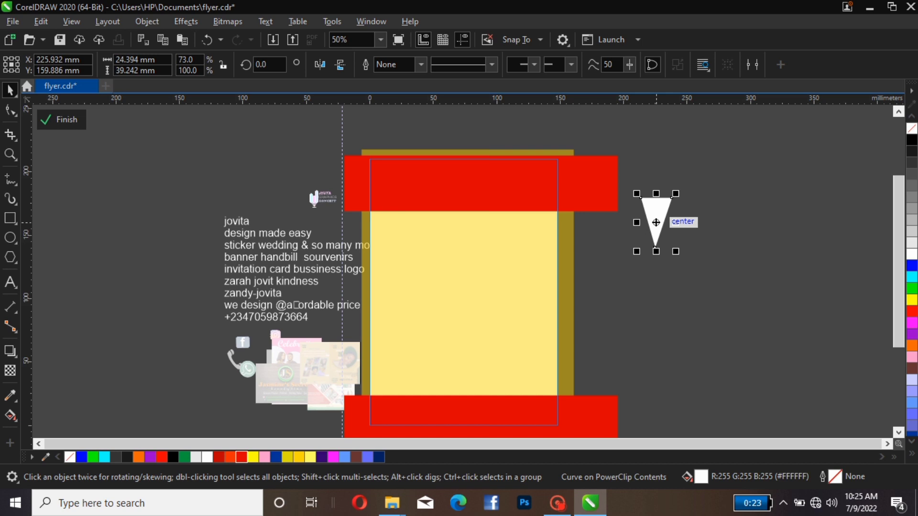
key(Escape)
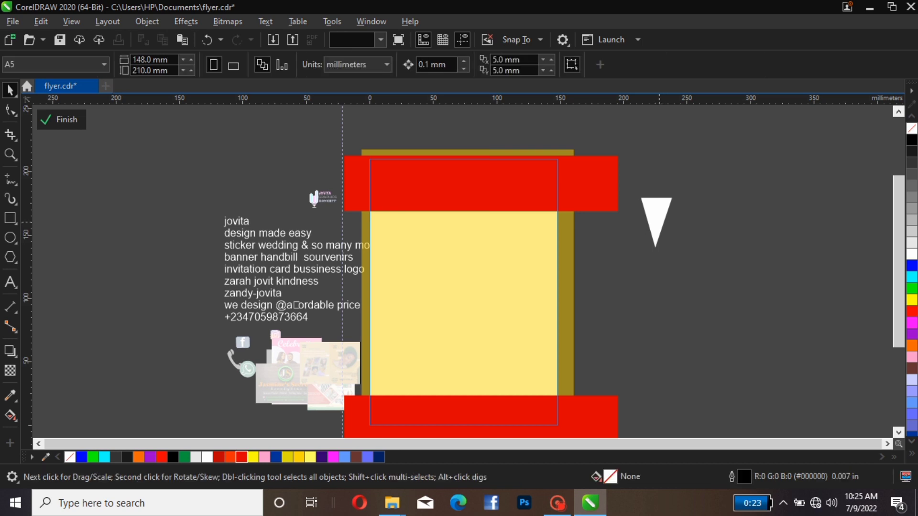
Duplicate the white triangle sideways at about 14 mm spacing and repeat it to build an overlapping row of eleven.
click(656, 220)
drag(656, 223, 674, 222)
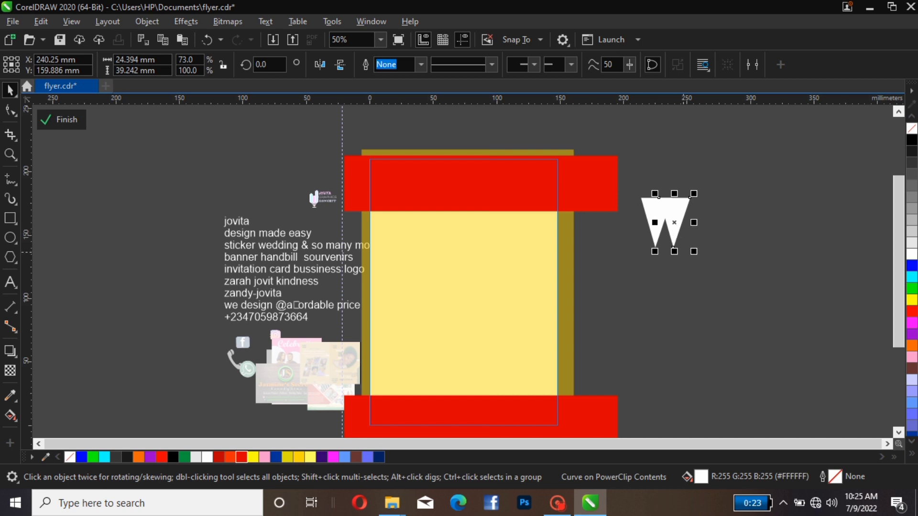
key(ctrl+r)
key(ctrl+r)
key(ctrl+r)
key(ctrl+r)
key(ctrl+r)
key(ctrl+r)
key(ctrl+r)
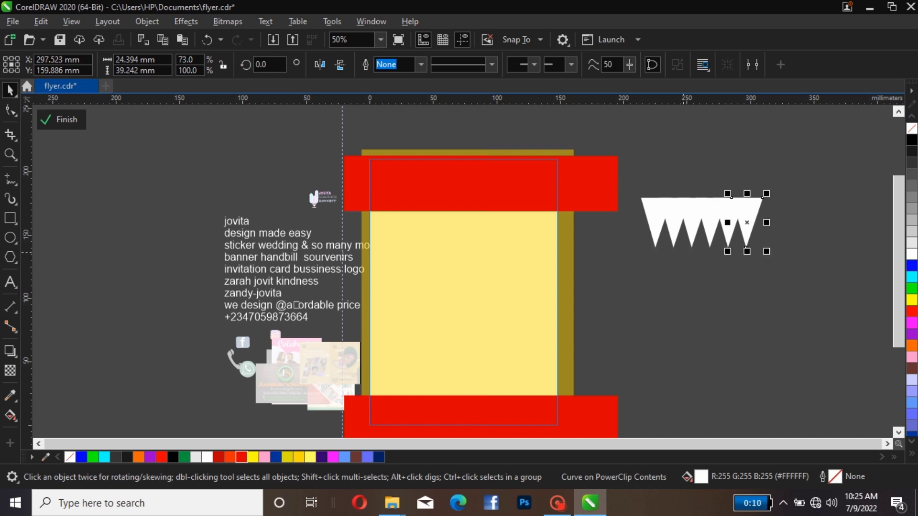
key(ctrl+r)
key(ctrl+r)
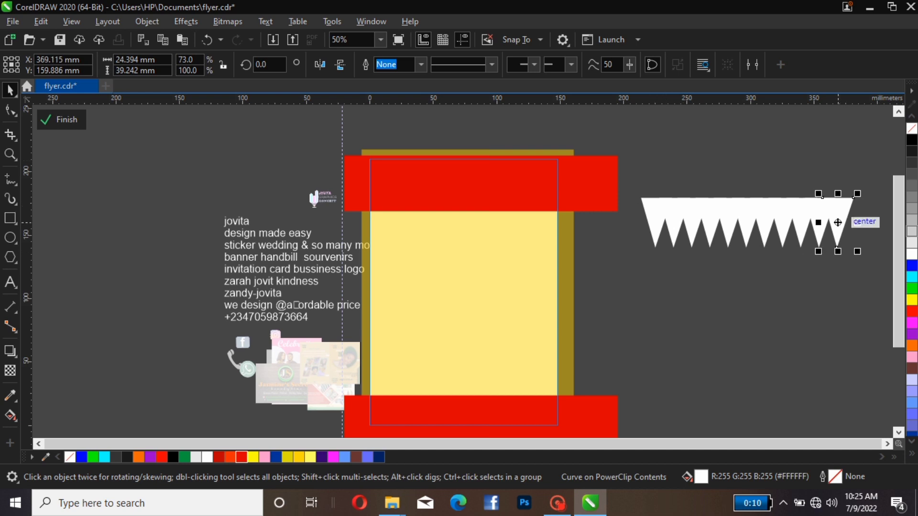
Place a spare copy of one triangle below the row, and move the whole row of eleven onto the top red band.
drag(838, 222, 657, 333)
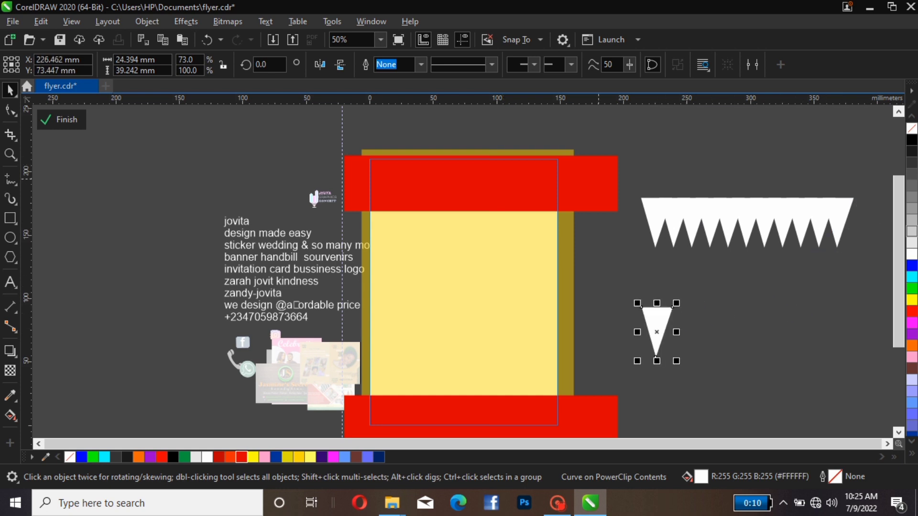
drag(630, 173, 862, 263)
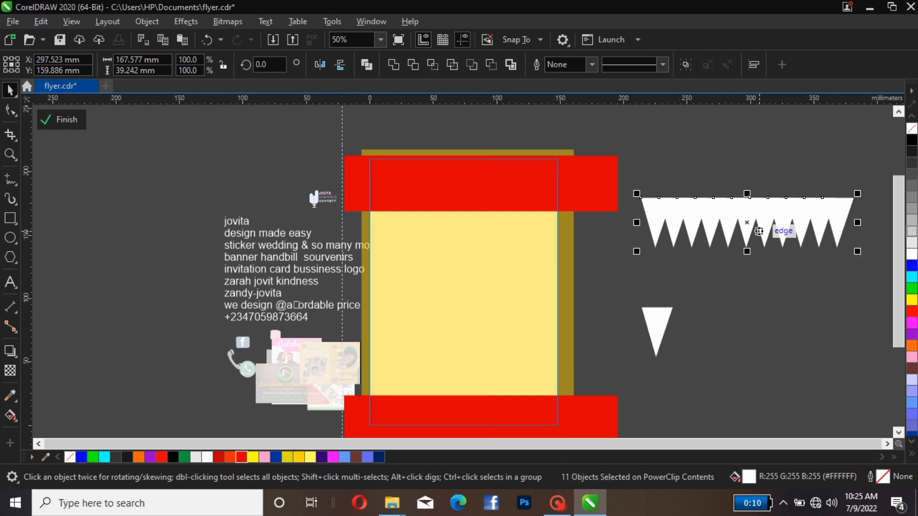
drag(759, 231, 480, 184)
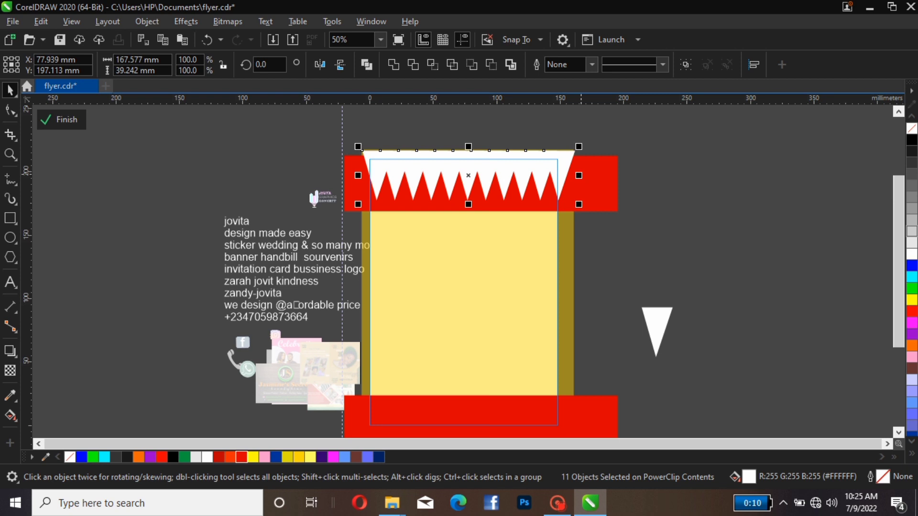
Narrow the row of eleven white triangles to about 117 mm wide and duplicate it sideways to extend the zigzag across the top band.
drag(579, 176, 514, 175)
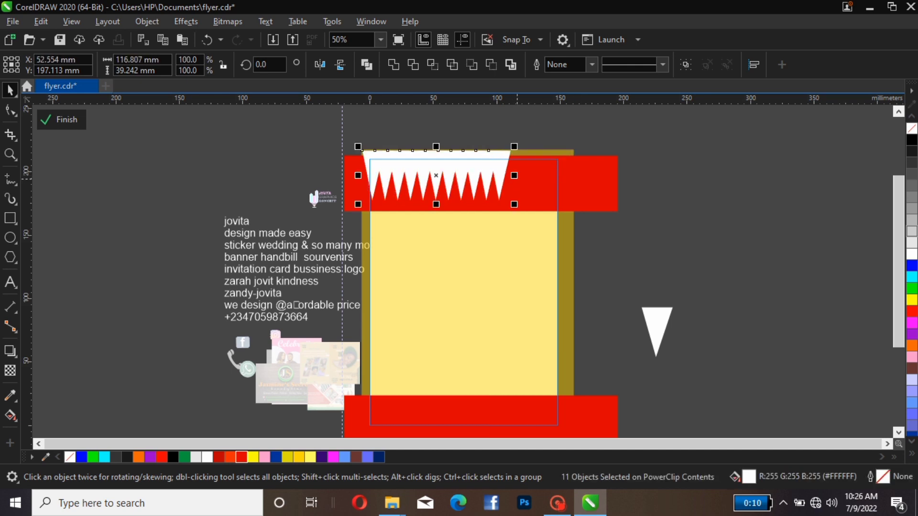
click(469, 164)
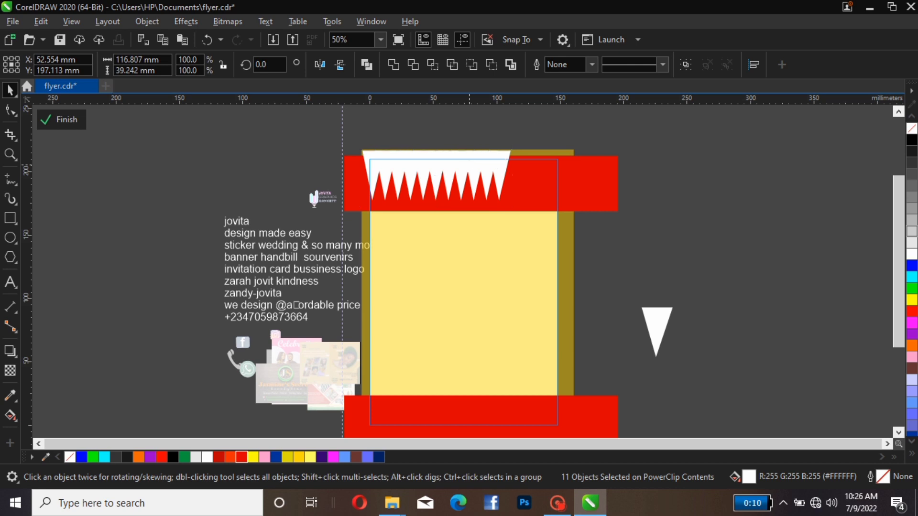
drag(467, 164, 557, 166)
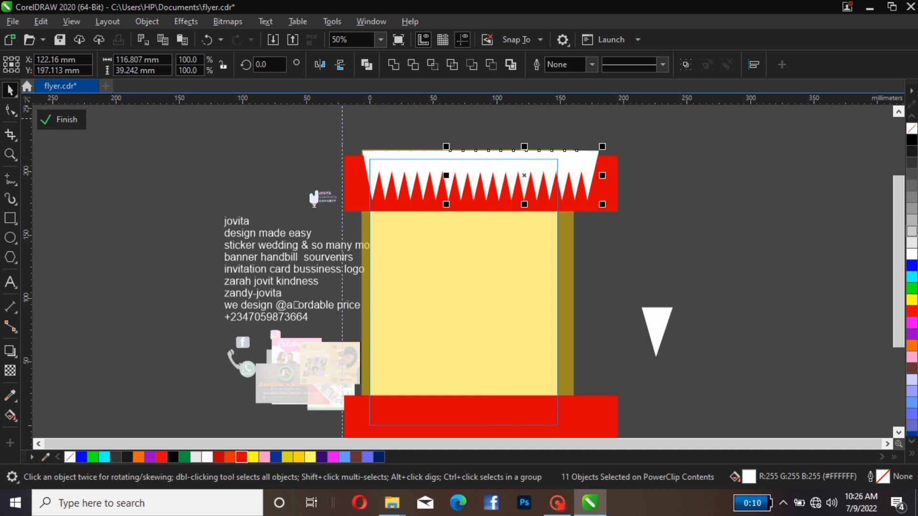
Group all the white triangles with the top red band and send the group behind the yellow rectangle.
drag(675, 120, 338, 232)
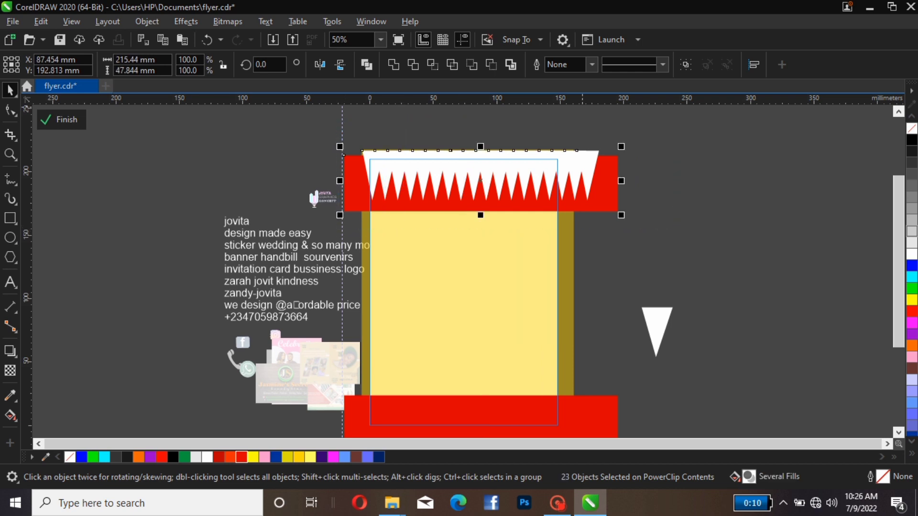
key(ctrl+g)
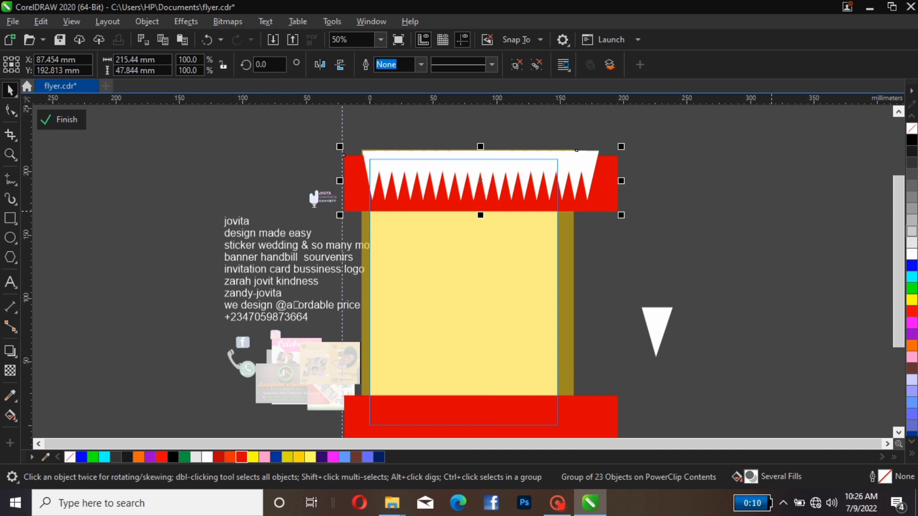
key(shift+Page_Down)
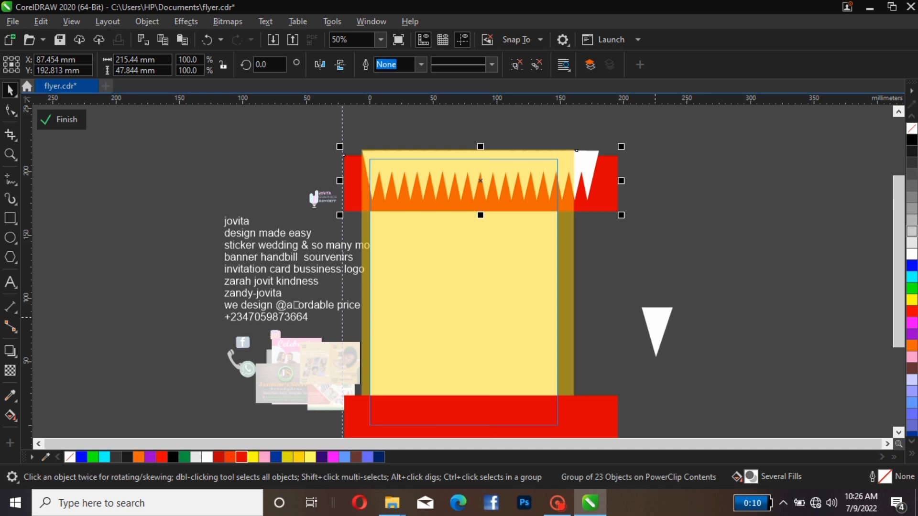
Place the spare triangle on the bottom red band, rotated about 131° and enlarged to about 43 × 39 mm, and finish editing the PowerClip.
click(656, 325)
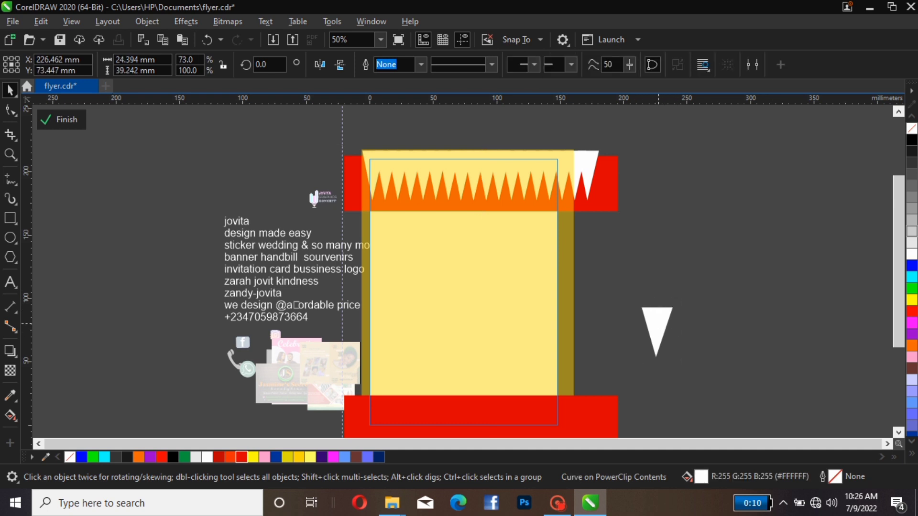
drag(656, 325, 432, 426)
click(459, 405)
click(452, 433)
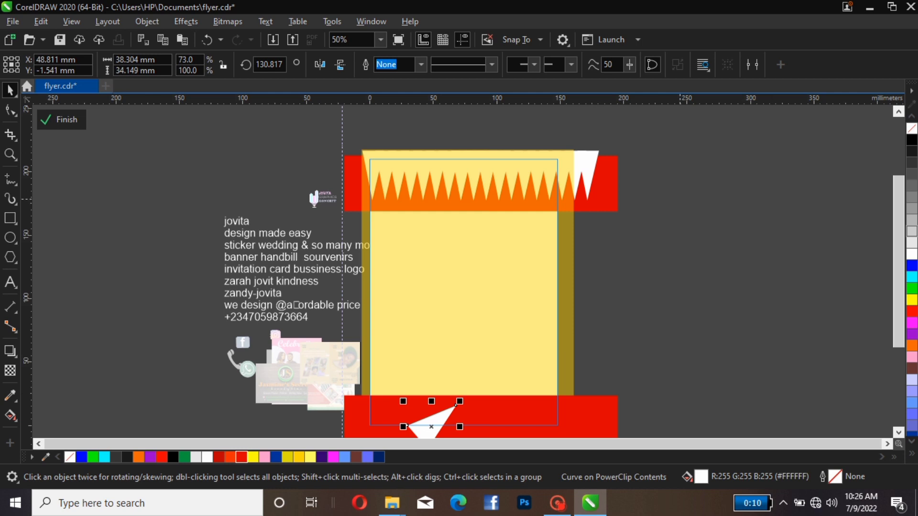
key(Escape)
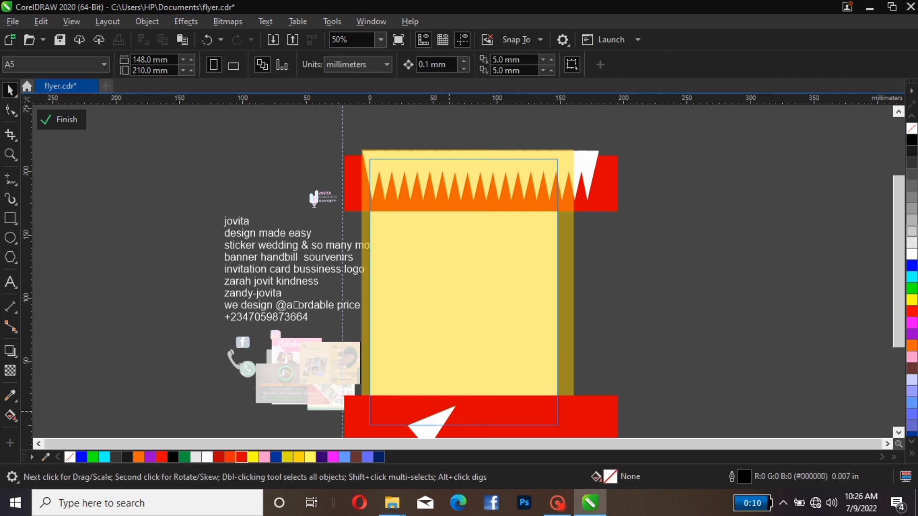
click(456, 405)
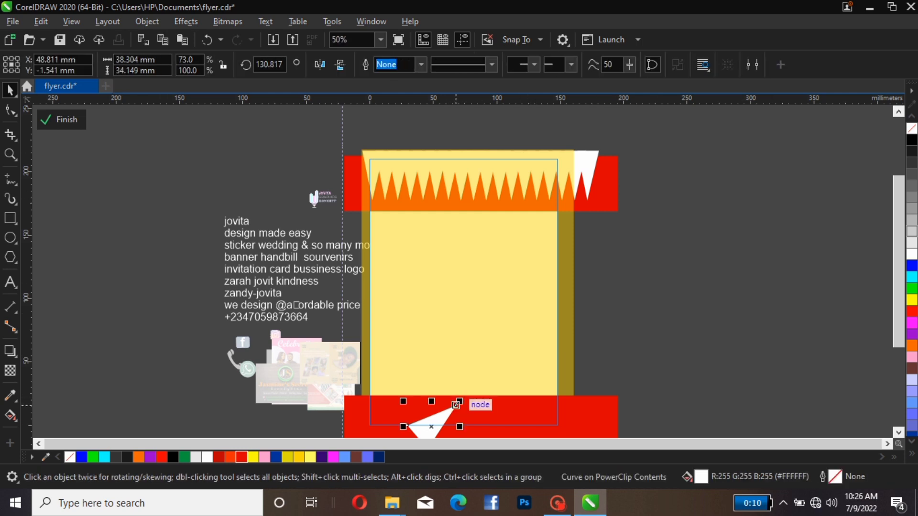
mouse_move(458, 403)
mouse_down()
mouse_move(472, 396)
mouse_move(455, 405)
mouse_move(462, 399)
mouse_up()
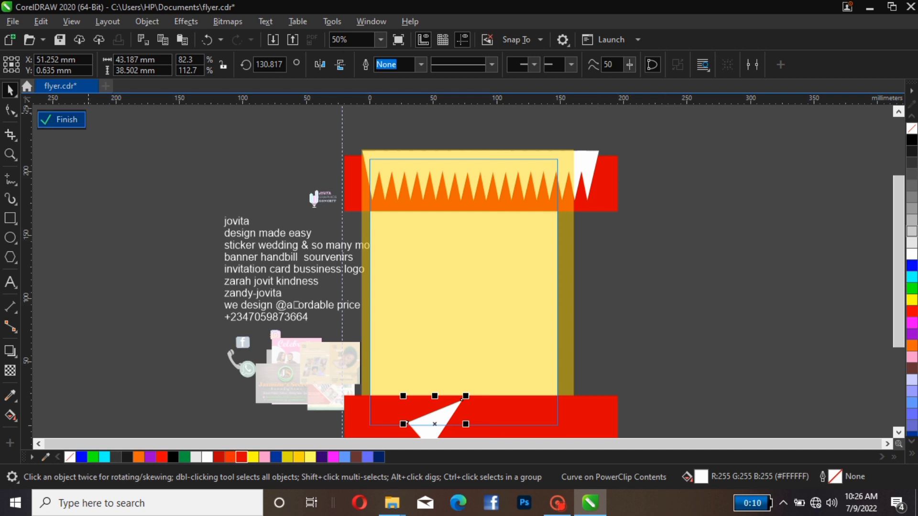
click(64, 120)
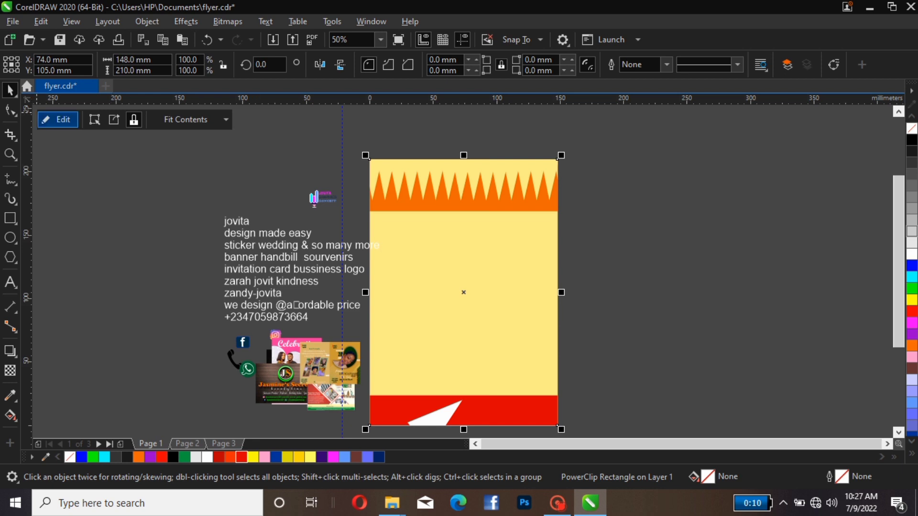
Reopen the PowerClip contents, move the zigzag band group up about 9 mm and left about 2 mm, and finish editing.
click(58, 119)
click(593, 176)
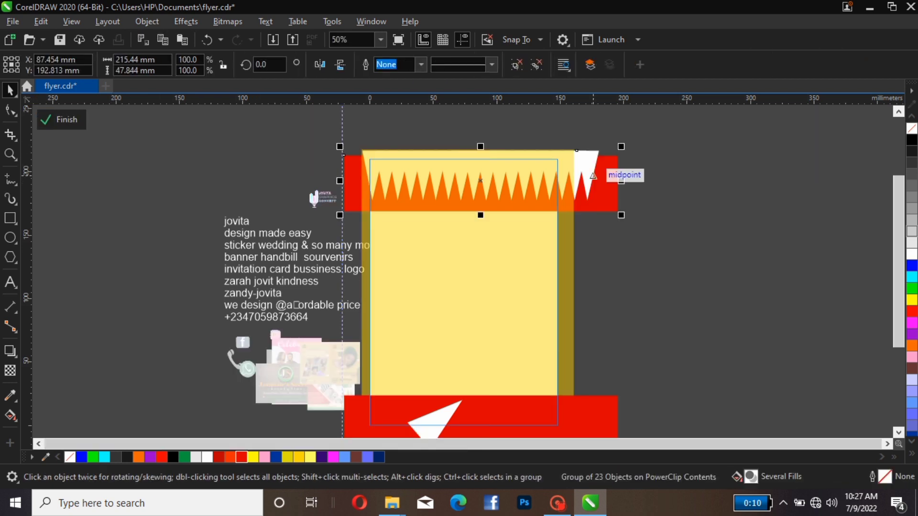
drag(593, 175, 593, 164)
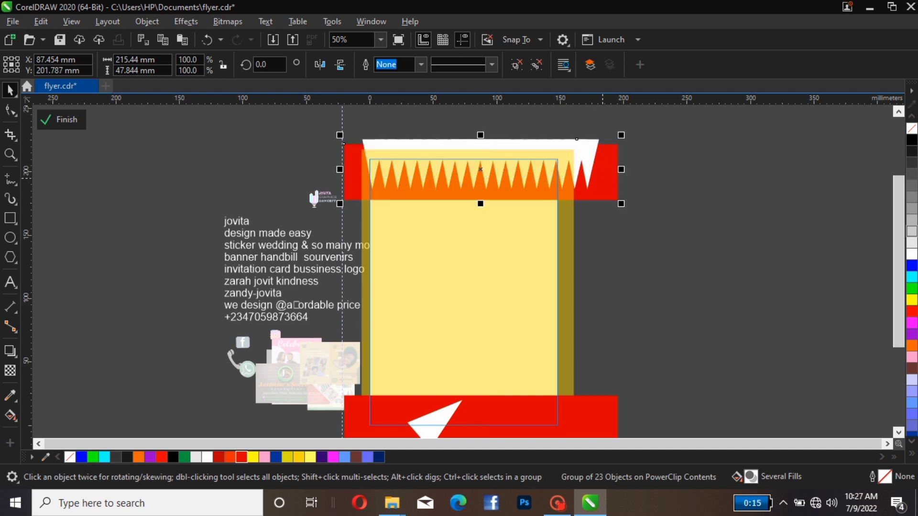
click(602, 178)
drag(603, 178, 601, 178)
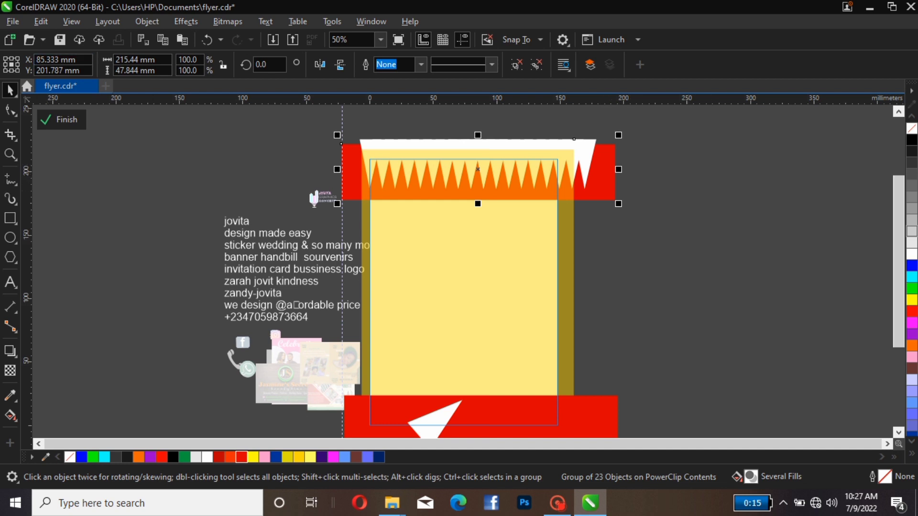
click(61, 120)
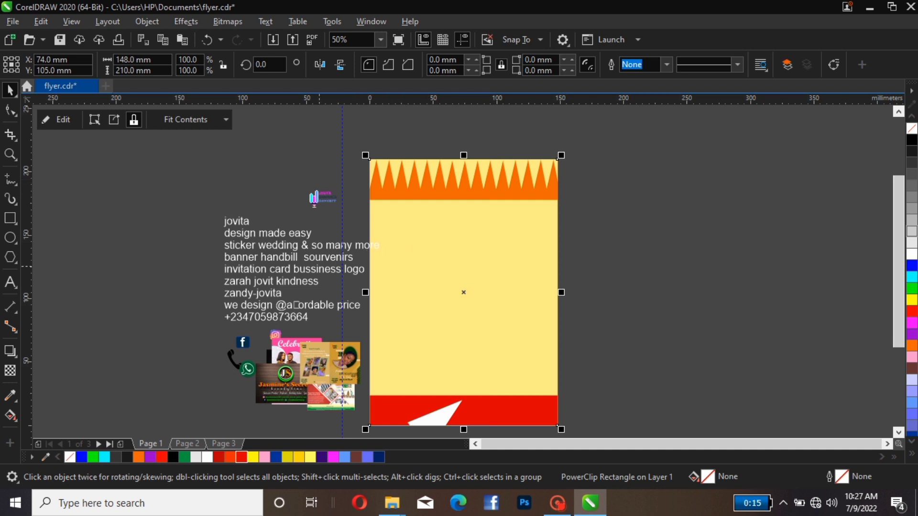
Break the white text block into separate lines and place "jovita" on the top band, enlarged to about 51 pt.
click(237, 221)
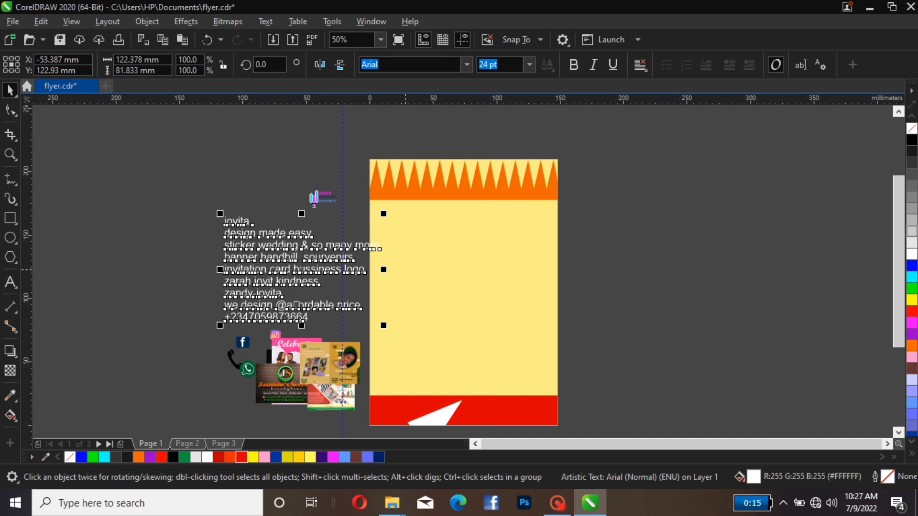
key(ctrl+k)
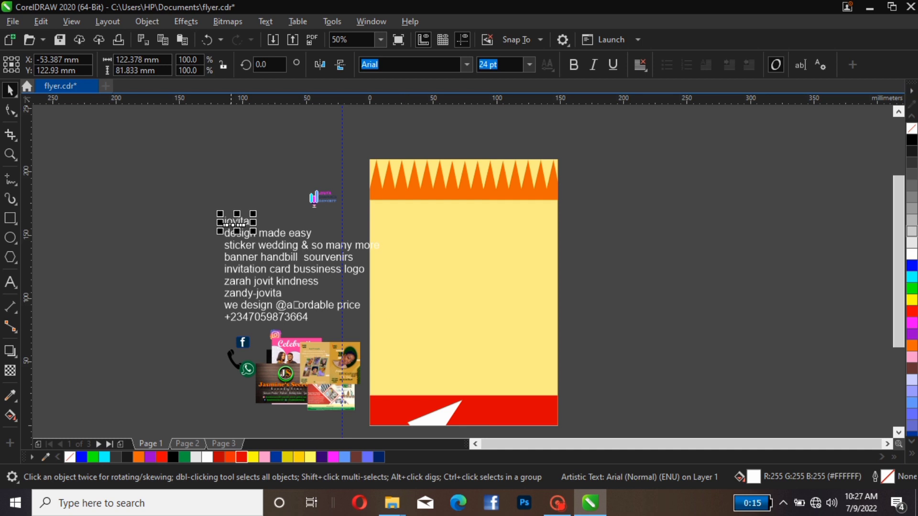
drag(237, 223, 456, 176)
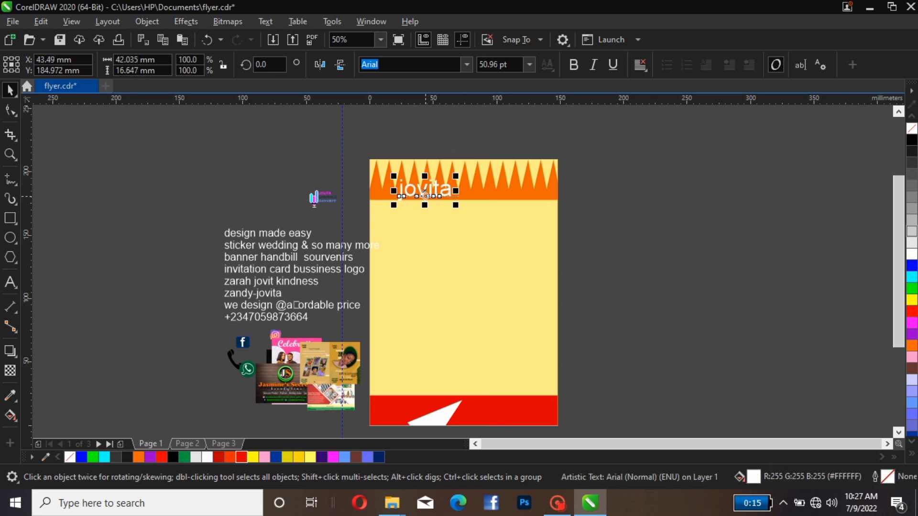
Extend the heading to read "jovita koncept" and move it partly off the page's right edge, clear of most of the band.
double_click(424, 194)
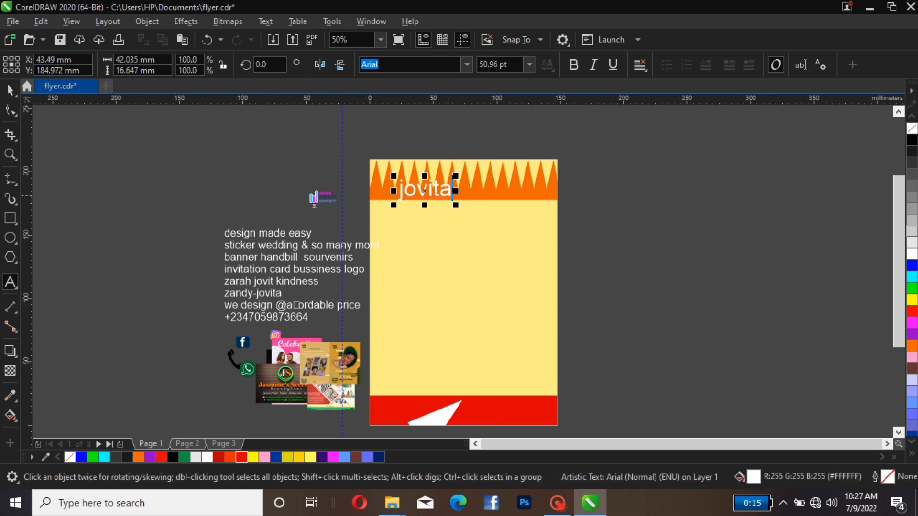
text(k)
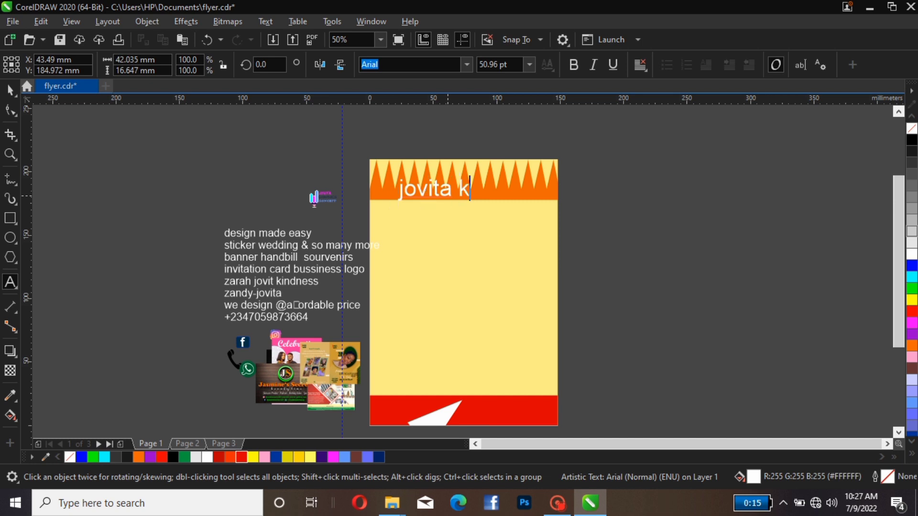
text(oncept)
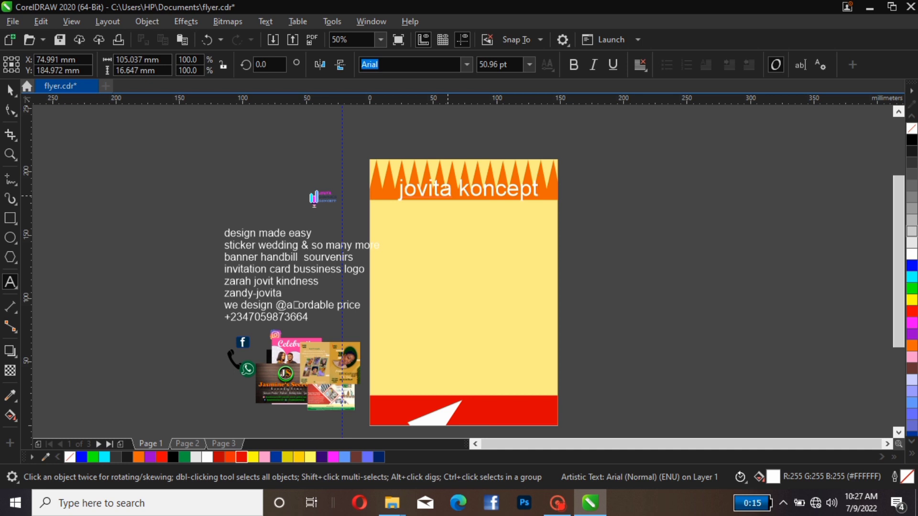
click(10, 91)
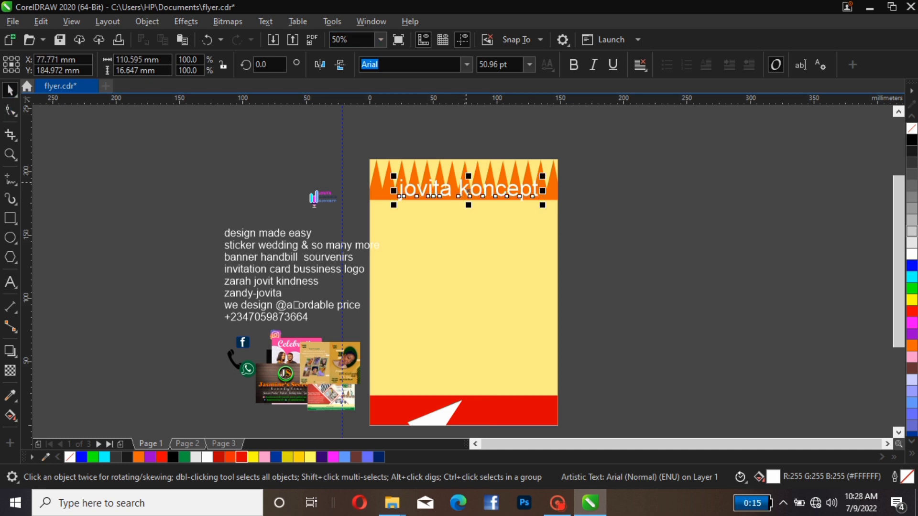
drag(468, 191, 606, 203)
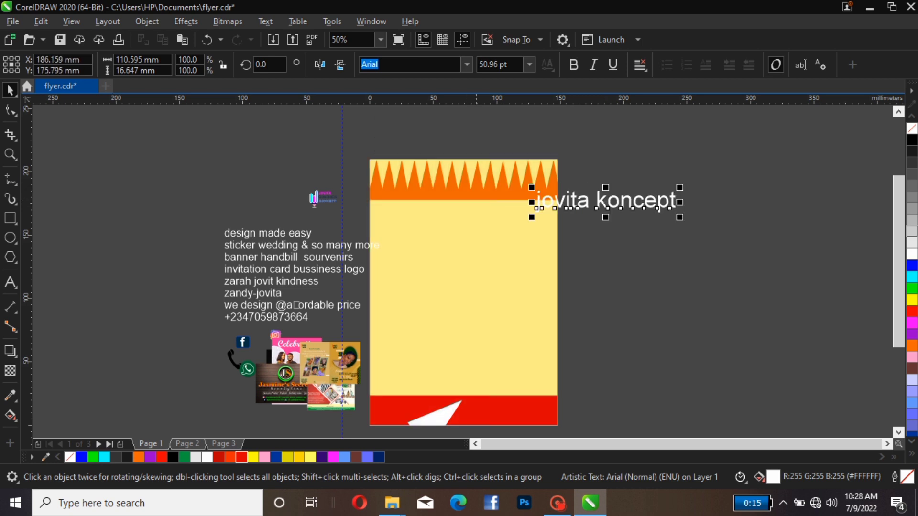
Inside the PowerClip, stretch the zigzag band group to about 233 × 57 mm and shift it slightly left and up.
click(481, 186)
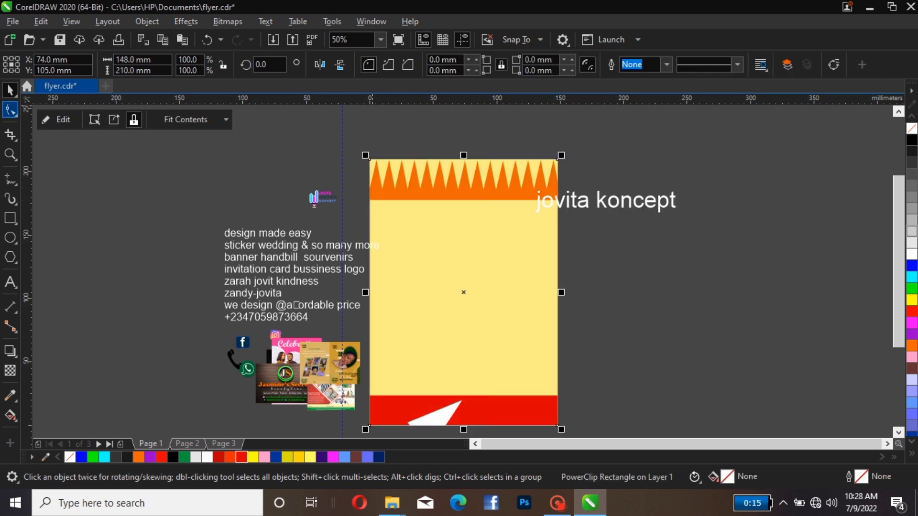
click(57, 119)
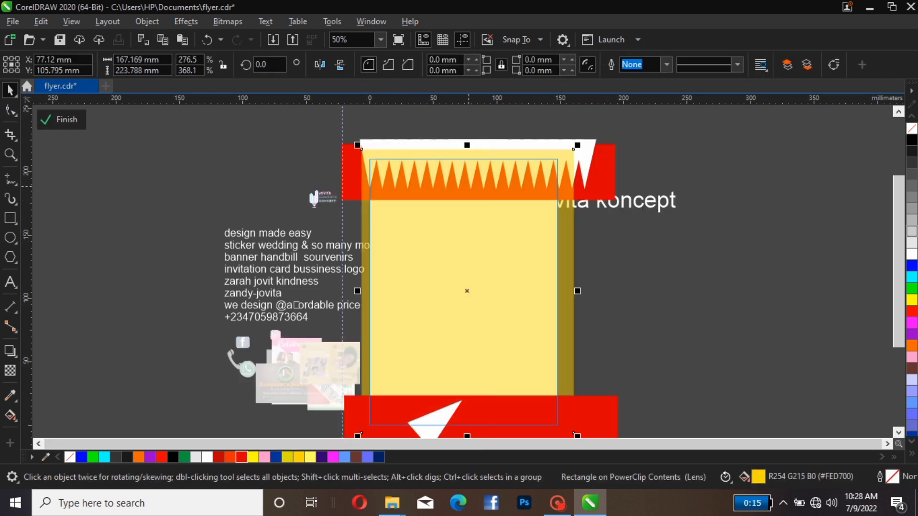
click(612, 171)
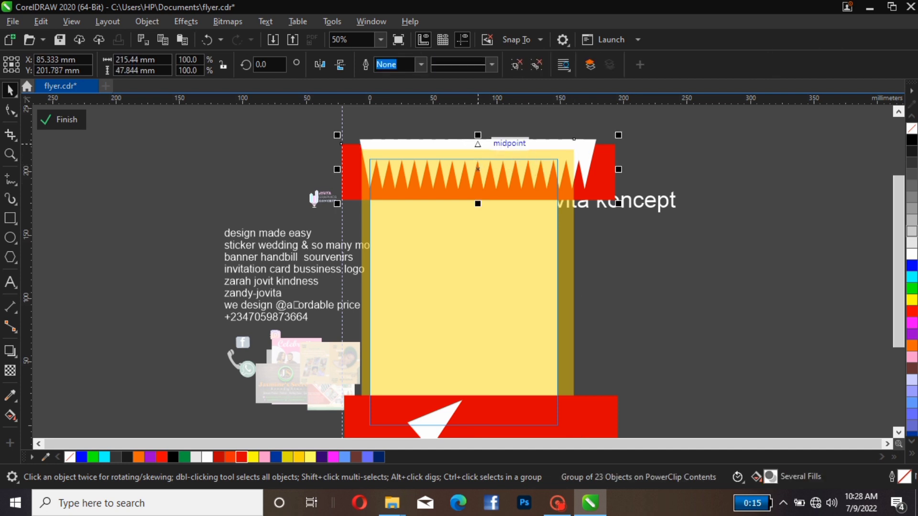
drag(478, 143, 477, 128)
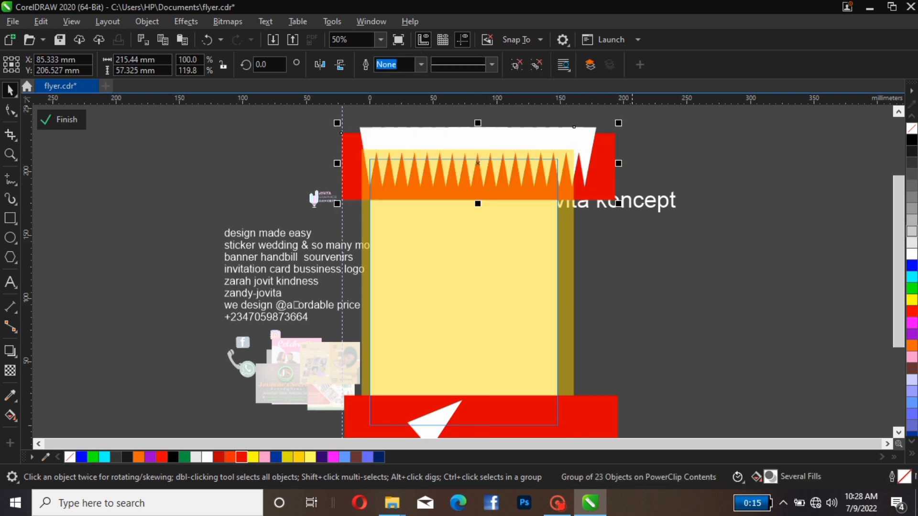
drag(617, 164, 640, 164)
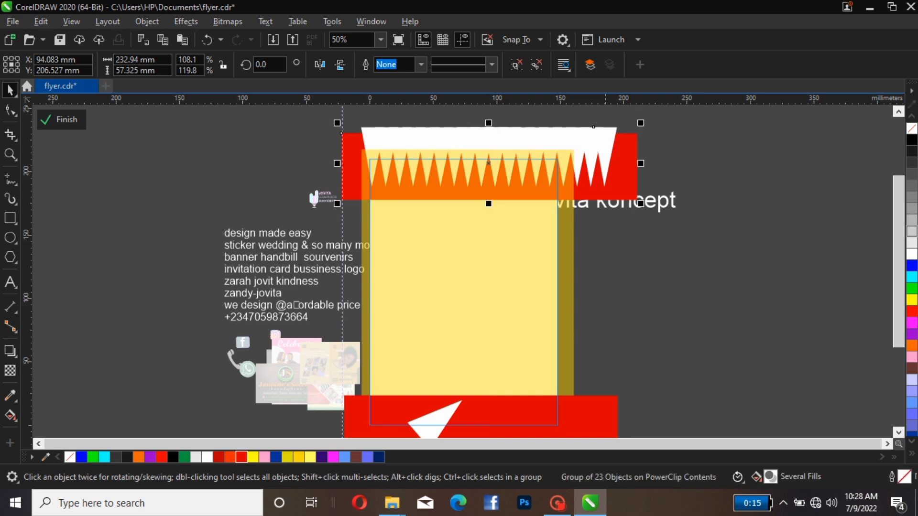
click(492, 172)
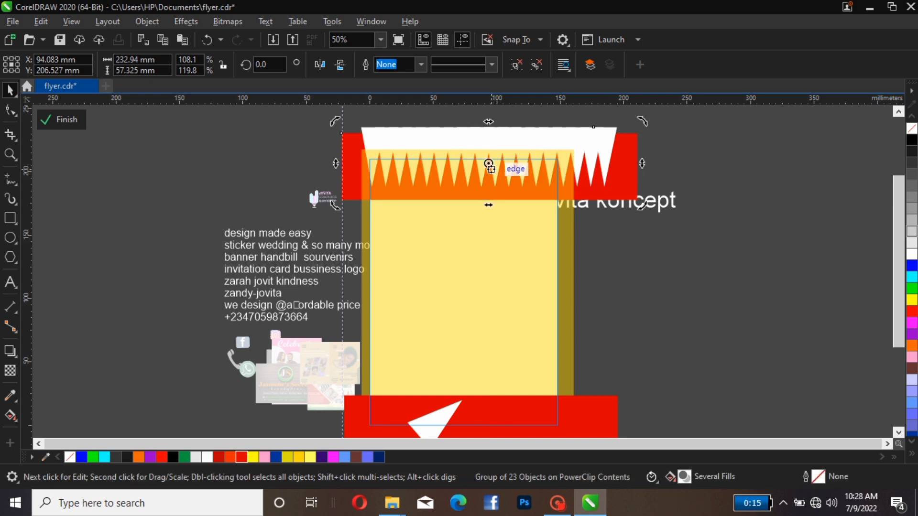
click(489, 164)
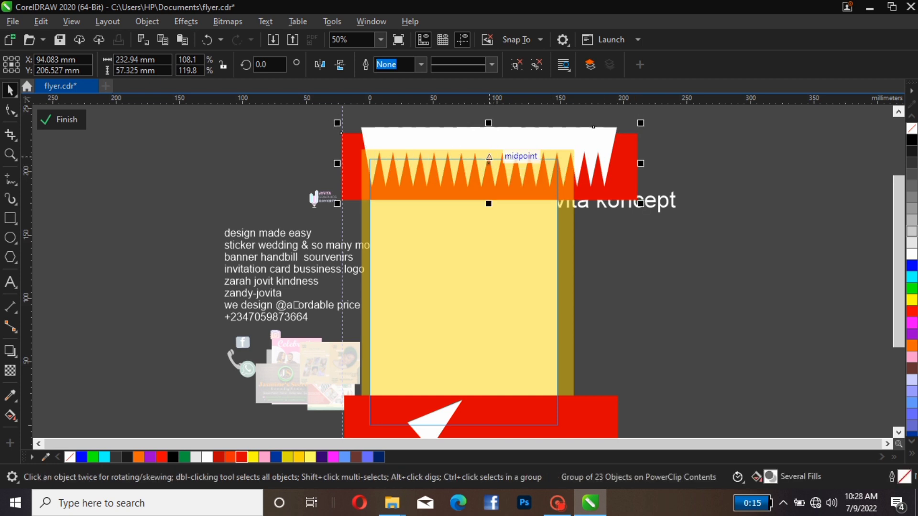
drag(489, 158, 487, 158)
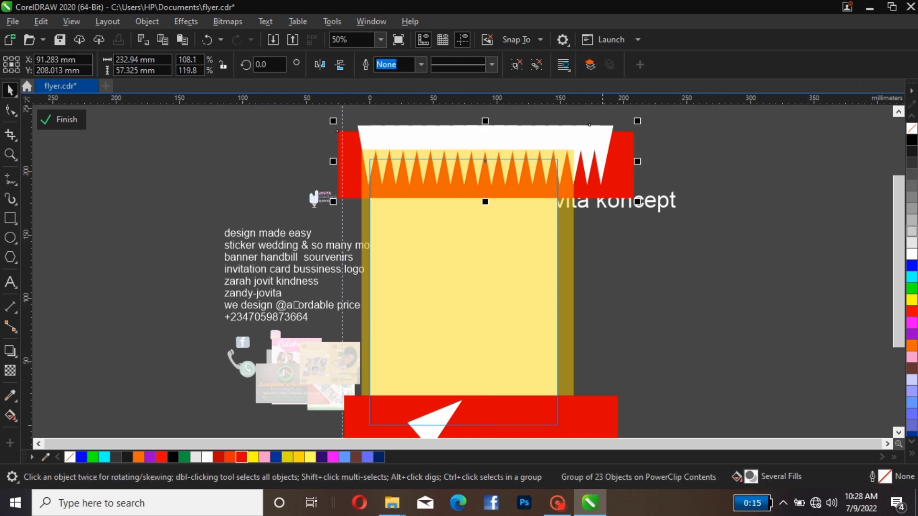
Inside the PowerClip, separate the white spikes from the red band as their own group, raise them about 5 mm, and finish editing.
click(516, 64)
click(669, 144)
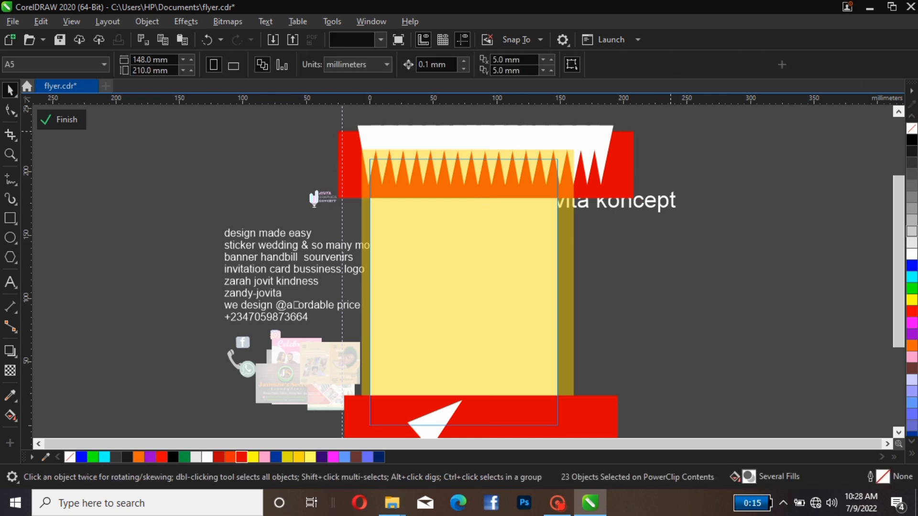
click(588, 127)
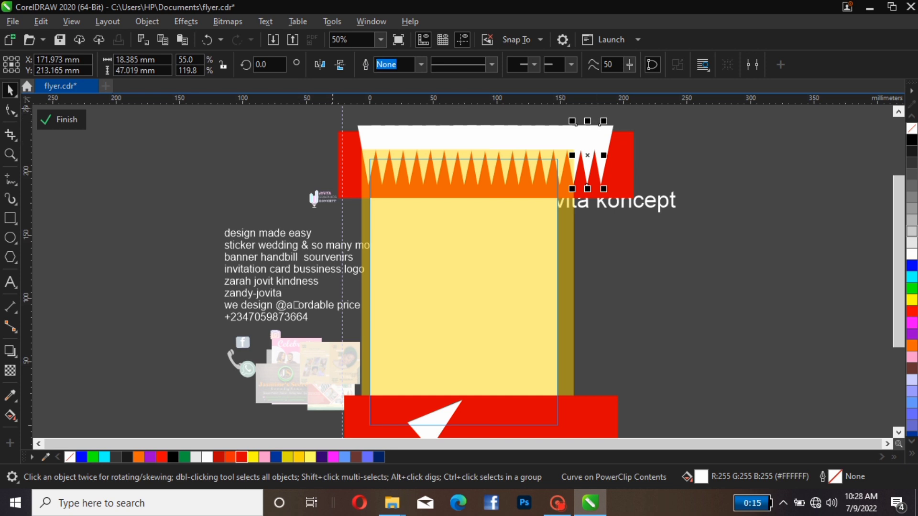
drag(334, 109, 617, 199)
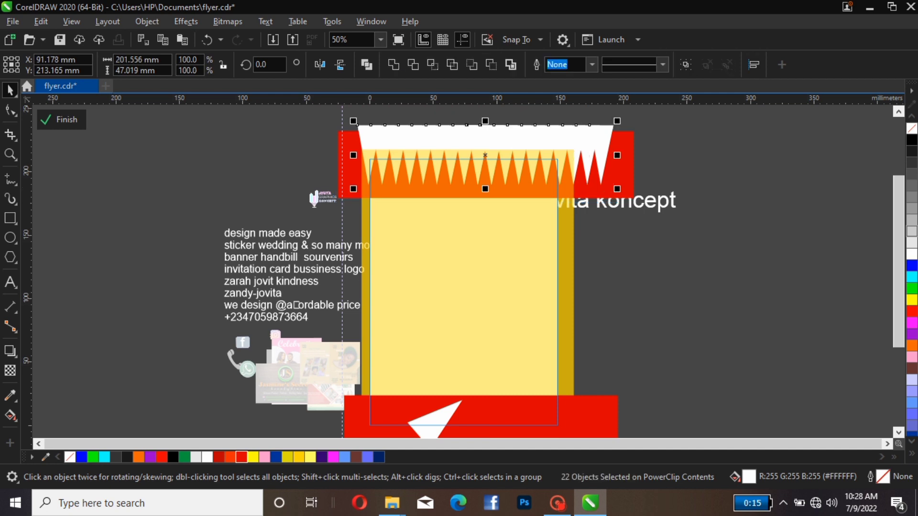
click(686, 65)
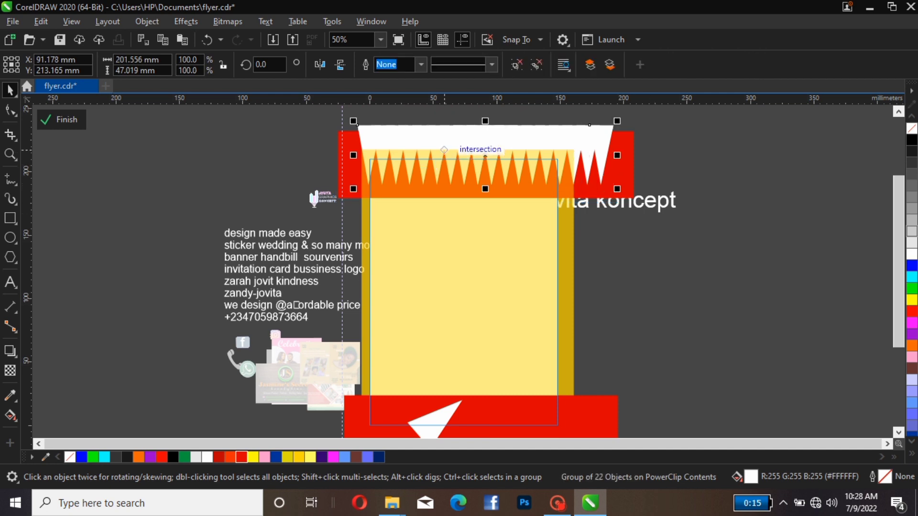
drag(469, 137, 469, 131)
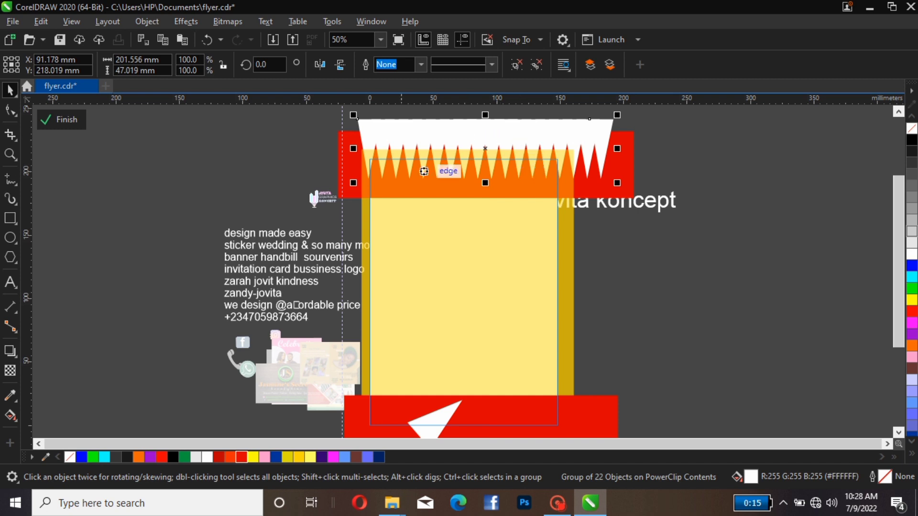
click(61, 120)
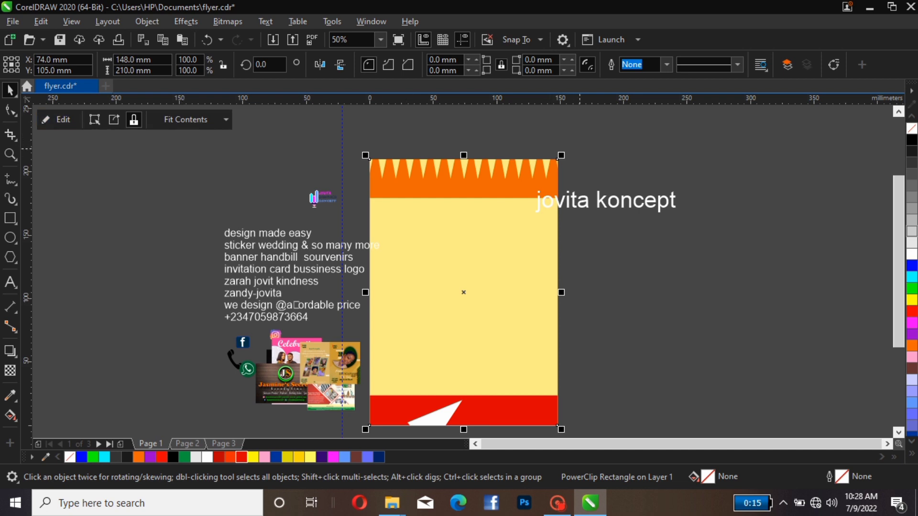
Move the "jovita koncept" heading onto the orange band at the page's top and change it to uppercase.
click(598, 201)
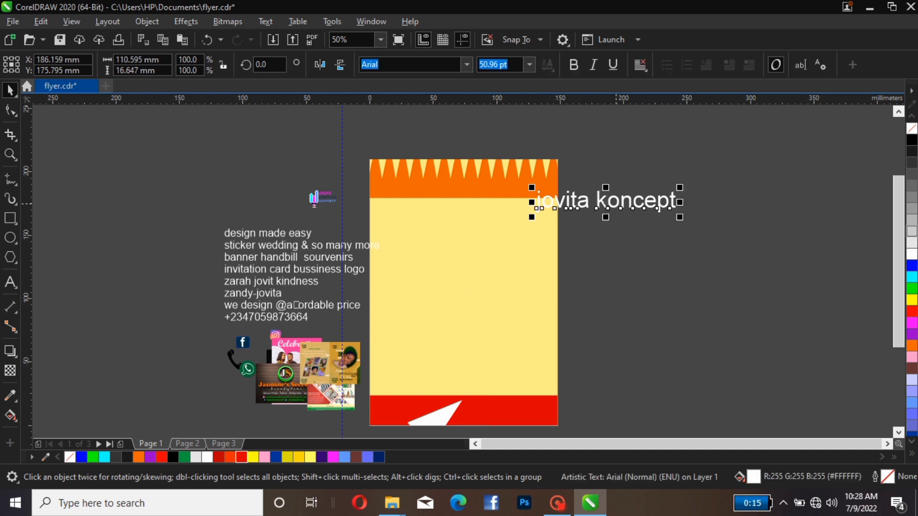
drag(598, 201, 482, 186)
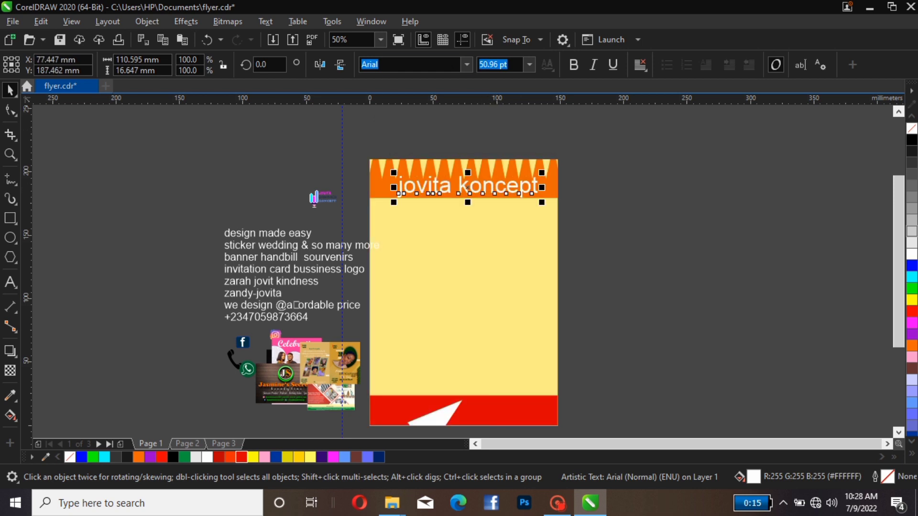
click(265, 22)
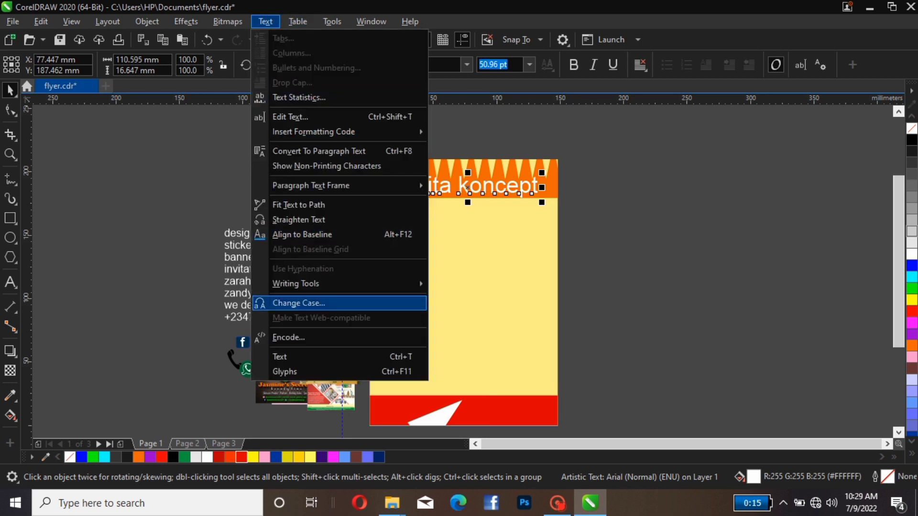
click(299, 304)
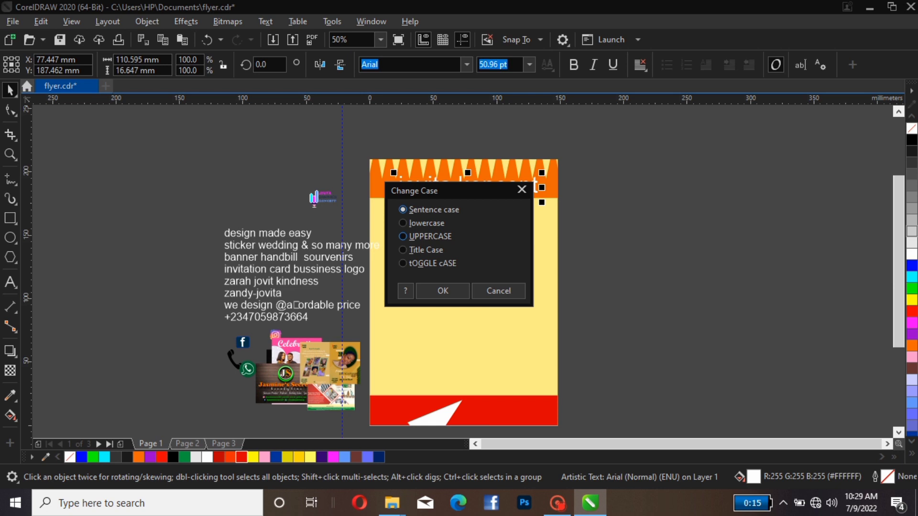
click(403, 236)
click(443, 290)
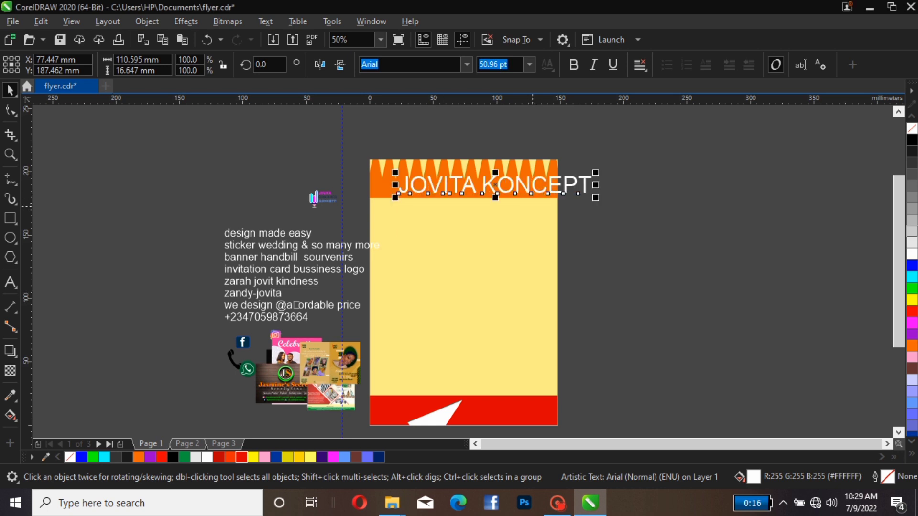
Shift the heading left, set its font to Arial Rounded MT Bold, and scale it to about 47 pt to fit the page width.
drag(525, 185, 498, 186)
click(467, 64)
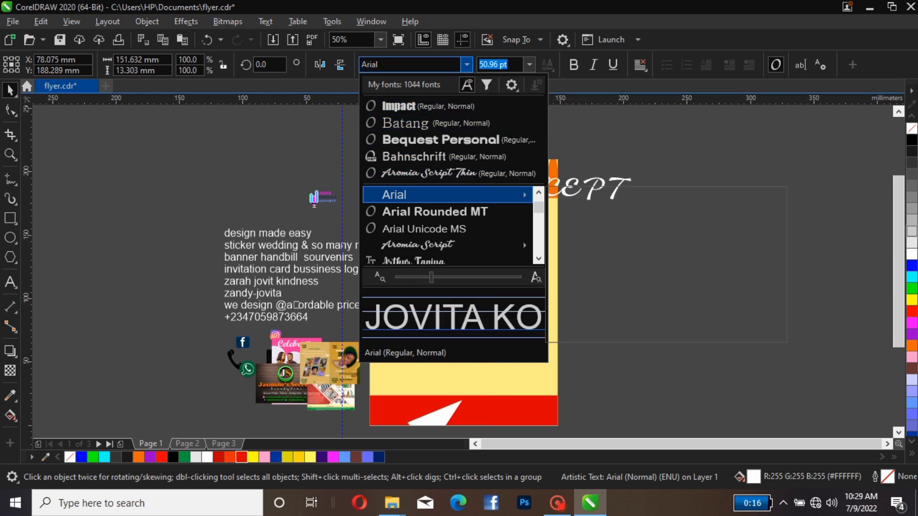
click(449, 211)
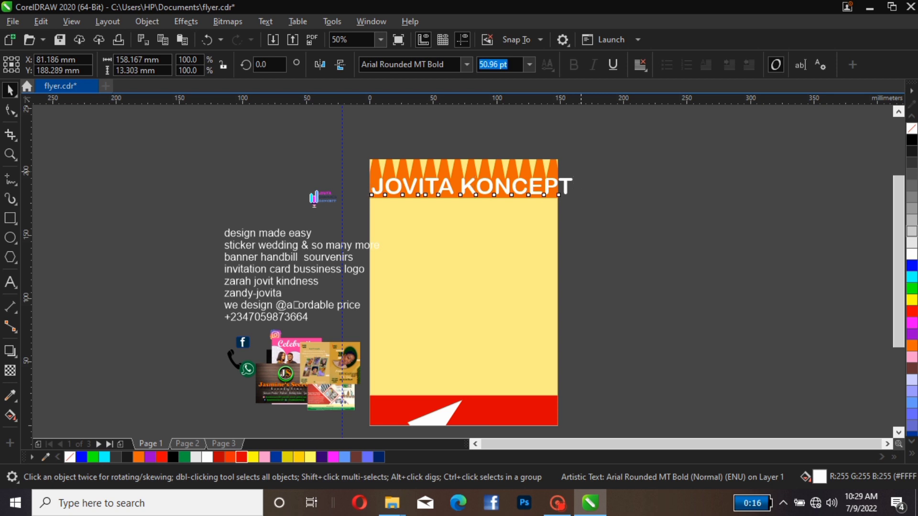
drag(576, 174, 560, 176)
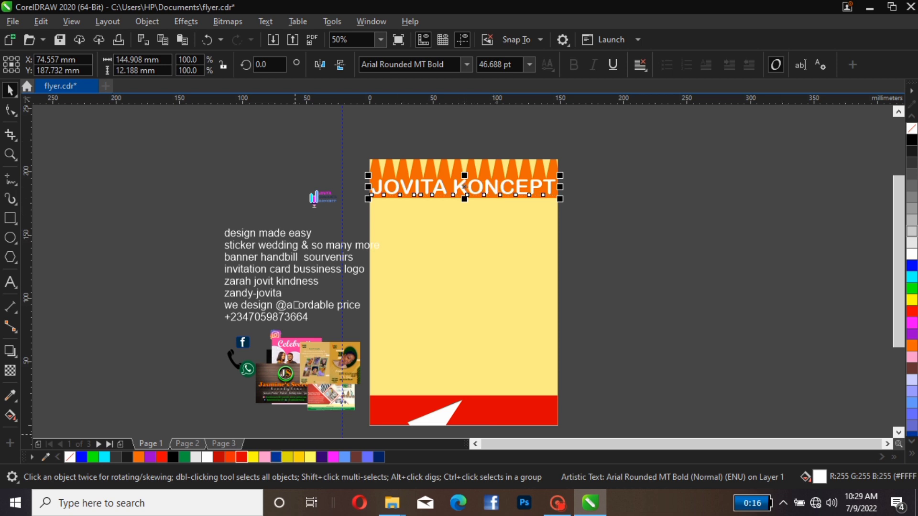
Fill the heading with dark purple (#320070) and give it a white outline.
click(321, 457)
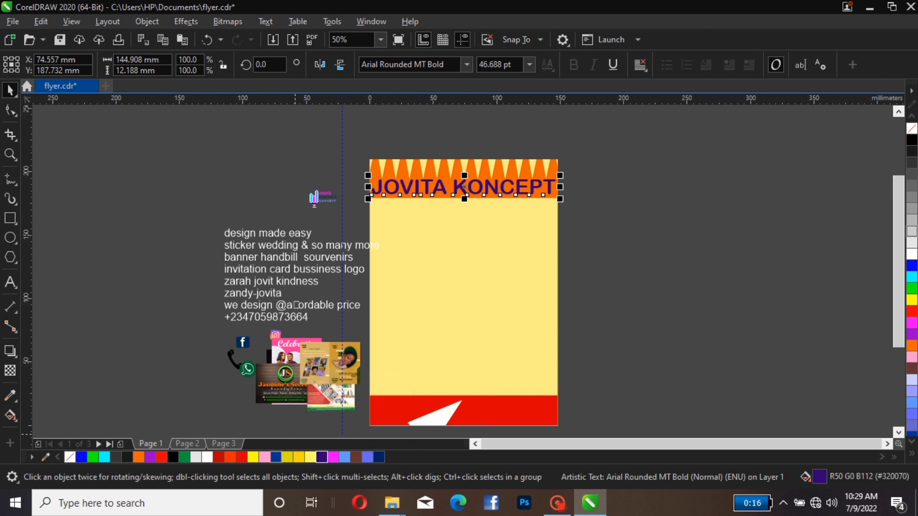
click(276, 457)
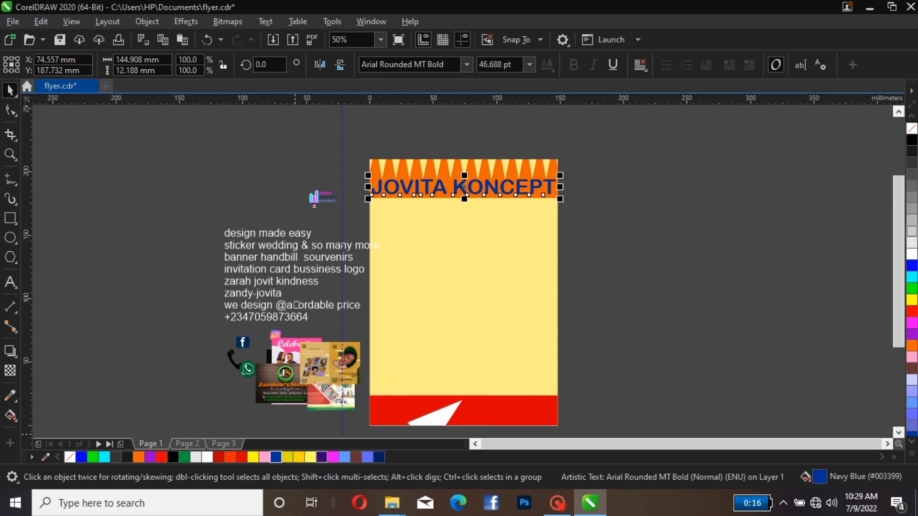
click(321, 457)
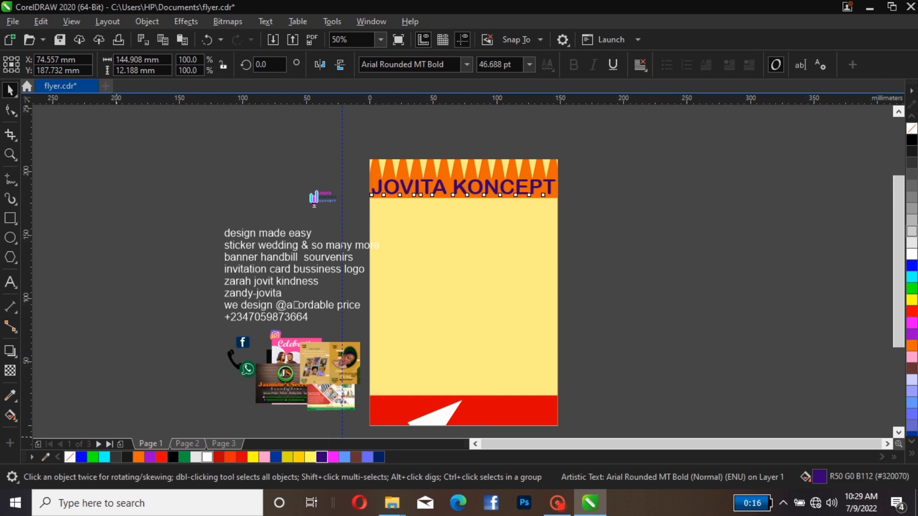
right_click(207, 457)
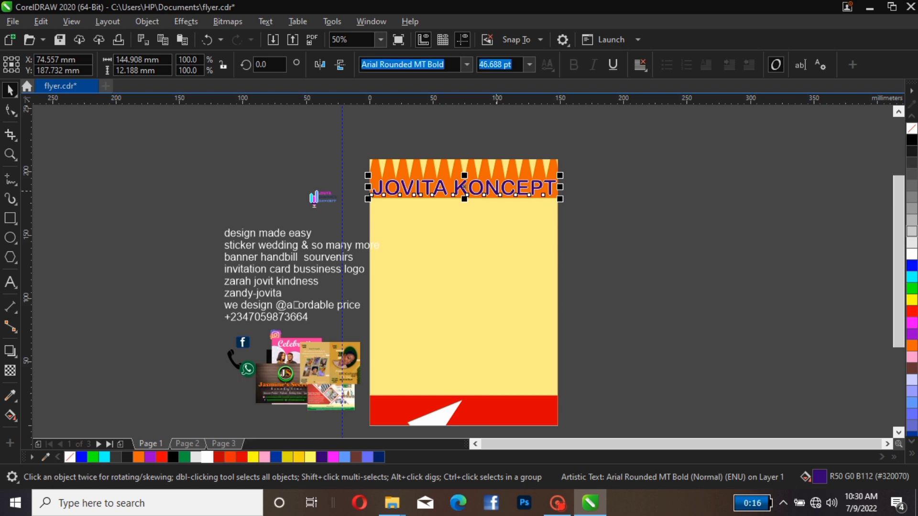
Shrink the heading about its centre to about 120 mm wide, roughly 39 pt.
click(464, 187)
click(464, 187)
drag(560, 175, 544, 178)
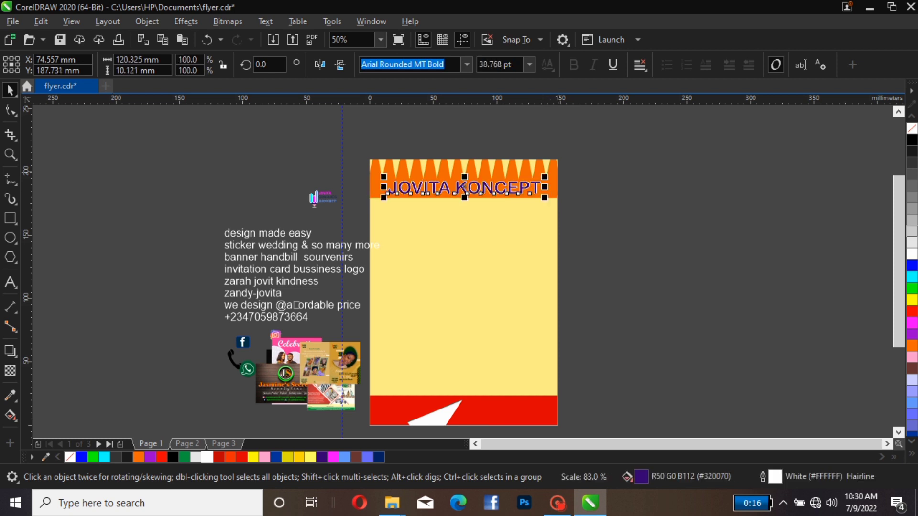
click(589, 178)
click(517, 192)
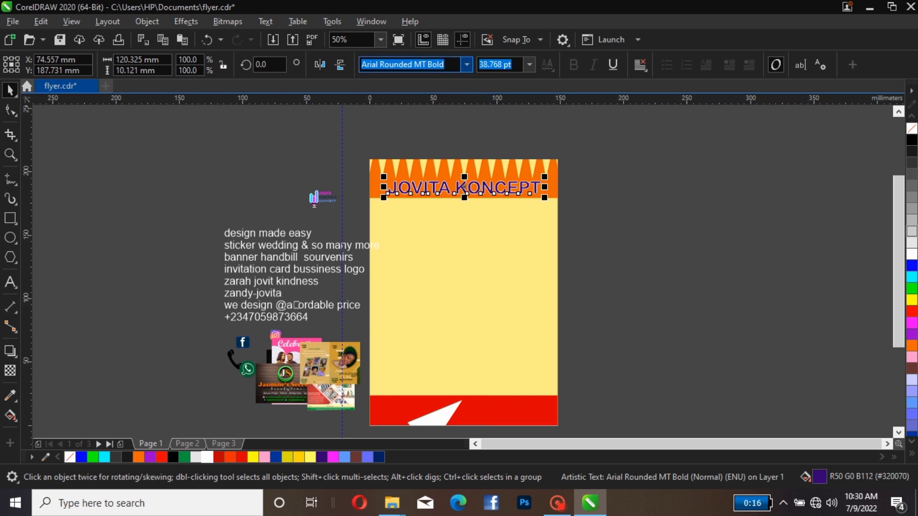
Try the Blackoak Std font on the heading and scale it down to about 122 mm wide to fit the page.
click(466, 64)
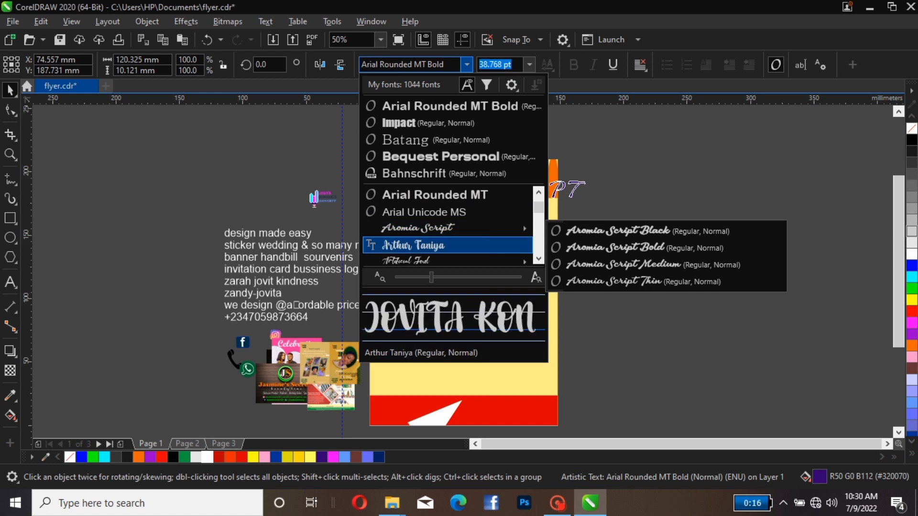
scroll(448, 244, down, 2)
scroll(448, 244, down, 1)
scroll(447, 244, down, 2)
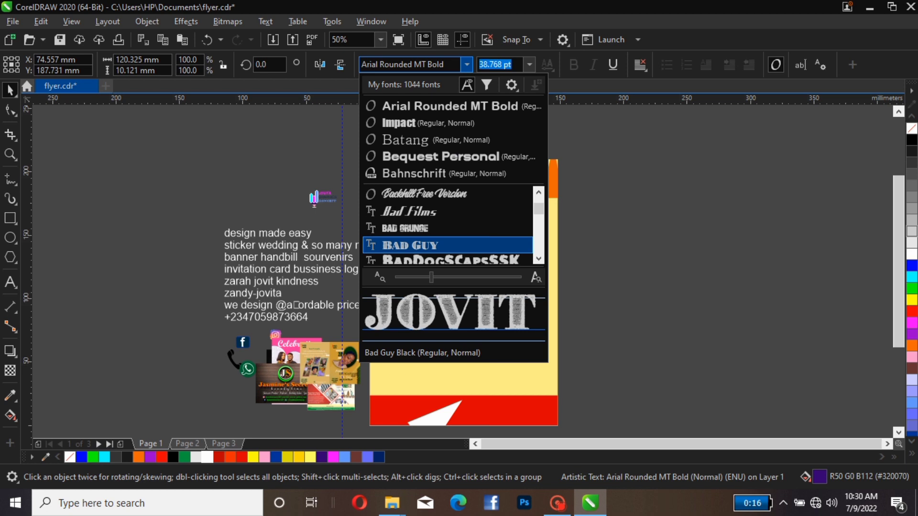
scroll(447, 245, down, 2)
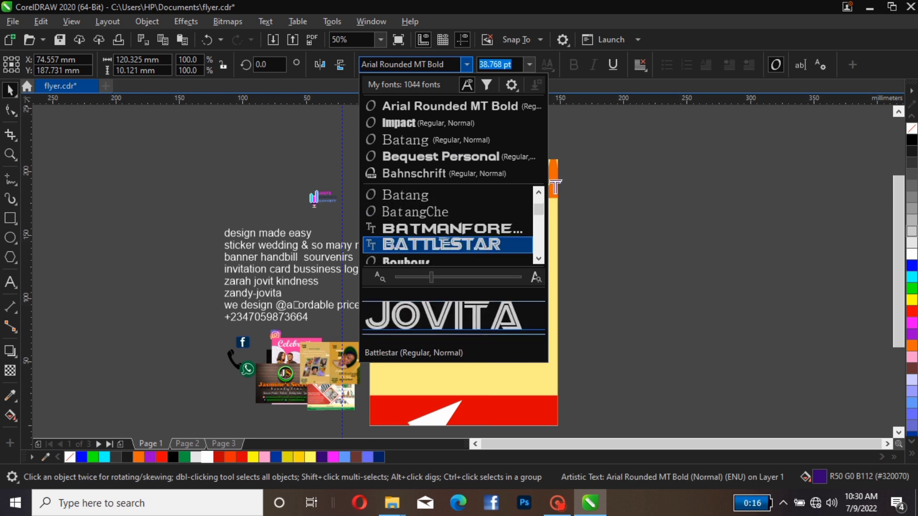
scroll(448, 211, down, 1)
scroll(448, 211, down, 3)
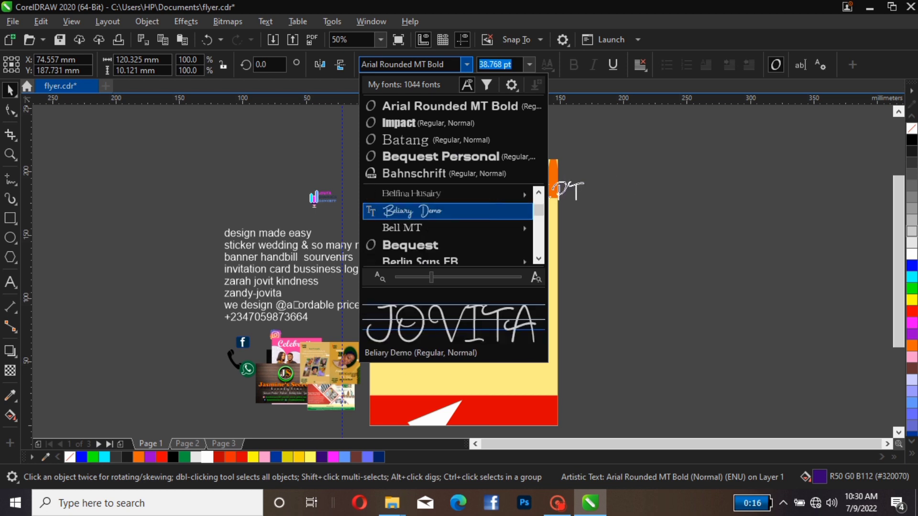
mouse_move(448, 212)
scroll(448, 212, down, 3)
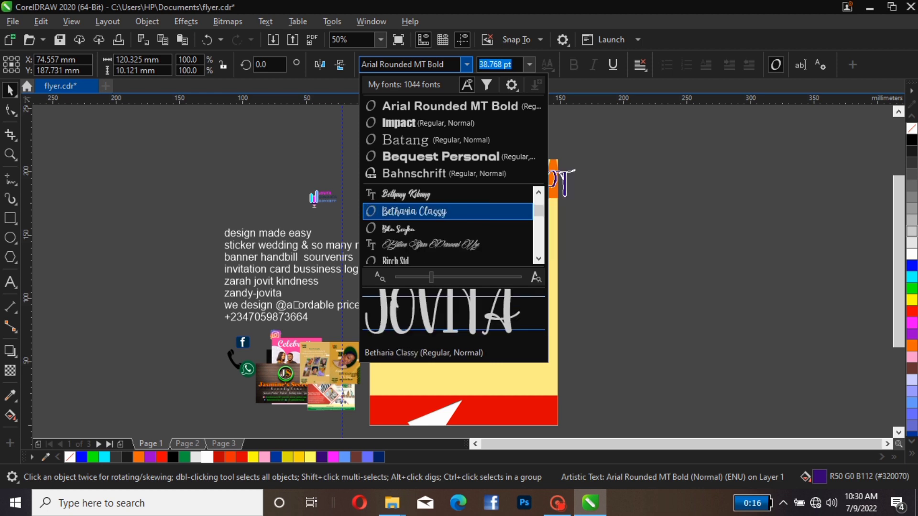
scroll(447, 212, down, 3)
scroll(447, 211, down, 3)
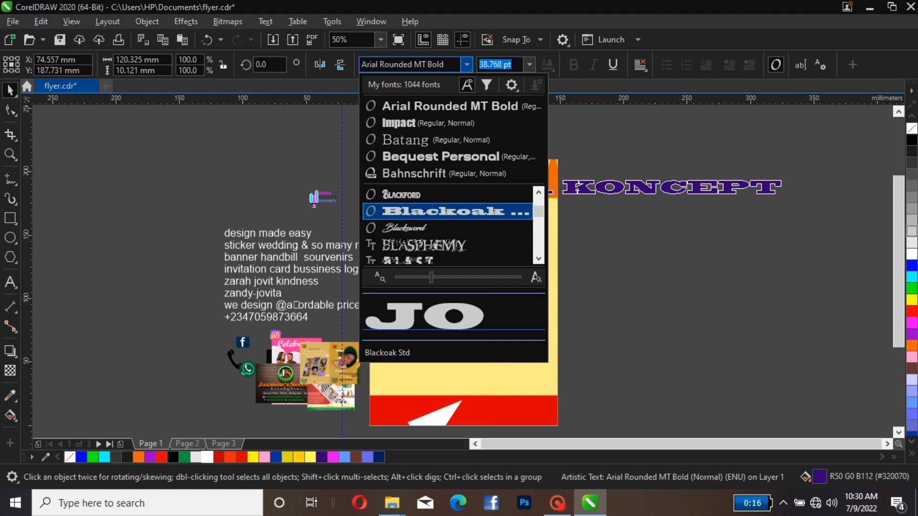
click(447, 211)
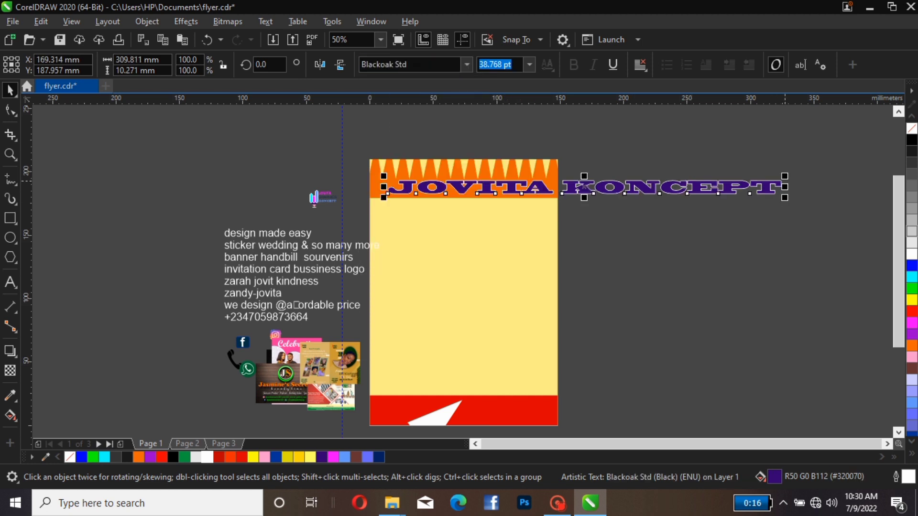
drag(785, 177, 548, 184)
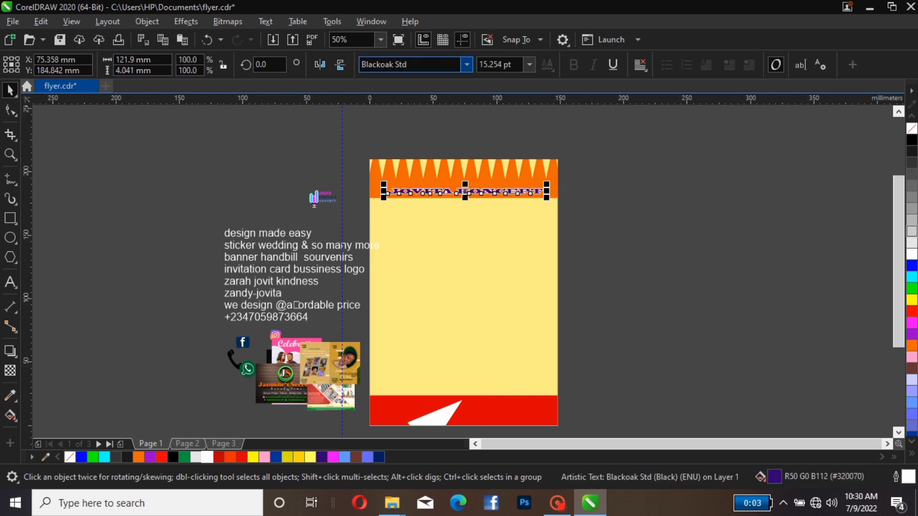
Set the heading's font to BlueCake and enlarge it to about 65 pt, roughly 86 mm wide.
click(467, 65)
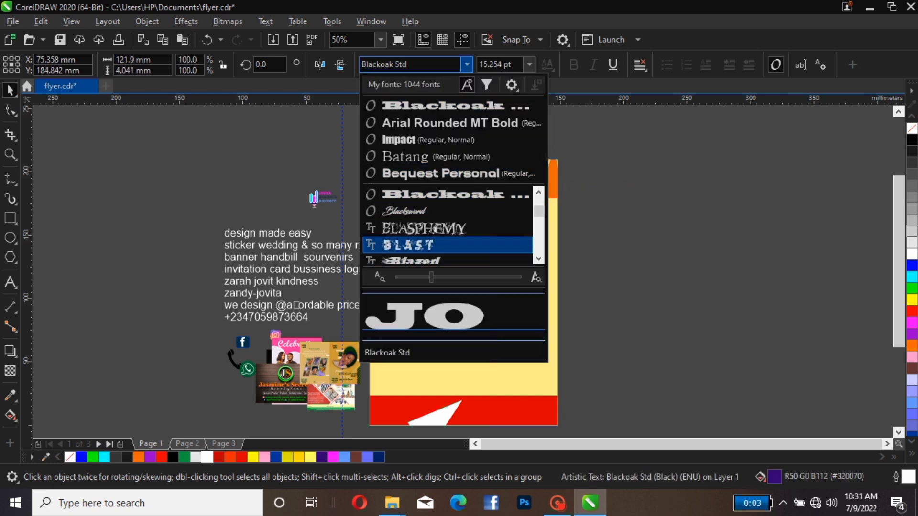
scroll(447, 244, down, 2)
scroll(447, 245, down, 2)
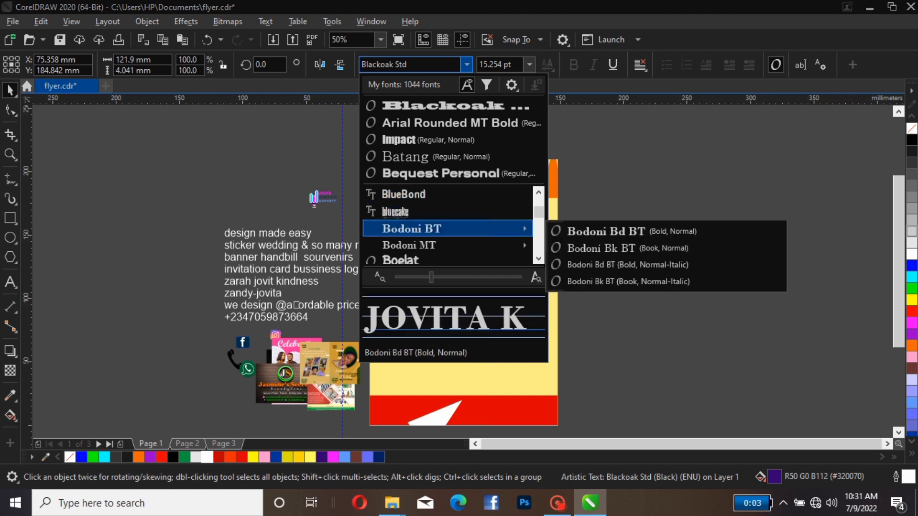
click(396, 212)
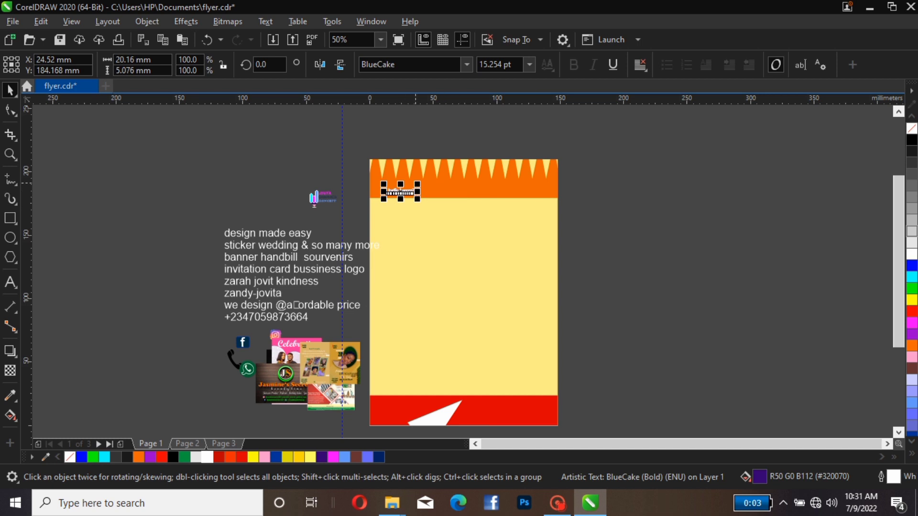
drag(418, 185, 500, 163)
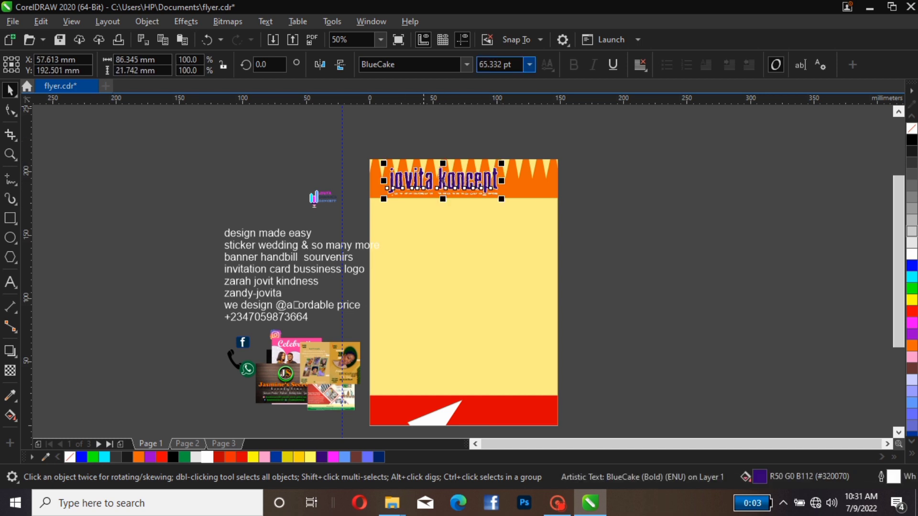
Browse the font list for the "JOVITA KONCEPT" heading and set its font to Franklin Gothic Heavy.
click(423, 64)
key(Down)
key(Down)
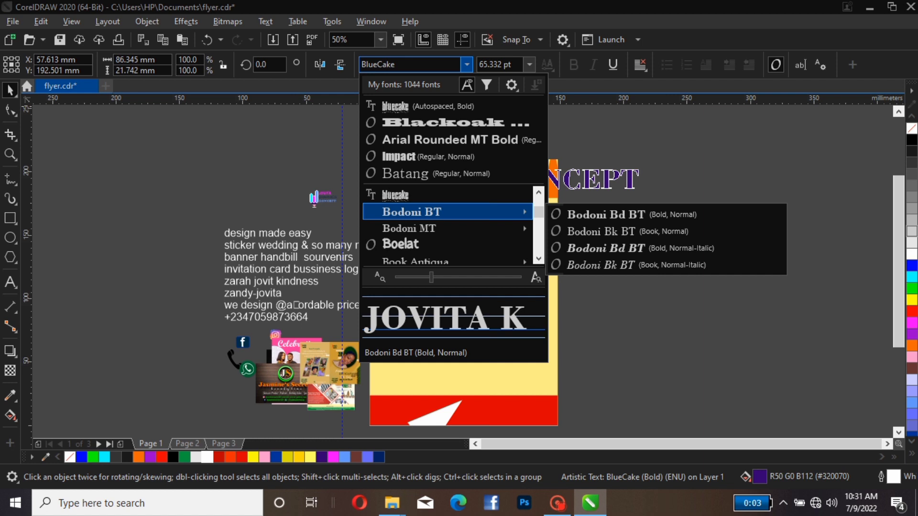
key(Down)
key(Down)
key(Down)
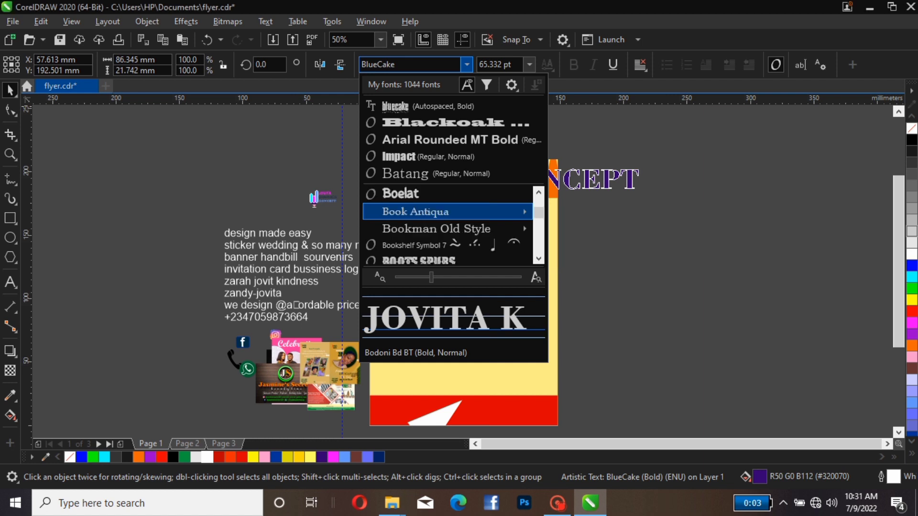
key(Down)
key(Down)
key(Down)
key(Down)
key(Down)
key(Down)
key(Down)
key(Down)
key(Down)
key(Down)
key(Down)
key(Down)
key(Down)
key(Down)
key(Down)
key(Down)
key(Down)
key(Down)
key(Down)
key(Down)
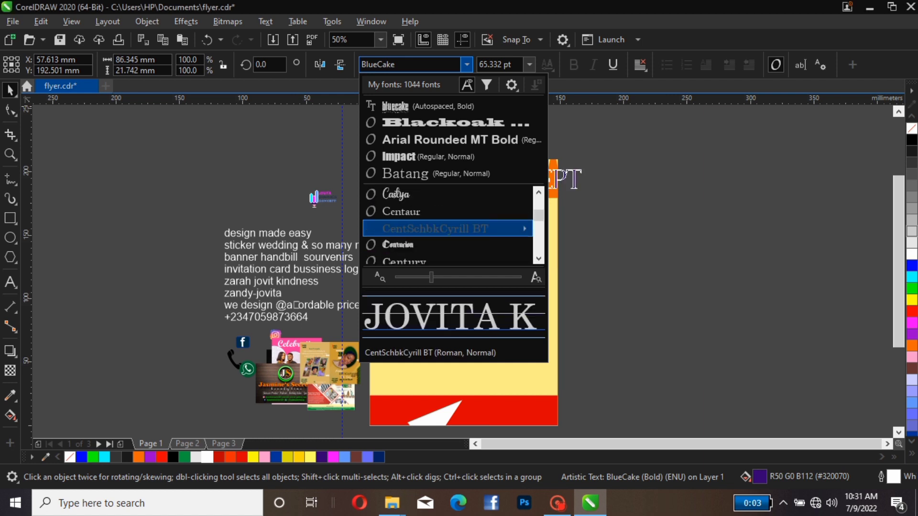
key(Down)
key(Down)
key(Down)
key(Down)
key(Down)
key(Down)
key(Up)
key(Up)
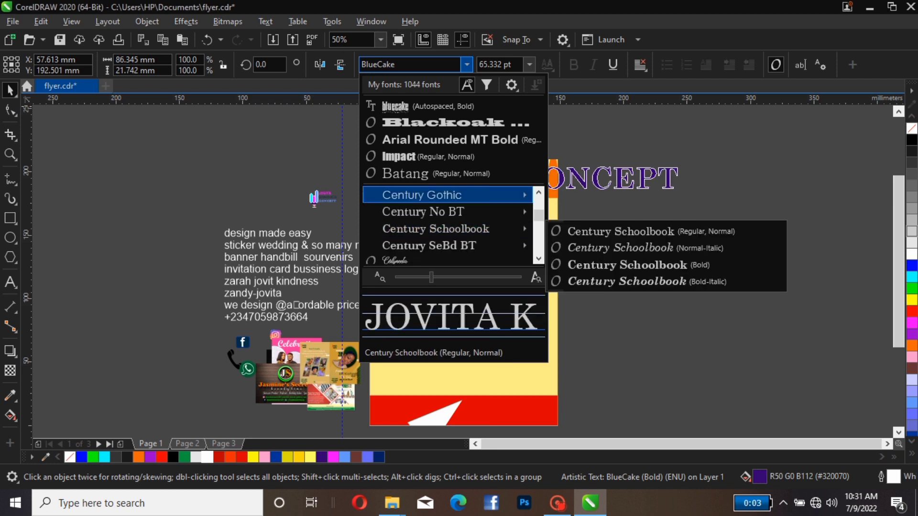
key(Down)
key(Down)
key(Down)
key(Down)
key(Down)
key(Down)
key(Down)
key(Down)
key(Down)
key(Down)
key(Down)
key(Down)
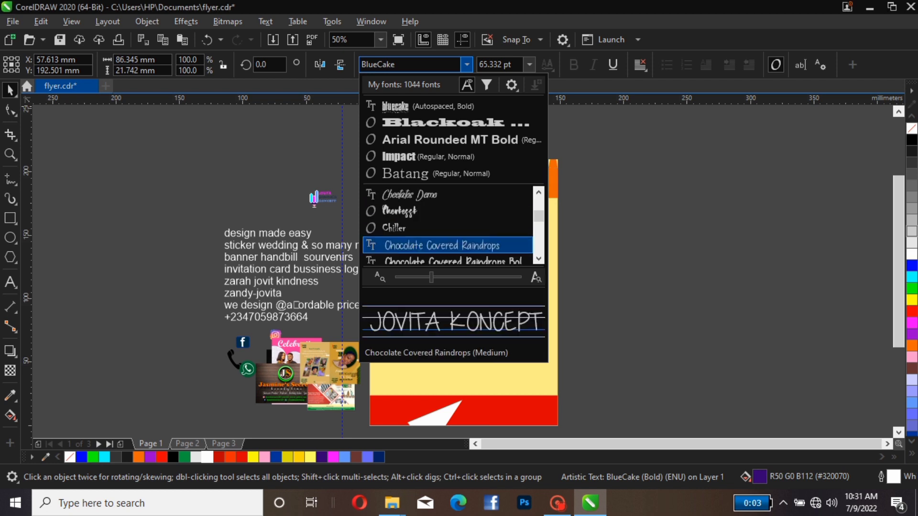
key(Up)
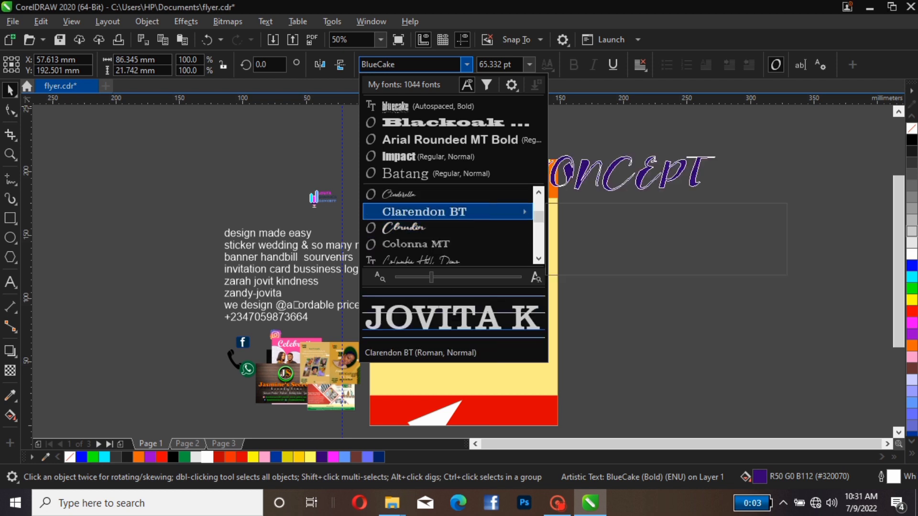
key(Down)
key(Down)
key(Down)
key(Down)
key(Down)
key(Down)
key(Down)
key(Down)
key(Down)
key(Down)
key(Down)
key(Down)
key(Down)
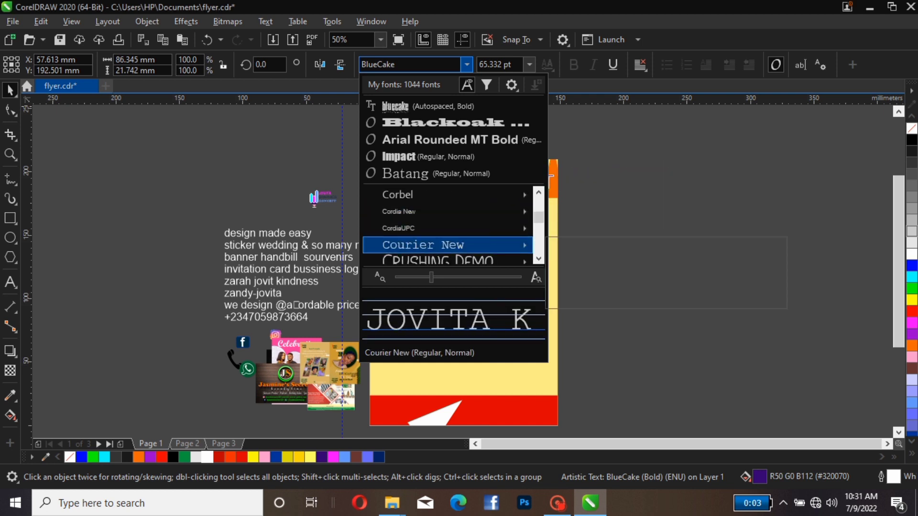
key(Down)
key(Down)
key(Down)
key(Down)
key(Down)
key(Down)
key(Down)
key(Down)
key(Down)
key(Down)
key(Down)
key(Down)
key(Down)
key(Down)
key(Down)
key(Down)
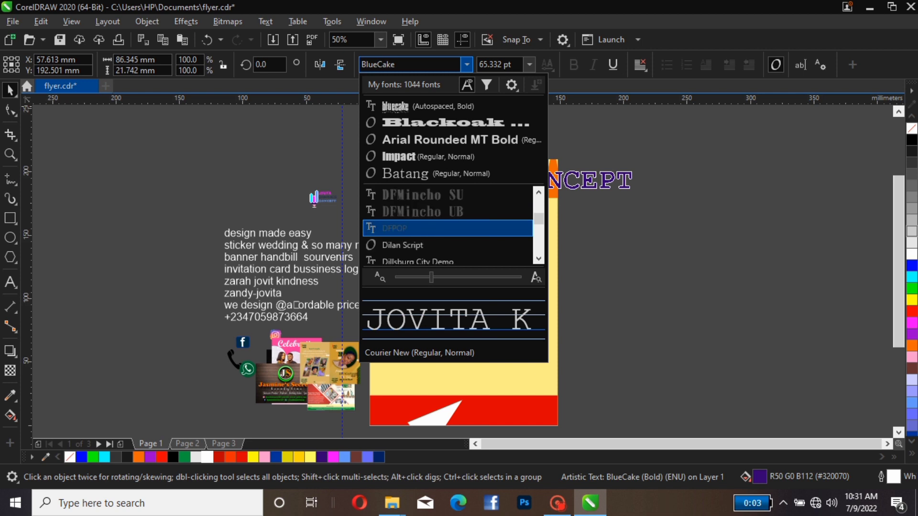
key(Down)
key(Down)
key(Down)
key(Down)
key(Down)
key(Down)
key(Down)
key(Down)
key(Down)
key(Down)
key(Down)
key(Down)
key(Down)
key(Down)
key(Down)
key(Down)
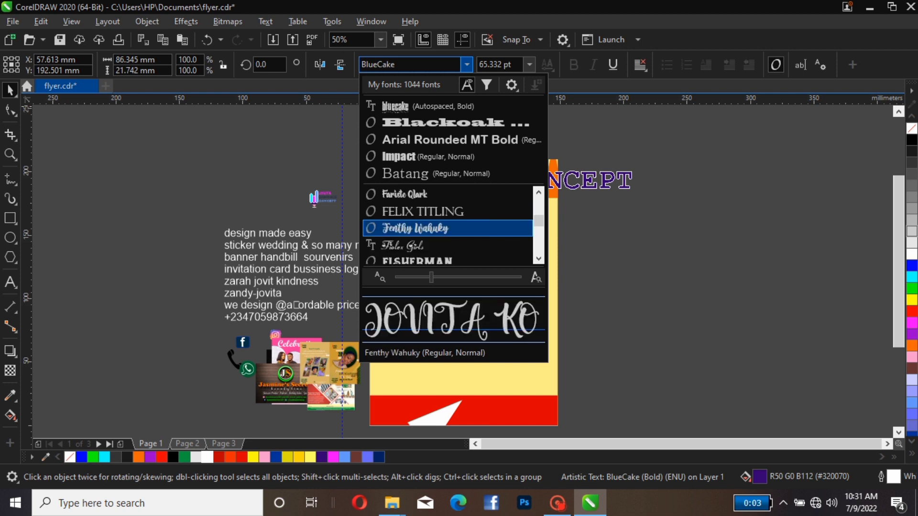
key(Down)
key(Down)
key(Down)
key(Down)
key(Down)
key(Up)
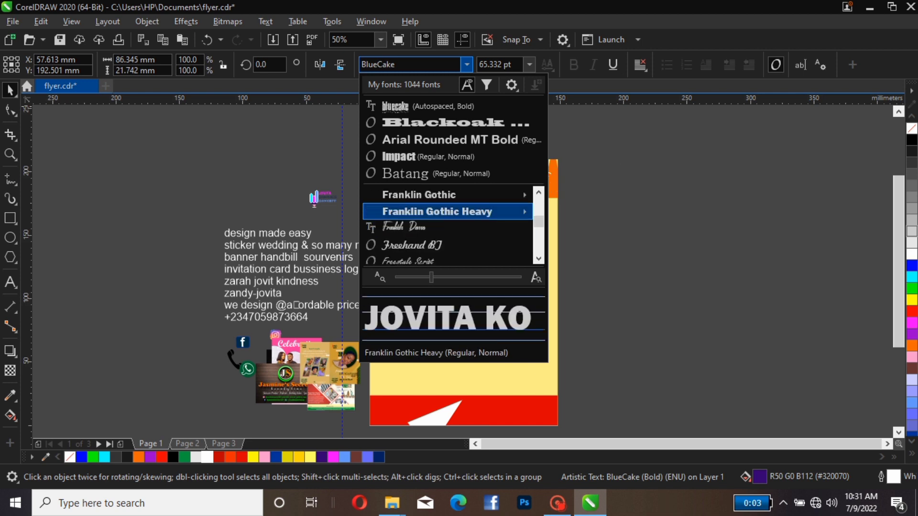
key(Return)
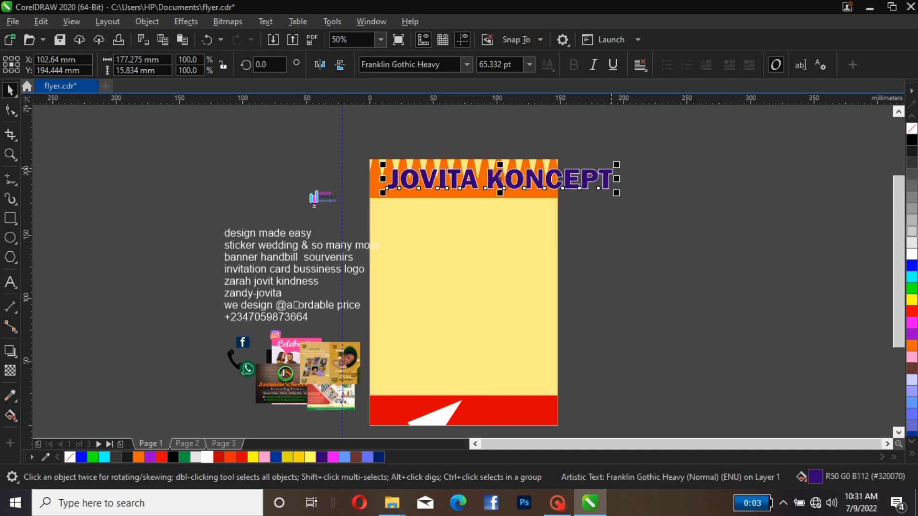
Scale the heading down to about 129 mm wide, roughly 47.6 pt, so it fits within the orange band.
drag(617, 164, 512, 184)
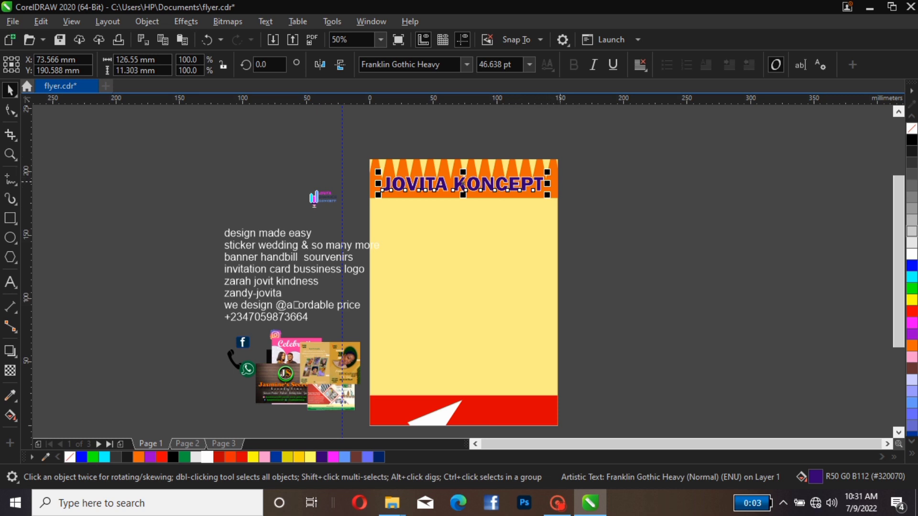
drag(547, 171, 501, 184)
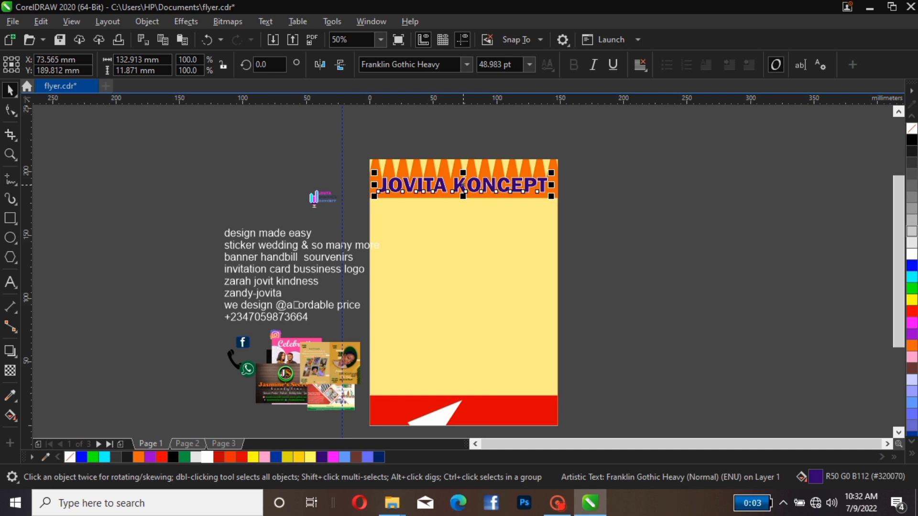
key(ctrl+z)
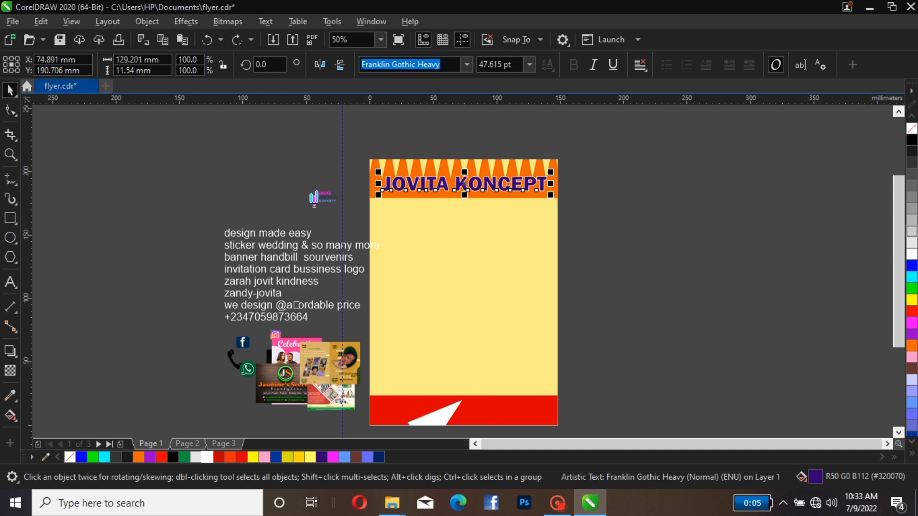
Add a black drop shadow from the heading's first letter to its last, aligned behind the letters, with opacity 94.
click(10, 350)
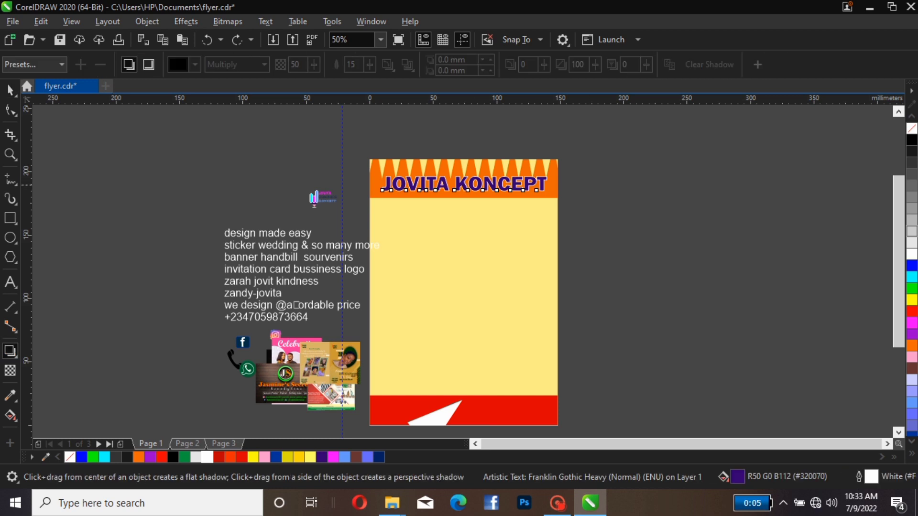
drag(383, 185, 557, 182)
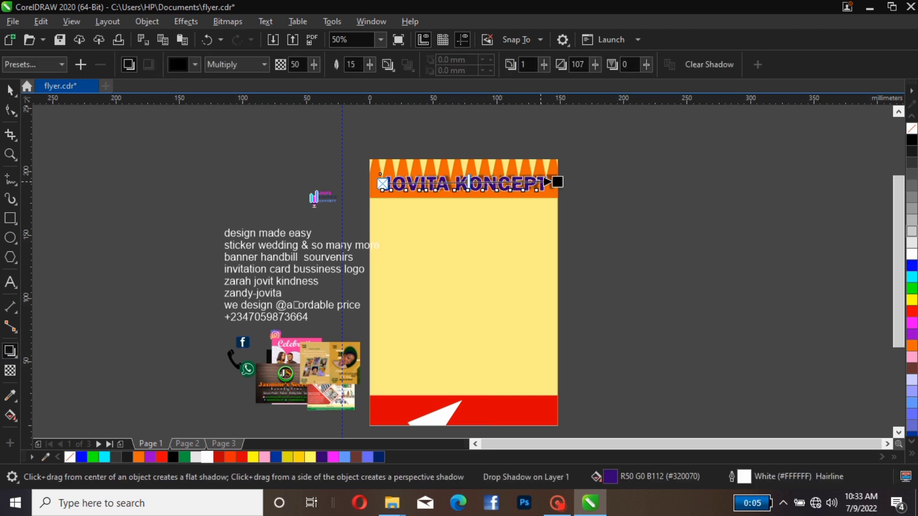
scroll(469, 182, up, 2)
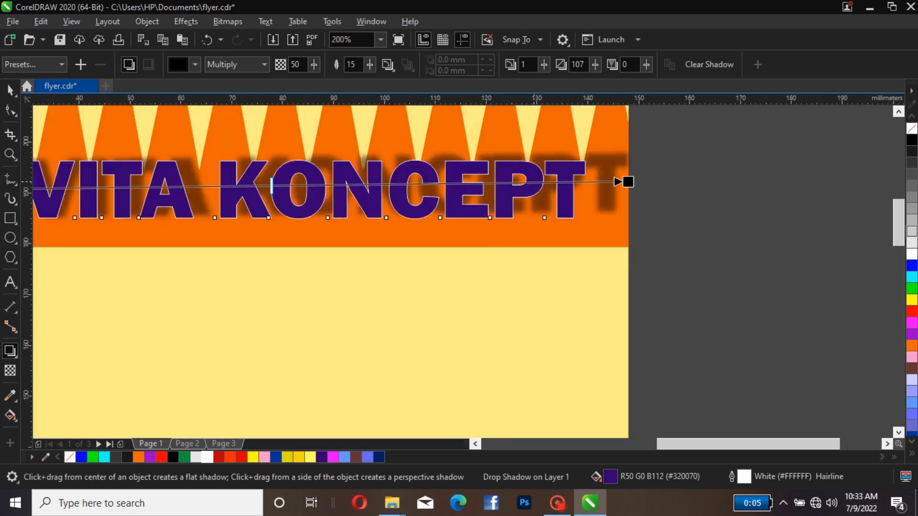
scroll(534, 182, down, 2)
scroll(534, 182, up, 2)
drag(628, 182, 585, 188)
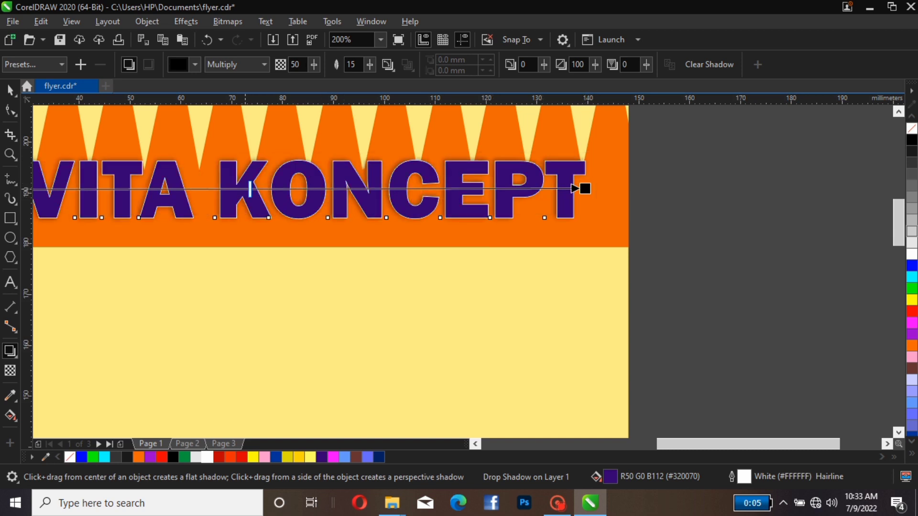
drag(250, 189, 465, 184)
scroll(400, 189, down, 2)
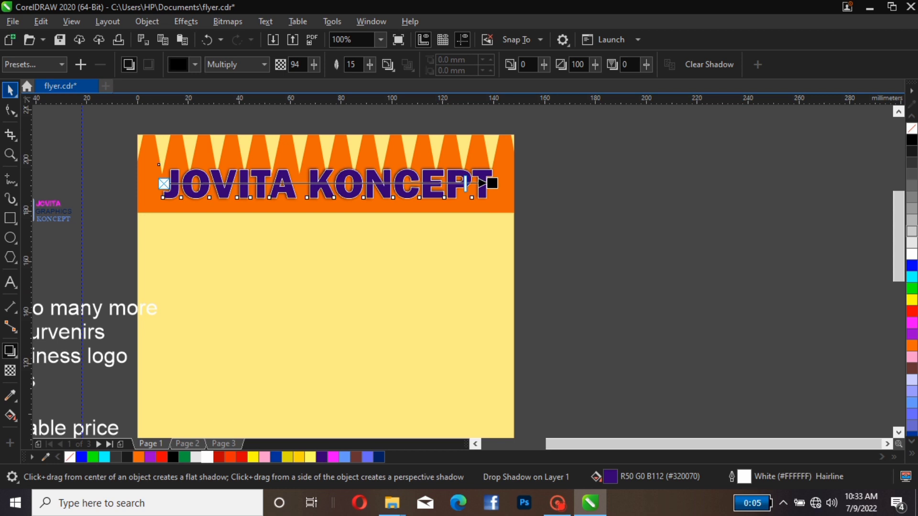
Break the drop shadow apart from the heading and nudge only the heading text up by about 1.8 mm.
click(10, 90)
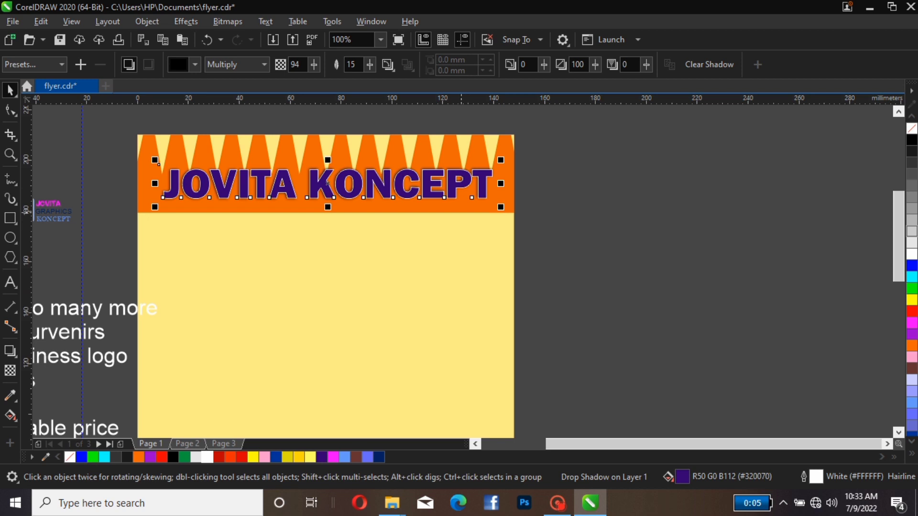
key(ctrl+k)
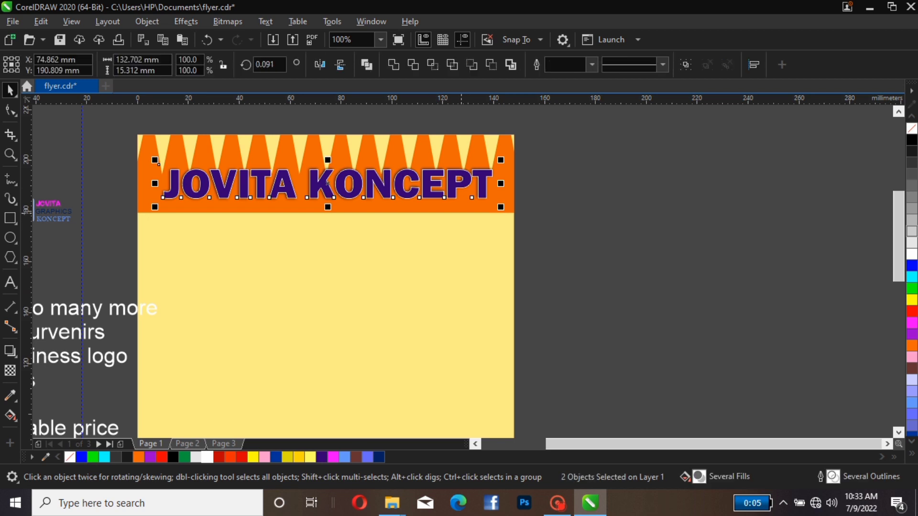
click(327, 182)
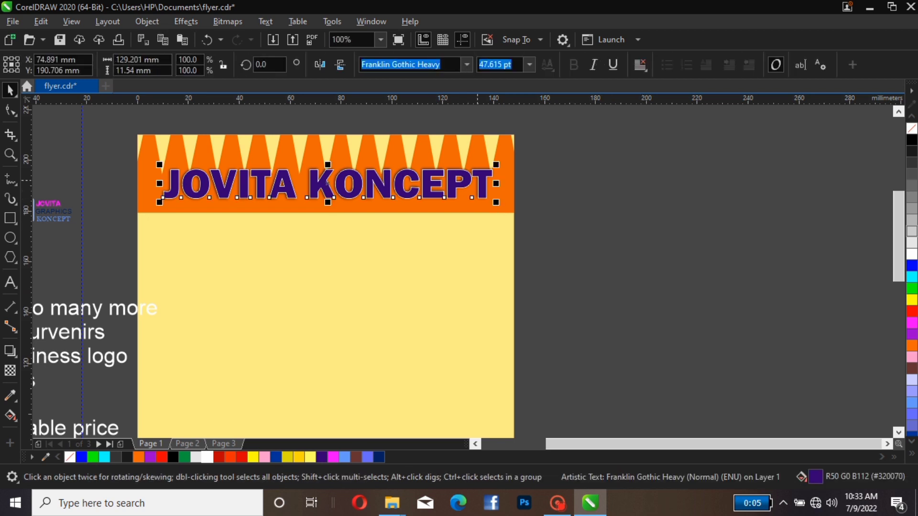
key(Up)
key(Up)
key(Up)
key(Up)
key(Up)
key(Up)
key(Up)
key(Up)
key(Up)
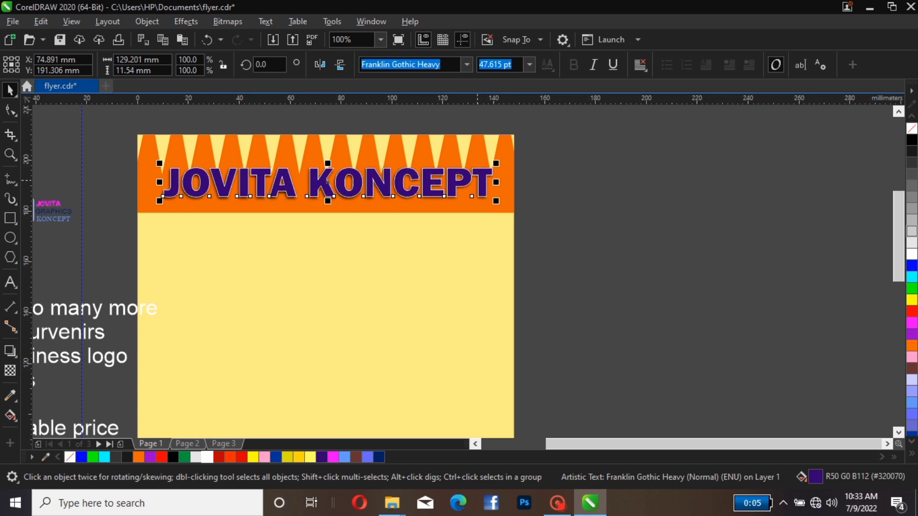
key(Up)
key(Up)
key(Up)
key(Up)
key(Up)
key(Up)
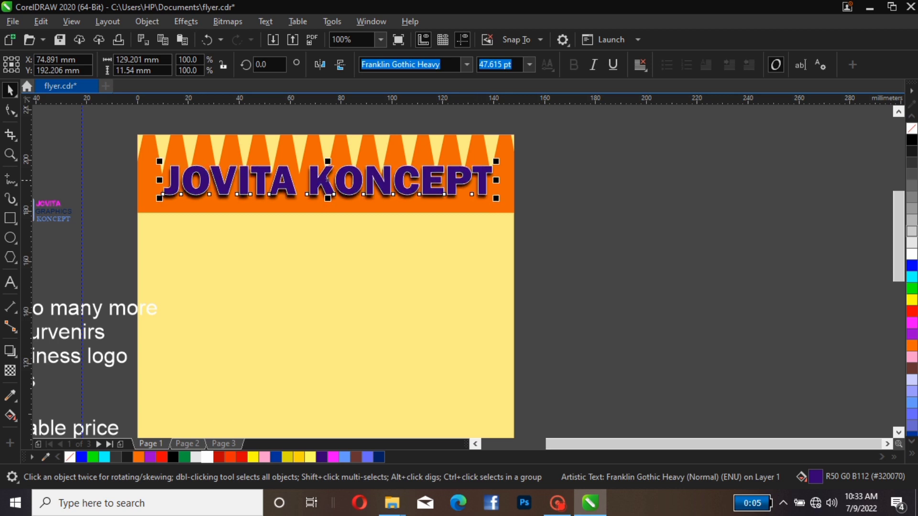
key(Up)
key(Up)
key(Up)
key(Up)
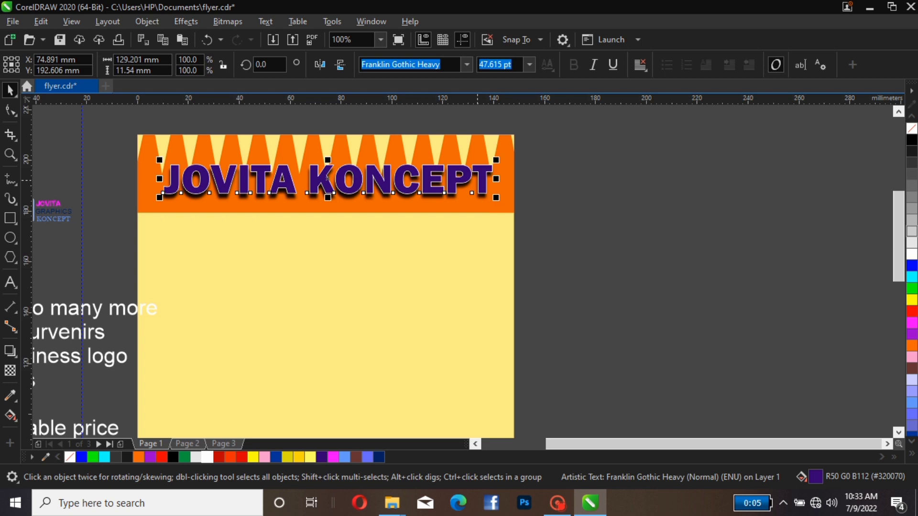
key(Down)
key(Down)
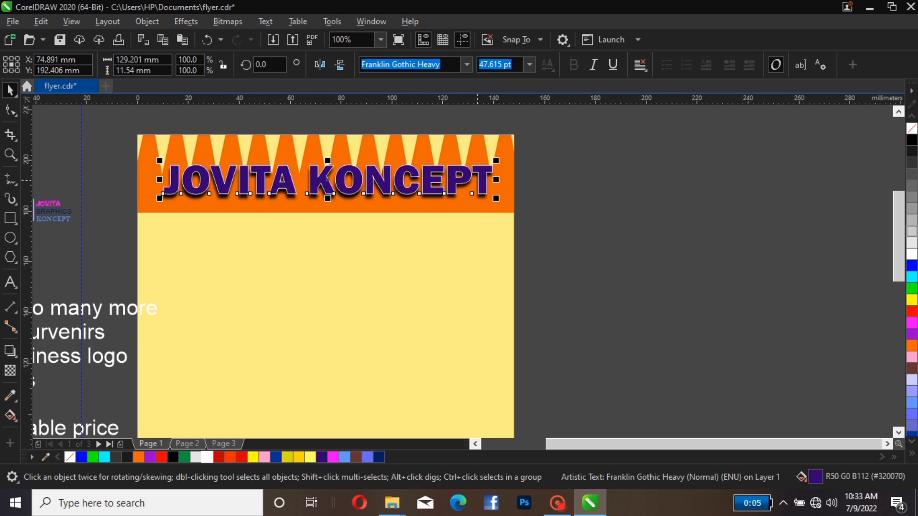
key(Up)
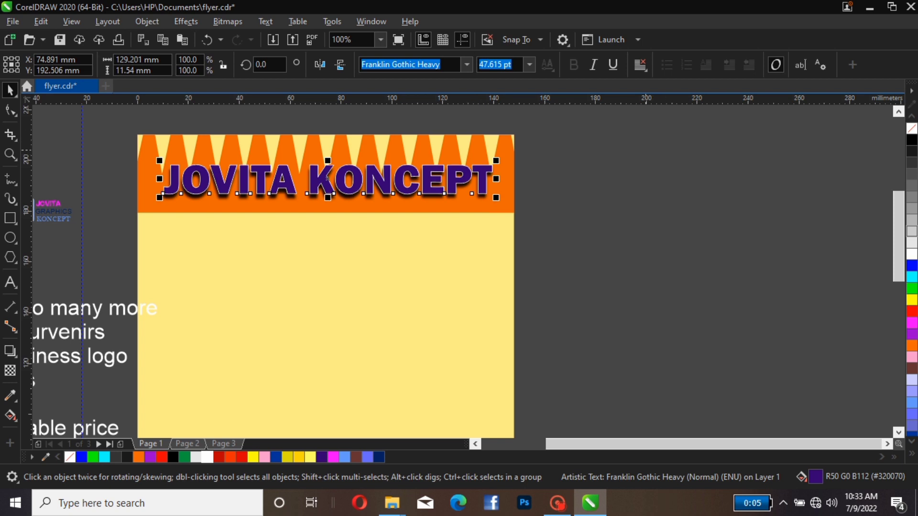
key(Escape)
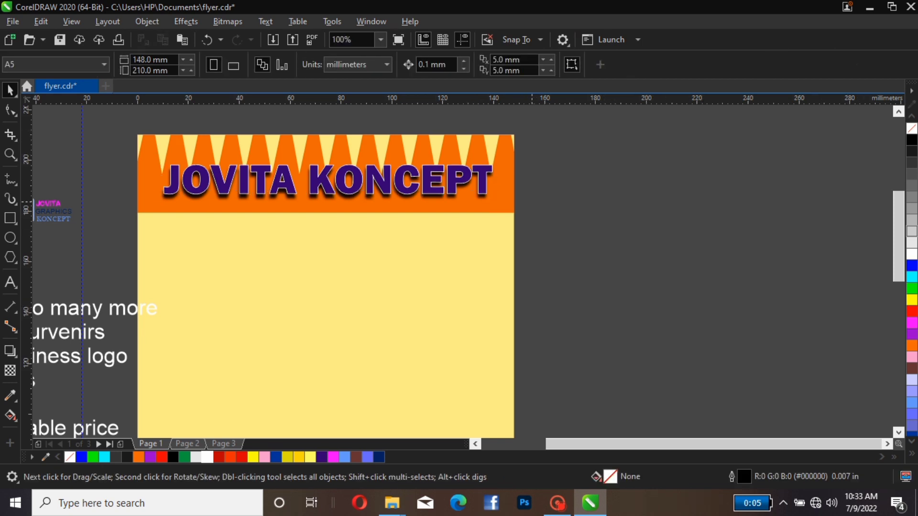
Move the "design made easy" text onto the page just below the heading and fill it with black.
scroll(532, 202, down, 2)
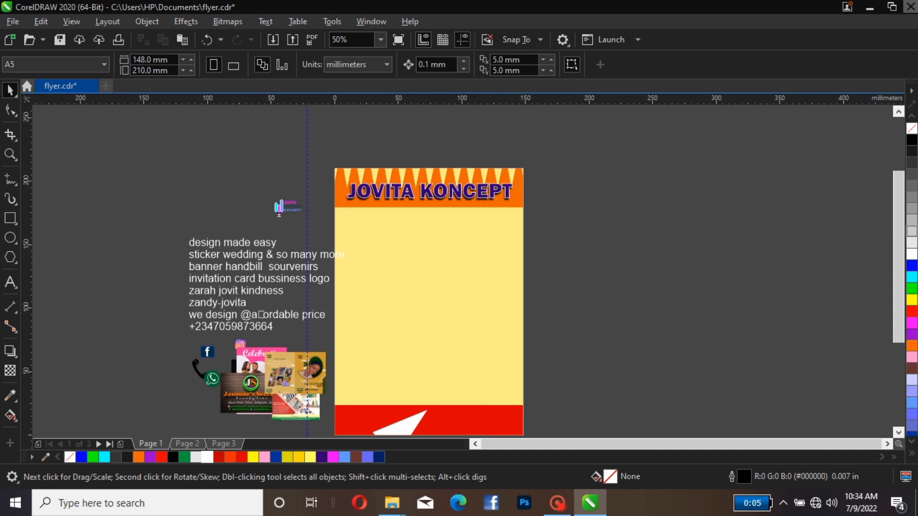
drag(196, 246, 417, 223)
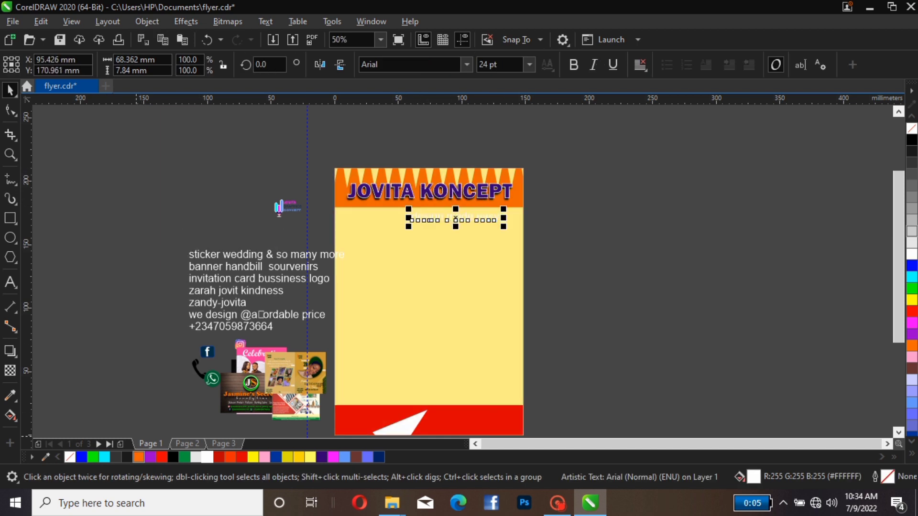
click(173, 457)
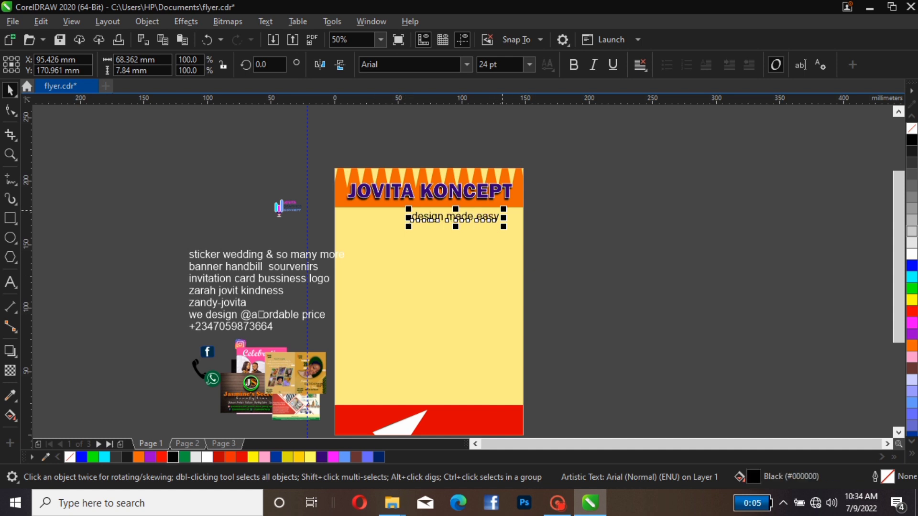
Enlarge the "design made easy" tagline to about 80 mm wide, roughly 28 pt, and set its font to Aromia Script.
drag(503, 210, 518, 206)
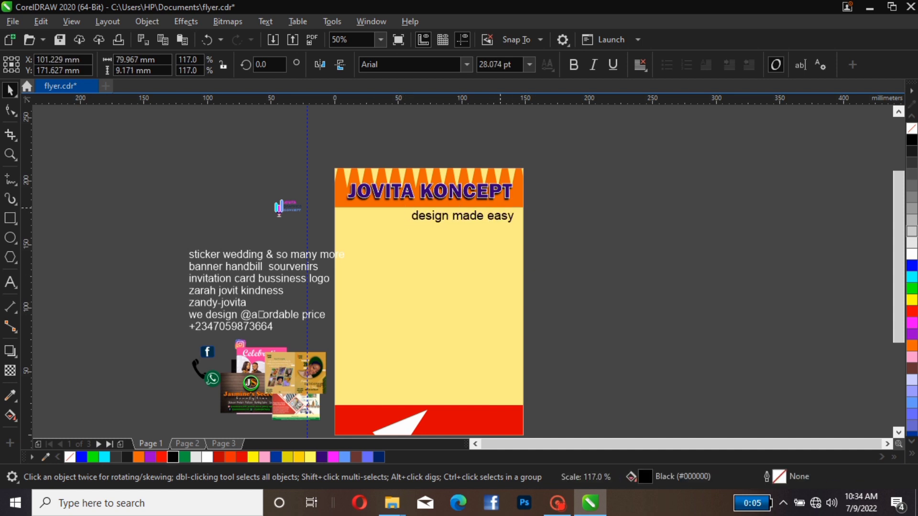
drag(462, 219, 452, 221)
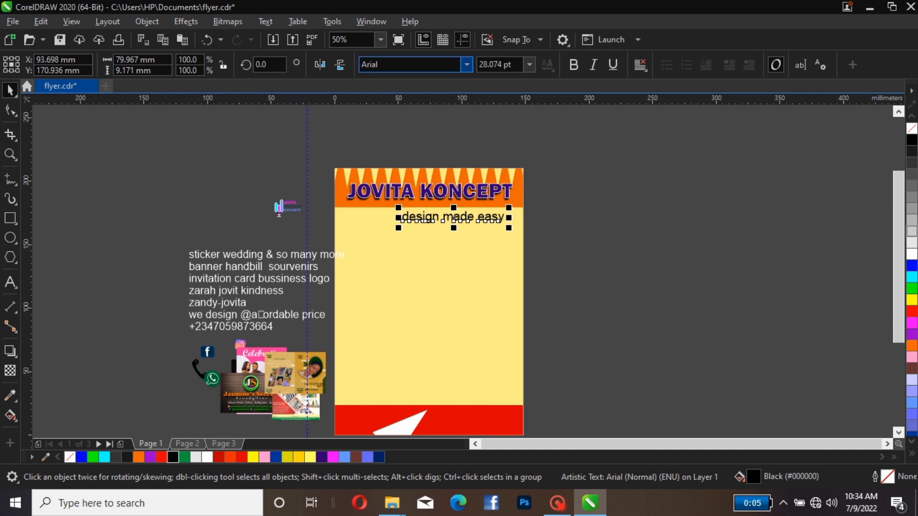
click(466, 64)
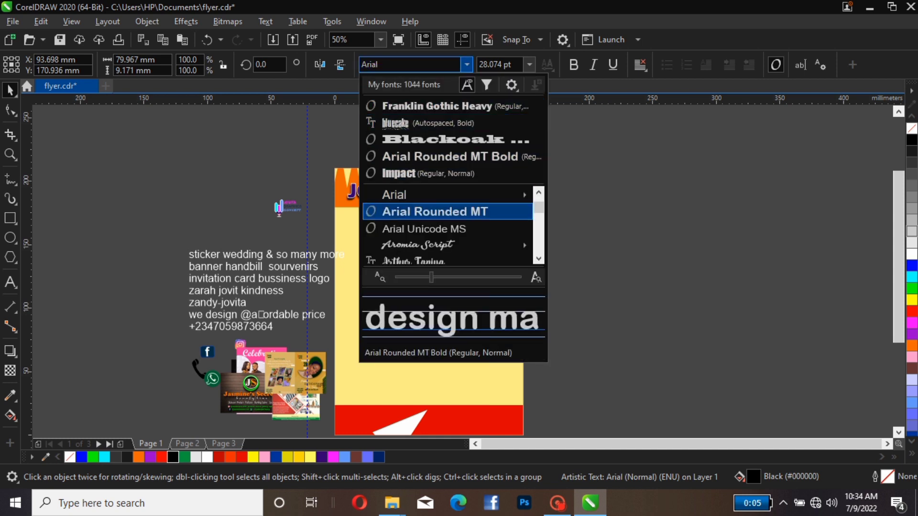
click(421, 245)
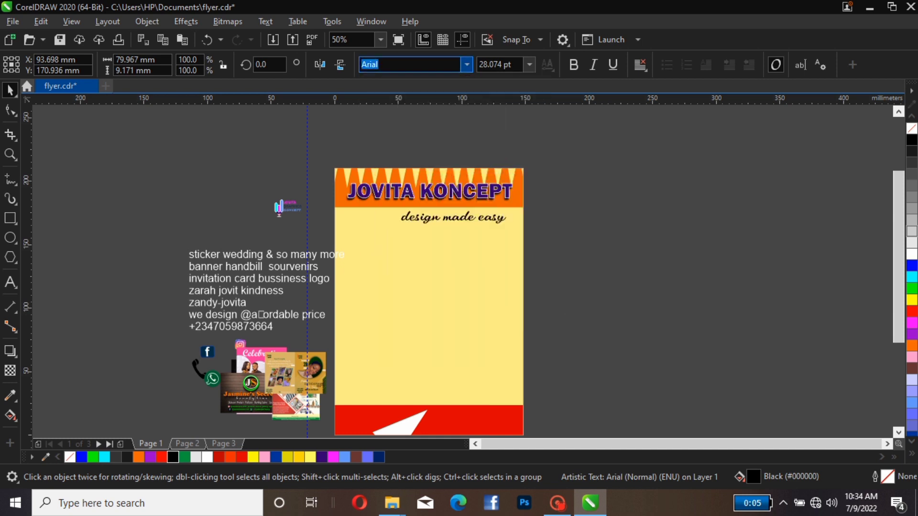
Enlarge the "design made easy" tagline to about 96 mm wide, roughly 32.5 pt, keeping it just below the heading.
click(556, 207)
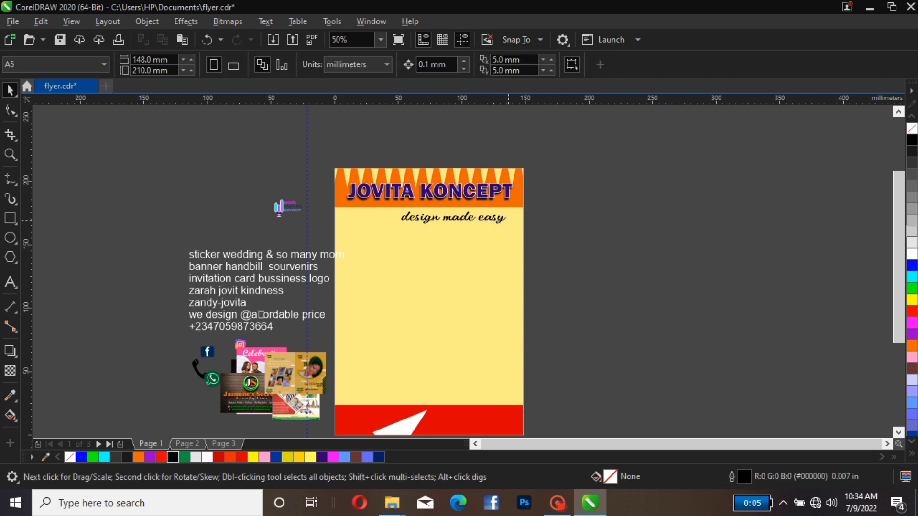
click(503, 220)
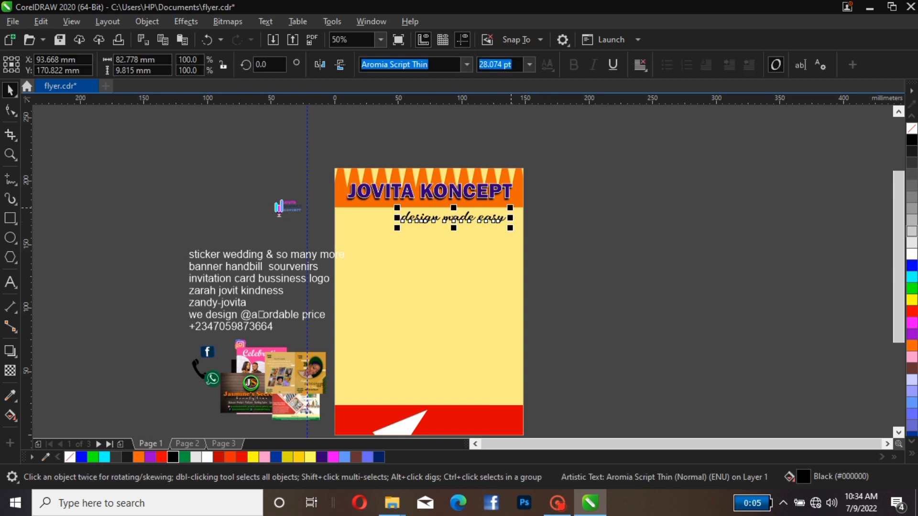
drag(510, 208, 483, 220)
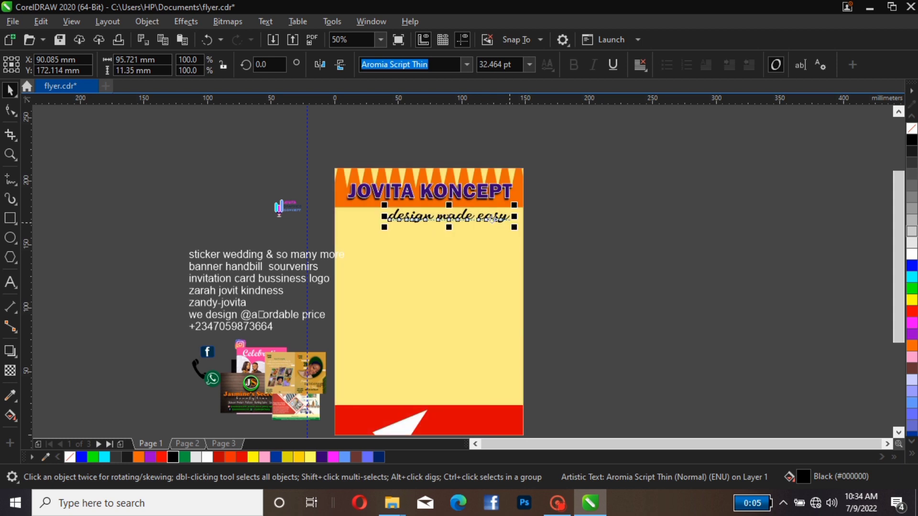
click(589, 241)
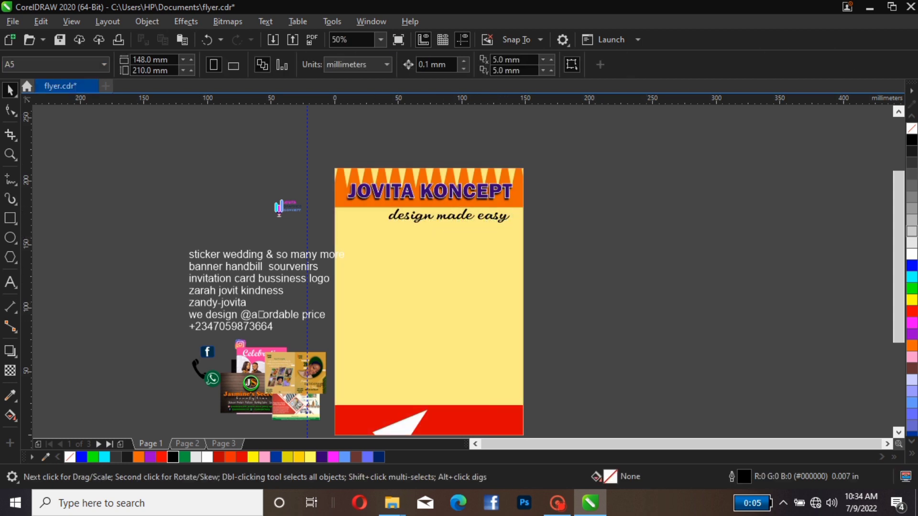
Change the font of the "design made easy" tagline to Athabasca.
click(387, 65)
click(456, 124)
click(488, 218)
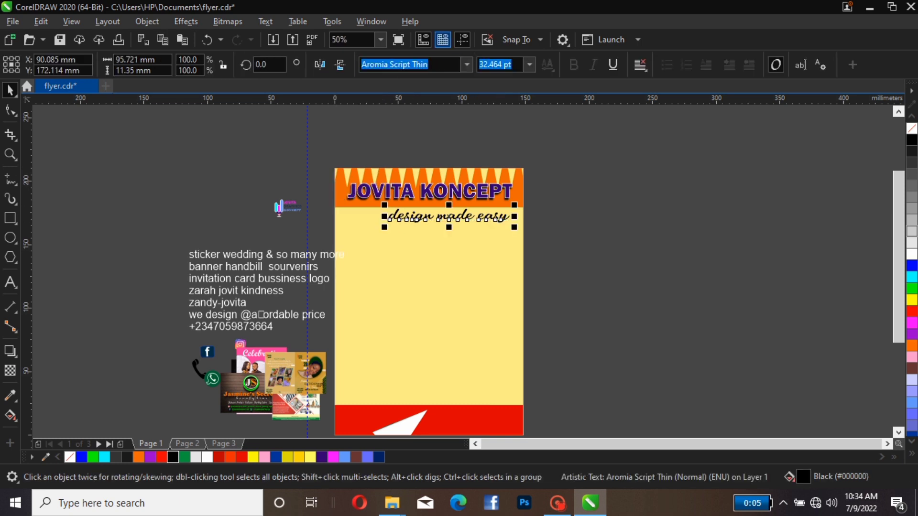
click(467, 65)
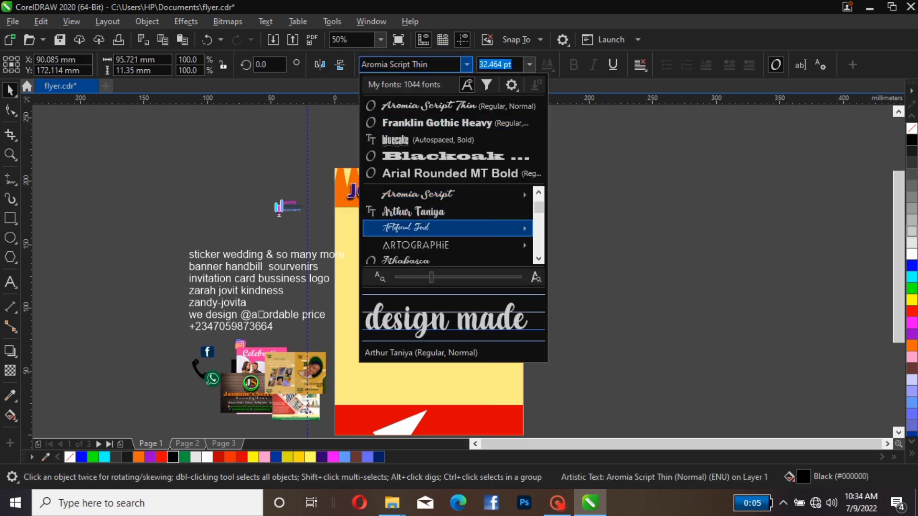
mouse_move(450, 228)
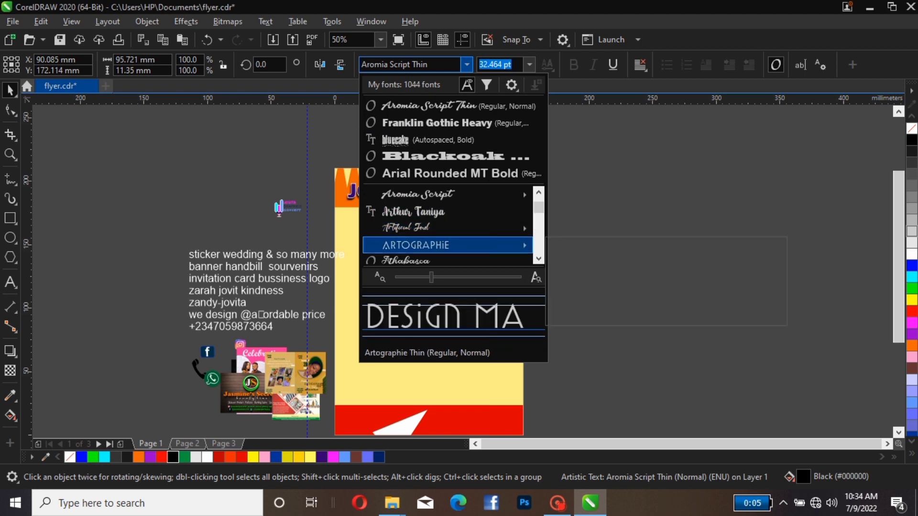
mouse_move(416, 245)
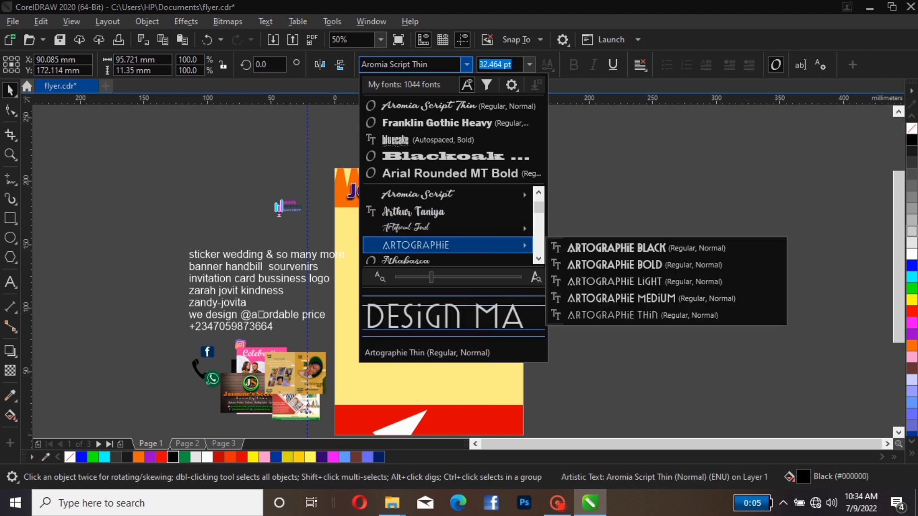
click(416, 260)
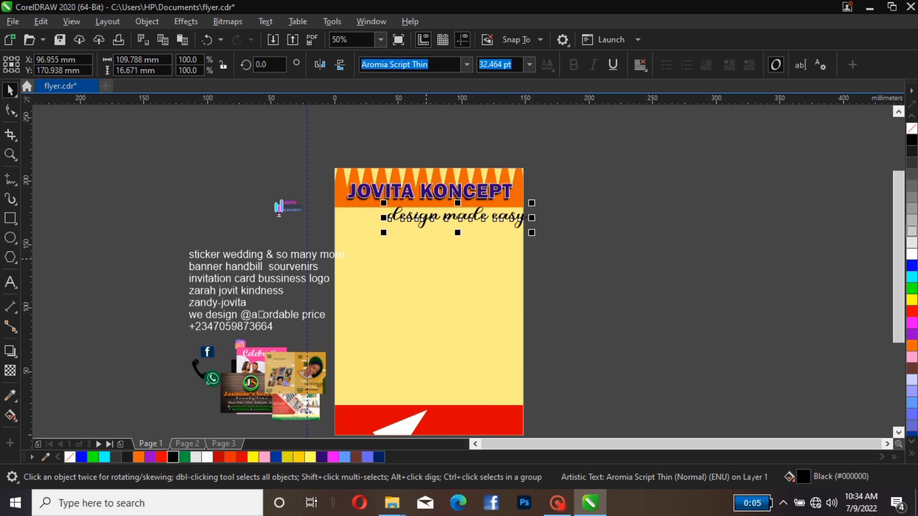
click(582, 215)
Nudge the tagline about 4.9 mm left and 0.6 mm down so it sits inside the page's right edge.
click(526, 216)
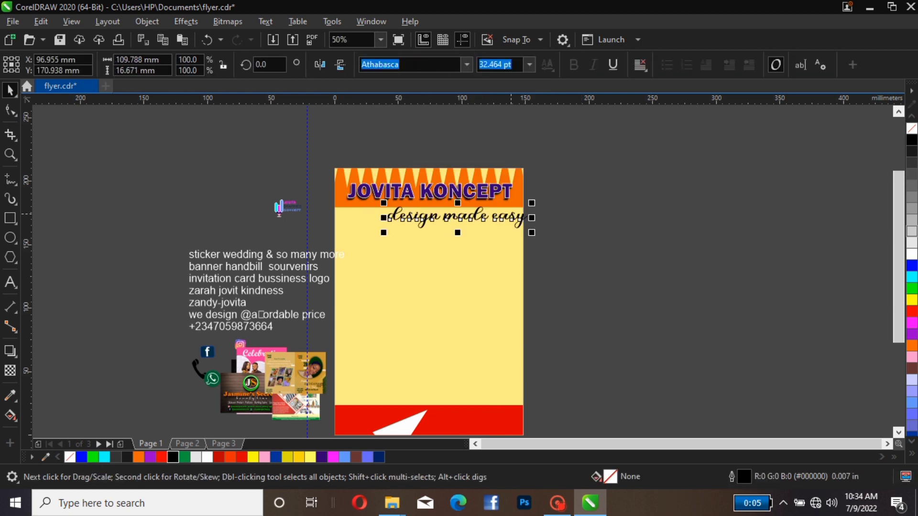
key(Left)
key(Left)
key(Left)
key(Left)
key(Left)
key(Left)
key(Left)
key(Left)
key(Left)
key(Left)
key(Left)
key(Left)
key(Left)
key(Left)
key(Left)
key(Left)
key(Left)
key(Left)
key(Left)
key(Left)
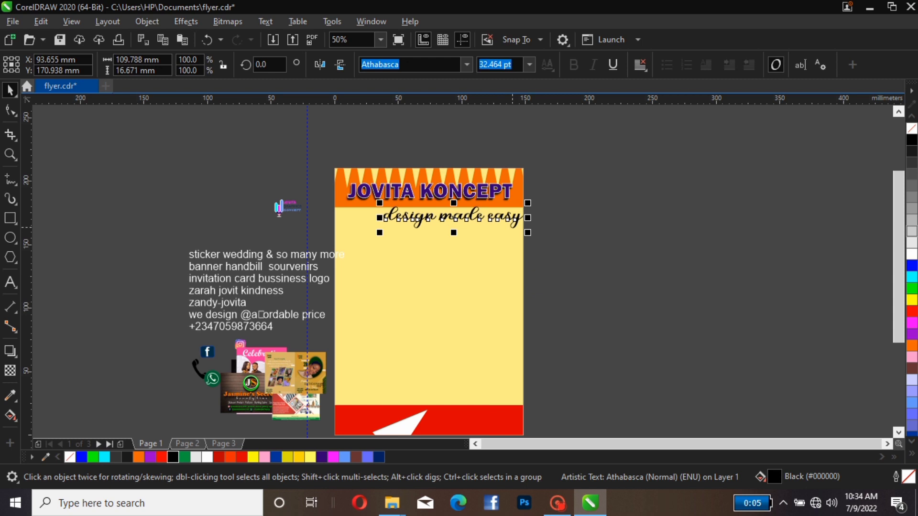
key(Down)
key(Down)
key(Down)
key(Down)
key(Down)
key(Down)
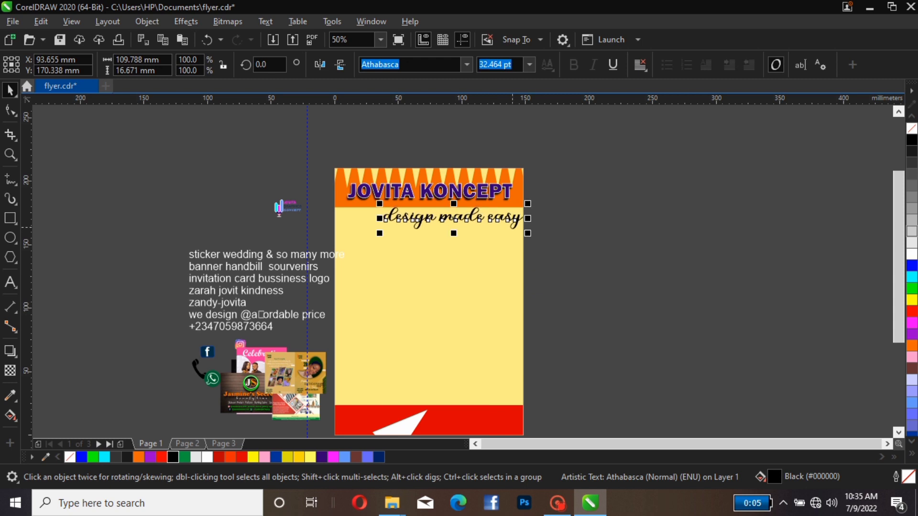
key(Left)
key(Left)
key(Left)
key(Left)
key(Left)
key(Left)
key(Left)
key(Left)
key(Left)
key(Left)
key(Left)
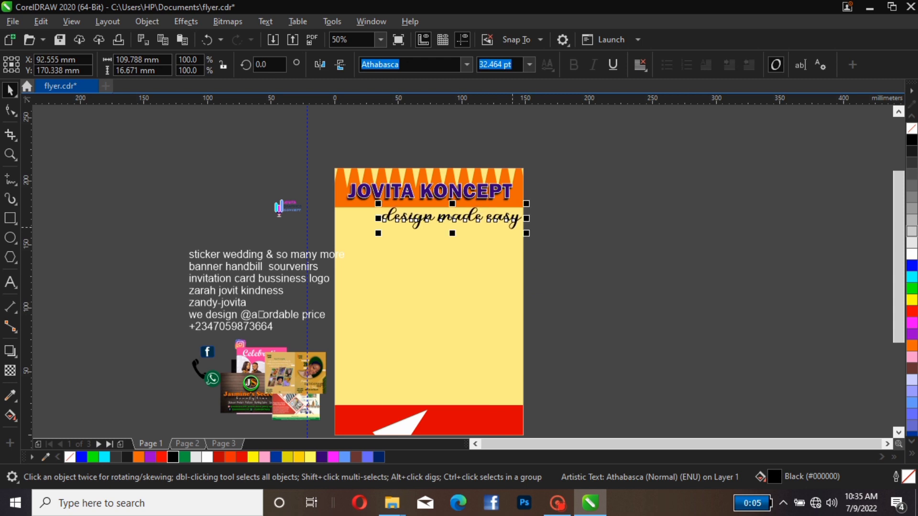
key(Left)
key(Escape)
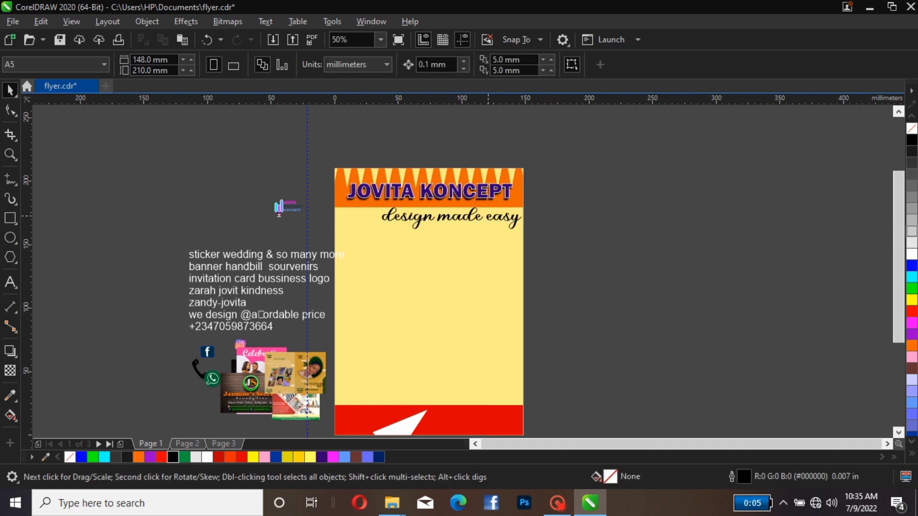
click(386, 223)
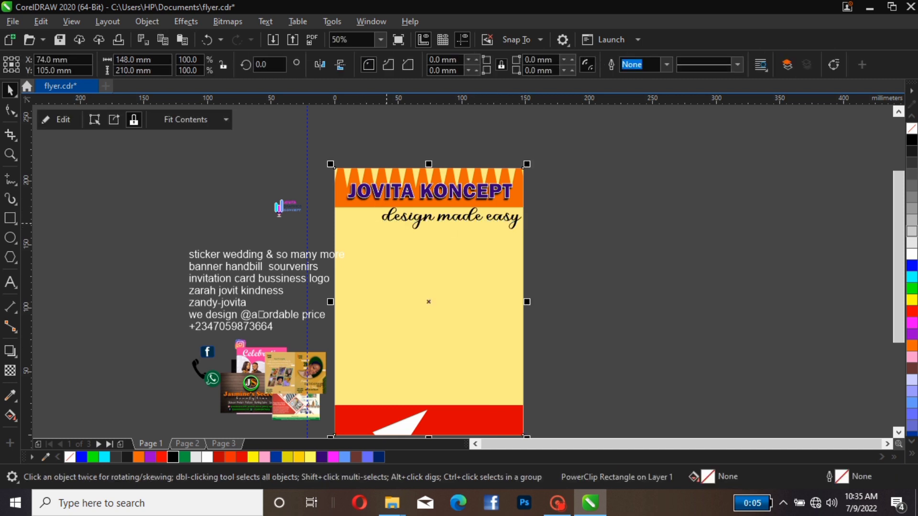
key(Escape)
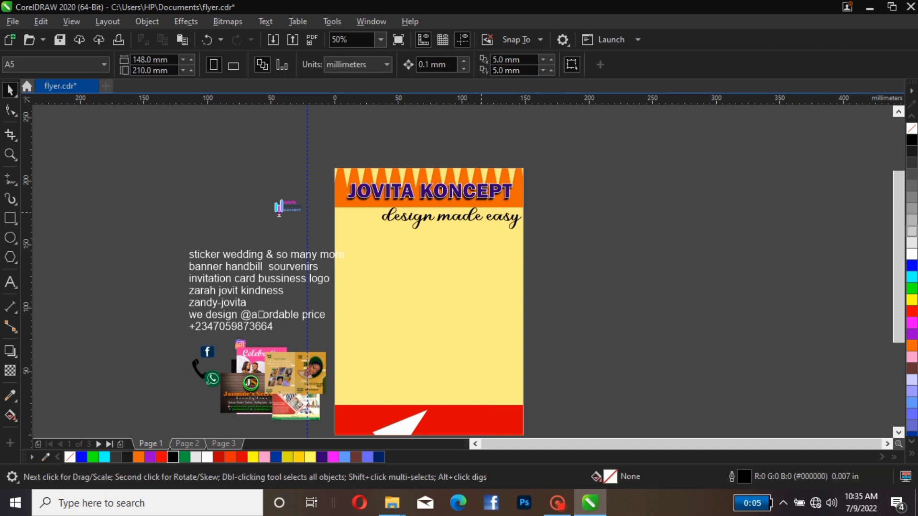
click(475, 216)
key(Left)
key(Left)
key(Left)
key(Left)
key(Left)
key(Left)
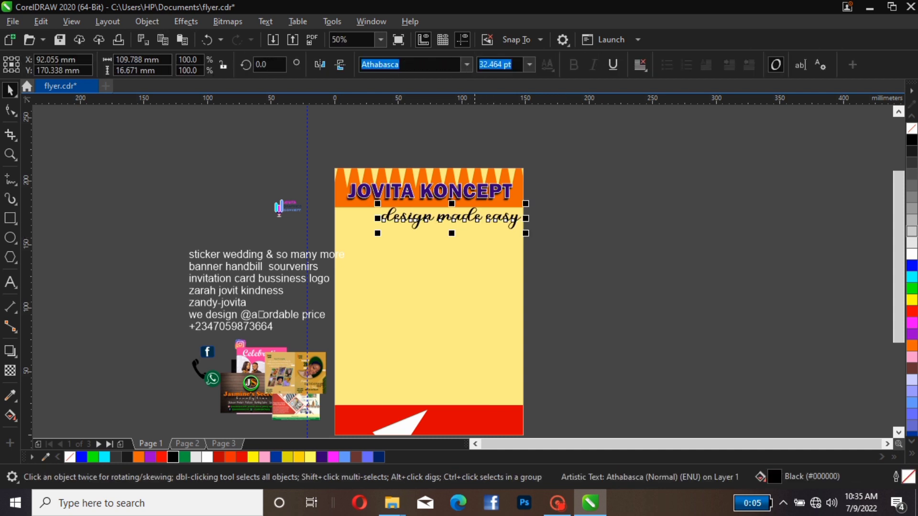
key(Escape)
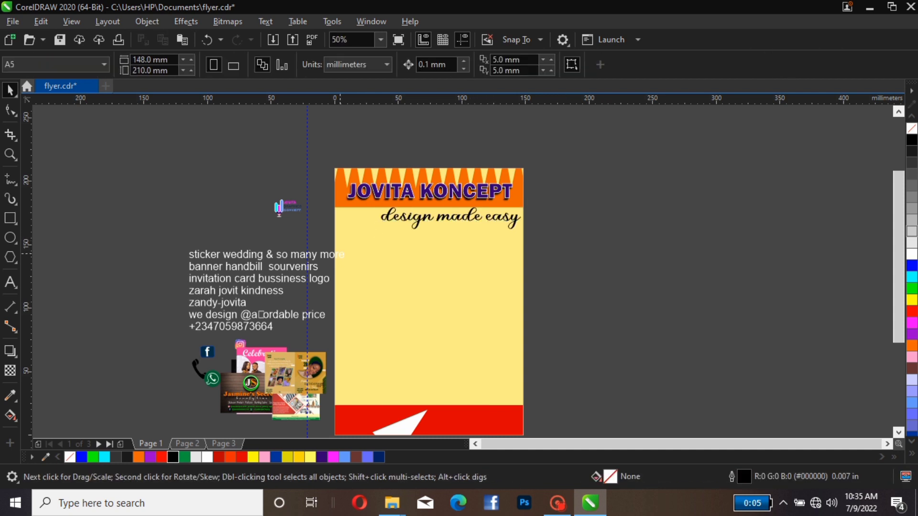
Move the Jovita logo group onto the page, below the heading and to the left of the tagline.
click(279, 209)
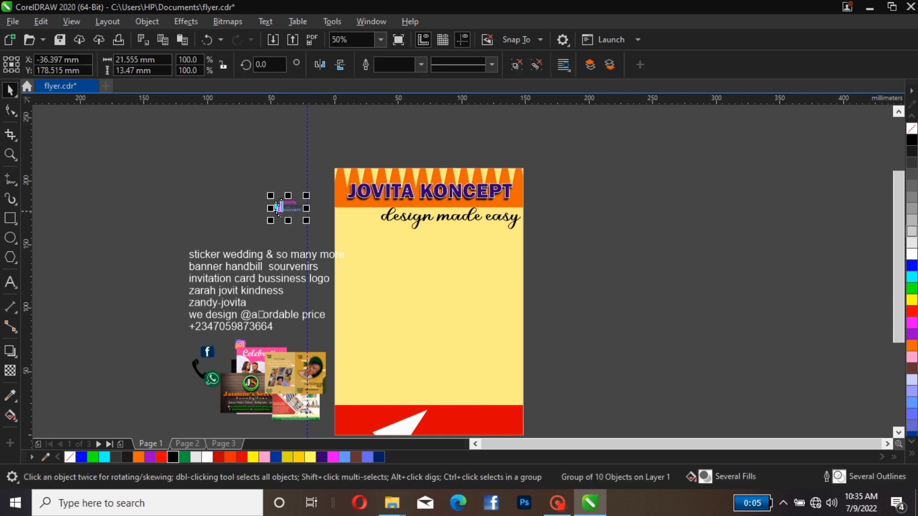
drag(280, 209, 350, 222)
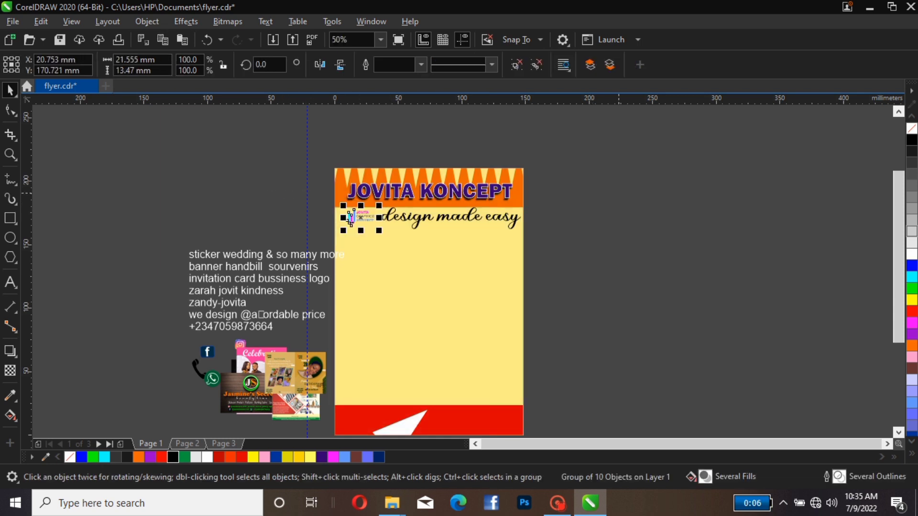
key(Escape)
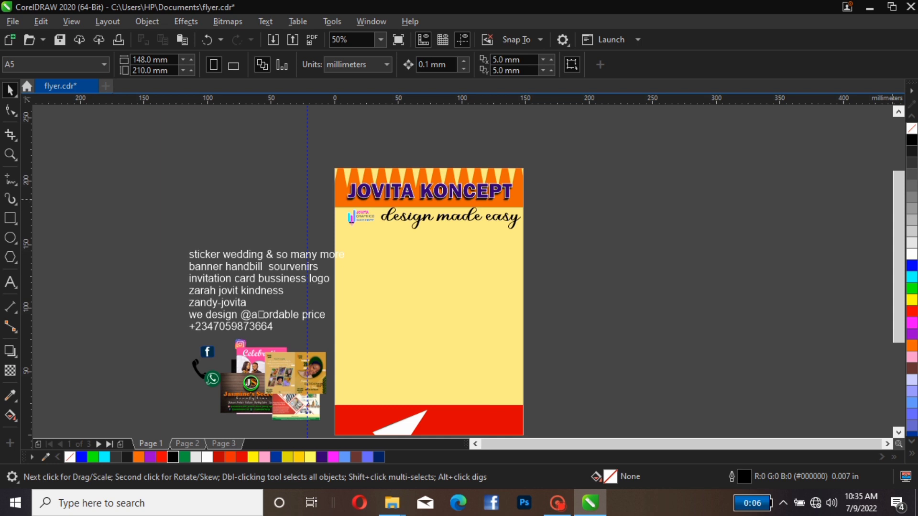
Spread the stacked sample design images out over the empty area to the right of the page.
scroll(459, 267, down, 1)
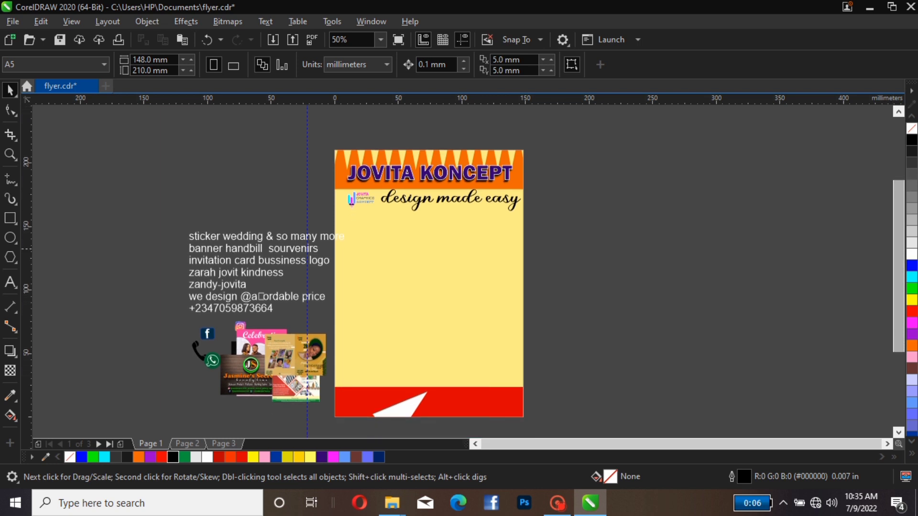
drag(287, 355, 569, 255)
drag(301, 355, 656, 194)
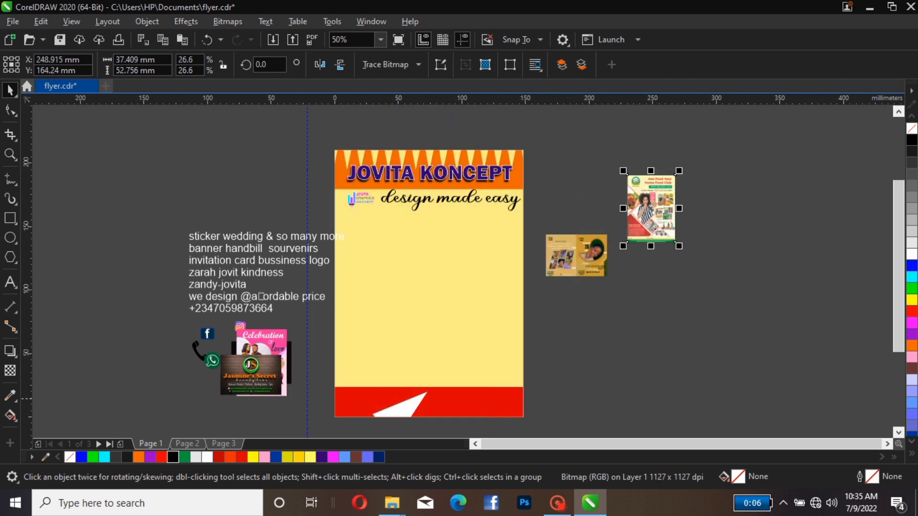
click(251, 375)
drag(251, 375, 723, 252)
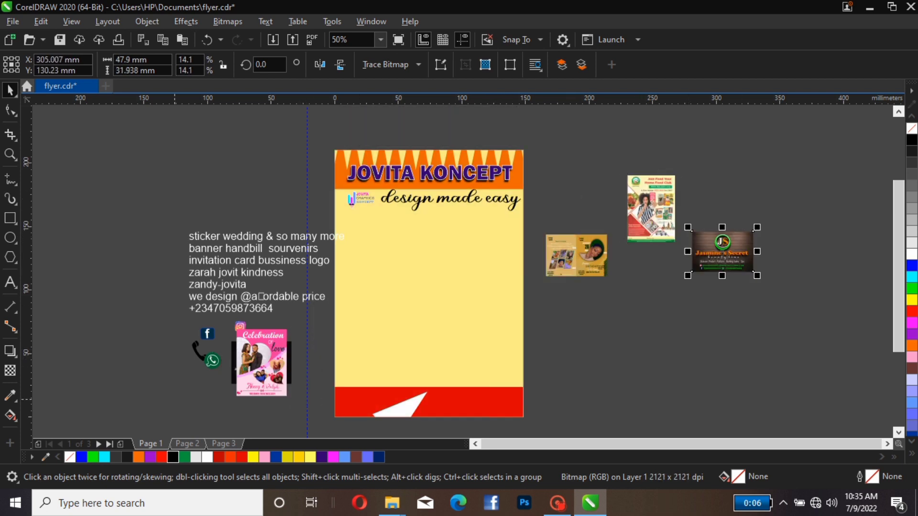
key(Escape)
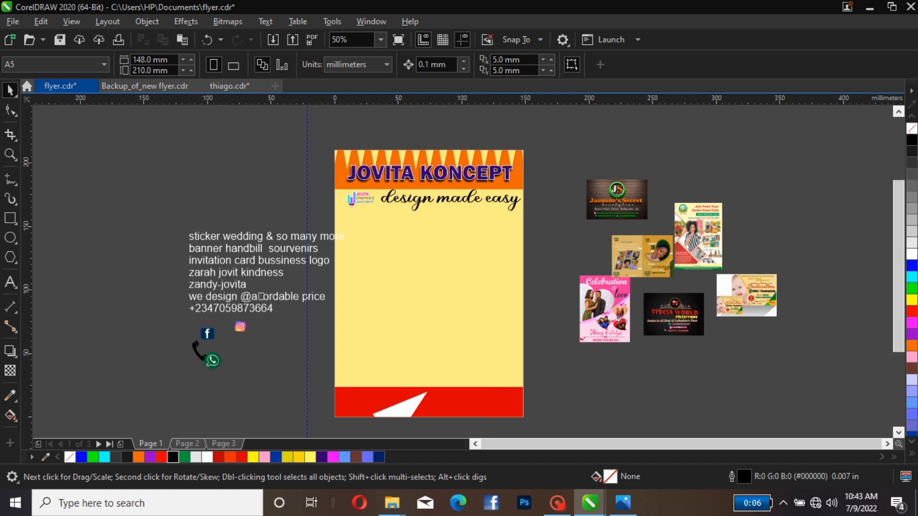
Draw a rectangle about 142 by 15 mm across the middle of the page and move it up by about 11 mm.
click(10, 218)
drag(334, 260, 516, 279)
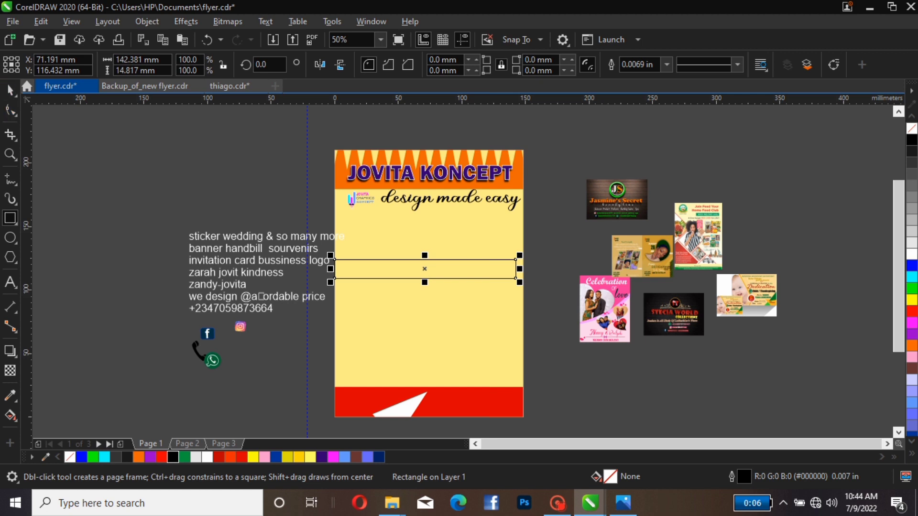
click(10, 90)
drag(441, 270, 449, 252)
key(Left)
key(Left)
key(Left)
key(Left)
key(Left)
key(Left)
key(Left)
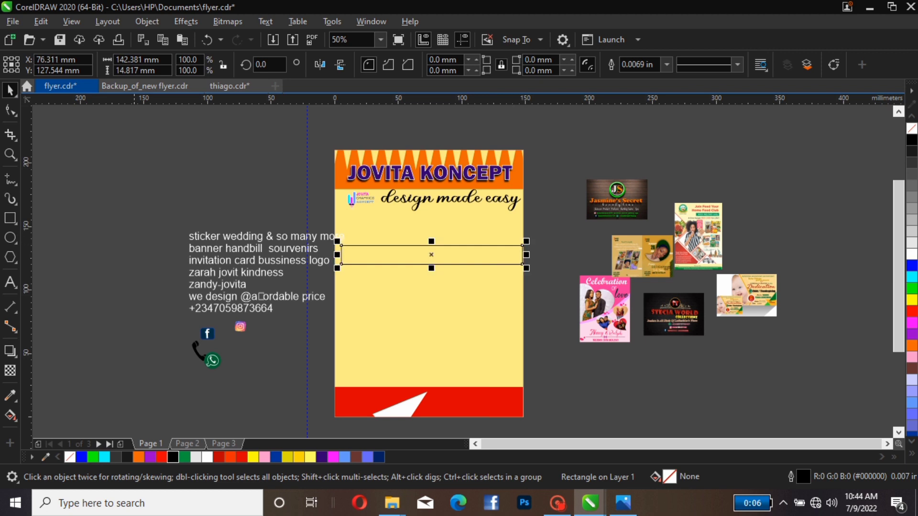
Round all four corners of the rectangle to about 5.3 mm and move it down the page by about 15 mm.
click(11, 111)
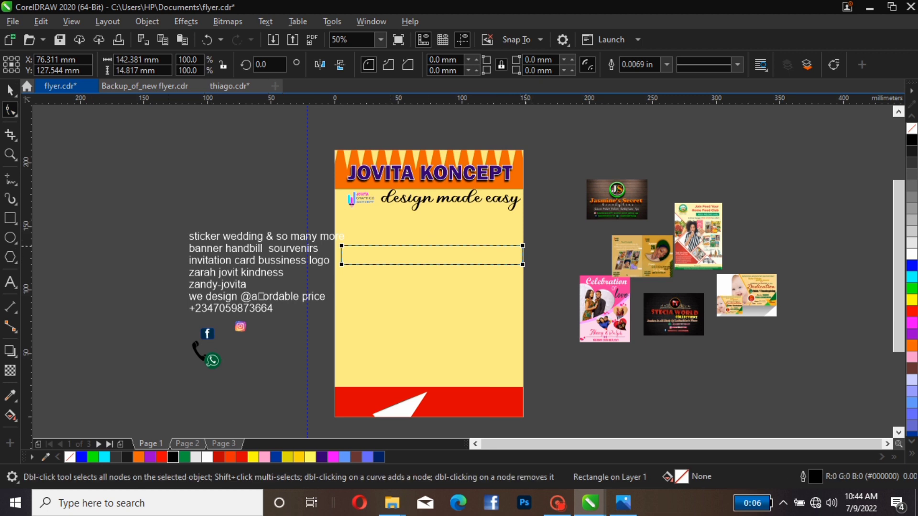
drag(522, 246, 516, 246)
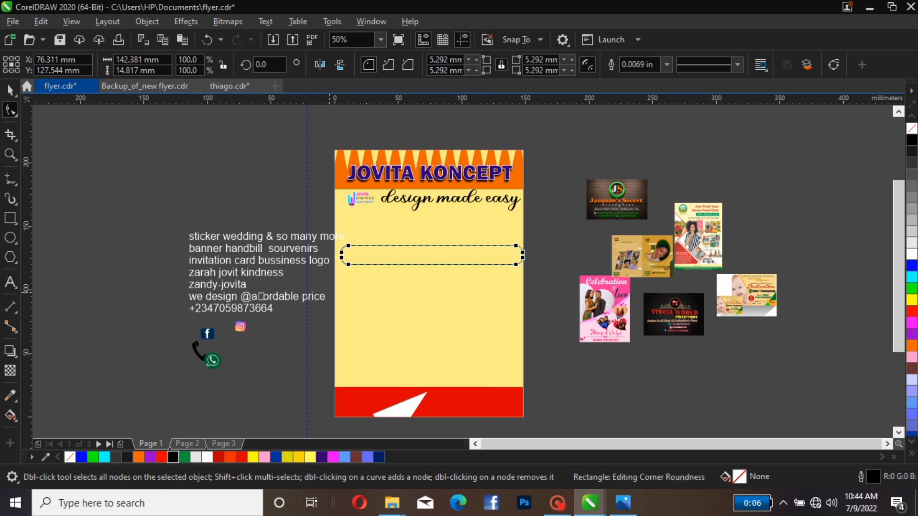
click(10, 90)
drag(432, 255, 420, 274)
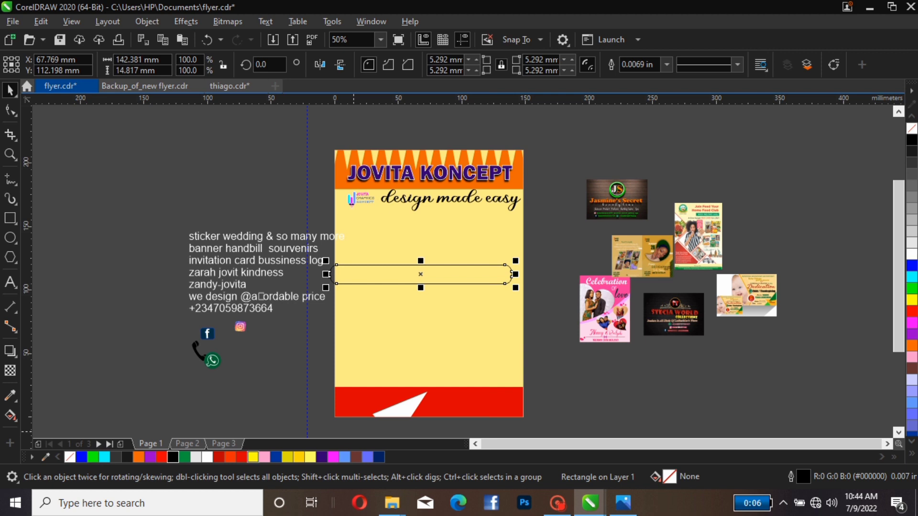
Fill the rounded bar with orange (#FF6600) and remove its outline.
click(253, 457)
click(230, 457)
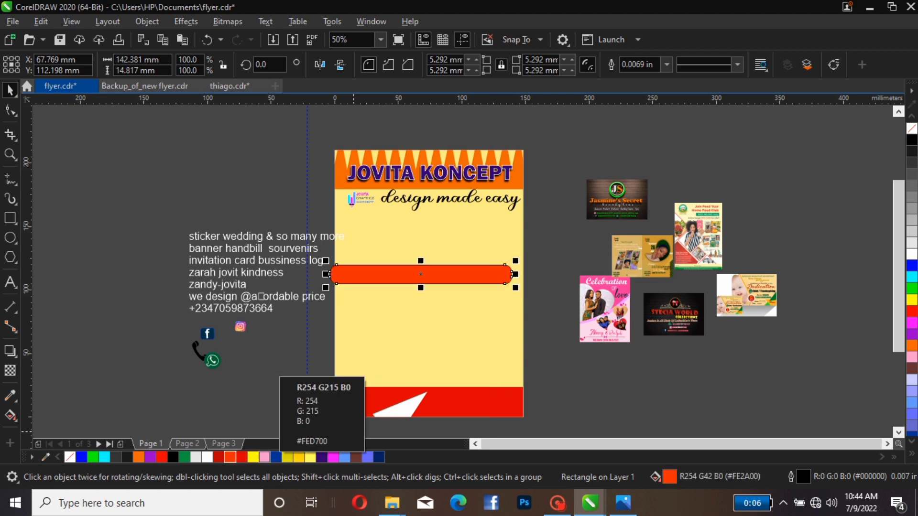
click(139, 457)
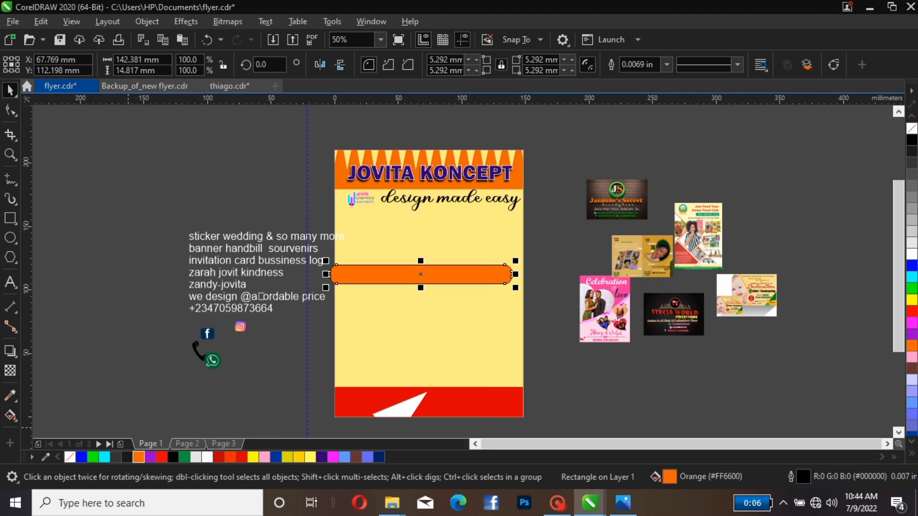
right_click(69, 457)
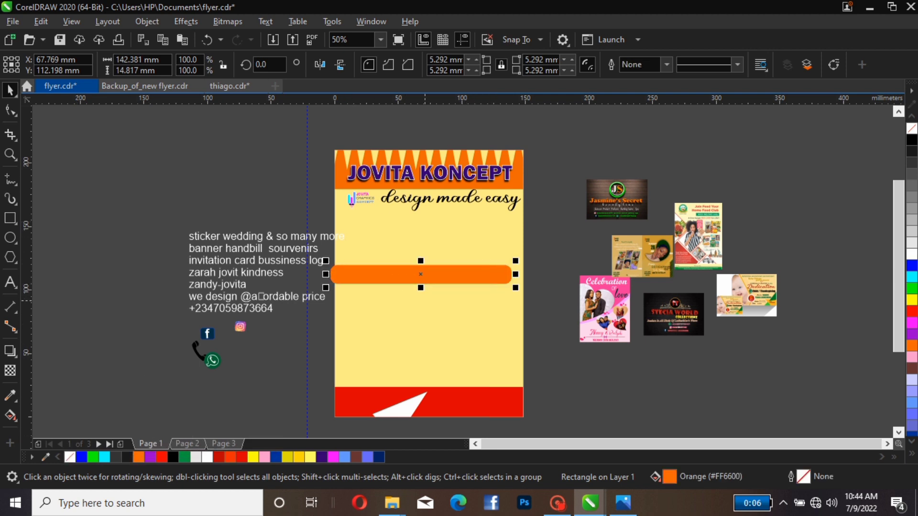
Place a copy of the orange bar lower on the page, above the red footer, and fill it with dark red (#BA0000).
drag(424, 279, 437, 333)
right_click(439, 325)
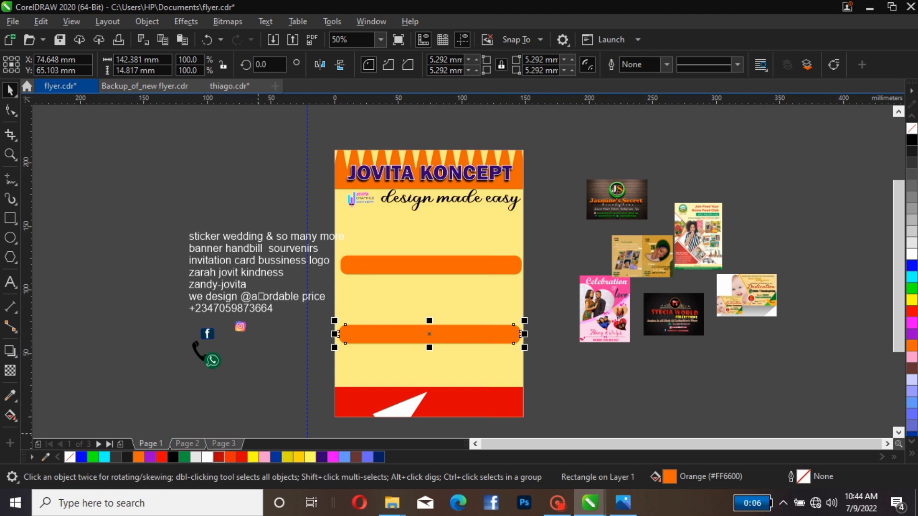
click(218, 458)
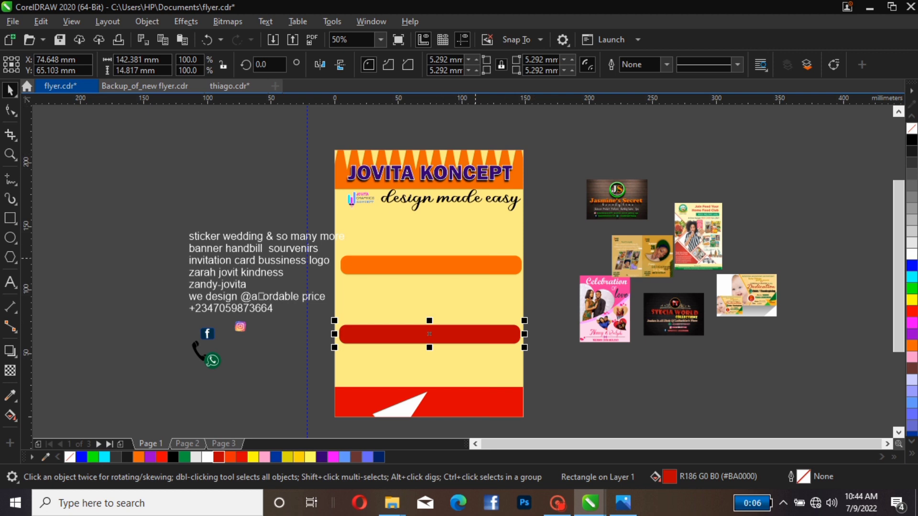
Nudge the orange and dark red rounded bars together slightly to the left on the page.
click(462, 271)
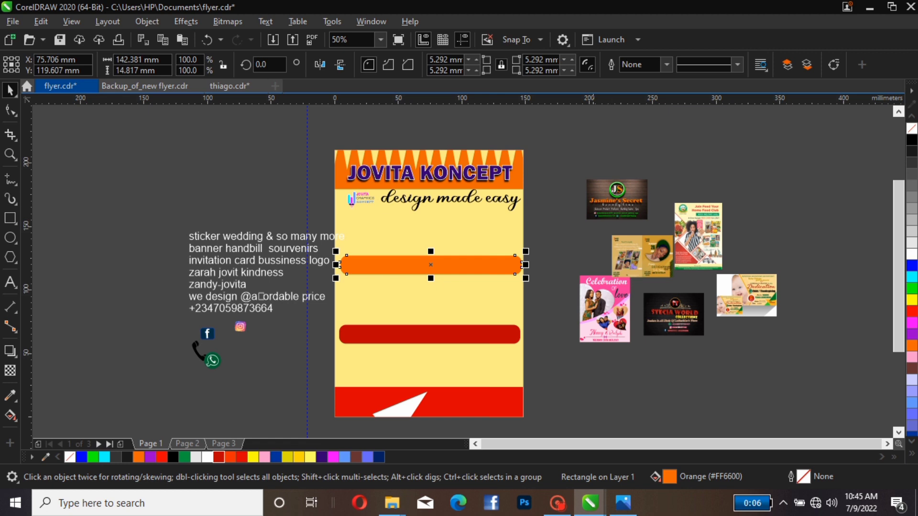
click(541, 225)
drag(542, 227, 286, 365)
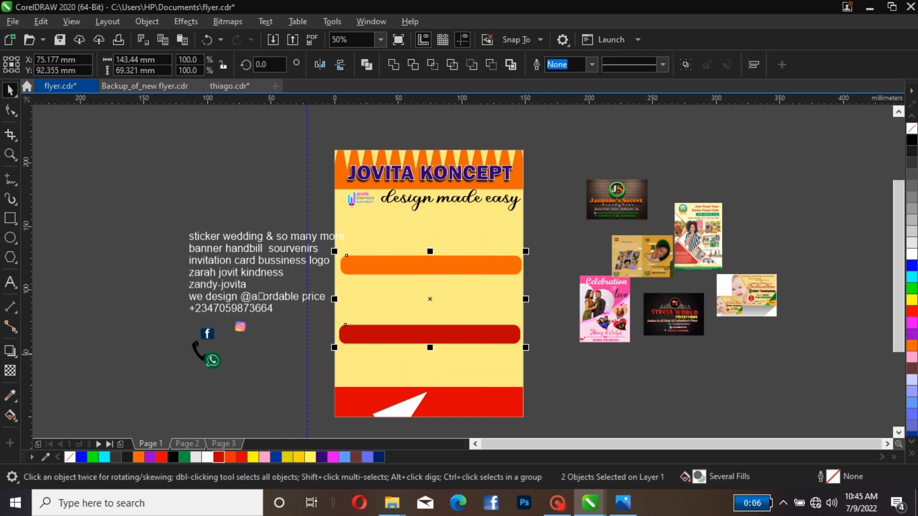
key(Left)
key(Left)
key(Left)
key(Left)
key(Left)
key(Left)
key(Left)
key(Escape)
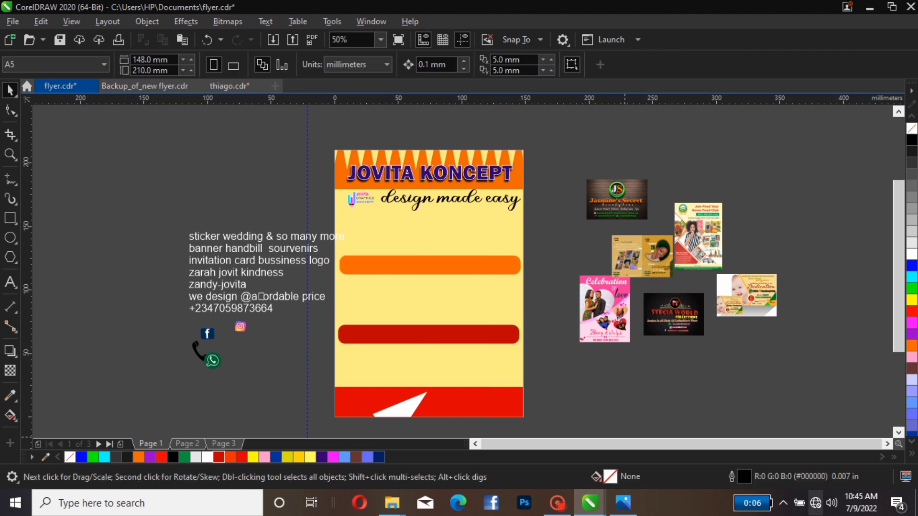
click(743, 298)
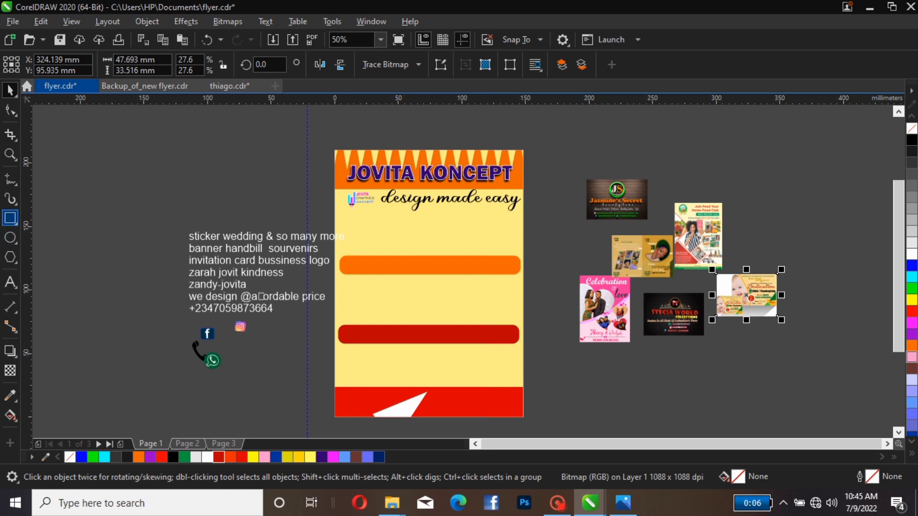
click(10, 218)
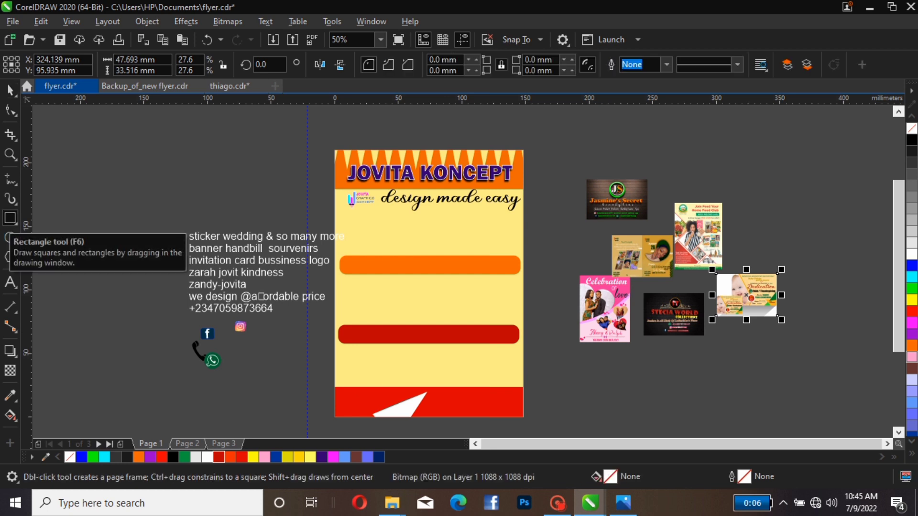
drag(476, 243, 552, 305)
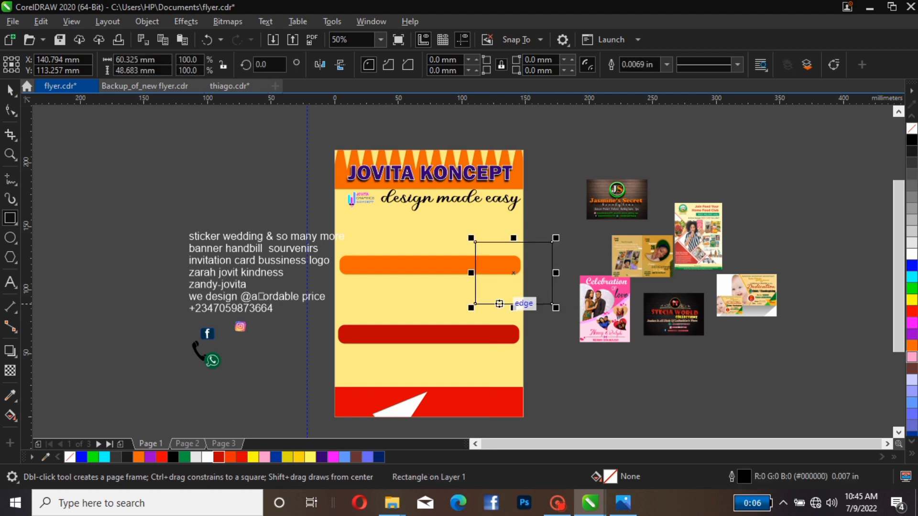
key(Delete)
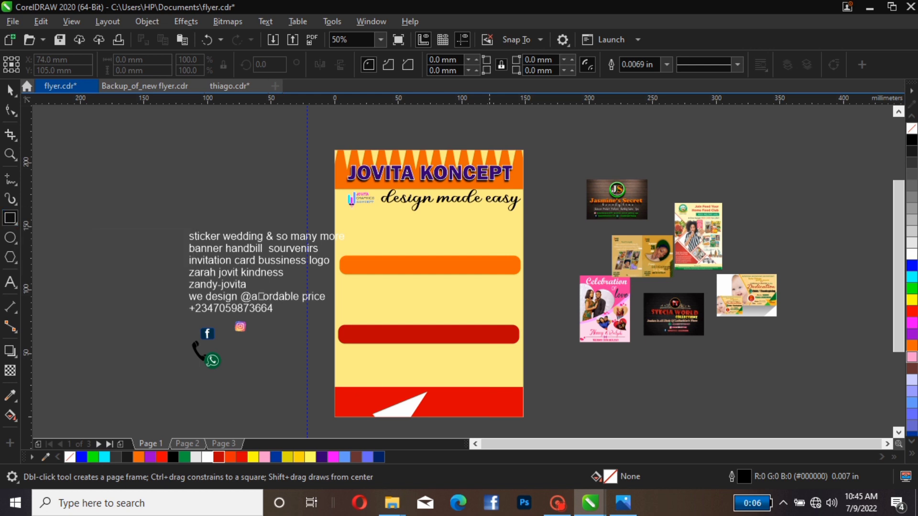
Draw a rectangle about 48 by 49 mm beside the page and move it up next to the tagline.
drag(519, 248, 580, 308)
click(10, 110)
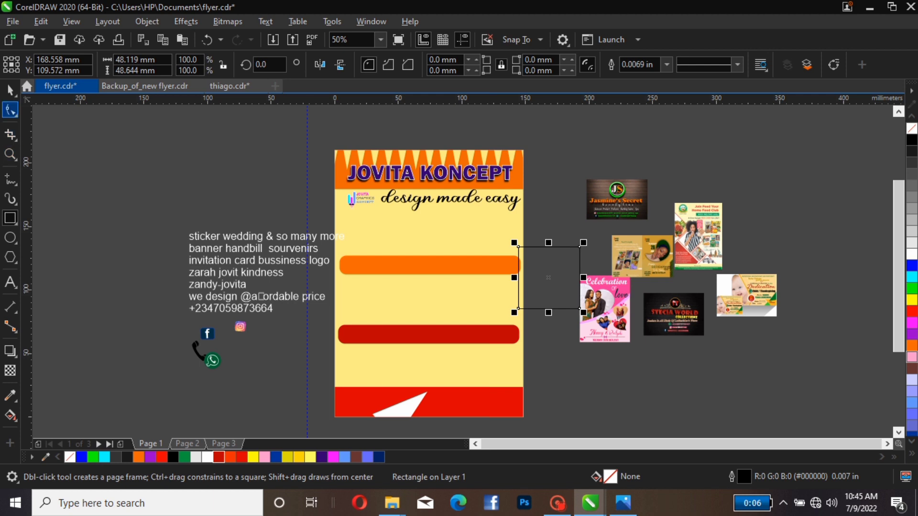
click(10, 90)
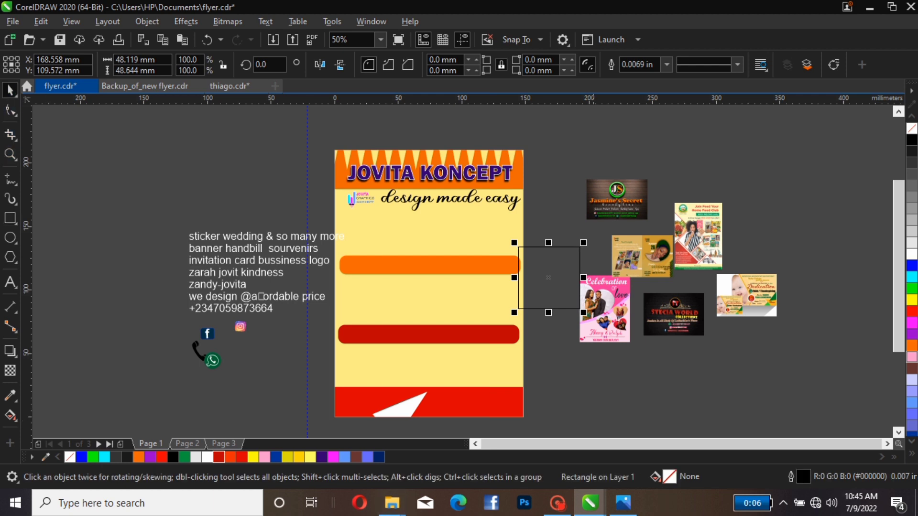
drag(562, 273, 554, 208)
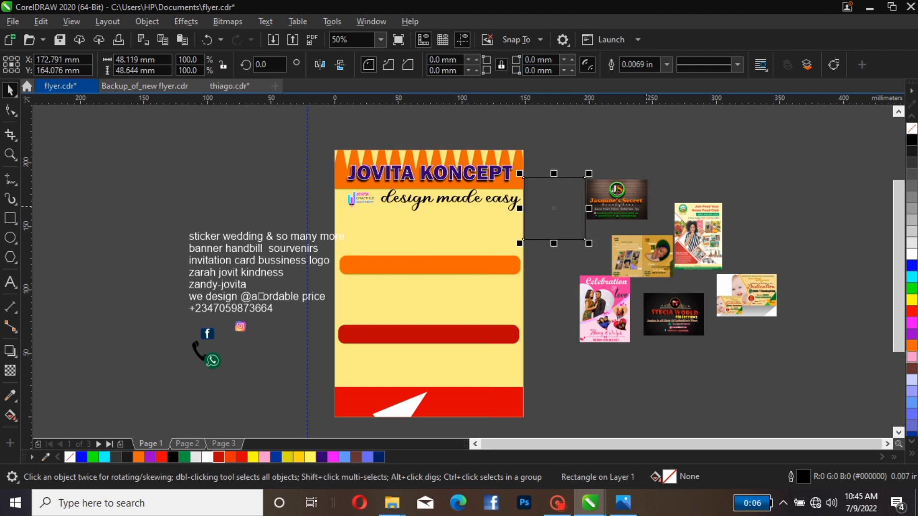
Arrange the pink Celebration flyer, the Food Club flyer and the tan sample in an upper row right of the page.
click(698, 235)
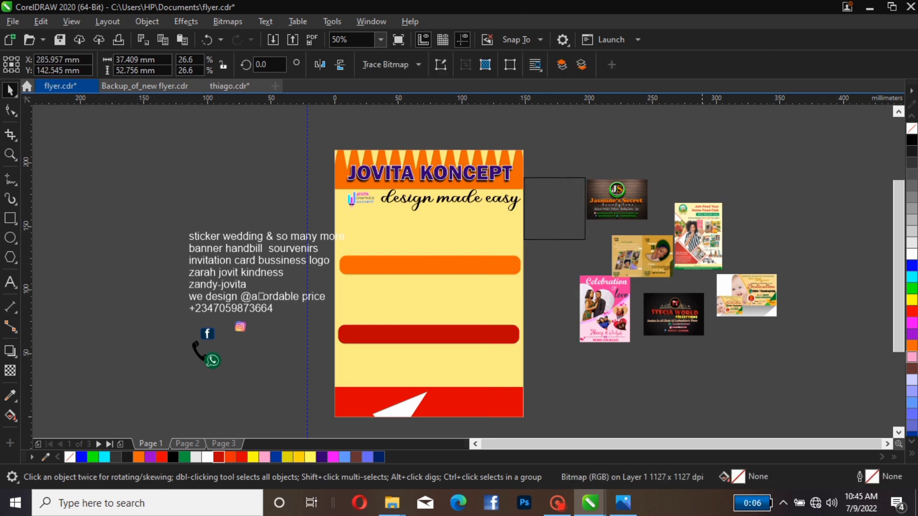
drag(698, 234, 697, 191)
click(696, 191)
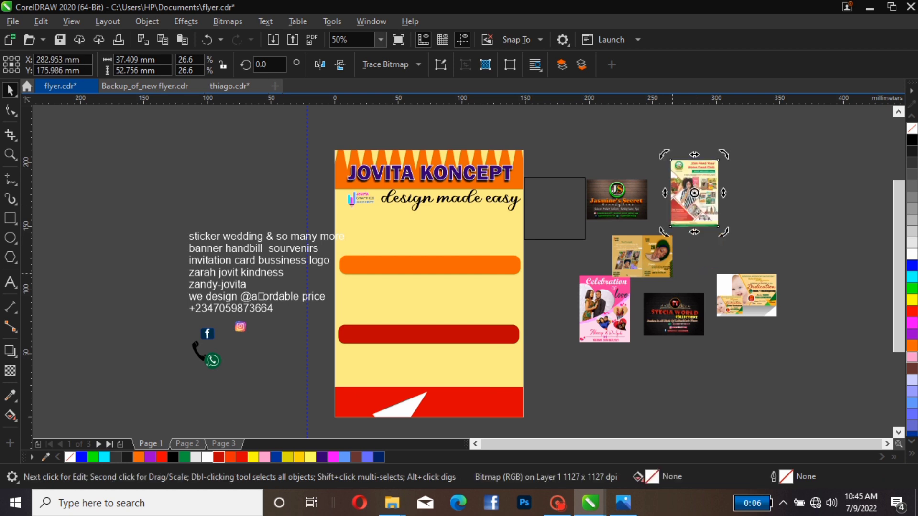
drag(746, 294, 755, 316)
drag(642, 256, 761, 189)
drag(605, 309, 636, 194)
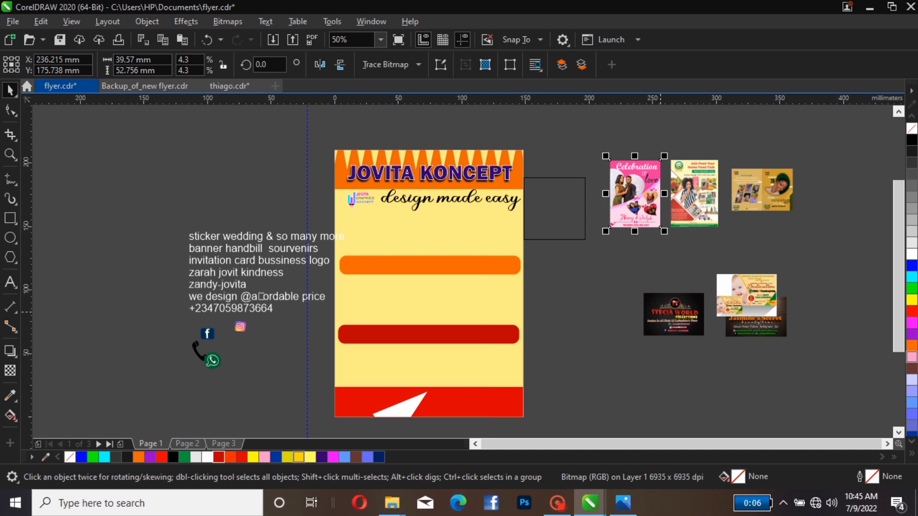
Arrange the baby dedication, Jasmine's Secret and Stecia World samples in a lower row, shrinking the baby dedication sample slightly.
drag(662, 316, 621, 318)
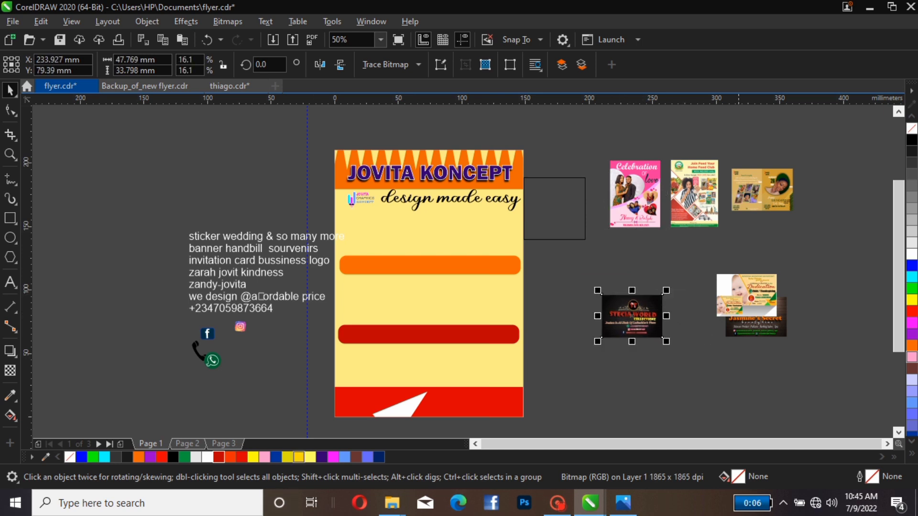
drag(722, 283, 583, 326)
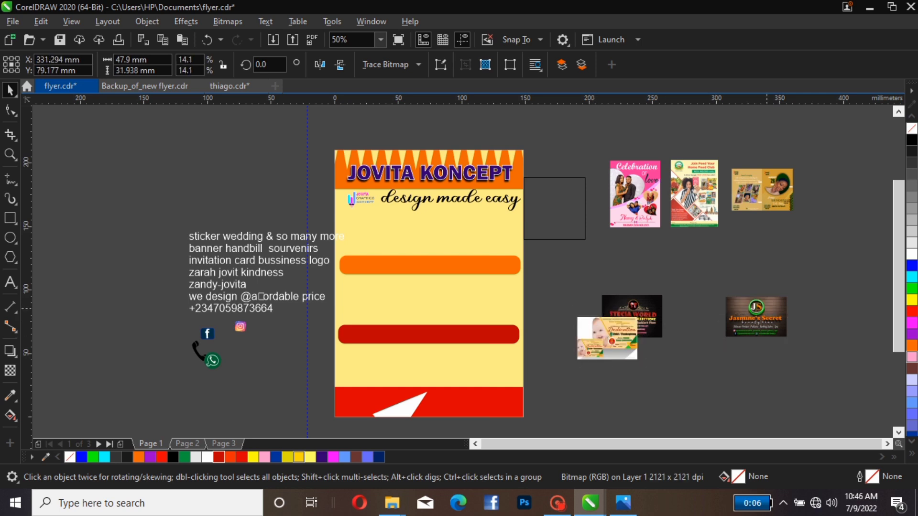
drag(722, 316, 792, 311)
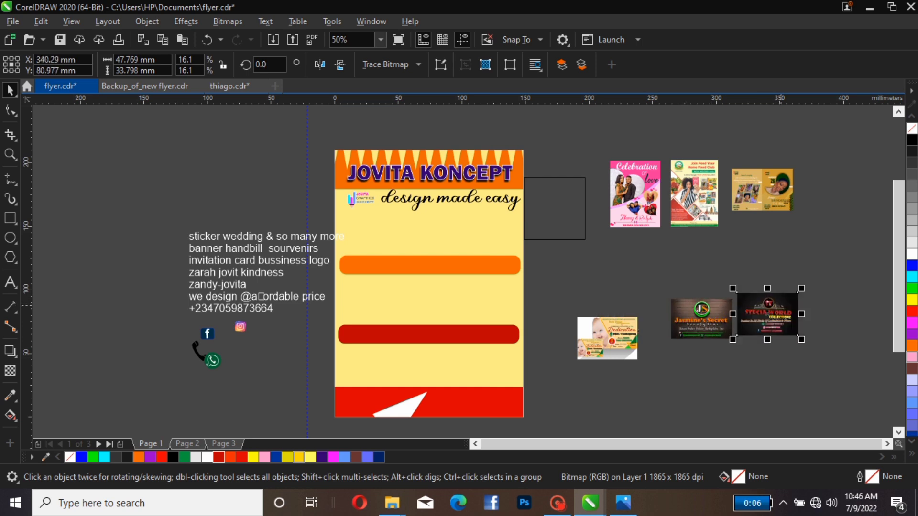
drag(607, 339, 637, 324)
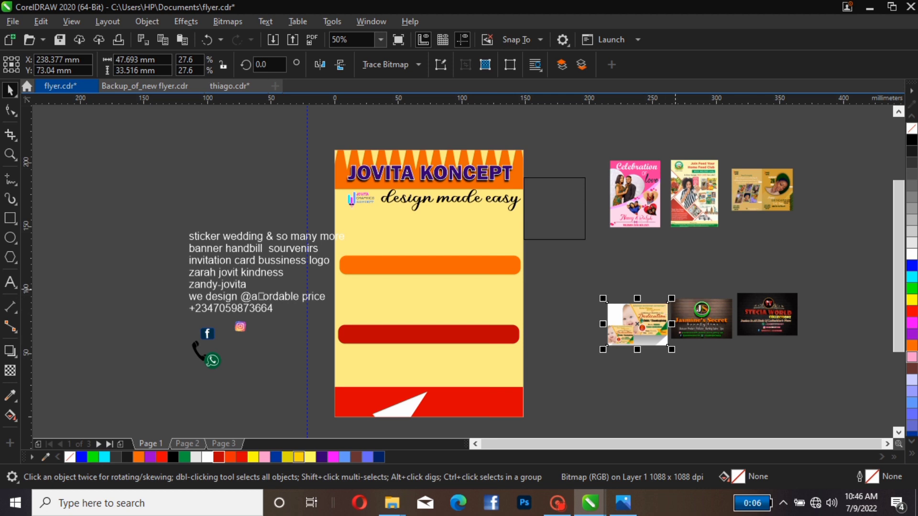
drag(672, 298, 656, 320)
click(680, 285)
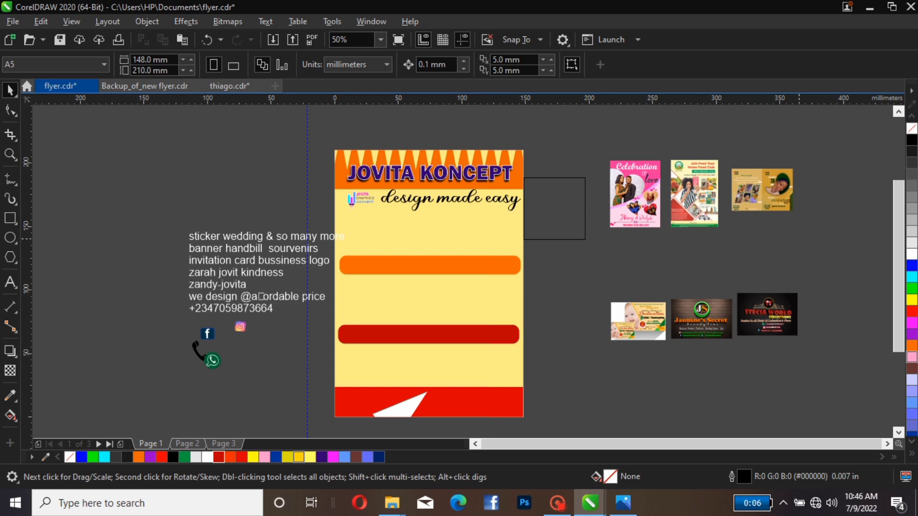
Align the three samples in each row along their horizontal centres and nudge the tan sample 1 mm left.
drag(818, 250, 560, 389)
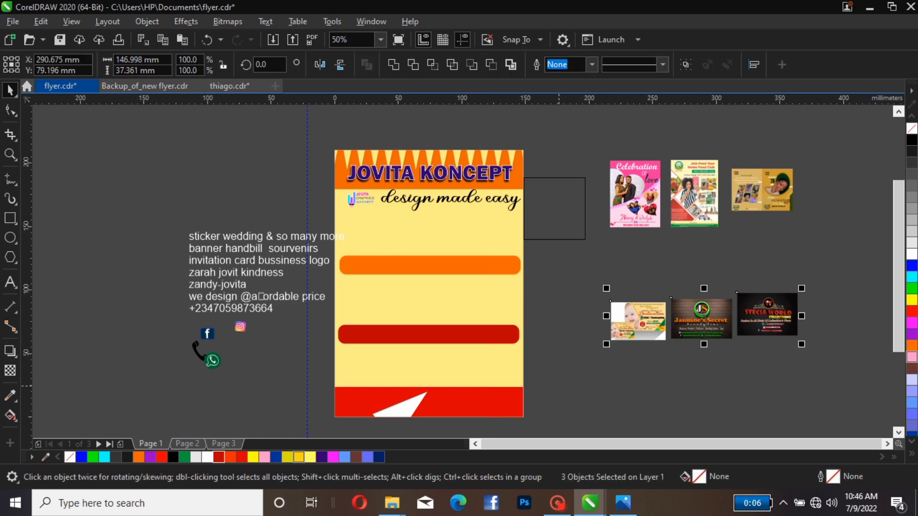
key(e)
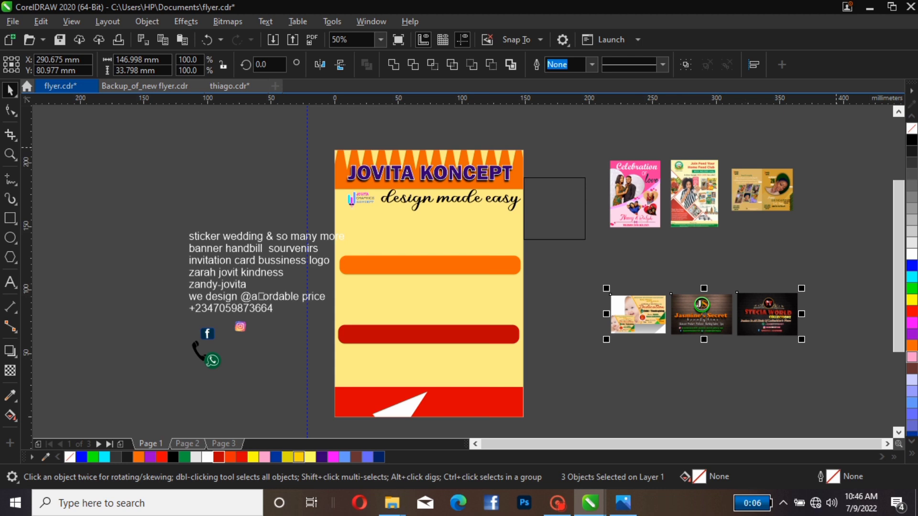
drag(836, 144, 590, 264)
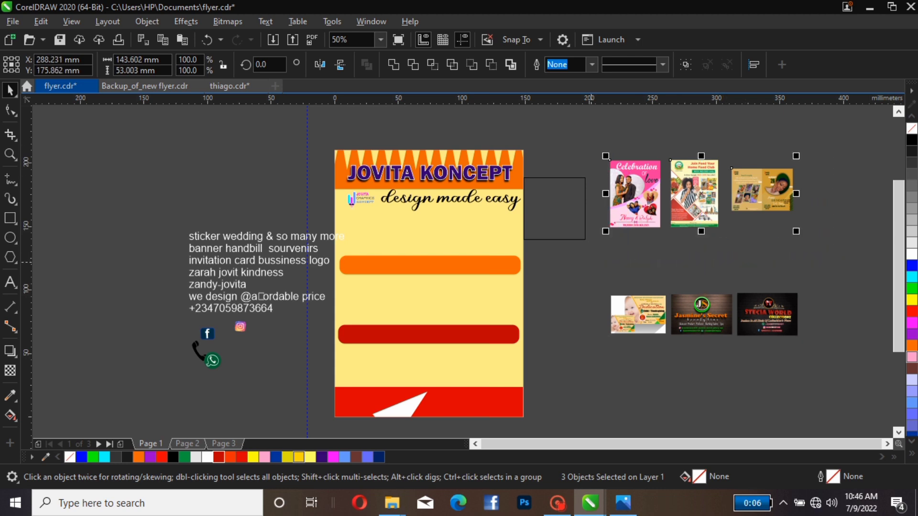
key(e)
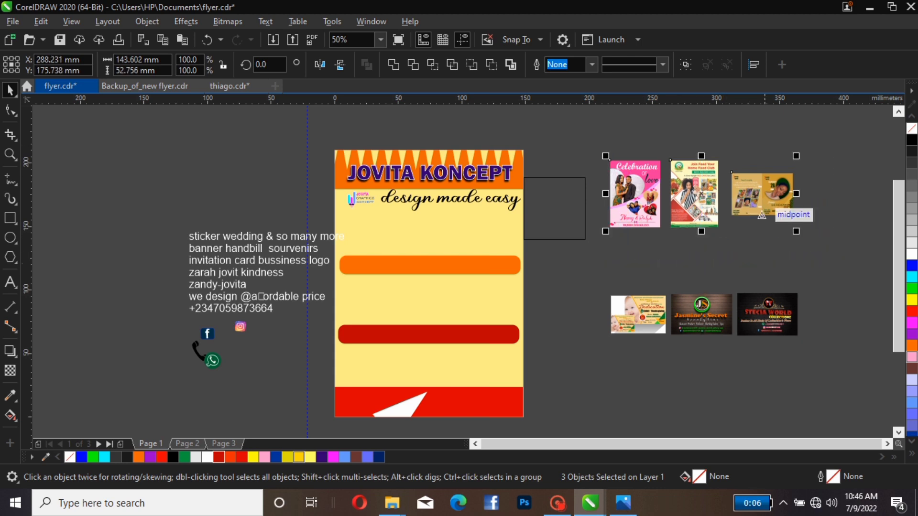
key(Escape)
click(746, 198)
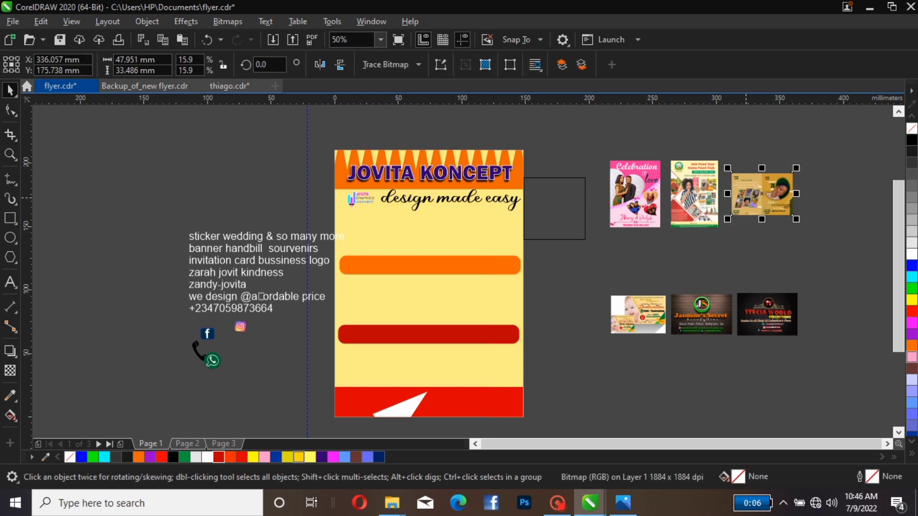
key(Left)
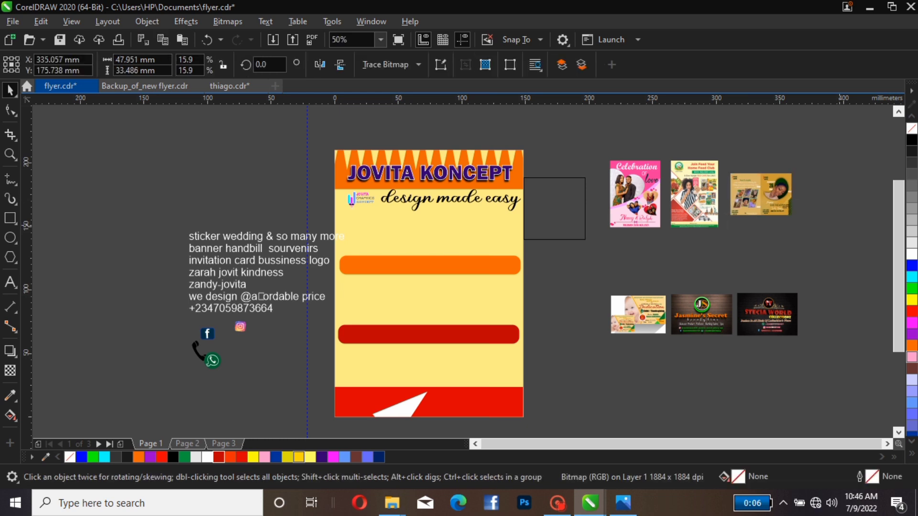
click(840, 249)
Move the empty rectangle slightly right and down, and stretch its height to about 58 mm.
click(553, 209)
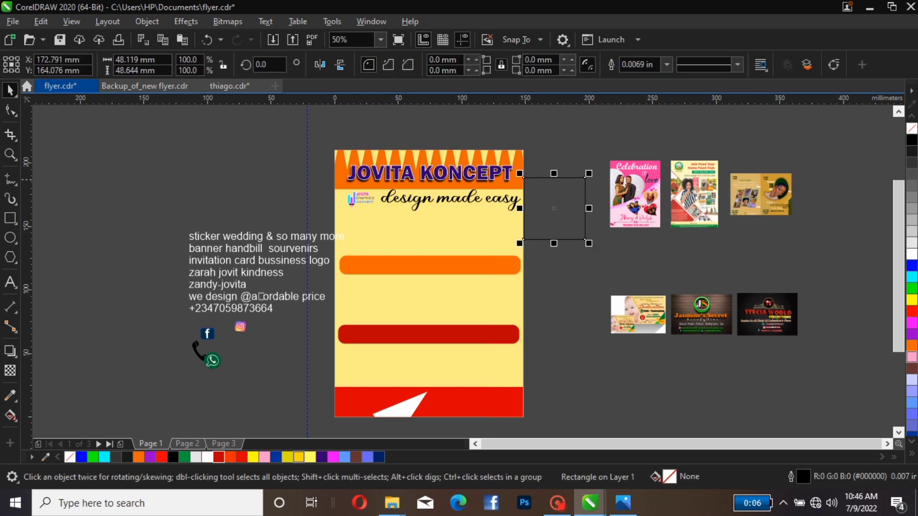
mouse_move(585, 203)
mouse_down()
mouse_move(655, 231)
mouse_move(658, 188)
mouse_move(596, 218)
mouse_up()
drag(564, 257, 564, 268)
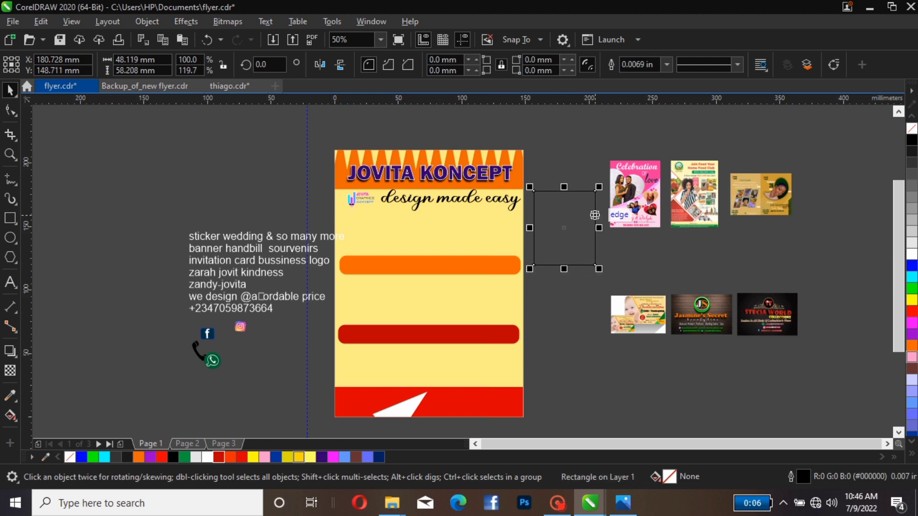
Try green, orange-red and yellow fills on the rectangle, and settle on Navy Blue (#003399).
click(93, 457)
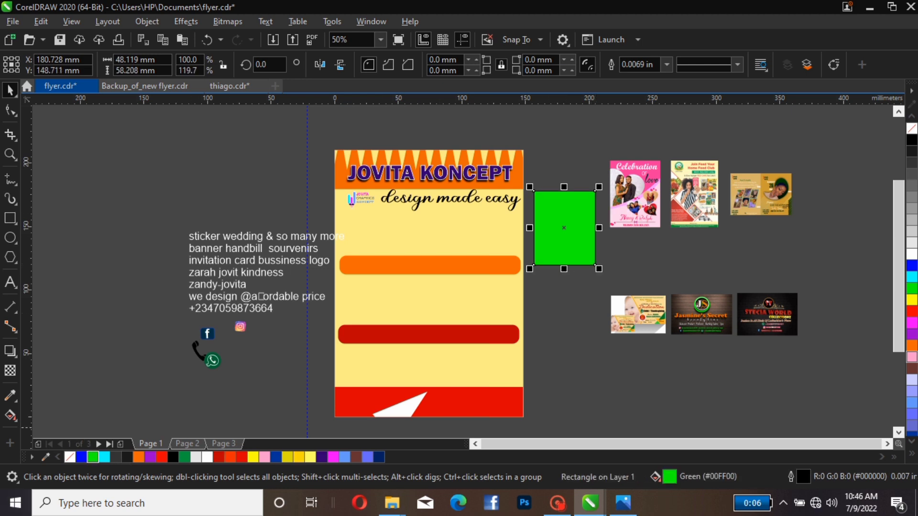
click(242, 458)
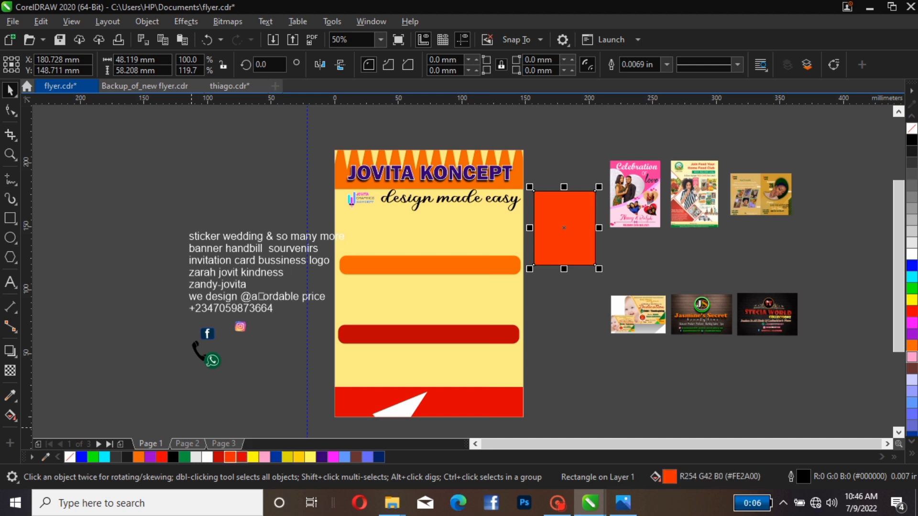
click(299, 458)
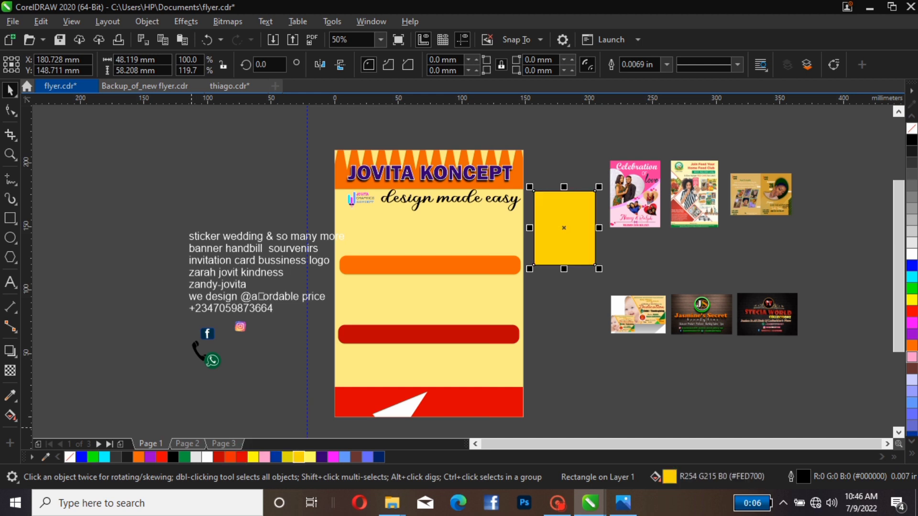
click(275, 457)
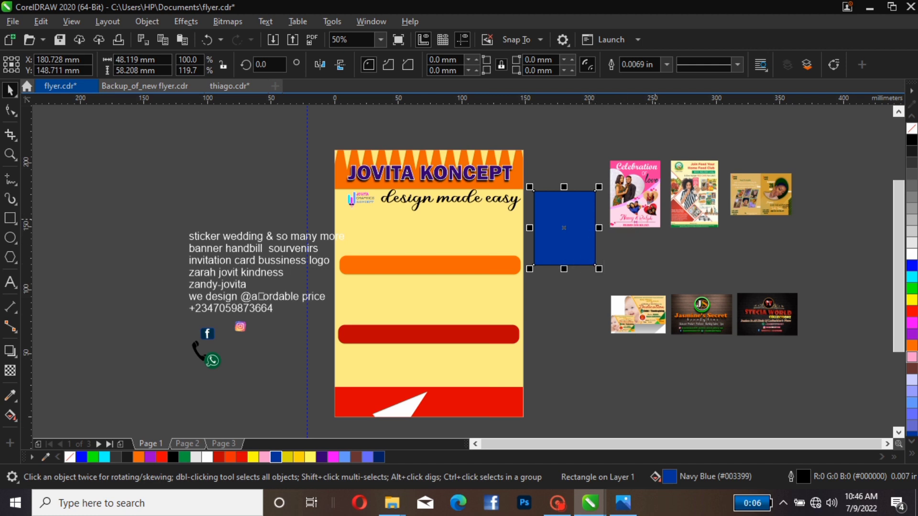
Centre the pink Celebration flyer over the navy blue rectangle and bring it to the front as a framed sample.
click(635, 194)
mouse_move(635, 193)
mouse_down()
mouse_move(626, 218)
mouse_move(565, 226)
mouse_up()
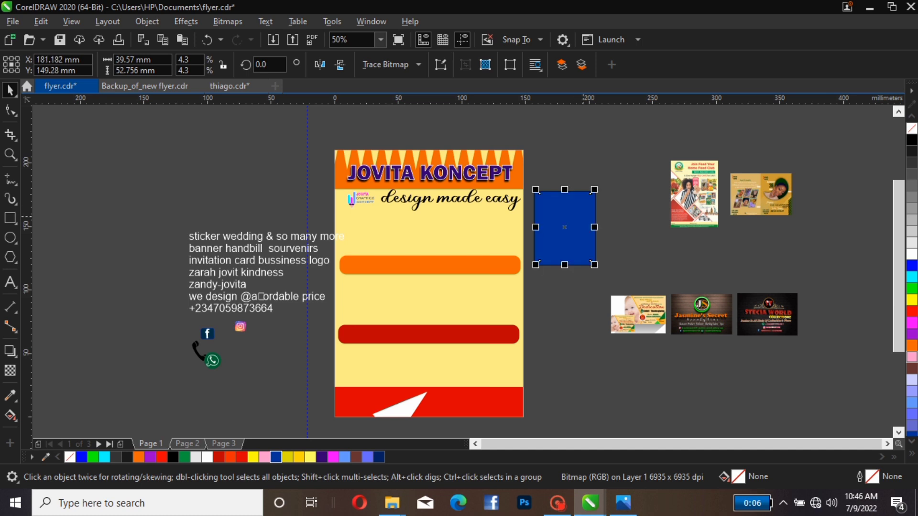
key(shift+Page_Up)
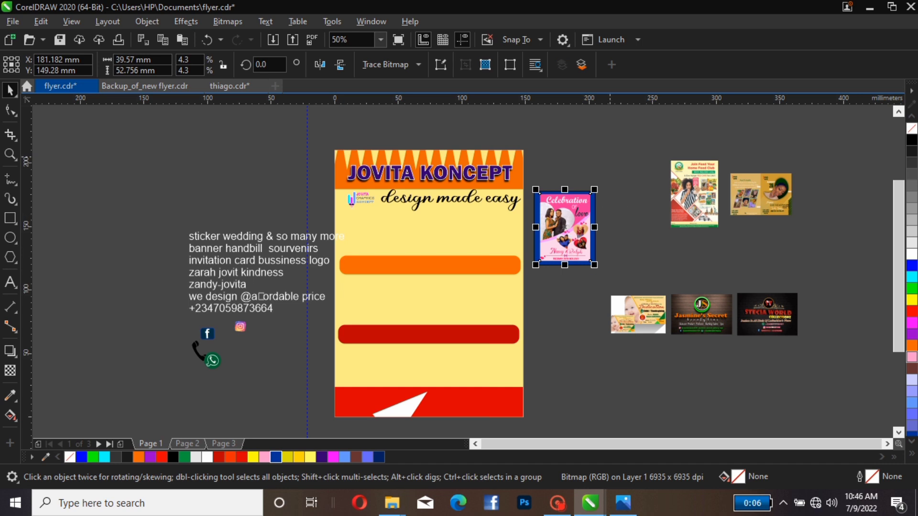
key(Escape)
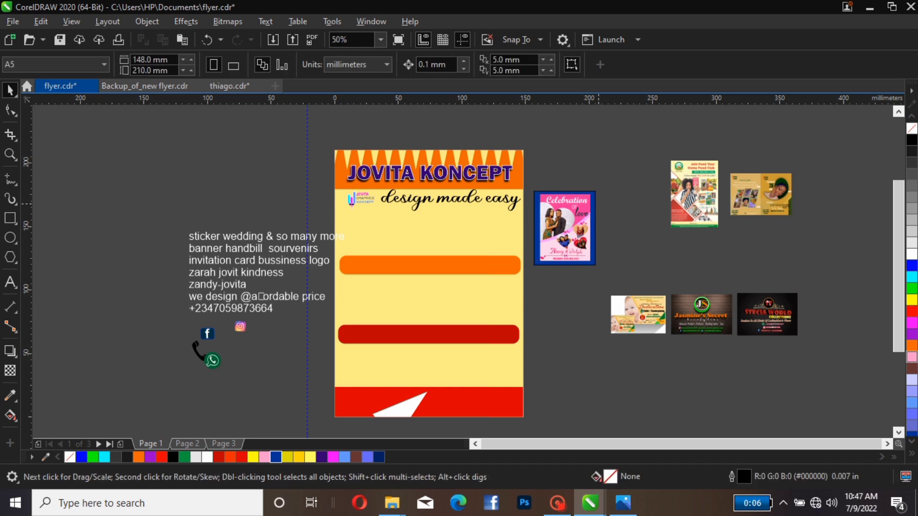
Place a copy of the navy blue rectangle up and to the right, beside the Food Club flyer.
click(596, 228)
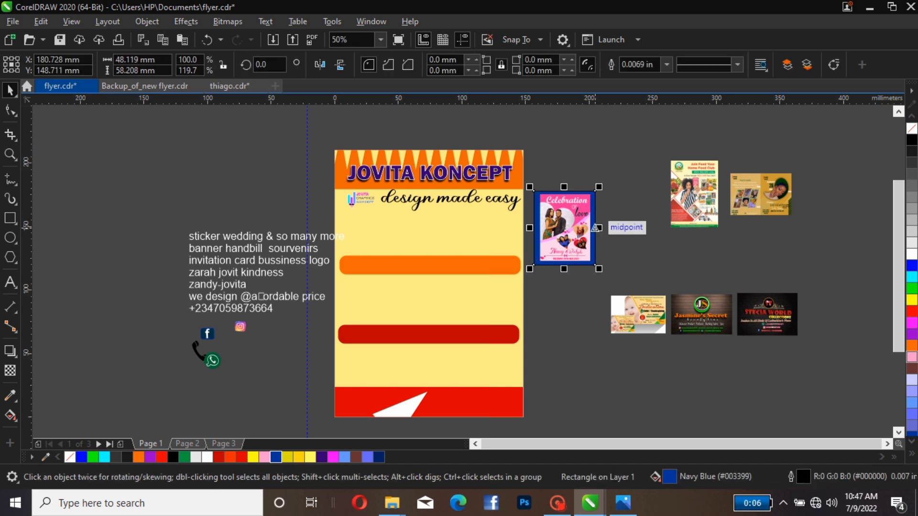
drag(596, 228, 667, 186)
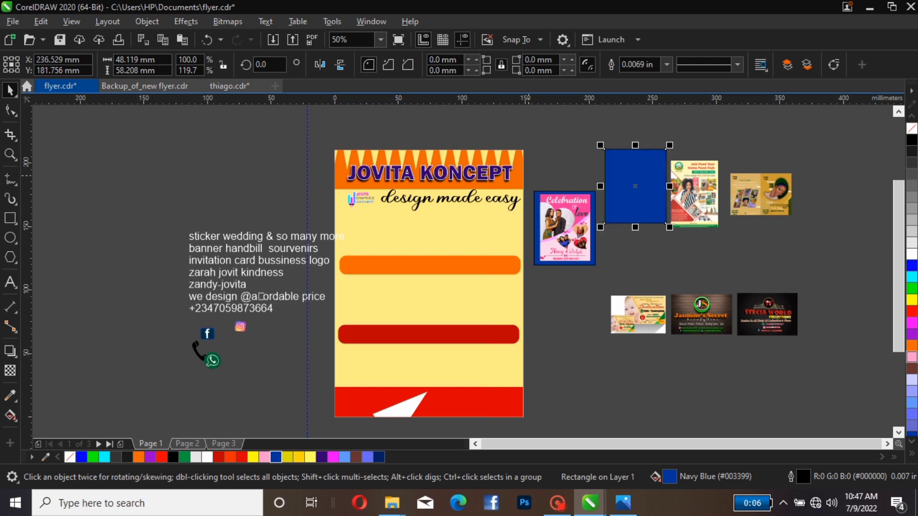
Group the pink Celebration flyer with its frame, and centre the Food Club flyer in front of the empty navy blue rectangle.
drag(528, 175, 601, 291)
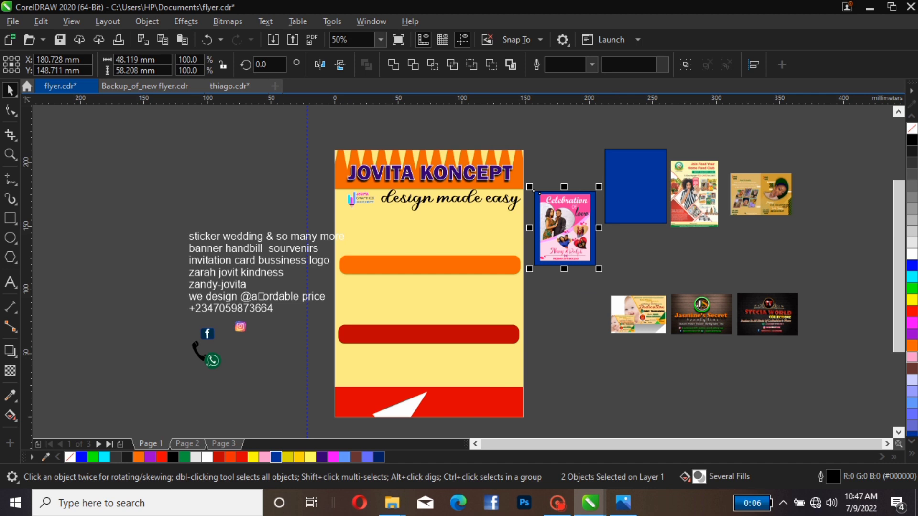
click(686, 65)
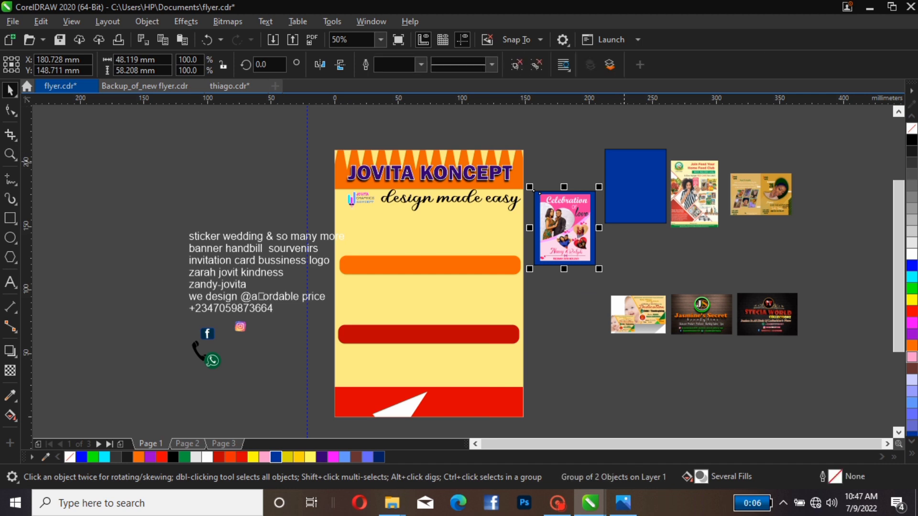
click(698, 195)
drag(694, 194, 640, 192)
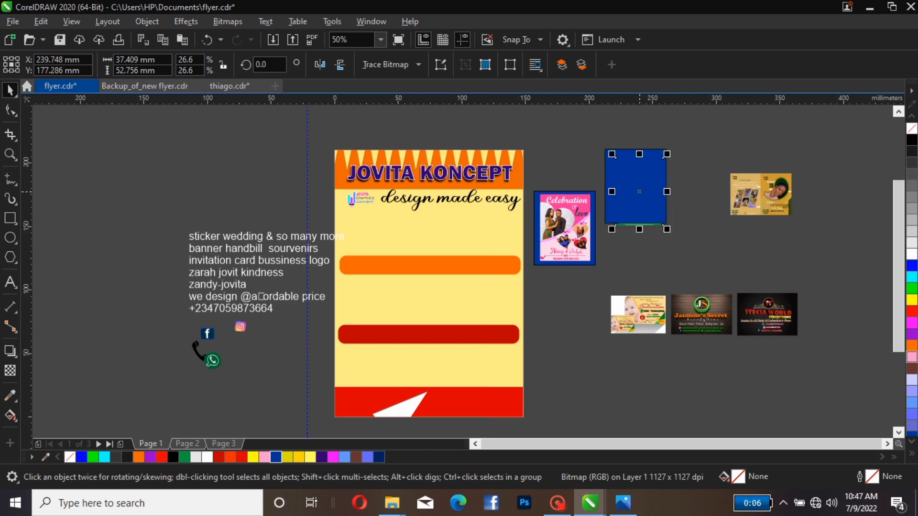
key(shift+Page_Up)
drag(639, 191, 636, 186)
key(Escape)
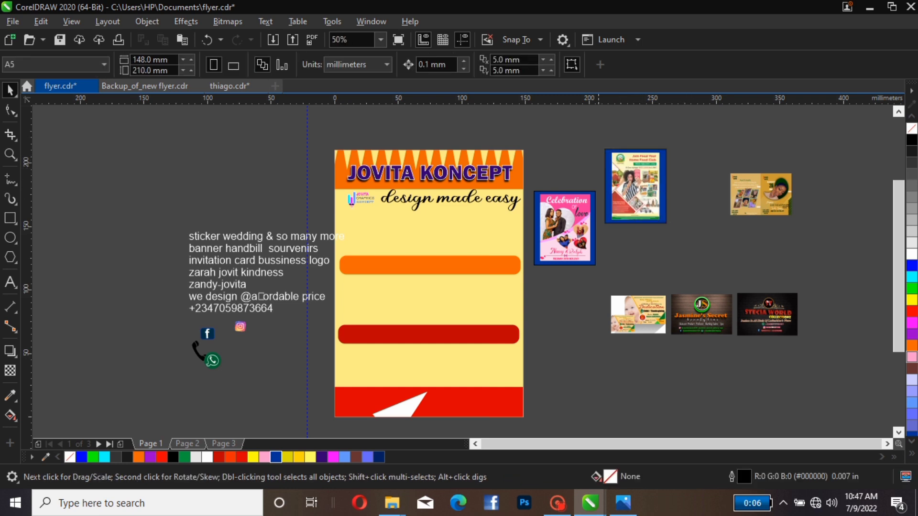
Place a copy of the Food Club flyer's navy blue rectangle directly to its right.
drag(593, 121, 676, 240)
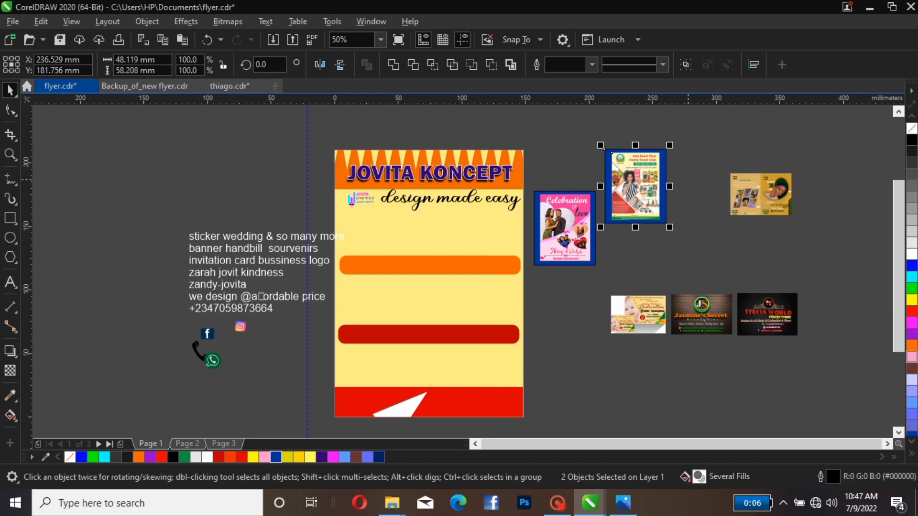
click(689, 180)
click(666, 181)
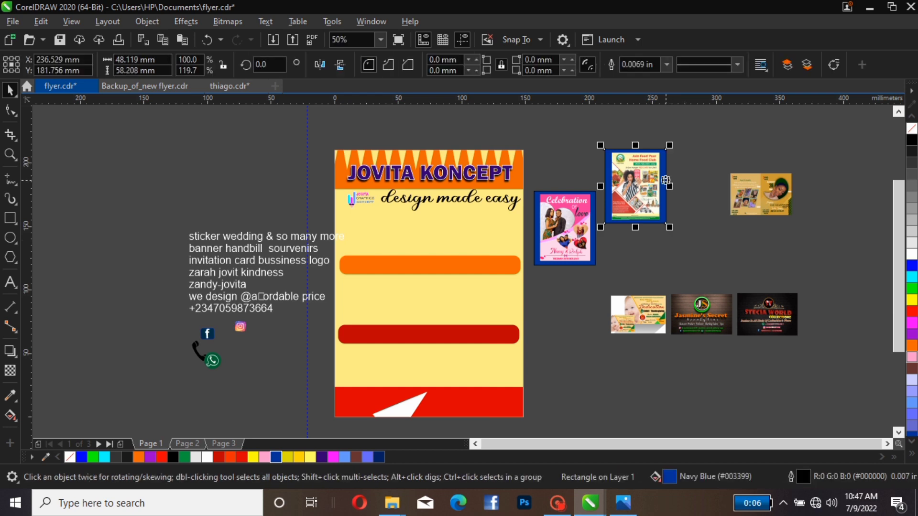
drag(665, 180, 722, 188)
Group the Food Club flyer with its navy blue frame and move it below the framed Celebration sample.
drag(584, 137, 690, 236)
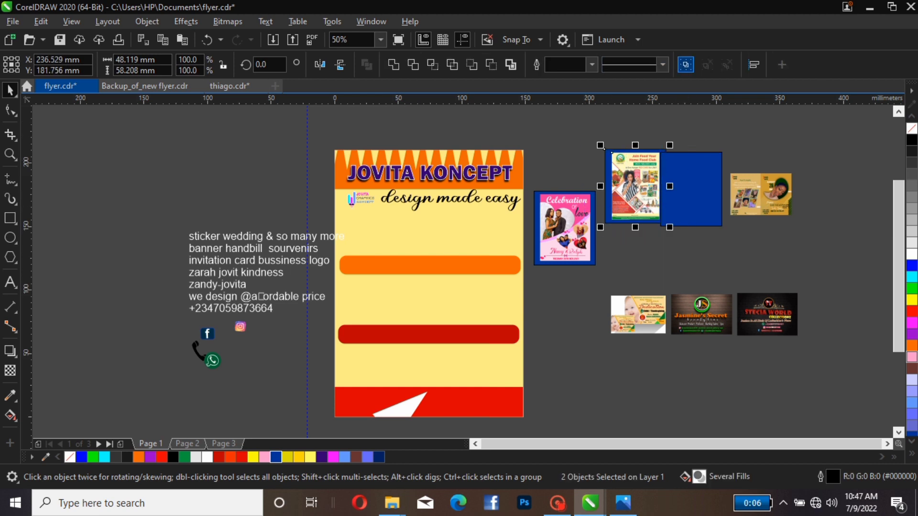
click(685, 65)
drag(645, 184, 582, 312)
Place a copy of the empty navy blue rectangle straight below it, over the Jasmine's Secret card.
click(691, 188)
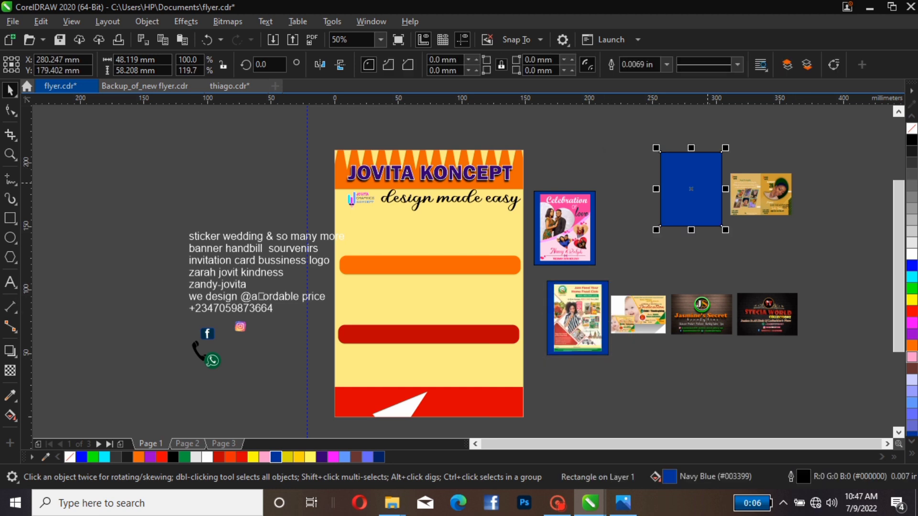
drag(691, 189, 696, 303)
right_click(696, 239)
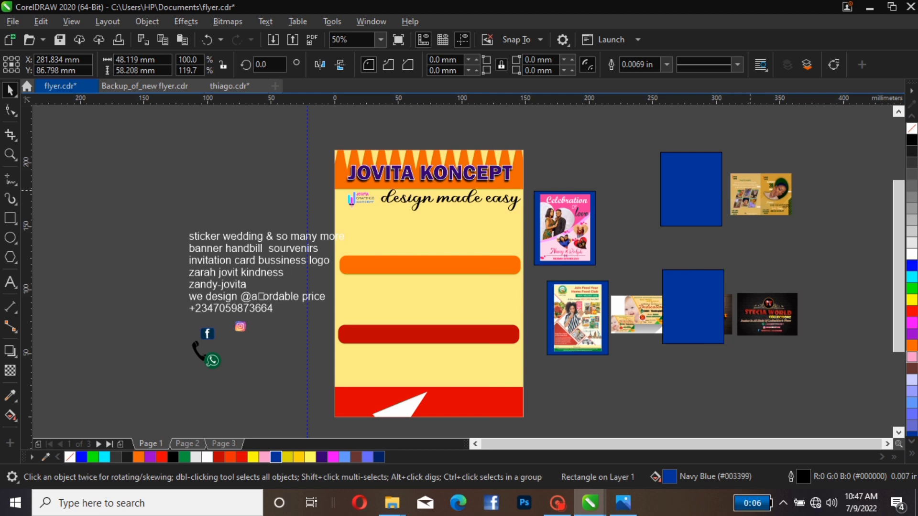
Move the gold photo design onto the upper navy blue rectangle, bring it to the front and centre it there.
drag(751, 192, 679, 191)
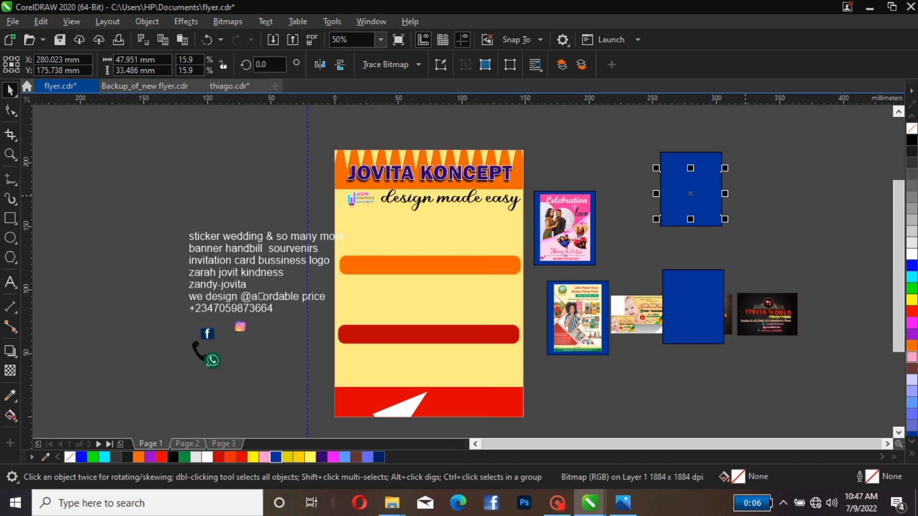
key(shift+Page_Up)
drag(701, 171, 700, 172)
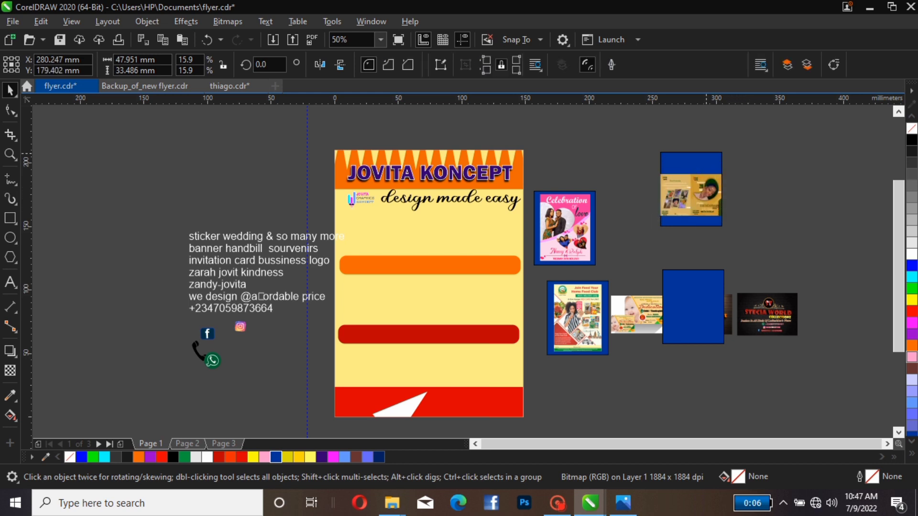
Shorten the navy blue rectangle behind the gold design to about 47 mm high and group it with the design.
click(700, 161)
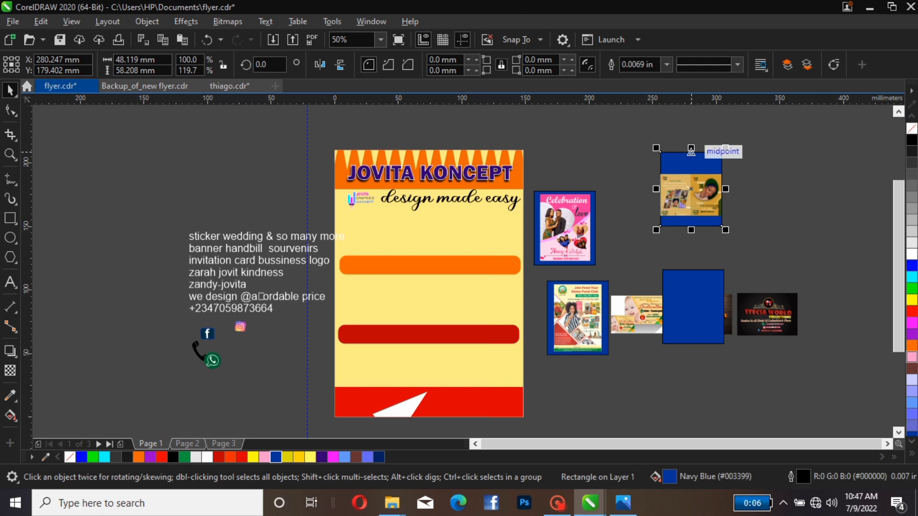
drag(691, 148, 691, 162)
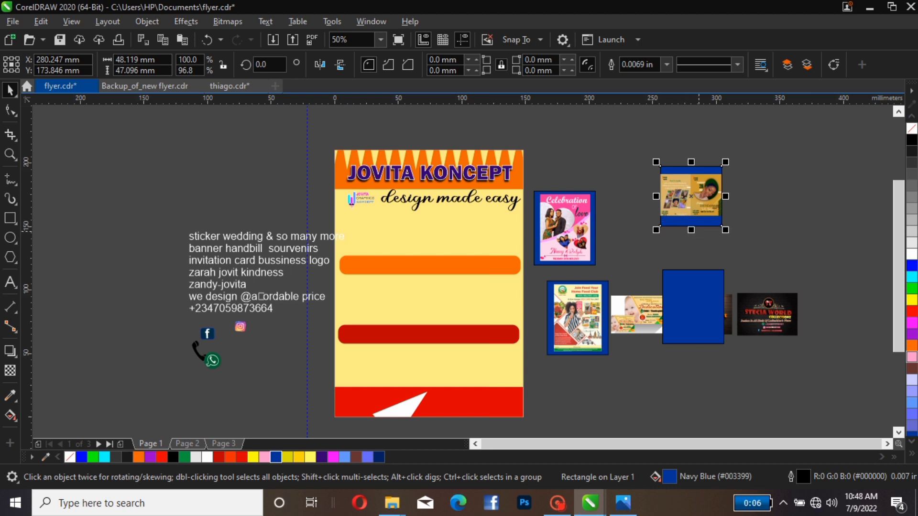
mouse_move(693, 231)
mouse_down()
mouse_move(692, 216)
mouse_move(691, 226)
mouse_up()
key(Escape)
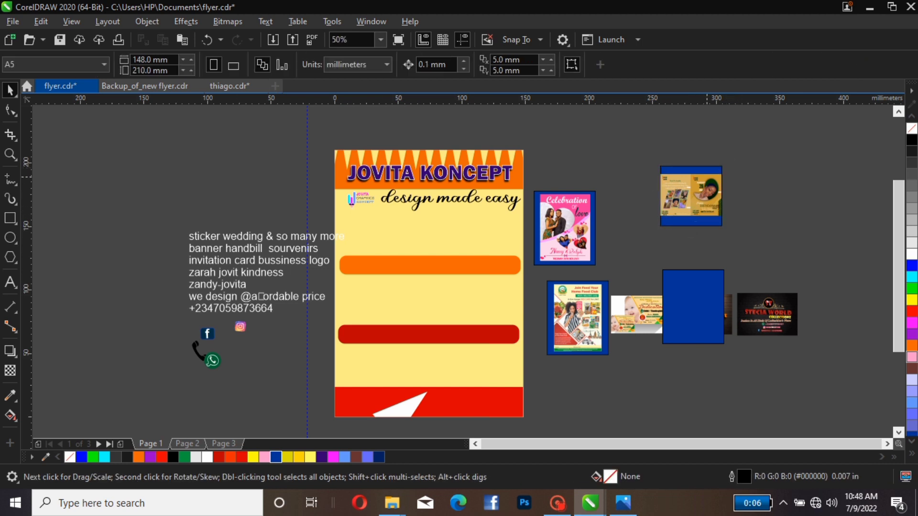
drag(651, 157, 741, 251)
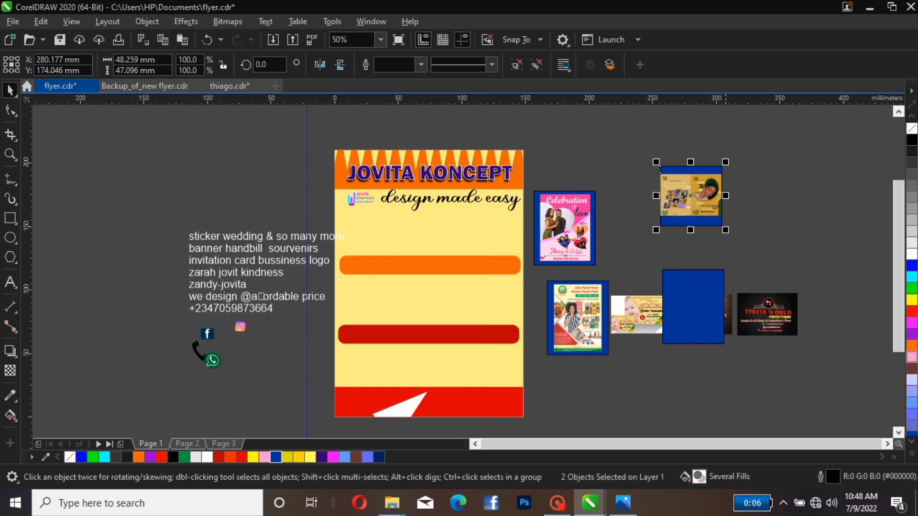
key(Escape)
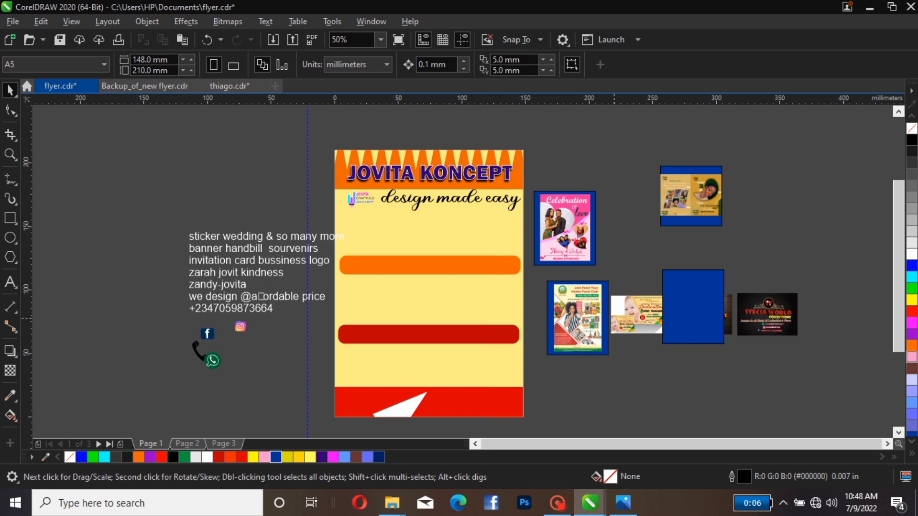
Lower the spare navy blue rectangle, and place the framed Celebration sample at the orange bar's left end, scaled to about 31 × 37 mm.
drag(699, 299, 702, 339)
click(564, 225)
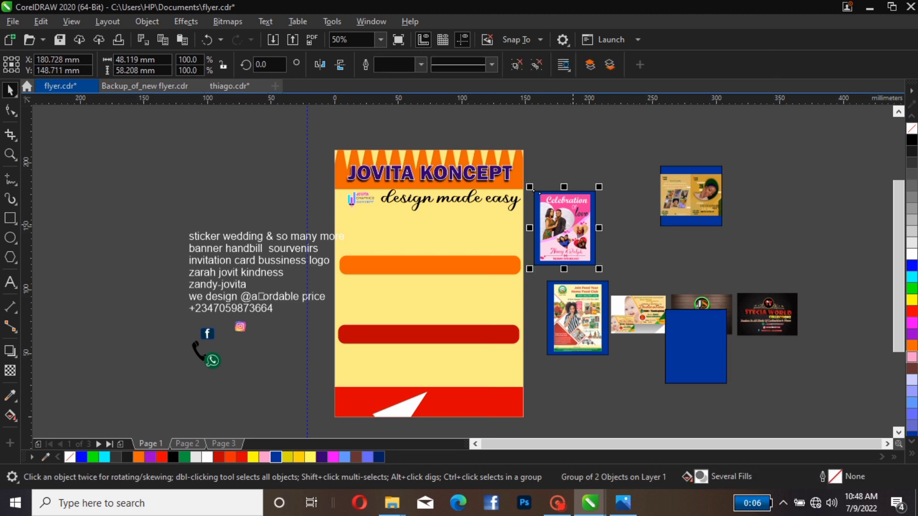
drag(564, 224, 374, 234)
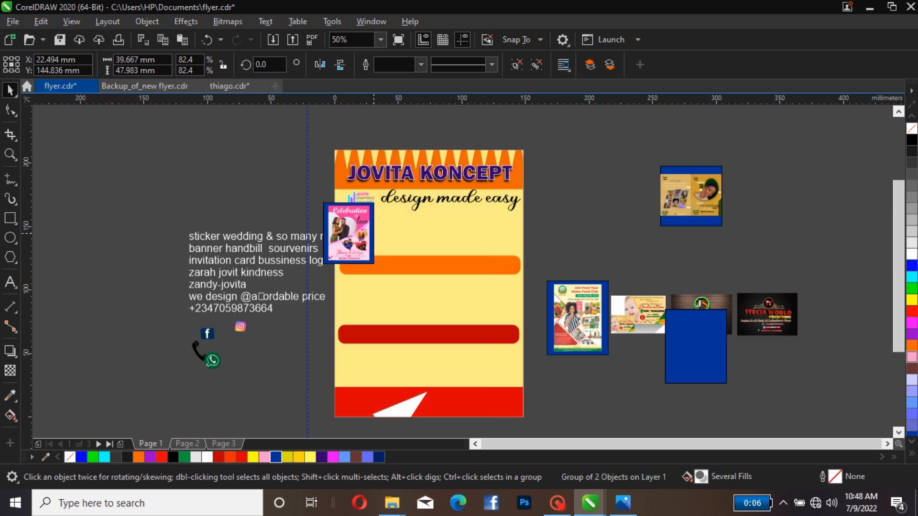
click(410, 270)
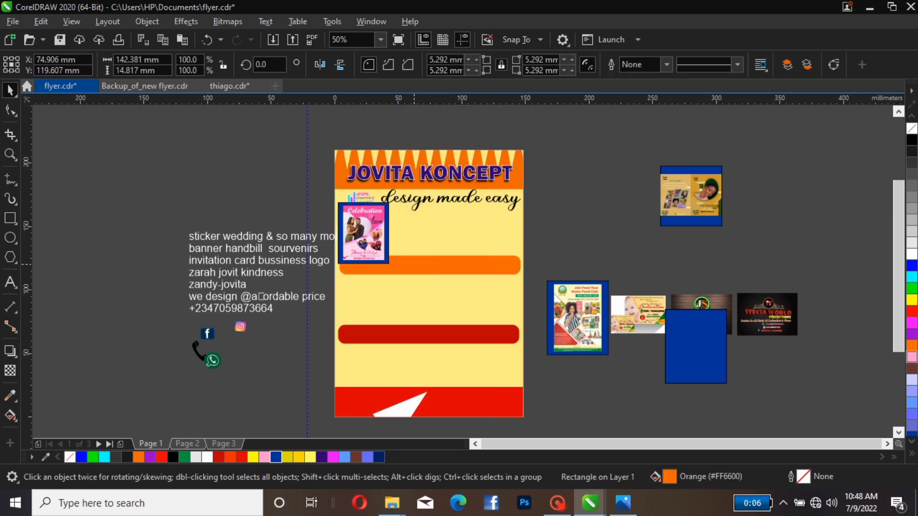
click(385, 207)
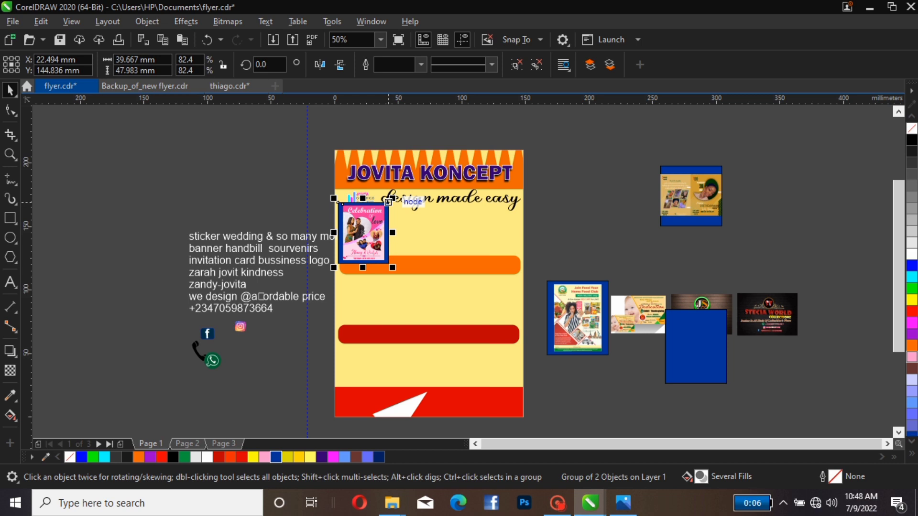
drag(389, 202, 377, 240)
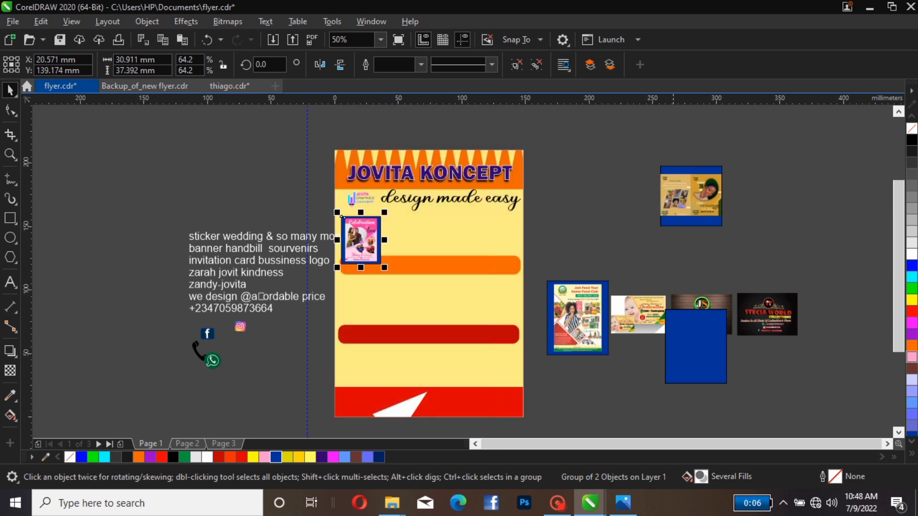
Place the framed Food Club sample on the page just right of the Celebration sample, scaled to about 32 × 39 mm.
click(662, 170)
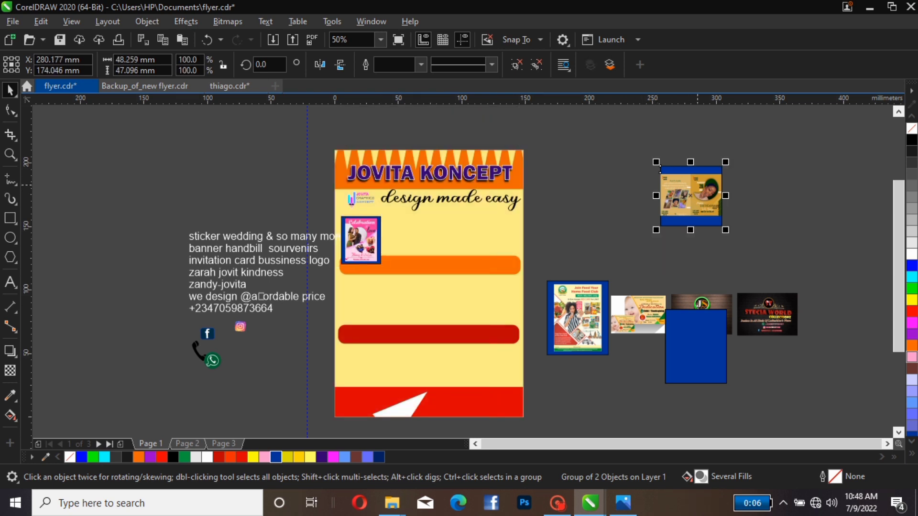
click(554, 285)
drag(587, 309, 466, 248)
drag(421, 301, 434, 296)
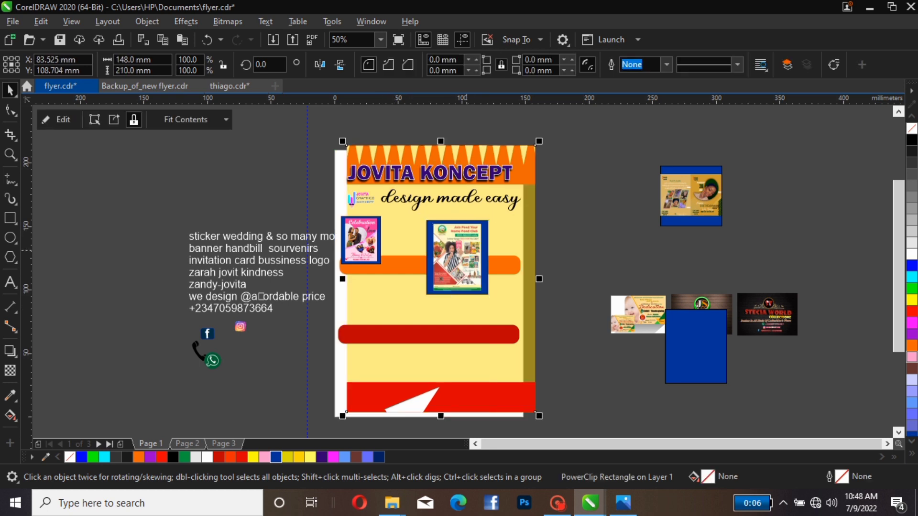
key(ctrl+z)
click(475, 444)
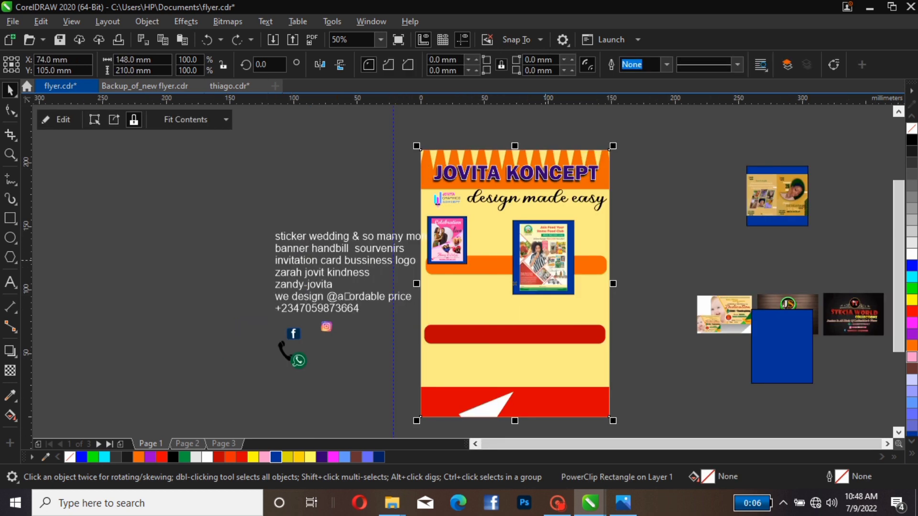
click(543, 259)
drag(543, 259, 489, 235)
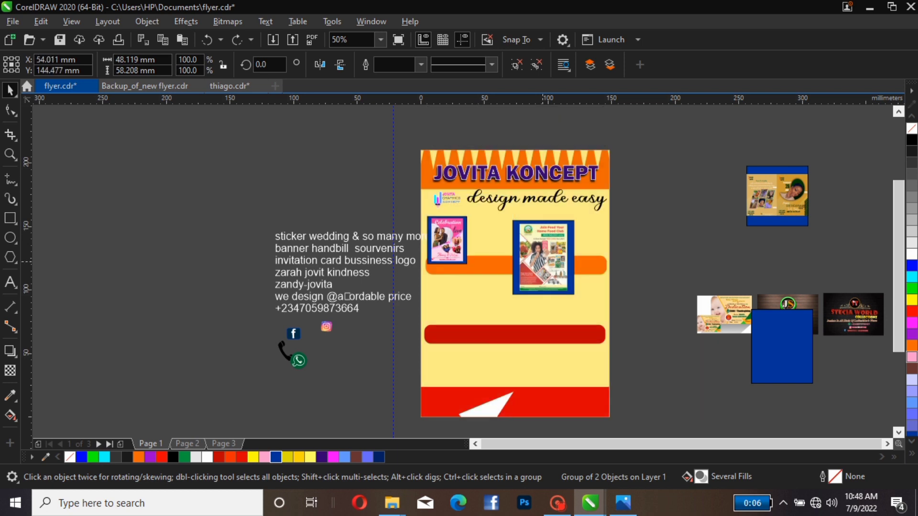
drag(525, 192, 506, 216)
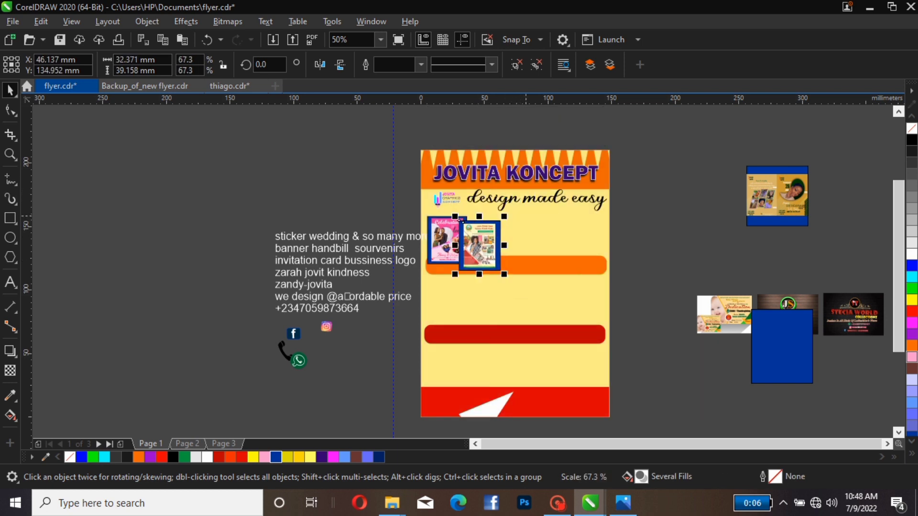
drag(480, 245, 496, 239)
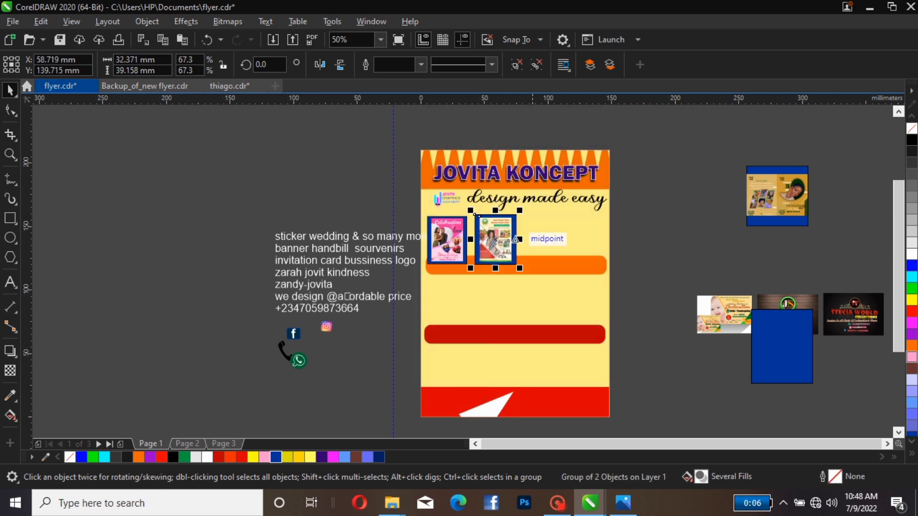
Place the framed gold design on the page beside the Food Club sample, scaled to about 39 × 38 mm.
click(770, 188)
drag(770, 188, 540, 228)
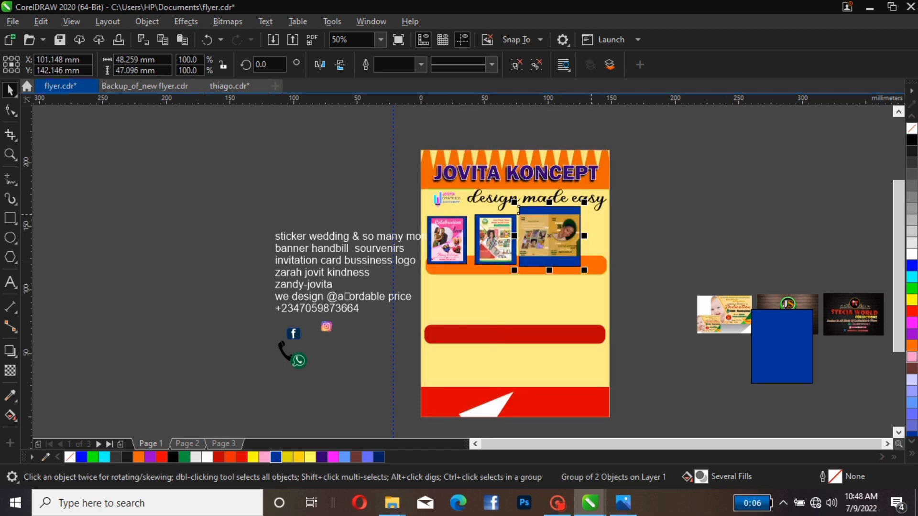
drag(584, 202, 518, 219)
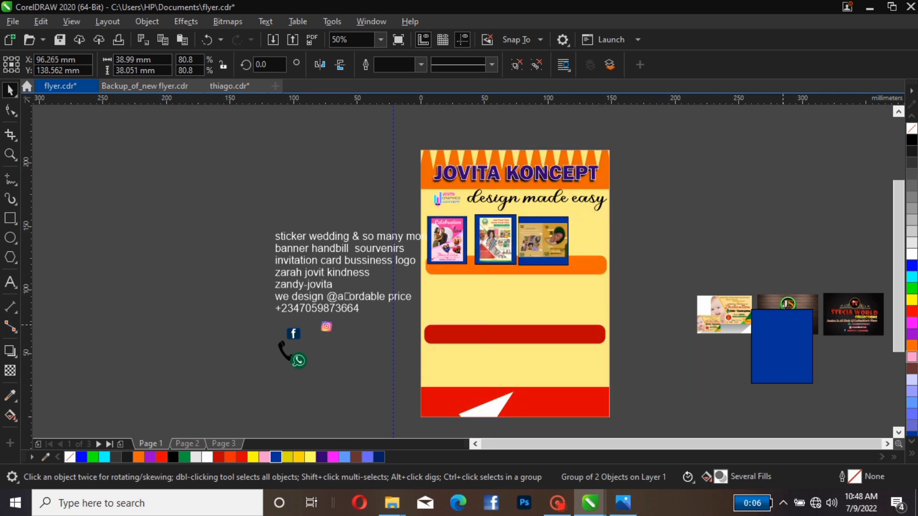
Move the spare navy blue rectangle left, shorten it to about 37 mm high and place a copy above it.
drag(784, 345, 683, 338)
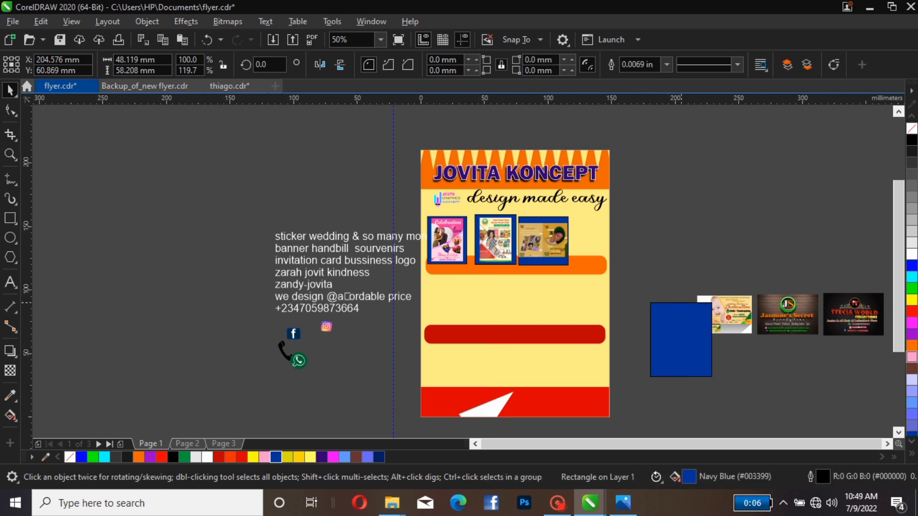
drag(681, 302, 681, 315)
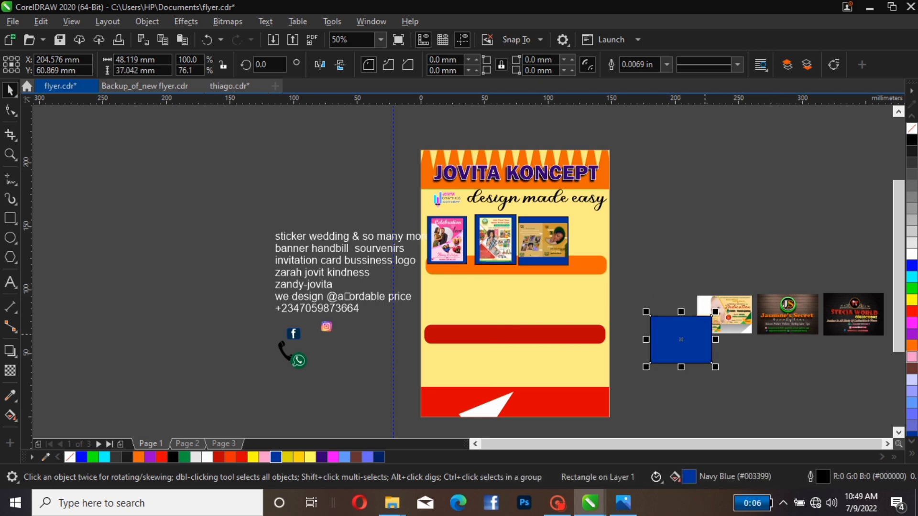
drag(695, 356, 727, 258)
Bring the baby photo card in front of the lower navy blue rectangle and nudge it to the rectangle's centre.
drag(728, 315, 688, 318)
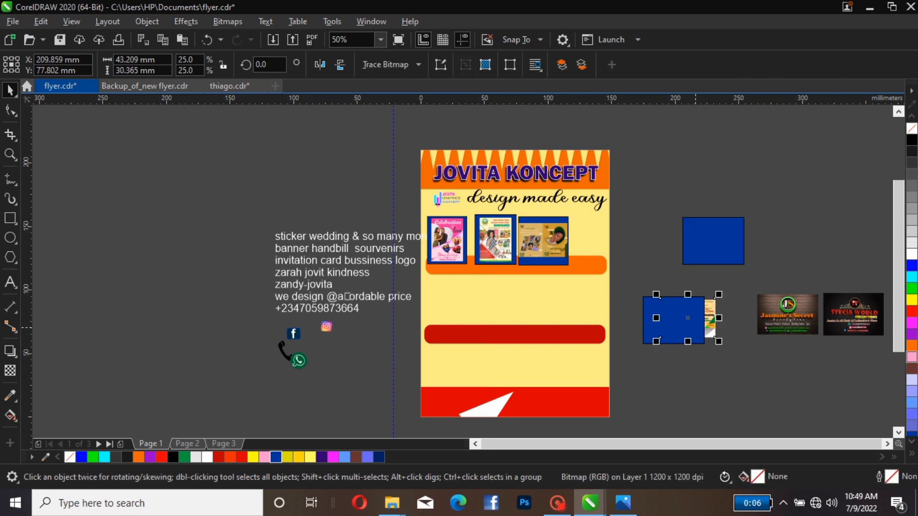
key(shift+Page_Up)
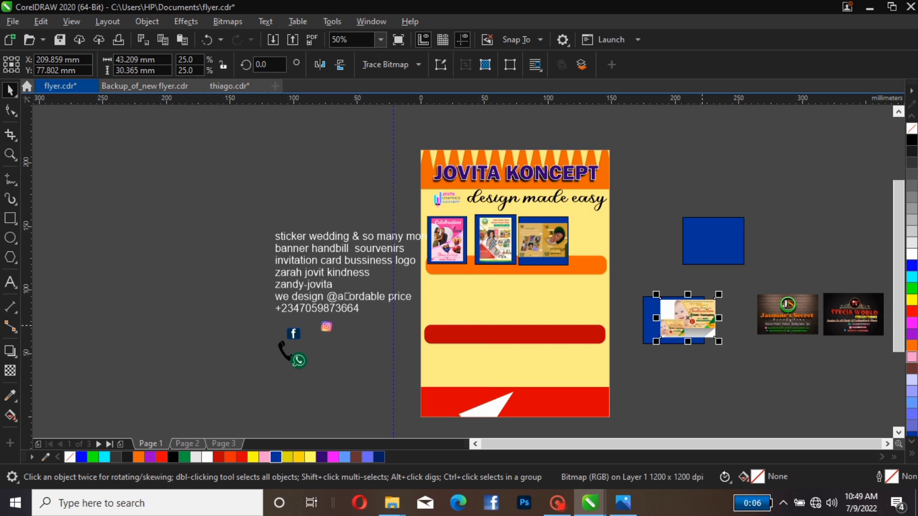
drag(688, 318, 673, 320)
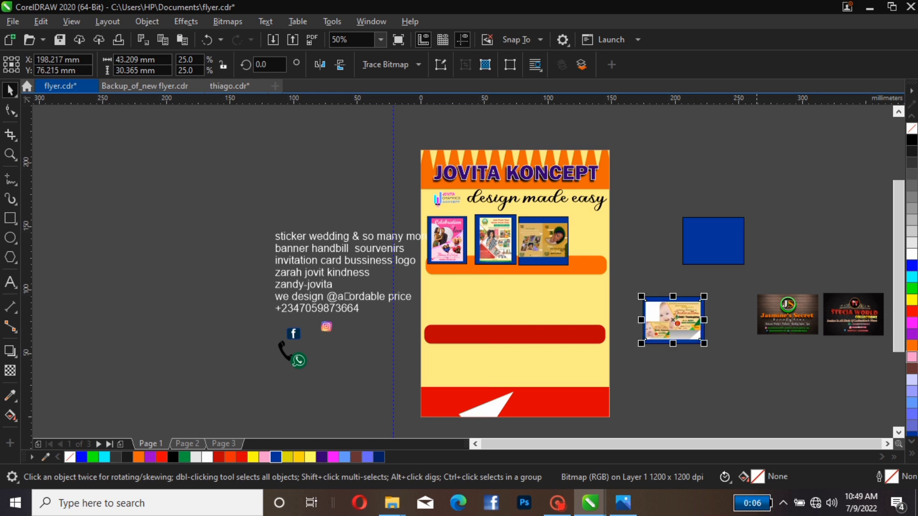
key(Right)
key(Right)
key(Right)
key(Right)
key(Right)
key(Right)
key(Right)
key(Right)
key(Escape)
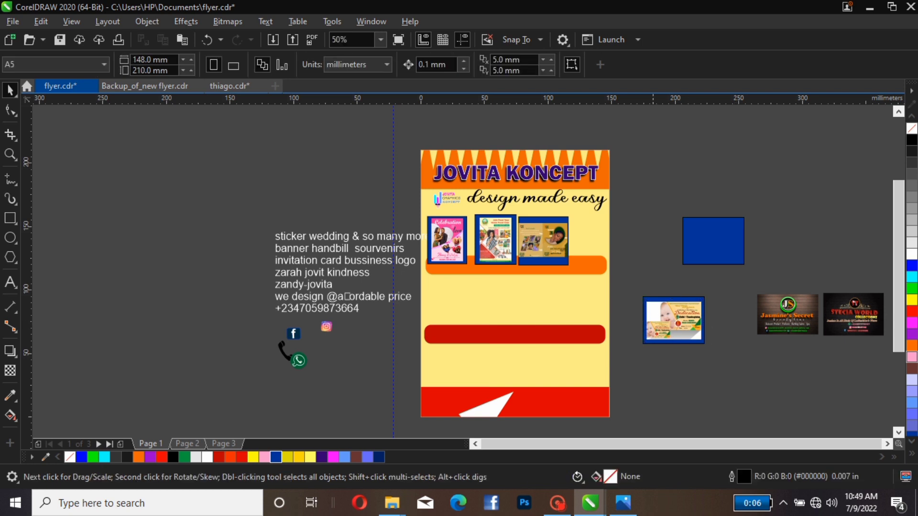
Group the baby photo card with its navy blue rectangle and place it on the page, overlapping the dark red bar's left end.
drag(629, 285, 742, 363)
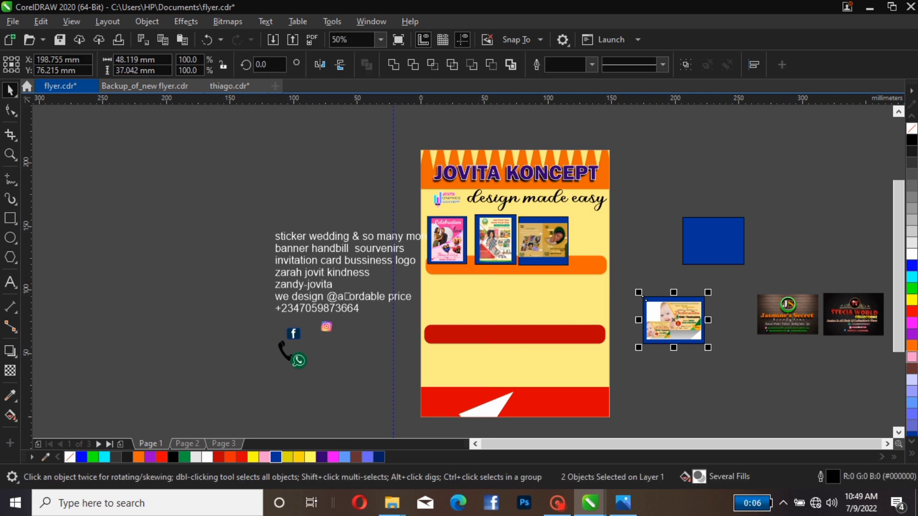
key(ctrl+g)
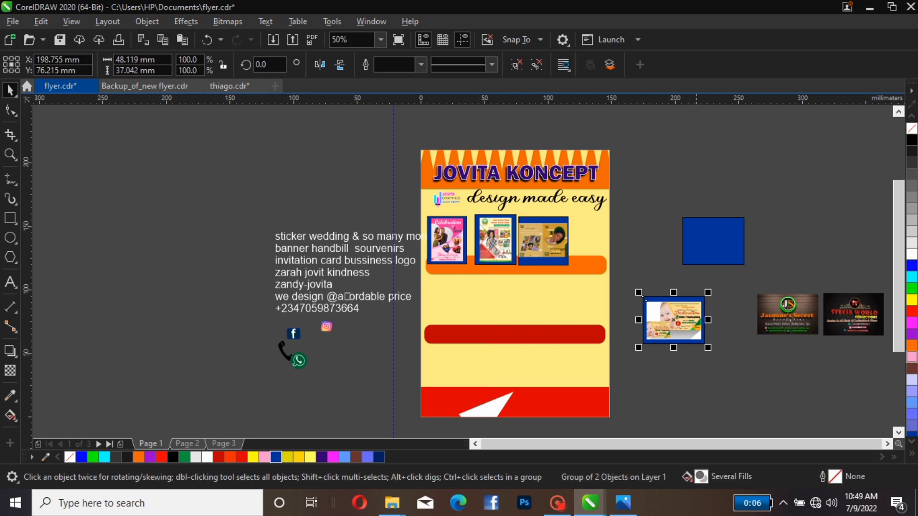
drag(674, 319, 459, 305)
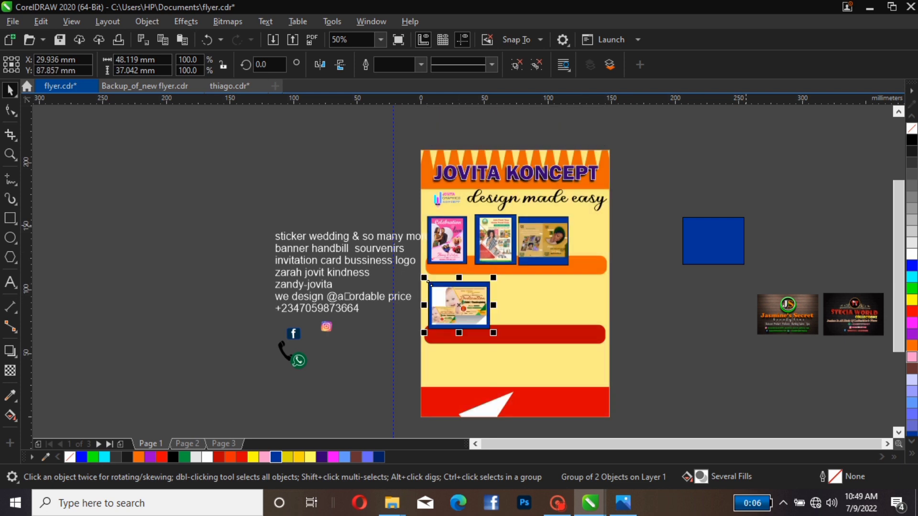
Duplicate the spare navy blue rectangle and place the copy directly below it, beside the Jasmine's Secret card.
click(746, 226)
click(731, 245)
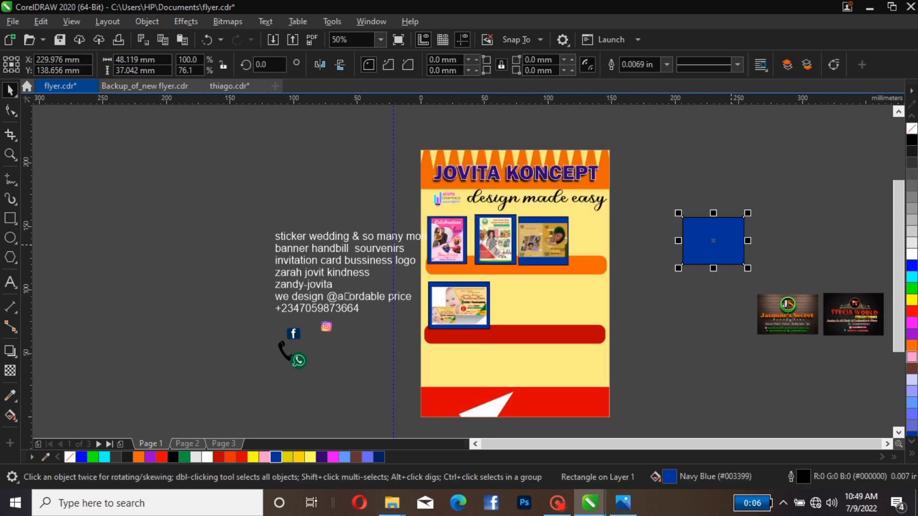
key(ctrl+d)
drag(731, 241, 722, 324)
click(722, 324)
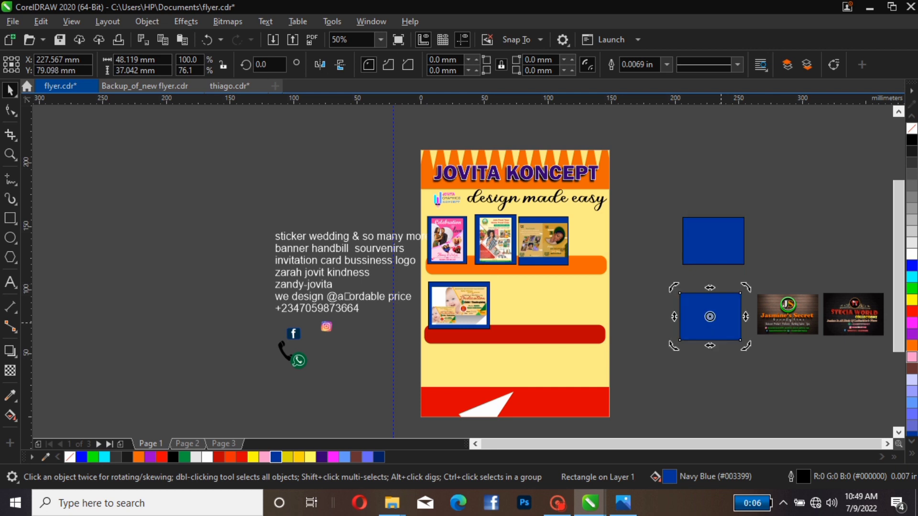
click(711, 316)
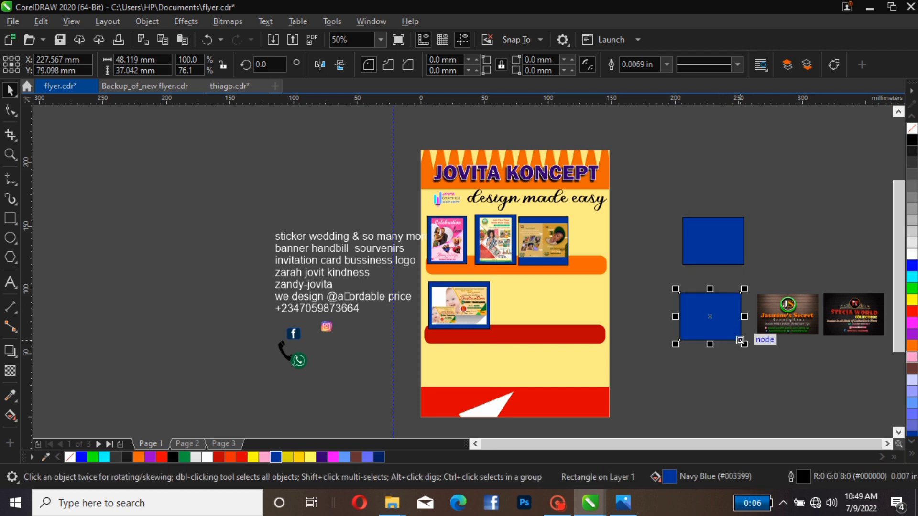
Move the Jasmine's Secret card onto the lower navy blue rectangle, bring it to the front and nudge it slightly right to centre it.
drag(808, 318, 726, 318)
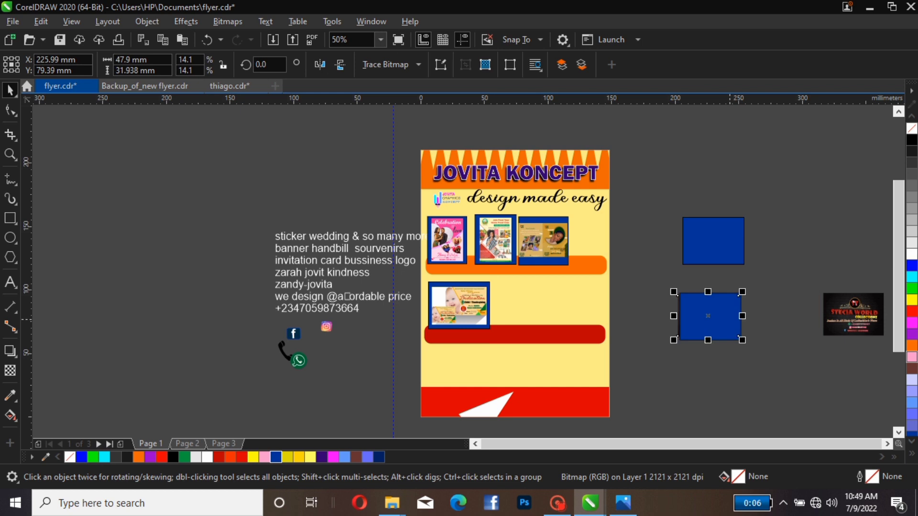
key(shift+Page_Up)
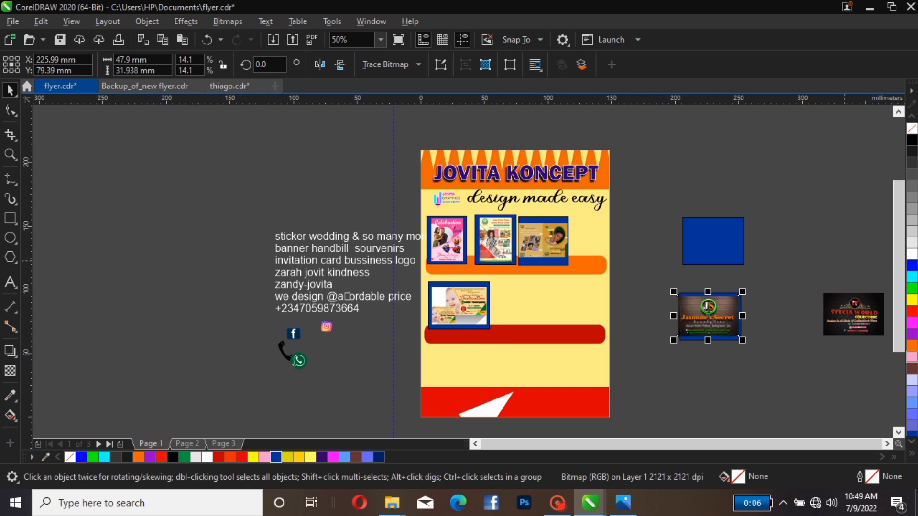
key(Right)
key(Right)
key(Right)
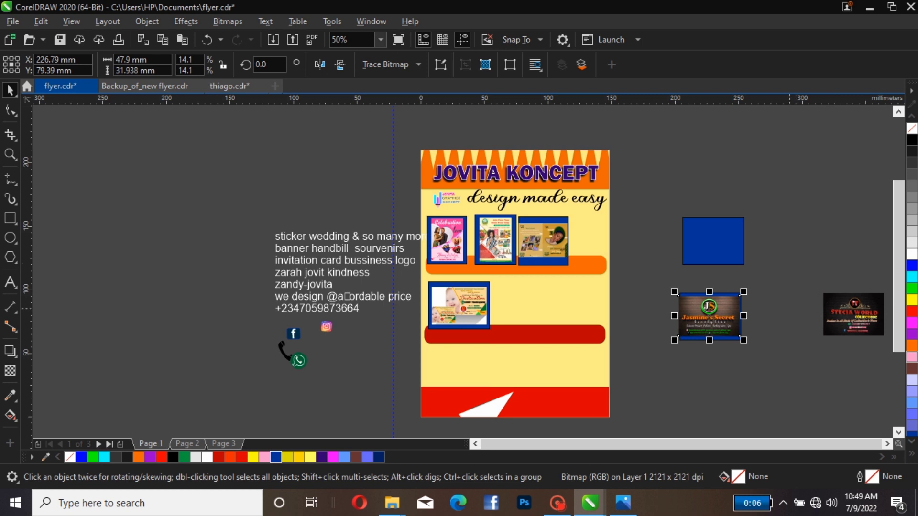
key(Escape)
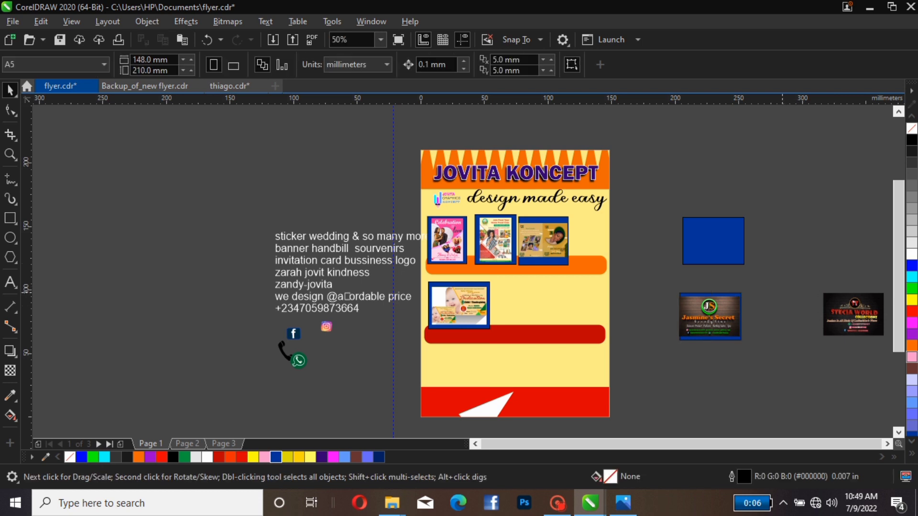
Widen the blue rectangle behind the Jasmine's Secret image to about 57 mm and nudge it left until it frames the image evenly.
click(741, 317)
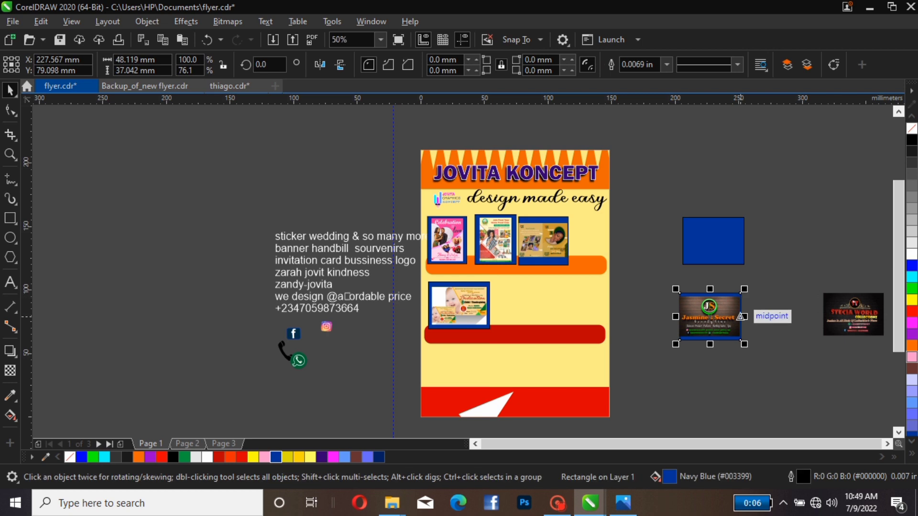
drag(742, 317, 753, 316)
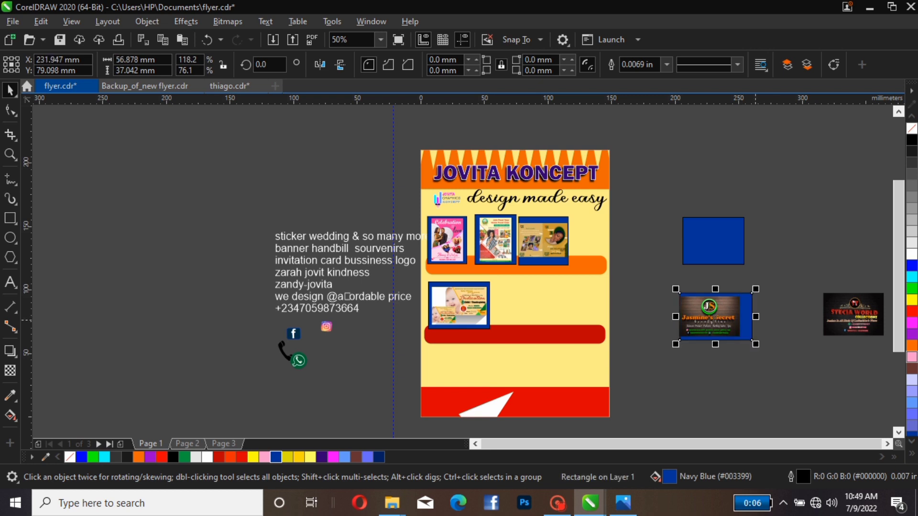
key(Left)
key(Left)
key(Left)
key(Left)
key(Left)
key(Left)
key(Left)
key(Left)
key(Left)
key(Left)
key(Left)
key(Left)
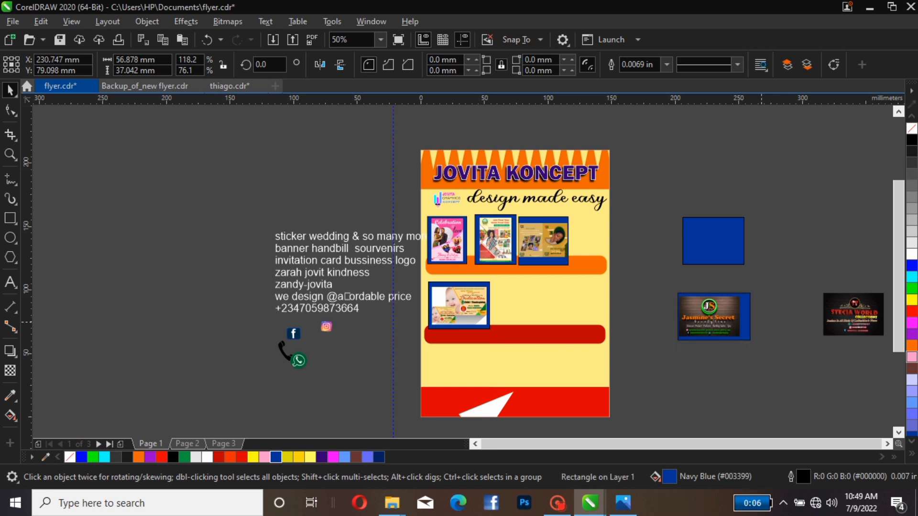
key(Left)
key(Left)
key(Left)
key(Left)
key(Left)
key(Left)
key(Left)
key(Left)
key(Left)
key(Left)
key(Left)
key(Left)
key(Left)
key(Left)
key(Left)
key(Left)
key(Left)
key(Left)
key(Left)
key(Left)
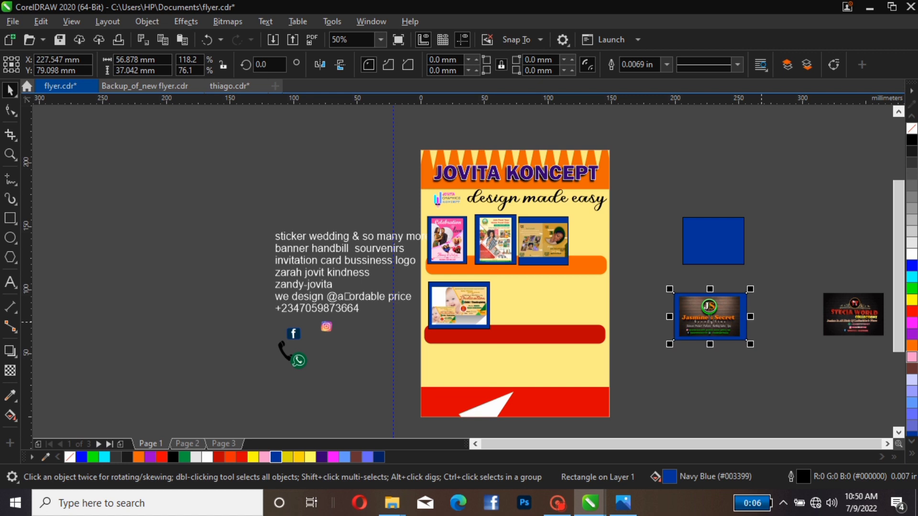
Group the Jasmine's Secret image with its blue frame and place it on the flyer beside the baby card in the second row.
drag(663, 265, 820, 329)
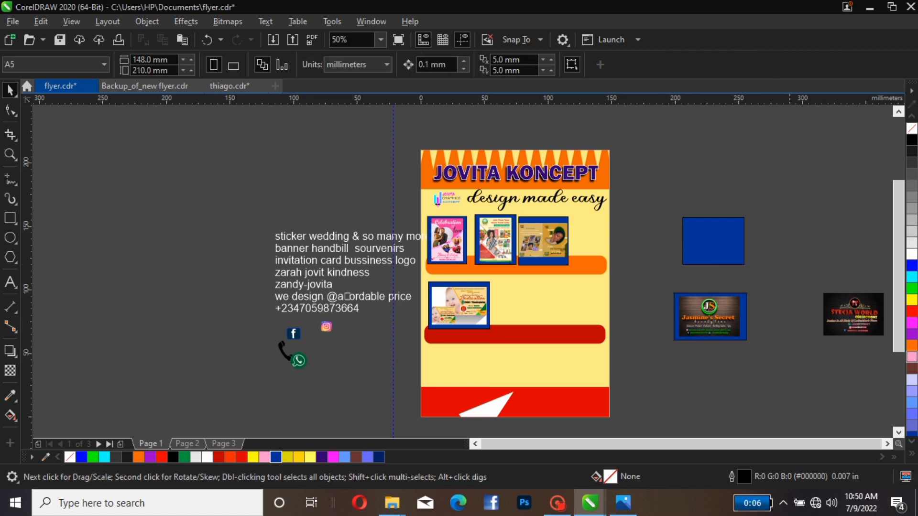
drag(683, 368, 762, 373)
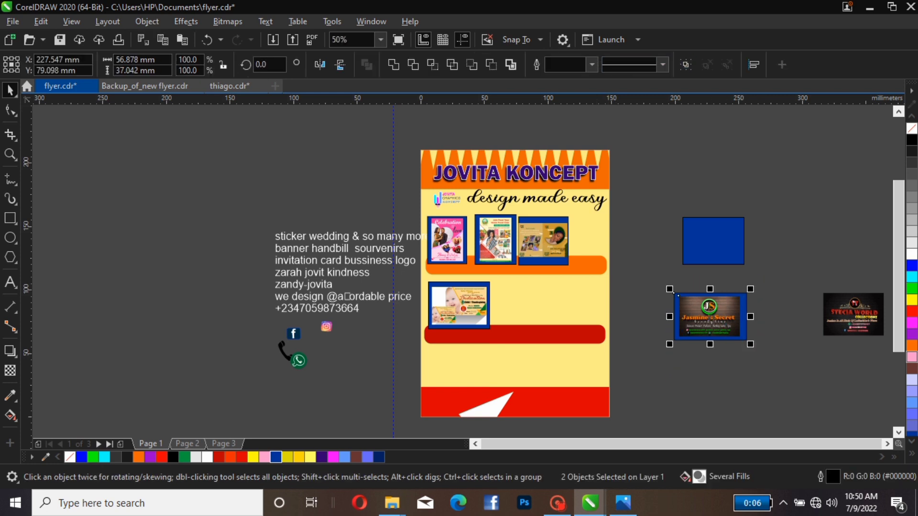
key(ctrl+g)
drag(710, 317, 493, 289)
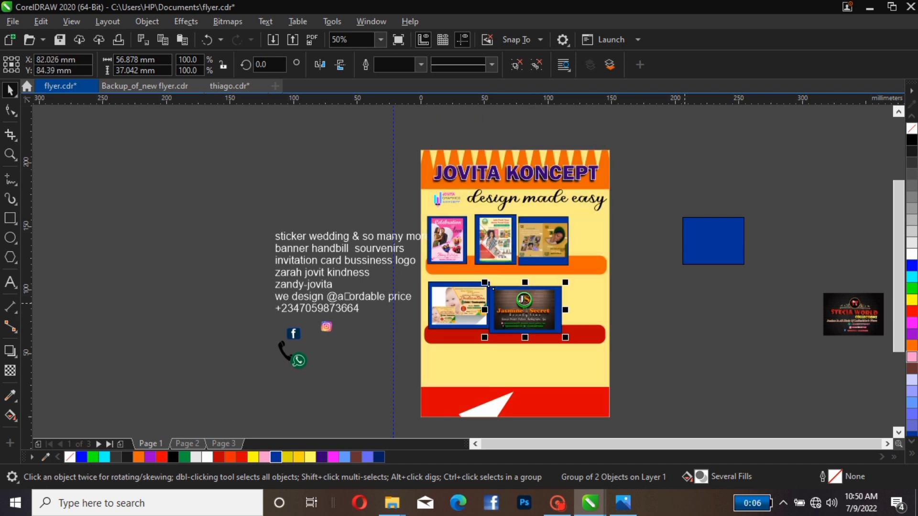
Bring the Stecia World image nearer to the spare blue rectangle and widen that rectangle to about 60 mm.
drag(854, 314, 767, 314)
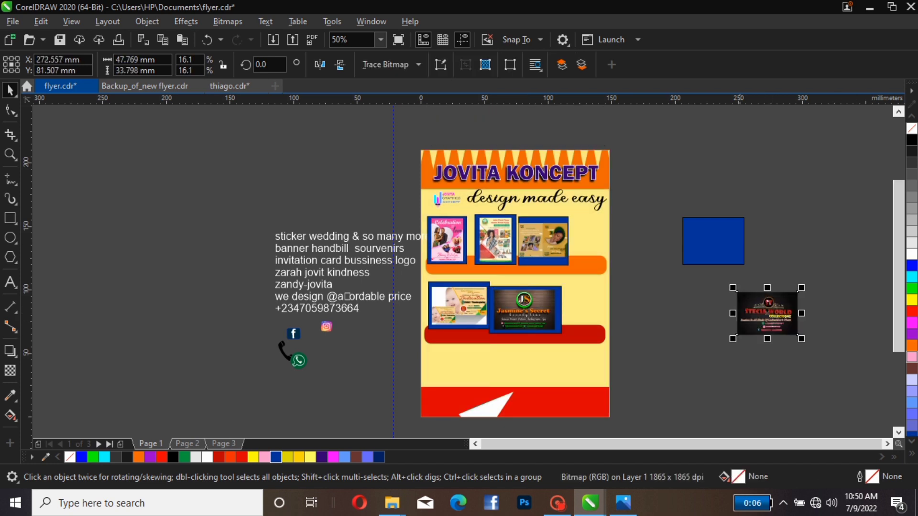
click(742, 241)
drag(744, 241, 760, 240)
click(767, 313)
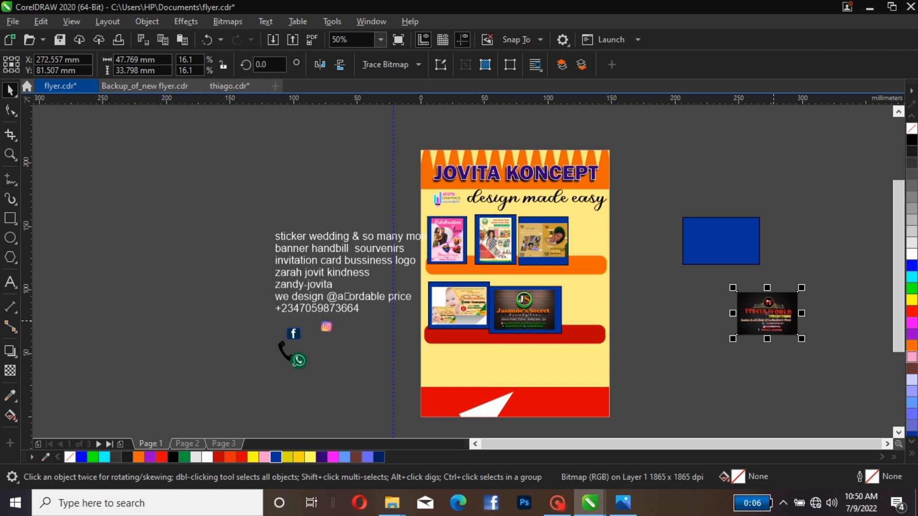
Place the Stecia World image over the spare blue rectangle and send the rectangle behind it.
drag(773, 321, 726, 255)
click(726, 255)
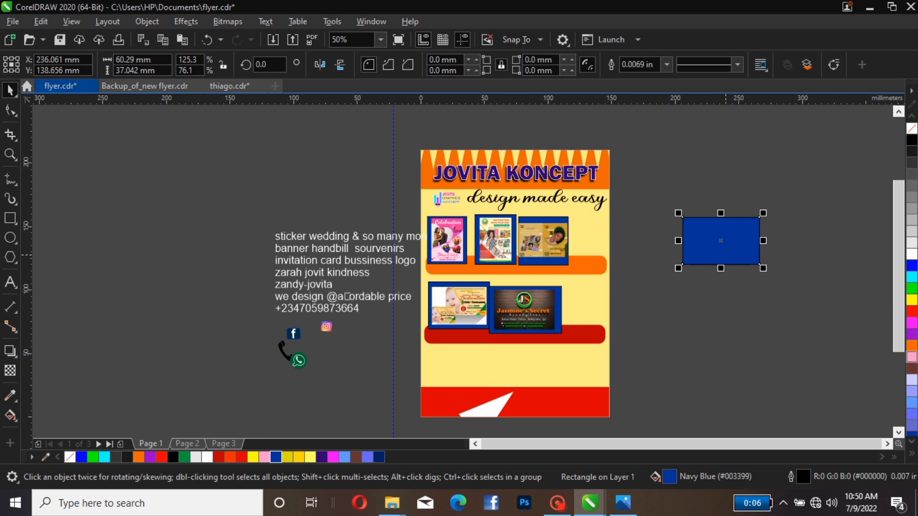
key(ctrl+End)
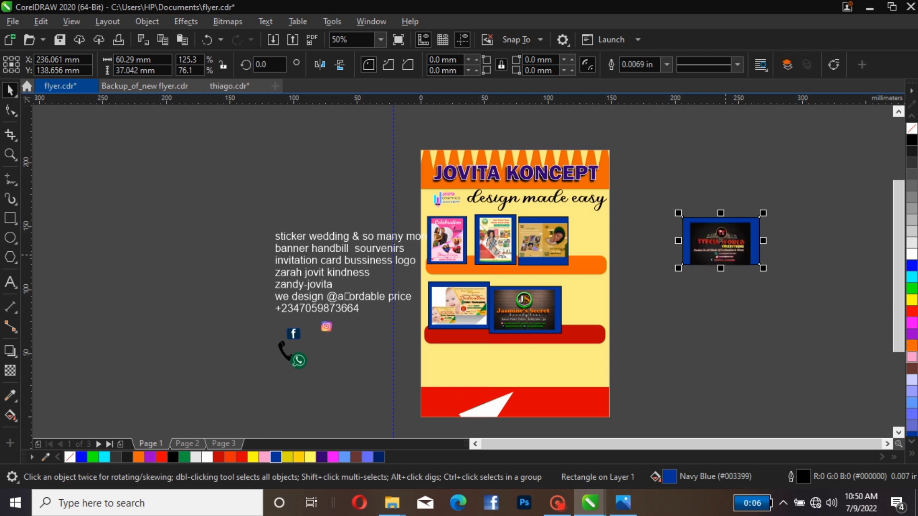
click(784, 203)
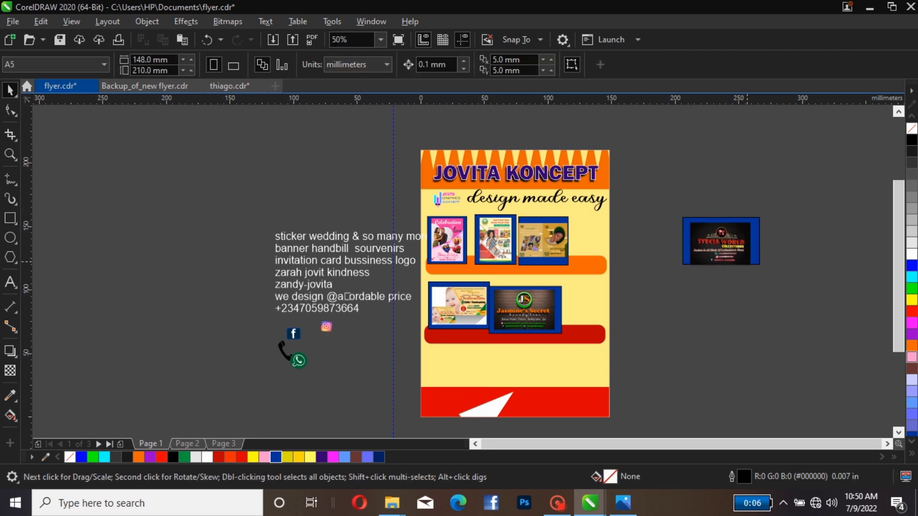
Nudge the Stecia World image upward until it is vertically centred in its blue frame.
click(740, 245)
key(Up)
key(Up)
key(Up)
key(Up)
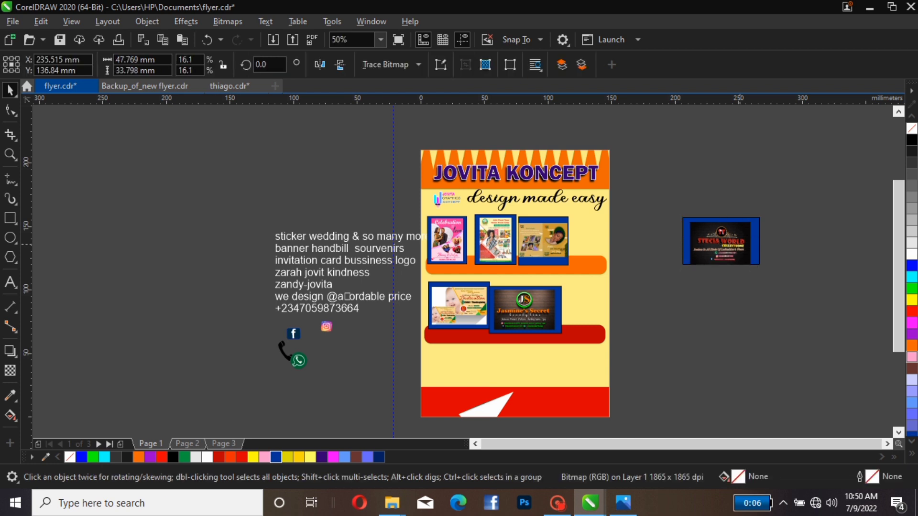
key(Up)
key(Up)
key(Up)
key(Up)
key(Up)
key(Up)
key(Up)
key(Up)
key(Up)
key(Up)
key(Up)
key(Up)
key(Up)
key(Up)
key(Up)
key(Up)
key(Up)
key(Up)
key(Up)
key(Up)
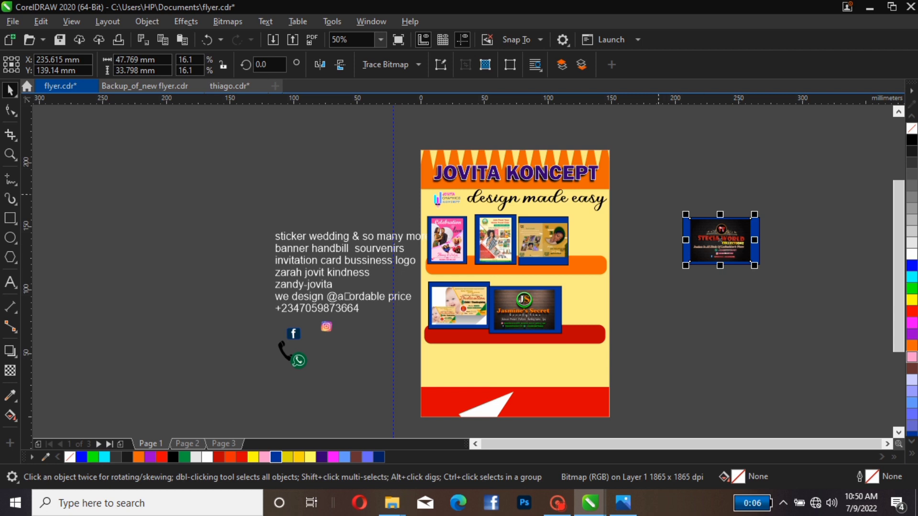
click(660, 181)
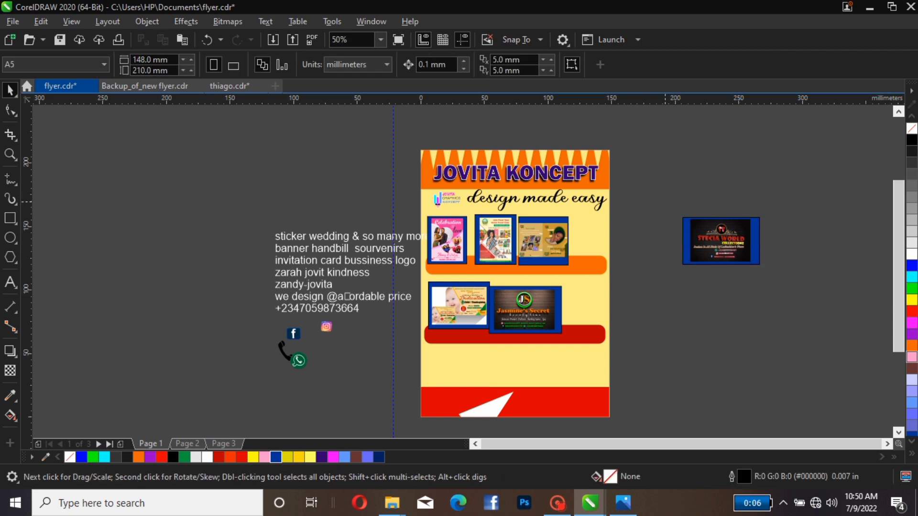
Group the Stecia World image with its blue frame and move it to the right end of the flyer's second row.
drag(664, 201, 798, 315)
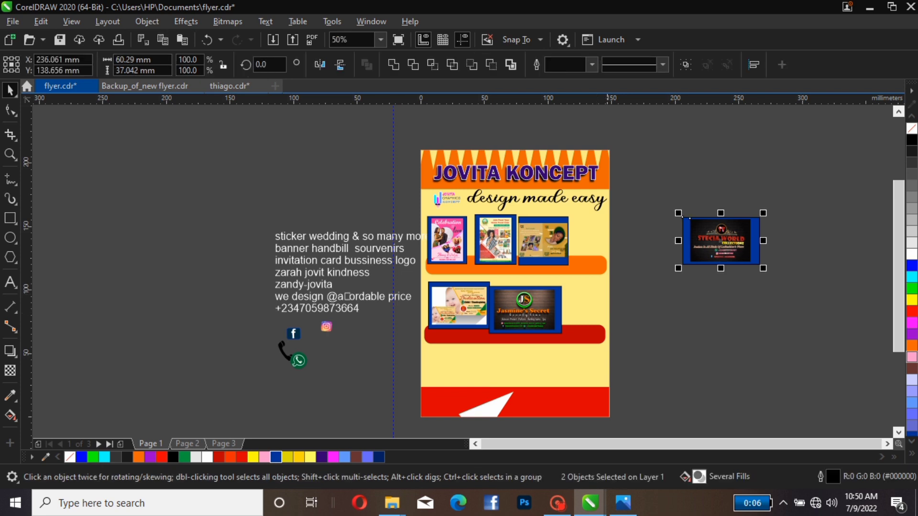
key(ctrl+g)
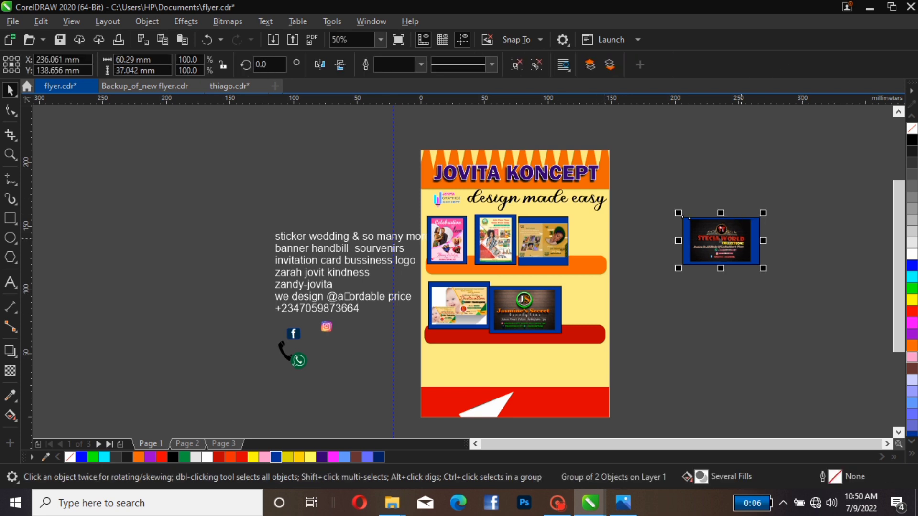
drag(689, 219, 579, 287)
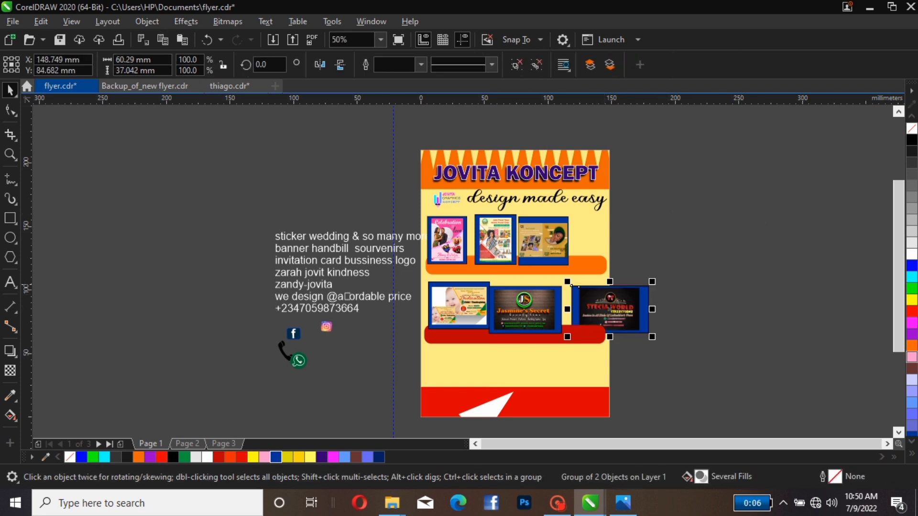
Shrink the framed baby card to about 37 mm wide and move the Jasmine's Secret and Stecia World cards up beside it.
click(546, 310)
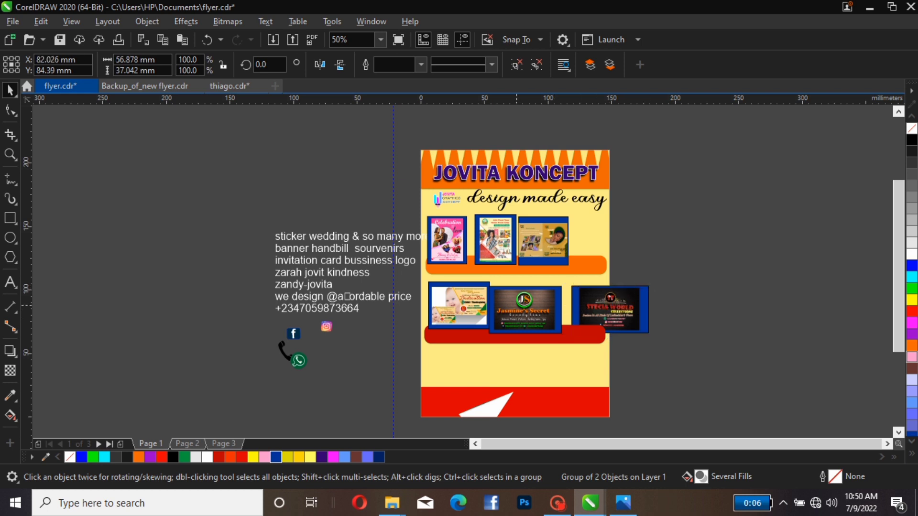
drag(534, 299, 453, 295)
click(471, 308)
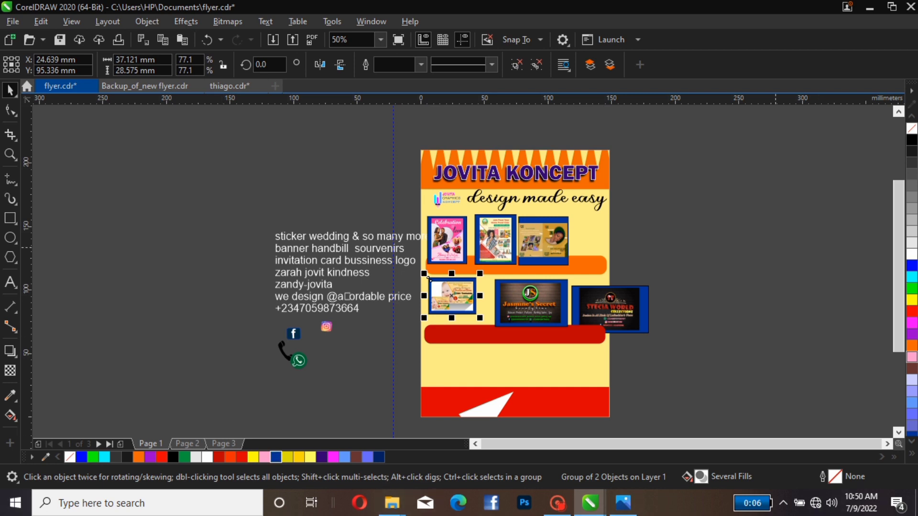
click(553, 317)
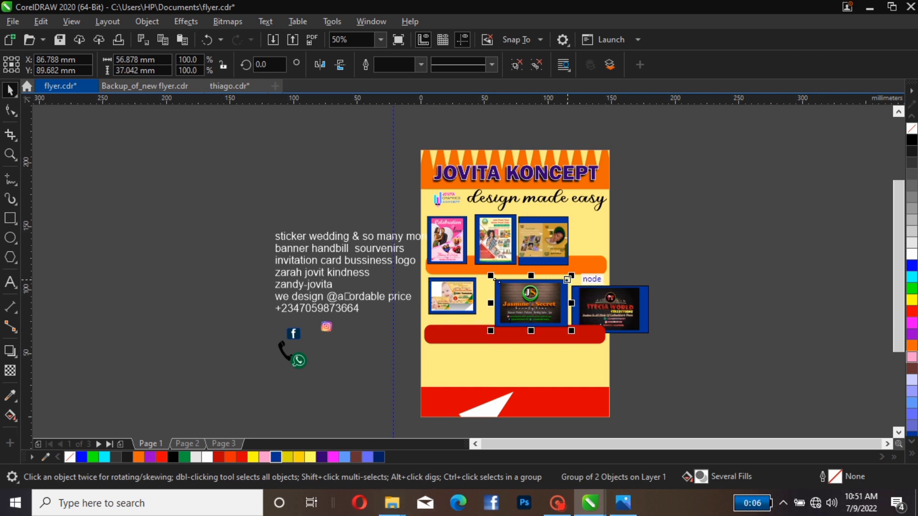
drag(495, 280, 479, 276)
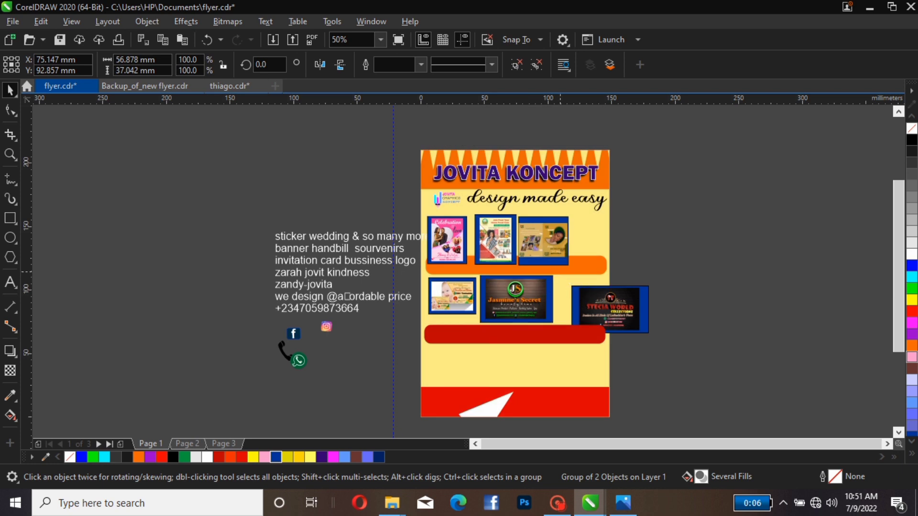
click(572, 287)
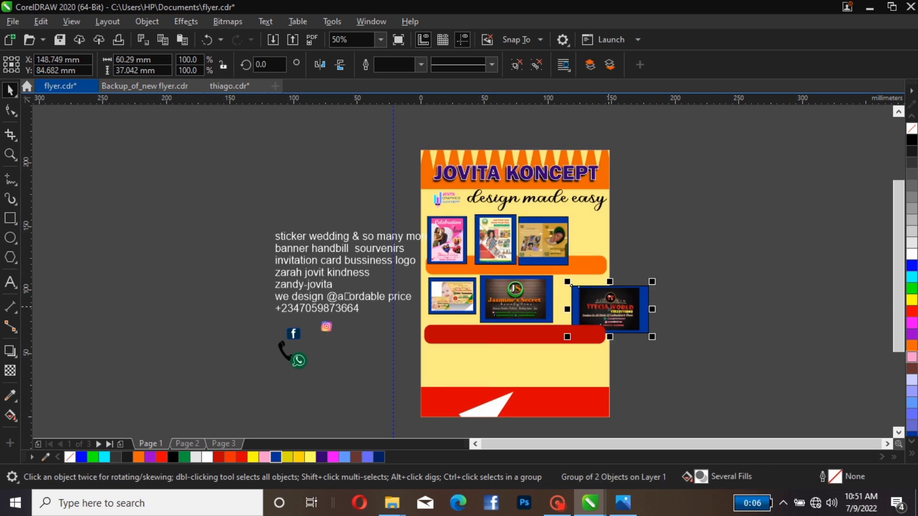
drag(572, 287, 554, 273)
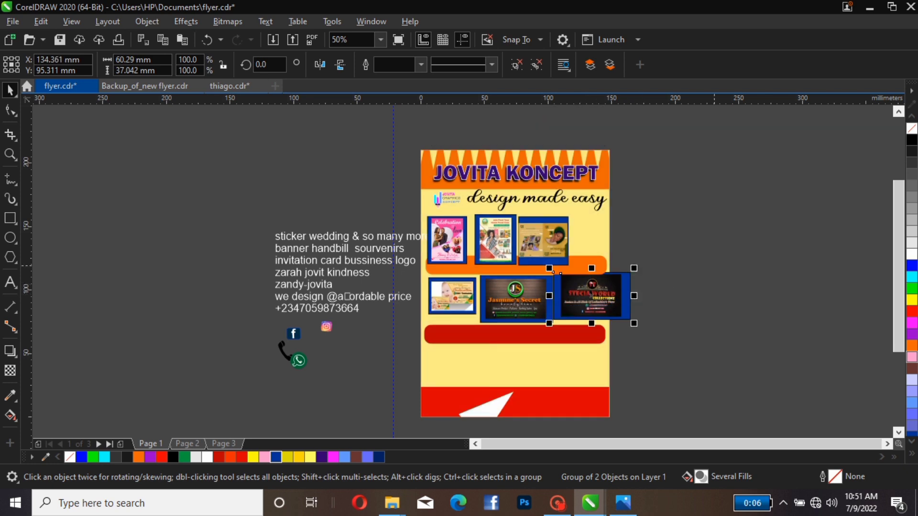
Select the three framed cards in the second row and align their centres along one horizontal line.
drag(684, 251, 420, 339)
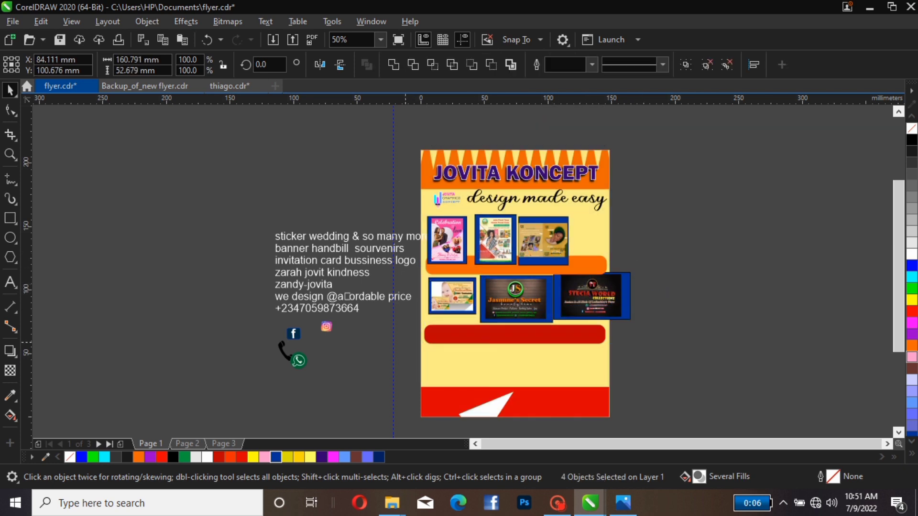
click(410, 308)
drag(649, 258, 406, 340)
key(e)
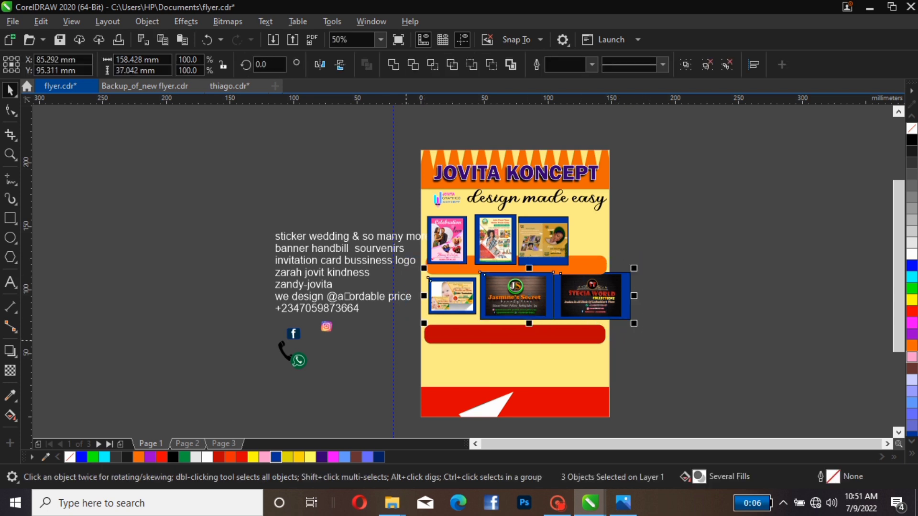
Ungroup the Stecia World card and narrow its image and frame together to about 54 mm wide.
click(620, 300)
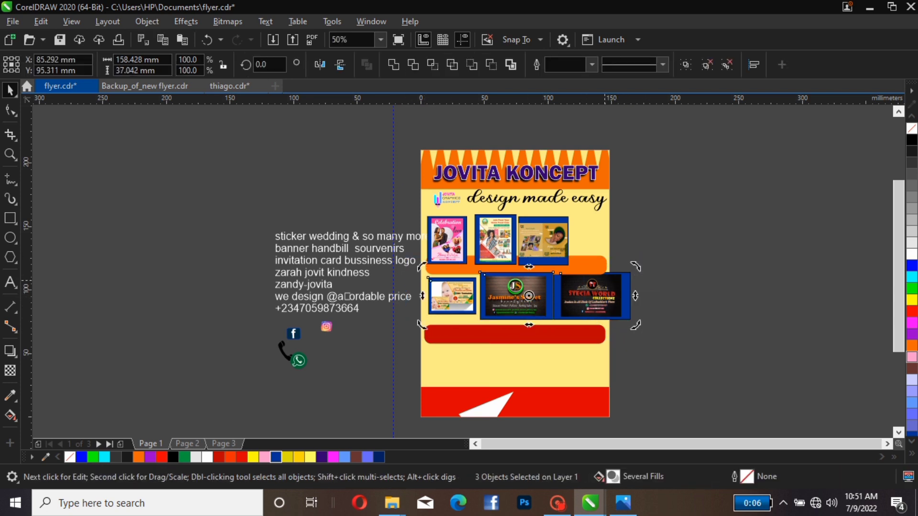
click(607, 289)
click(643, 290)
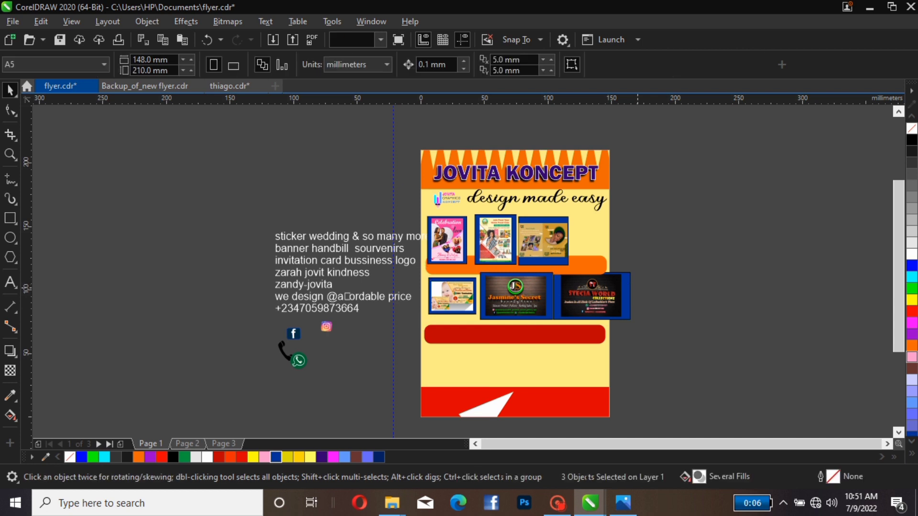
click(631, 289)
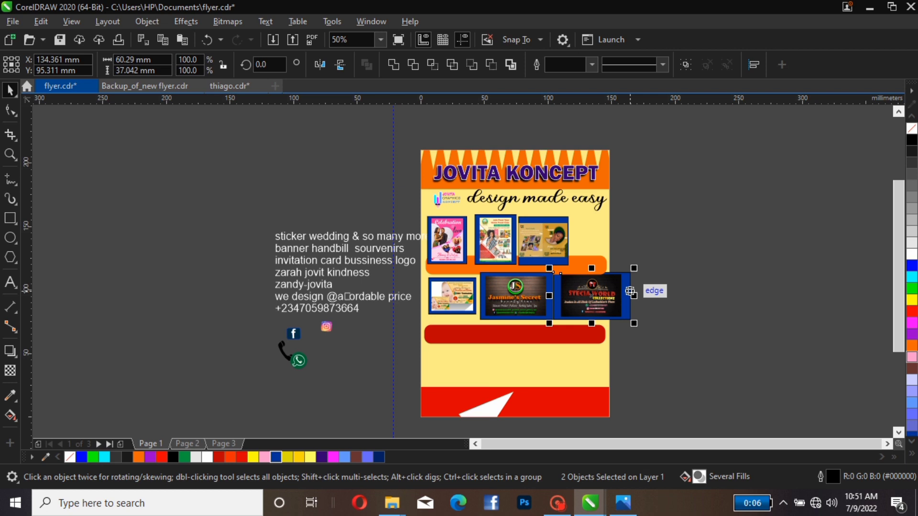
drag(630, 291, 626, 292)
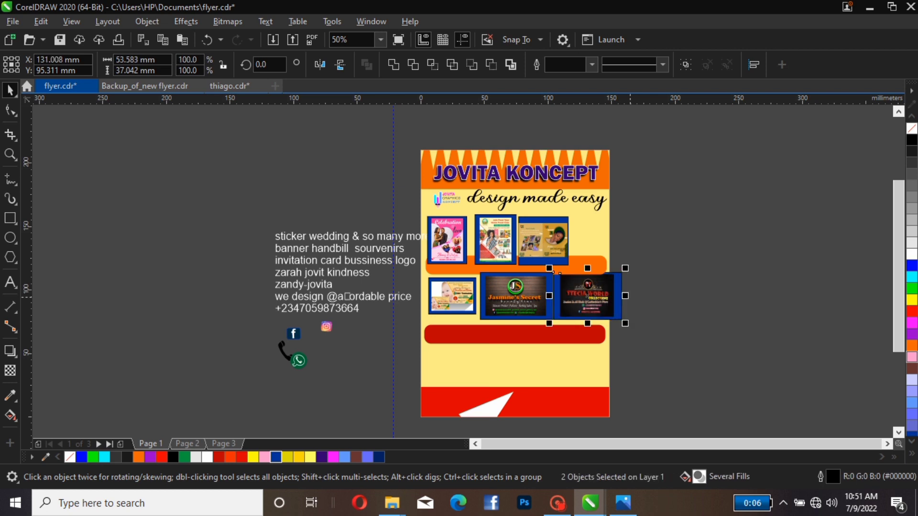
key(Escape)
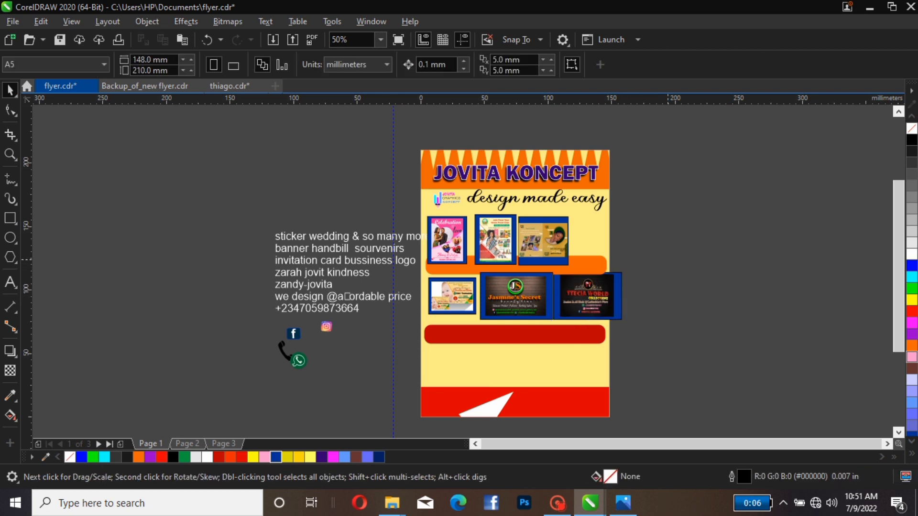
Narrow the blue rectangle behind the Stecia World image to about 48 mm and nudge it right to centre it behind the image.
click(621, 294)
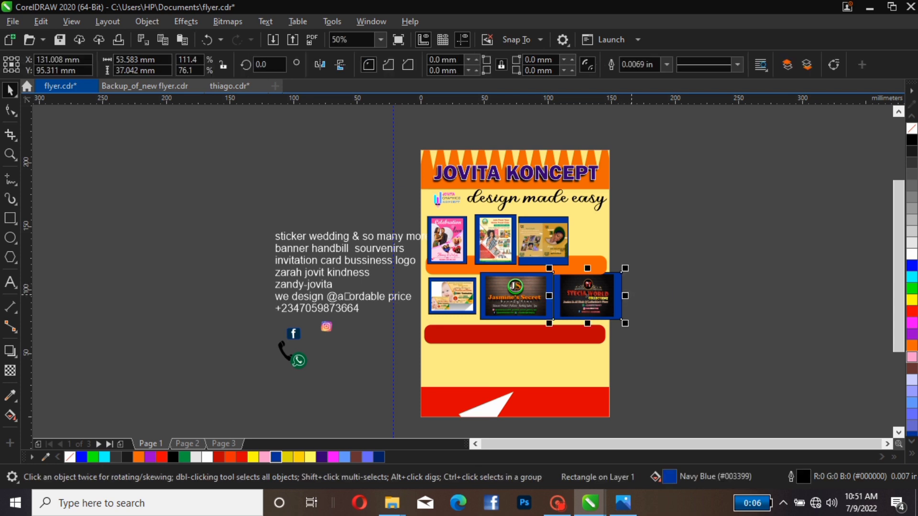
drag(625, 296, 618, 296)
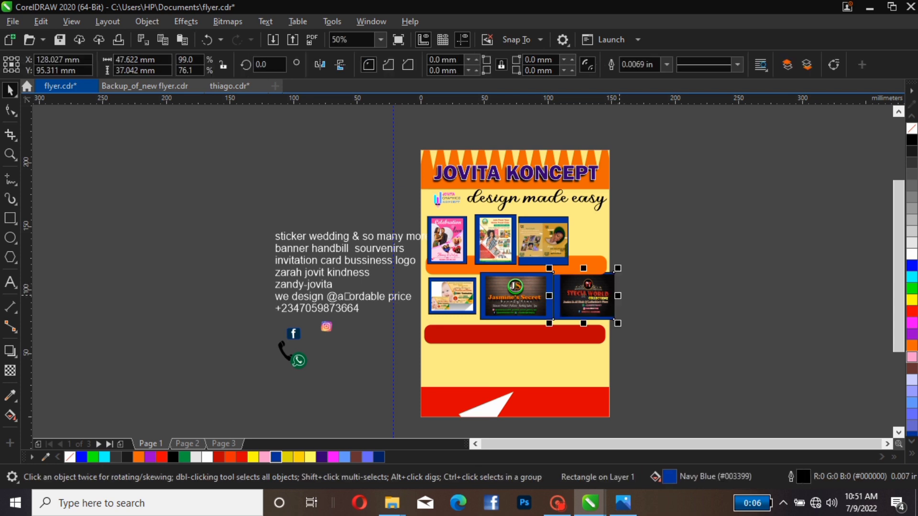
key(Right)
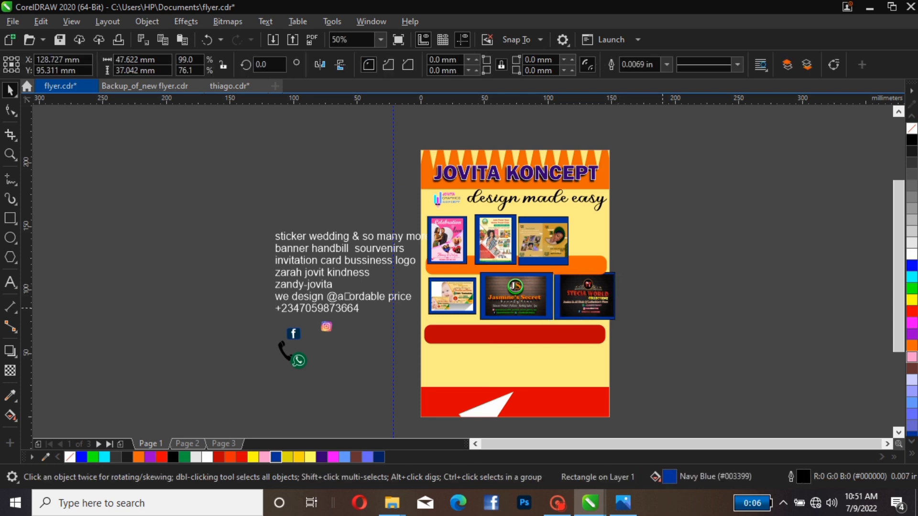
key(Right)
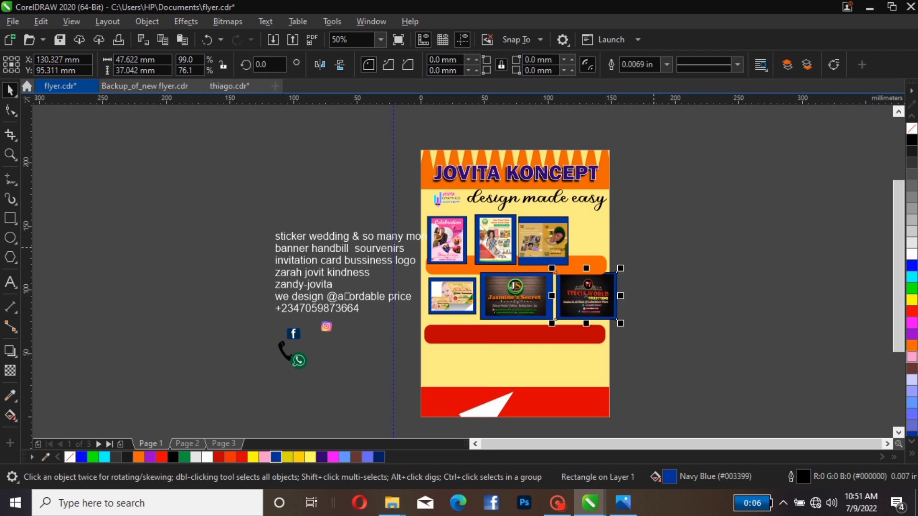
Group the Stecia World image with its blue rectangle and move the card right, partly beyond the page edge.
drag(653, 247, 555, 332)
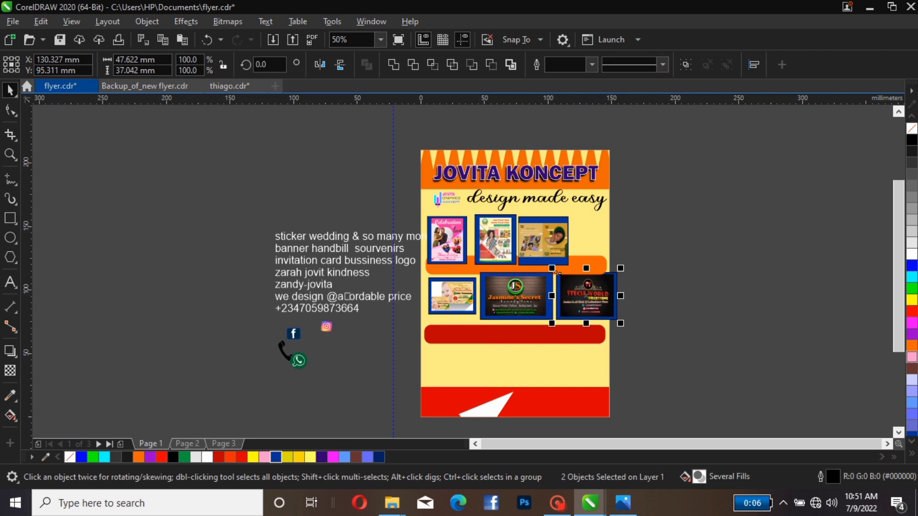
key(ctrl+g)
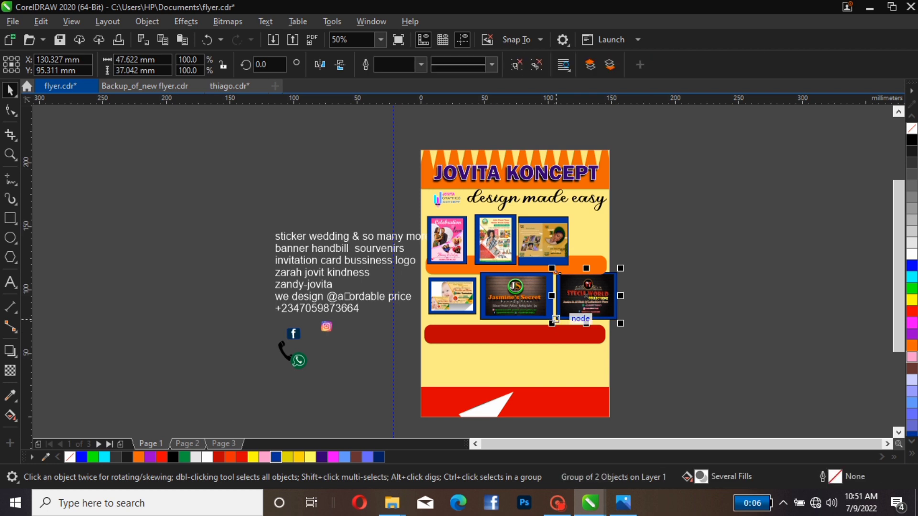
drag(556, 272, 584, 269)
Ungroup the Jasmine's Secret card, narrow its blue rectangle to about 52 mm and nudge it right to centre it behind the image.
double_click(516, 296)
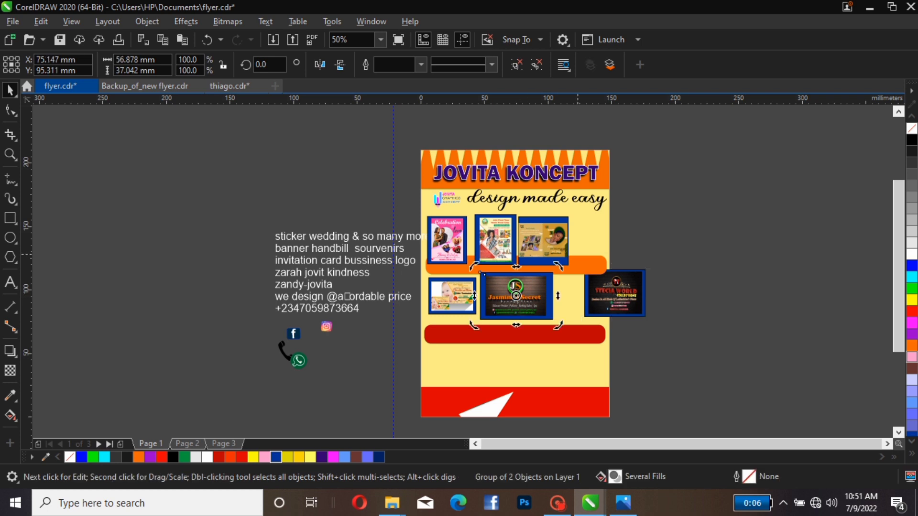
key(ctrl+u)
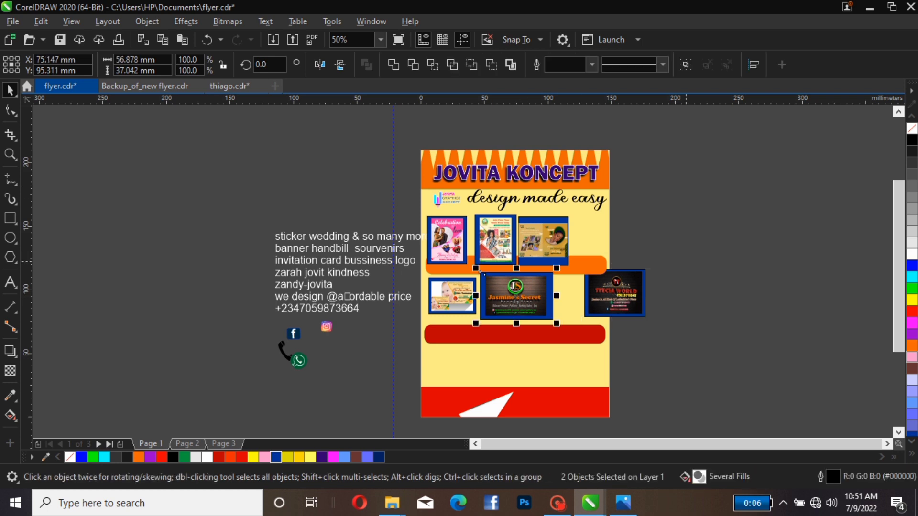
click(571, 295)
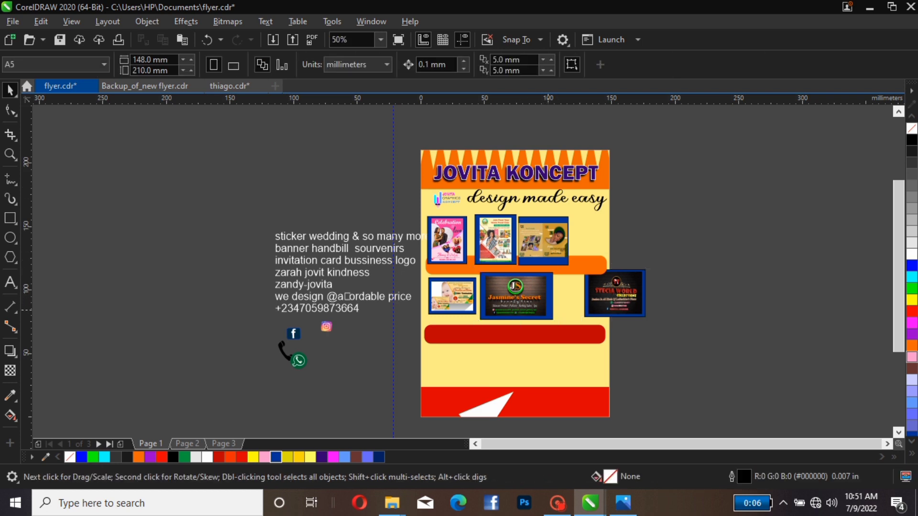
click(549, 311)
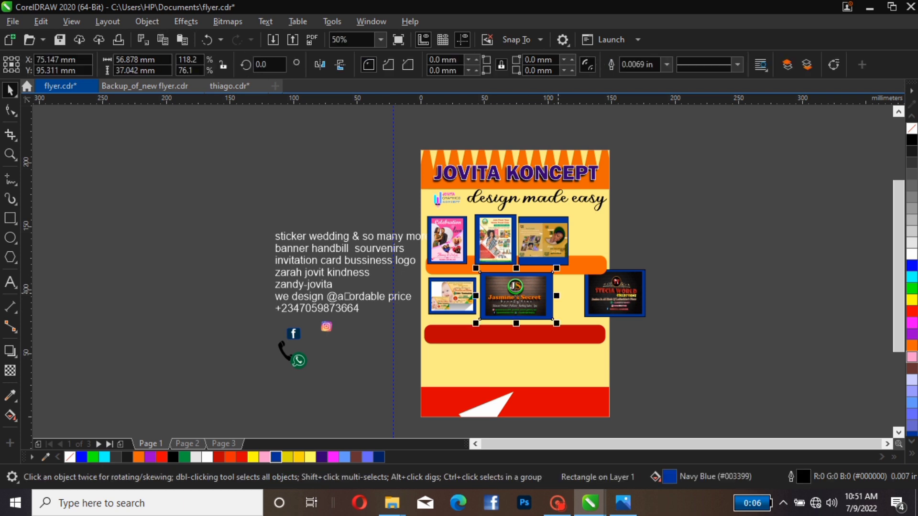
drag(556, 296, 550, 296)
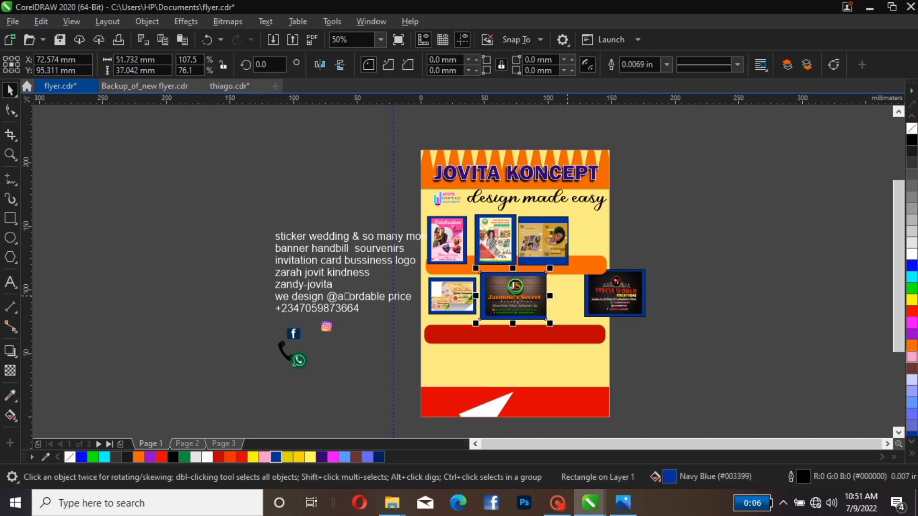
key(Right)
key(Right)
key(Right)
key(Right)
key(Right)
key(Right)
key(Right)
key(Right)
key(Right)
key(Right)
key(Right)
key(Right)
key(Right)
key(Right)
key(Right)
key(Right)
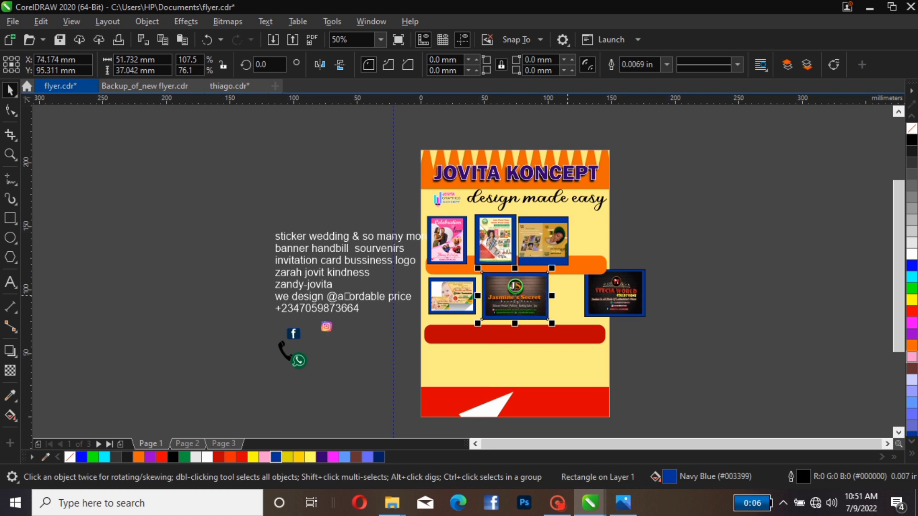
Move the Stecia World card off the page's right side and group the Jasmine's Secret image with its blue rectangle.
drag(603, 289, 629, 322)
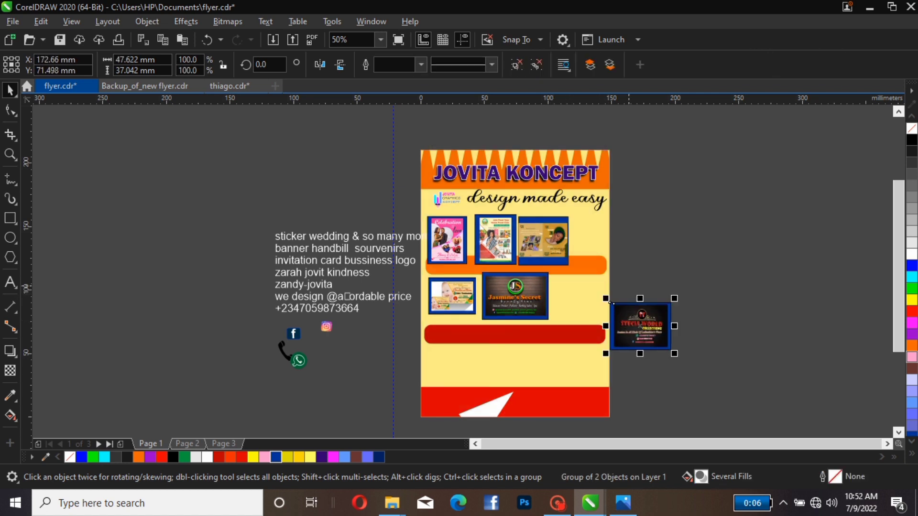
drag(625, 255, 457, 340)
key(ctrl+u)
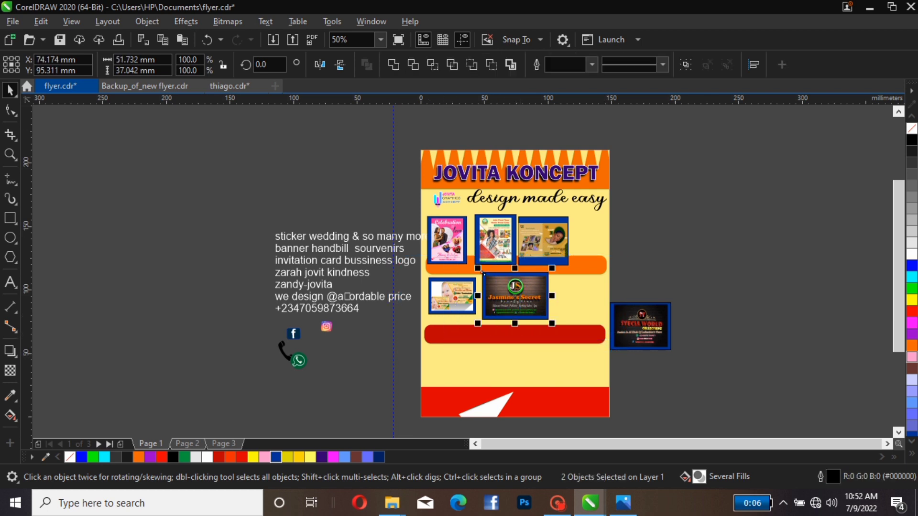
key(ctrl+g)
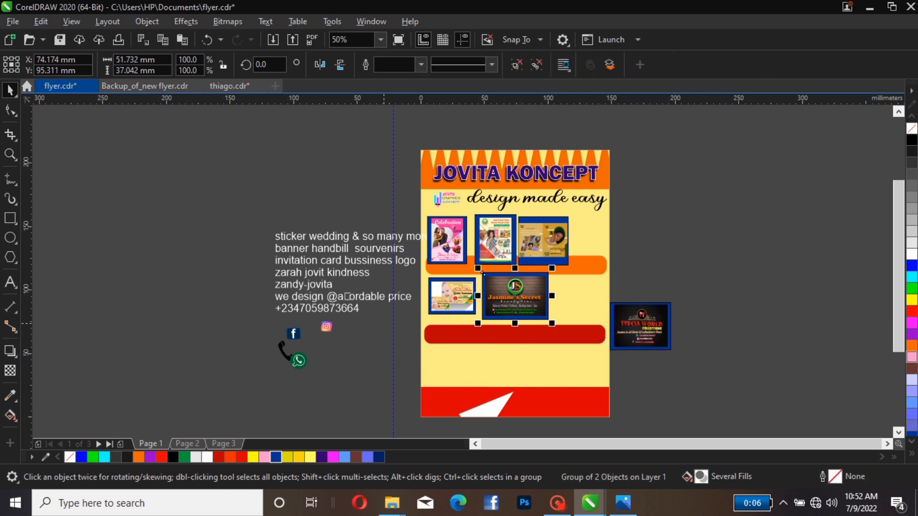
Move the Stecia World card back into the second row and scale the Jasmine's Secret card to about 49 mm wide.
click(610, 303)
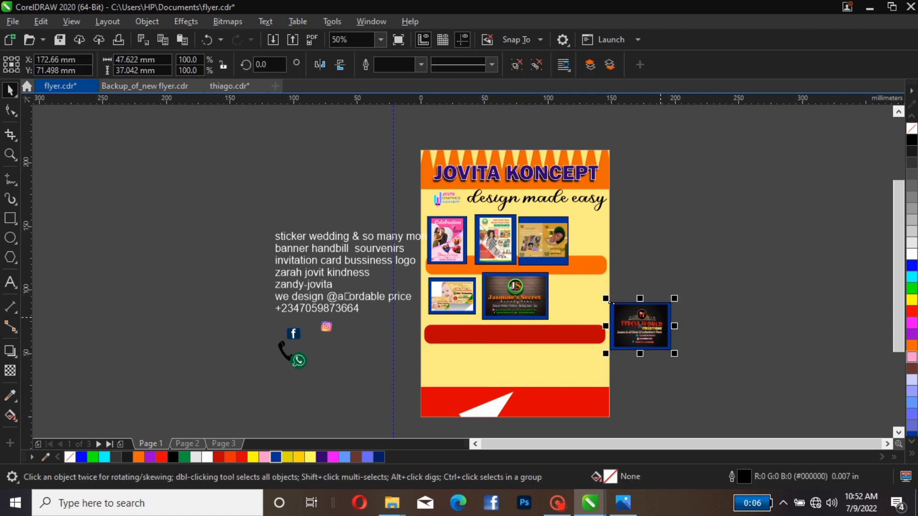
drag(622, 315, 559, 282)
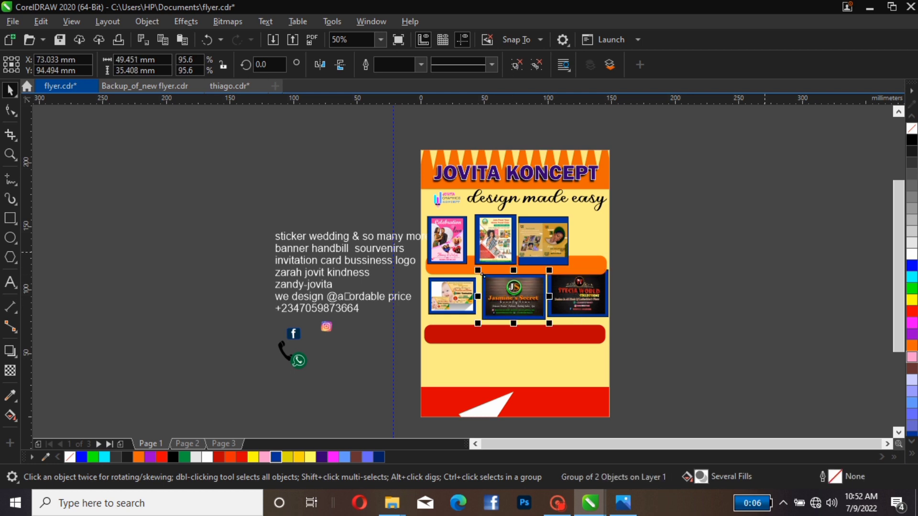
key(Escape)
drag(642, 264, 409, 344)
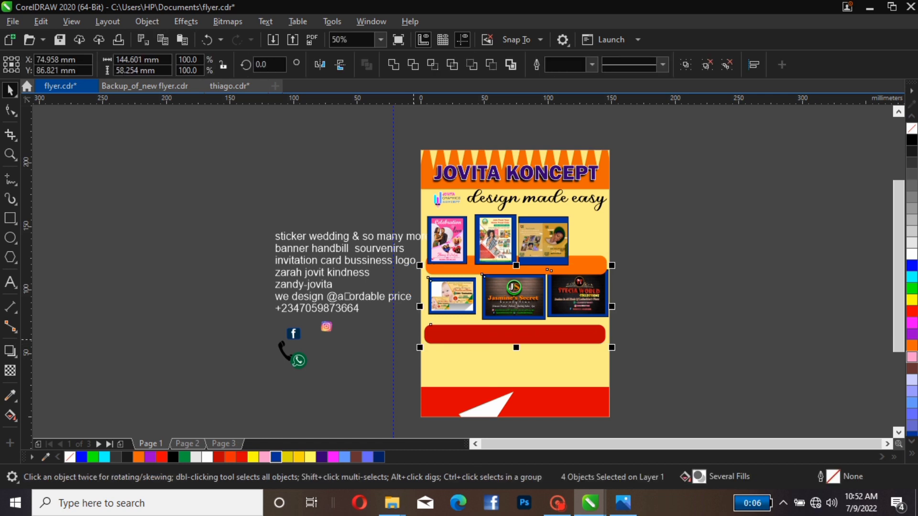
key(c)
key(ctrl+z)
Align the three second-row cards along one horizontal line and move them down together to the red bar.
drag(635, 256, 416, 333)
key(c)
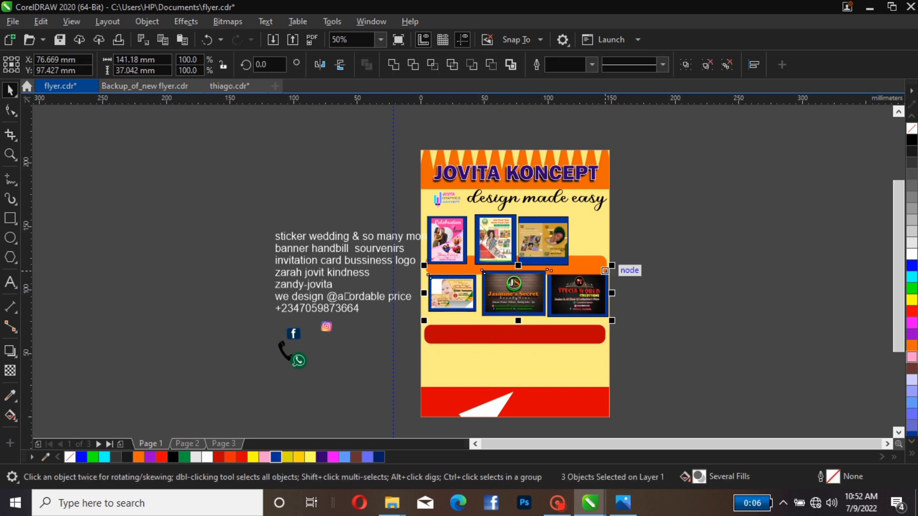
drag(514, 292, 511, 301)
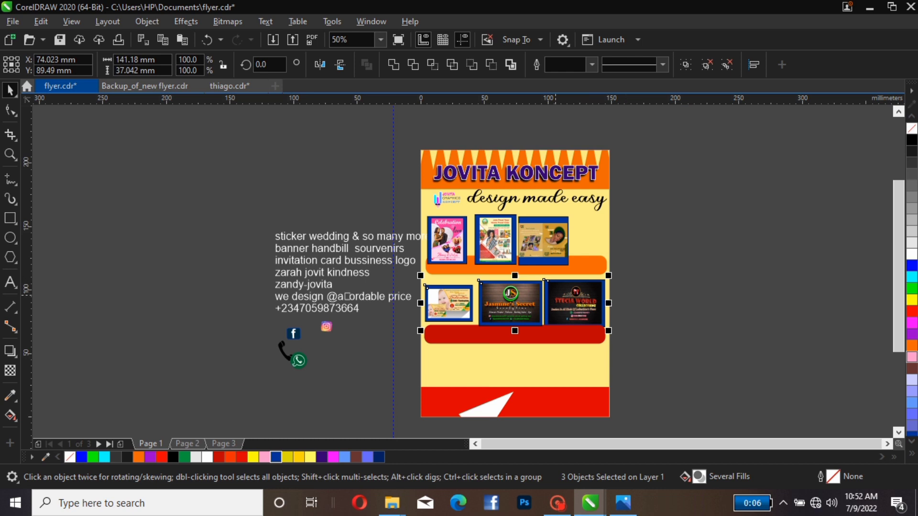
key(Escape)
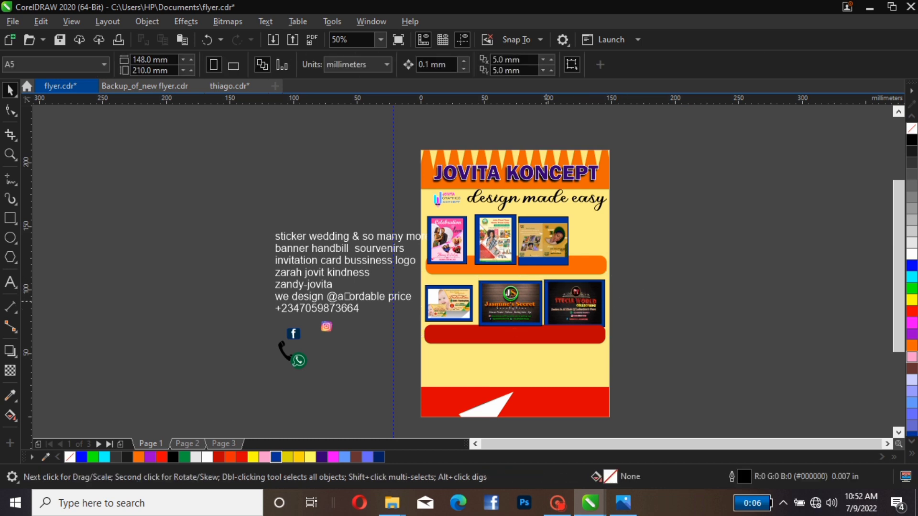
Enlarge the Stecia World card proportionally to about 51 mm wide and shift it slightly left within the page.
click(543, 283)
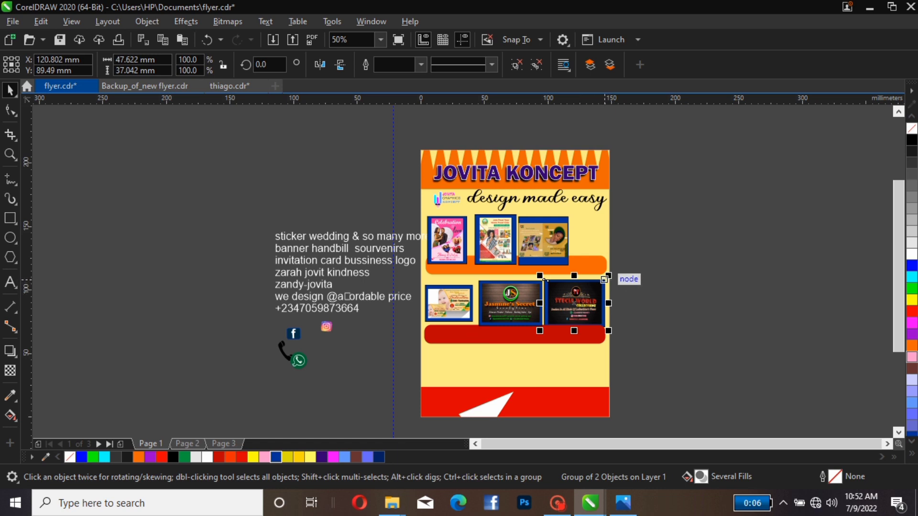
drag(609, 276, 612, 250)
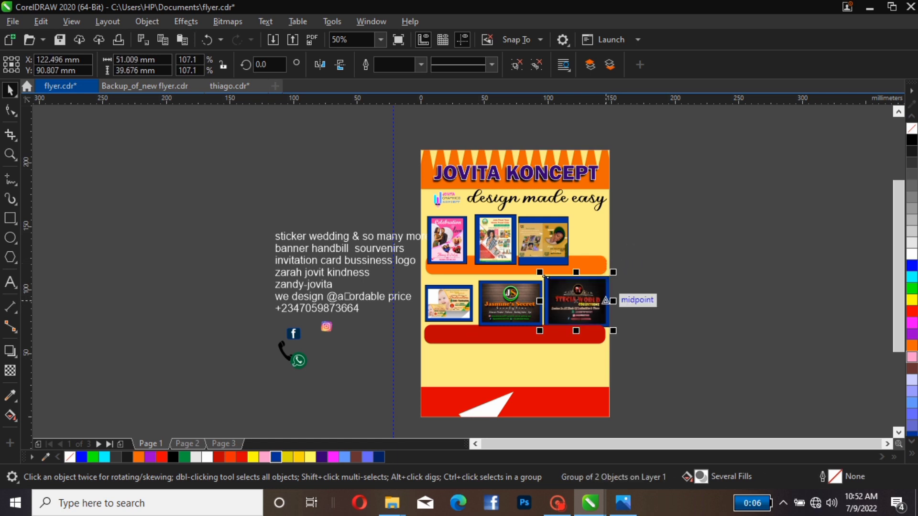
drag(606, 300, 604, 305)
Nudge the Jasmine's Secret card left until it sits close to the baby card.
click(481, 283)
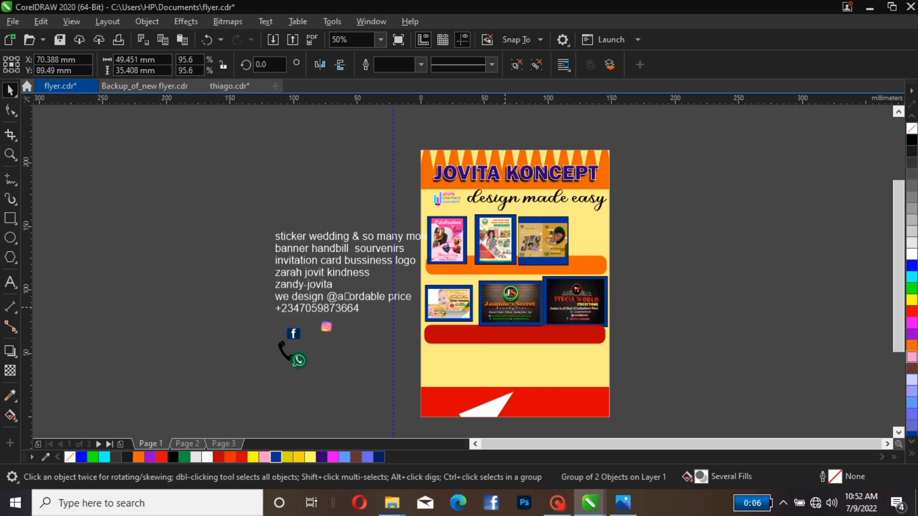
key(Left)
key(Left)
key(Left)
key(Left)
key(Left)
key(Left)
key(Left)
key(Left)
key(Left)
key(Left)
key(Left)
key(Left)
key(Left)
key(Left)
key(Left)
key(Left)
key(Left)
key(Left)
key(Left)
key(Left)
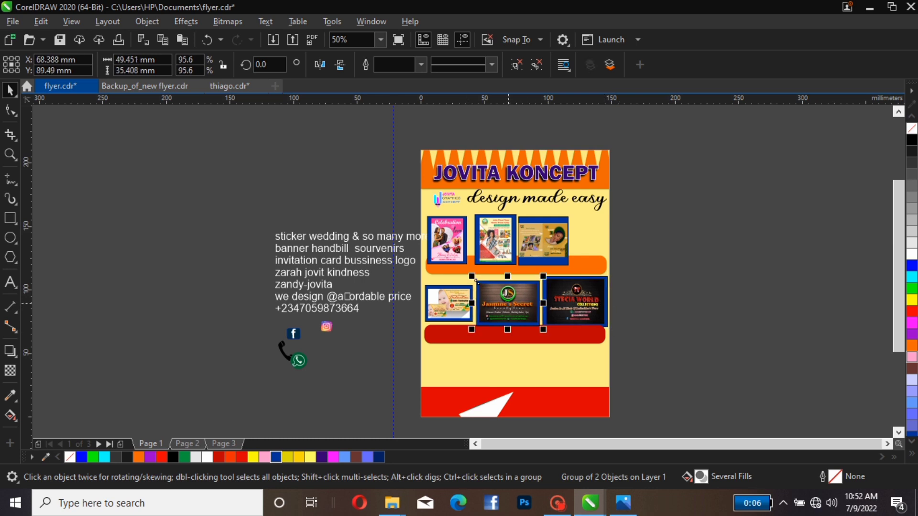
key(Left)
key(Left)
key(Left)
key(Left)
key(Left)
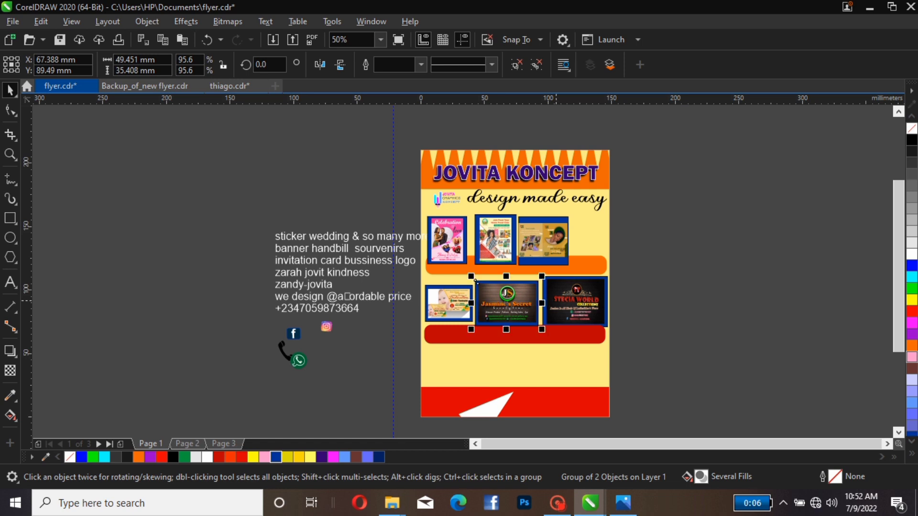
Nudge the Stecia World card left towards the Jasmine's Secret card and raise it by 0.1 mm.
click(583, 303)
key(Left)
key(Left)
key(Left)
key(Left)
key(Left)
key(Left)
key(Left)
key(Left)
key(Left)
key(Left)
key(Left)
key(Left)
key(Left)
key(Left)
key(Left)
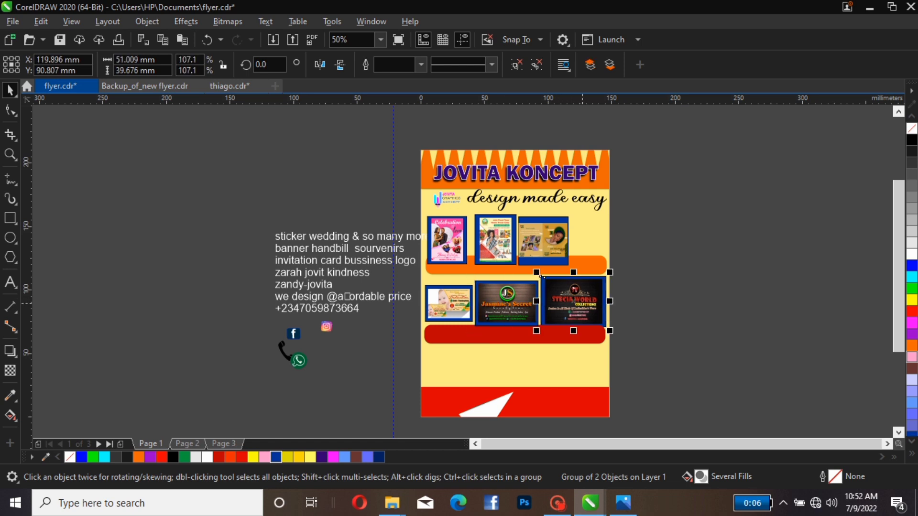
key(Left)
key(Up)
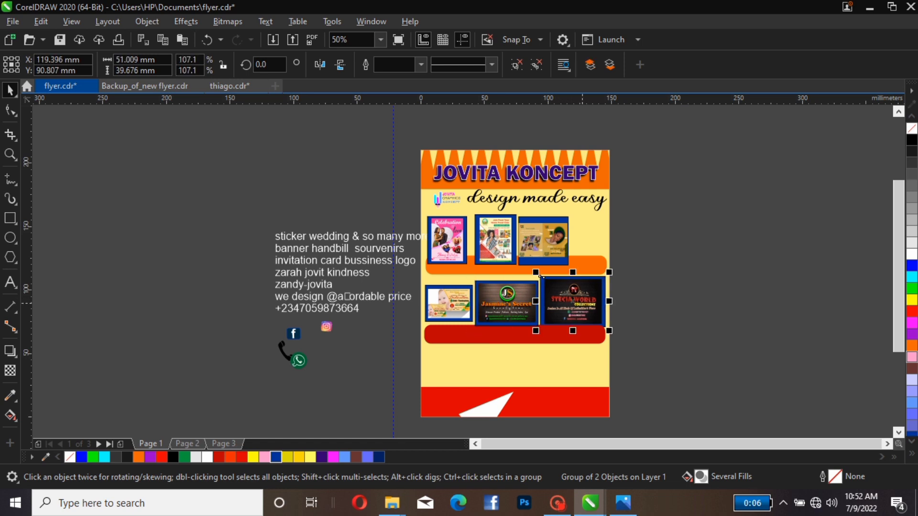
key(Left)
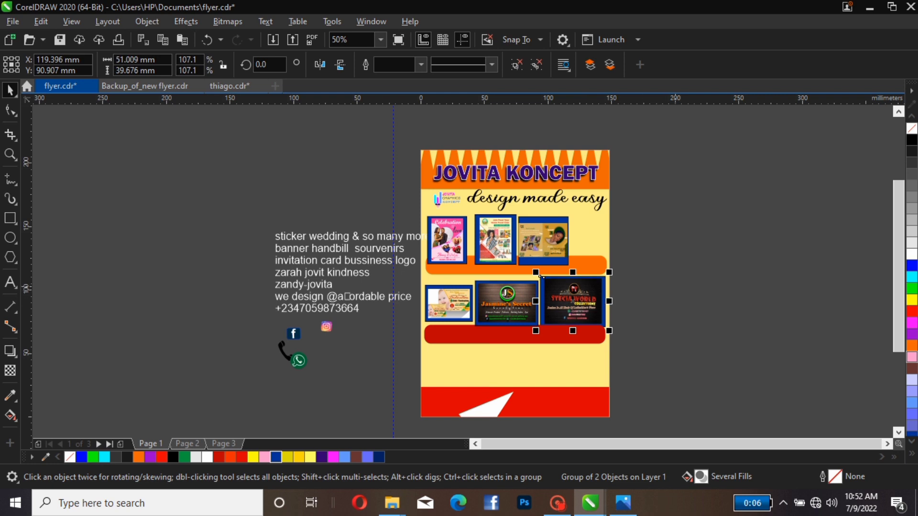
key(Escape)
Select the second-row cards together with the red bar and nudge them slightly down.
click(518, 219)
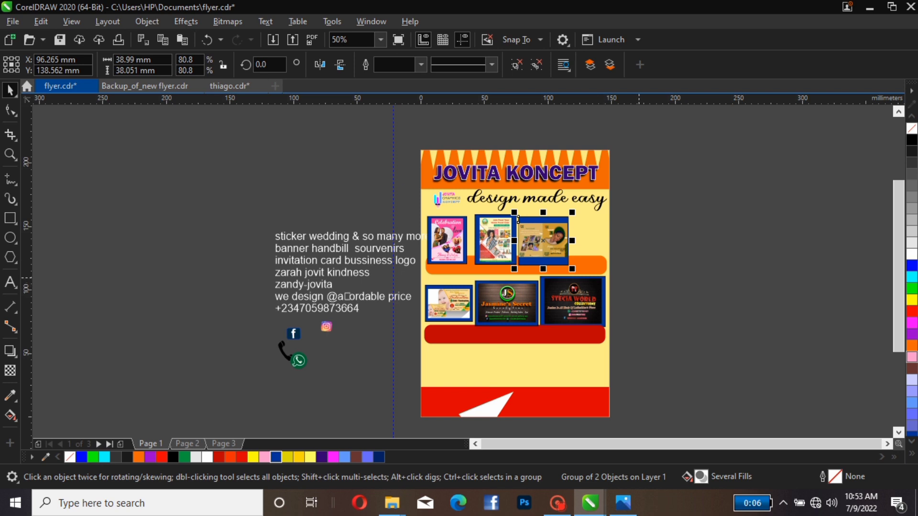
drag(645, 268, 389, 376)
key(Down)
key(Down)
key(Down)
key(Down)
key(Down)
key(Down)
key(Down)
key(Down)
key(Down)
key(Down)
key(Down)
key(Down)
key(Down)
key(Down)
key(Down)
key(Down)
key(Down)
key(Down)
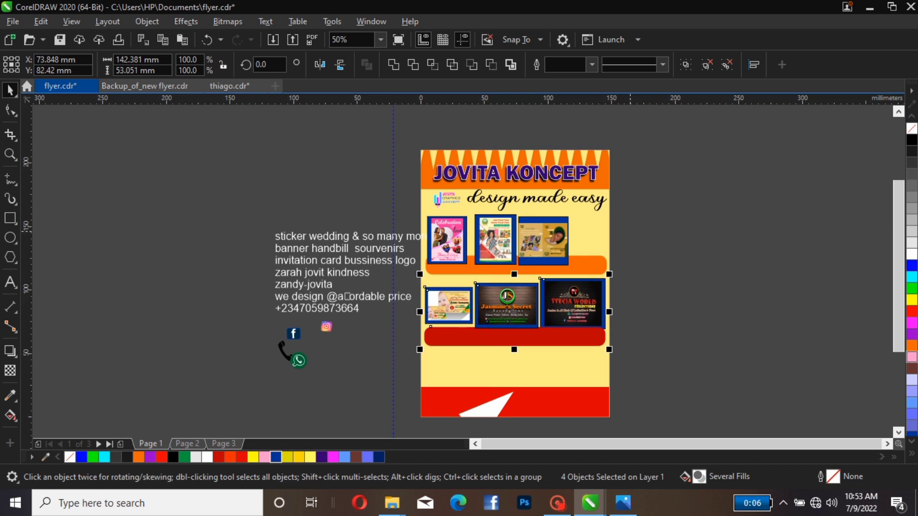
Select the first-row cards together with the orange bar and nudge them down about 2.4 mm.
drag(406, 203, 623, 285)
key(Down)
key(Down)
key(Down)
key(Down)
key(Down)
key(Down)
key(Down)
key(Down)
key(Down)
key(Down)
key(Down)
key(Down)
key(Down)
key(Down)
key(Down)
key(Down)
key(Down)
key(Down)
key(Down)
key(Down)
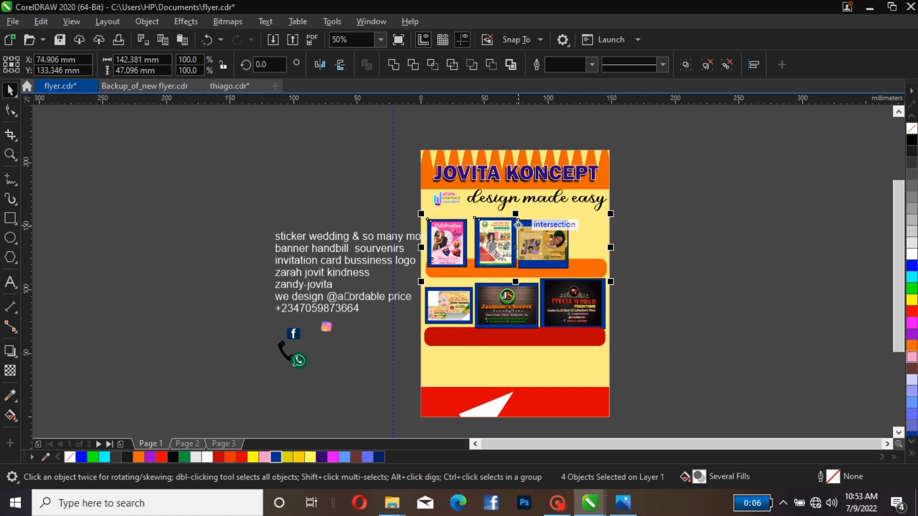
Move the brown photo card and the green-and-white flyer to the right to open space in the first row.
key(Escape)
drag(543, 242, 568, 242)
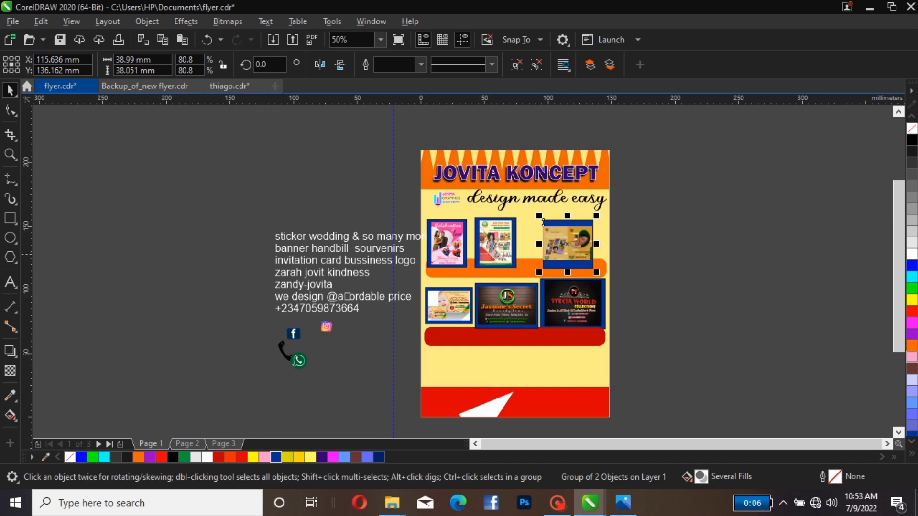
drag(496, 240, 533, 244)
Raise the pink Celebration card above the orange bar and enlarge it proportionally.
drag(456, 242, 457, 235)
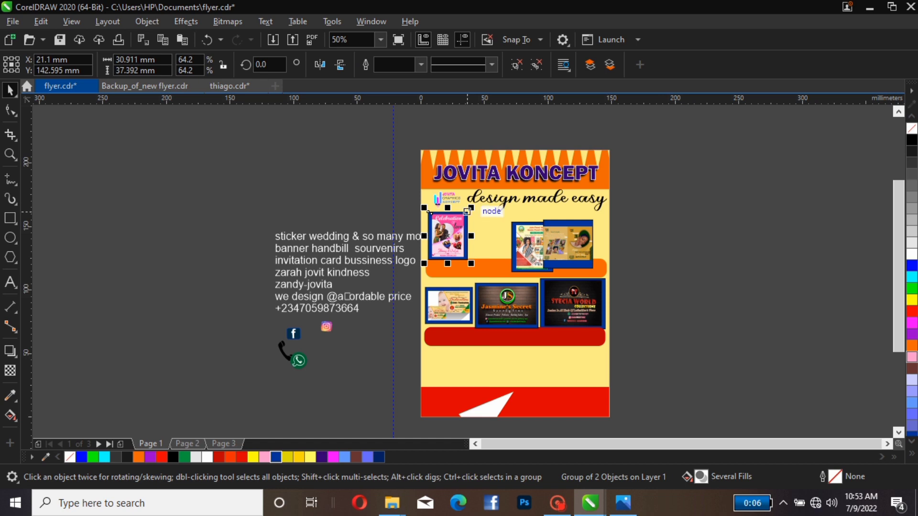
drag(468, 210, 471, 201)
click(478, 209)
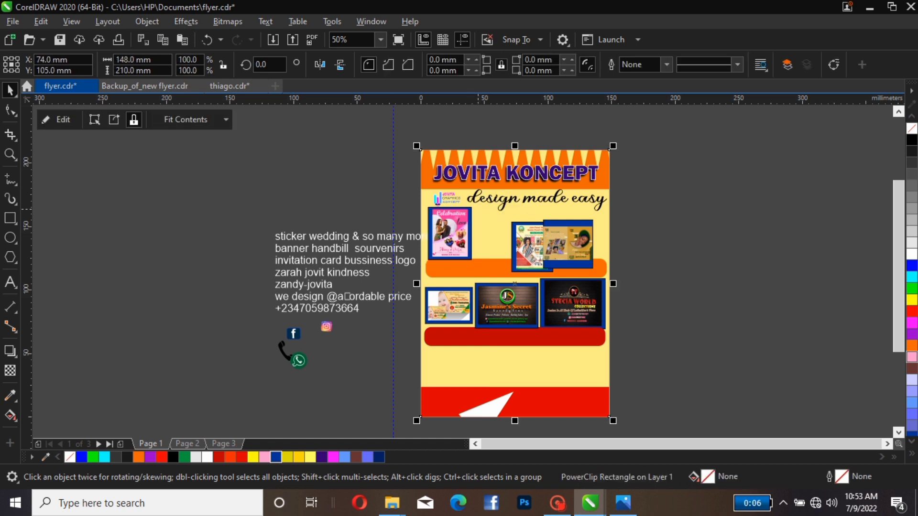
Place the green-and-white flyer beside the Celebration card at about 30 mm wide and shrink the brown photo card to about 27 mm wide.
click(534, 253)
mouse_move(532, 247)
mouse_down()
mouse_move(502, 237)
mouse_move(525, 263)
mouse_up()
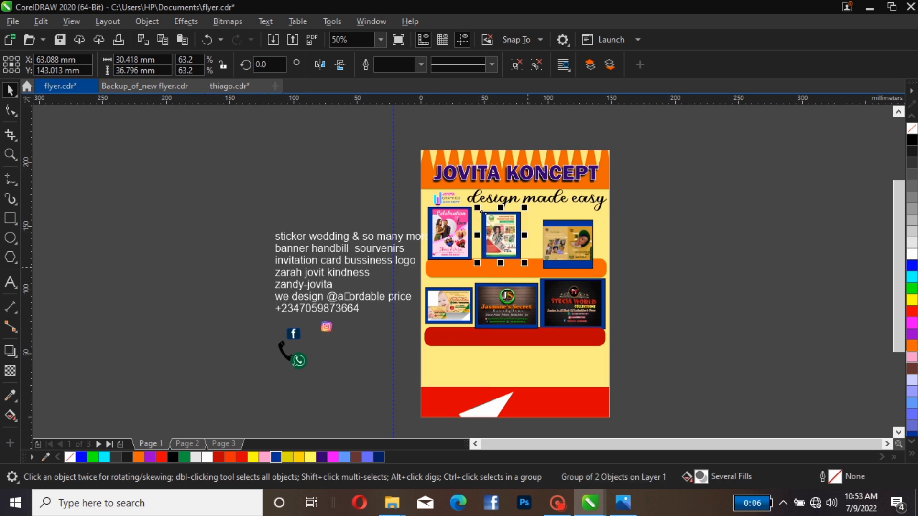
click(592, 260)
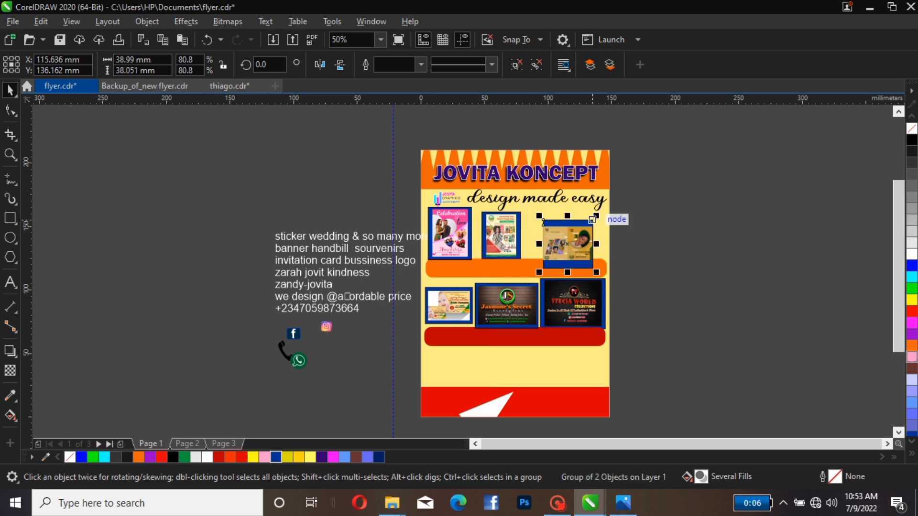
mouse_move(592, 220)
mouse_down()
mouse_move(564, 247)
mouse_move(564, 227)
mouse_move(584, 216)
mouse_up()
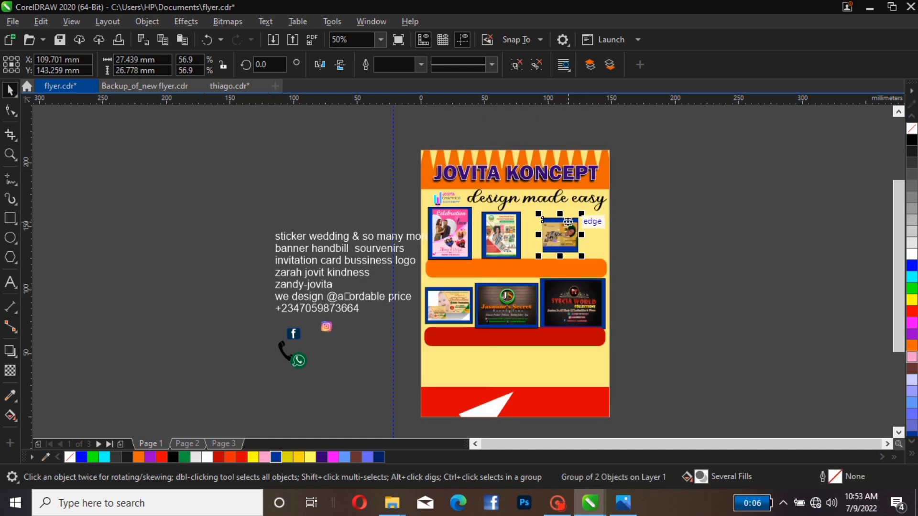
click(561, 234)
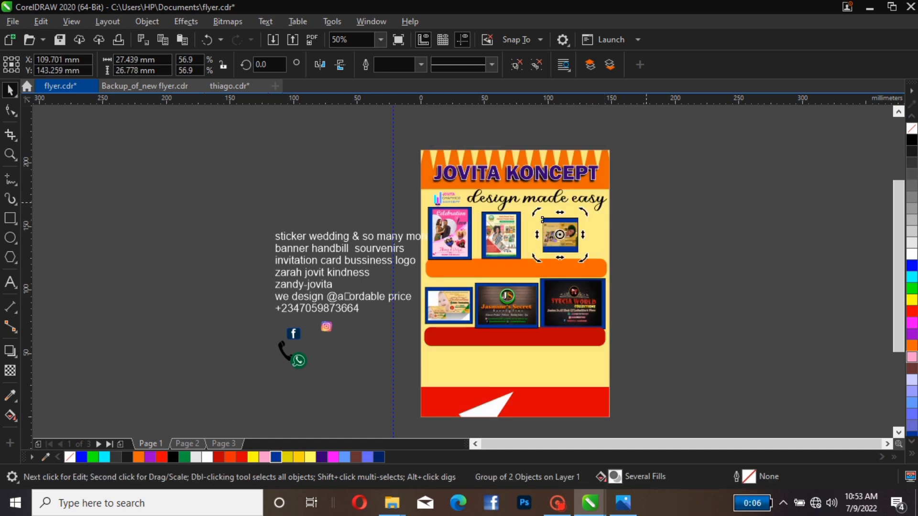
click(617, 210)
drag(378, 202, 594, 253)
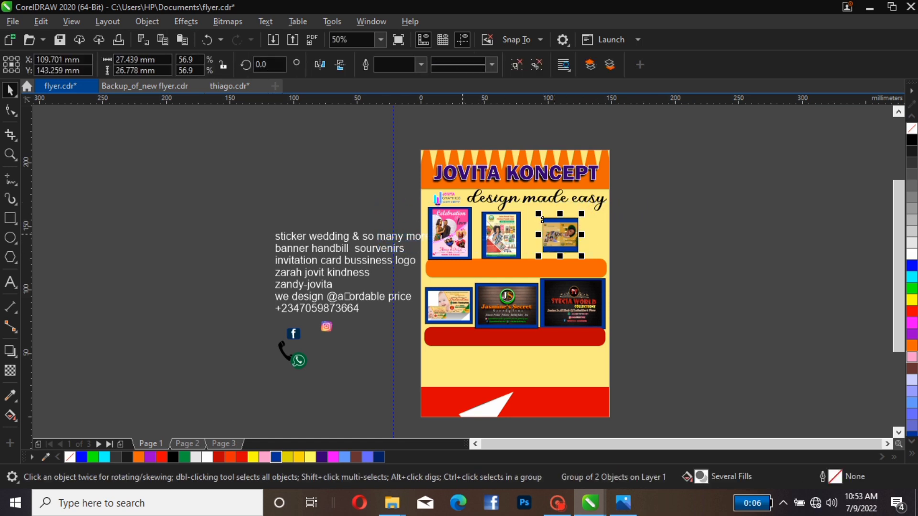
drag(395, 198, 583, 265)
click(636, 239)
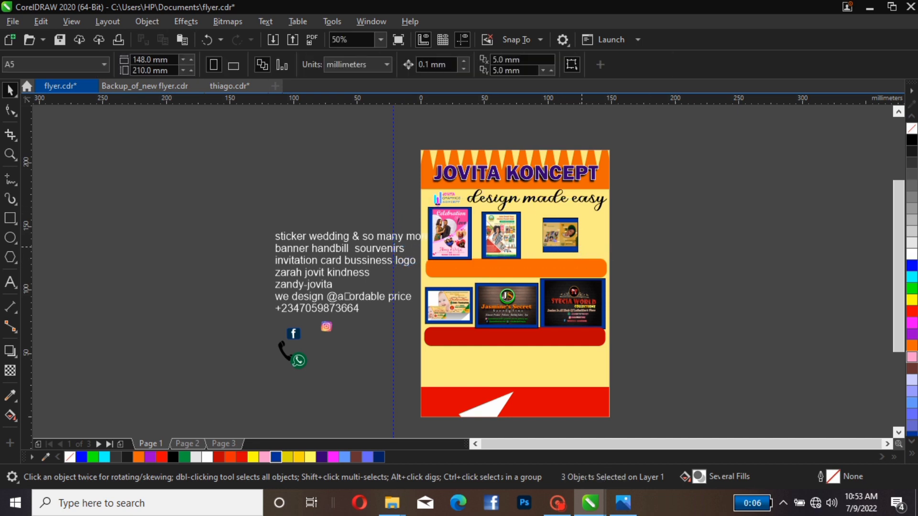
Spread the first row by moving the brown photo card and green-and-white flyer to the right and the Celebration card slightly right and up.
drag(559, 234, 578, 234)
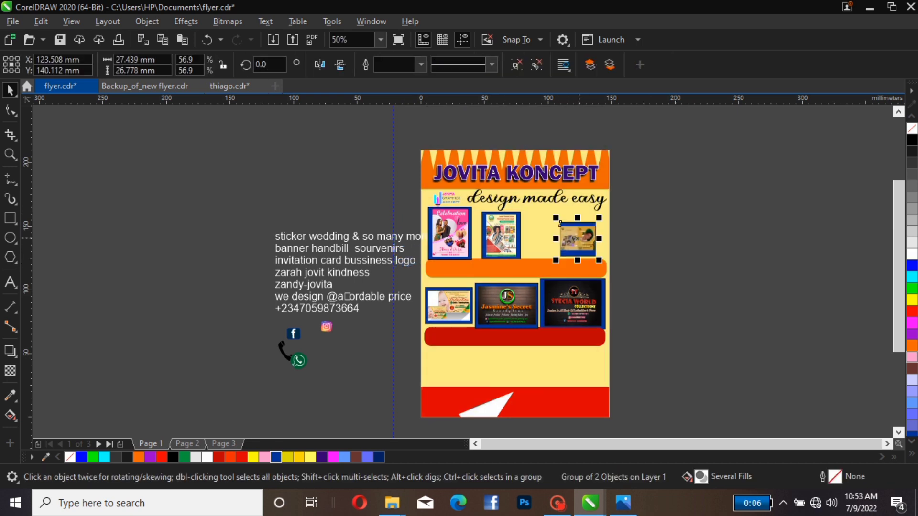
drag(513, 234, 521, 235)
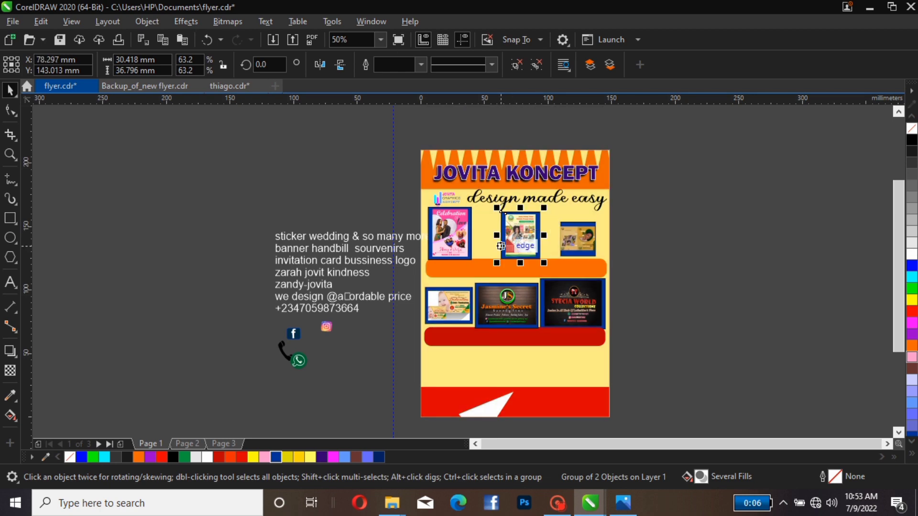
click(428, 207)
drag(428, 207, 457, 229)
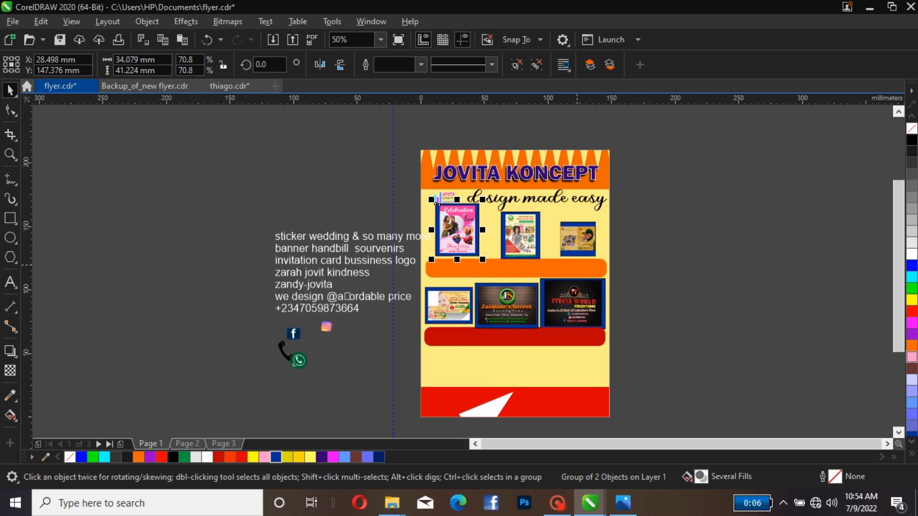
Select all three first-row cards and enlarge them together slightly in proportion.
drag(405, 197, 620, 265)
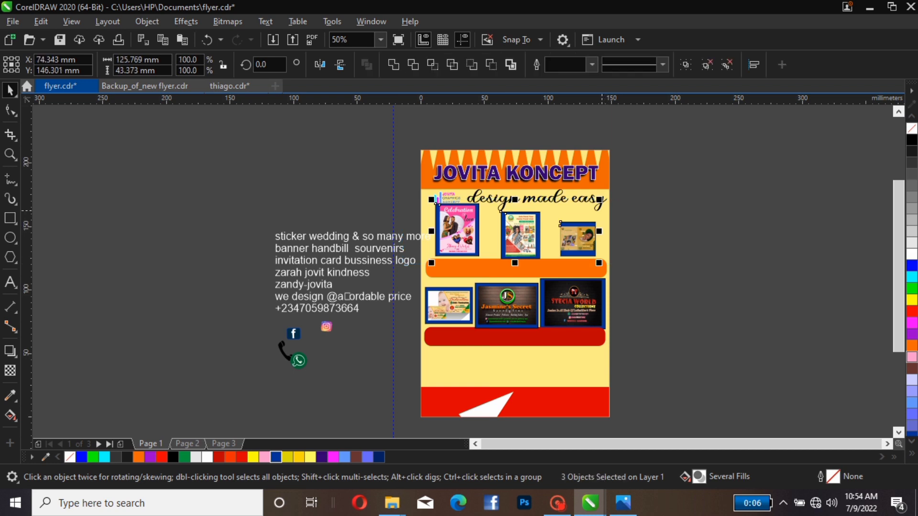
drag(599, 199, 608, 197)
click(643, 235)
Shift the green-and-white flyer and the brown photo card slightly left to even out the first-row spacing.
click(534, 235)
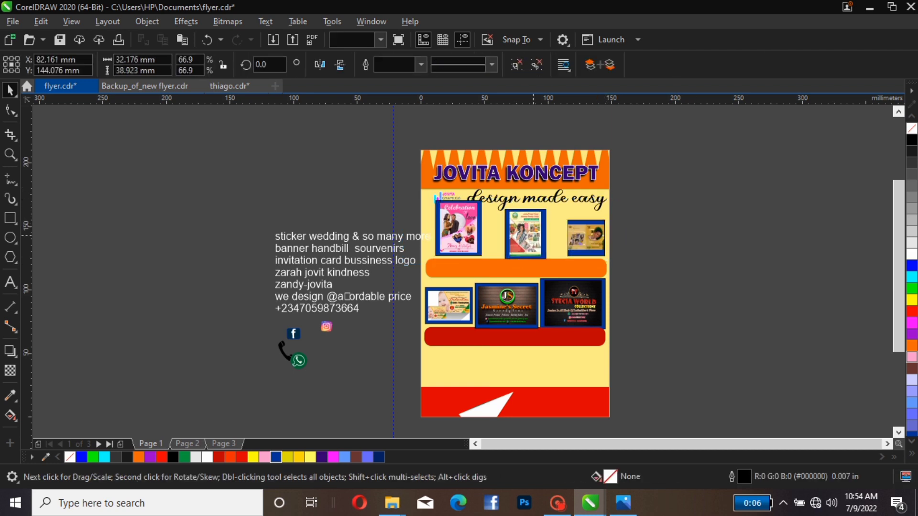
drag(504, 209, 497, 208)
click(567, 222)
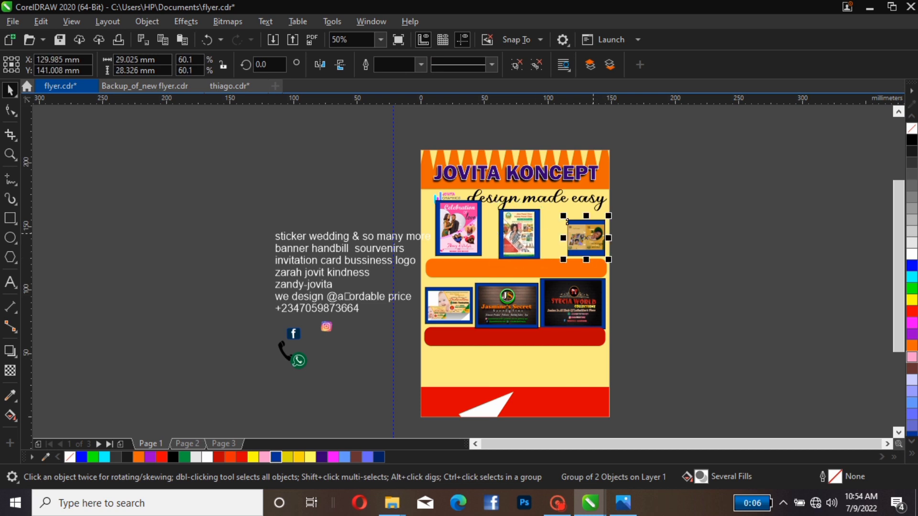
drag(568, 221, 564, 221)
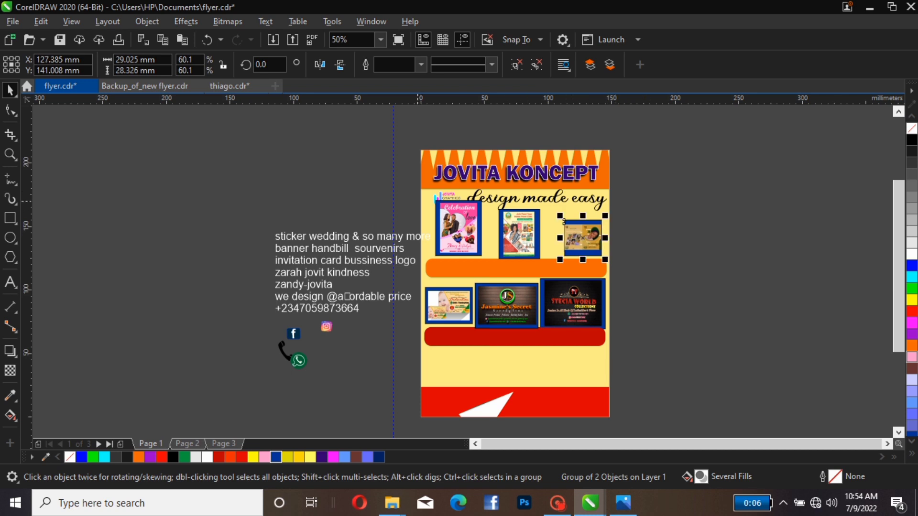
key(Escape)
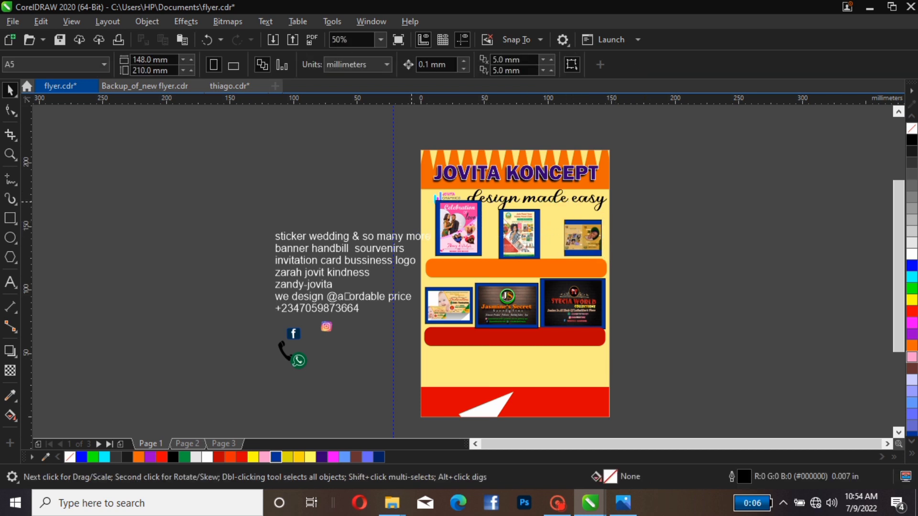
Align the three first-row cards with each other on a common horizontal centre line.
drag(409, 196, 627, 275)
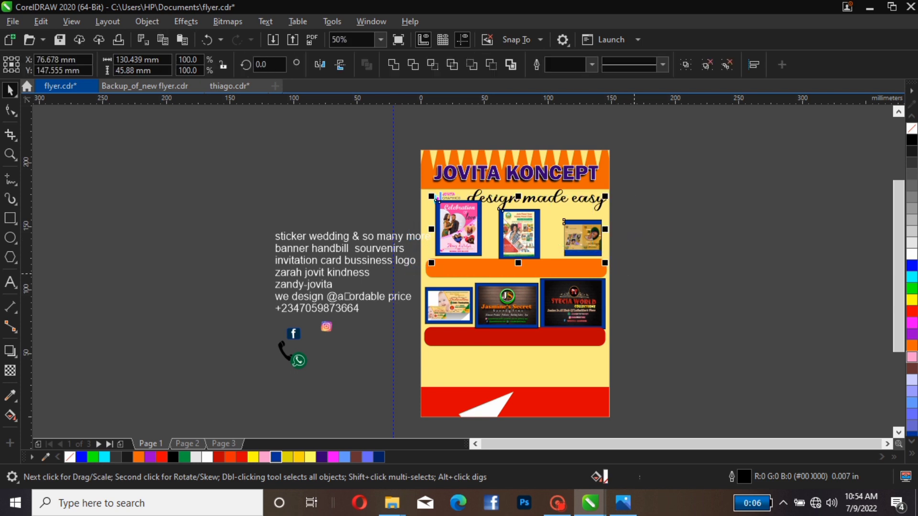
key(c)
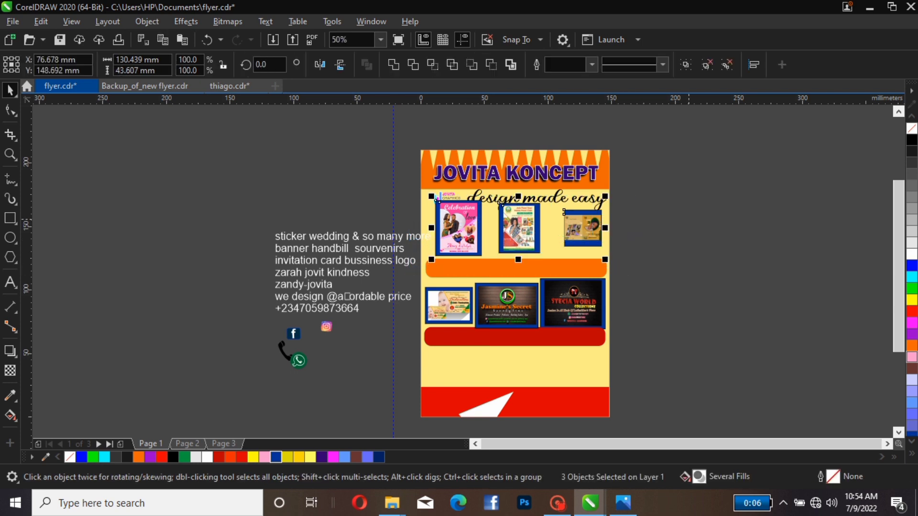
key(Escape)
Enlarge the brown photo card proportionally to about 39 mm wide and ungroup it from its blue frame.
click(564, 213)
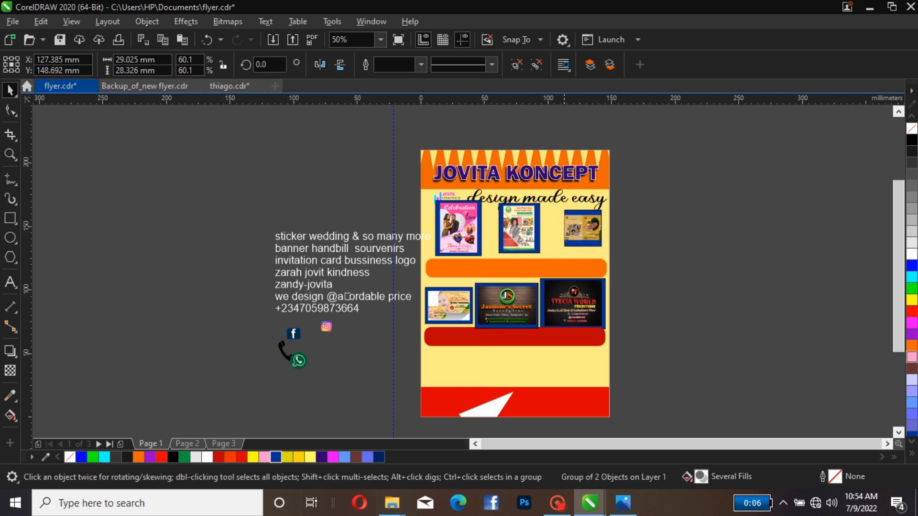
drag(560, 250, 548, 263)
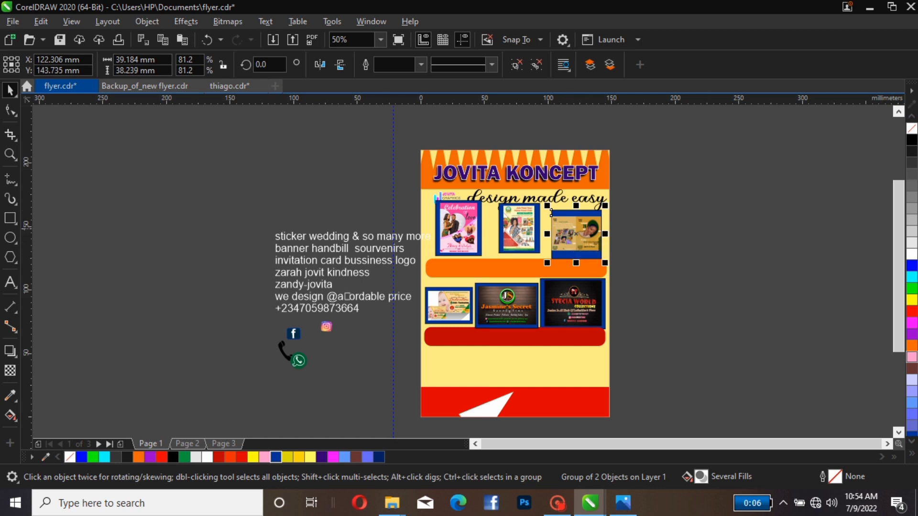
key(Escape)
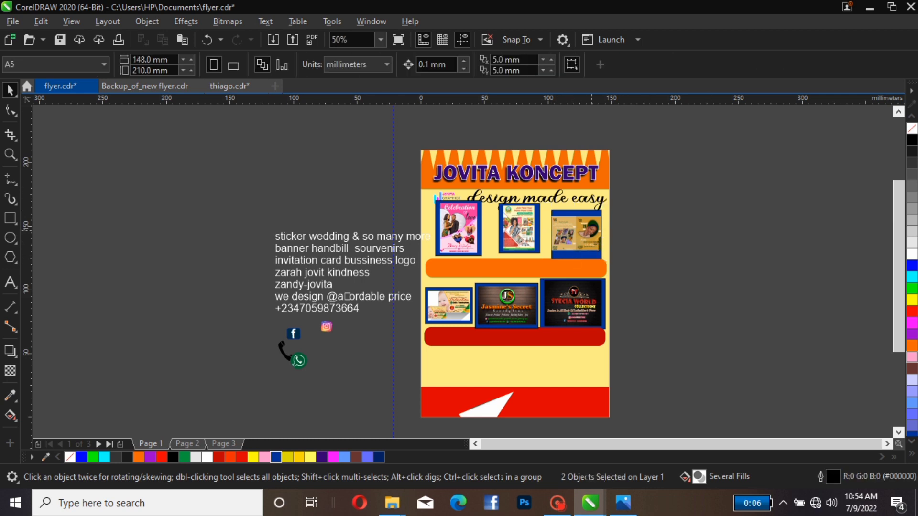
Shorten the brown card's blue frame to about 33.7 mm high and nudge it up 2.5 mm to centre it behind the photo.
click(576, 214)
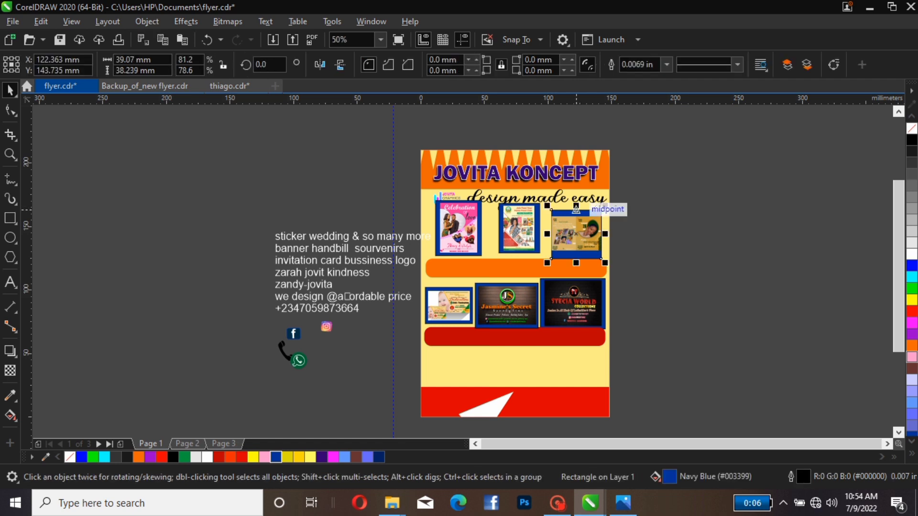
drag(576, 215, 576, 216)
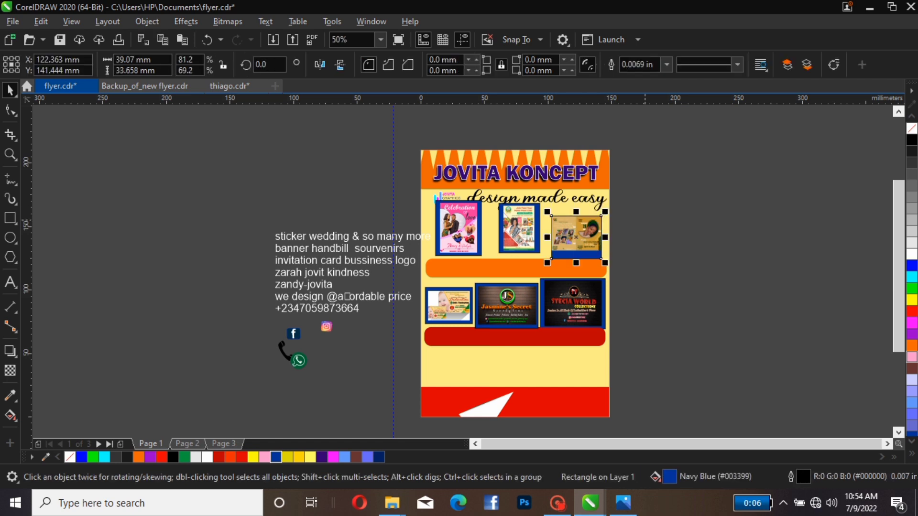
key(Up)
key(Up)
key(Up)
key(Up)
key(Up)
key(Up)
key(Up)
key(Up)
key(Up)
key(Up)
key(Up)
key(Up)
key(Up)
key(Up)
key(Up)
key(Up)
key(Up)
key(Up)
key(Up)
key(Up)
key(Up)
key(Up)
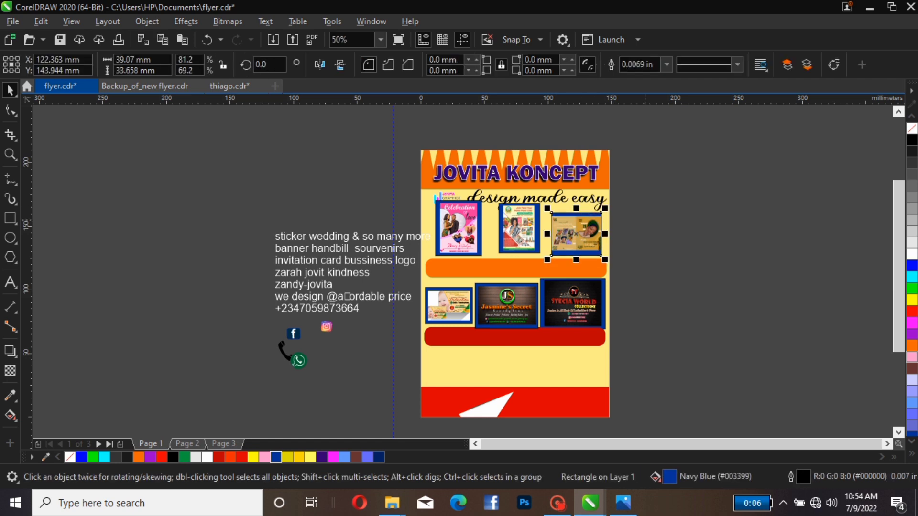
Group the brown photo with its blue frame and align the three first-row cards along their horizontal centres.
drag(638, 197, 544, 274)
key(ctrl+g)
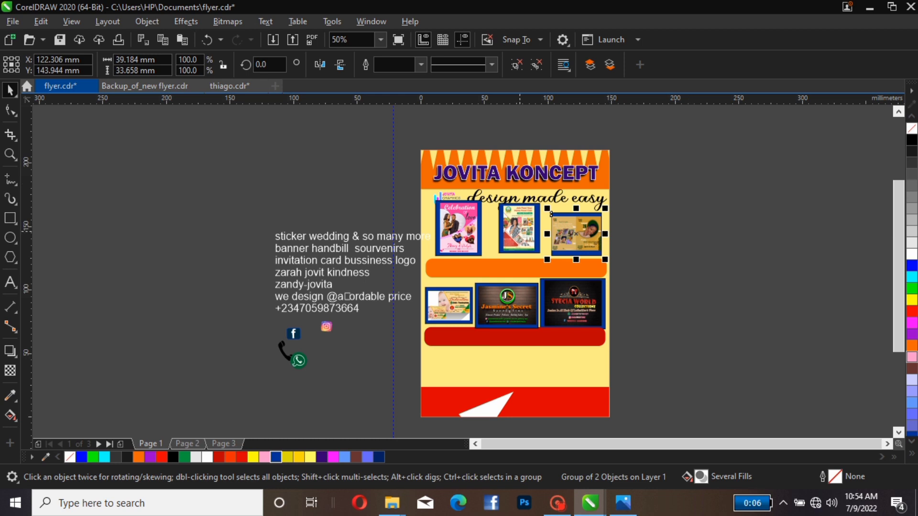
drag(412, 200, 627, 271)
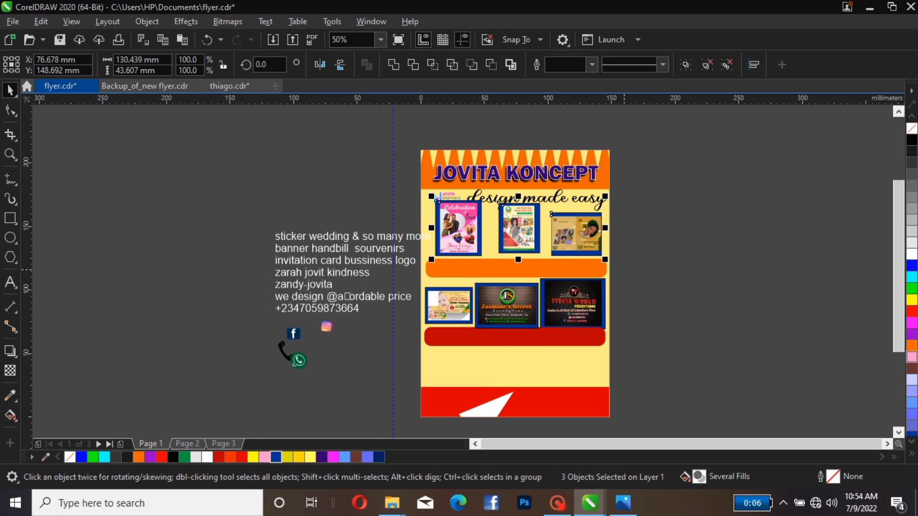
key(e)
click(680, 243)
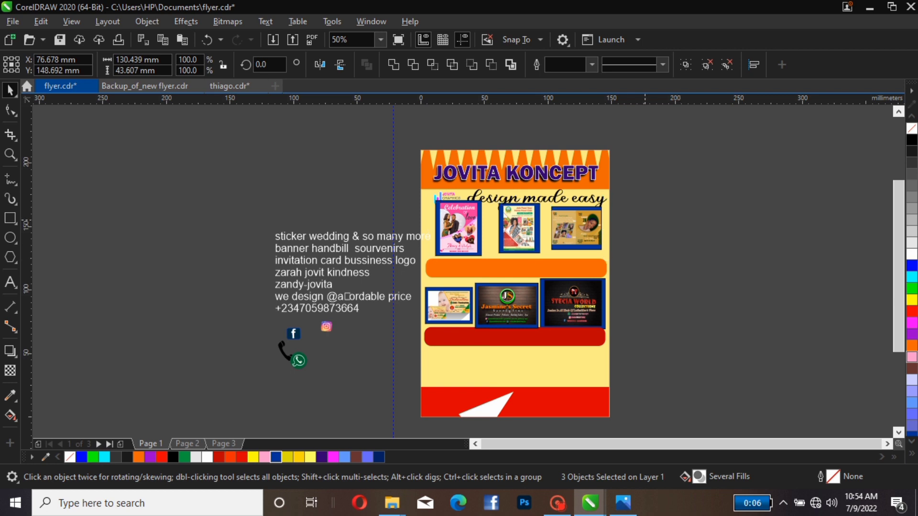
Select the green-and-white flyer, brown photo card and logo and nudge them down together toward the orange bar.
click(521, 226)
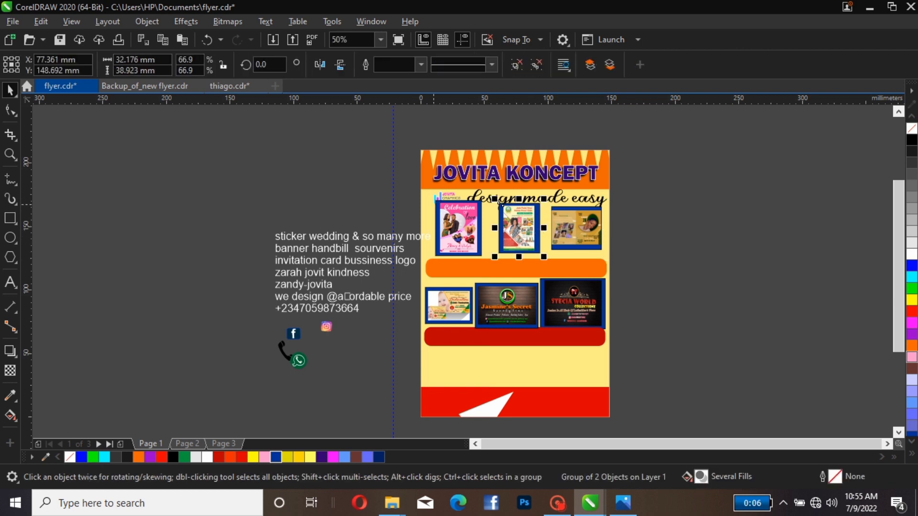
shift+click(584, 237)
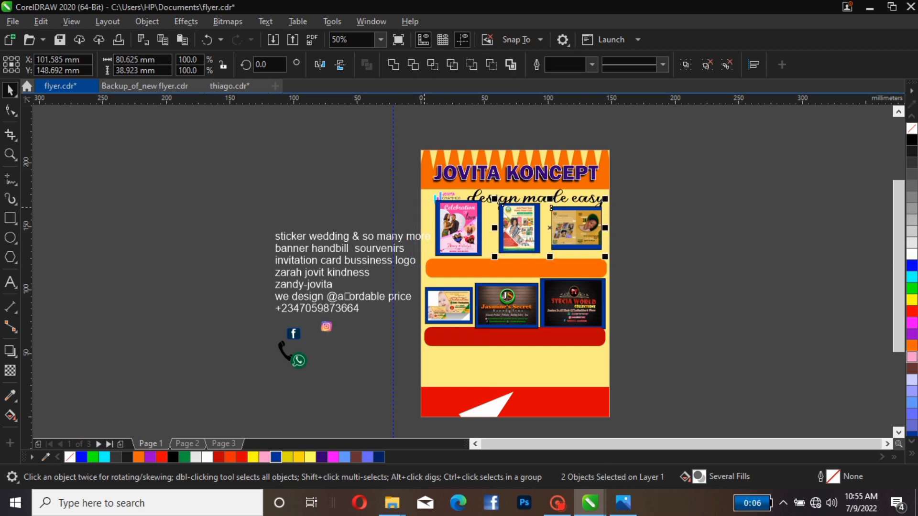
drag(411, 190, 606, 254)
key(Down)
key(Down)
key(Down)
key(Down)
key(Down)
key(Down)
key(Down)
key(Down)
key(Down)
key(Down)
key(Down)
key(Down)
key(Down)
key(Down)
key(Down)
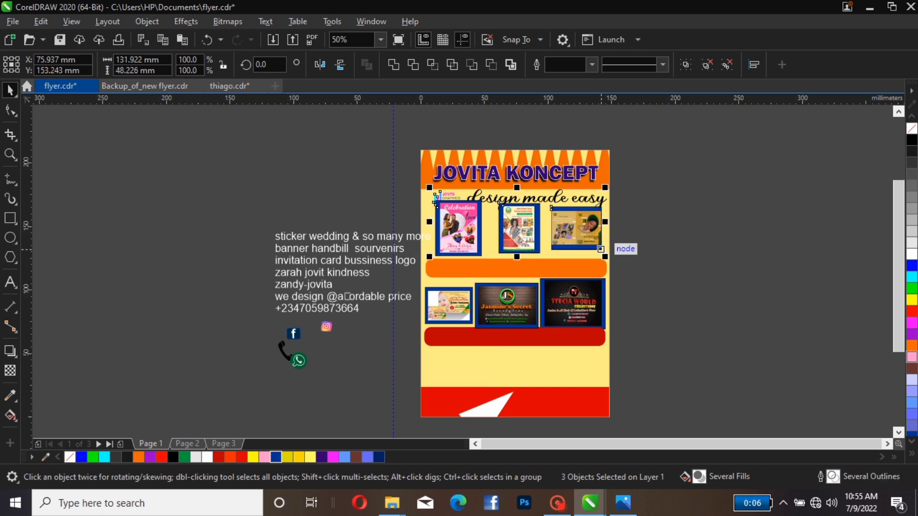
key(Down)
key(Down)
key(Down)
key(Down)
key(Down)
key(Down)
key(Down)
key(Down)
key(Down)
key(Down)
key(Down)
key(Down)
key(Down)
key(Down)
key(Down)
key(Down)
key(Down)
key(Down)
key(Down)
key(Down)
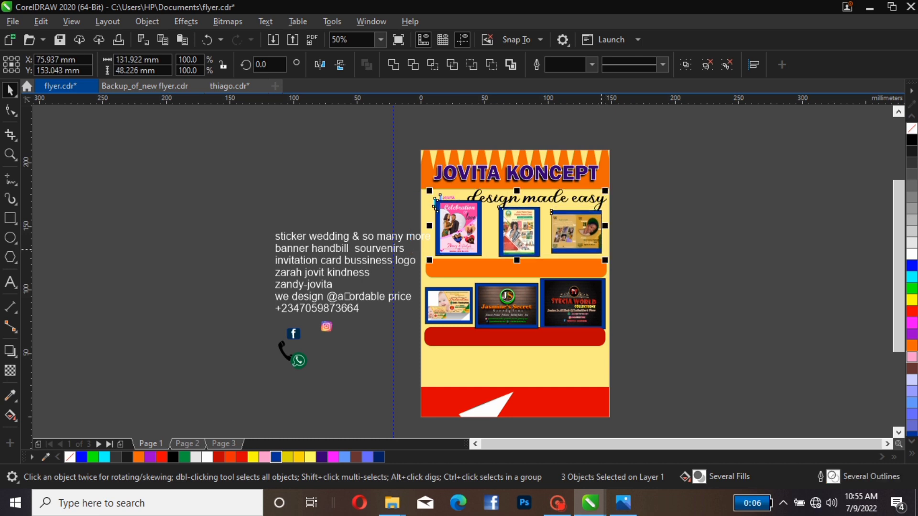
key(Down)
key(Down)
key(Down)
key(Down)
key(Down)
key(Down)
key(Down)
key(Down)
key(Down)
key(Down)
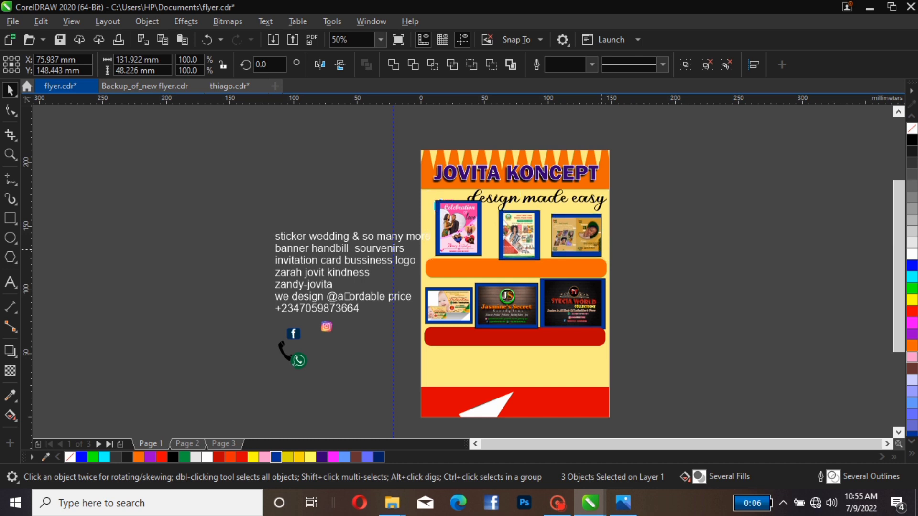
drag(485, 224, 458, 230)
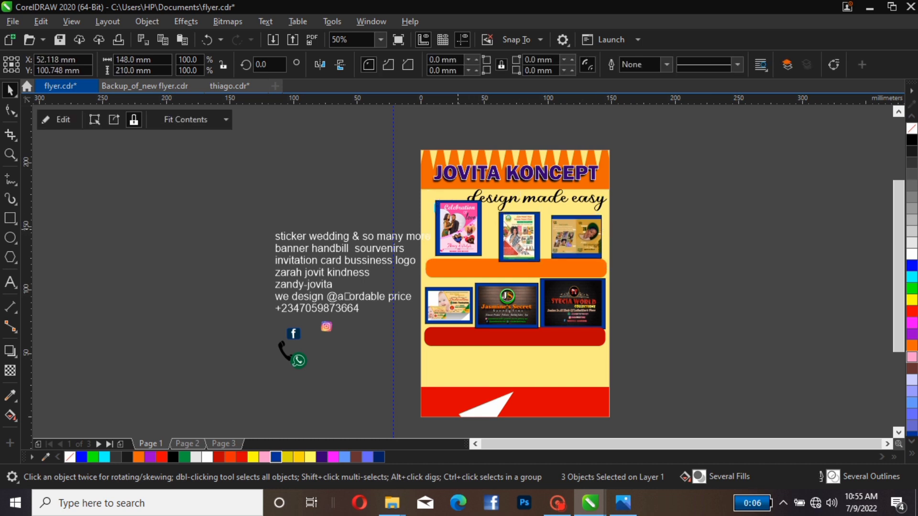
key(ctrl+z)
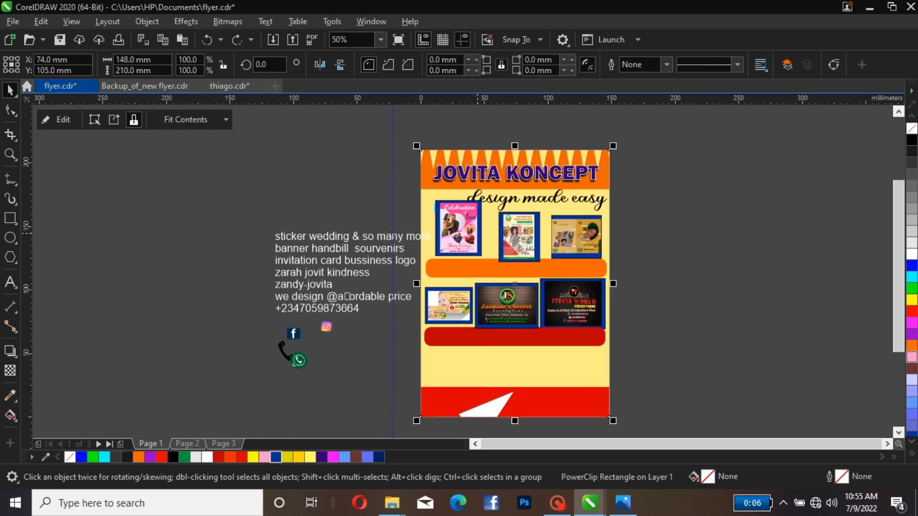
click(362, 204)
Move the logo up beside the "design made easy" tagline and place the Celebration card directly beneath it.
drag(455, 207, 500, 226)
drag(455, 206, 449, 194)
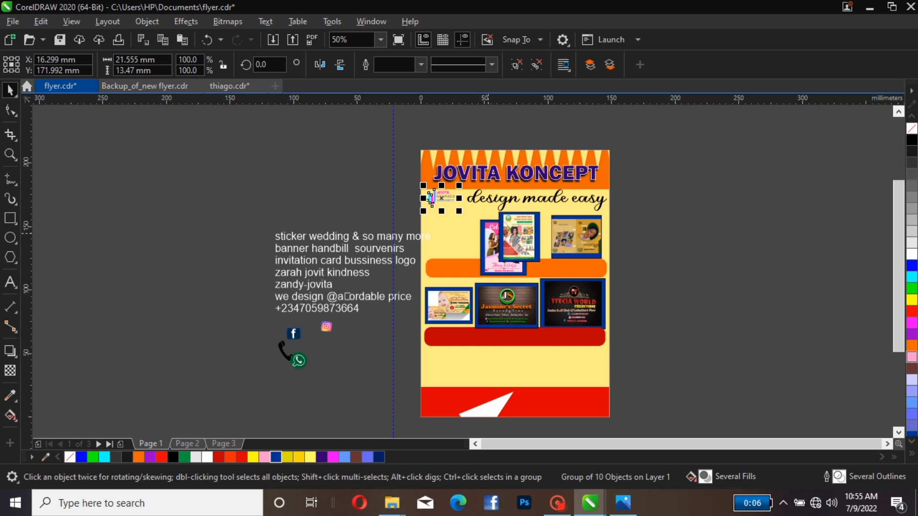
click(481, 222)
drag(481, 222, 429, 206)
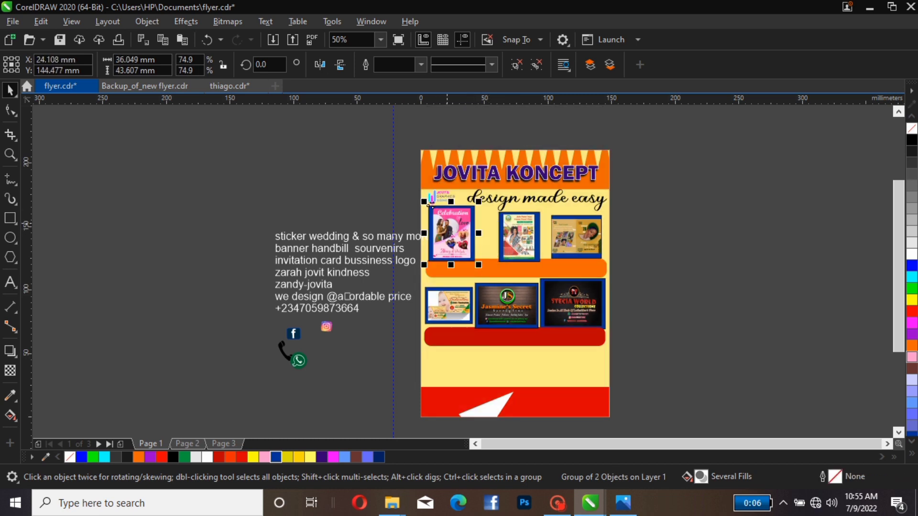
key(Escape)
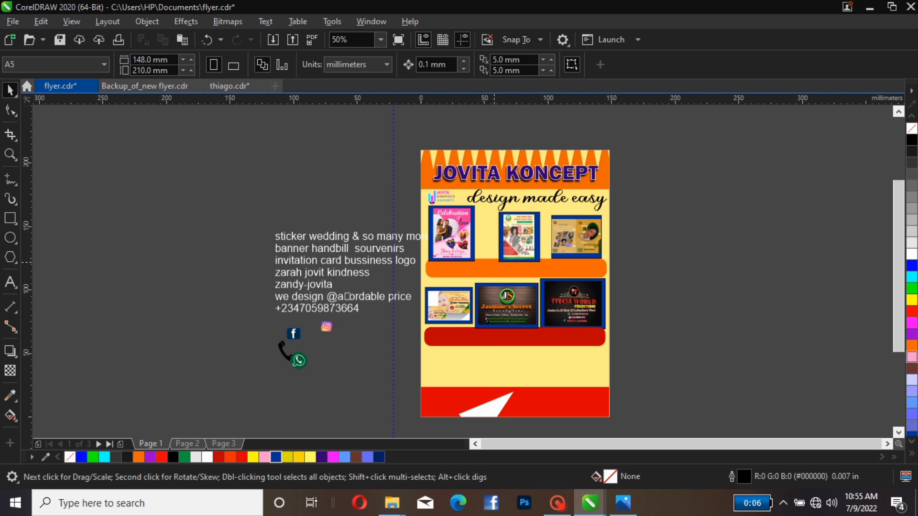
Reduce the orange bar's height from its upper edge to about 7.4 mm and move the Celebration card down and slightly right.
click(502, 261)
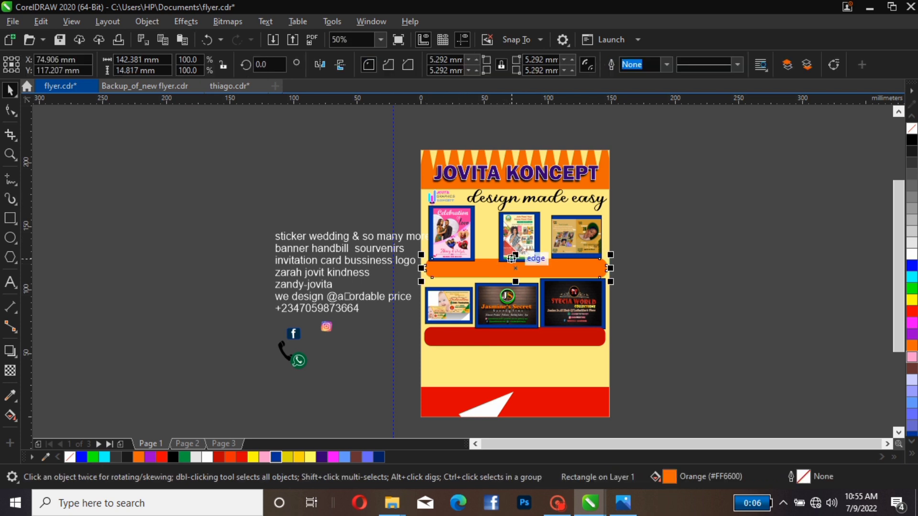
drag(512, 258, 511, 268)
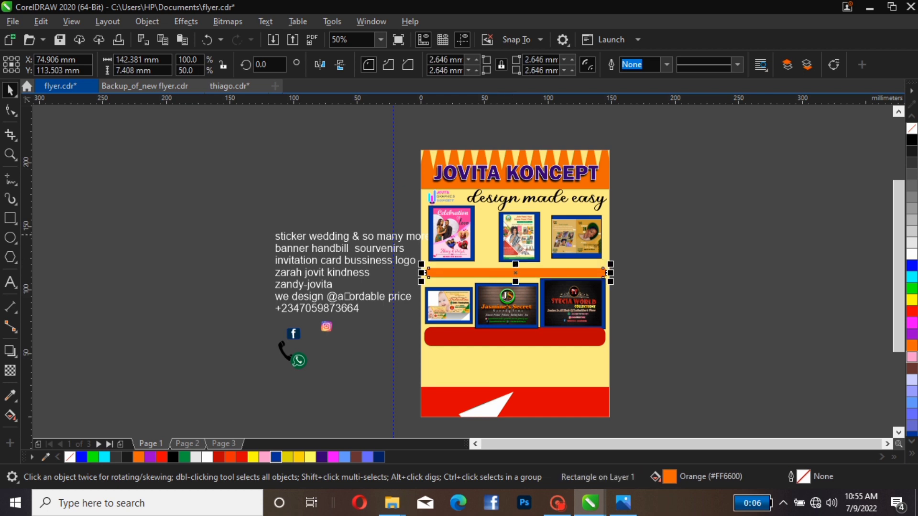
click(451, 235)
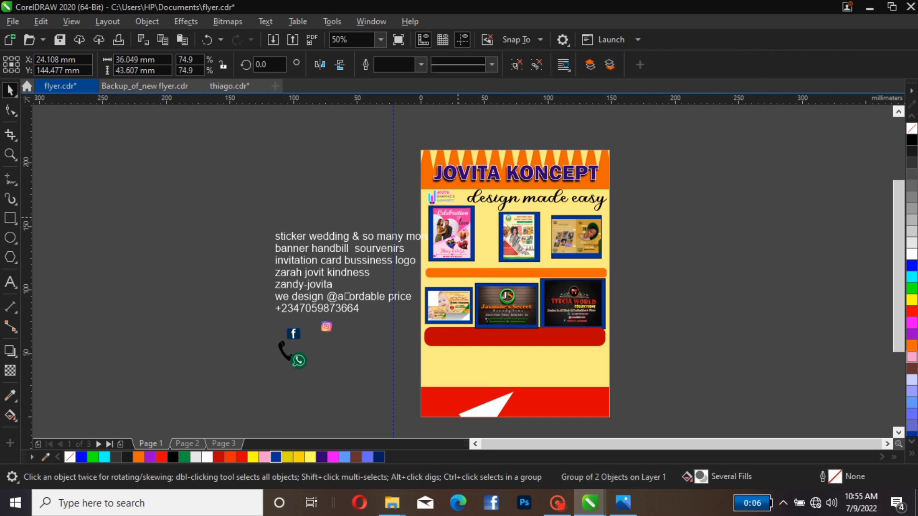
mouse_move(452, 235)
mouse_down()
mouse_move(455, 252)
mouse_move(457, 243)
mouse_up()
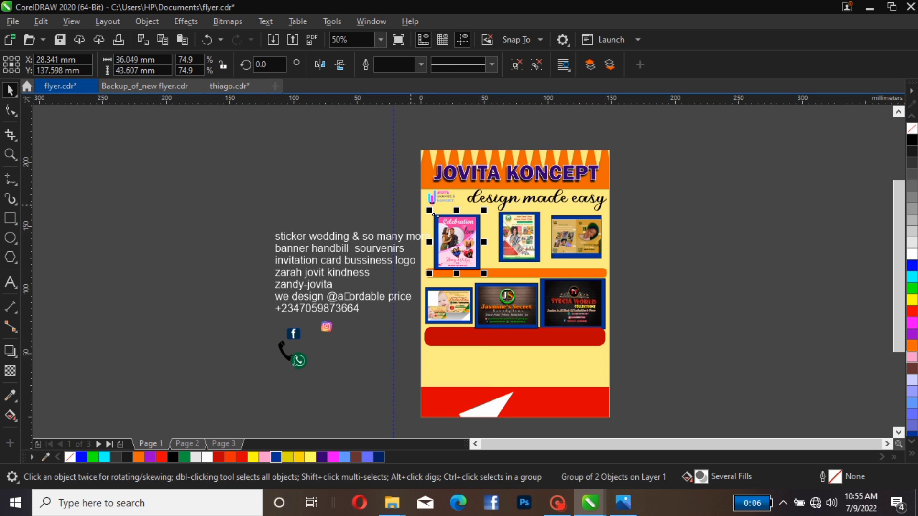
Select the three first-row cards and align them along their horizontal centres.
drag(410, 206, 635, 274)
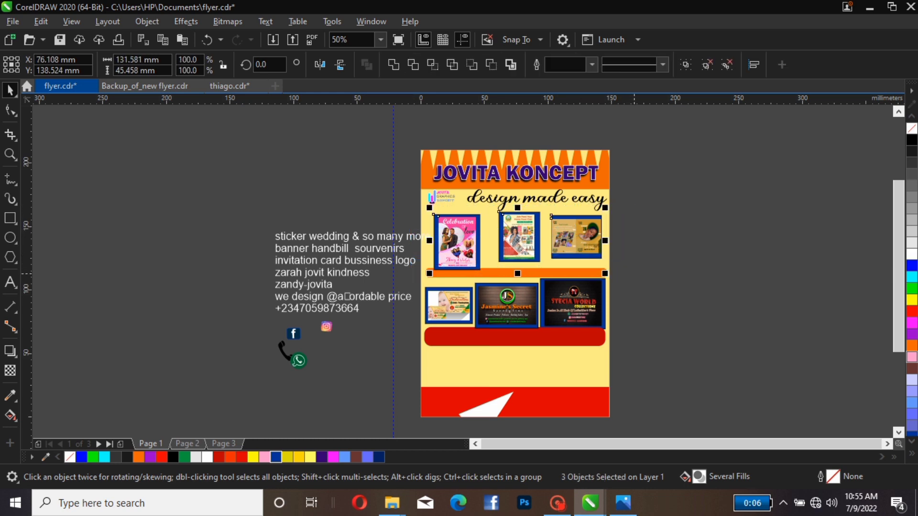
key(e)
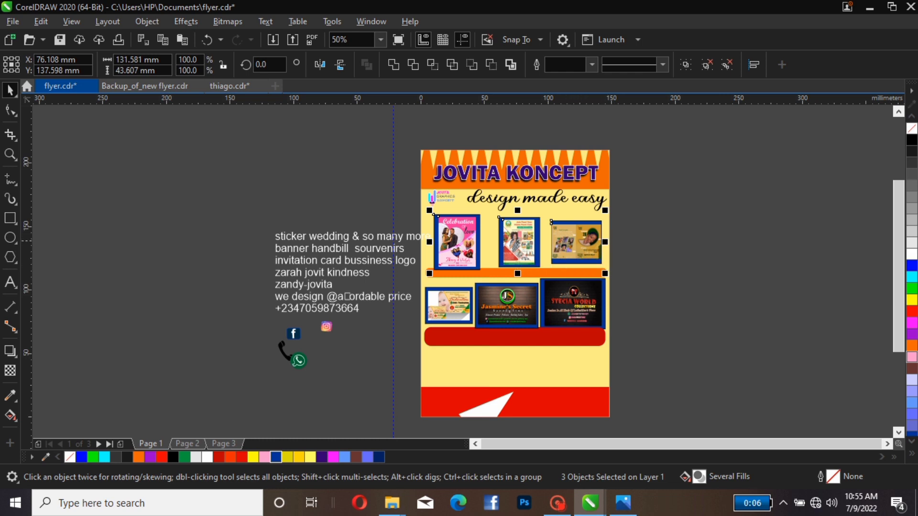
key(Escape)
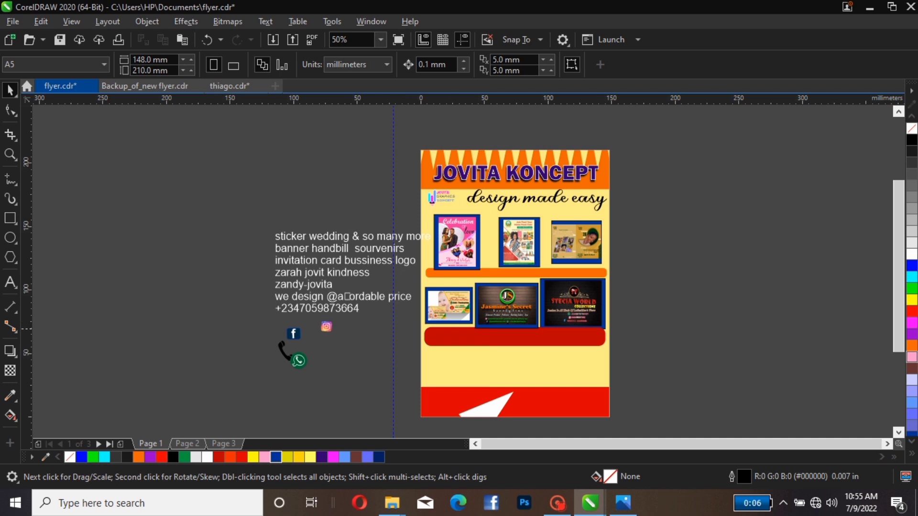
Reduce the dark red bar's height from its upper edge to about 7.4 mm.
click(516, 335)
drag(514, 323, 514, 336)
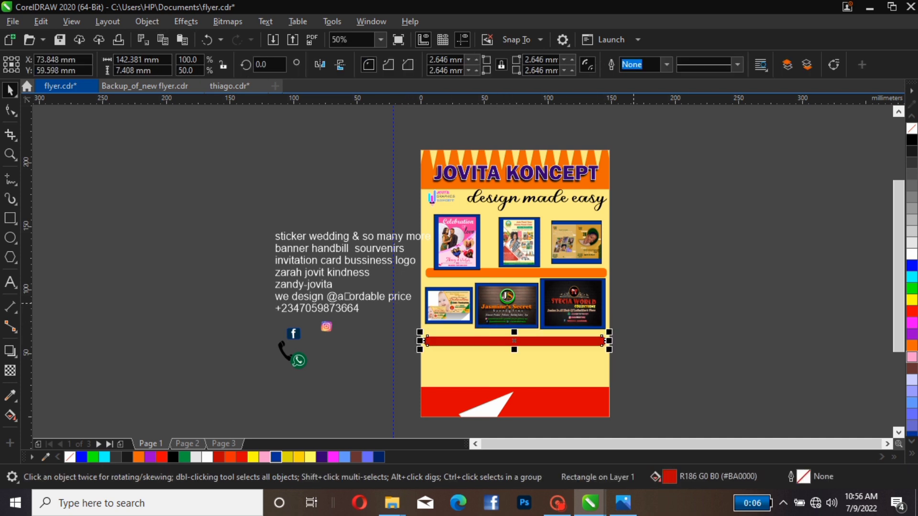
key(Escape)
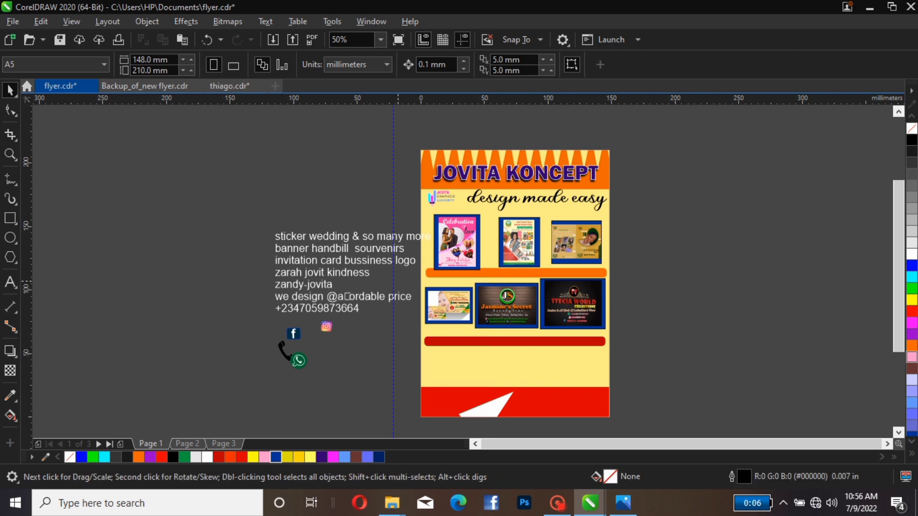
Select the three second-row cards with the dark red bar and nudge them vertically to adjust their gap below the orange bar.
click(425, 288)
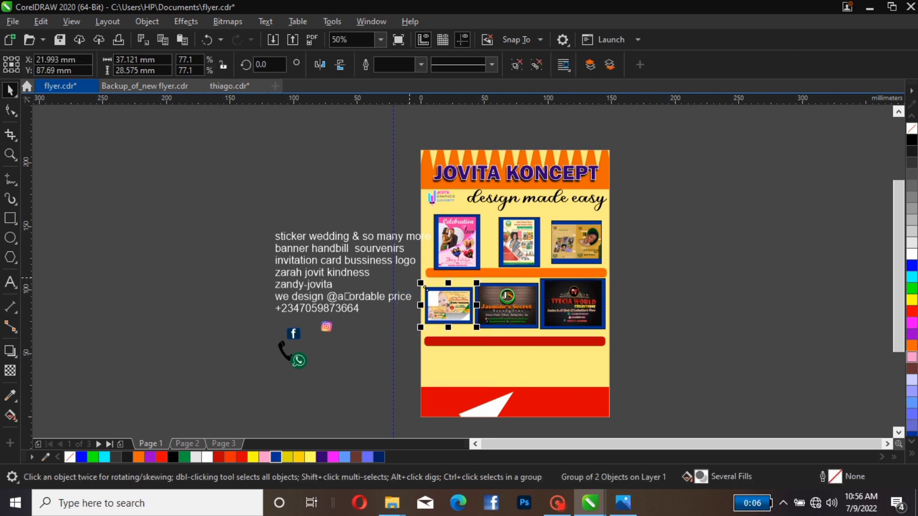
drag(405, 278, 631, 349)
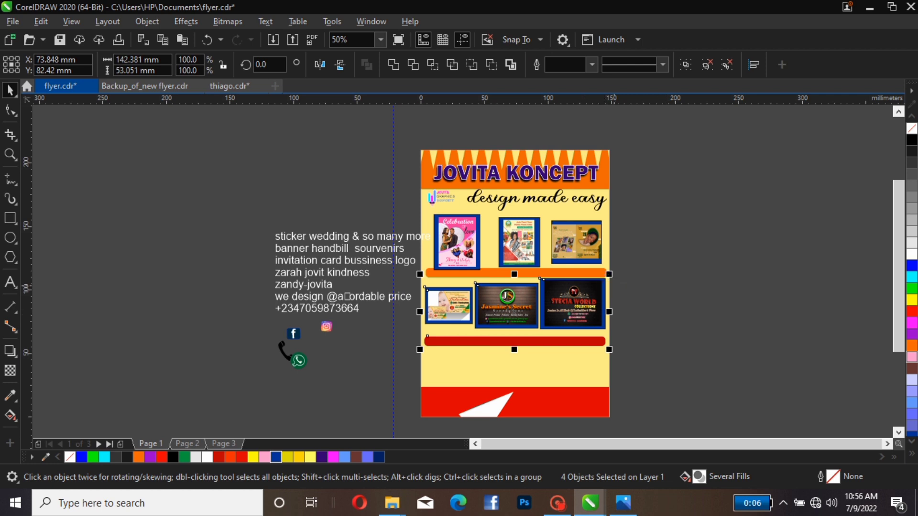
key(Down)
key(Down)
key(Down)
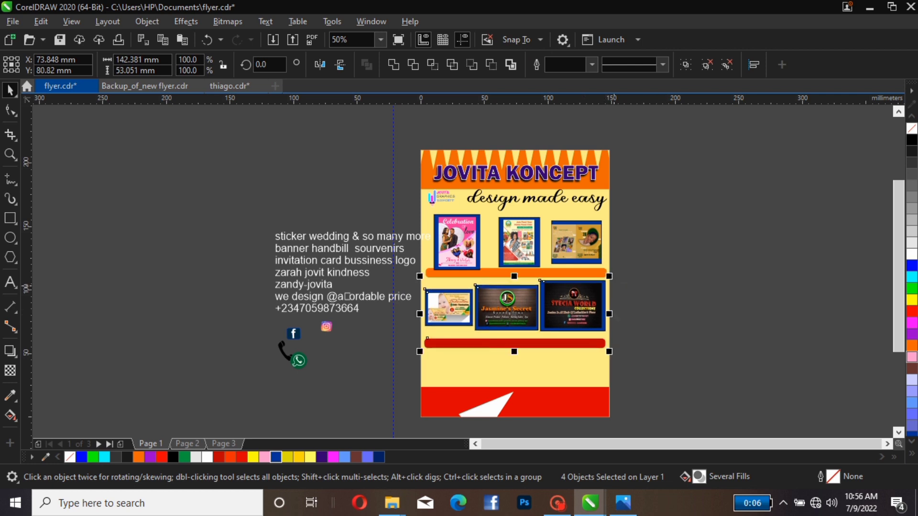
key(Up)
key(Up)
key(Up)
key(Up)
key(Up)
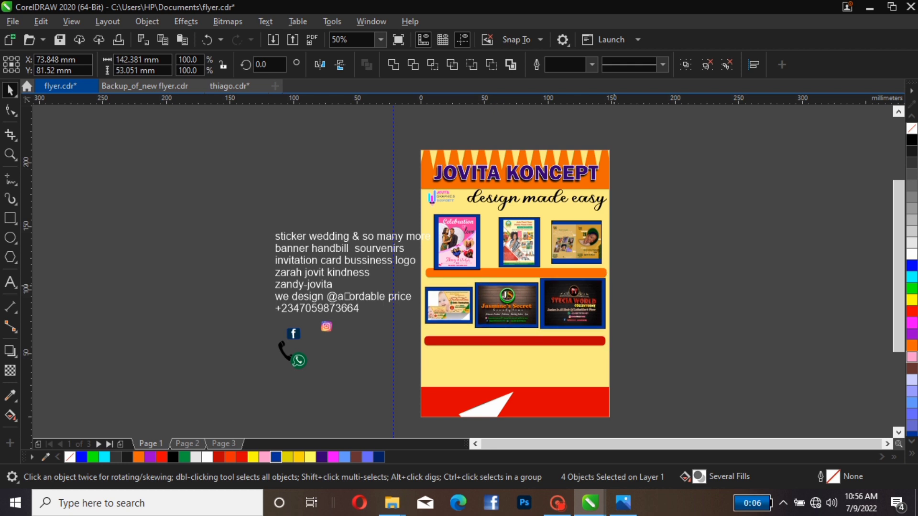
Select the orange bar with the three second-row cards and nudge them down about 5 mm so the cards sit close to the dark red bar.
drag(633, 259, 407, 339)
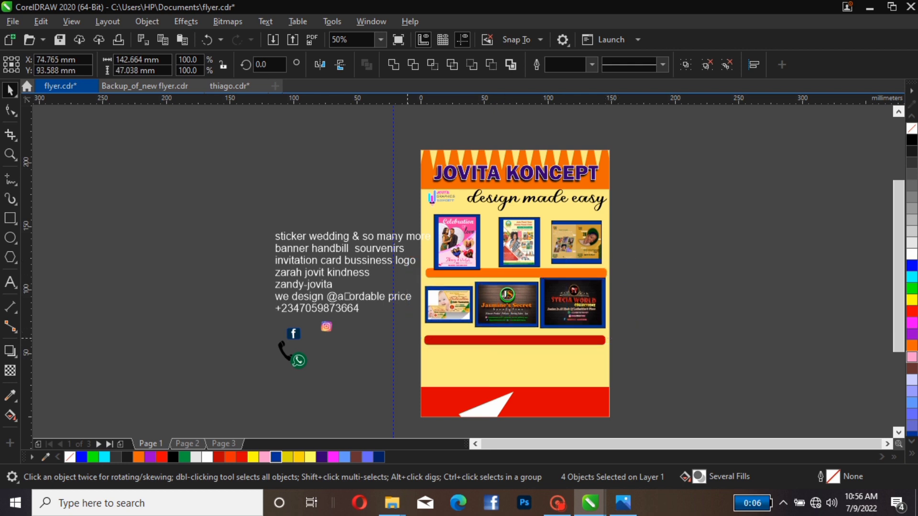
key(Down)
key(Down)
key(Down)
key(Down)
key(Down)
key(Down)
key(Down)
key(Down)
key(Down)
key(Down)
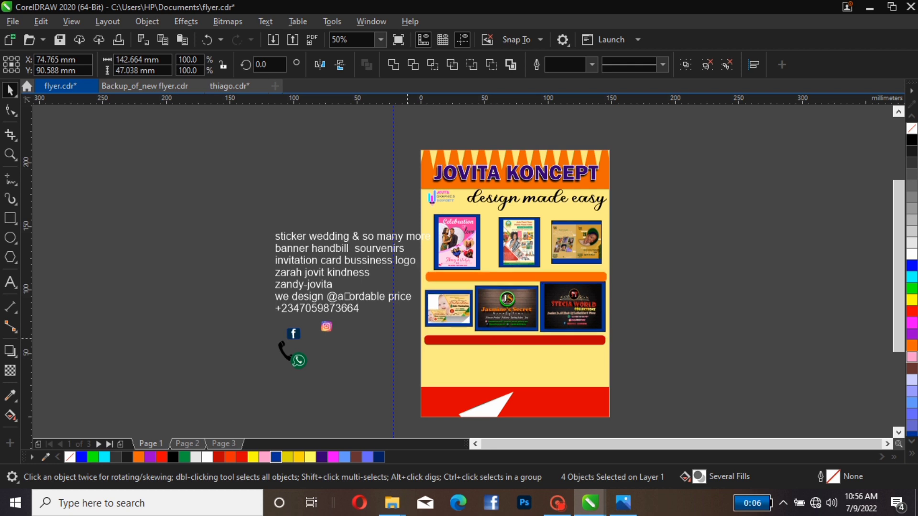
key(Down)
key(Down)
key(Down)
key(Down)
key(Down)
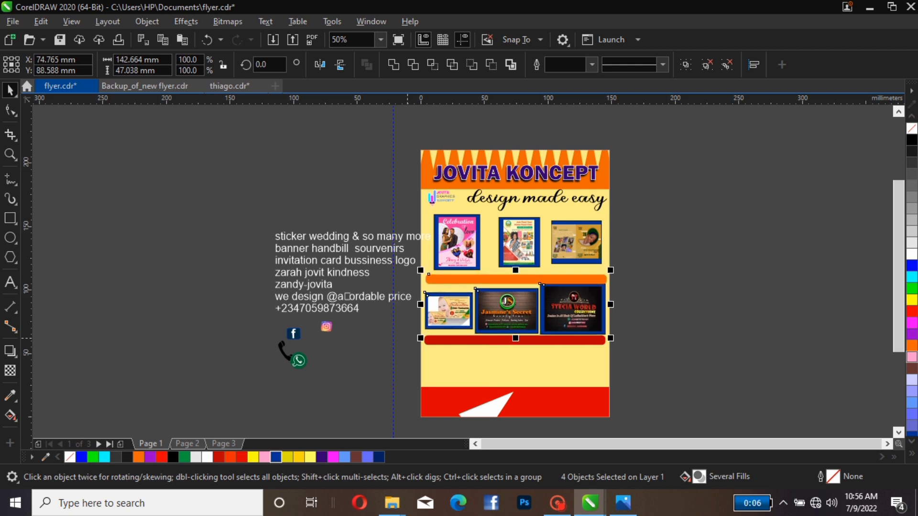
Nudge the three first-row cards down about 4.1 mm toward the orange bar and enlarge them together to about 104.6%.
drag(667, 211, 368, 273)
key(Down)
key(Down)
key(Down)
key(Down)
key(Down)
key(Down)
key(Down)
key(Down)
key(Down)
key(Down)
key(Down)
key(Down)
key(Down)
key(Down)
key(Down)
key(Down)
key(Down)
key(Down)
key(Down)
key(Down)
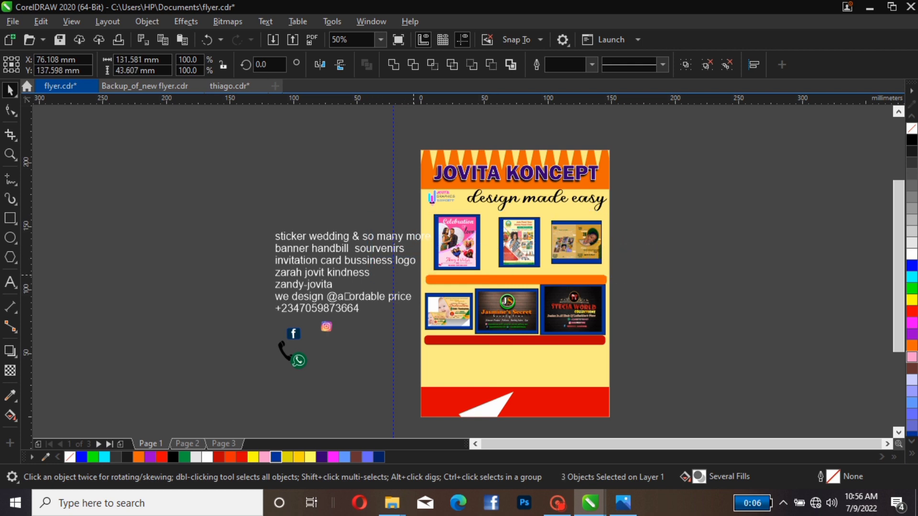
key(Down)
key(Down)
key(Down)
key(Down)
key(Down)
key(Down)
key(Down)
key(Down)
key(Down)
key(Down)
key(Down)
key(Down)
key(Down)
key(Down)
key(Down)
key(Down)
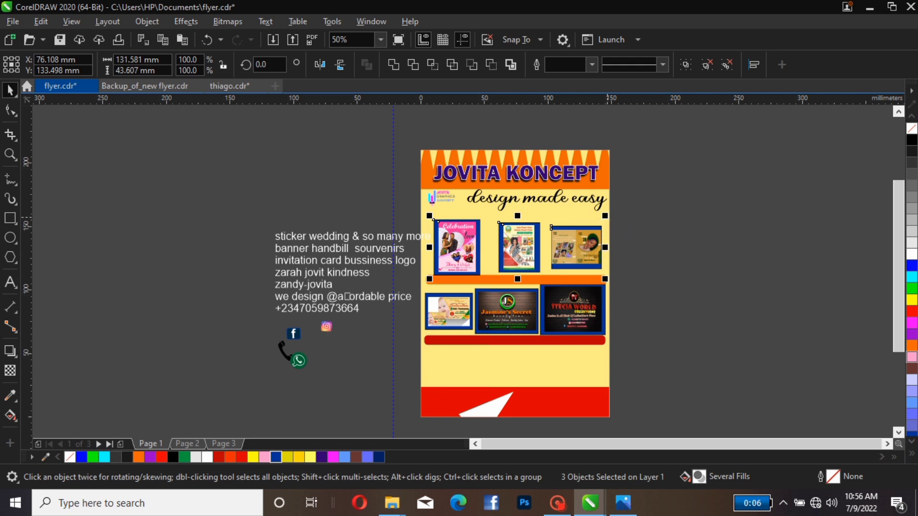
drag(605, 216, 613, 213)
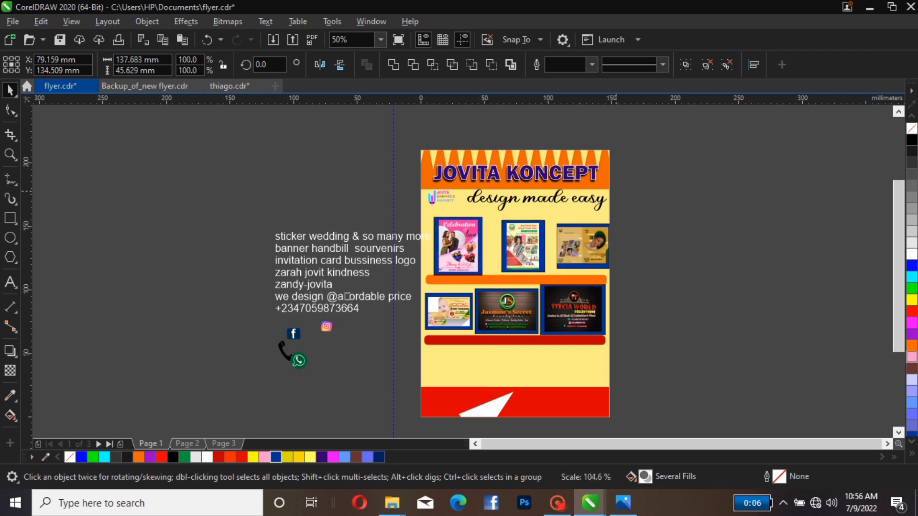
key(Escape)
Shift the green-and-white flyer and the brown photo card left so the first row is evenly spaced within the page.
click(517, 250)
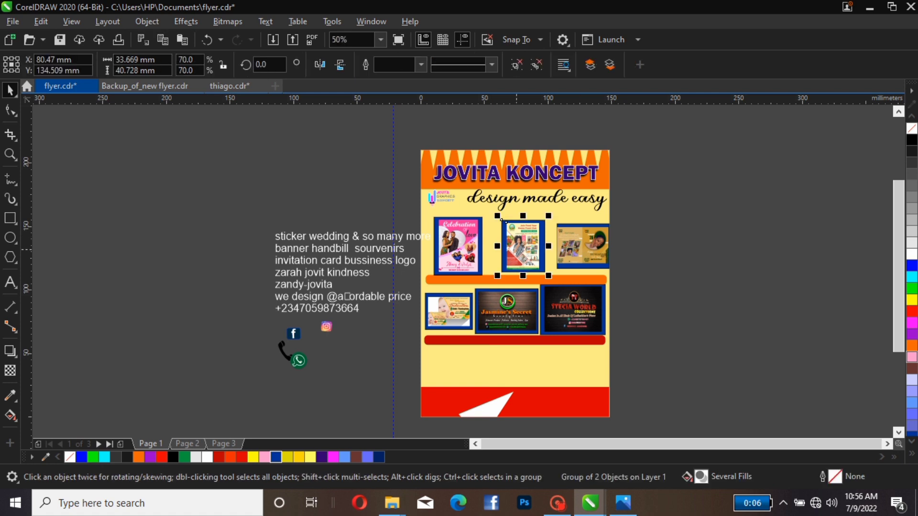
drag(528, 246, 547, 225)
click(581, 243)
key(Left)
key(Left)
key(Left)
key(Left)
key(Left)
key(Left)
key(Left)
key(Left)
key(Left)
key(Left)
key(Left)
key(Left)
key(Left)
key(Left)
key(Left)
key(Left)
key(Left)
key(Escape)
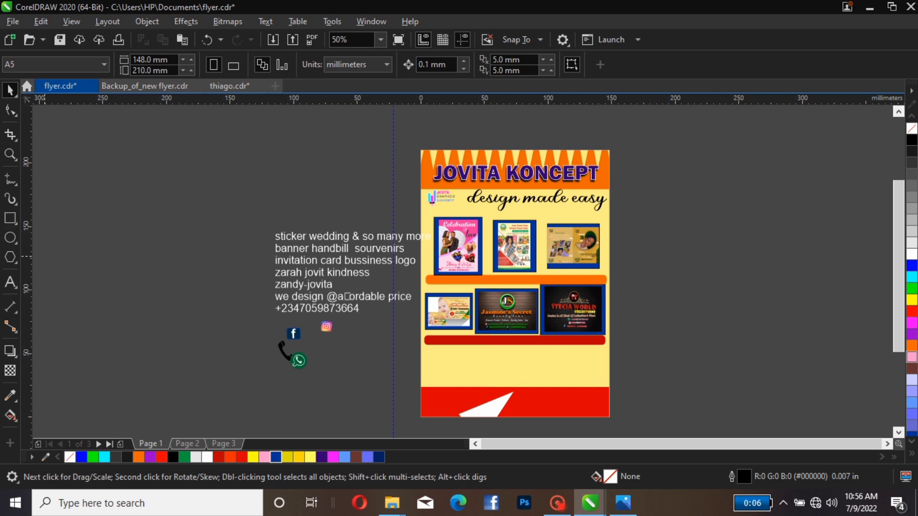
Draw a rectangle about 57 × 34 mm in the empty area right of the page and round its corners to about 4.8 mm.
click(10, 218)
drag(637, 307, 714, 353)
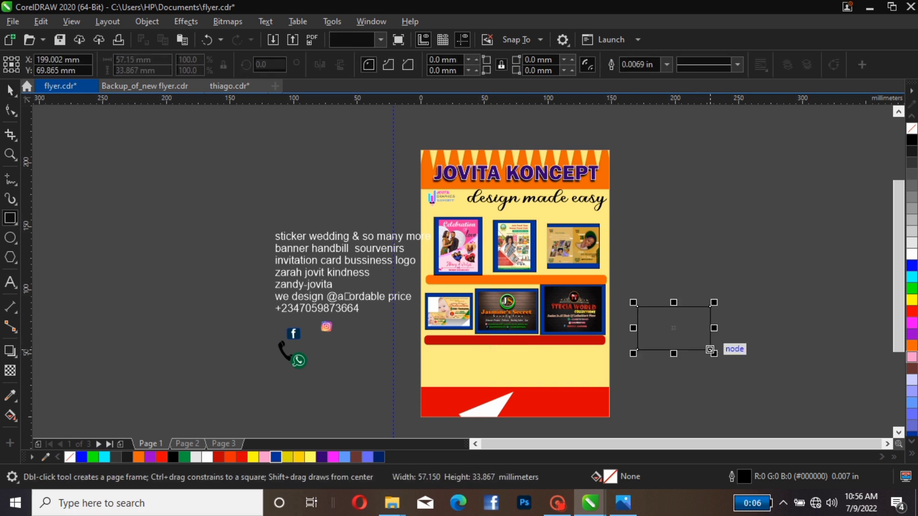
key(space)
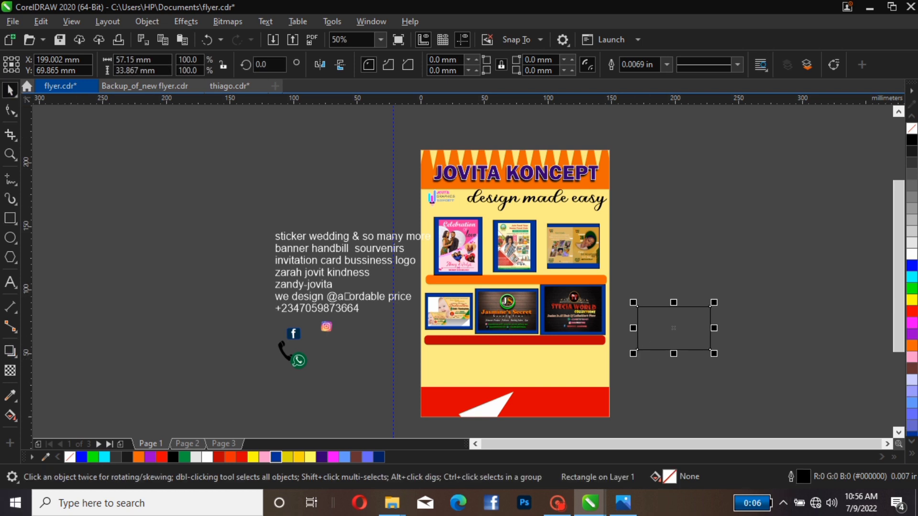
click(15, 114)
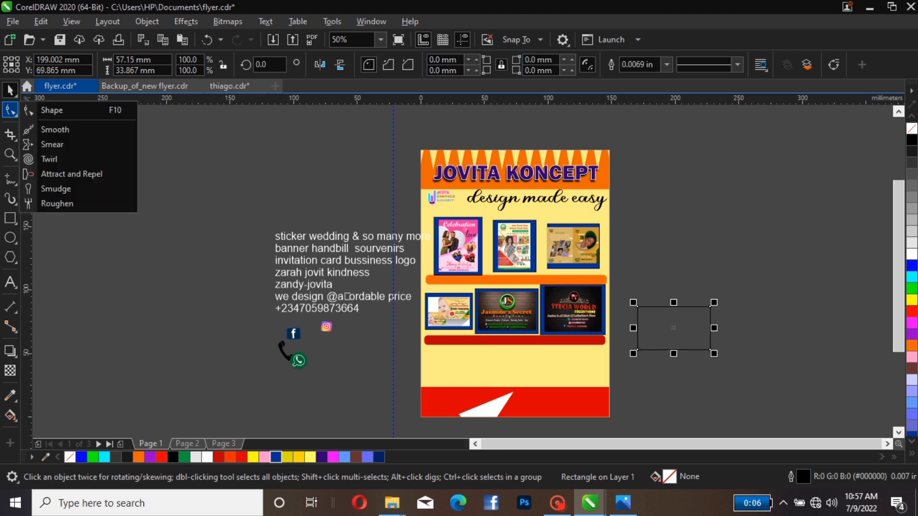
click(50, 110)
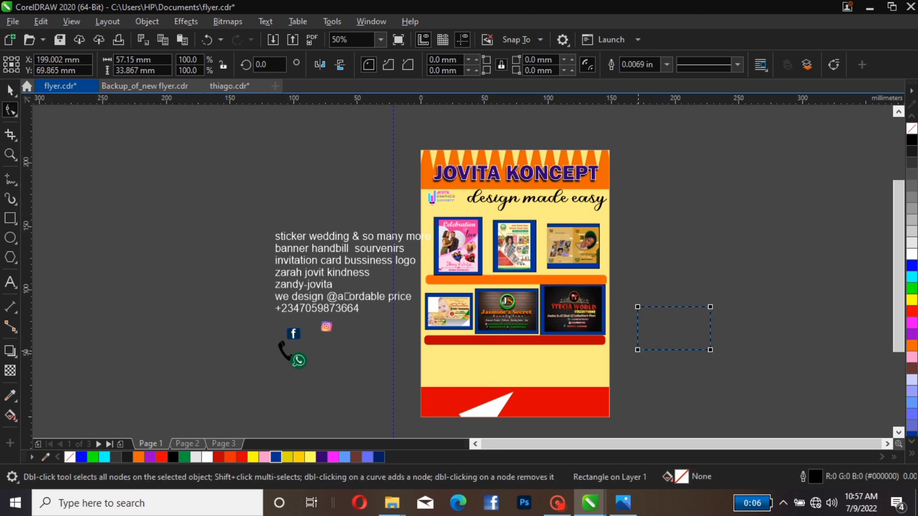
drag(637, 350, 643, 349)
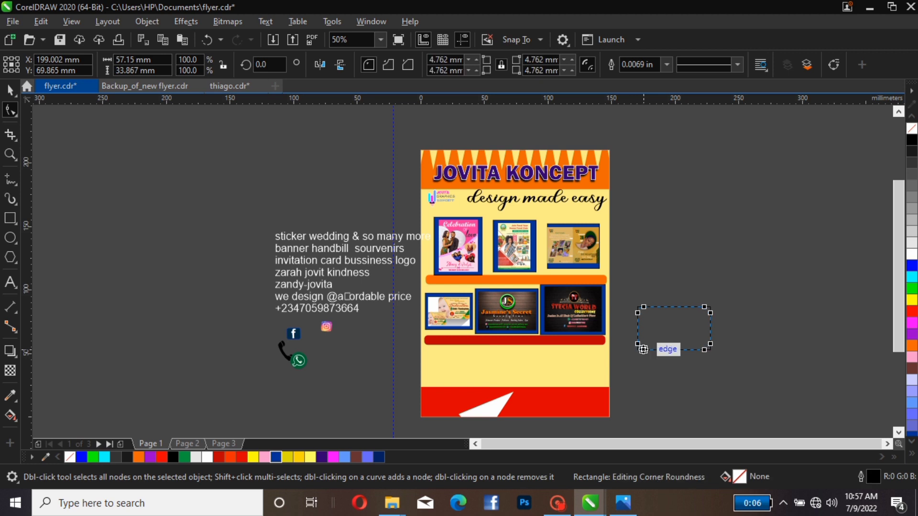
click(10, 90)
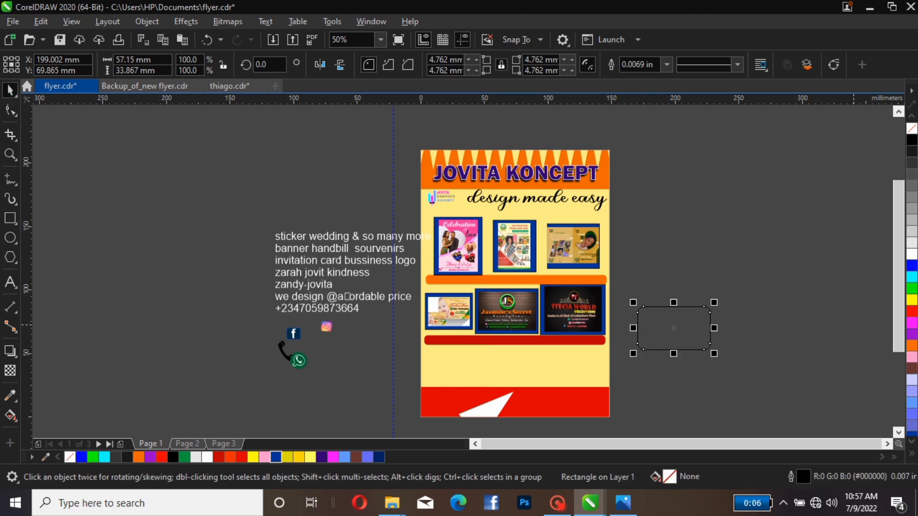
Move the rounded rectangle onto the flyer below the dark red bar's right half and resize it to about 41 × 29 mm.
drag(713, 328, 564, 368)
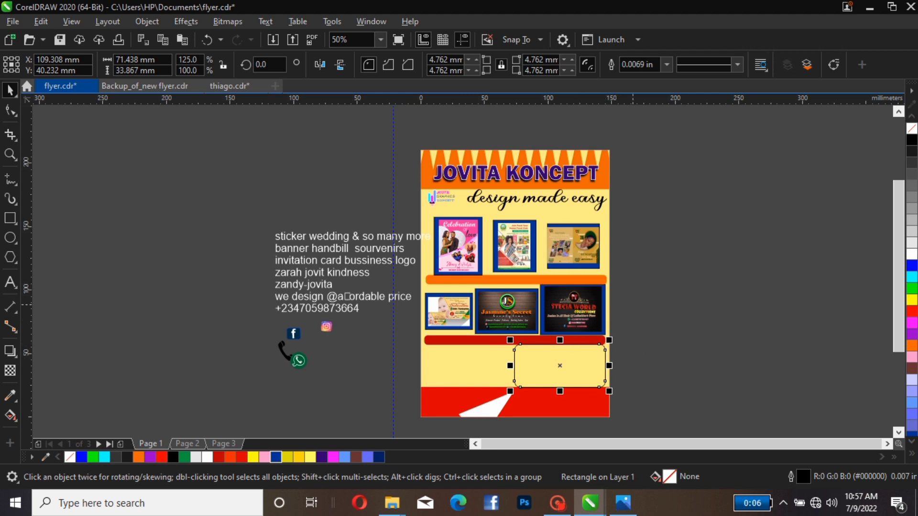
click(634, 305)
click(605, 356)
drag(608, 367, 592, 345)
key(Escape)
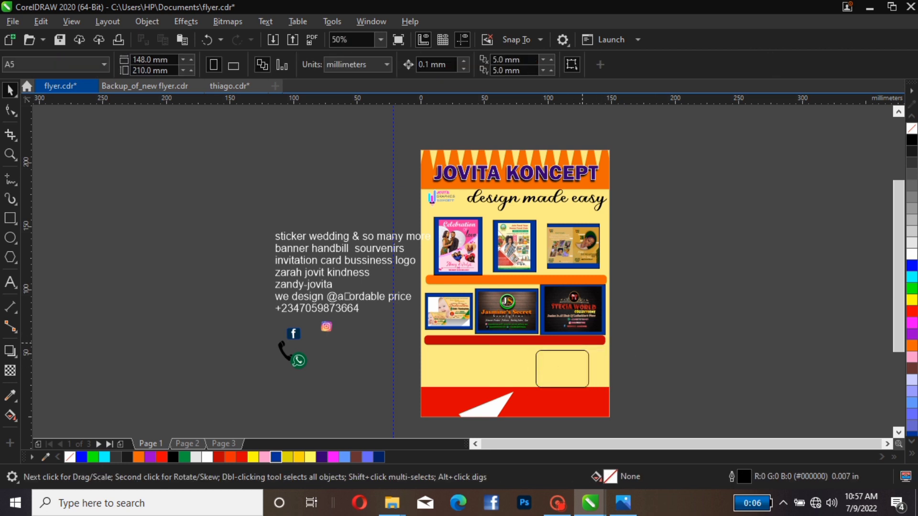
click(583, 360)
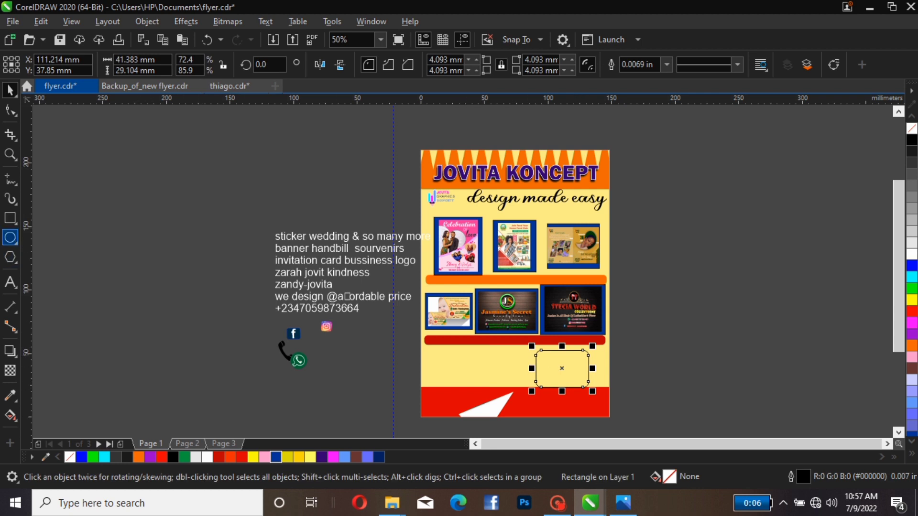
Draw a tall five-sided polygon and place it just left of the rounded rectangle, scaled to about 21 × 40 mm.
click(10, 257)
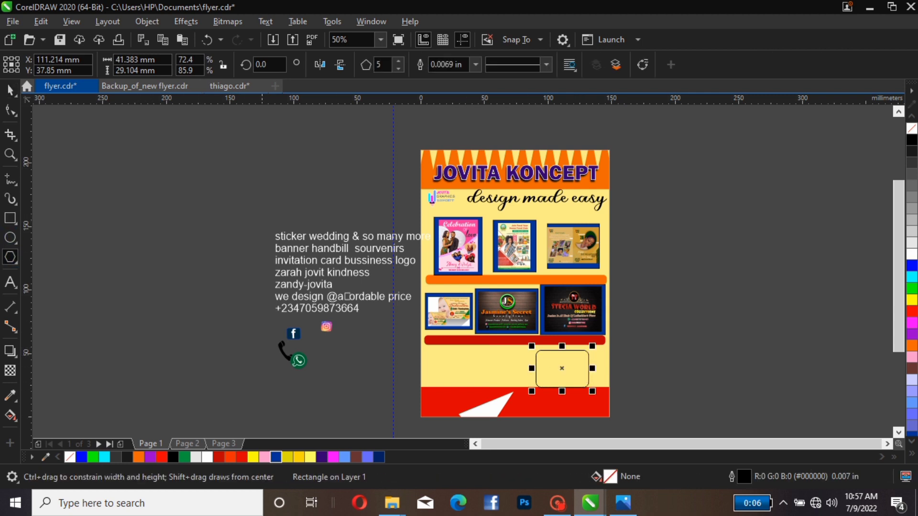
drag(123, 304, 160, 375)
click(10, 90)
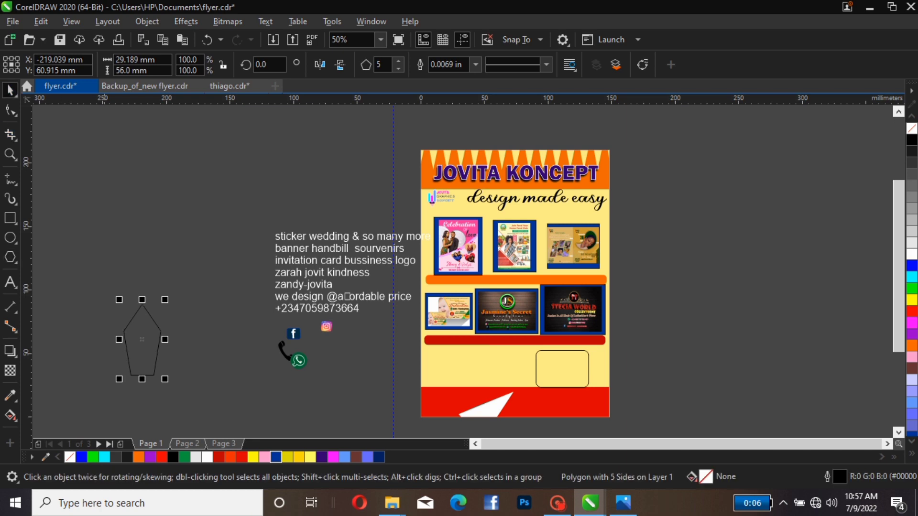
drag(127, 324, 511, 365)
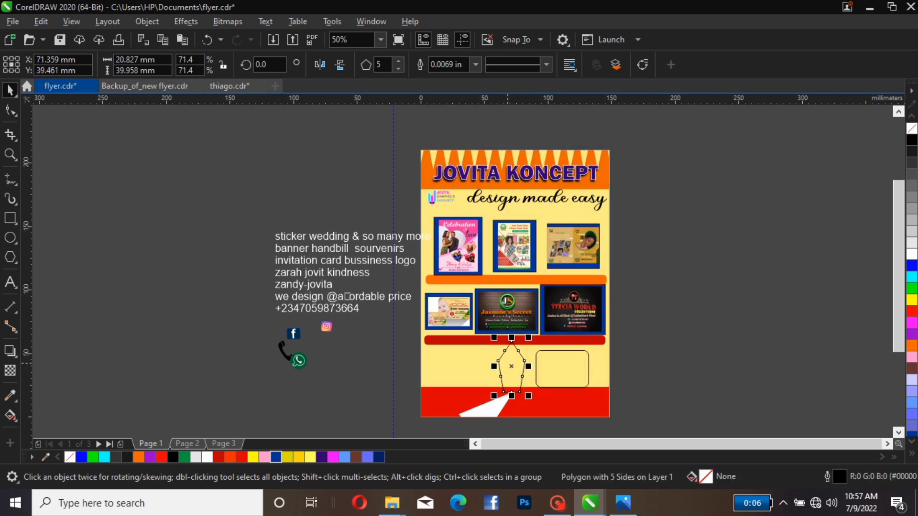
key(Escape)
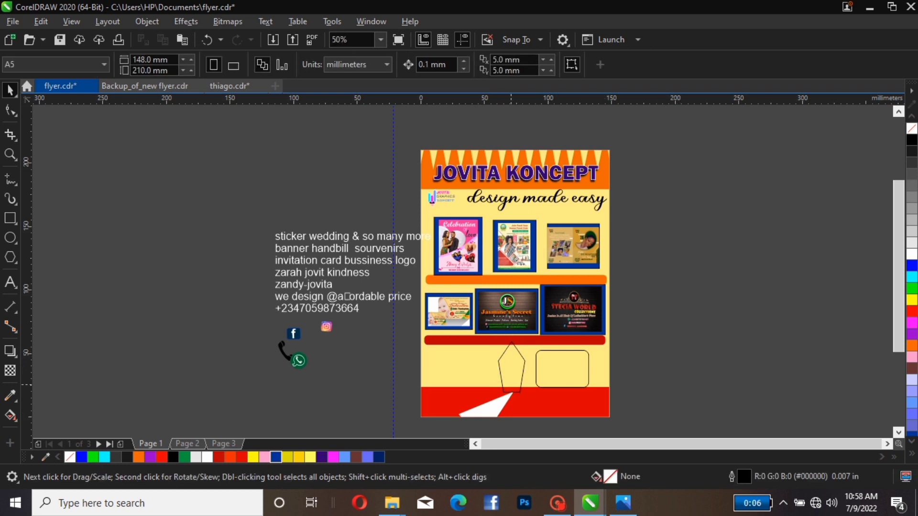
click(520, 388)
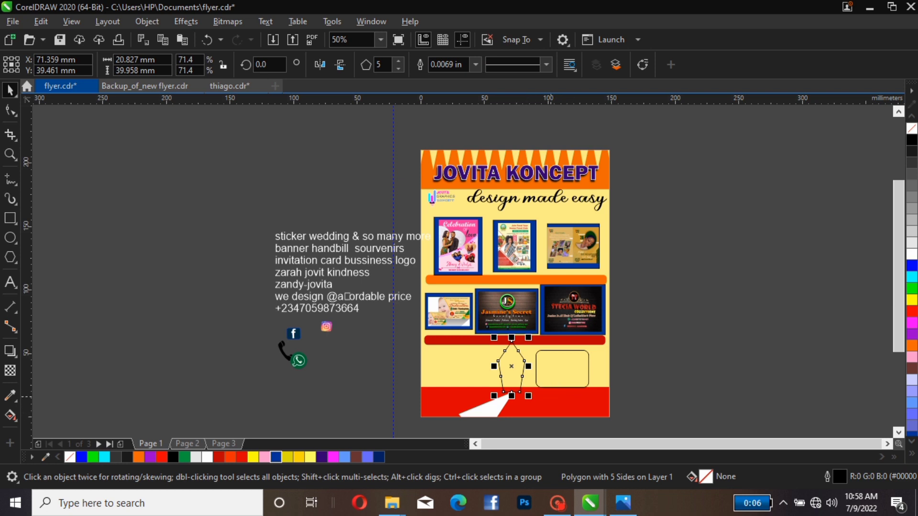
Fill the rounded rectangle with orange-red (#FE2A00) and remove its outline.
click(567, 378)
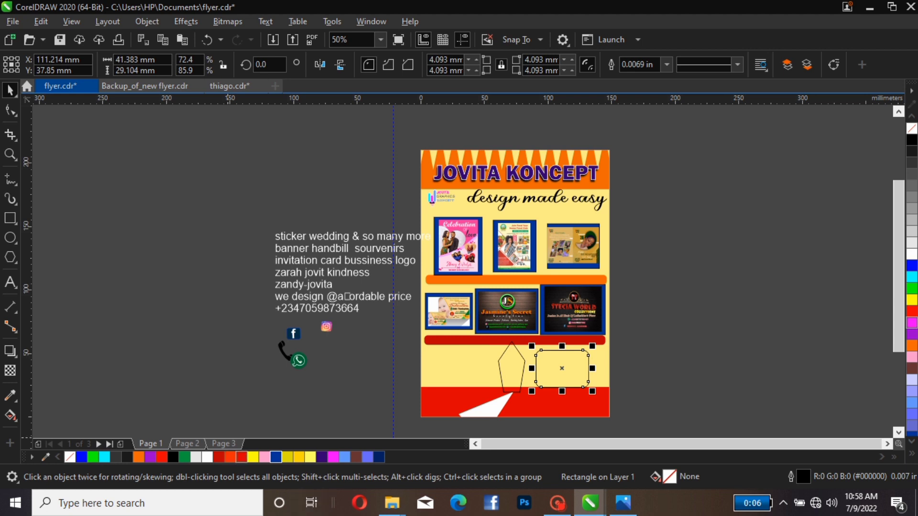
click(242, 457)
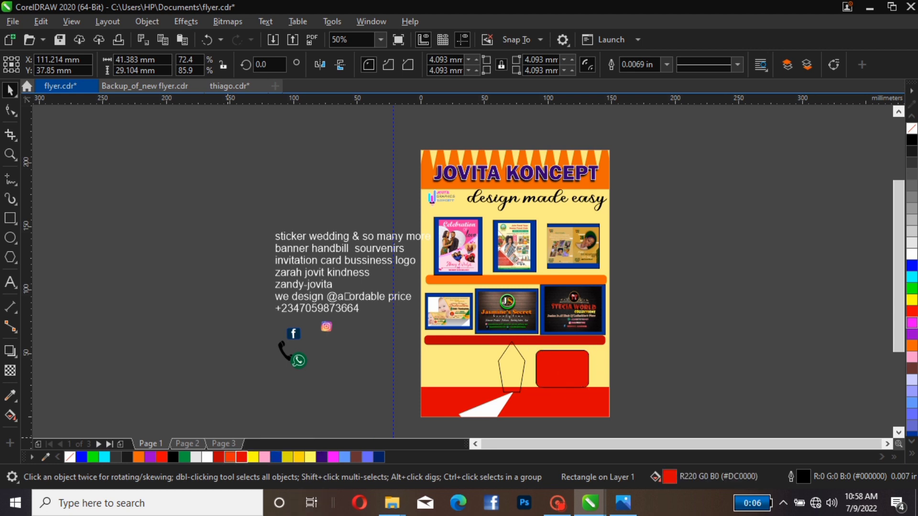
click(230, 457)
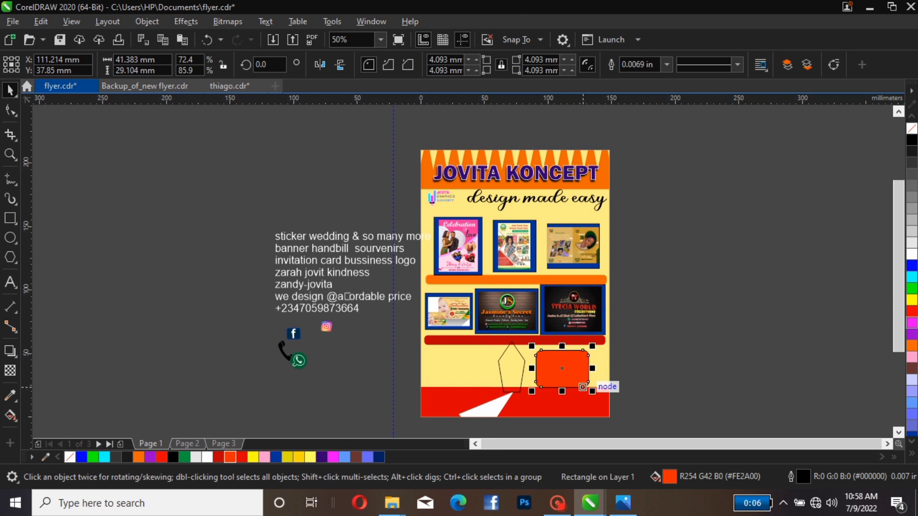
right_click(70, 457)
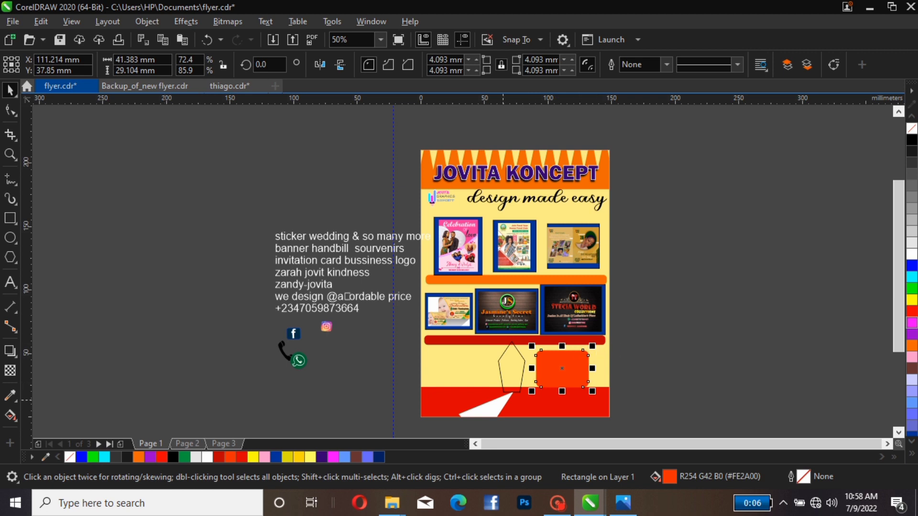
Inside the page's PowerClip, nudge the red band along the flyer's lower edge down about 4.5 mm and finish editing the contents.
click(539, 403)
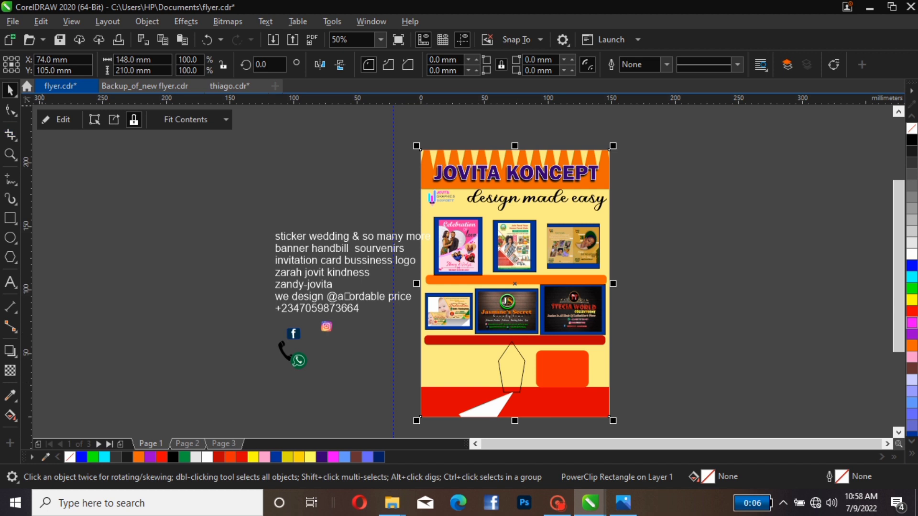
click(58, 119)
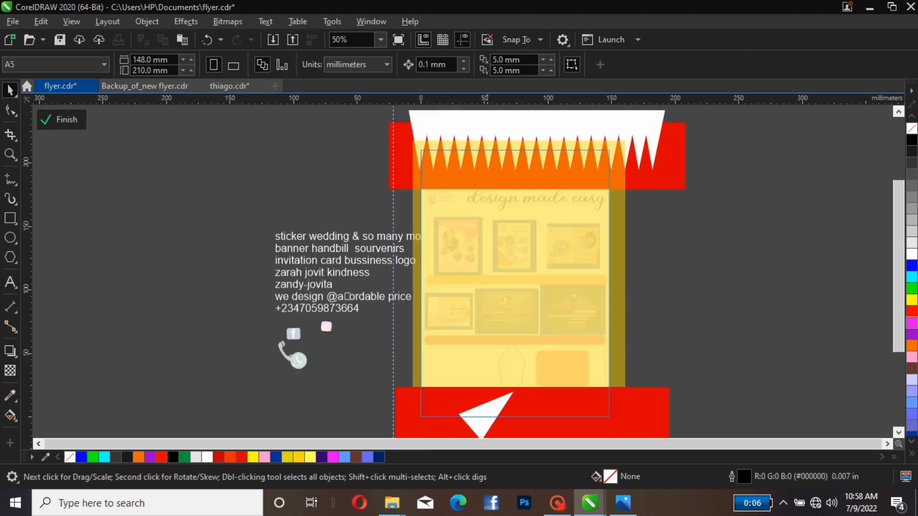
click(561, 417)
key(Down)
key(Down)
key(Down)
key(Down)
key(Down)
key(Down)
key(Down)
key(Down)
key(Down)
key(Down)
key(Down)
key(Down)
key(Down)
key(Down)
key(Down)
key(Down)
key(Down)
key(Down)
key(Down)
key(Down)
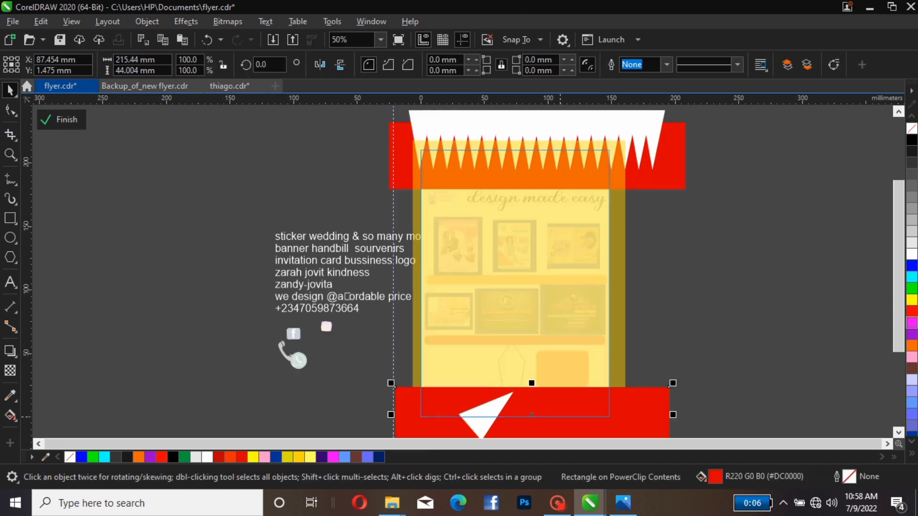
key(Down)
key(Down)
key(Down)
key(Down)
key(Down)
key(Down)
key(Down)
key(Down)
key(Down)
key(Down)
key(Down)
key(Down)
key(Down)
key(Down)
key(Down)
key(Down)
key(Down)
key(Down)
key(Down)
key(Down)
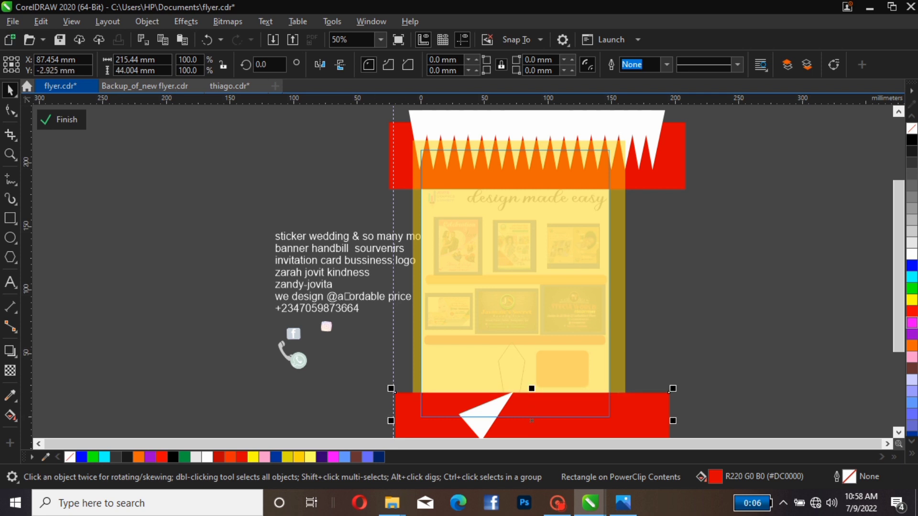
click(61, 120)
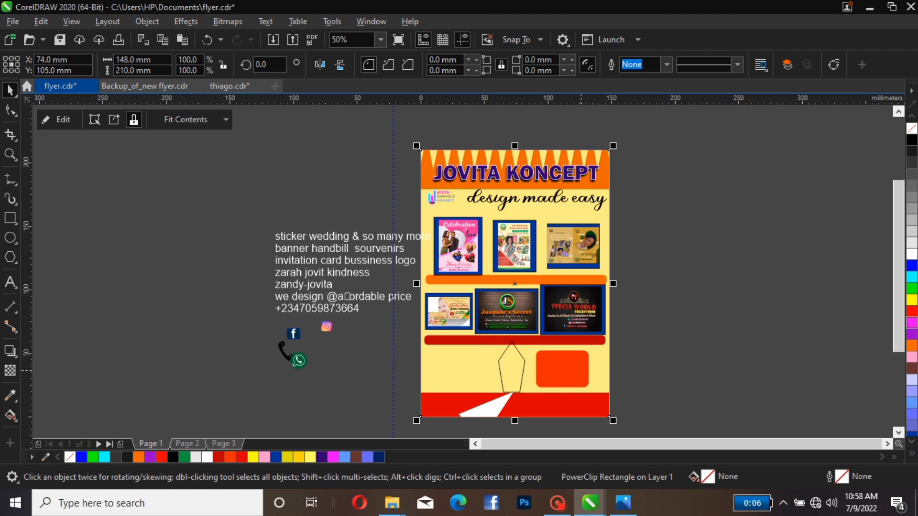
Nudge the orange-red rounded rectangle down 4 mm and widen it to about 54 mm toward the page's right edge.
click(581, 371)
key(Down)
key(Down)
key(Down)
key(Down)
key(Down)
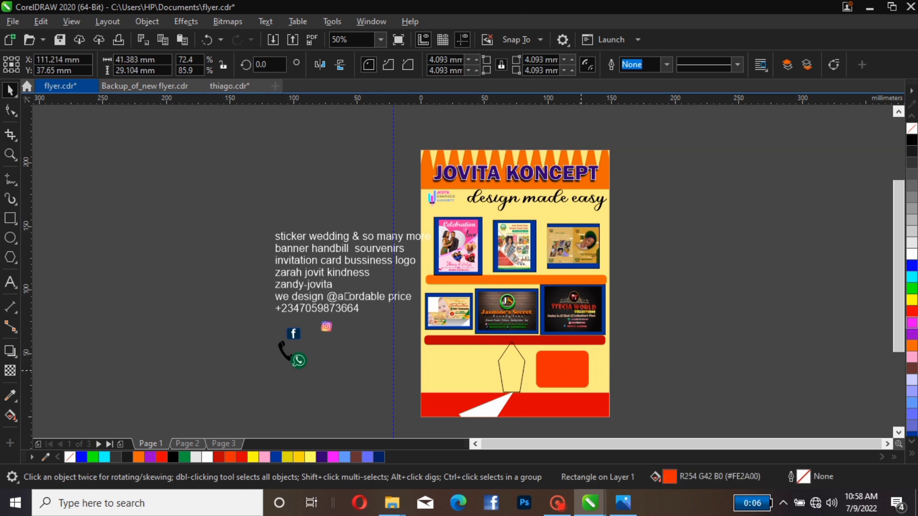
key(Down)
key(Down)
key(Down)
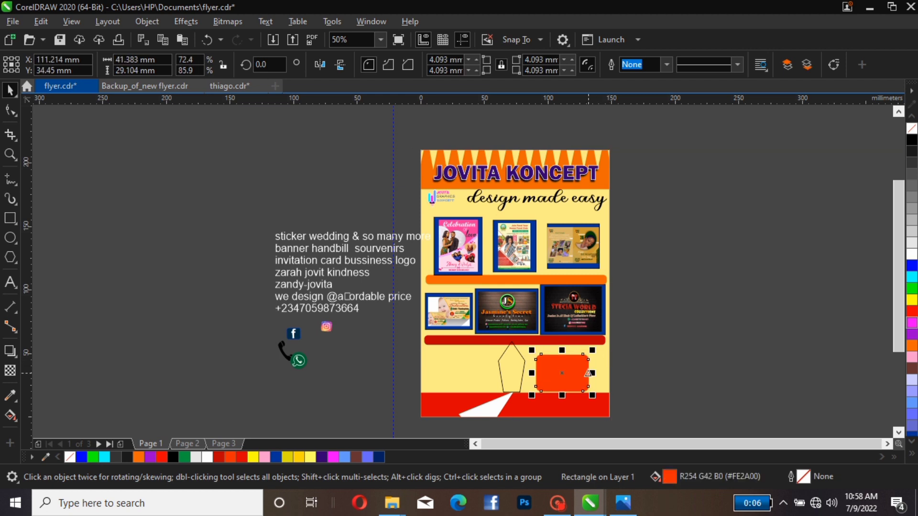
drag(589, 373, 604, 373)
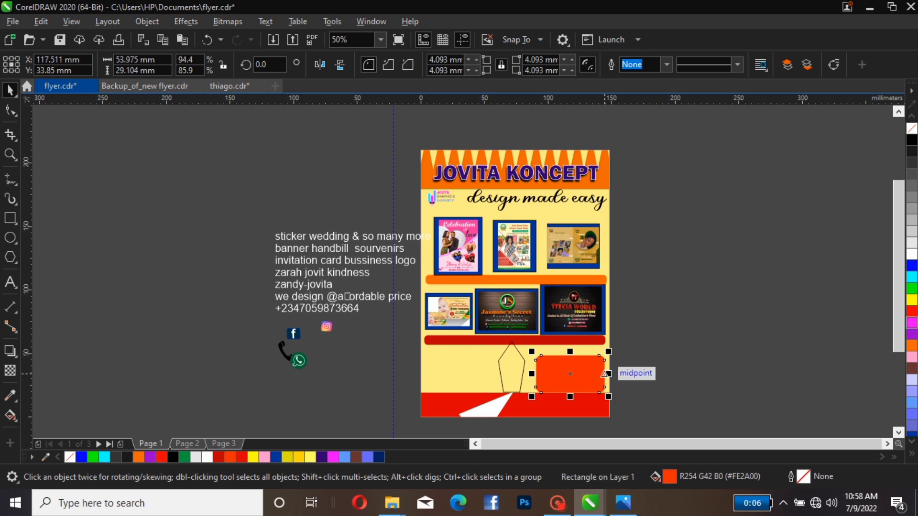
Nudge the rounded rectangle left about 7.4 mm so it meets the five-sided polygon, and fill it with dark red (#BA0000).
key(Left)
key(Left)
key(Left)
key(Left)
key(Left)
key(Left)
key(Left)
key(Left)
key(Left)
key(Left)
key(Left)
key(Left)
key(Left)
key(Left)
key(Left)
key(Left)
key(Left)
key(Left)
key(Left)
key(Left)
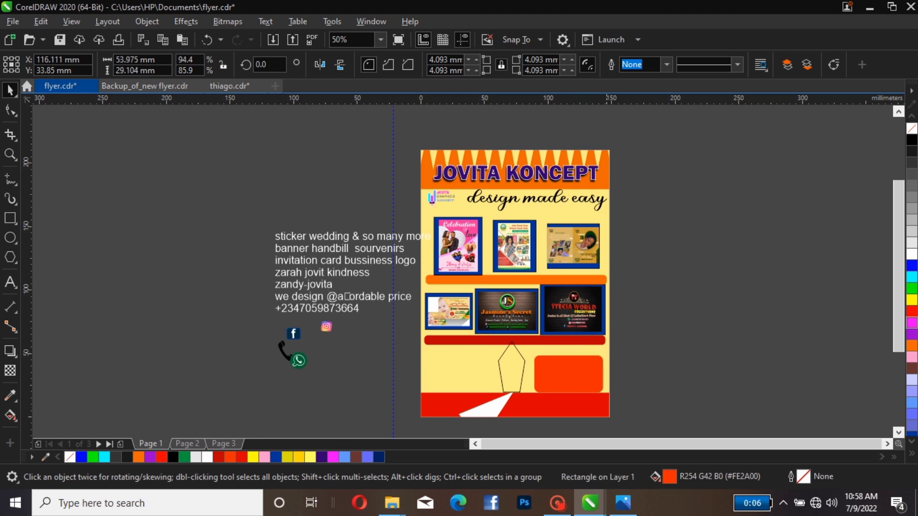
key(Left)
key(Left)
key(Left)
key(Left)
key(Left)
key(Left)
key(Left)
key(Left)
key(Left)
key(Left)
key(Left)
key(Left)
key(Left)
key(Left)
key(Left)
key(Left)
key(Left)
key(Left)
key(Left)
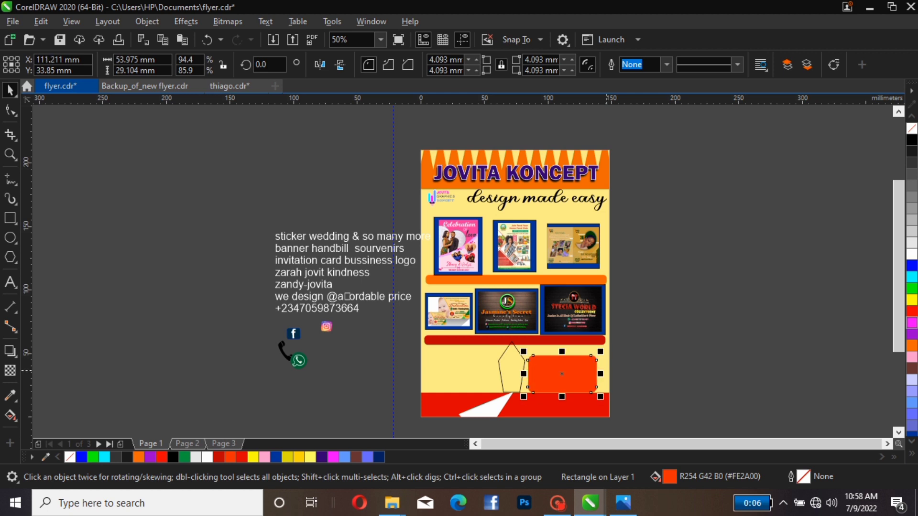
key(Left)
key(Left)
key(Left)
key(Left)
key(Left)
key(Left)
key(Left)
key(Left)
key(Left)
key(Left)
click(219, 457)
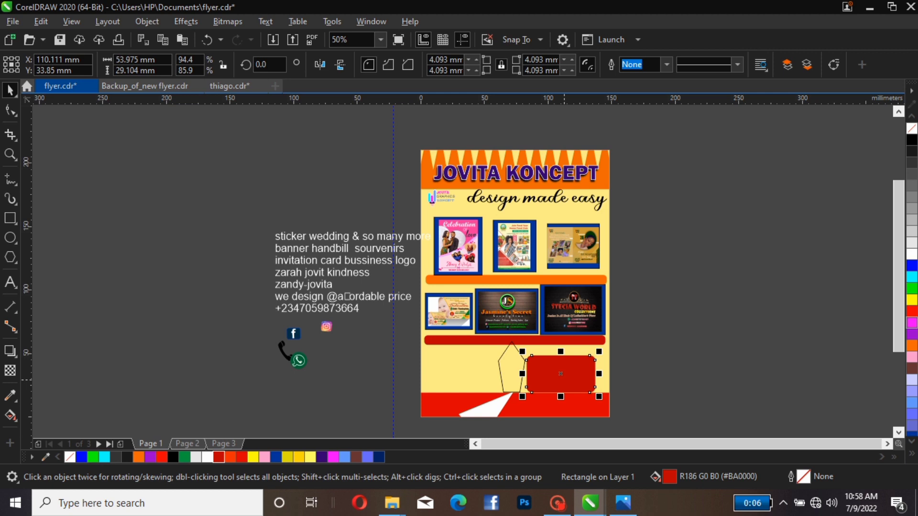
Duplicate the dark red rounded rectangle 5 mm up and to the right, and fill the copy with white.
drag(560, 374, 567, 368)
click(566, 368)
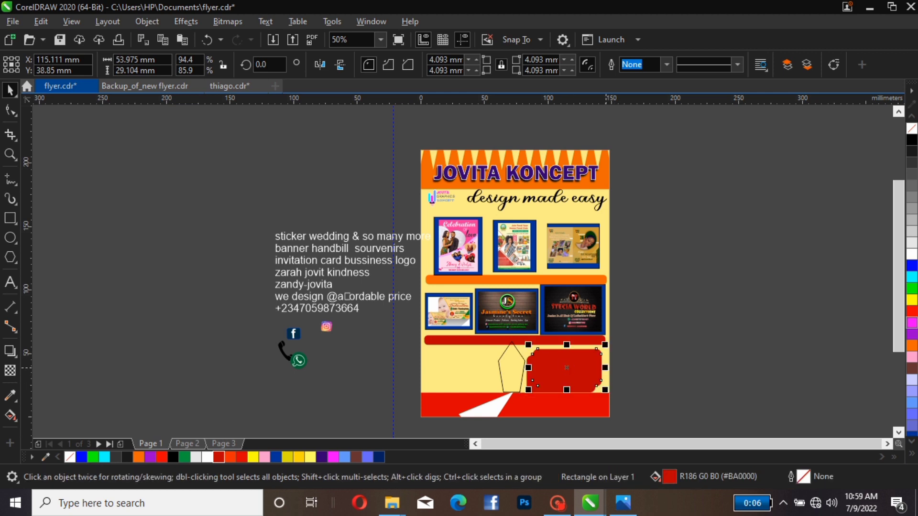
click(207, 457)
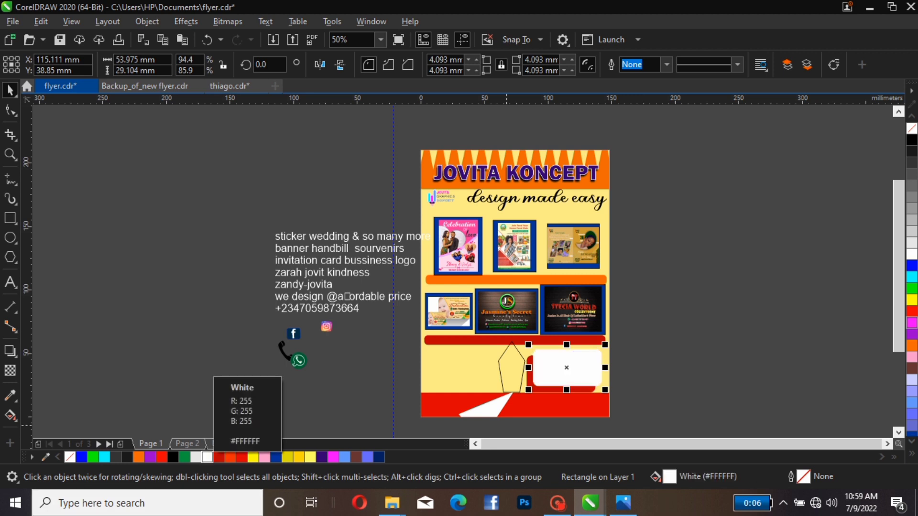
Duplicate the white rounded rectangle 5 mm further up and right, and fill the new copy with orange-red (#FE2A00).
key(ctrl+d)
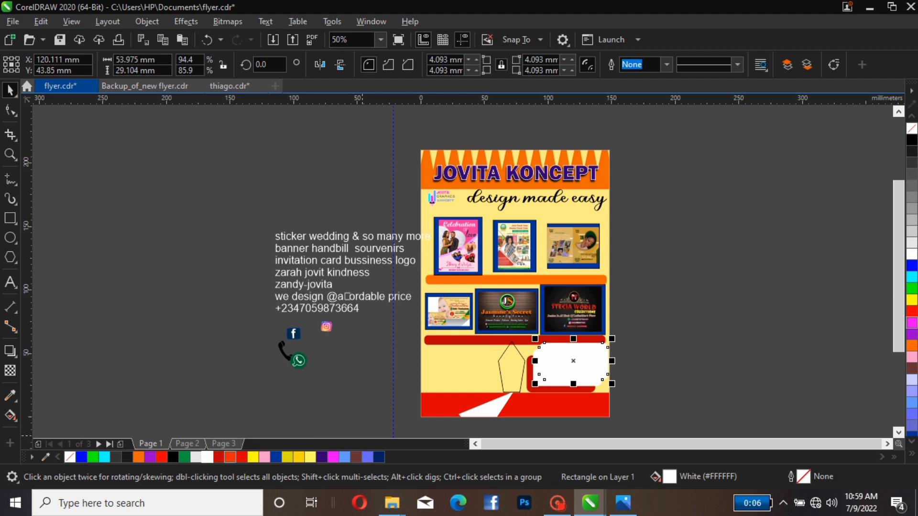
click(230, 457)
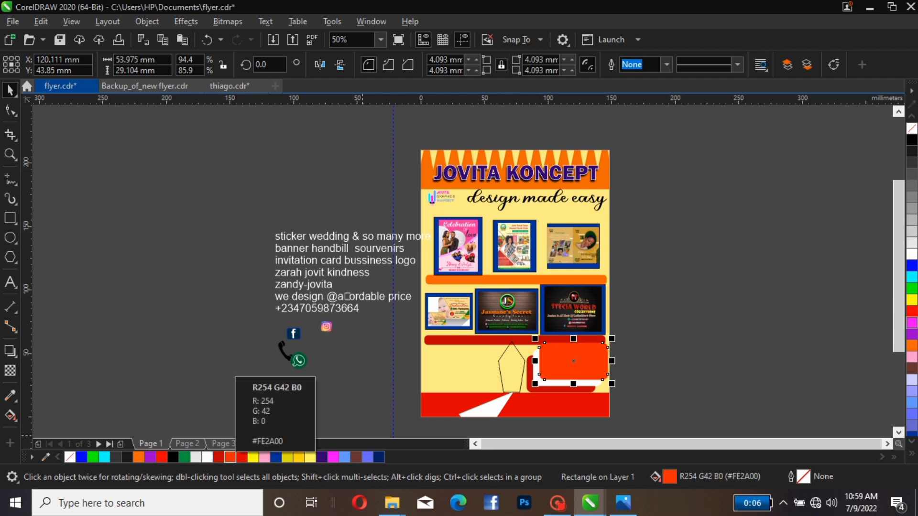
click(655, 344)
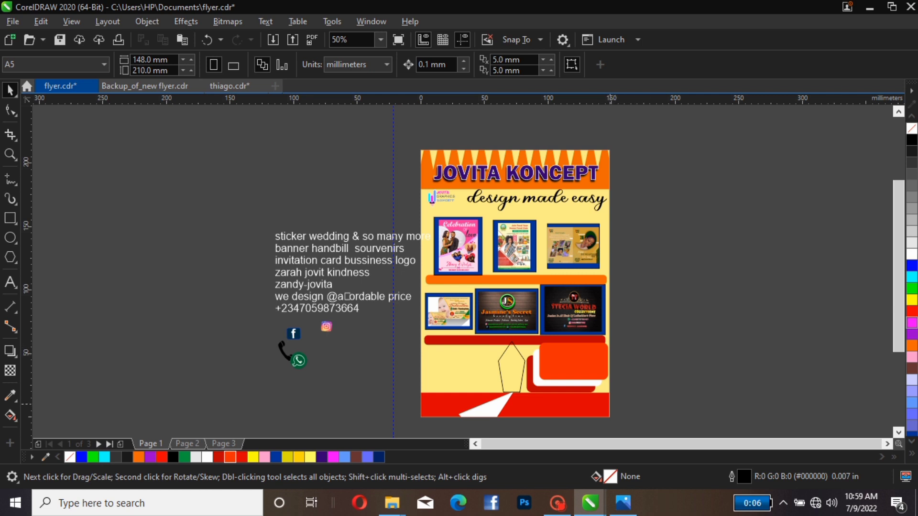
Reopen the page's PowerClip contents and nudge the red band along the lower edge down about another 4 mm.
click(574, 405)
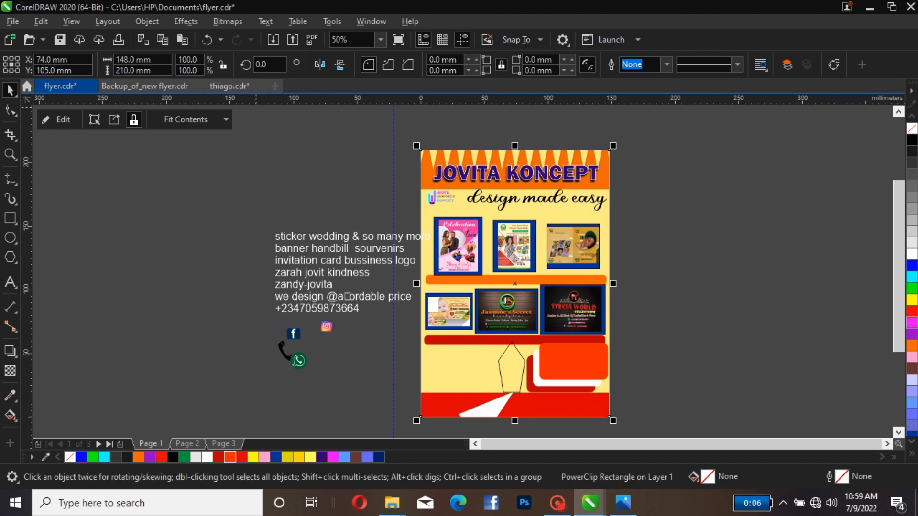
click(57, 120)
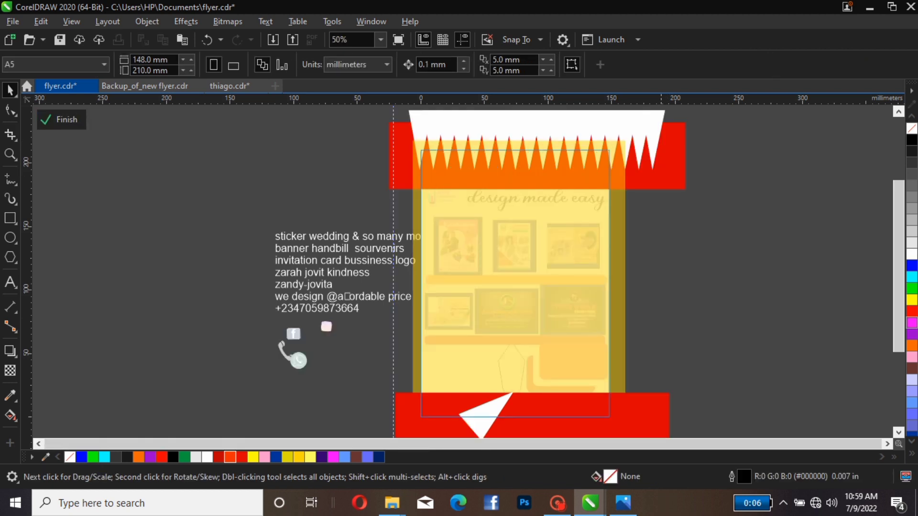
click(653, 400)
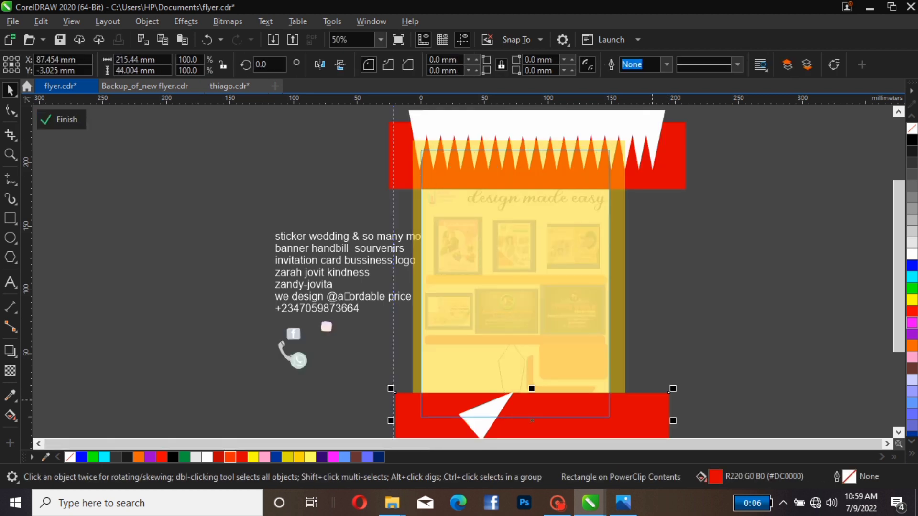
key(Down)
key(Down)
key(Down)
key(Down)
key(Down)
key(Down)
key(Down)
key(Down)
key(Down)
key(Down)
key(Down)
key(Down)
key(Down)
key(Down)
key(Down)
key(Down)
key(Down)
key(Down)
key(Down)
key(Down)
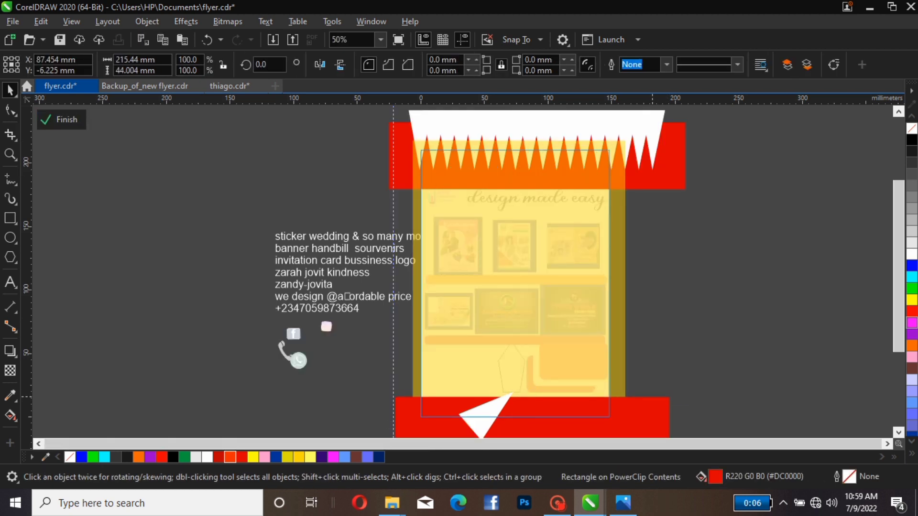
key(Down)
key(Down)
key(Down)
key(Down)
key(Down)
key(Down)
Nudge the white triangle down about 4.4 mm so its tip lines up with the red band's top edge.
click(497, 419)
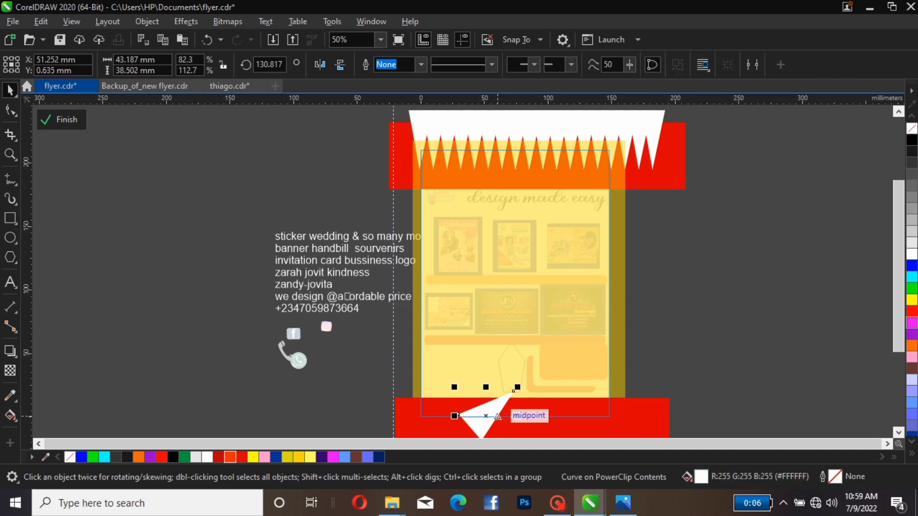
key(Down)
key(Down)
key(Down)
key(Down)
key(Down)
key(Down)
key(Down)
key(Down)
key(Down)
key(Down)
key(Down)
key(Down)
key(Down)
key(Down)
key(Down)
key(Down)
key(Down)
key(Down)
key(Down)
key(Down)
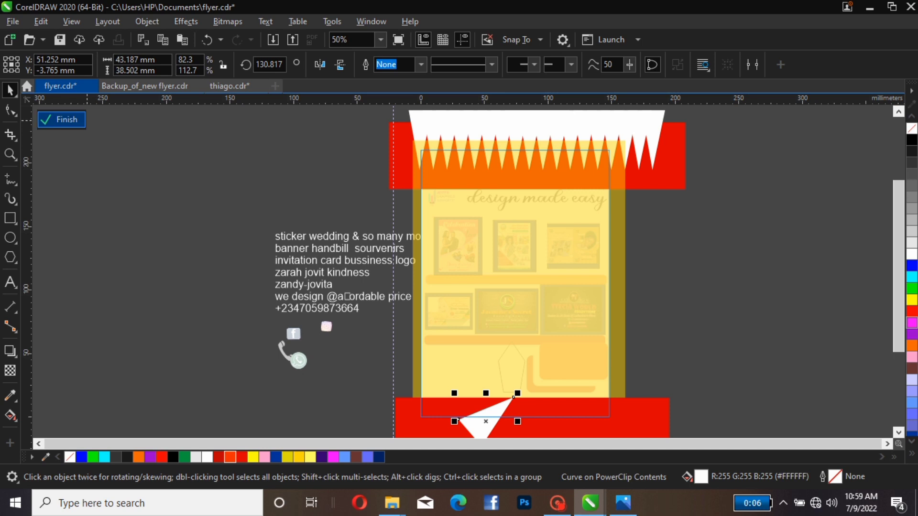
Finish editing the PowerClip contents and move the three stacked rounded rectangles down about 3.5 mm towards the red band.
click(61, 120)
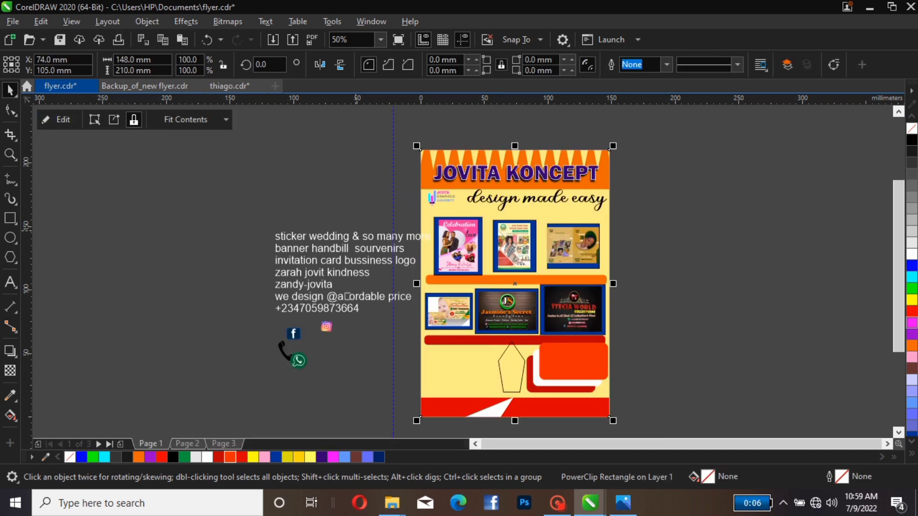
drag(647, 323, 516, 398)
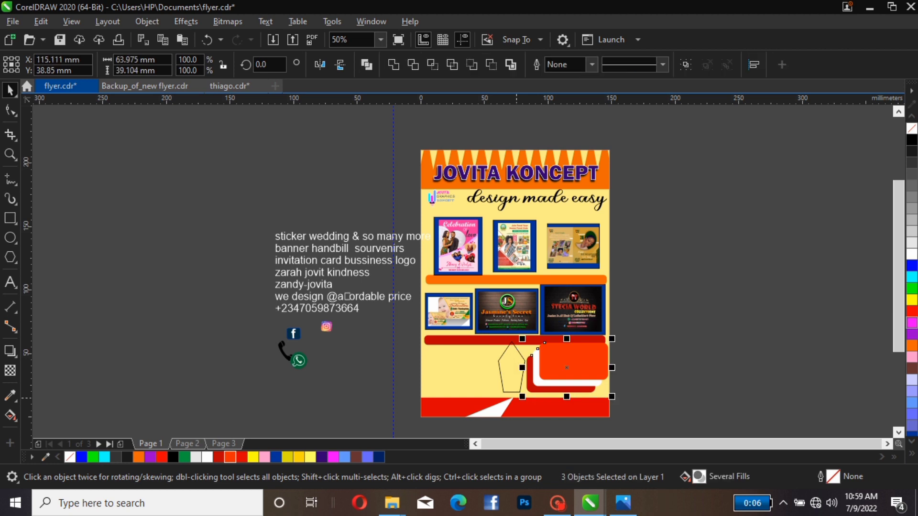
key(Down)
key(Down)
key(Down)
key(Down)
key(Down)
key(Down)
key(Down)
key(Down)
key(Down)
key(Down)
key(Down)
key(Down)
key(Down)
key(Down)
key(Down)
key(Down)
key(Down)
key(Down)
key(Down)
key(Down)
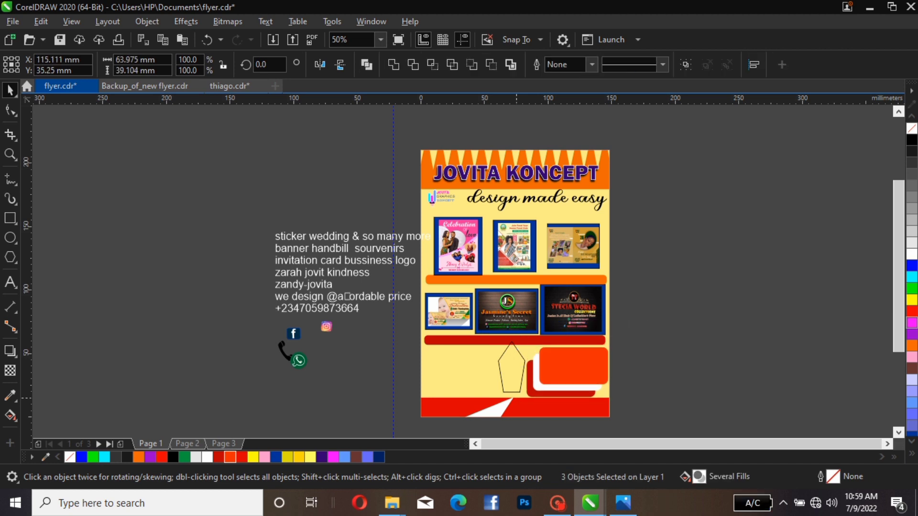
key(Down)
key(Down)
key(Down)
key(Down)
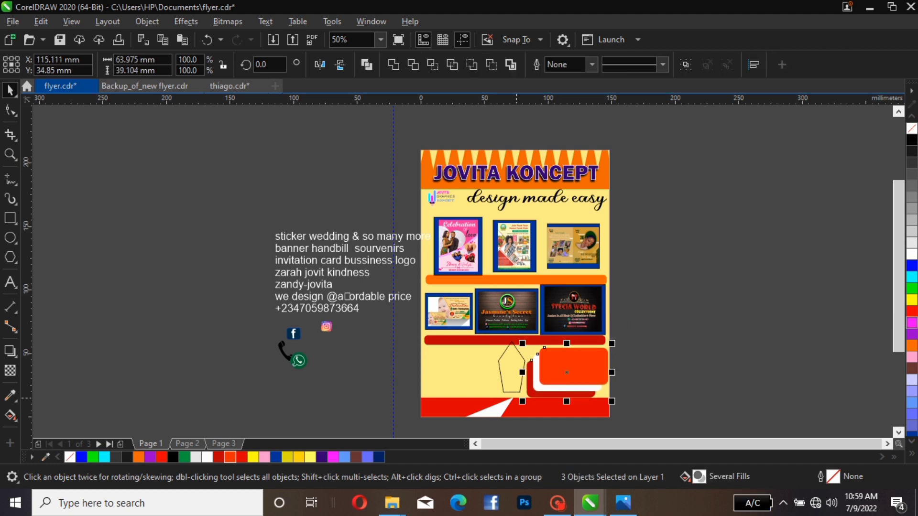
key(Up)
key(Up)
key(Up)
key(Up)
key(Up)
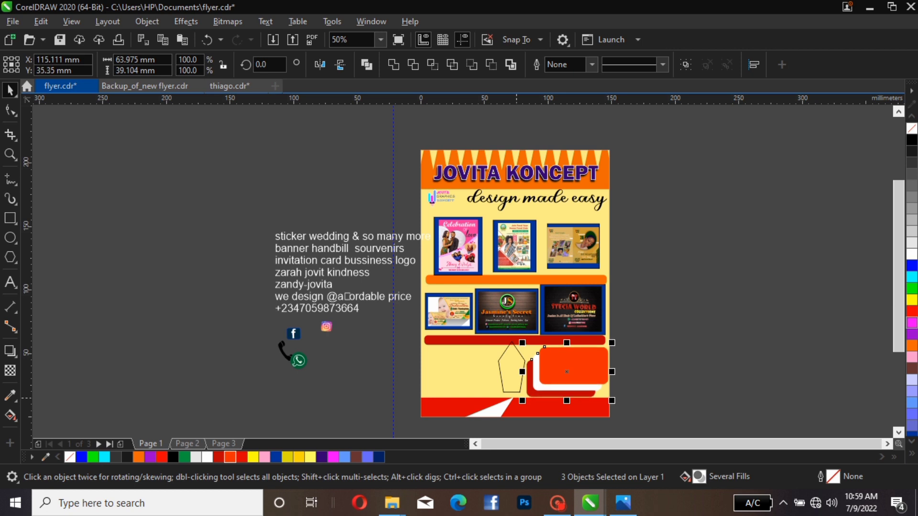
click(689, 326)
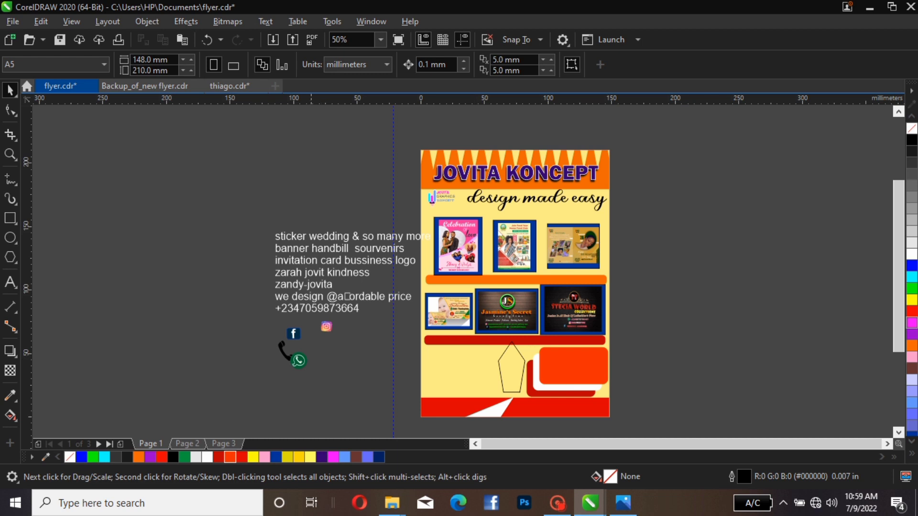
Place the WhatsApp icon and the phone receiver icon along the orange-red rounded panel's left edge, with the receiver above WhatsApp.
click(286, 351)
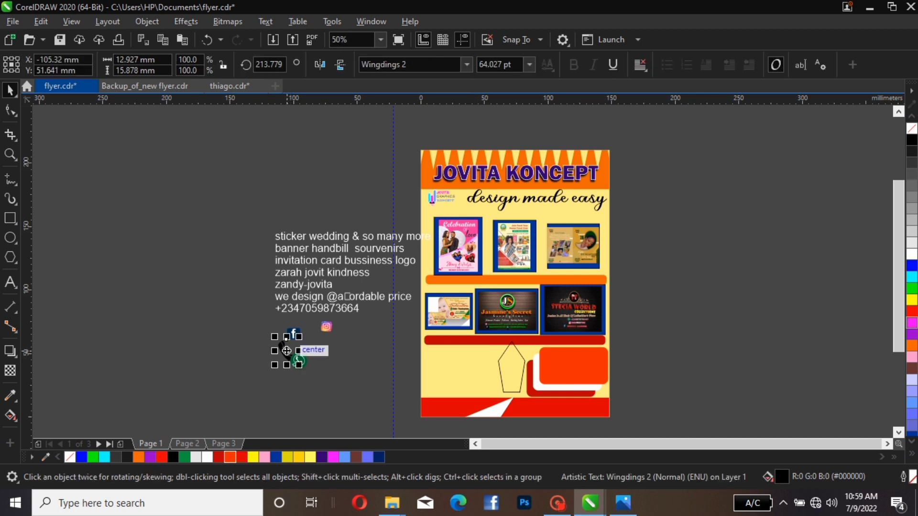
key(Escape)
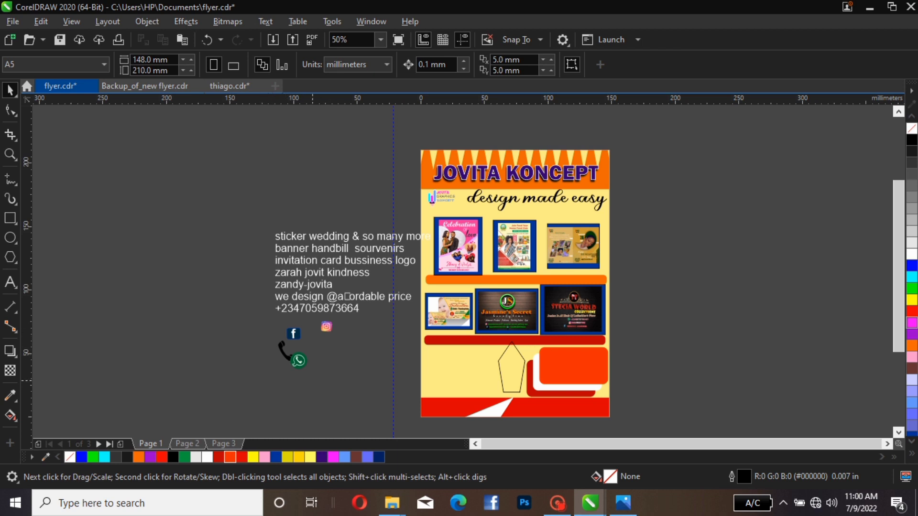
drag(253, 326, 316, 376)
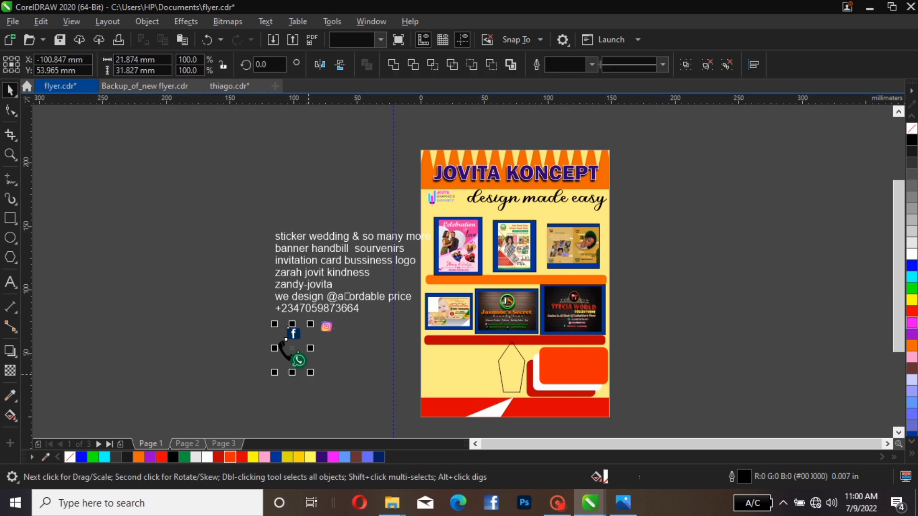
click(294, 333)
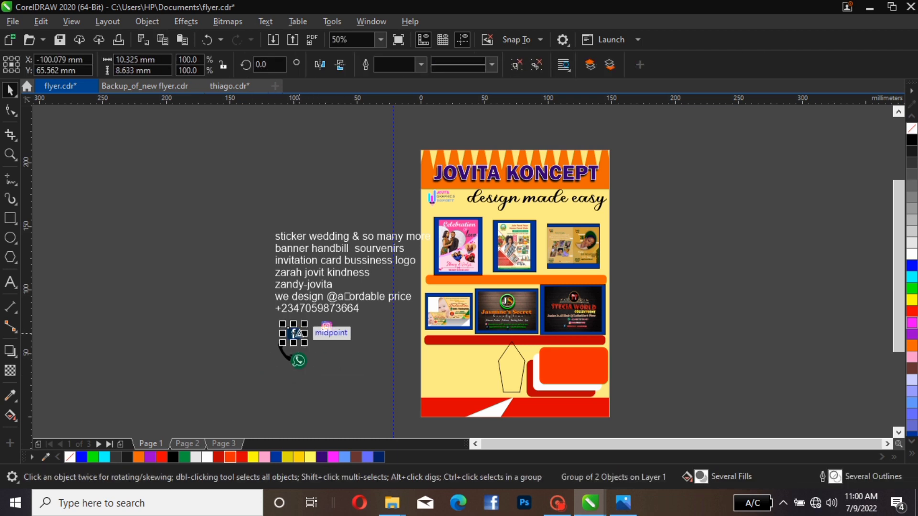
click(284, 354)
click(302, 360)
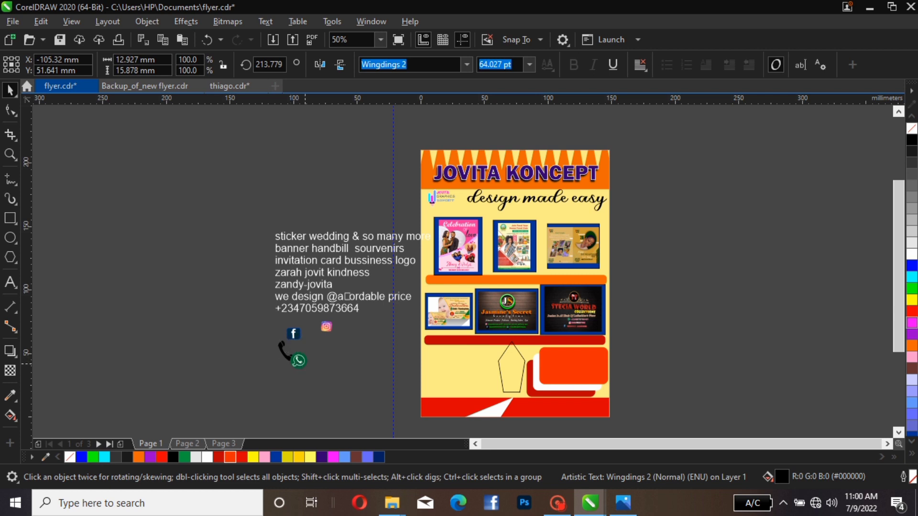
drag(303, 360, 548, 372)
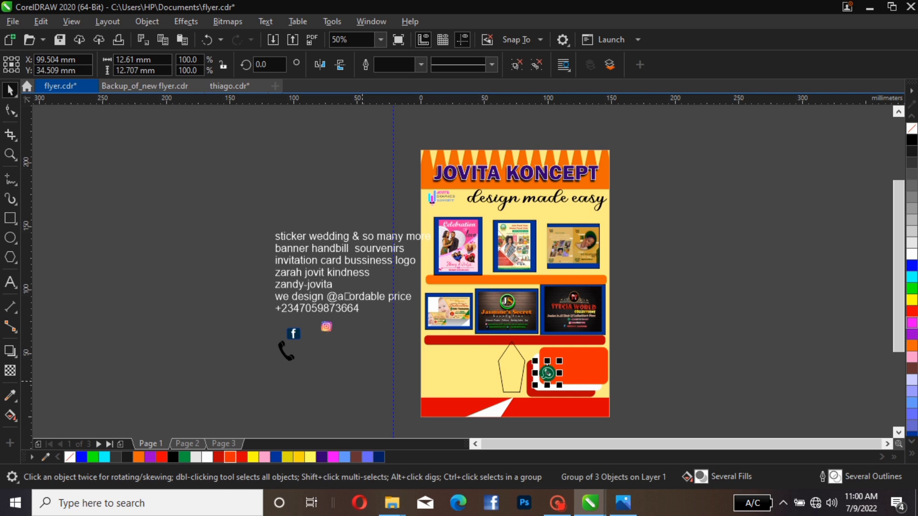
click(284, 344)
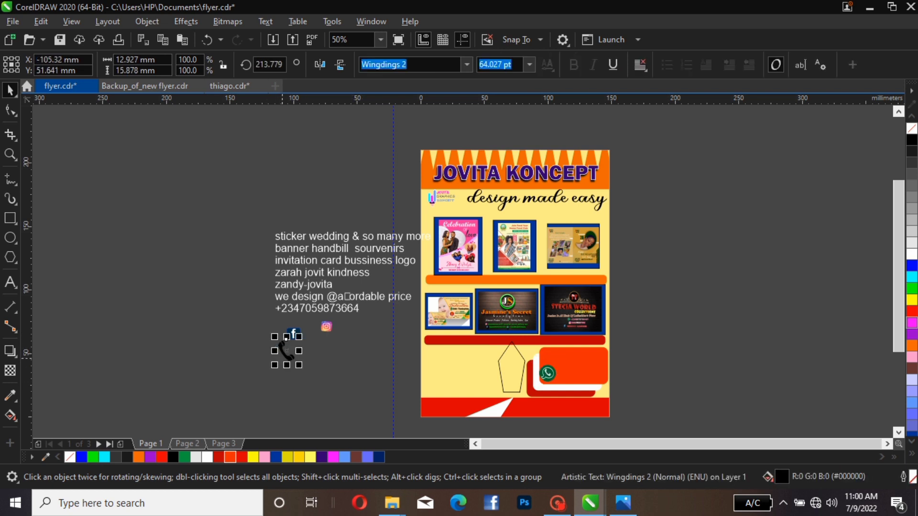
drag(287, 351, 552, 360)
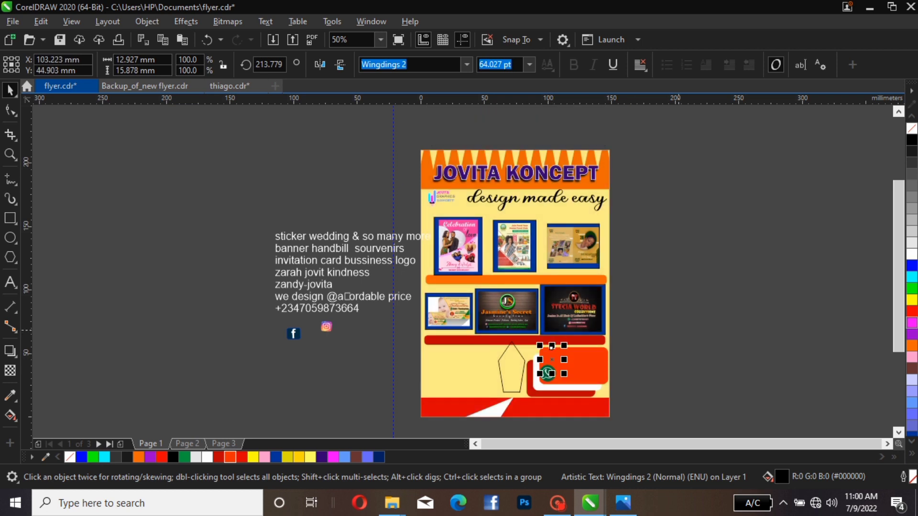
click(641, 311)
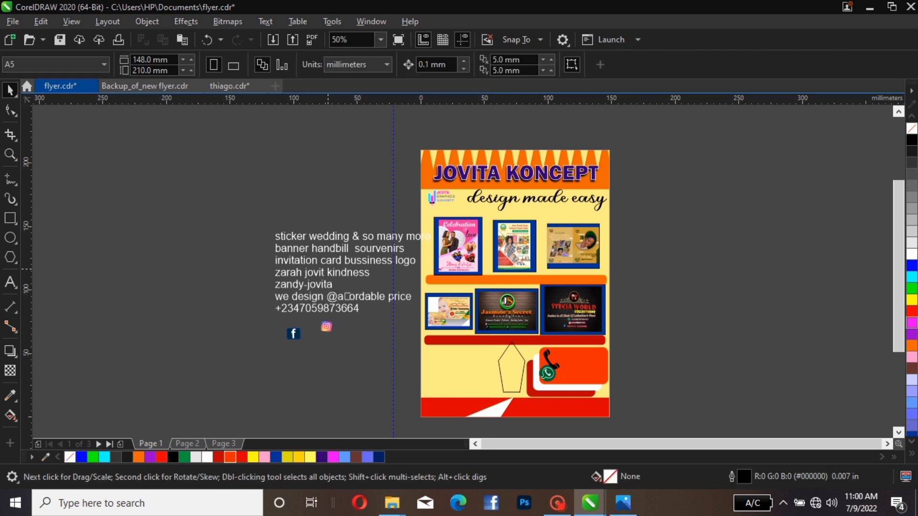
Move the phone number text to the empty area right of the page and break it into two lines.
click(351, 310)
drag(350, 311, 762, 343)
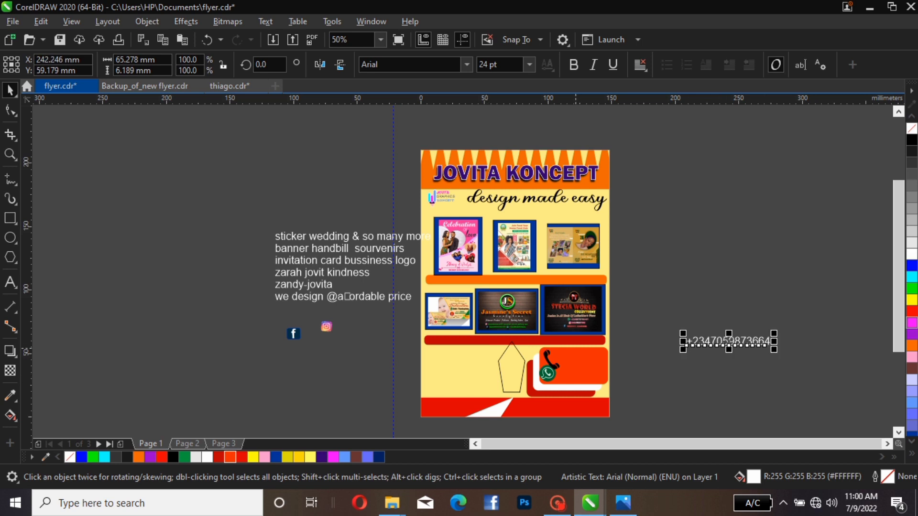
key(Escape)
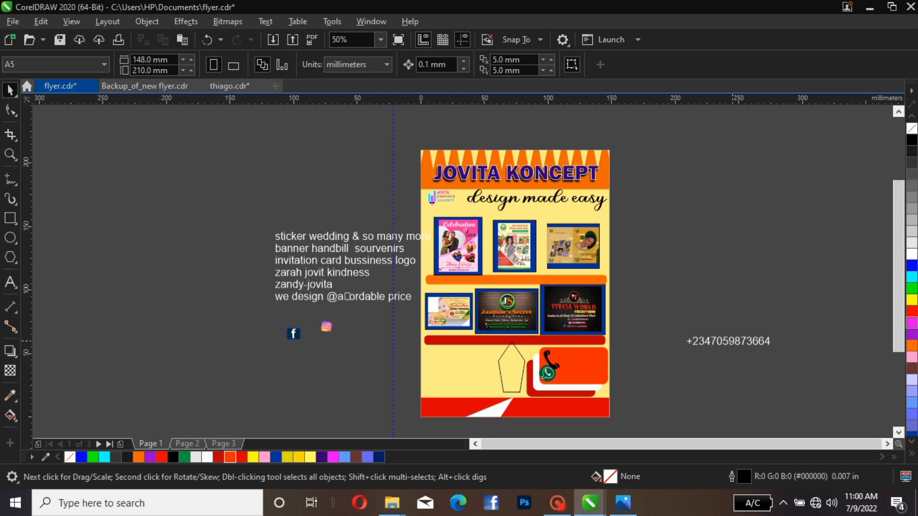
click(728, 341)
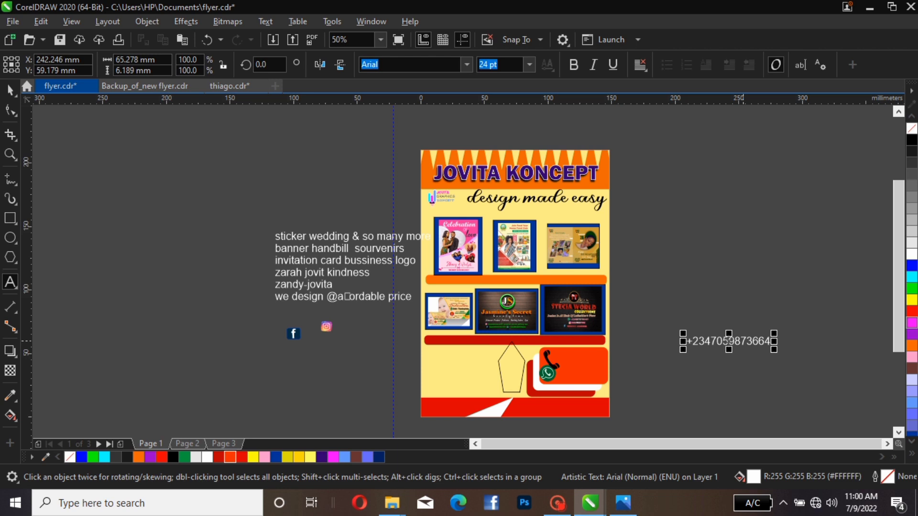
key(Return)
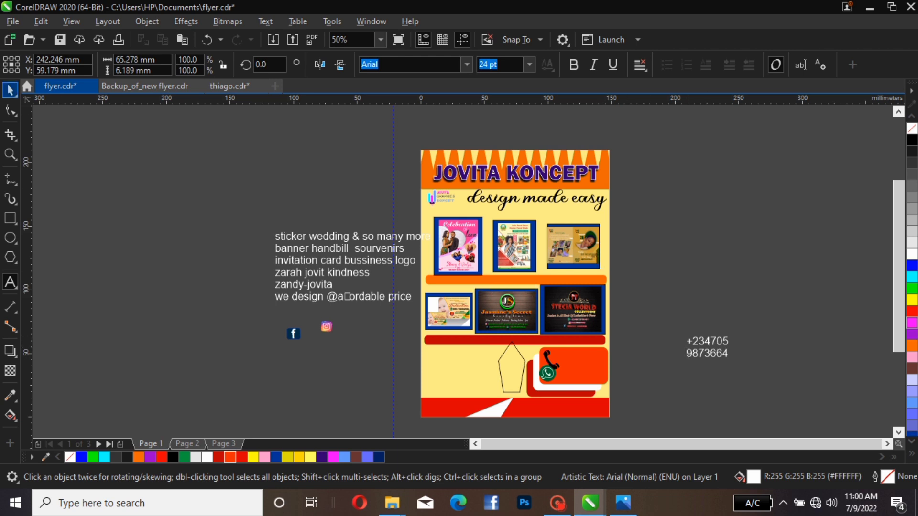
Place the two-line phone number on the orange-red panel beside the icons and set its font to Franklin Gothic Heavy.
click(10, 90)
drag(701, 346, 573, 366)
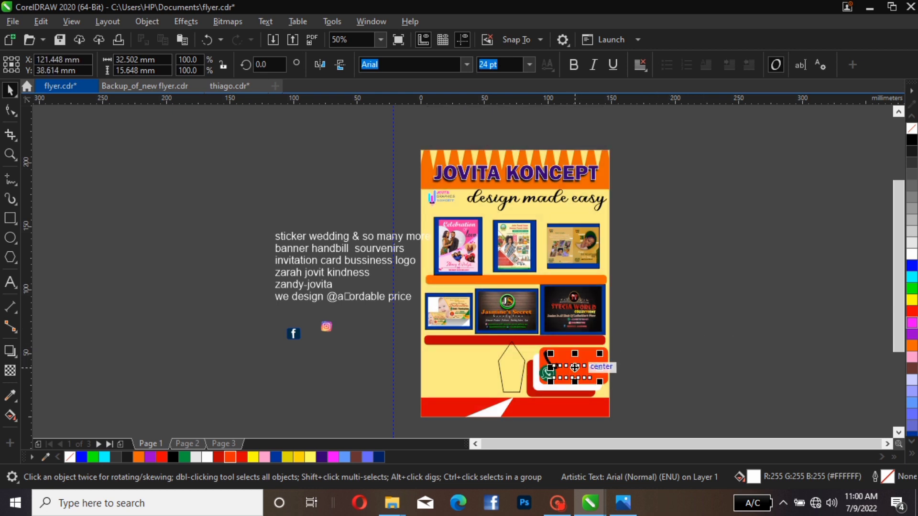
click(574, 366)
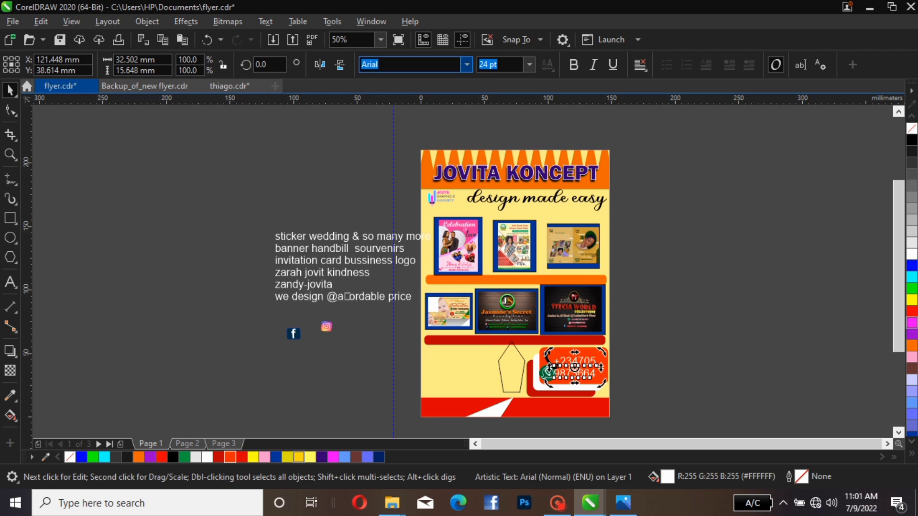
click(467, 64)
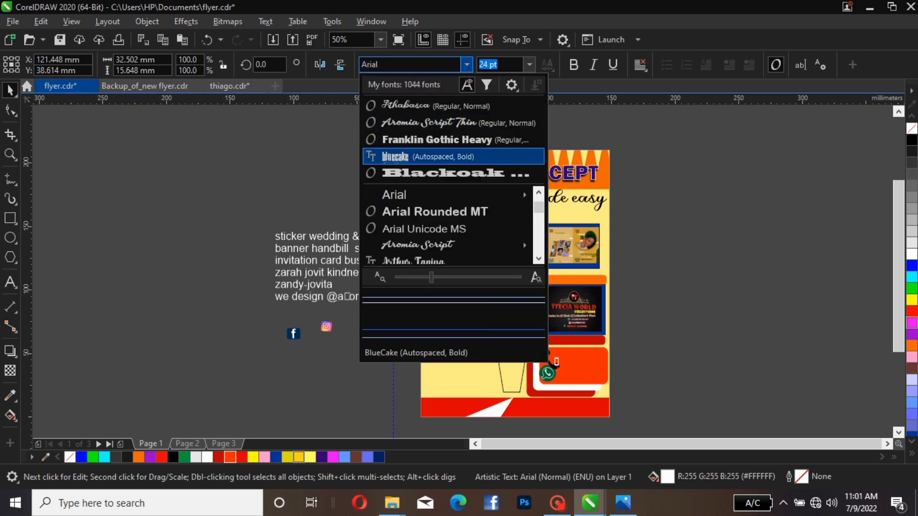
click(454, 139)
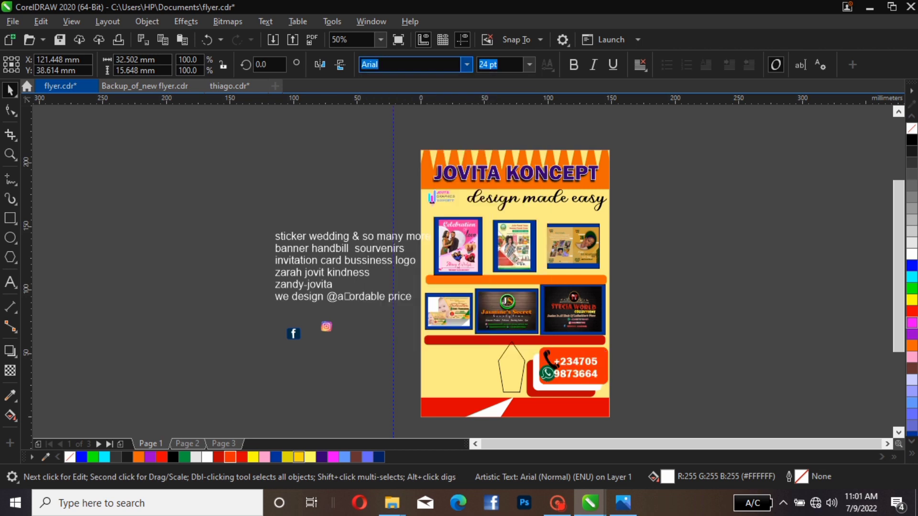
key(Escape)
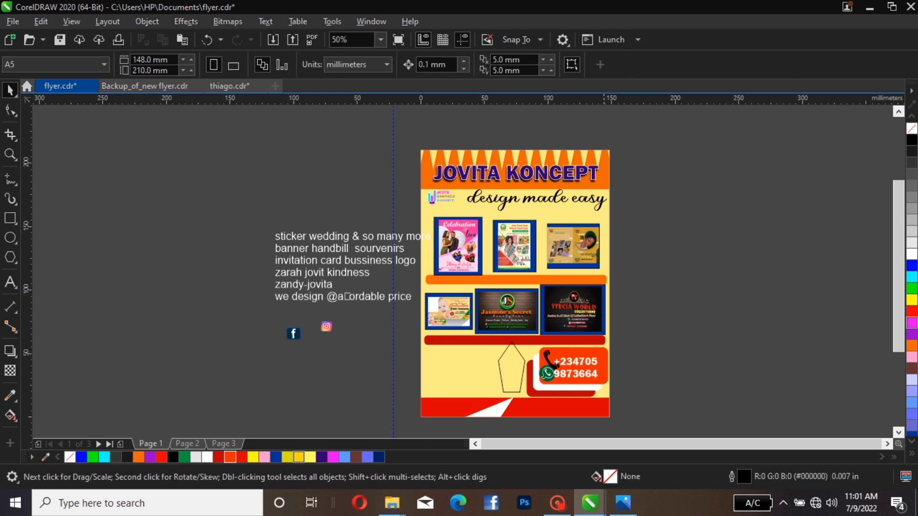
Shift the phone number about 3 mm right and 1.4 mm up within the orange-red panel to clear the icons.
click(557, 363)
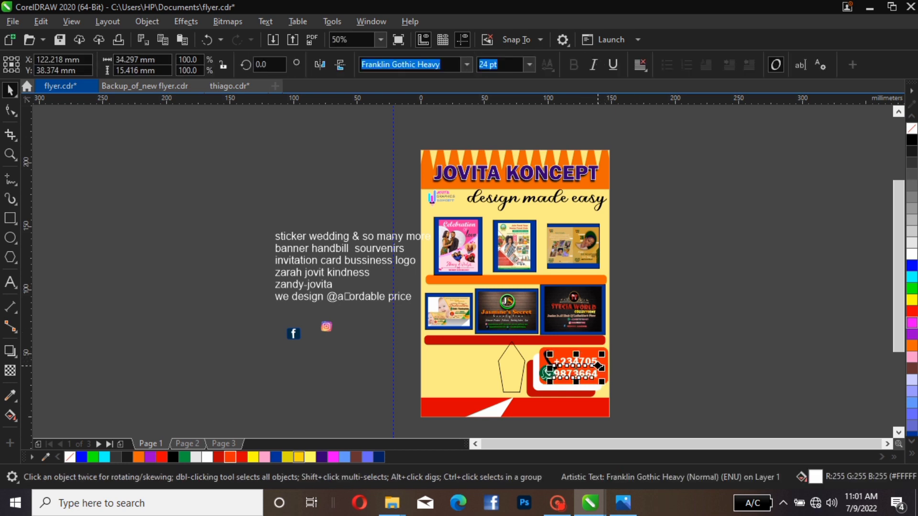
drag(599, 367, 601, 366)
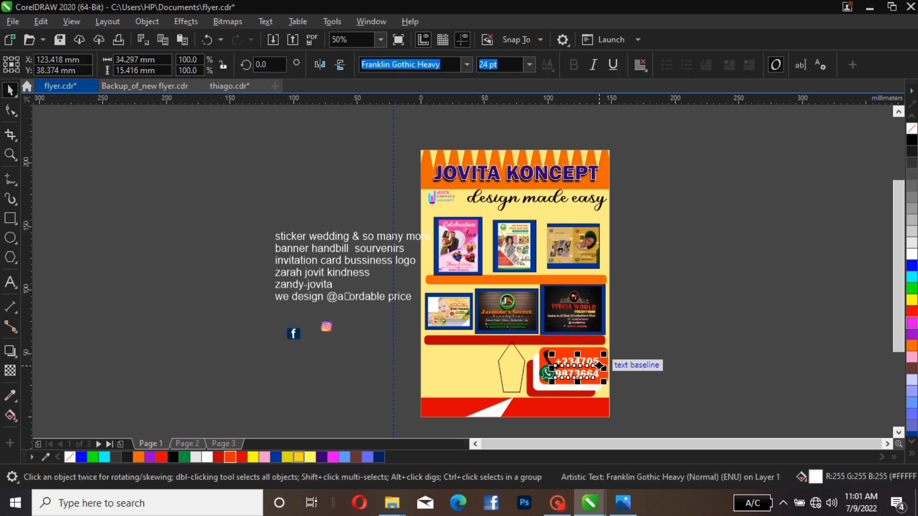
key(Up)
key(Up)
key(Up)
key(Up)
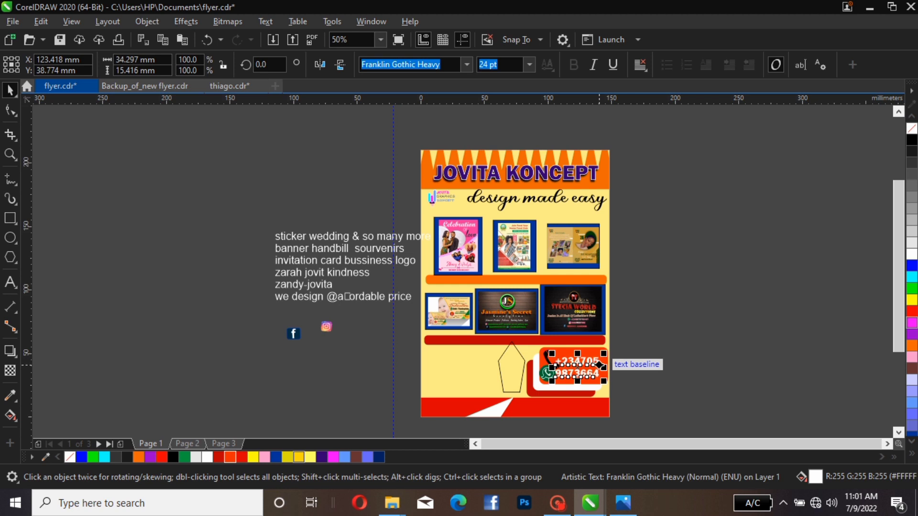
key(Escape)
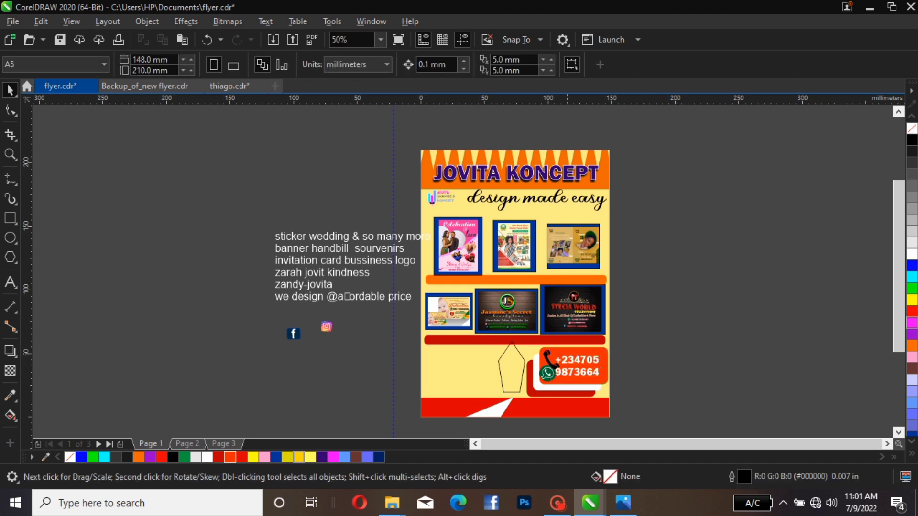
click(566, 376)
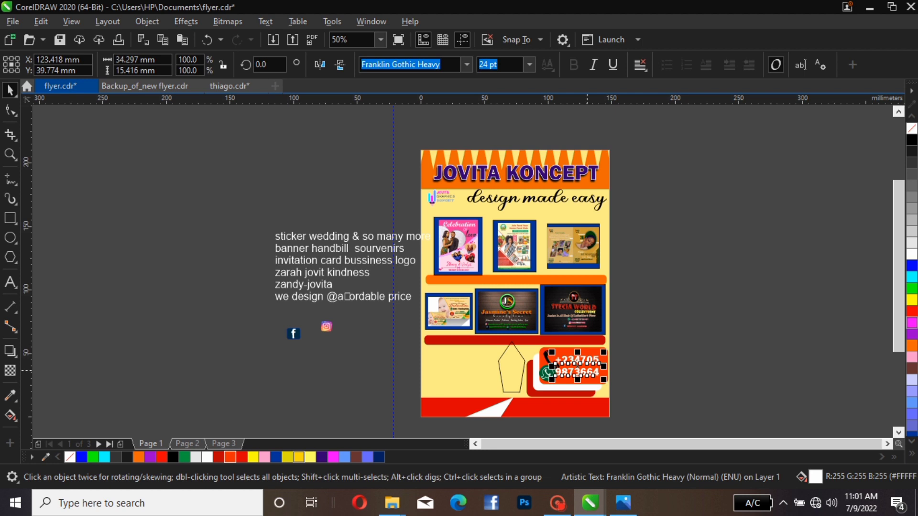
key(Right)
key(Right)
key(Right)
key(Right)
key(Right)
key(Right)
key(Right)
key(Right)
key(Right)
key(Right)
key(Right)
key(Right)
key(Right)
key(Right)
key(Right)
key(Right)
key(Right)
key(Right)
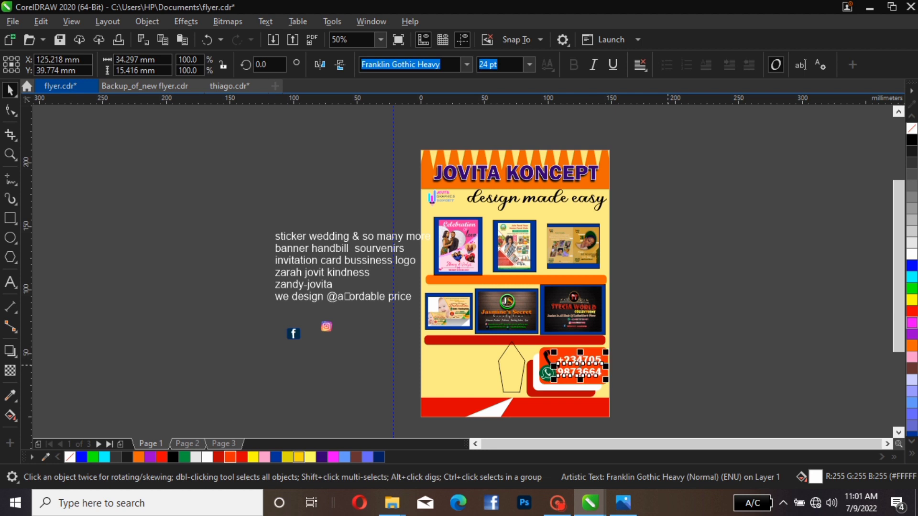
key(Escape)
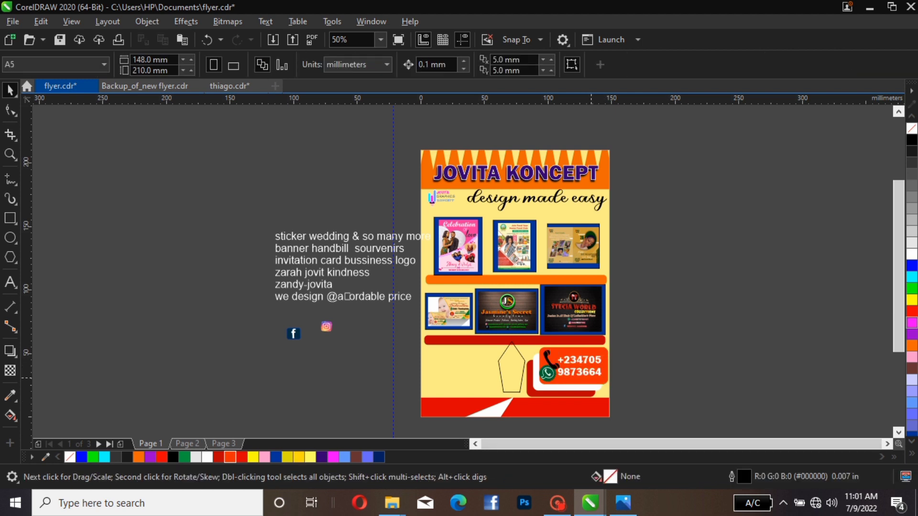
click(592, 374)
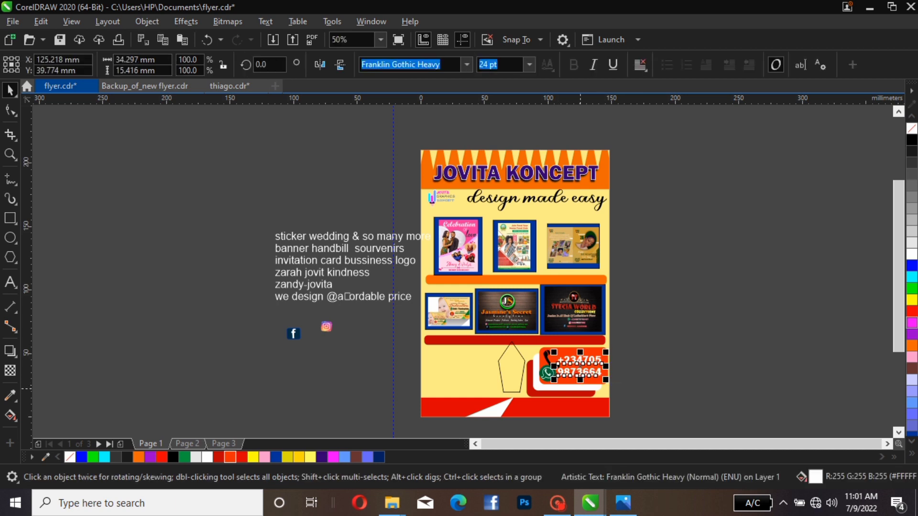
key(Right)
key(Right)
key(Right)
key(Escape)
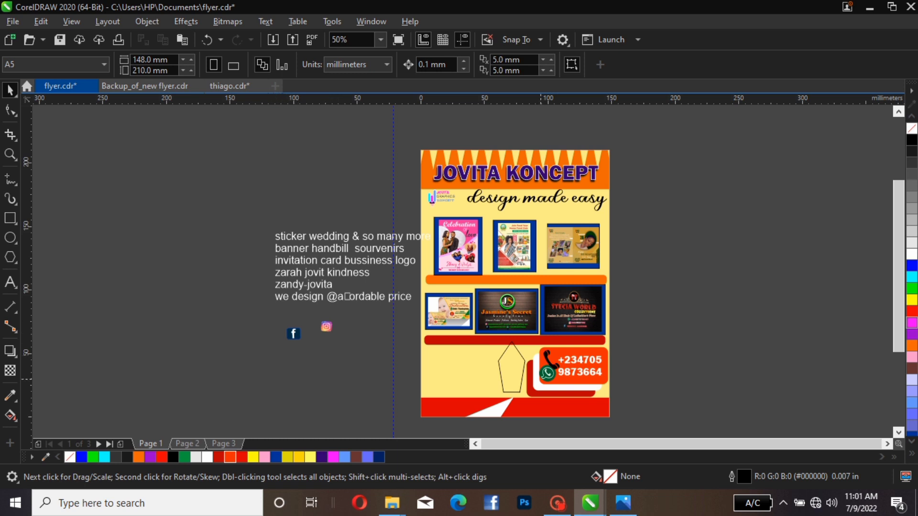
Draw a rectangle about 50 by 22 mm in the empty area left of the page, beside the Facebook icon.
click(522, 377)
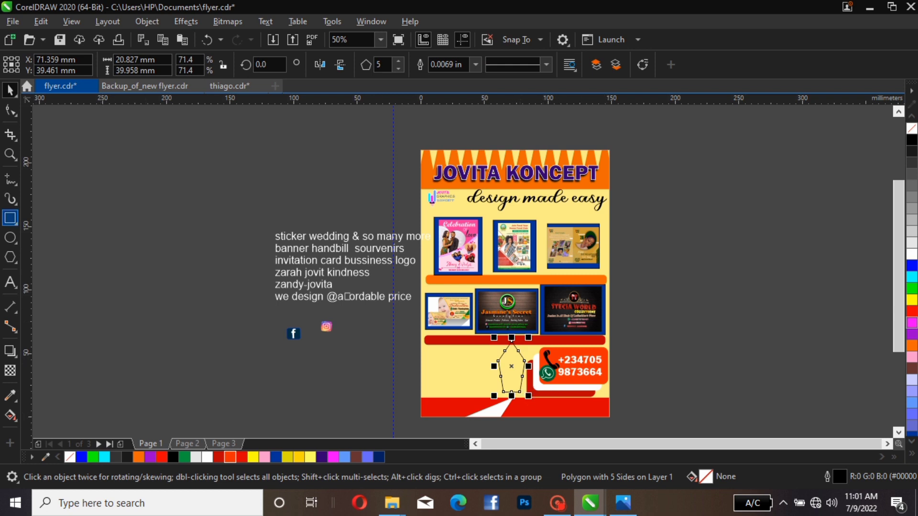
click(10, 218)
drag(209, 312, 278, 344)
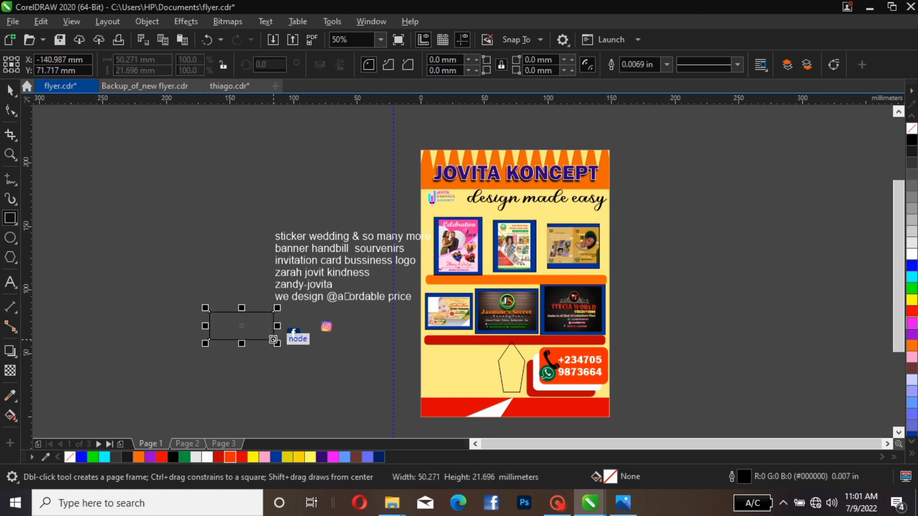
Move the rectangle onto the page below the lower dark red bar at the left margin and widen it to about 60 mm.
key(space)
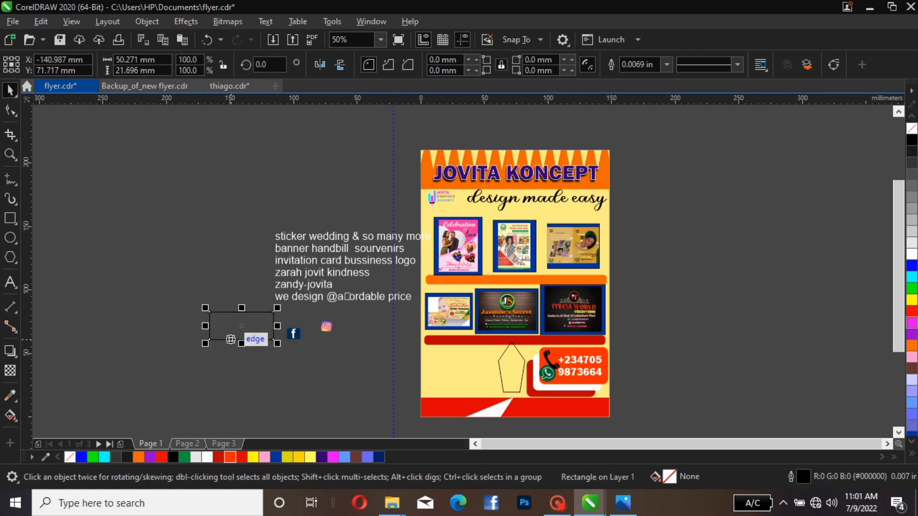
drag(242, 326, 454, 365)
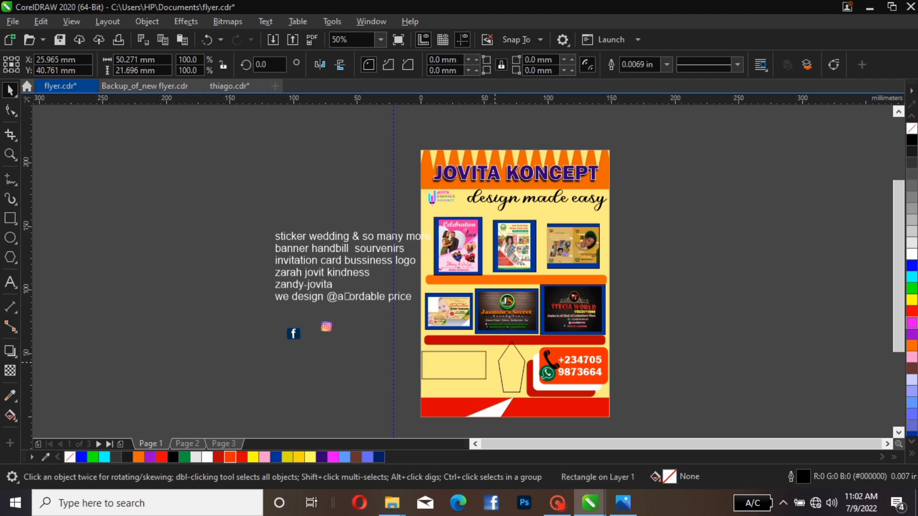
drag(489, 365, 501, 365)
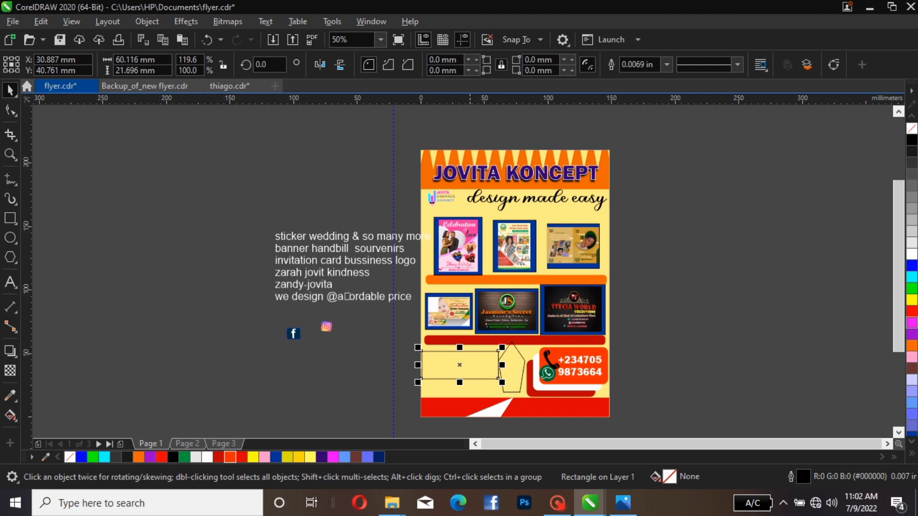
Duplicate the rectangle directly beneath itself and reduce both to about 19 mm high, stacked above the red footer.
drag(466, 379, 466, 401)
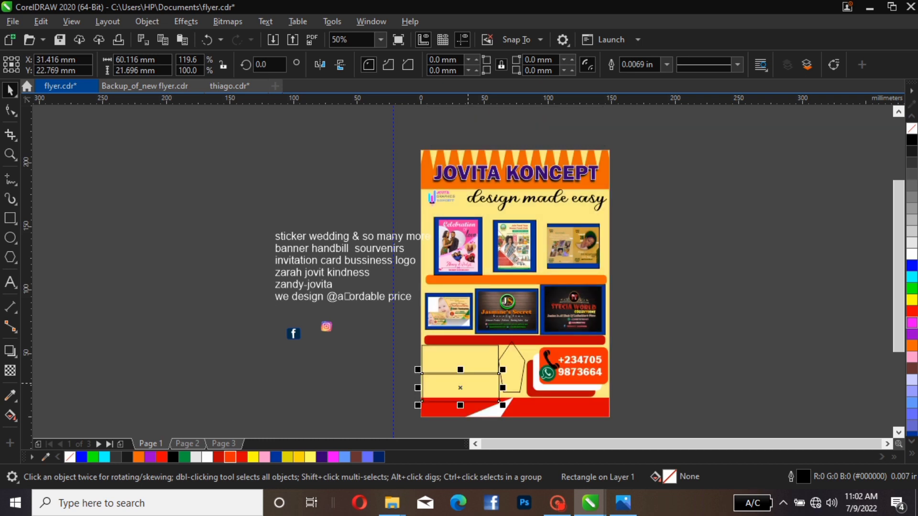
drag(402, 339, 460, 399)
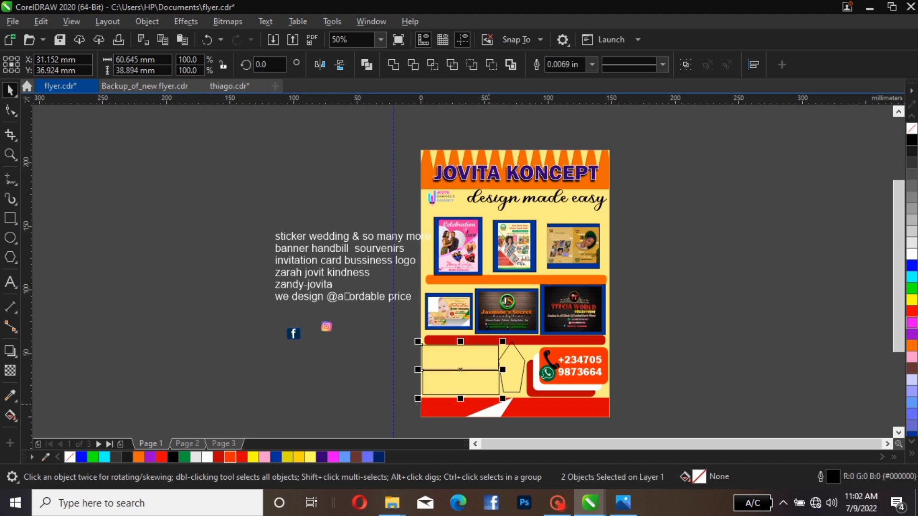
click(489, 369)
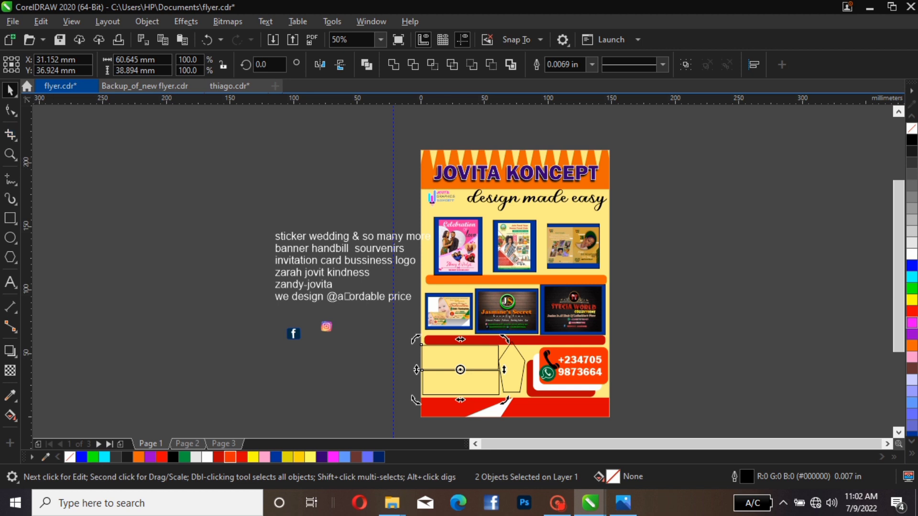
click(203, 306)
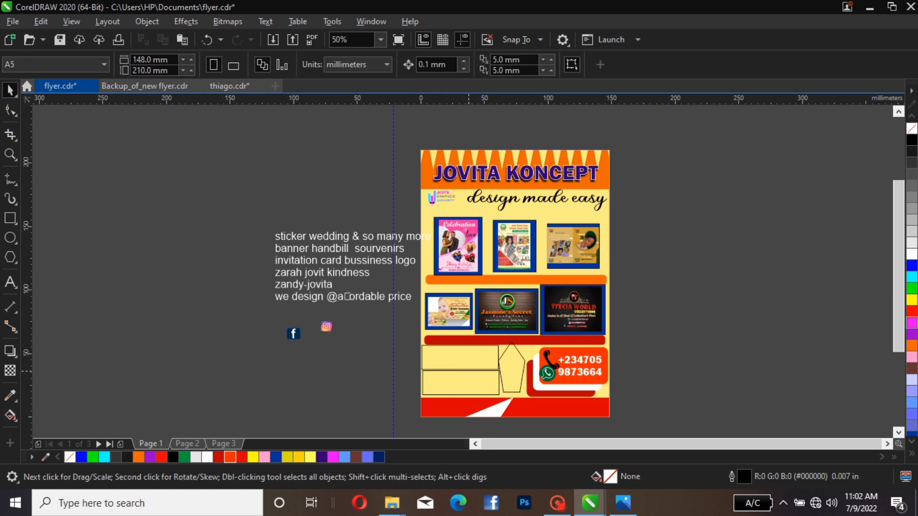
Fill the lower of the two stacked rectangles with Navy Blue and give it a white outline.
click(469, 385)
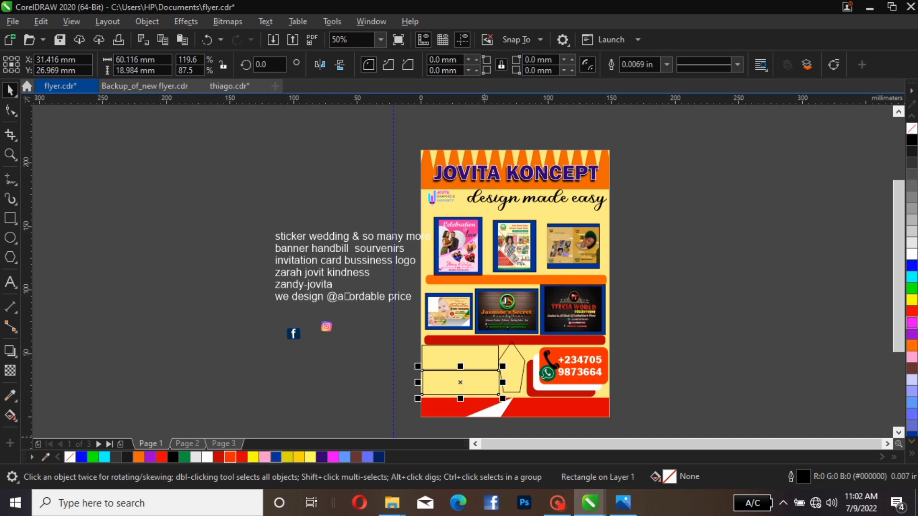
click(276, 457)
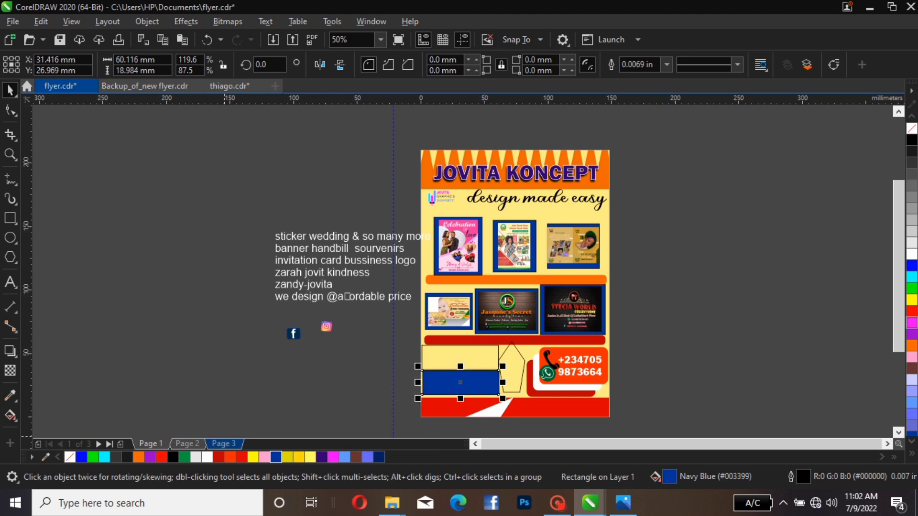
right_click(207, 457)
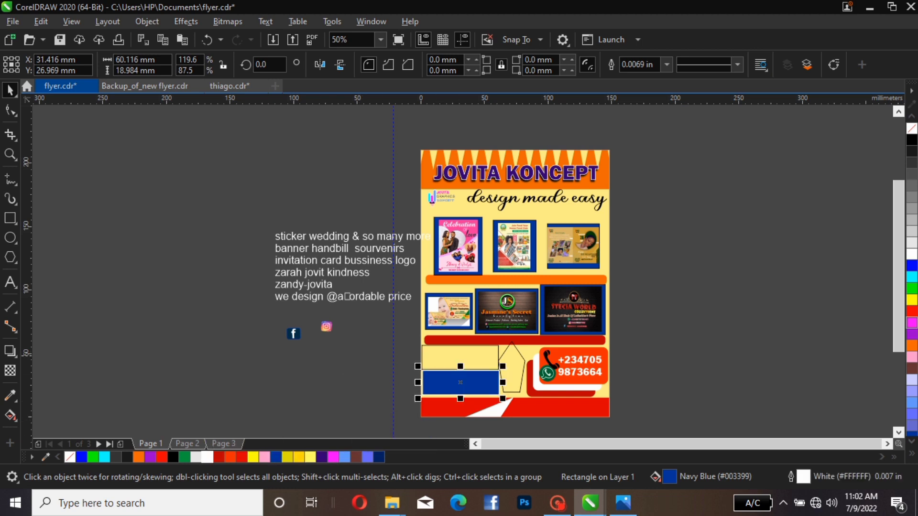
Fill the upper stacked rectangle with Red (#FF0000) and give it a white outline.
click(436, 357)
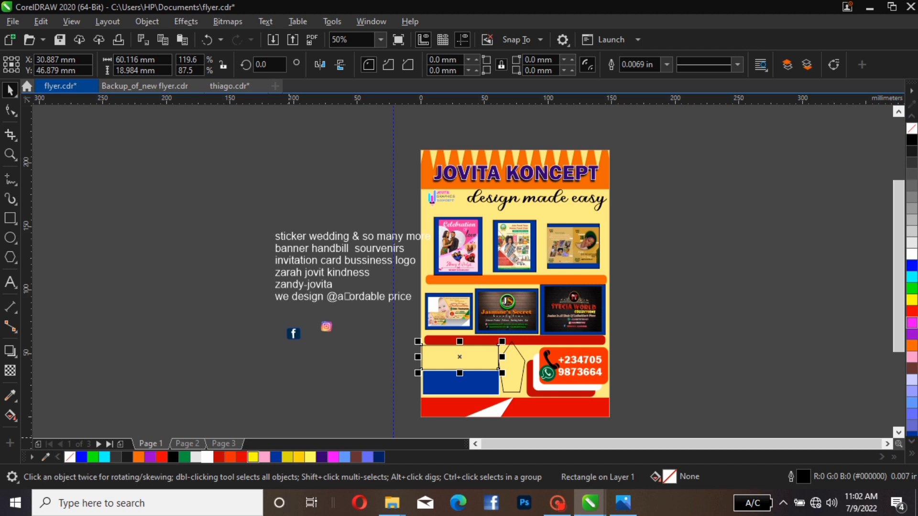
click(230, 458)
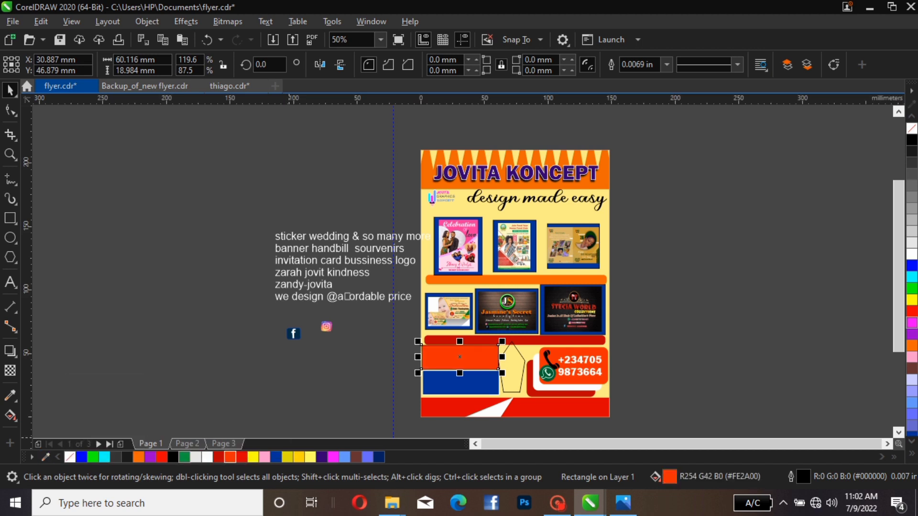
right_click(207, 457)
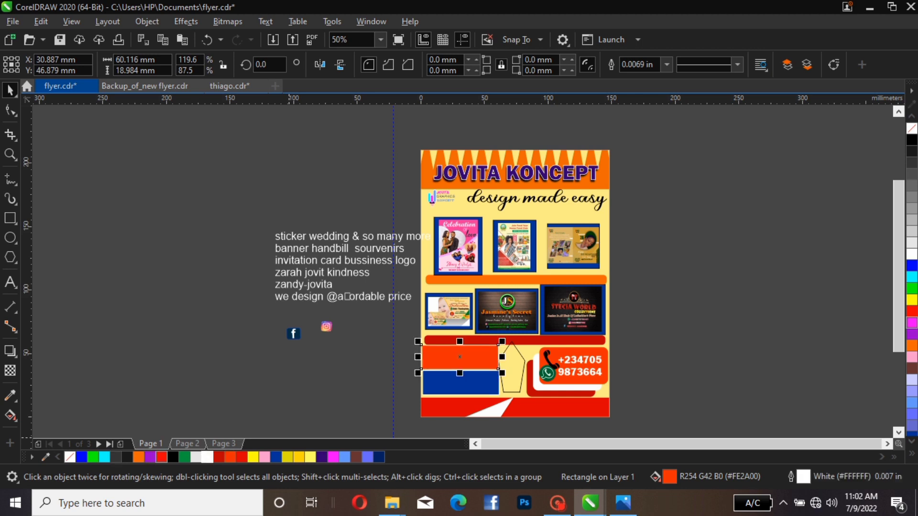
click(162, 457)
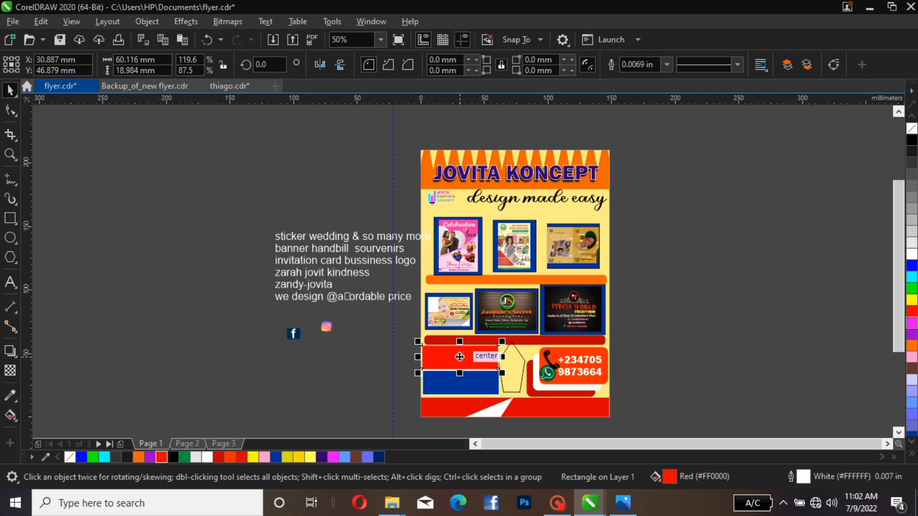
Nudge the red rectangle vertically to Y 46.779 mm, between the dark red bar and the navy rectangle.
key(Up)
key(Up)
key(Up)
key(Up)
key(Up)
key(Up)
key(Up)
key(Up)
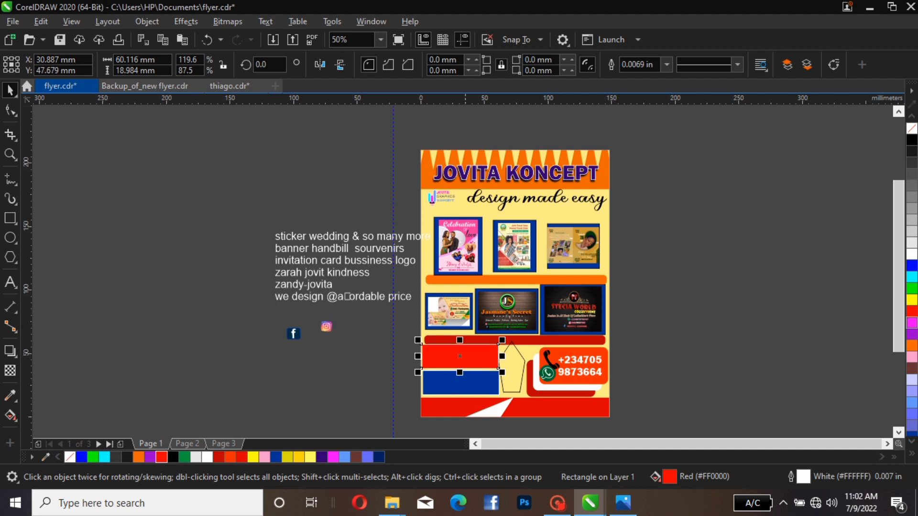
key(Down)
key(Down)
key(Down)
key(Down)
key(Down)
key(Down)
key(Down)
key(Down)
key(Down)
key(Down)
key(Down)
key(Down)
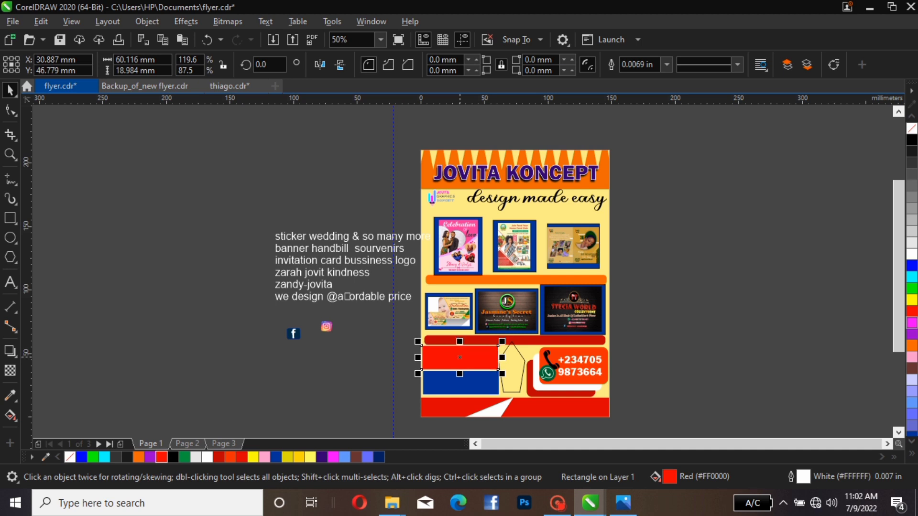
key(Down)
key(Down)
key(Down)
key(Down)
key(Down)
key(Down)
key(Down)
key(Down)
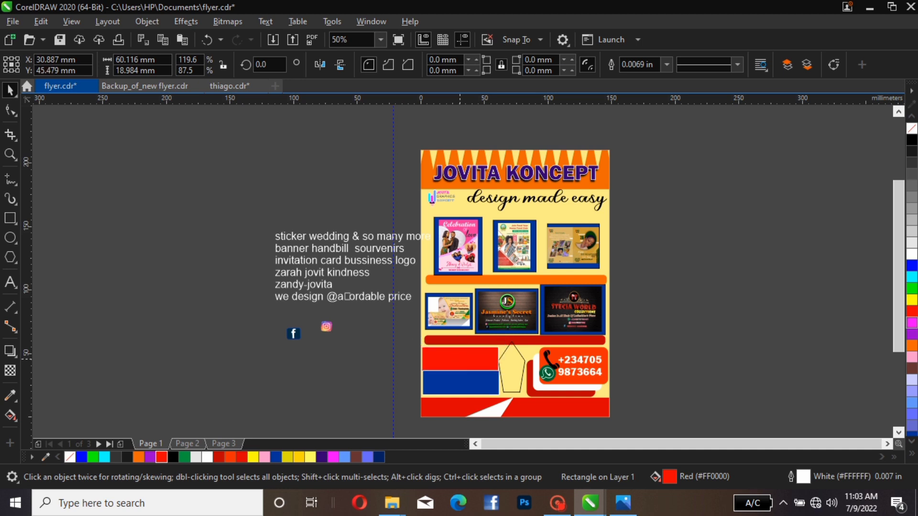
key(Up)
key(Up)
key(Up)
key(Up)
key(Up)
key(Up)
key(Up)
key(Up)
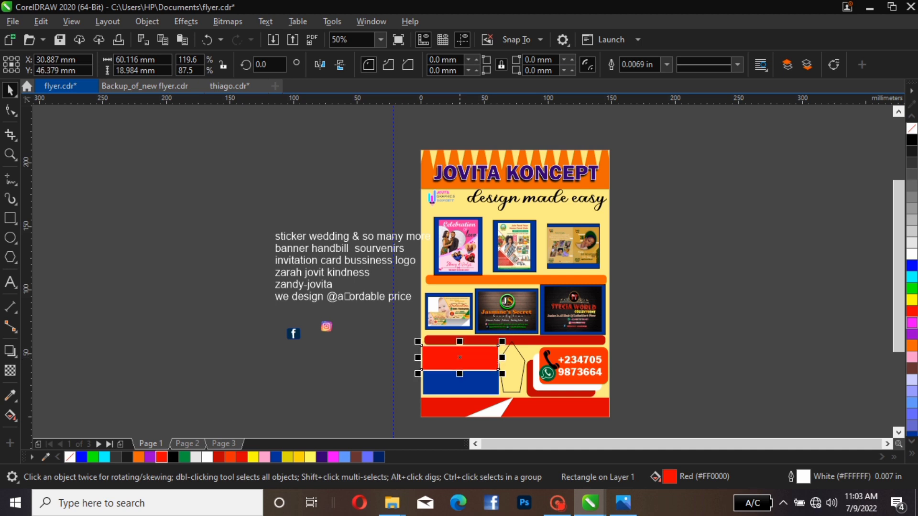
key(Up)
key(Up)
key(Up)
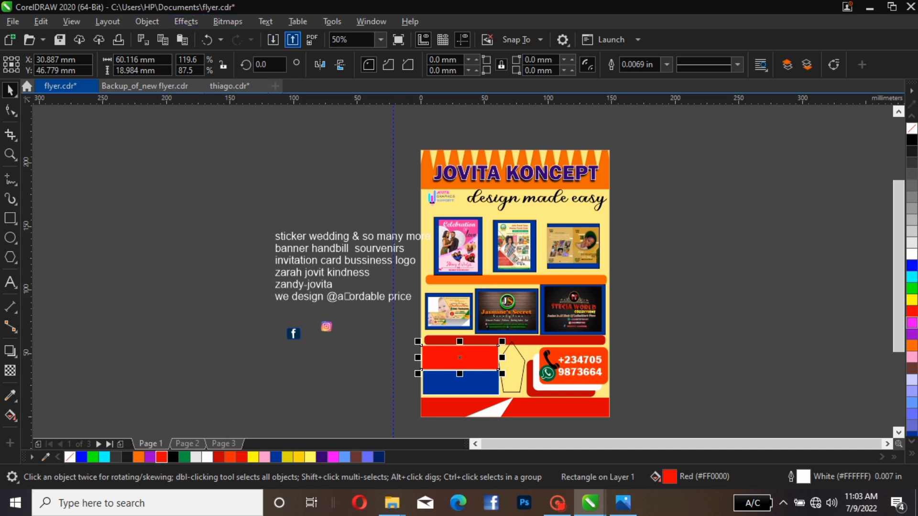
Apply a horizontal, transparent Page Curl to the red rectangle's top-left corner with width 78% and height 82%.
click(185, 21)
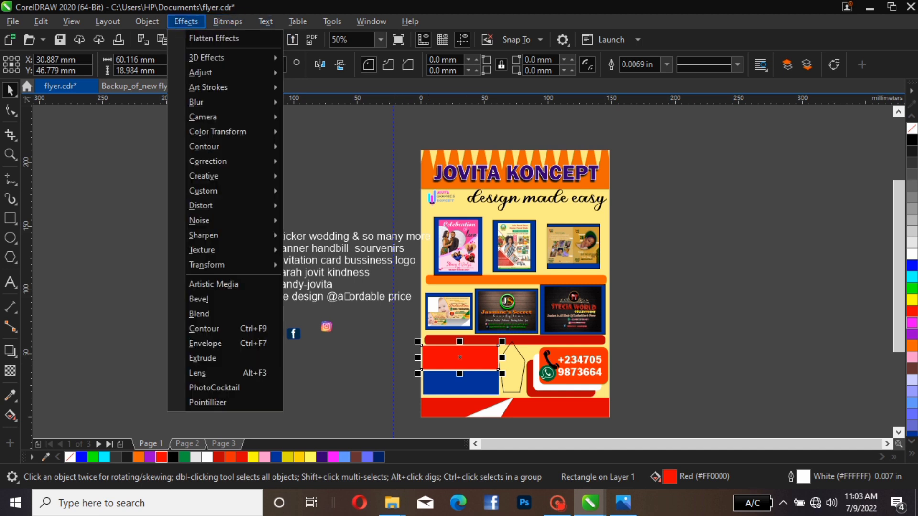
mouse_move(206, 57)
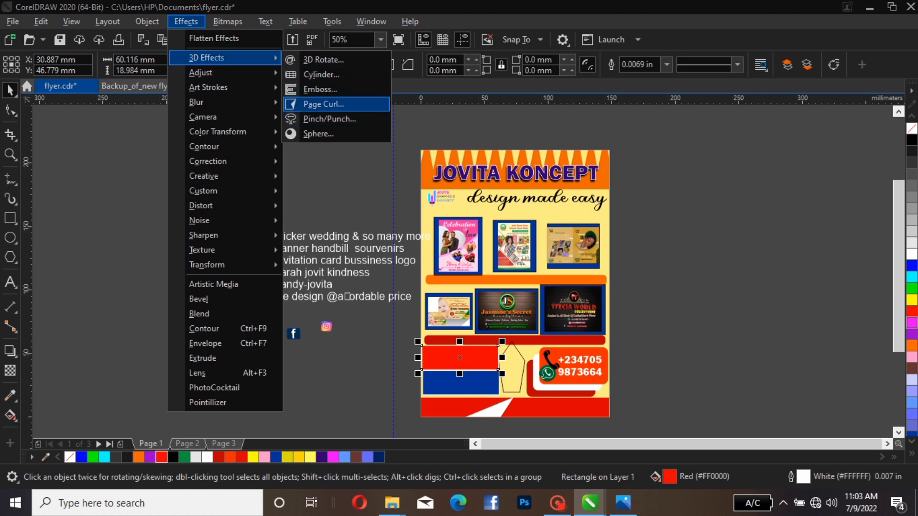
click(324, 104)
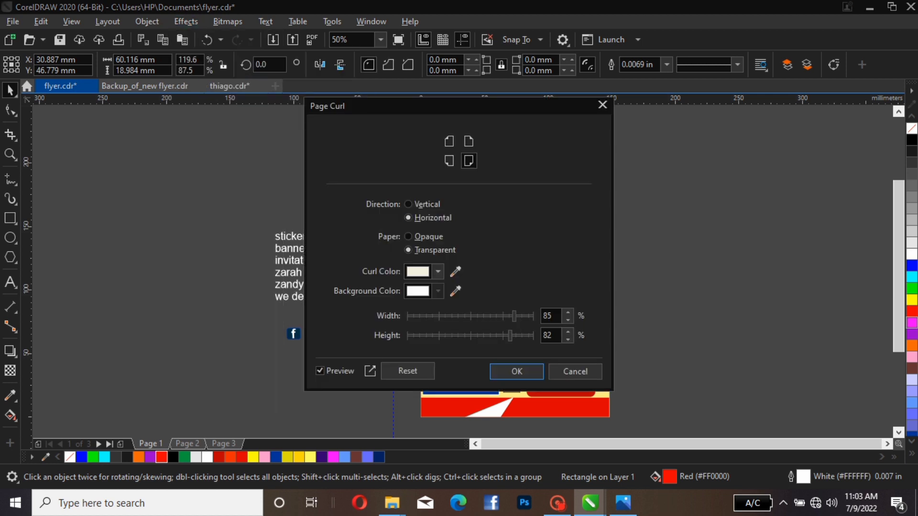
drag(335, 106, 101, 130)
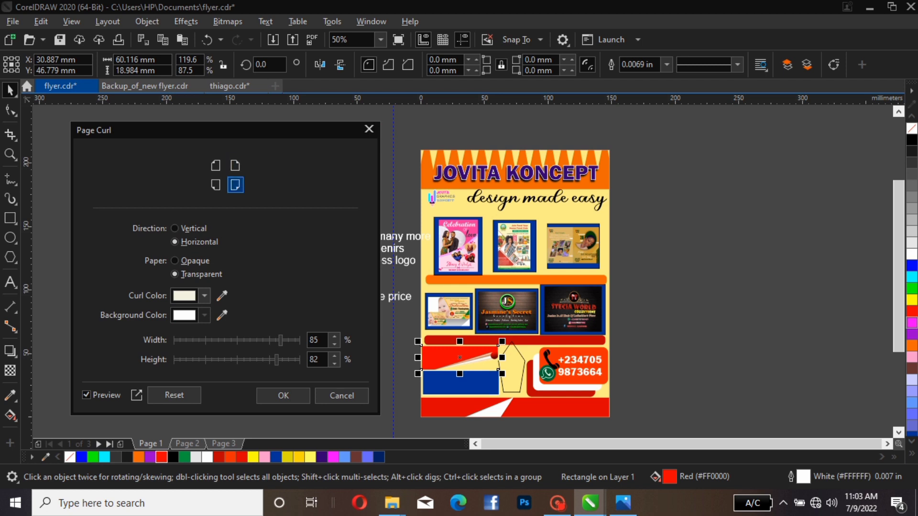
click(216, 165)
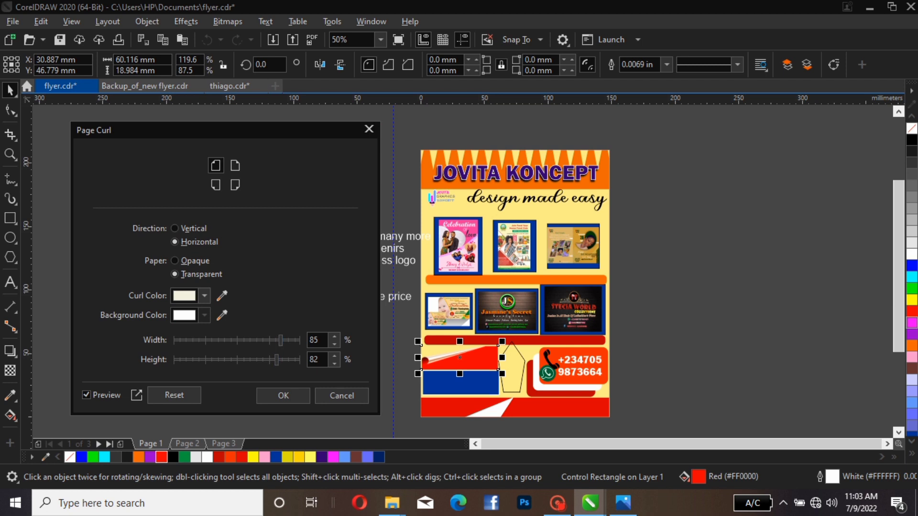
click(234, 166)
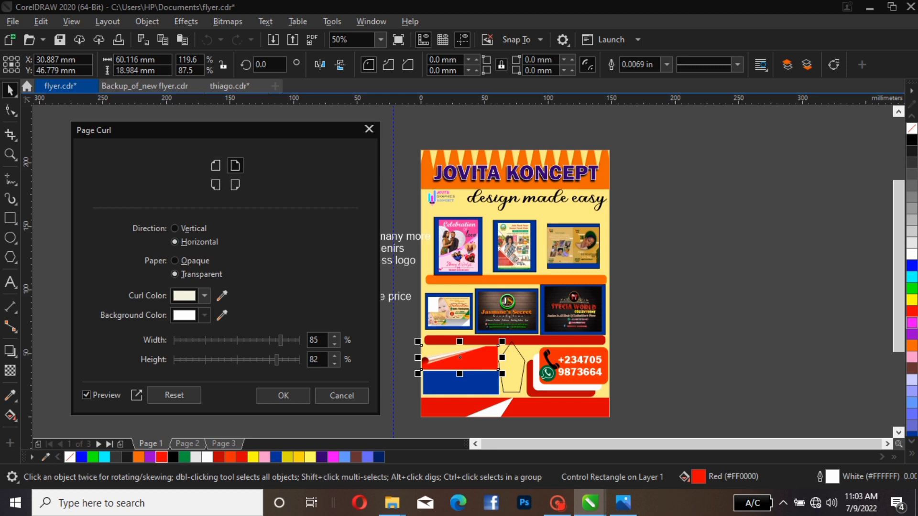
click(235, 185)
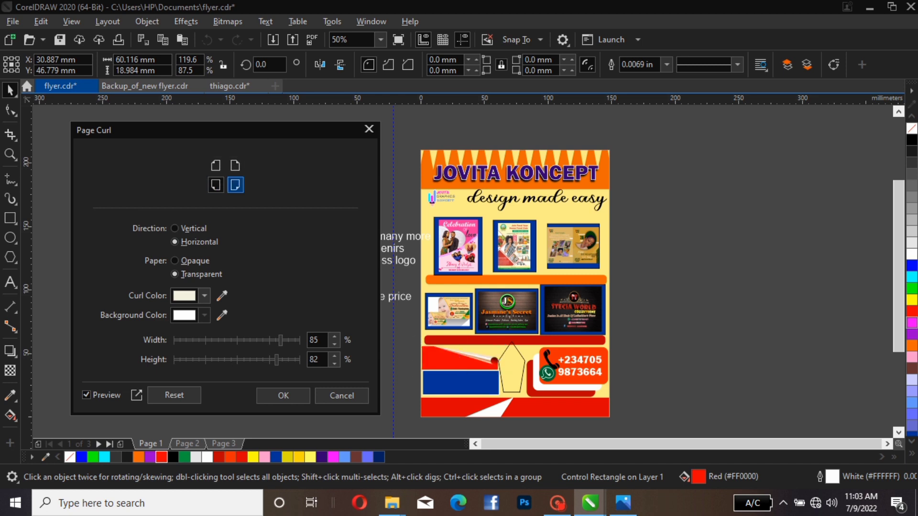
click(216, 166)
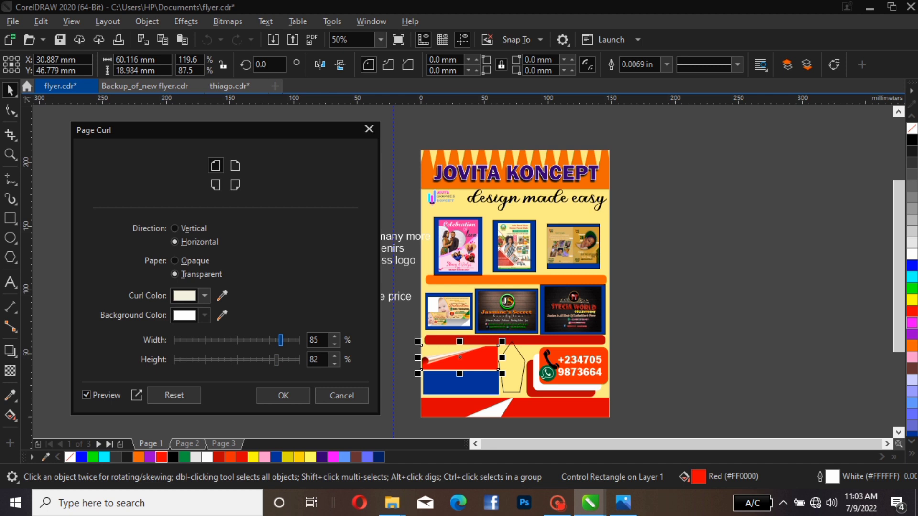
mouse_move(280, 341)
mouse_down()
mouse_move(203, 340)
mouse_move(285, 340)
mouse_move(271, 341)
mouse_up()
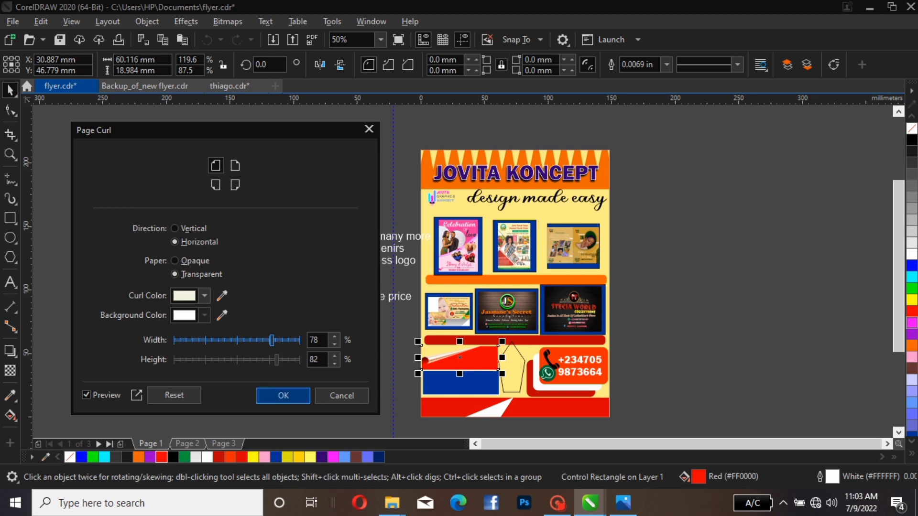
click(284, 396)
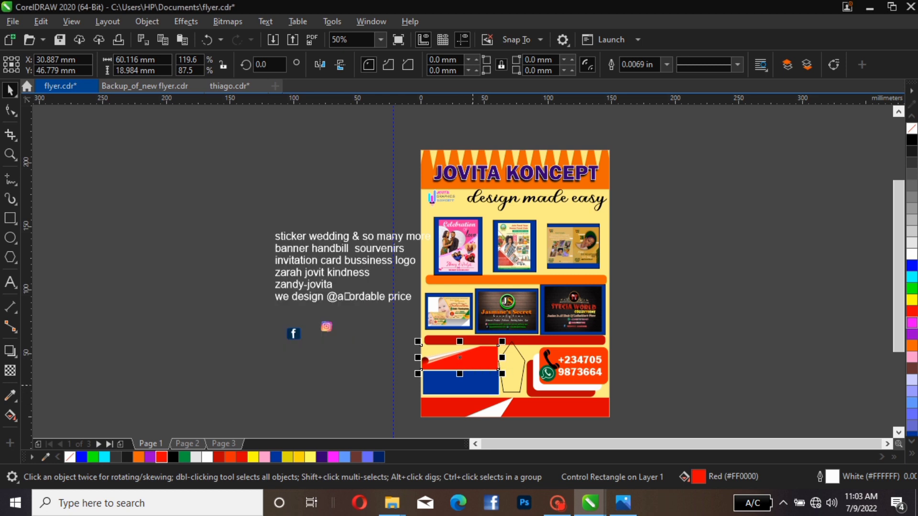
Apply a horizontal, transparent Page Curl to the navy rectangle's bottom-right corner with width 78% and height 82%.
click(472, 386)
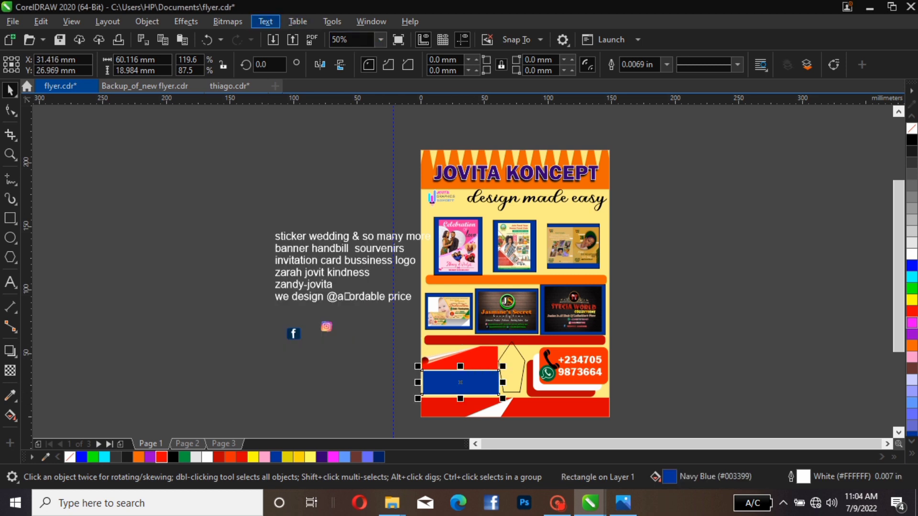
click(186, 21)
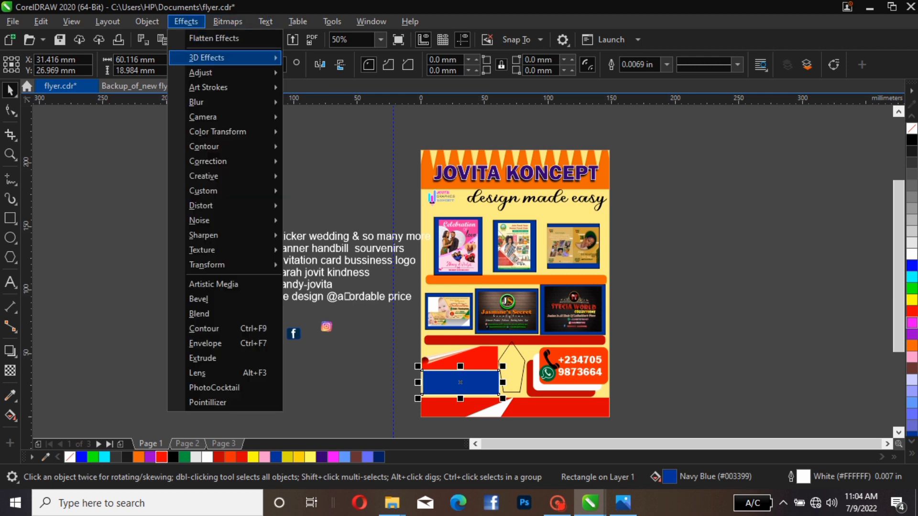
mouse_move(210, 57)
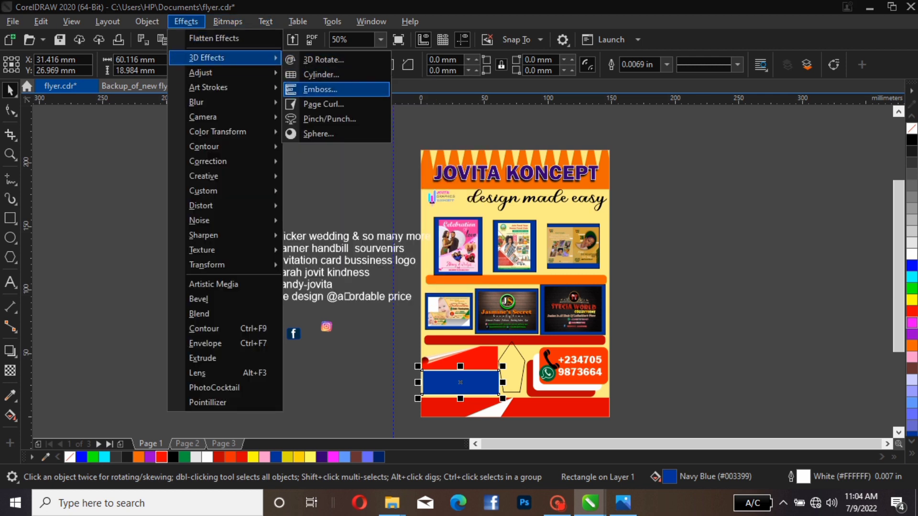
click(323, 104)
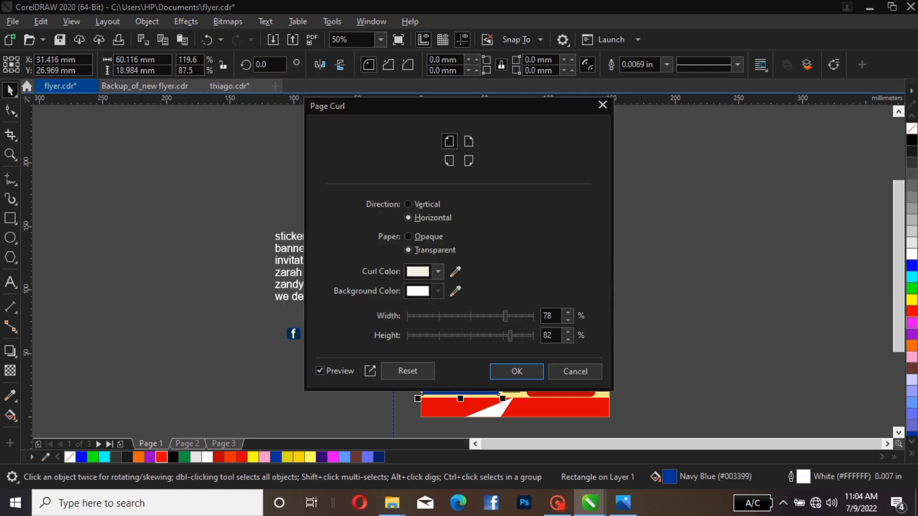
drag(335, 105, 100, 147)
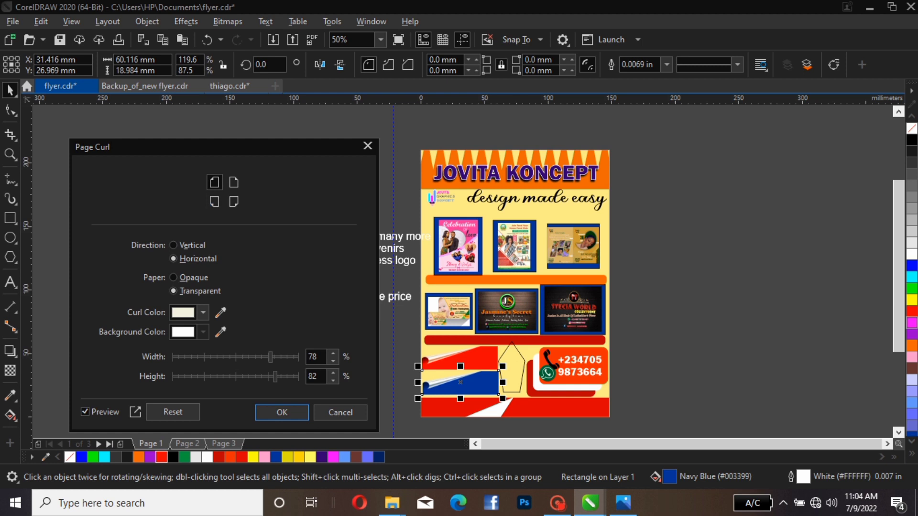
click(234, 202)
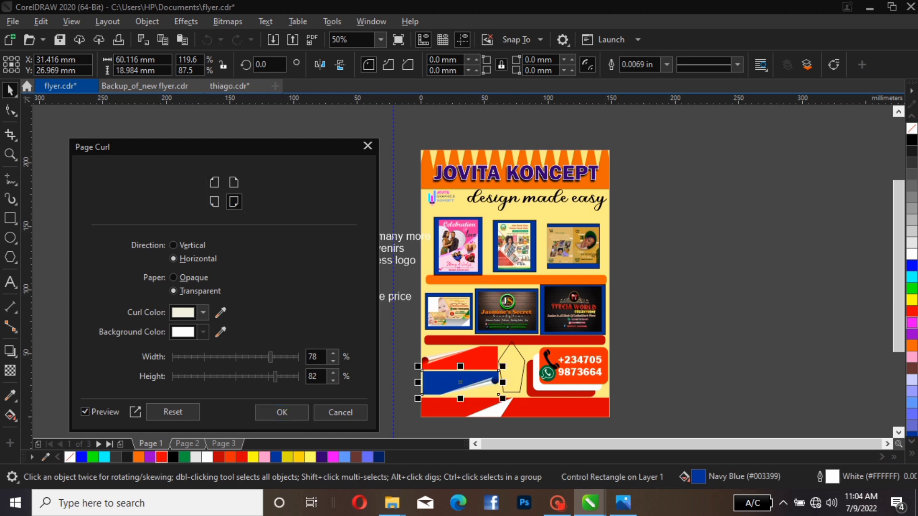
click(283, 412)
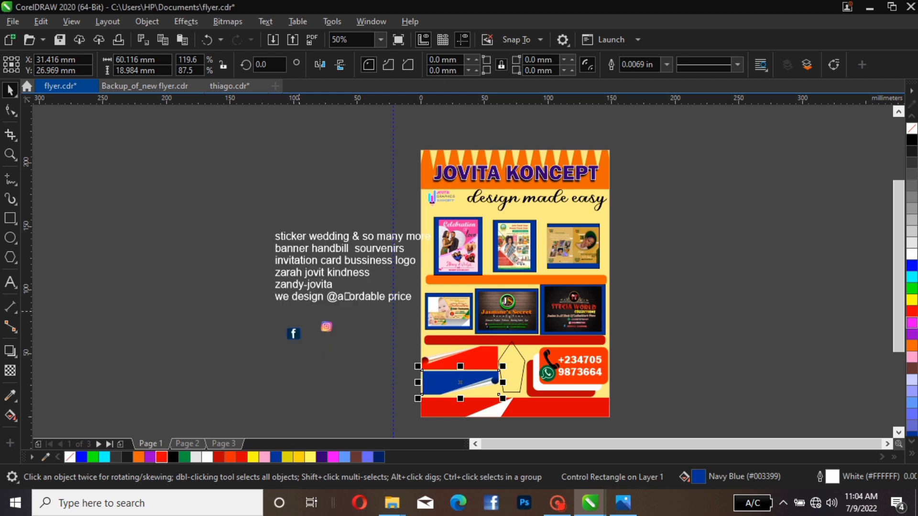
Group the red and navy page-curled rectangles.
drag(404, 334, 513, 407)
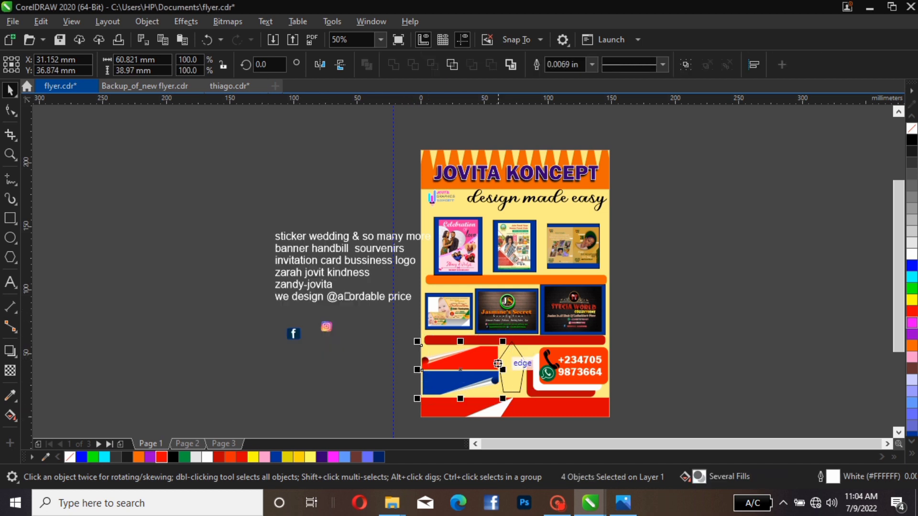
key(ctrl+g)
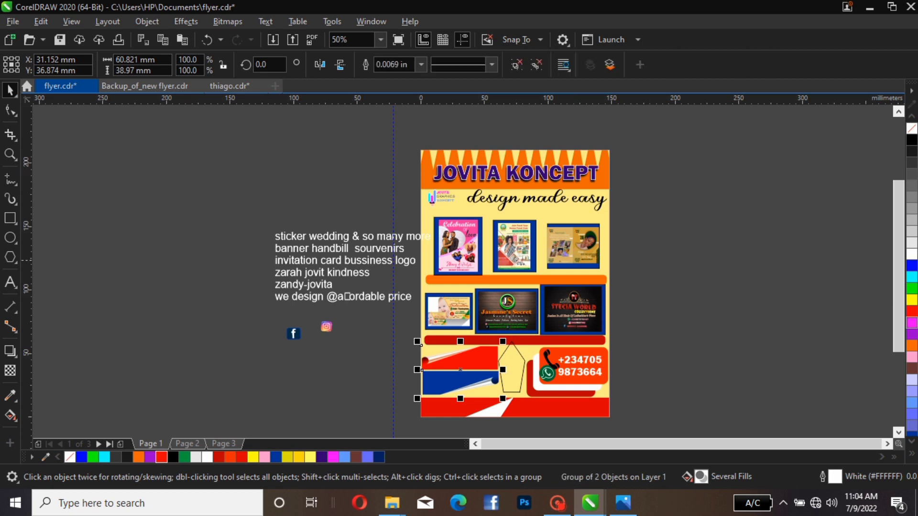
key(Escape)
click(454, 358)
click(379, 404)
Fill the five-sided polygon beside the curled rectangles with yellow (#FED700) and remove its outline.
click(499, 362)
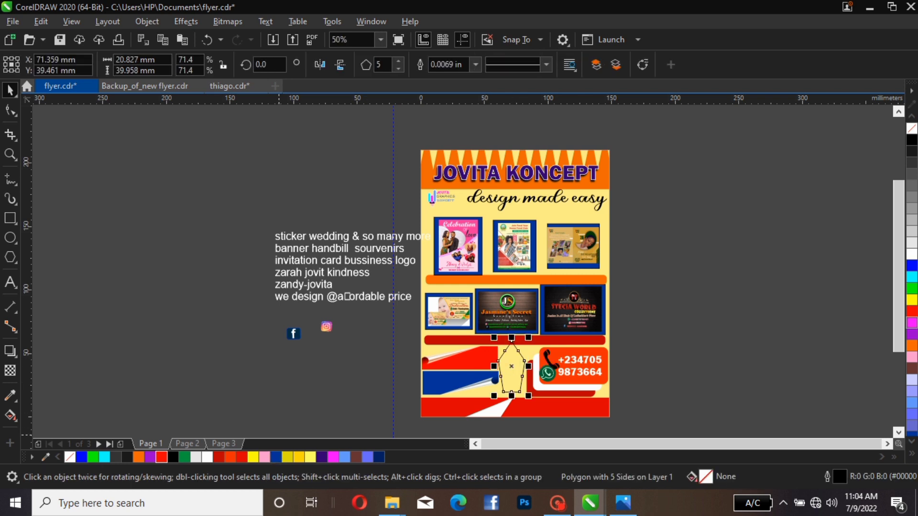
click(299, 458)
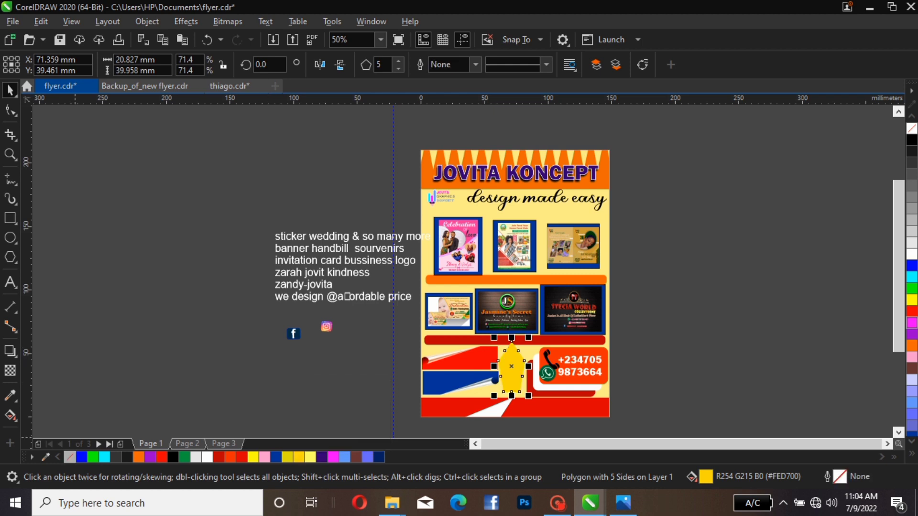
key(Escape)
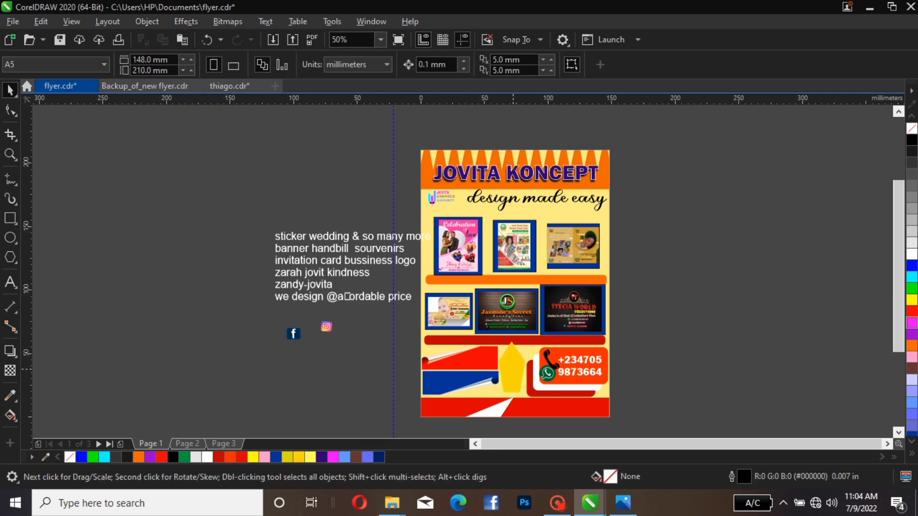
Enlarge the yellow polygon to about 22.2 × 42.5 mm and nudge it down to Y 35.949 mm, just above the bottom red band.
click(513, 379)
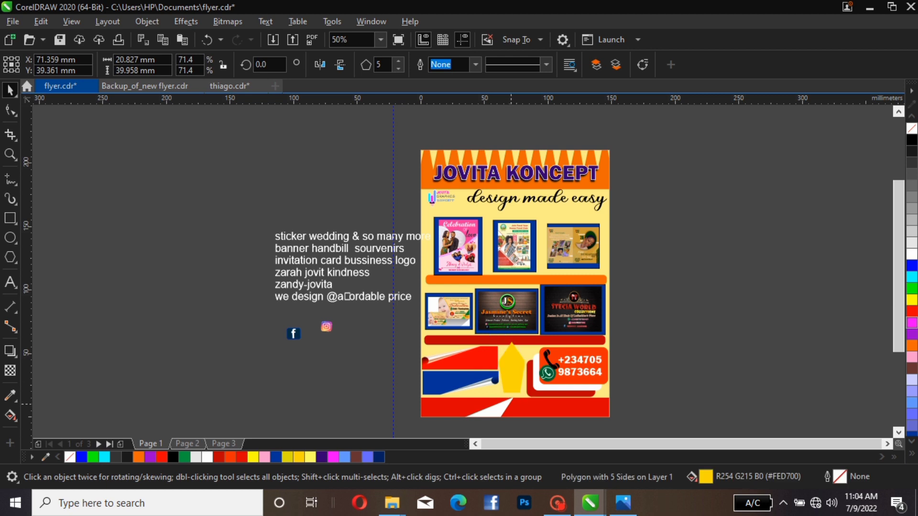
key(Down)
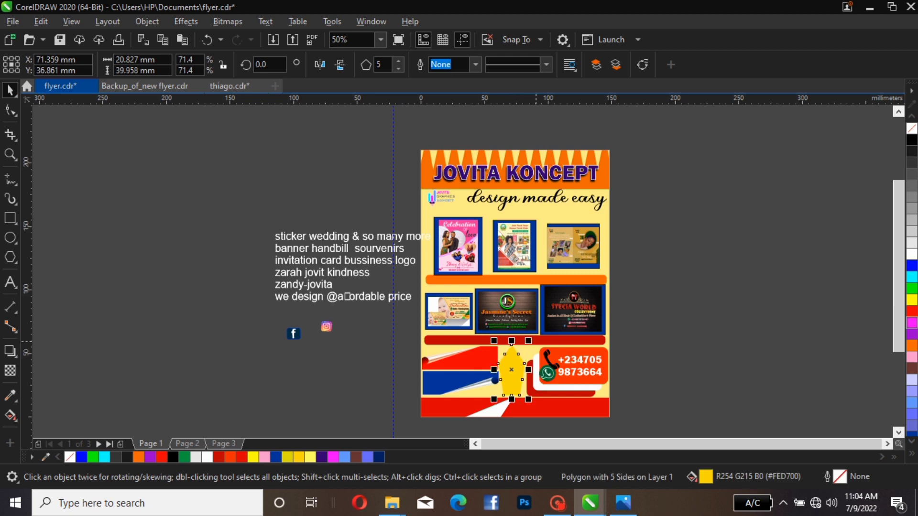
key(Down)
drag(529, 343, 531, 337)
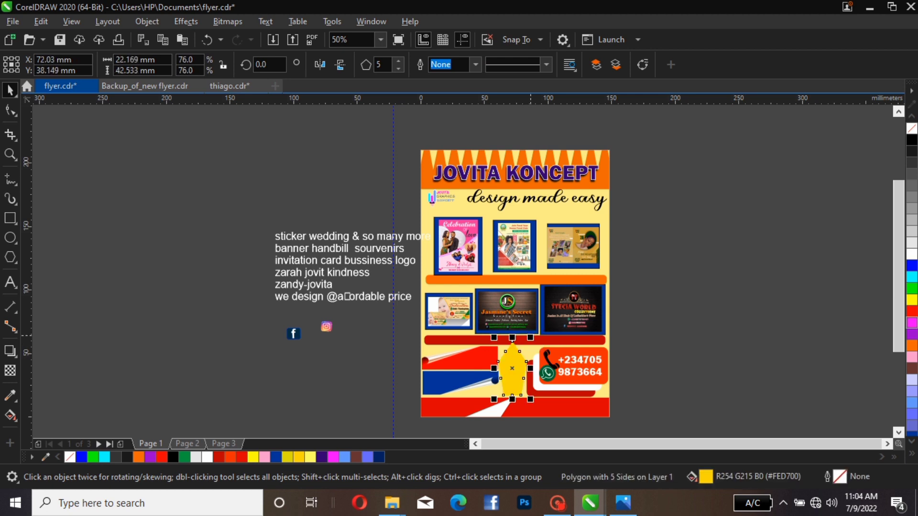
key(Down)
key(Down)
key(Down)
key(Down)
key(Down)
key(Down)
key(Down)
key(Down)
key(Down)
key(Down)
key(Down)
key(Down)
key(Down)
key(Down)
key(Down)
key(Down)
key(Down)
key(Down)
key(Down)
key(Down)
key(Down)
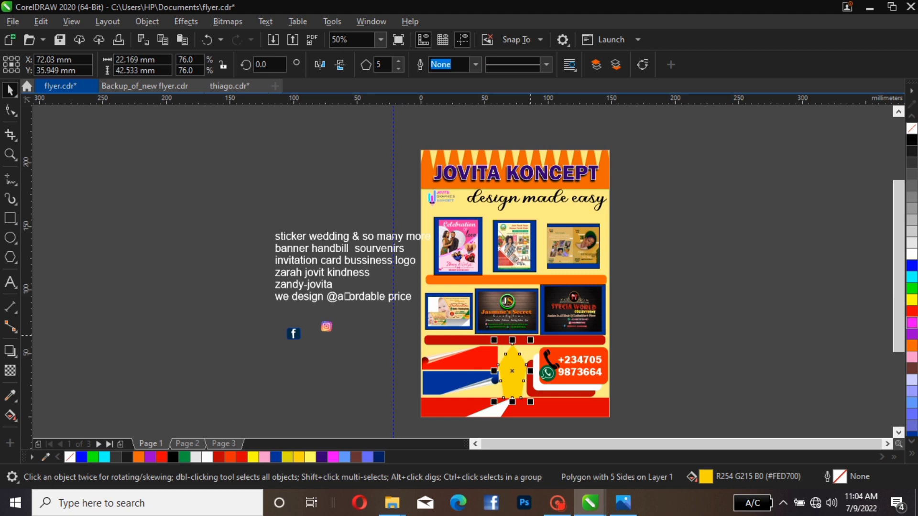
key(Escape)
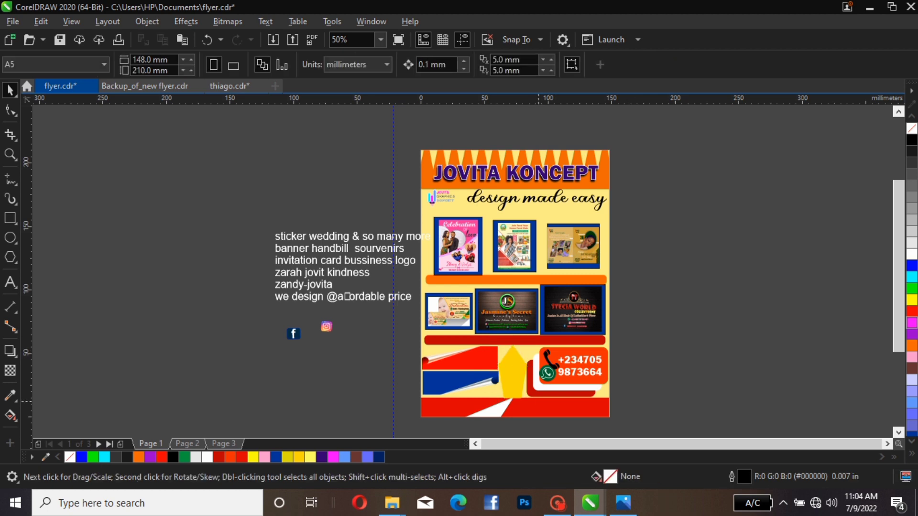
click(538, 402)
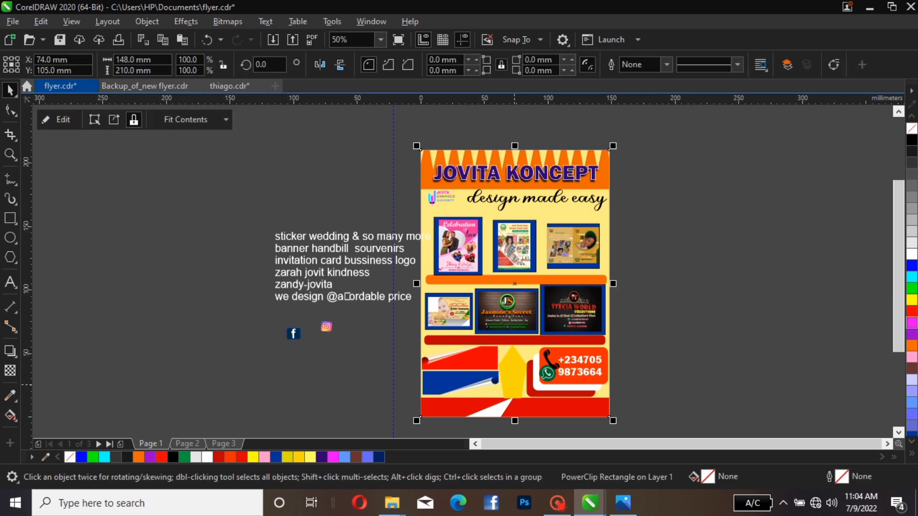
click(514, 385)
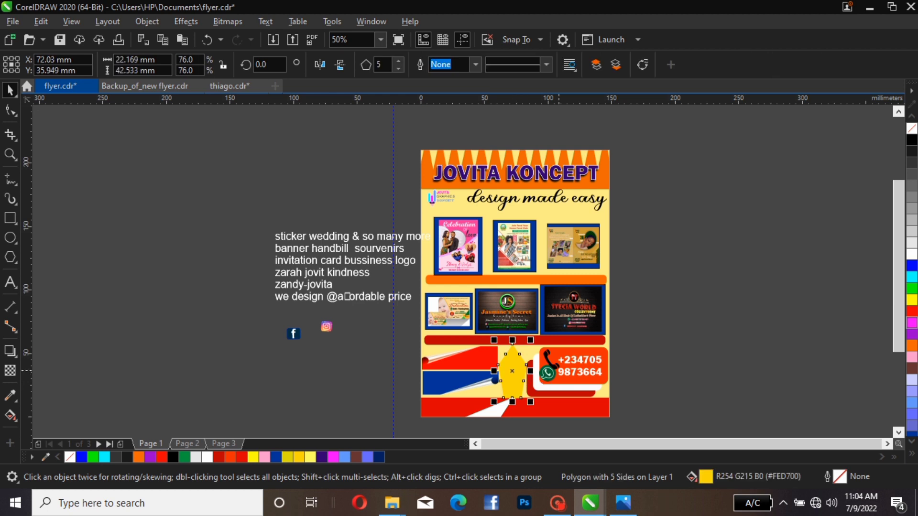
key(Escape)
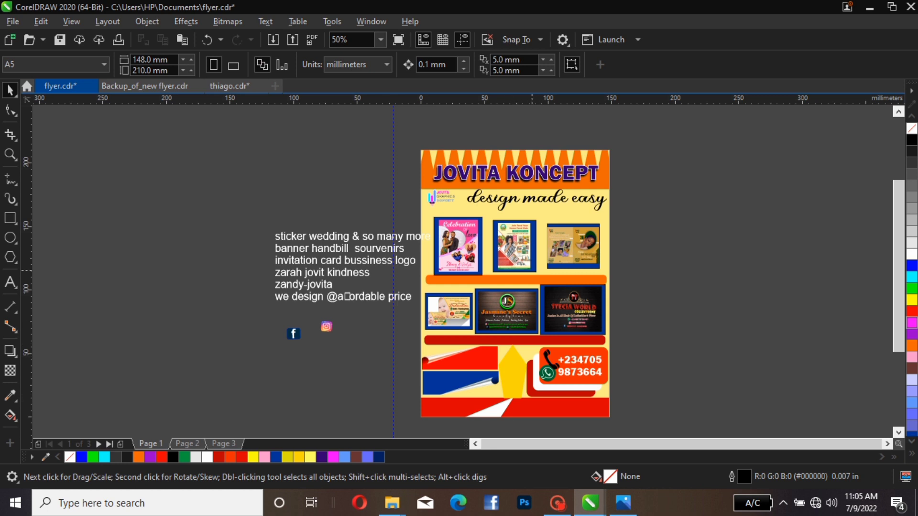
click(526, 373)
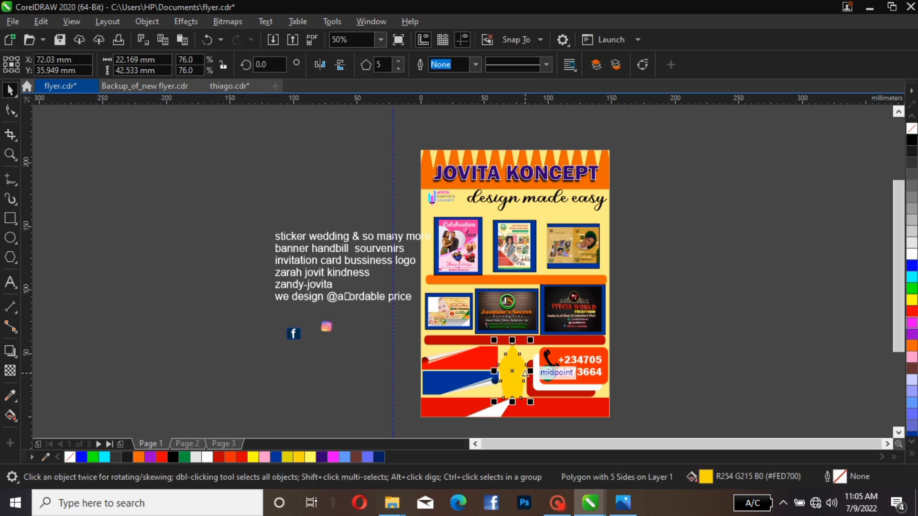
key(Escape)
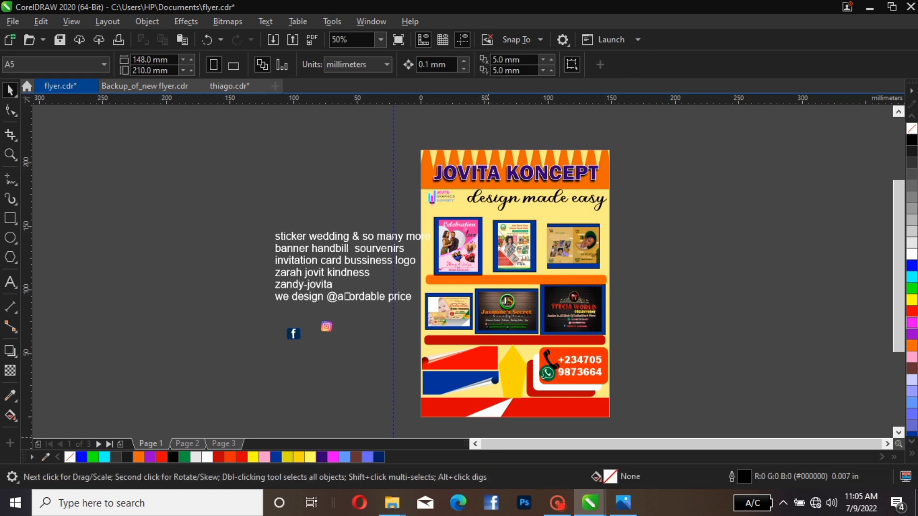
Bring the dark red bar above the curled rectangles to the front of the layer.
click(558, 335)
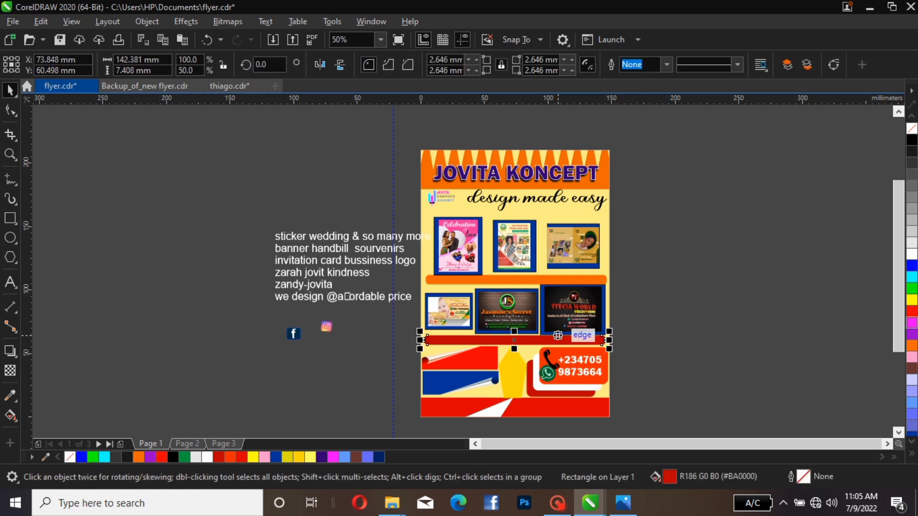
key(shift+Page_Up)
key(Escape)
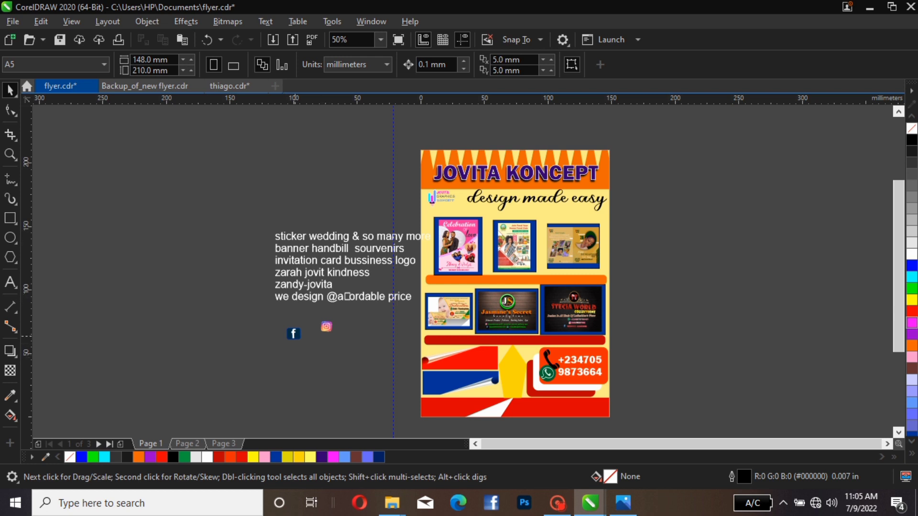
Move the Facebook icon further left and the Instagram icon lower in the empty area beside the page.
click(294, 334)
drag(294, 334, 246, 337)
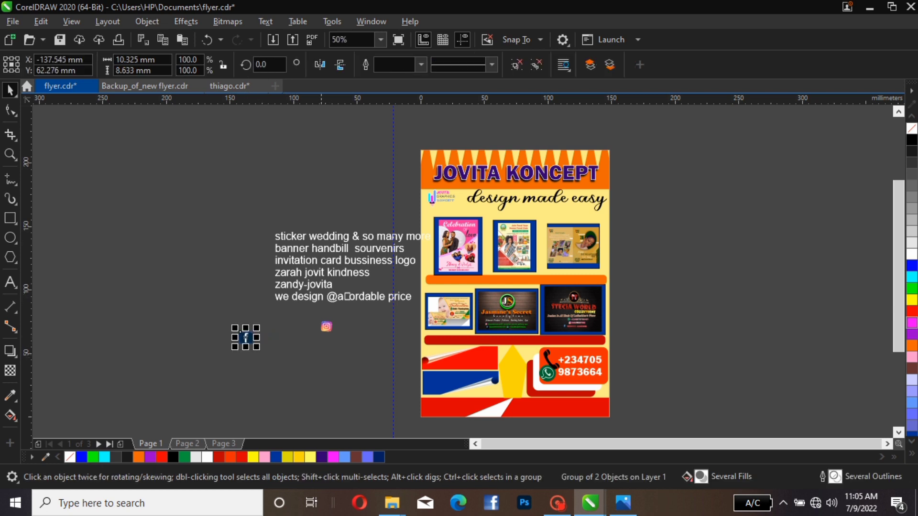
click(326, 327)
drag(327, 327, 320, 362)
Move the social media handle text next to the Instagram icon and insert "@" in front of it.
click(344, 297)
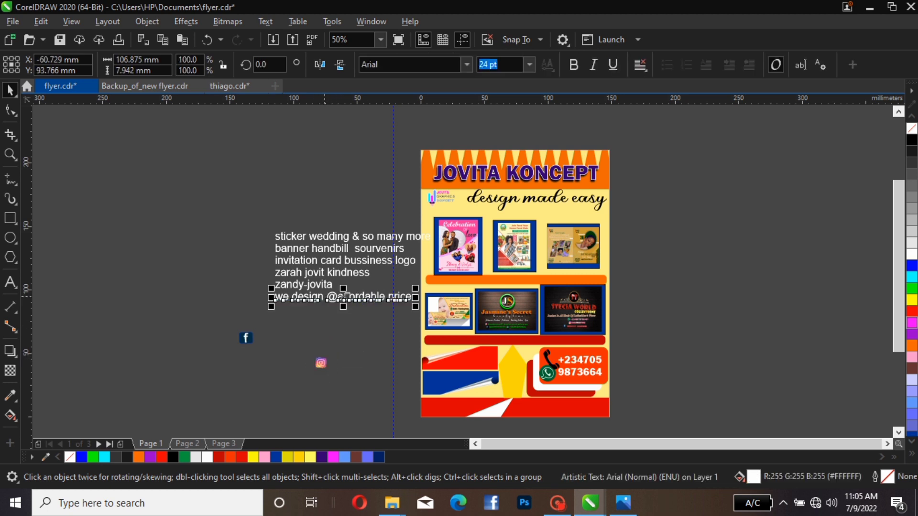
click(303, 285)
drag(303, 286, 361, 352)
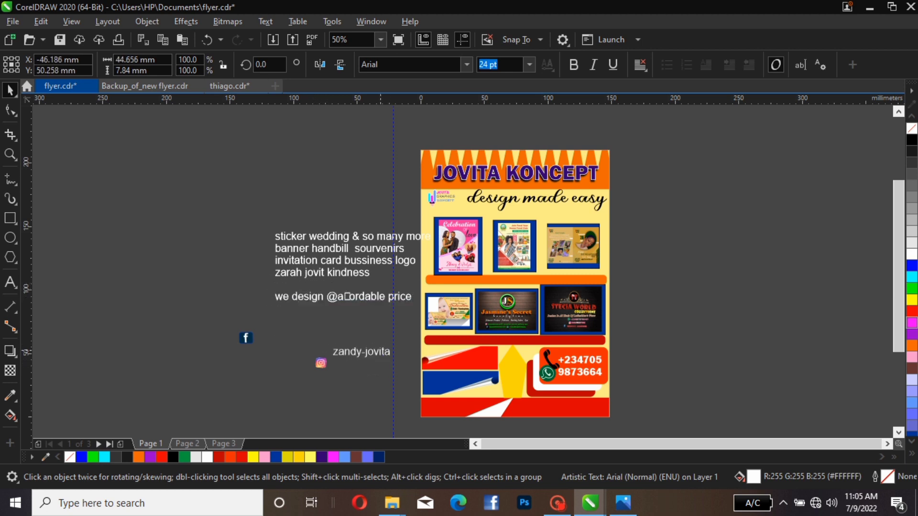
double_click(335, 352)
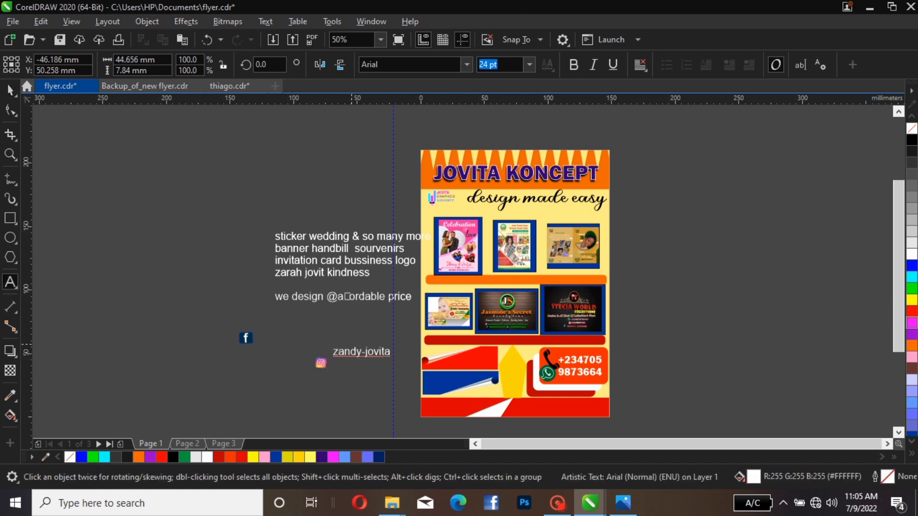
text(@)
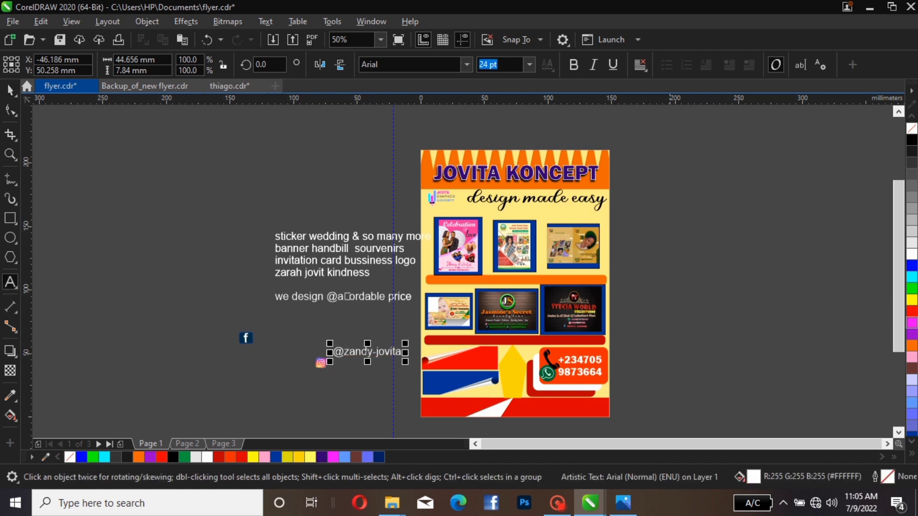
click(10, 91)
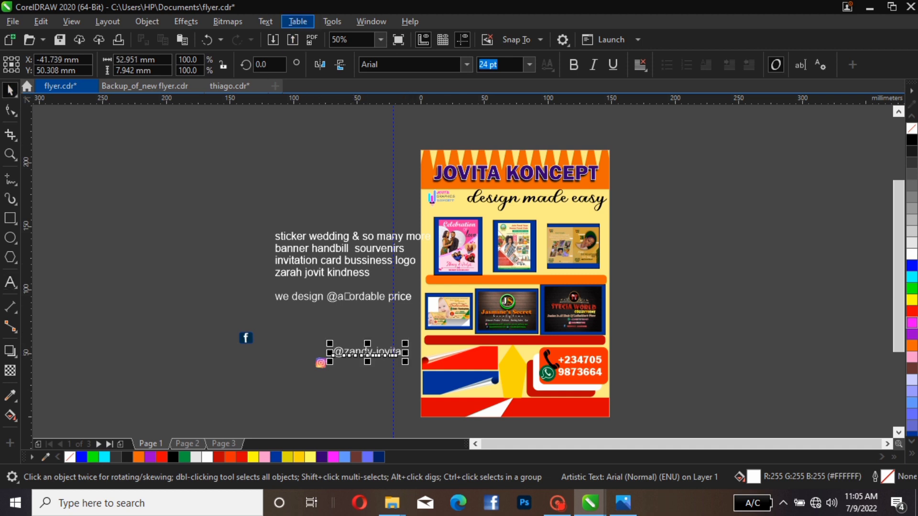
Change the Instagram handle text to Title Case.
click(265, 21)
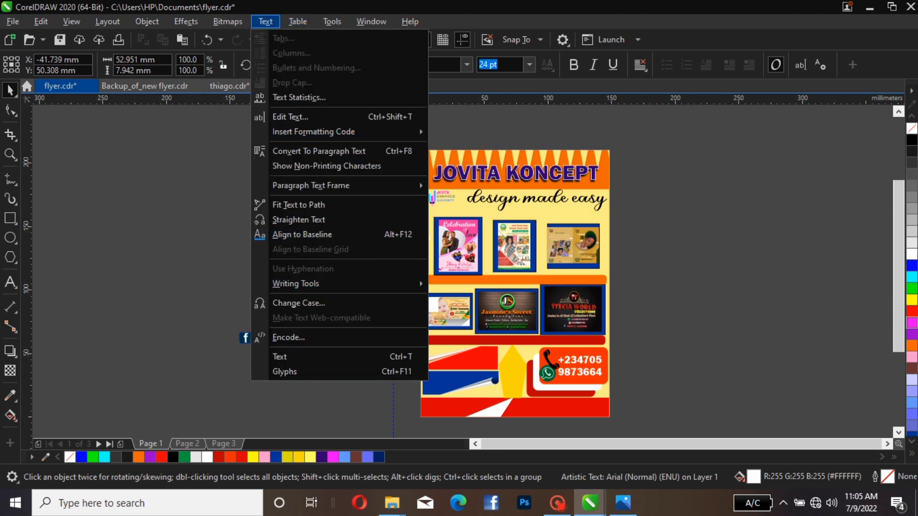
click(299, 303)
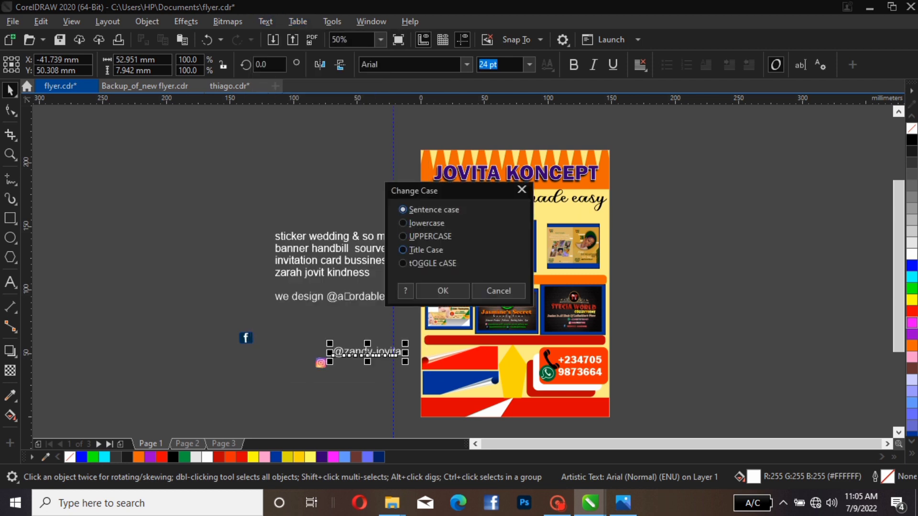
click(403, 249)
click(443, 291)
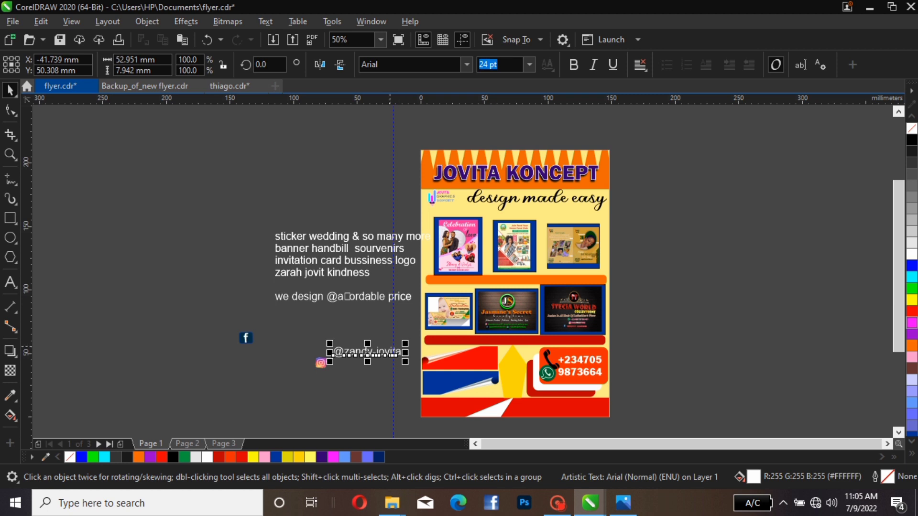
Set the Instagram handle's font to Franklin Gothic Heavy and place the text directly beside the Instagram icon.
click(466, 64)
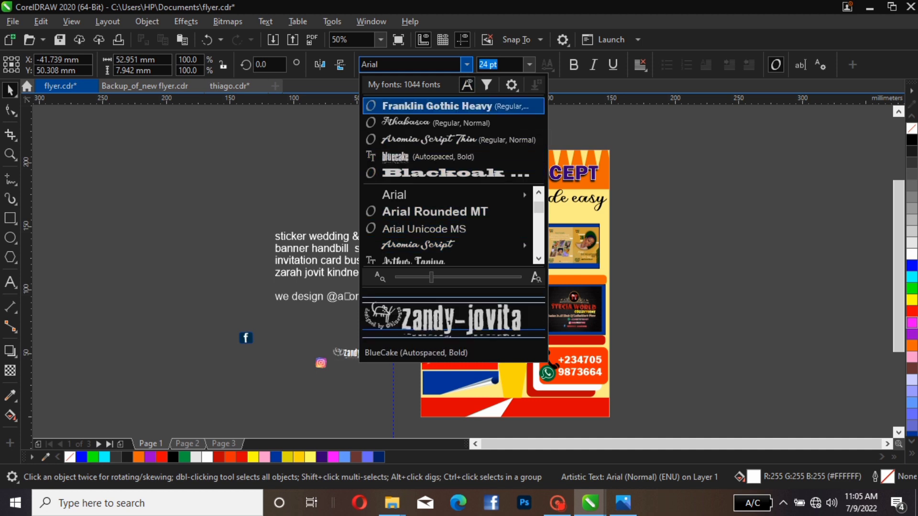
key(Up)
key(Up)
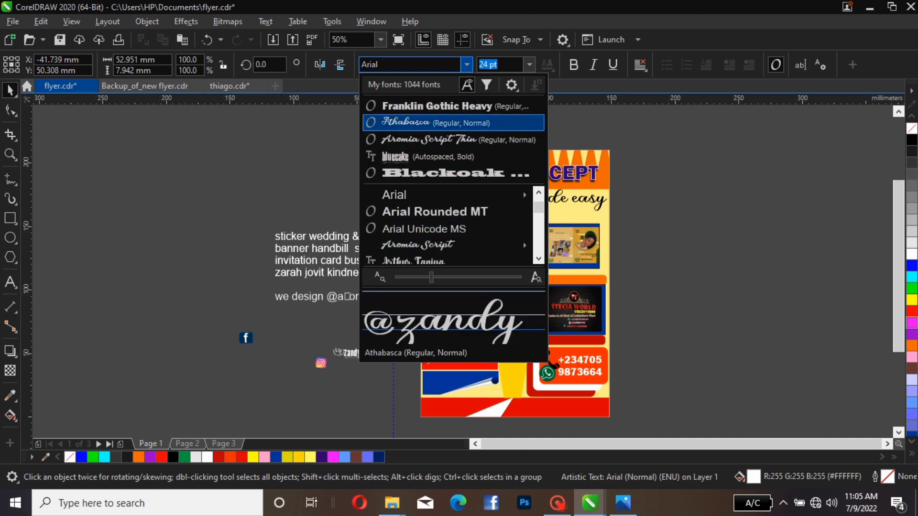
key(Return)
key(Escape)
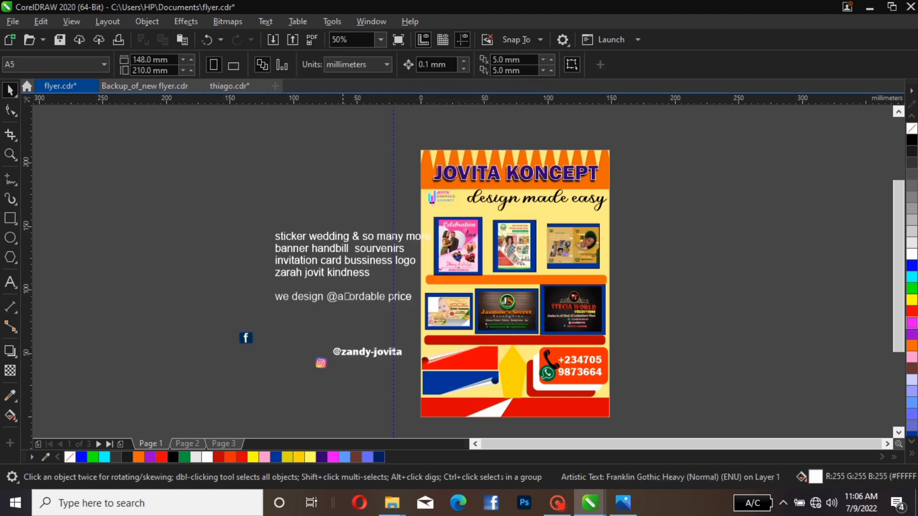
drag(363, 356, 365, 368)
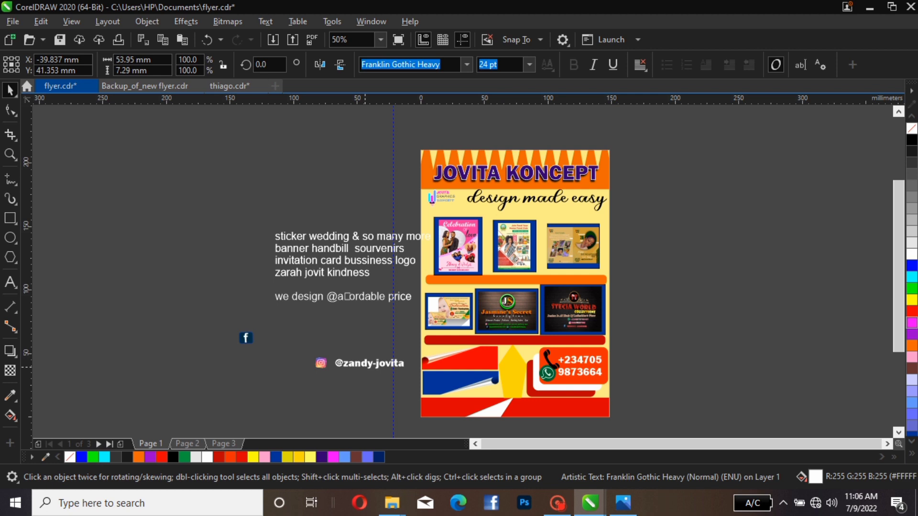
key(Left)
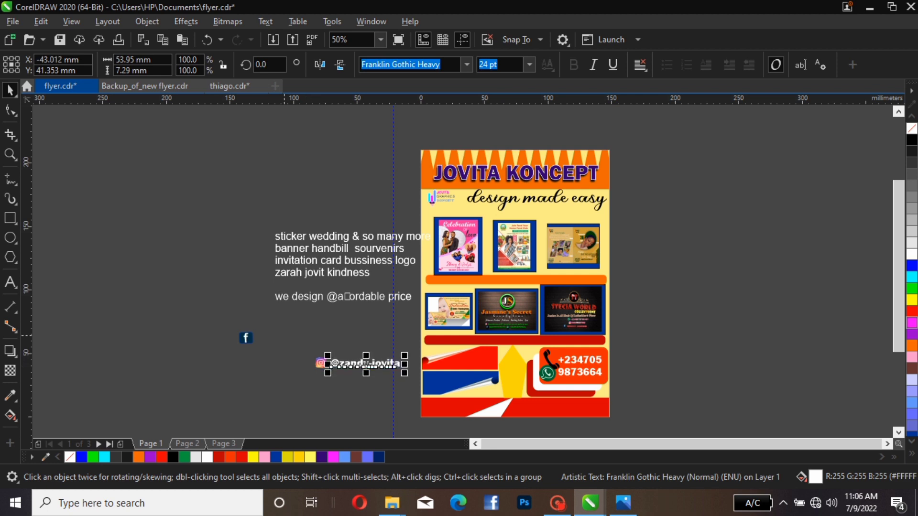
Move the Facebook icon closer to the Instagram handle and shift the "we design" price line down to just above that icon.
click(281, 342)
drag(246, 338, 277, 331)
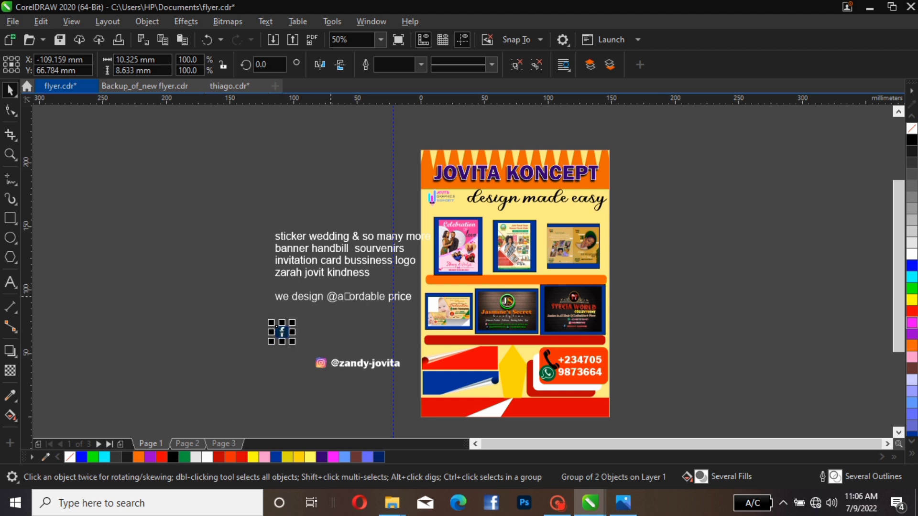
click(286, 297)
drag(287, 297, 316, 323)
drag(377, 324, 339, 307)
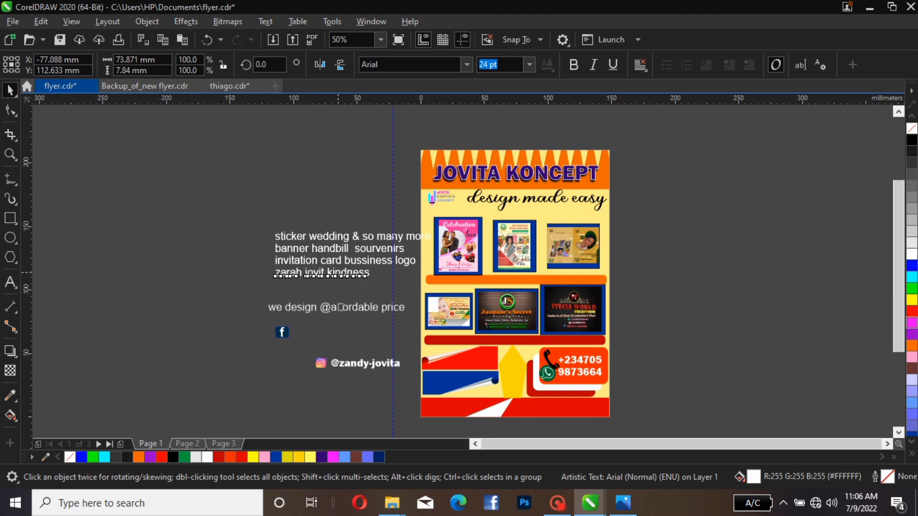
Place the Facebook profile name beside the Facebook icon and break its last word onto a second line.
double_click(338, 273)
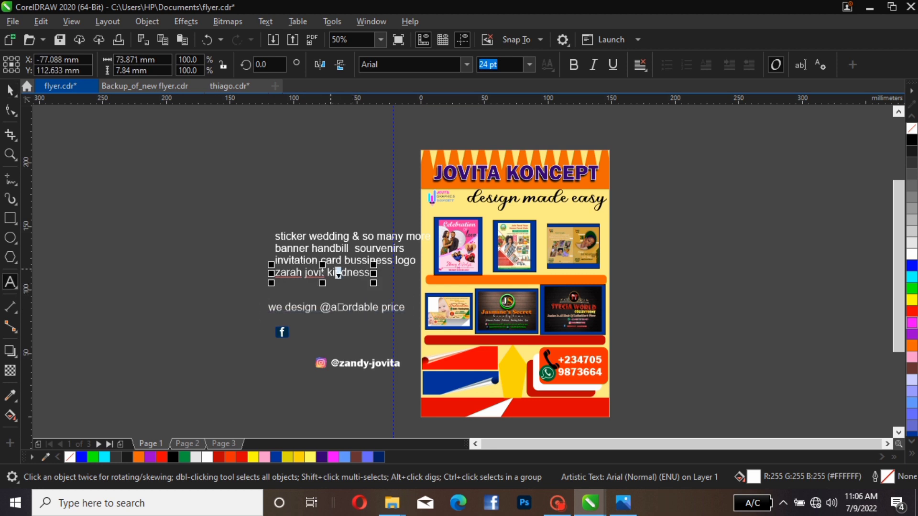
drag(322, 272, 340, 328)
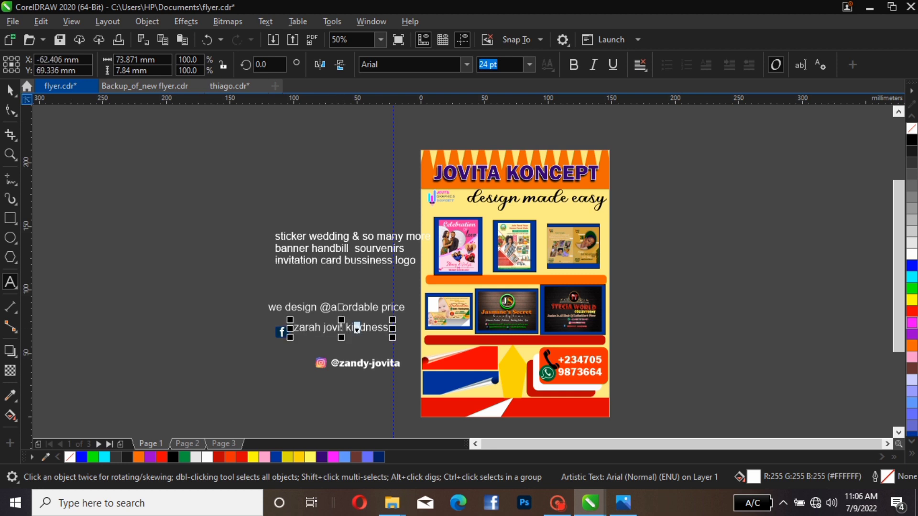
click(11, 90)
click(341, 329)
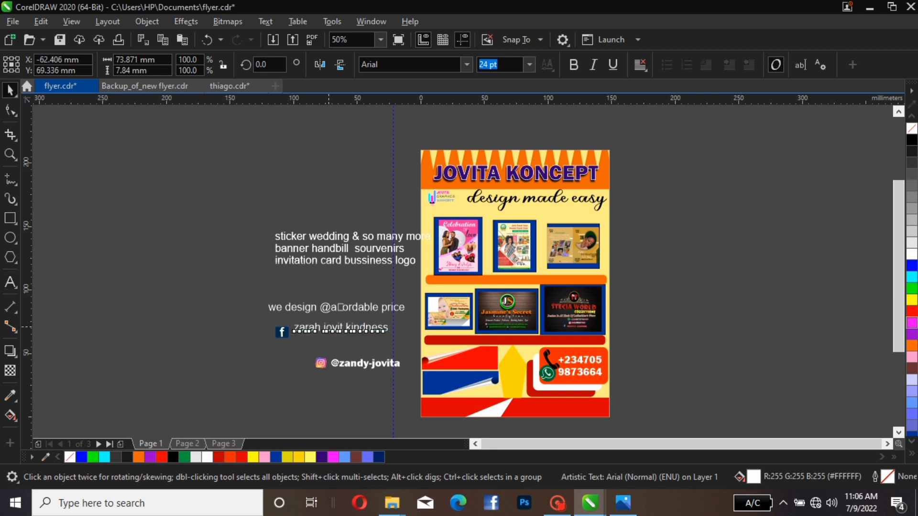
click(341, 329)
double_click(341, 329)
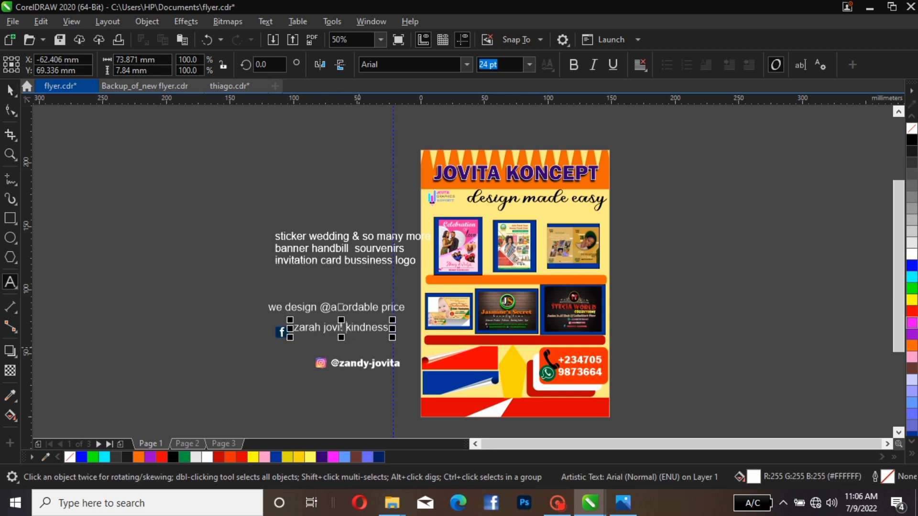
key(Return)
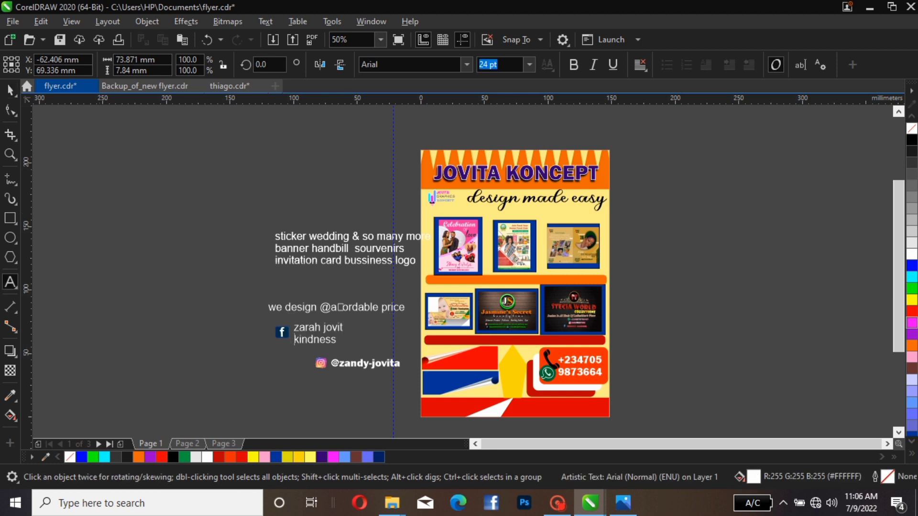
Change the two-line Facebook profile name to Title Case.
click(9, 90)
click(266, 21)
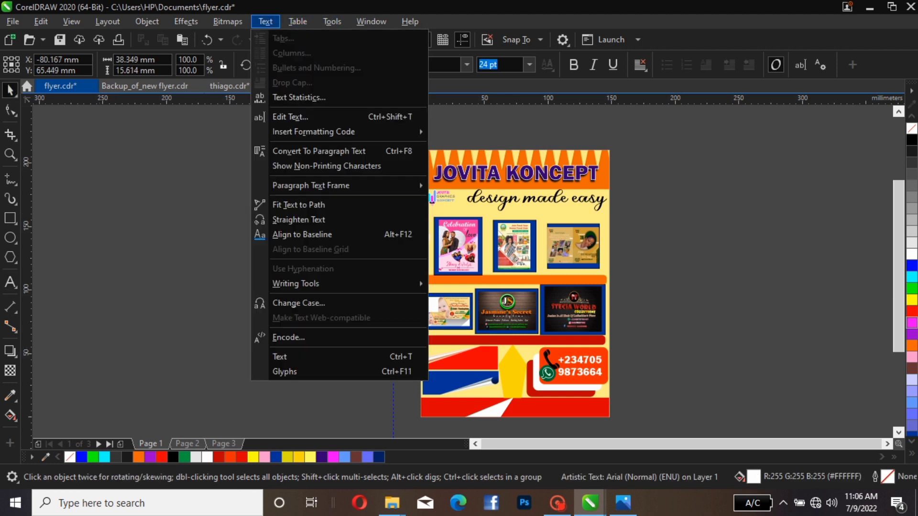
click(299, 303)
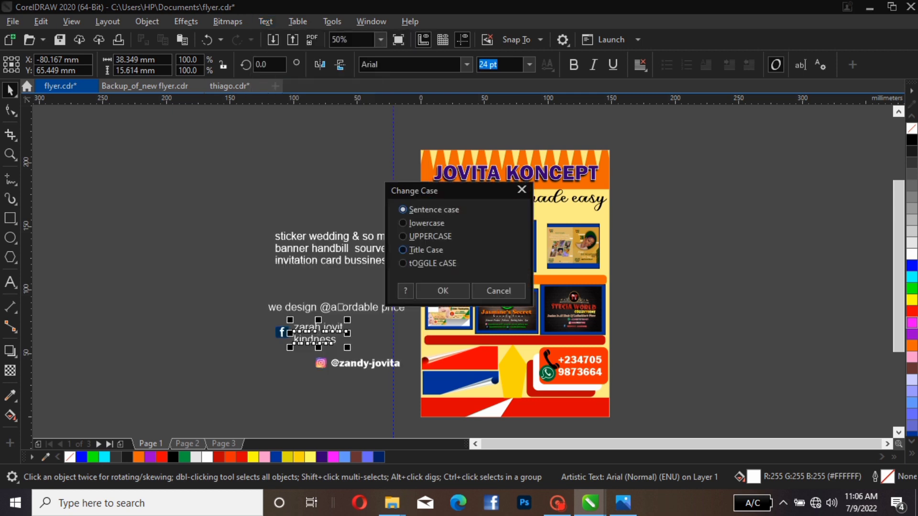
click(402, 250)
click(442, 290)
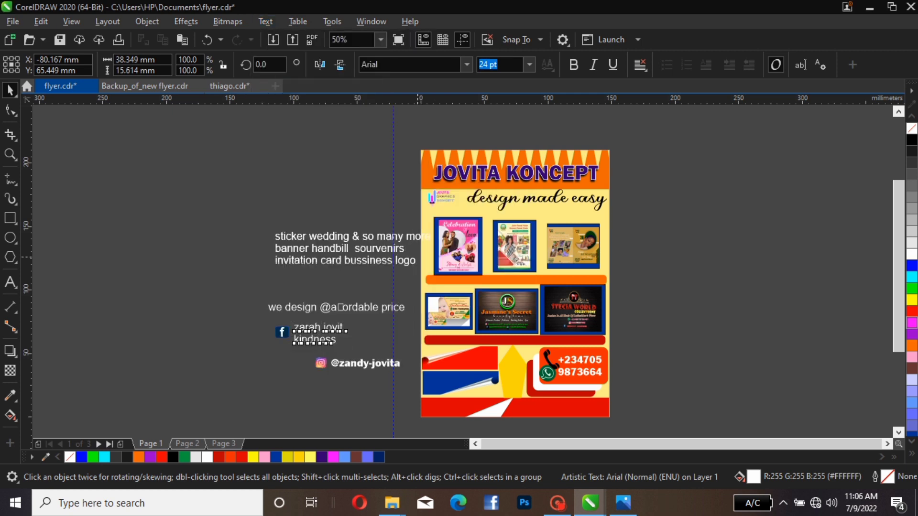
Preview script fonts on the Facebook profile name and apply Franklin Gothic Heavy to it.
click(467, 64)
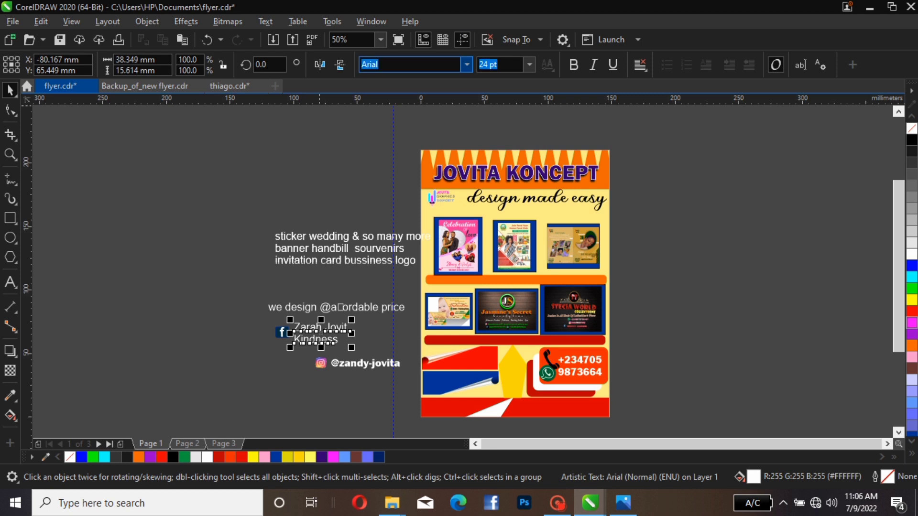
key(Up)
key(Up)
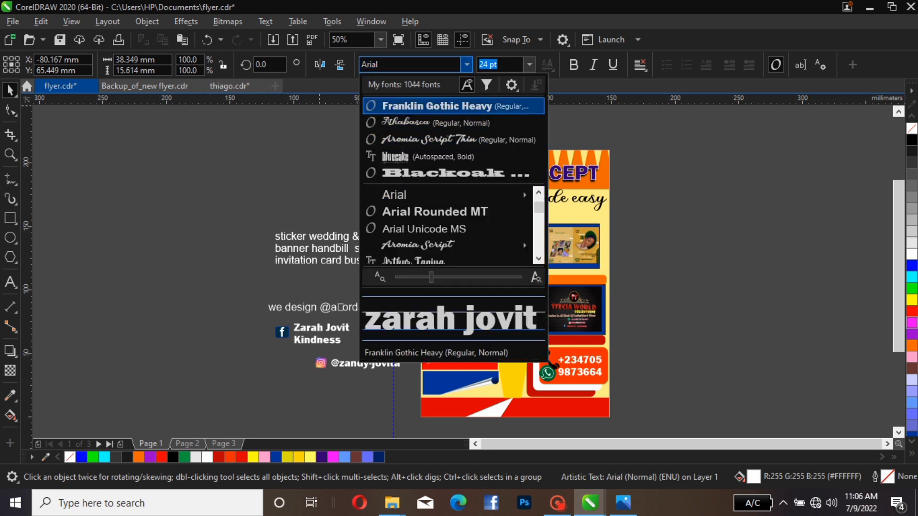
key(Down)
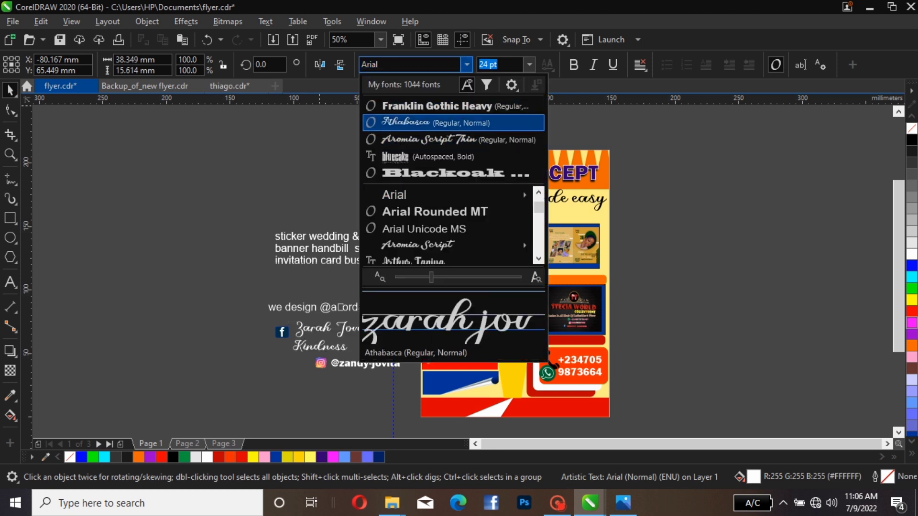
key(Down)
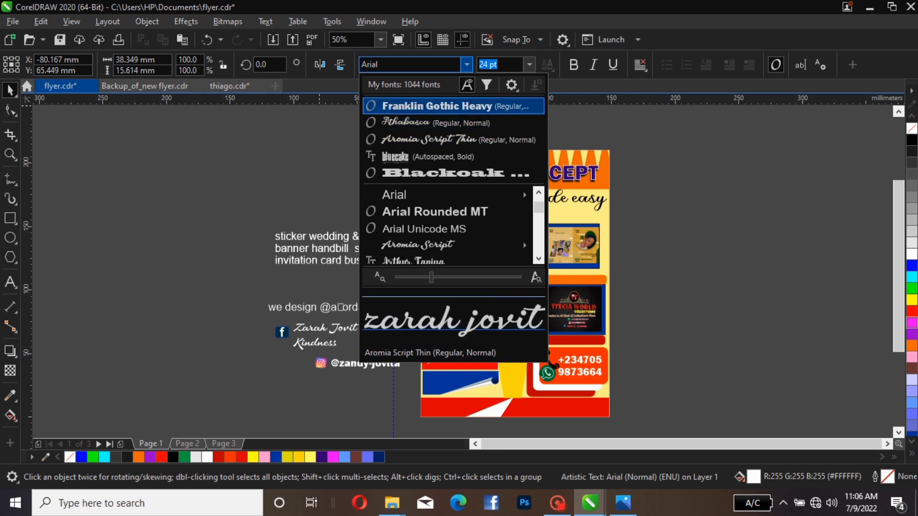
click(402, 106)
key(Escape)
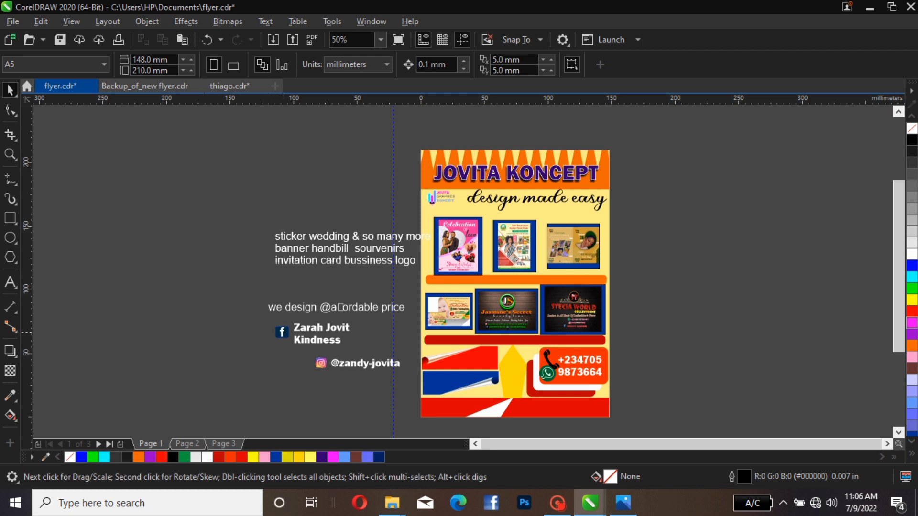
Change the Facebook profile name's font to Freakish Demo.
click(306, 329)
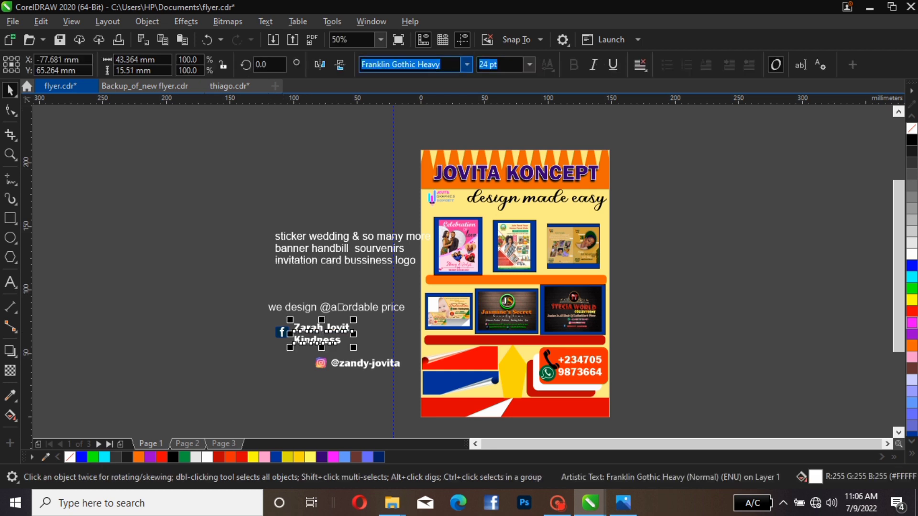
click(467, 65)
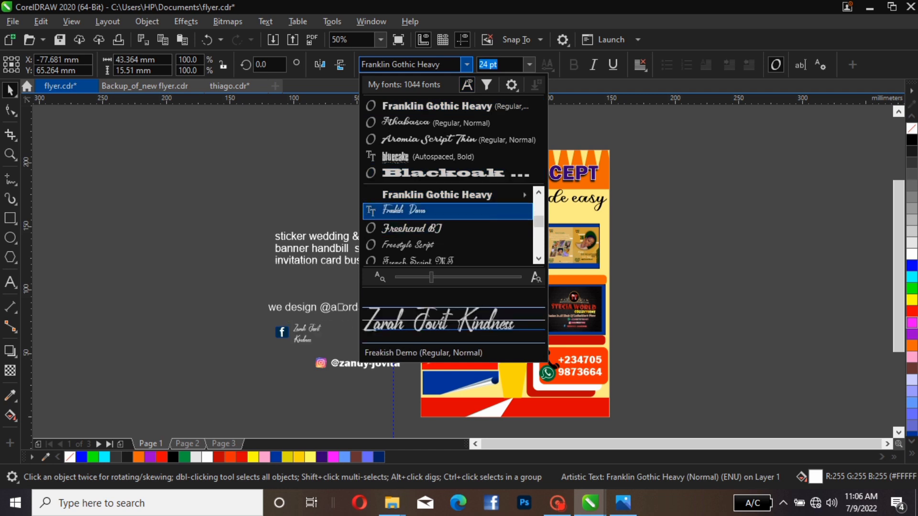
click(447, 212)
click(368, 333)
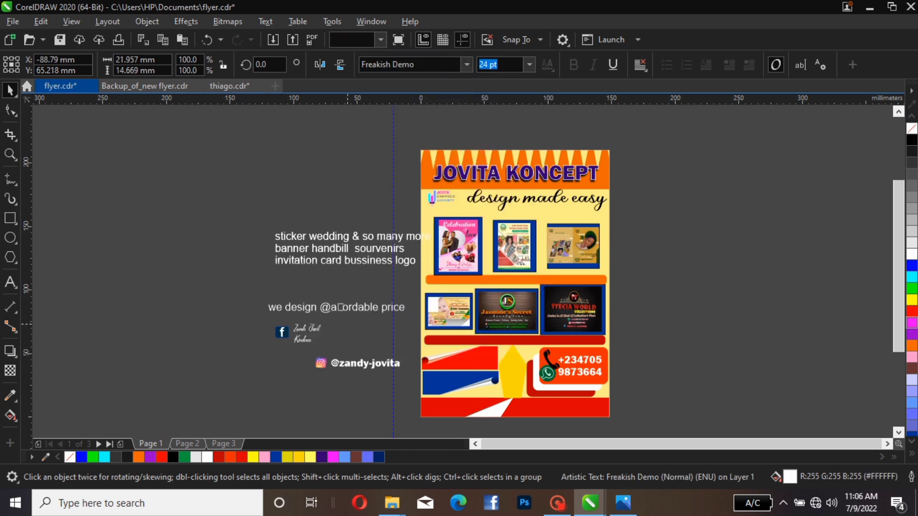
Browse the font list for another typeface for the Facebook profile name.
click(310, 330)
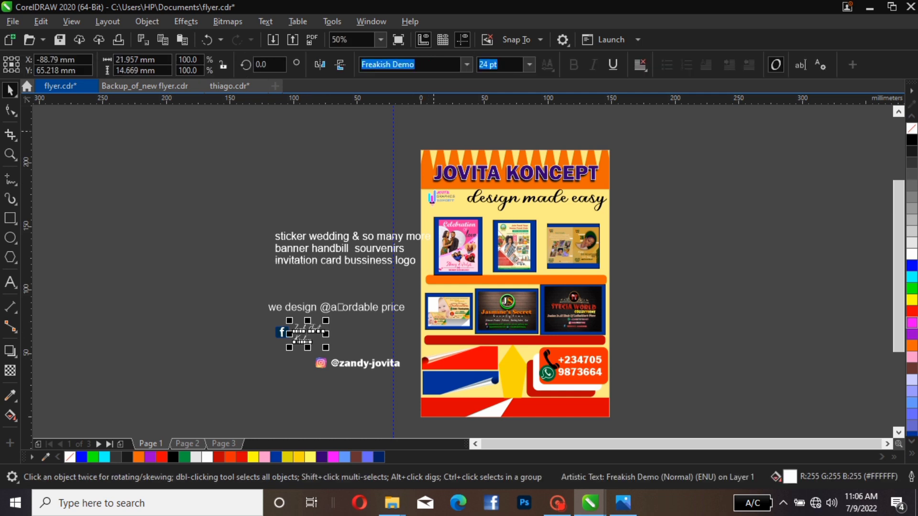
click(467, 64)
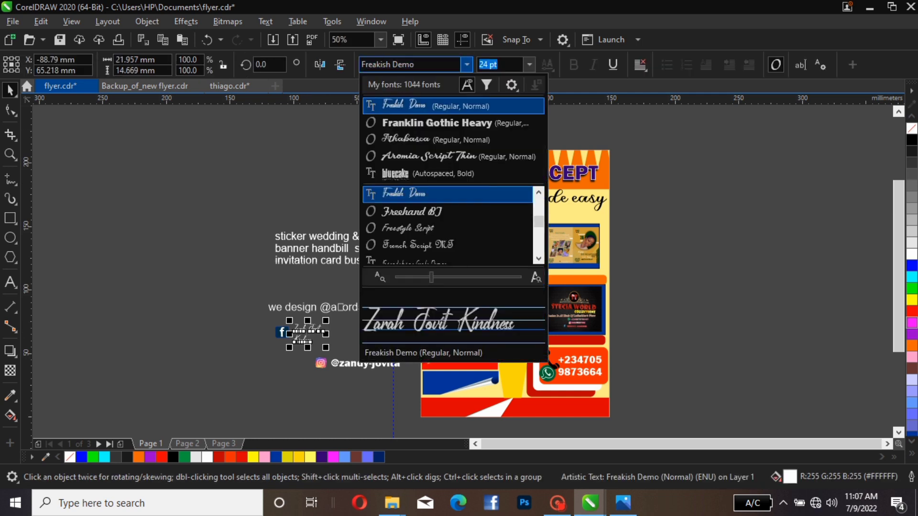
scroll(431, 211, down, 2)
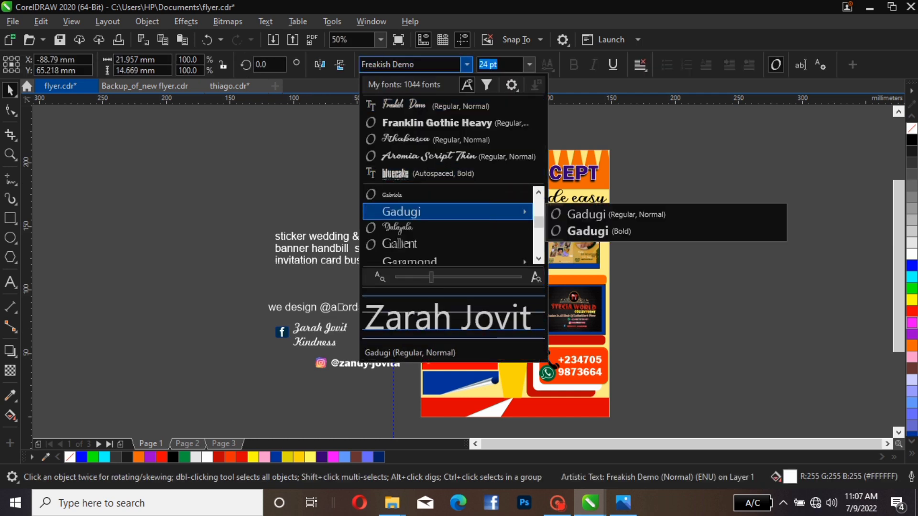
Set the font of the two-line name text beside the Facebook icon to Gadugi.
click(430, 211)
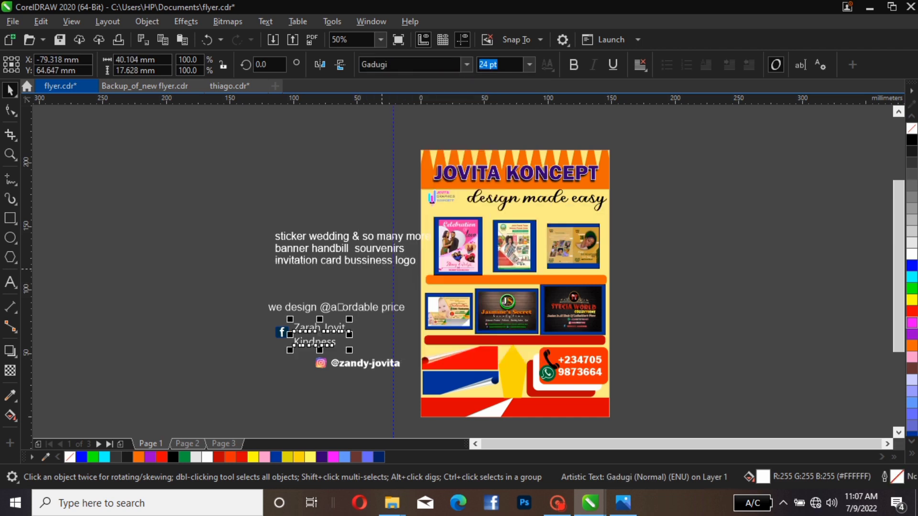
key(Escape)
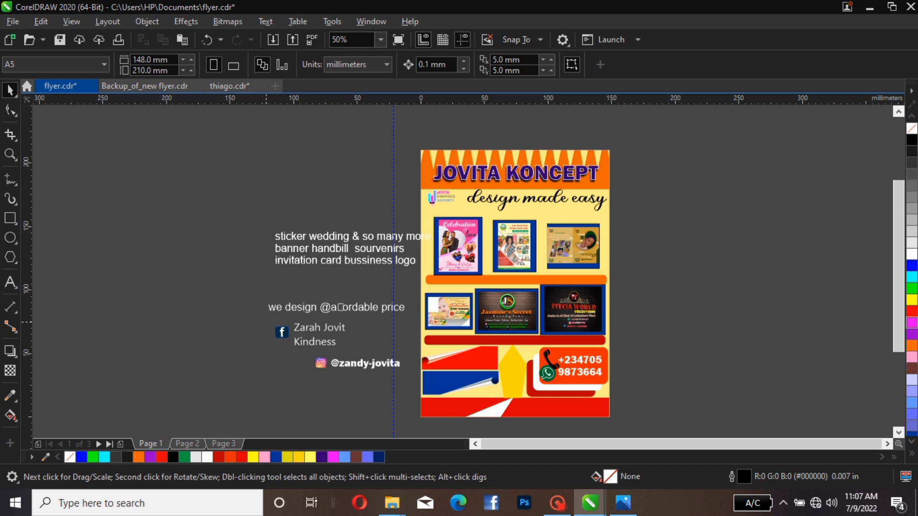
drag(264, 313, 369, 362)
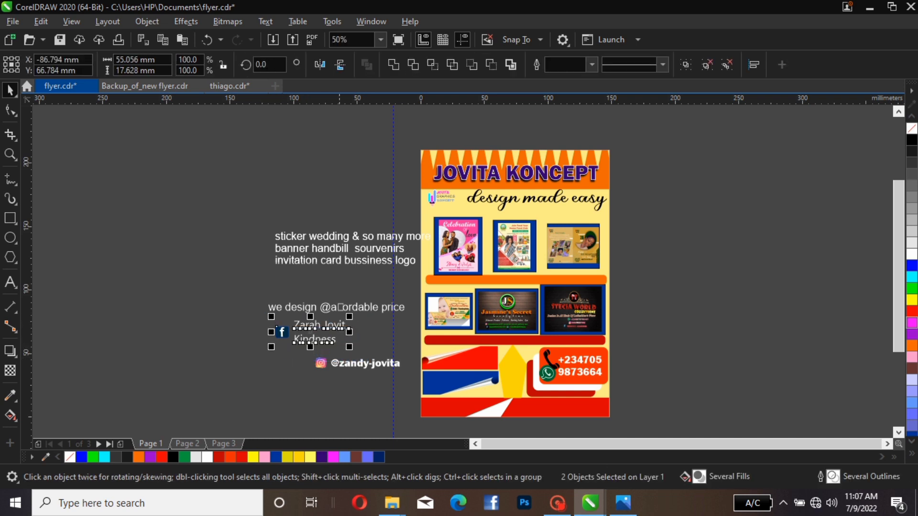
drag(350, 317, 327, 323)
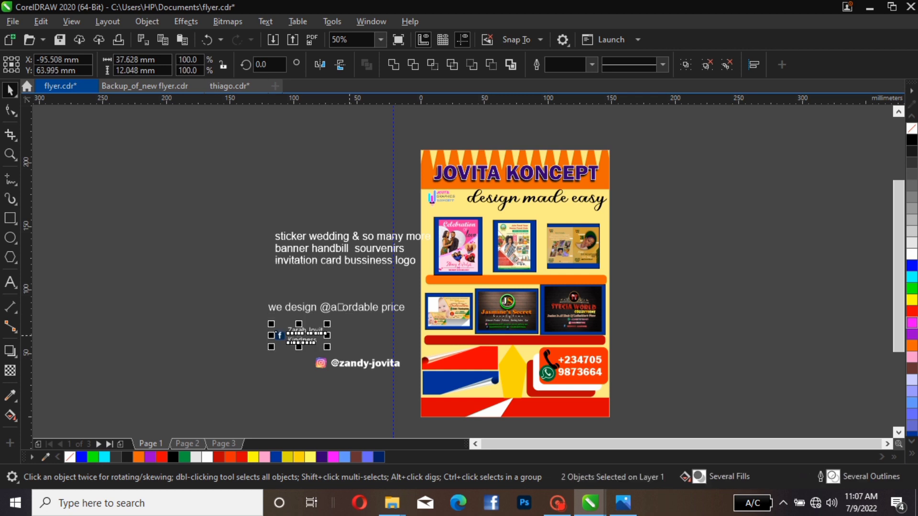
key(ctrl+z)
click(309, 333)
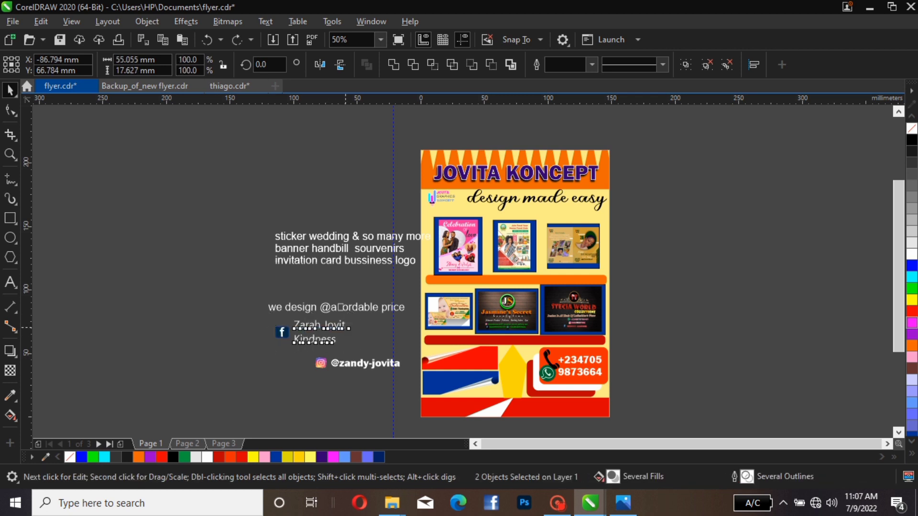
click(365, 333)
Scale the Facebook name text down proportionally to about 20 pt, keeping it beside the icon.
click(340, 326)
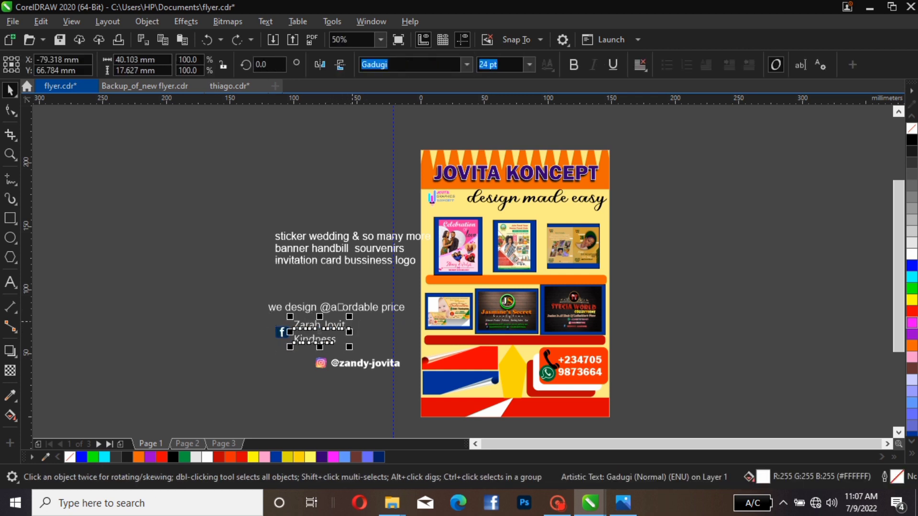
drag(350, 317, 330, 325)
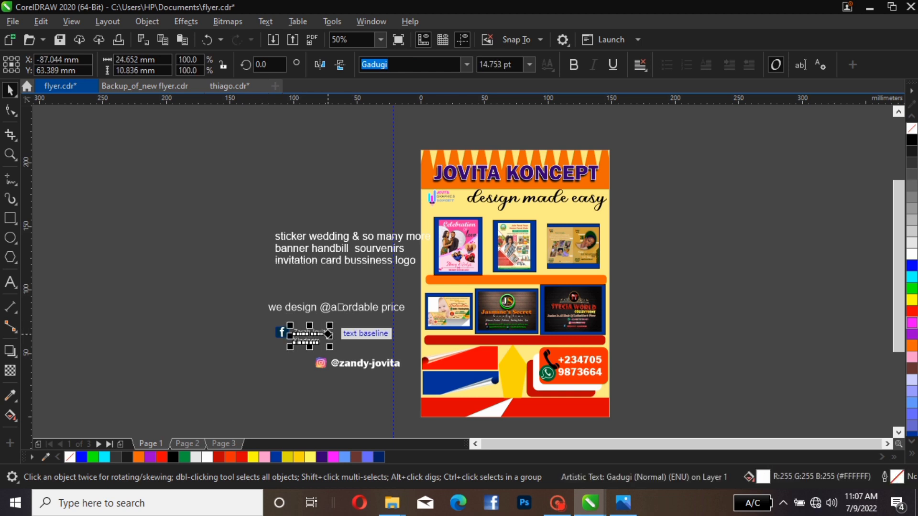
drag(330, 325, 340, 319)
click(337, 321)
click(318, 333)
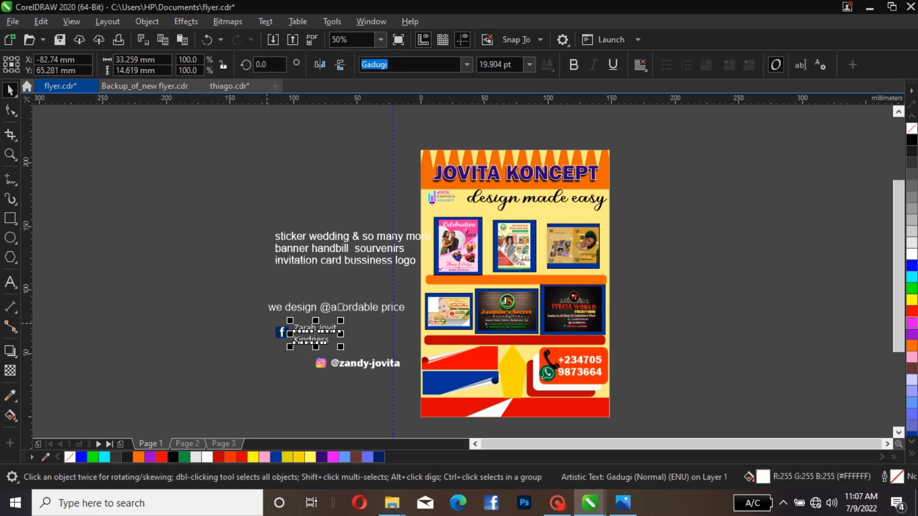
Align the centres of the Facebook icon and its name text horizontally.
drag(262, 310, 360, 353)
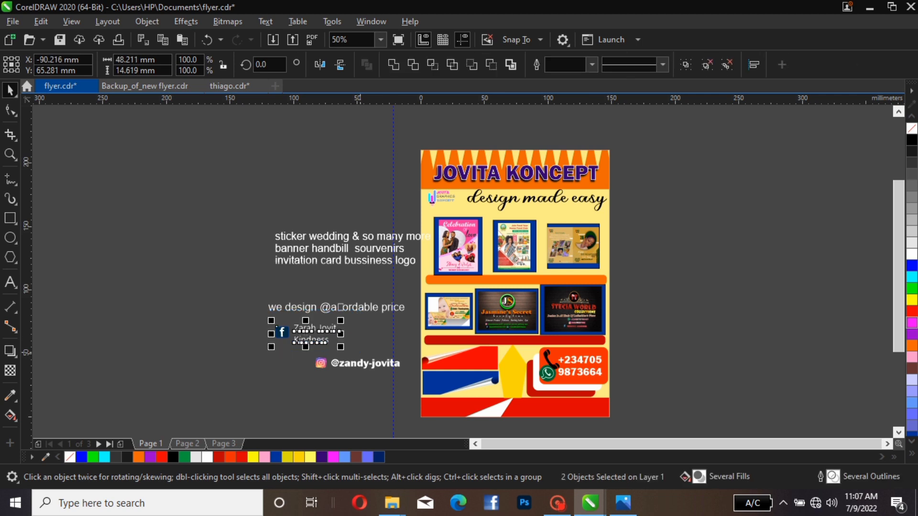
key(e)
click(361, 353)
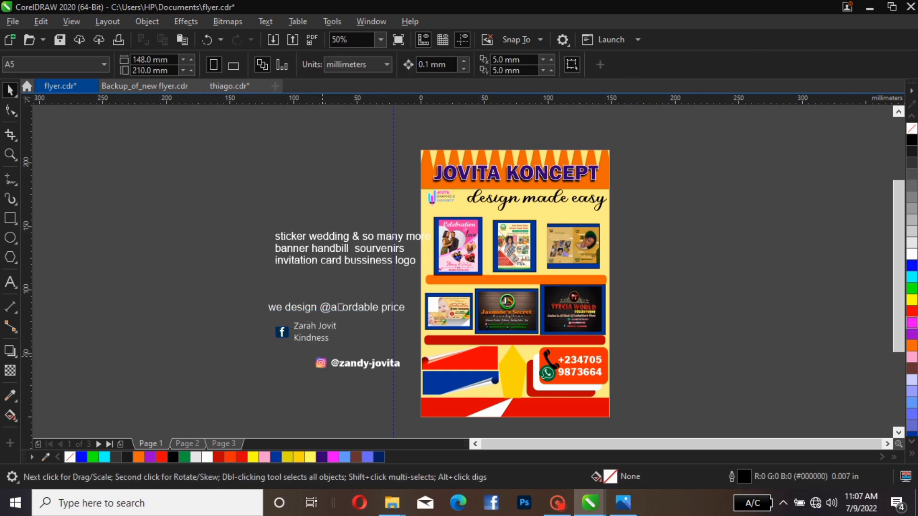
Move the Instagram icon and handle text together onto the blue banner and scale them to about 57.5 mm wide.
drag(313, 356, 406, 382)
drag(357, 363, 464, 378)
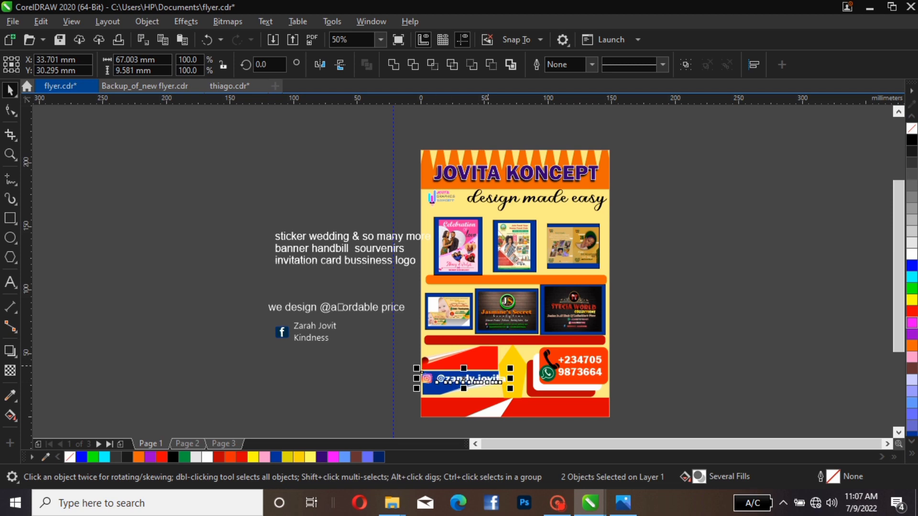
drag(510, 369, 498, 370)
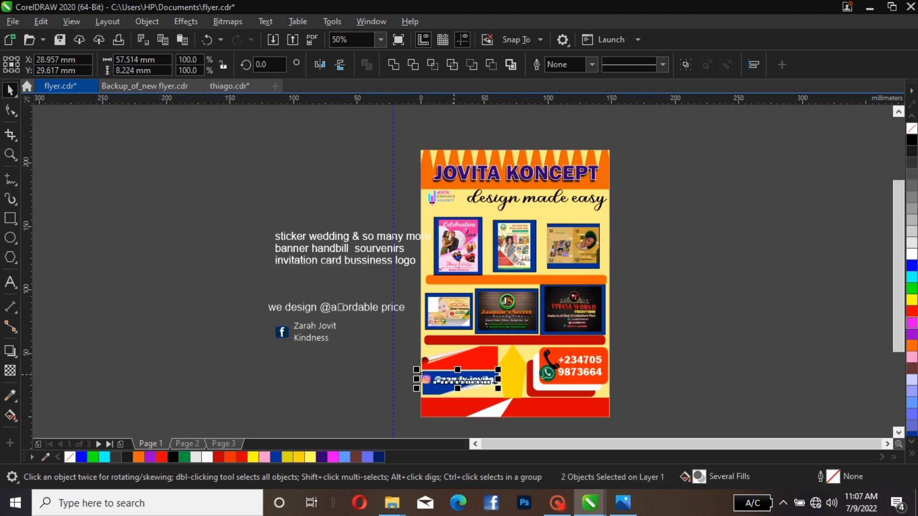
Shift the Instagram handle text slightly up and its icon slightly down and inward on the blue banner.
scroll(454, 375, up, 1)
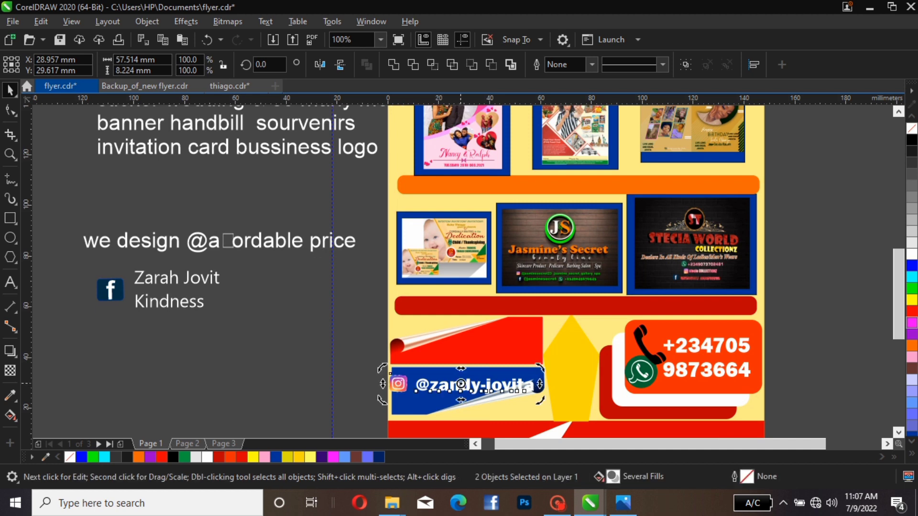
click(399, 383)
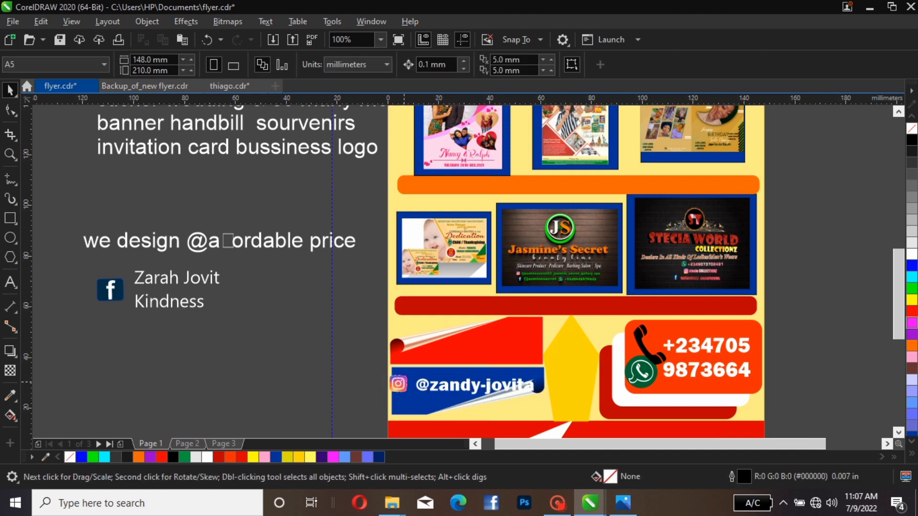
click(463, 383)
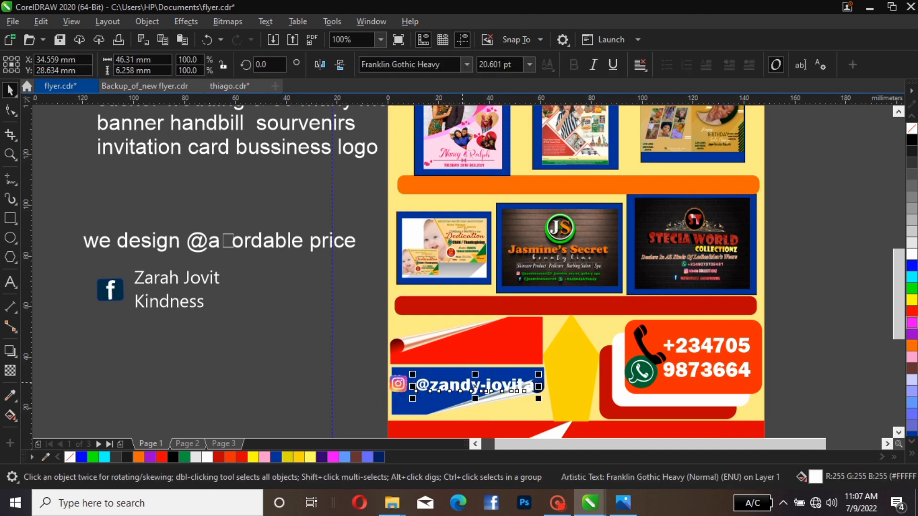
drag(463, 383, 463, 374)
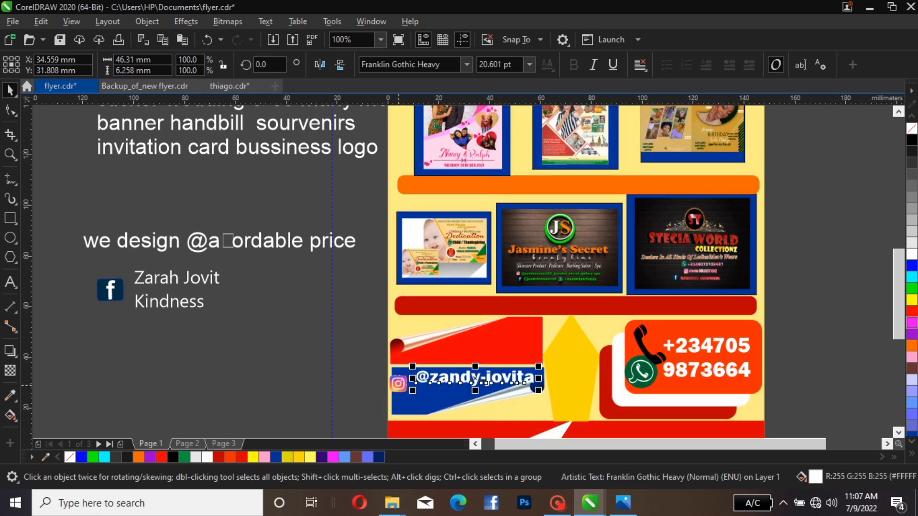
drag(398, 384, 405, 392)
Rotate the Instagram handle text about 8.6 degrees and move it close to the icon on the blue banner.
click(408, 393)
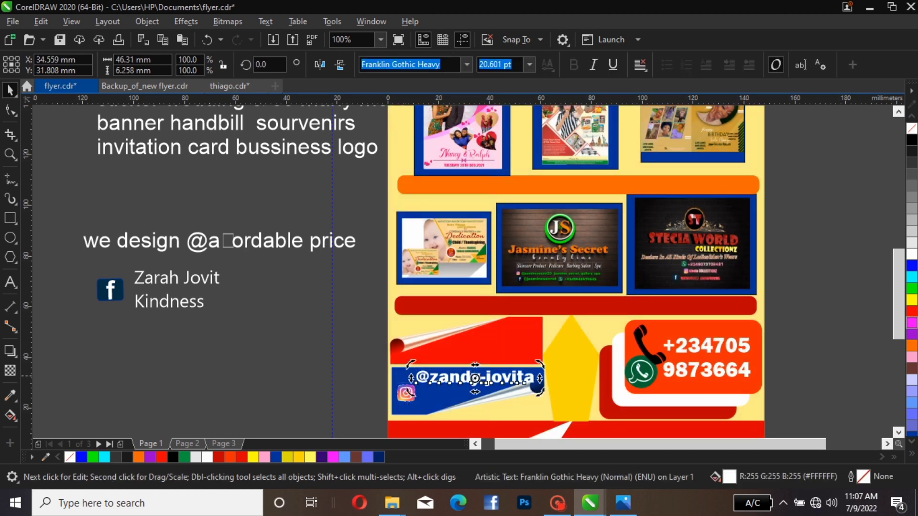
drag(540, 365, 543, 356)
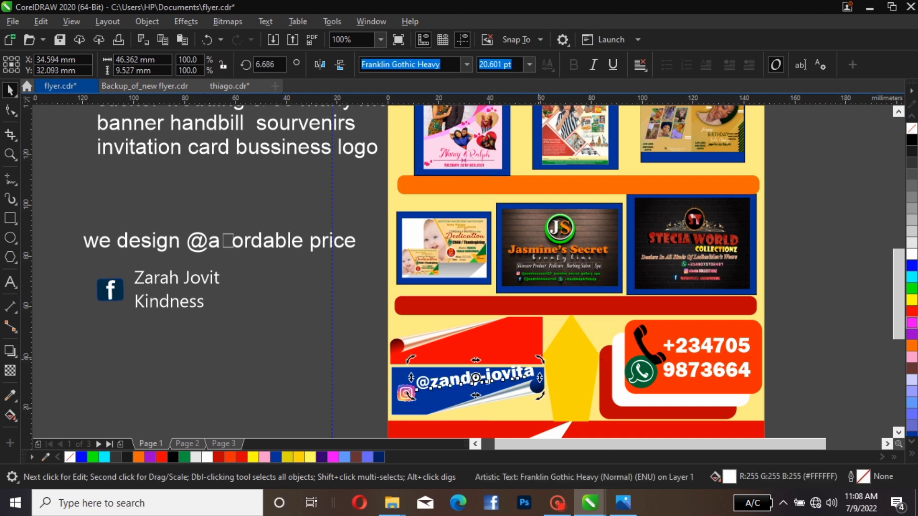
drag(476, 383, 480, 388)
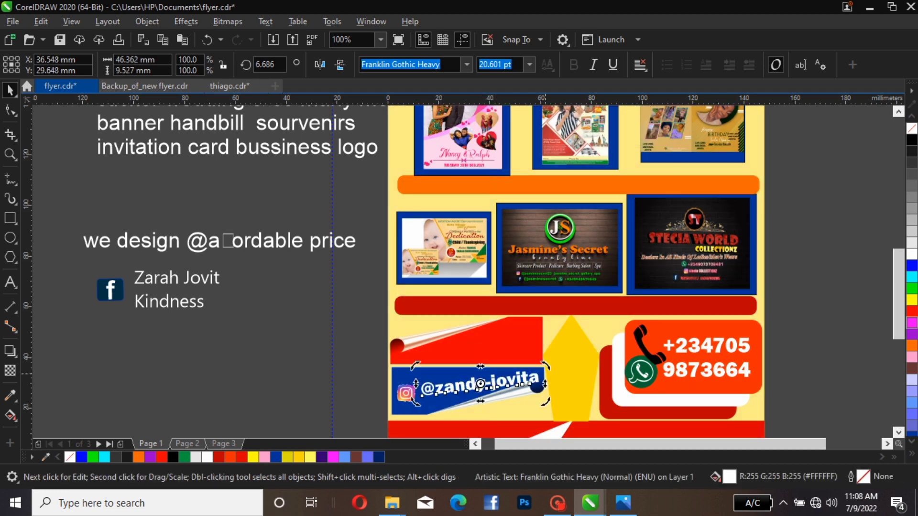
drag(545, 367, 543, 364)
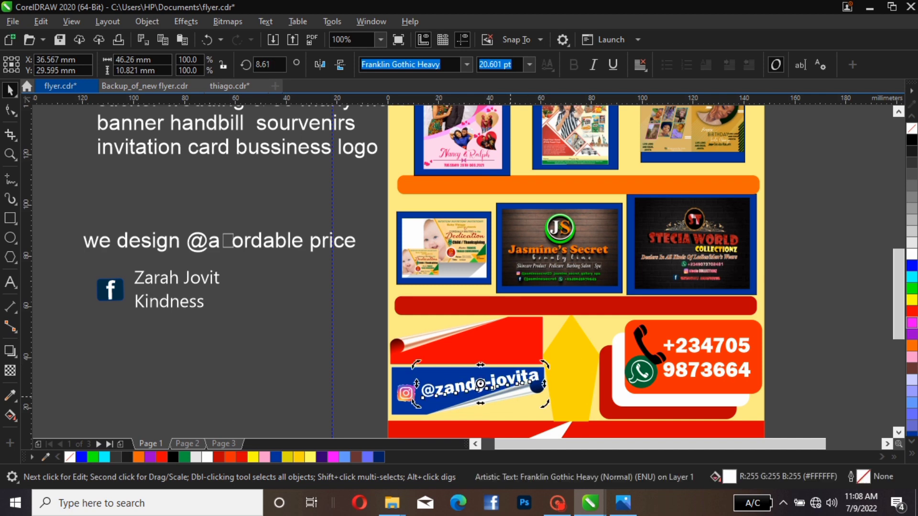
click(497, 382)
drag(482, 383, 469, 389)
double_click(470, 388)
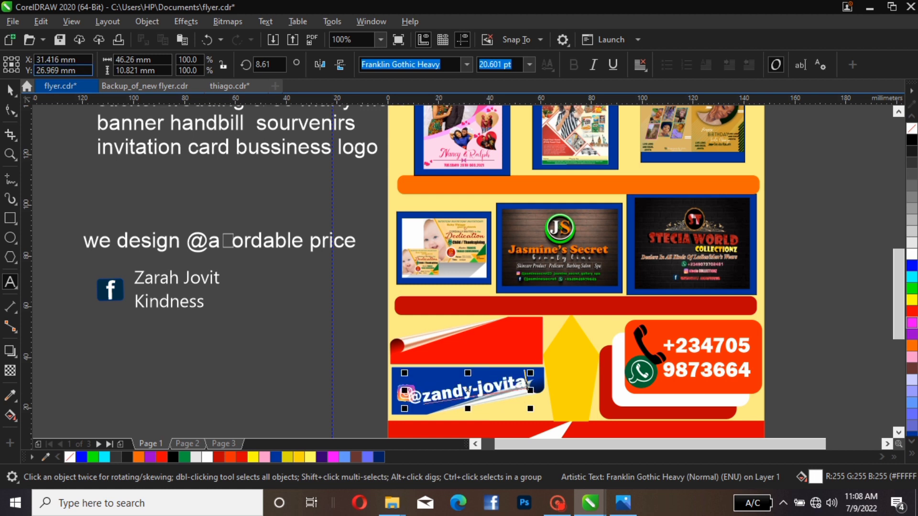
Scale the Instagram handle text down to about 18.6 pt and nudge it slightly away from the icon.
key(ctrl+space)
drag(531, 374, 520, 376)
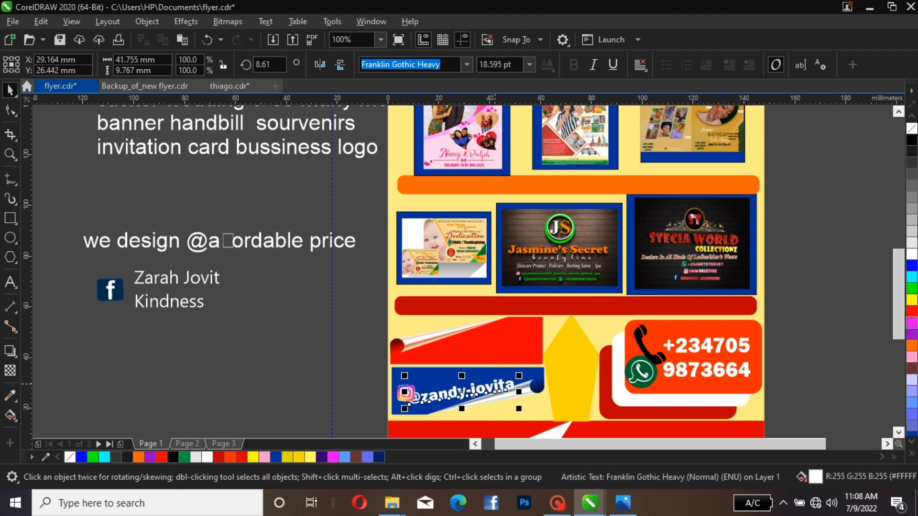
double_click(473, 390)
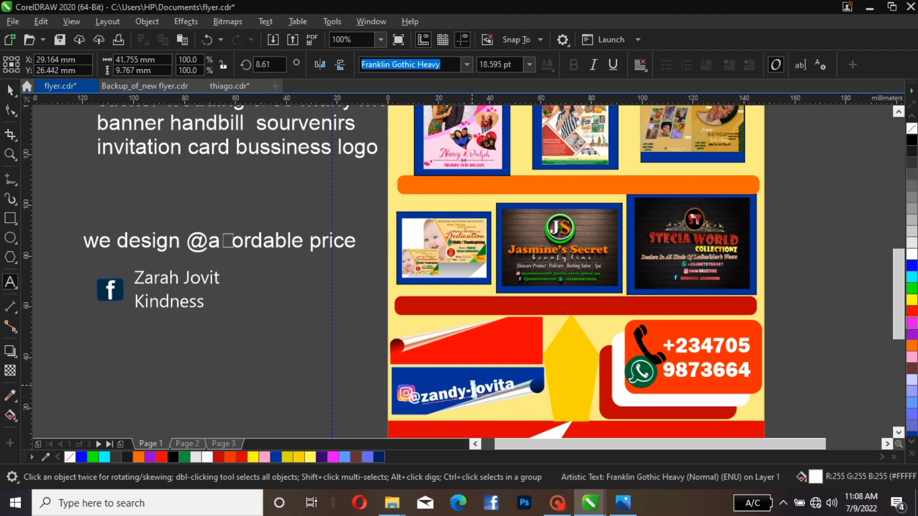
drag(462, 392, 467, 390)
click(490, 386)
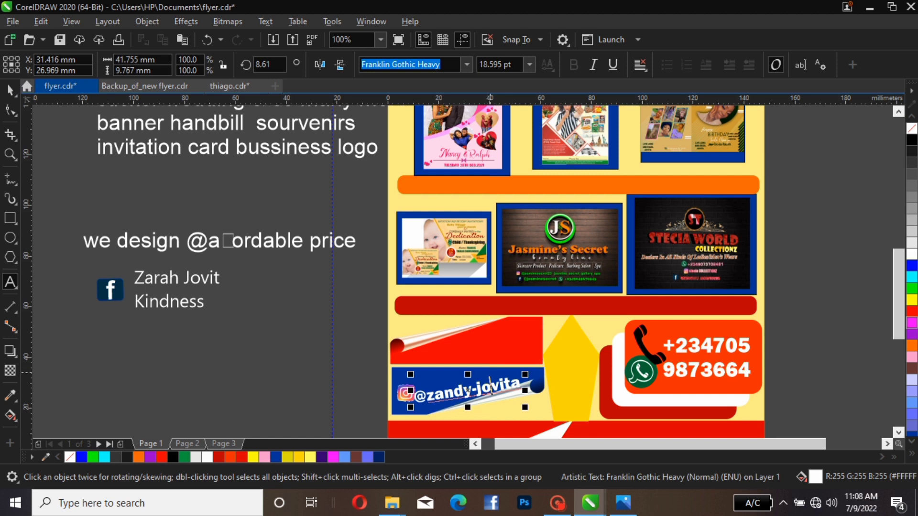
Increase the Instagram handle text's rotation to about 16 degrees so it follows the blue banner's slanted fold.
key(ctrl+space)
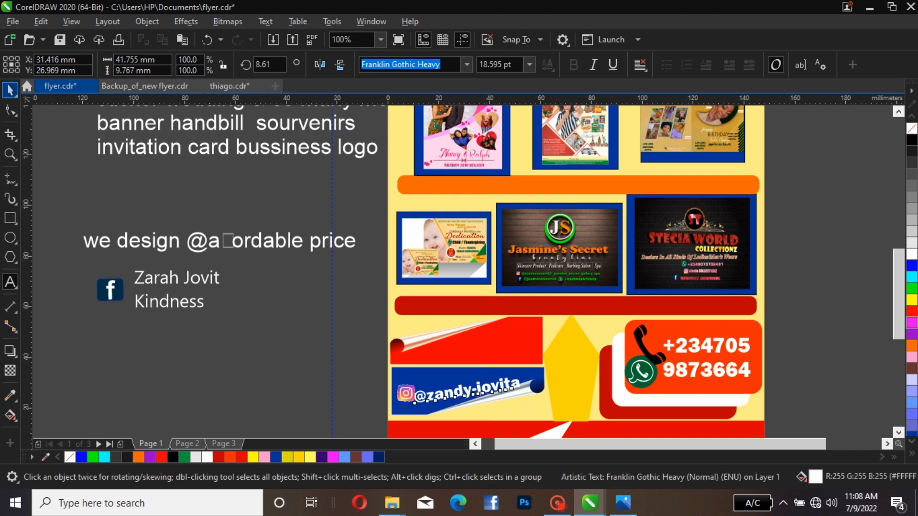
click(503, 381)
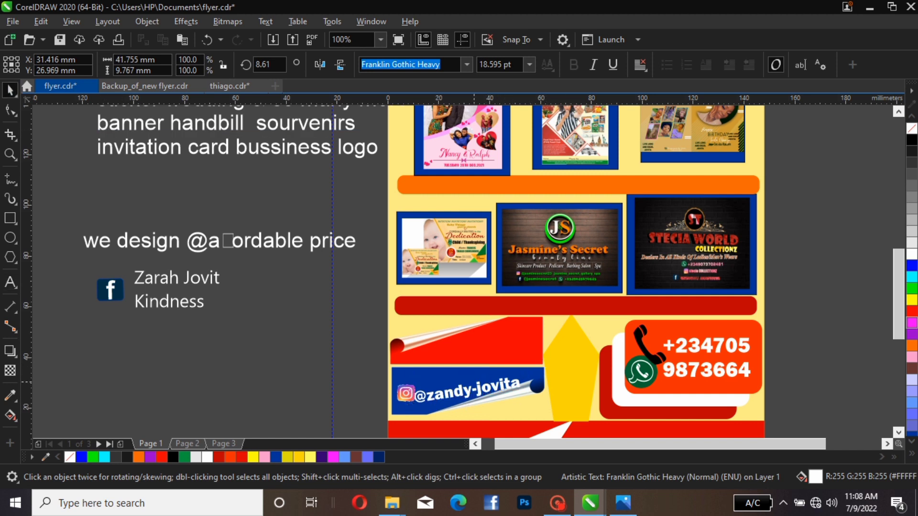
click(484, 393)
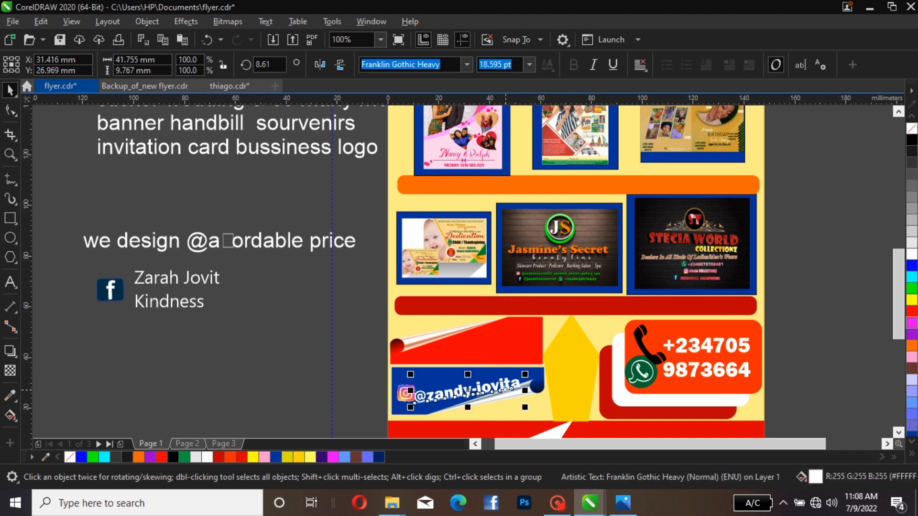
click(510, 388)
drag(526, 372, 522, 363)
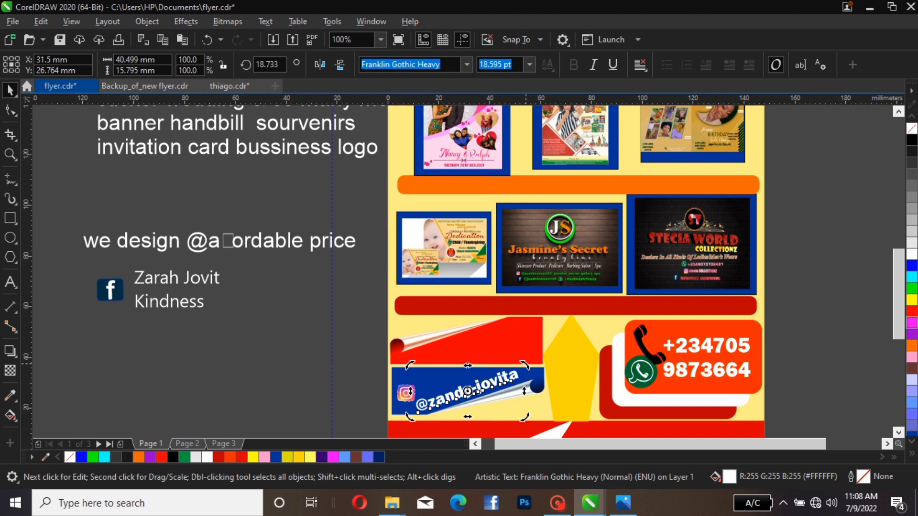
drag(522, 365, 524, 370)
click(521, 373)
click(518, 383)
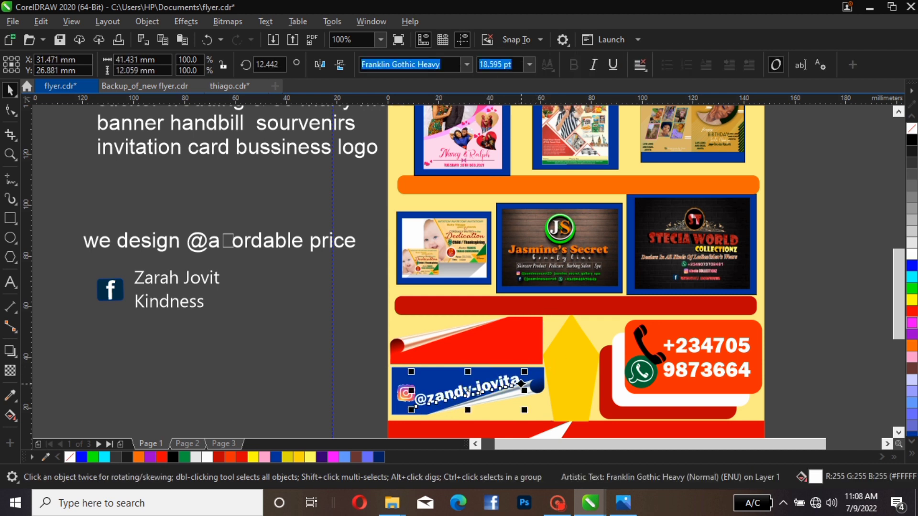
click(515, 382)
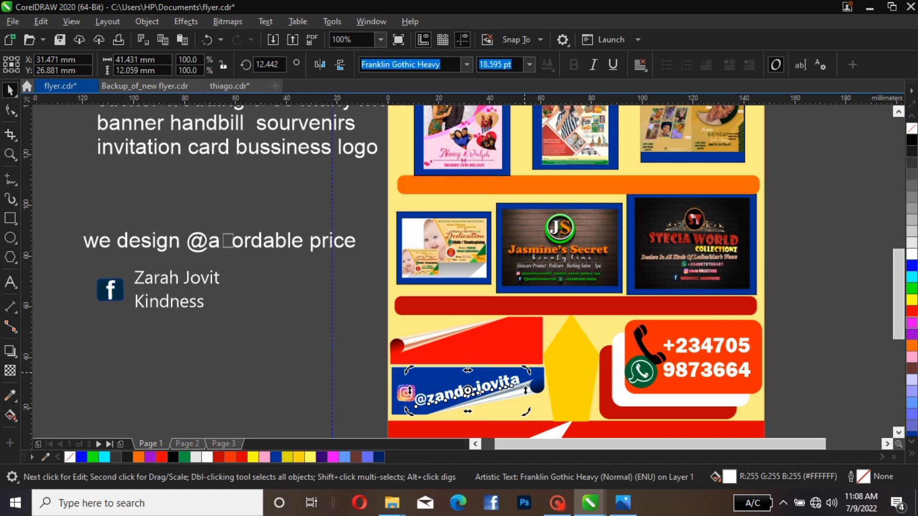
drag(524, 372, 524, 368)
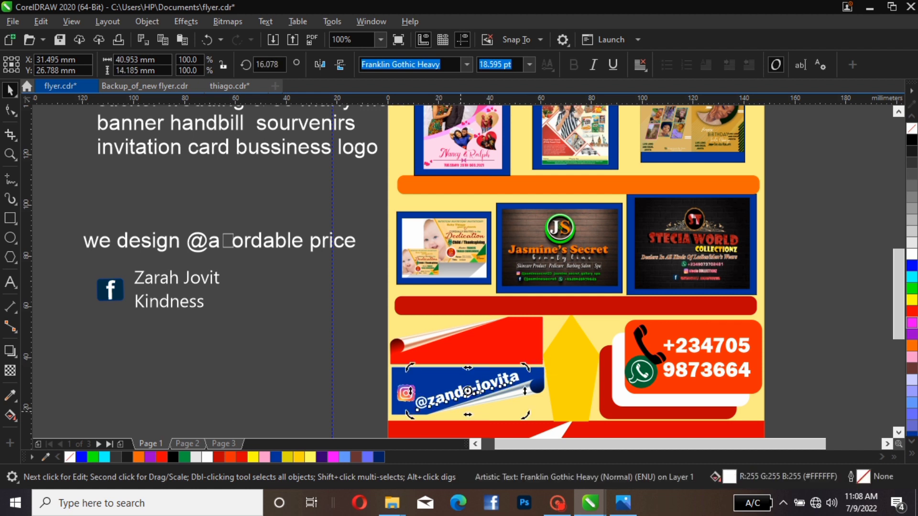
click(477, 389)
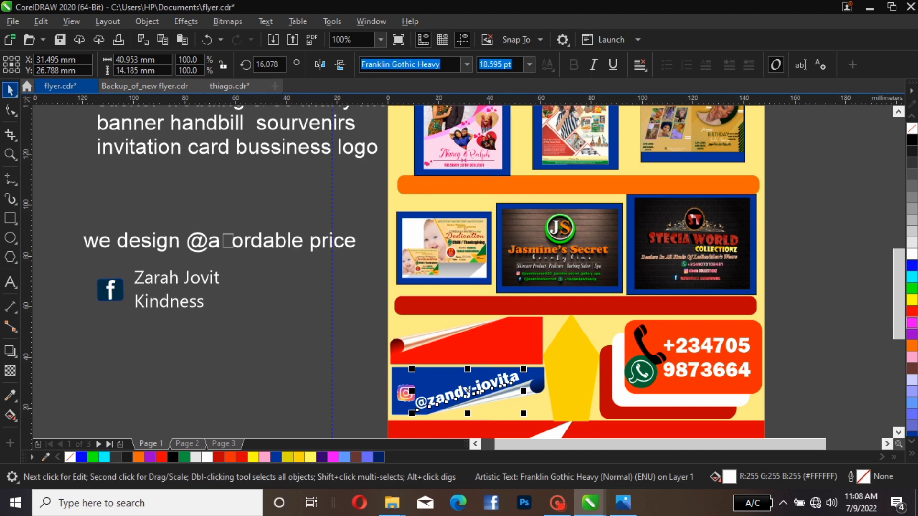
key(Escape)
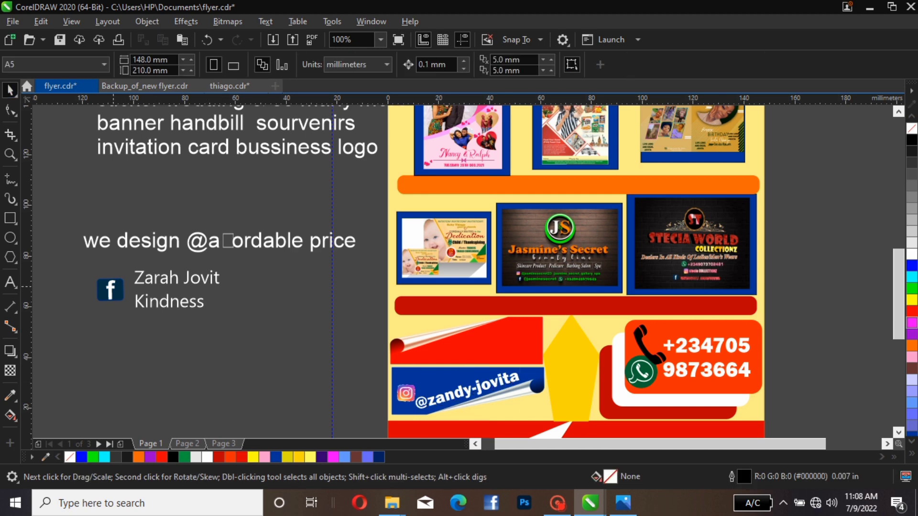
Move the Facebook icon onto the red banner above the Instagram handle.
drag(110, 289, 433, 354)
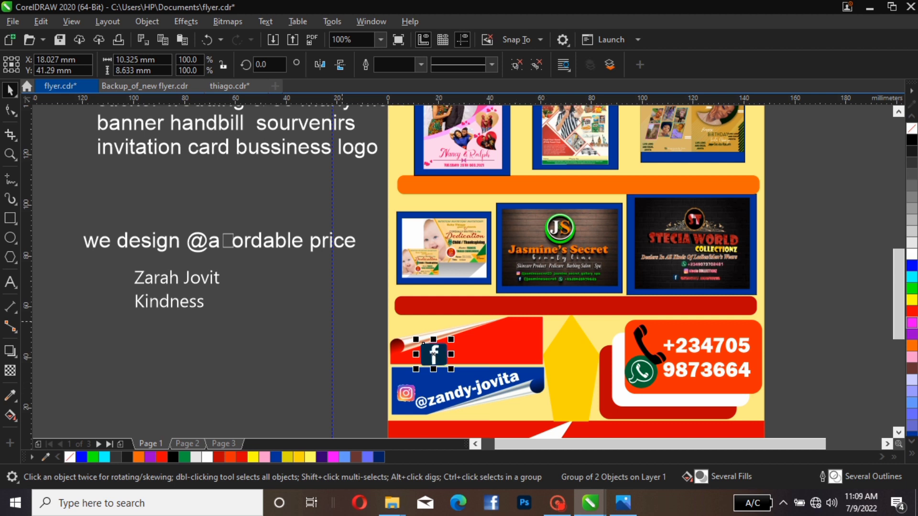
key(Escape)
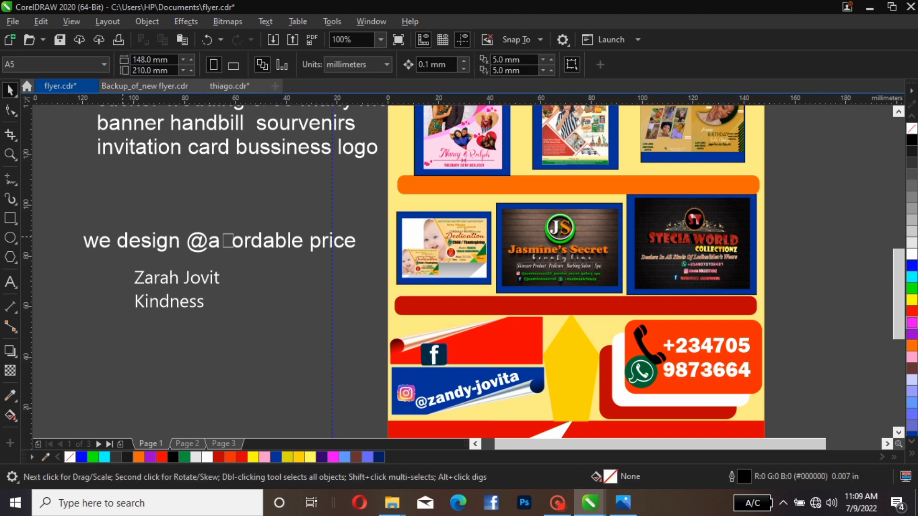
Move the Facebook account name text onto the red banner beside the Facebook icon and scale it to about 17.5 pt.
click(177, 282)
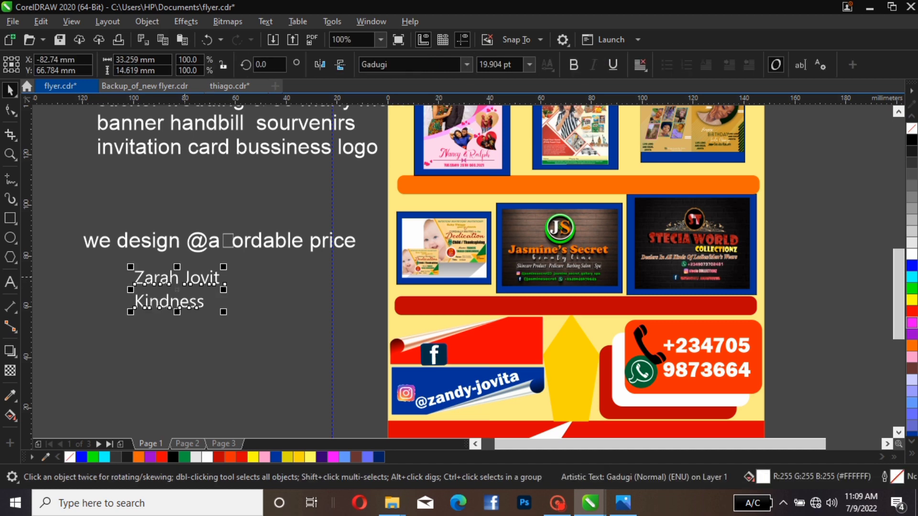
drag(182, 285, 492, 340)
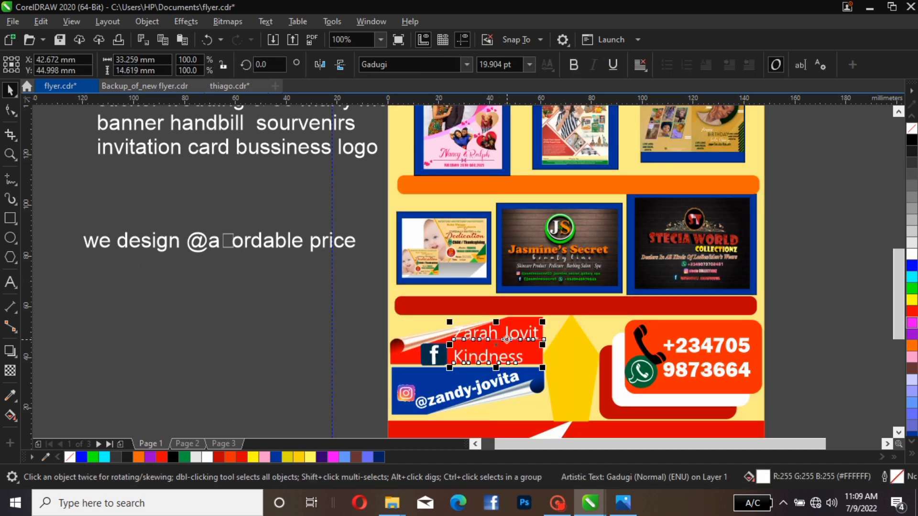
drag(543, 322, 532, 327)
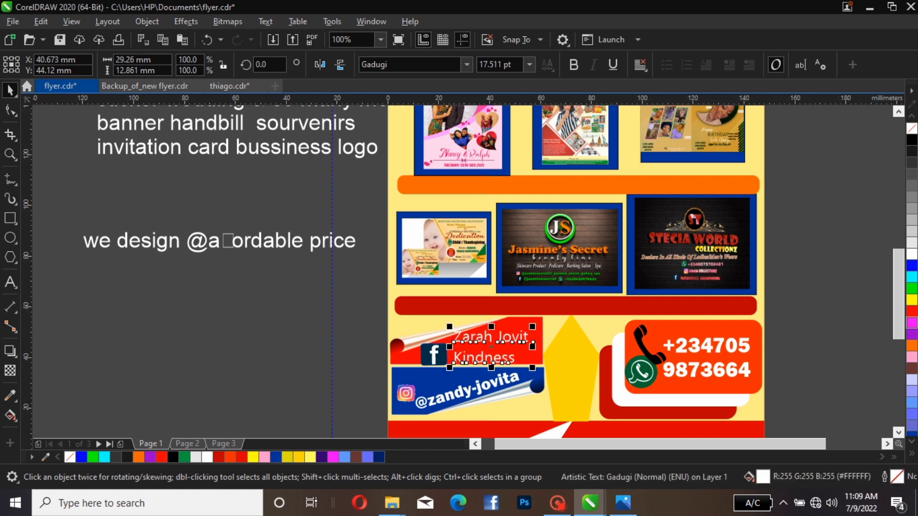
Try the Athabasca font on the Facebook name text, and switch it to Franklin Gothic Heavy.
click(467, 64)
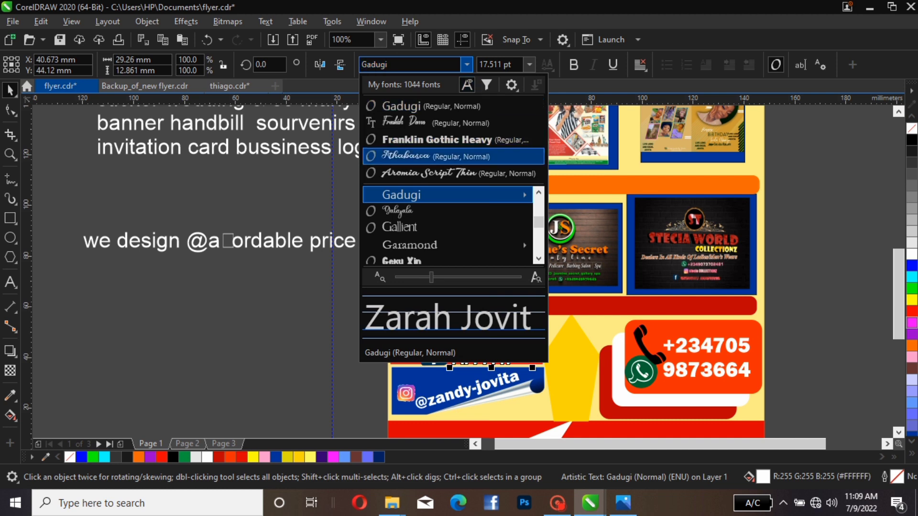
key(Return)
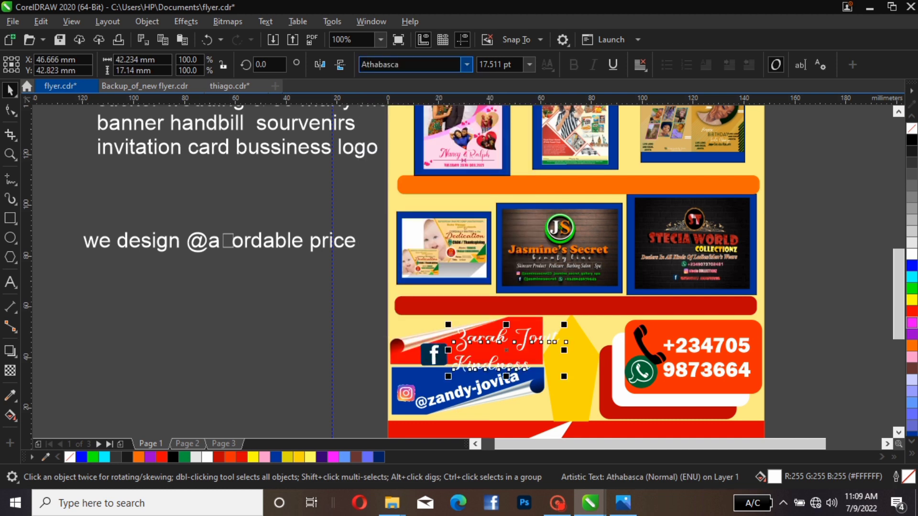
click(467, 64)
click(458, 157)
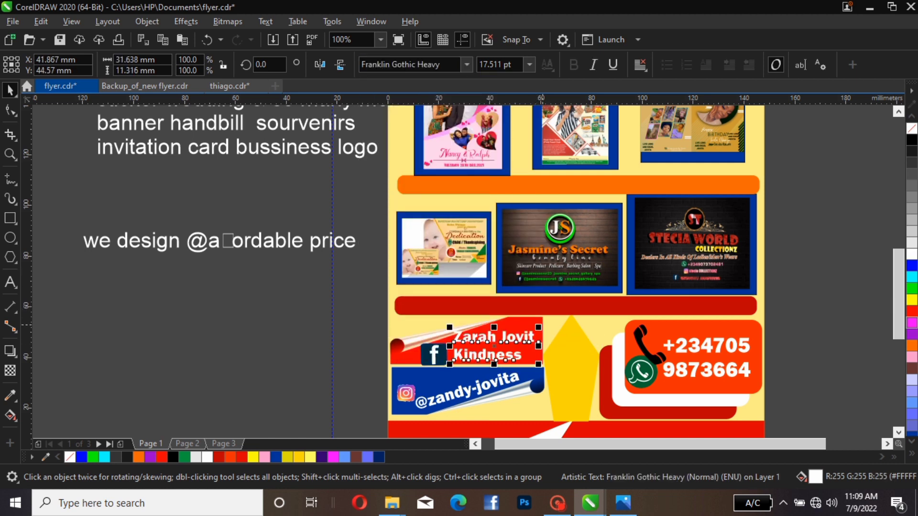
Scale the Facebook name text down to about 15.2 pt within the red banner and keep it selected.
drag(541, 326, 510, 344)
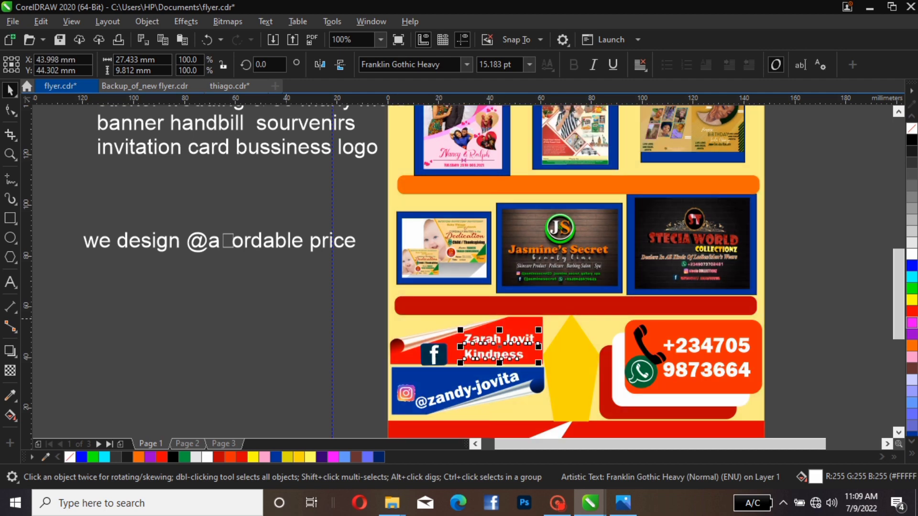
key(Escape)
click(490, 339)
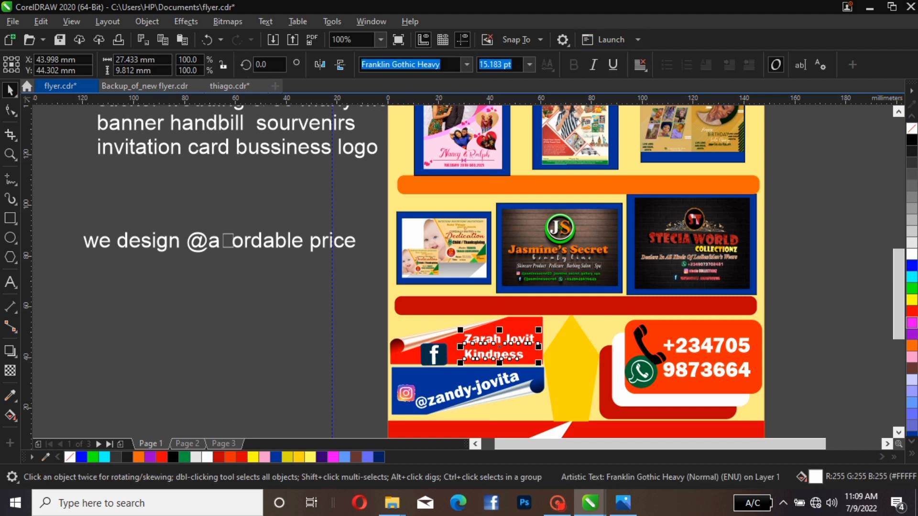
Try the Germining Demo font on the Facebook name text.
click(467, 64)
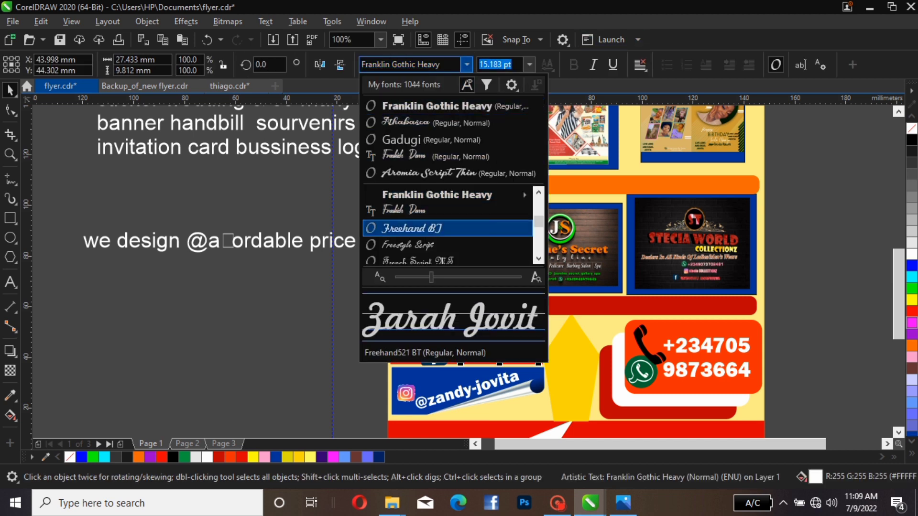
scroll(447, 228, down, 3)
scroll(448, 229, down, 1)
mouse_move(447, 229)
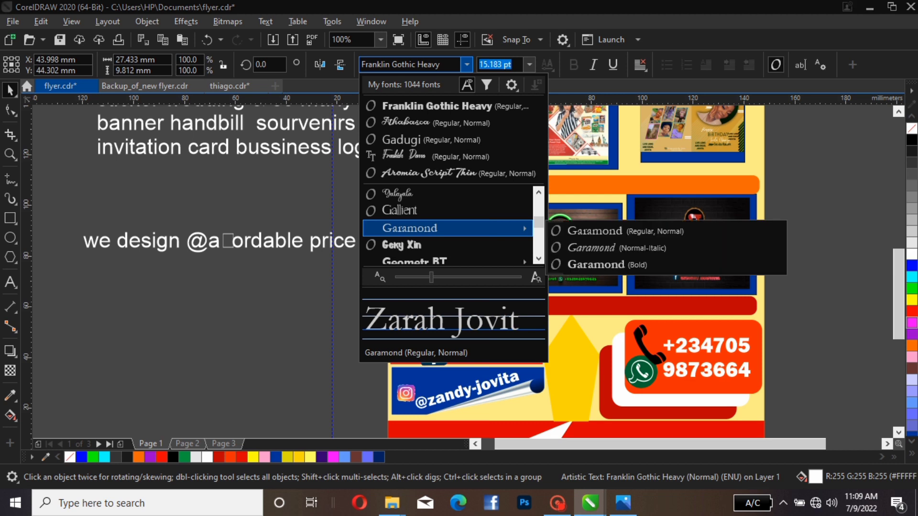
scroll(447, 229, down, 5)
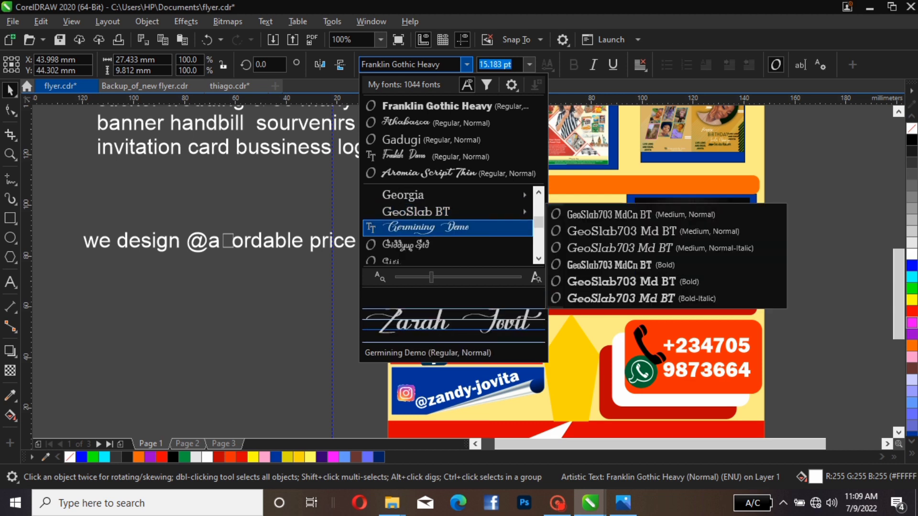
click(447, 228)
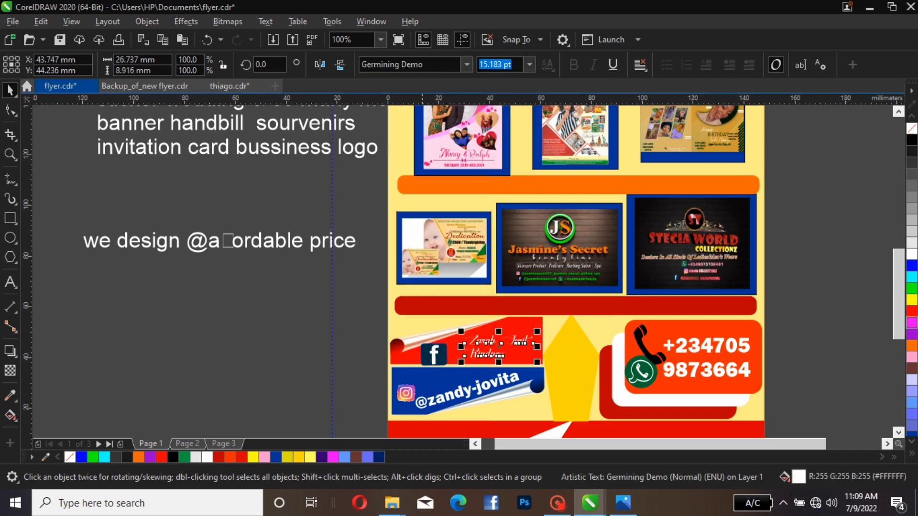
Set the Facebook name text in Lucida Console and scale it down to about 13.3 pt, close beside the icon.
click(467, 64)
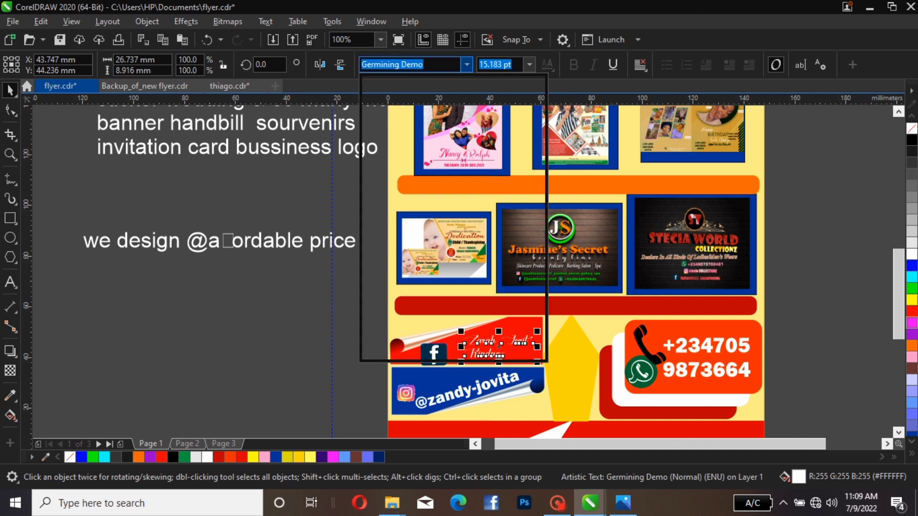
mouse_move(430, 244)
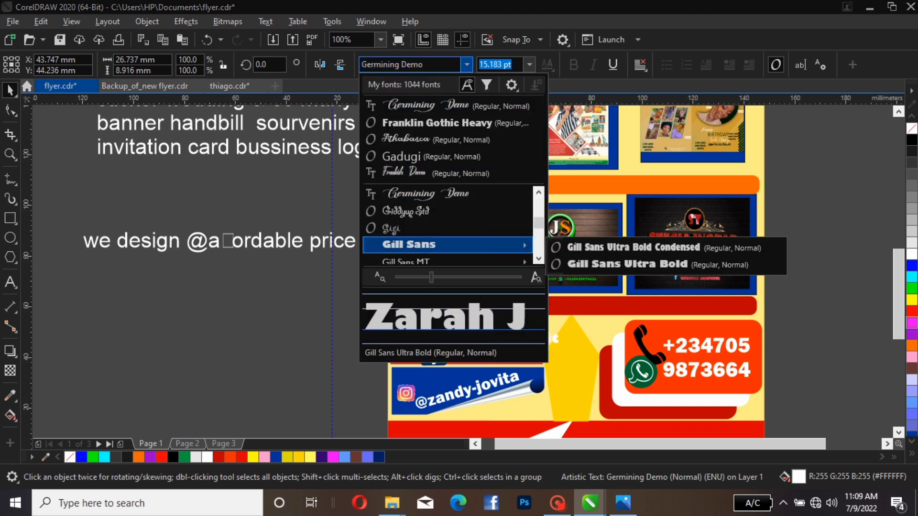
scroll(430, 228, down, 1)
scroll(430, 228, down, 1)
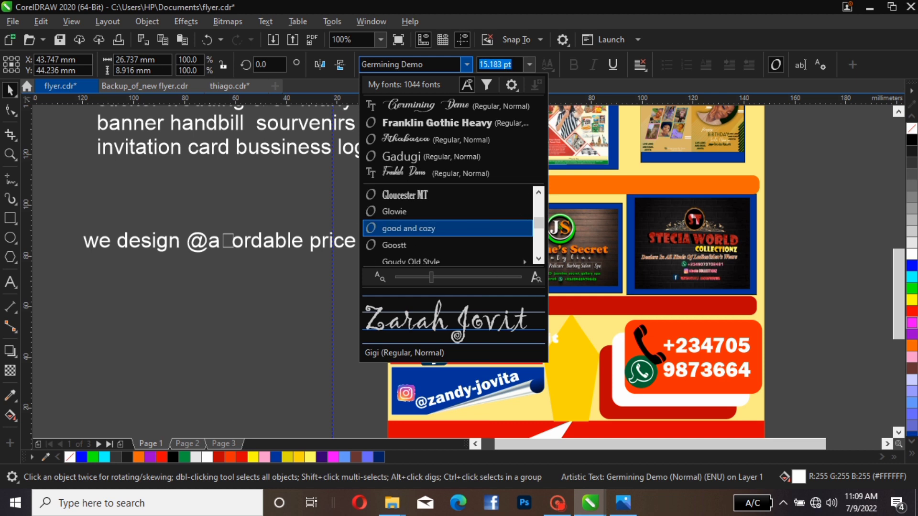
scroll(430, 228, down, 5)
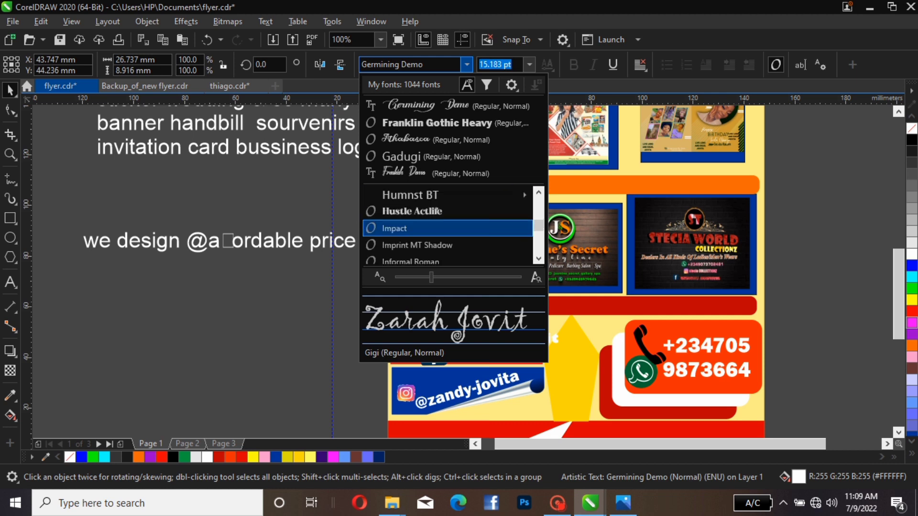
scroll(430, 228, down, 2)
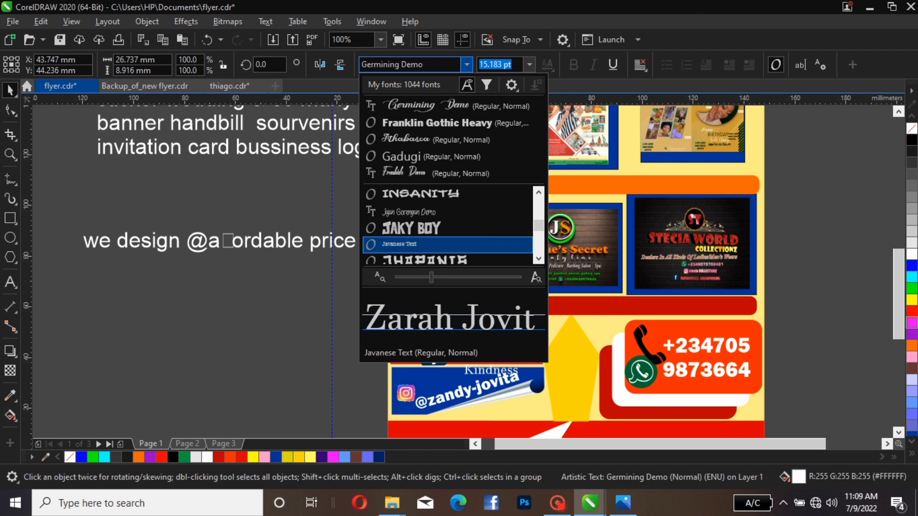
scroll(447, 225, down, 1)
scroll(447, 228, down, 3)
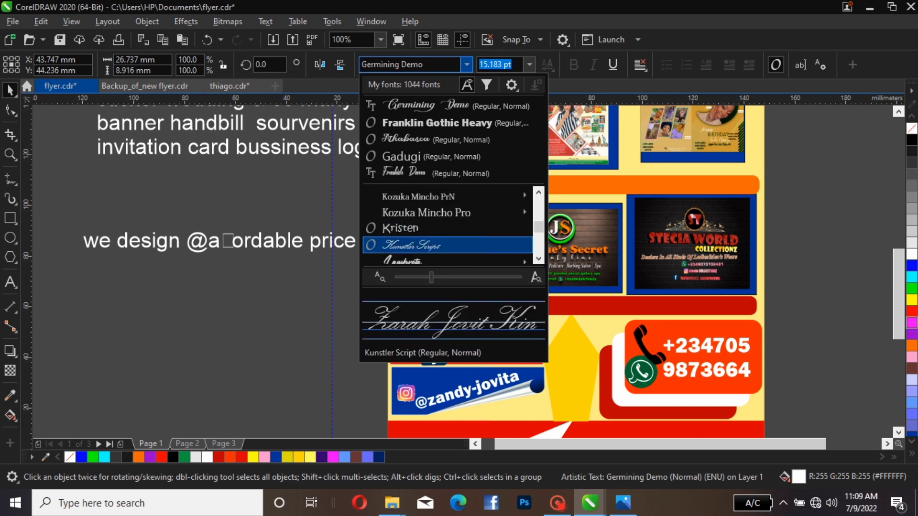
scroll(447, 245, down, 3)
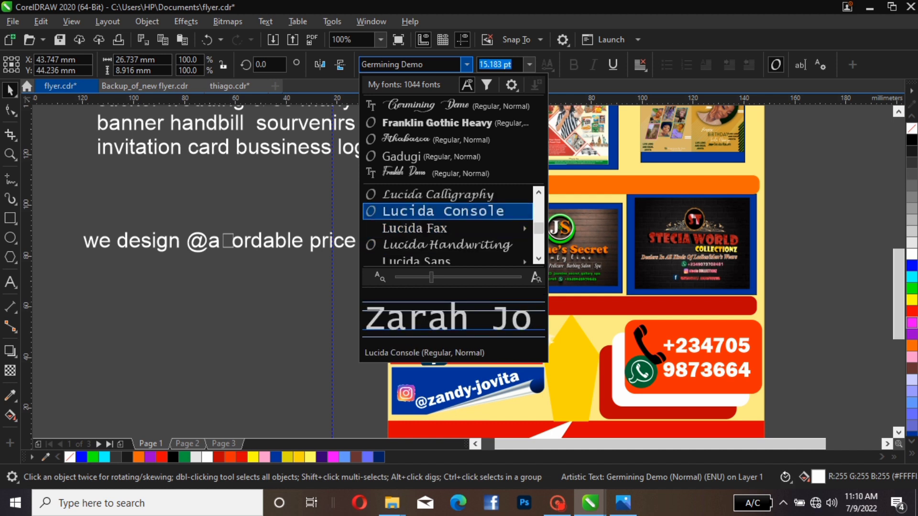
click(447, 210)
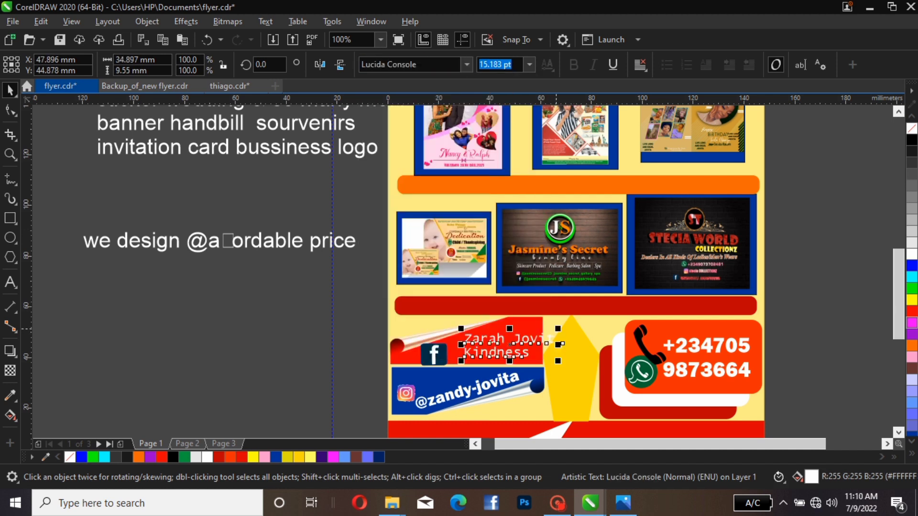
drag(558, 329, 549, 328)
drag(542, 331, 506, 340)
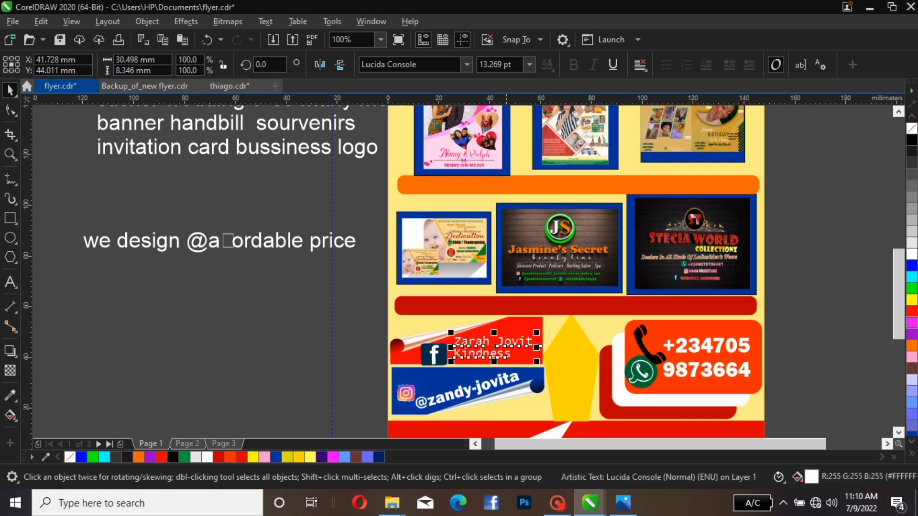
Append "a" to the first line of the Facebook name and centre-align the text, fitting it within the red banner.
double_click(534, 339)
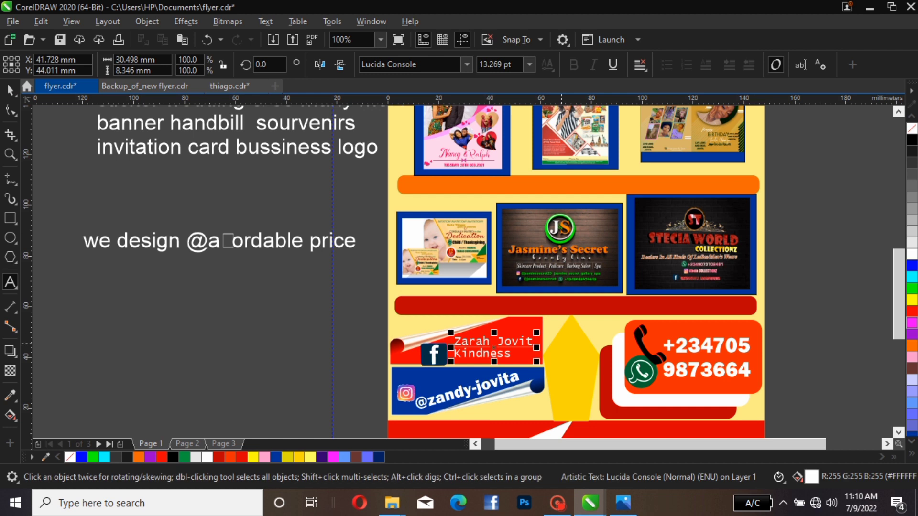
text(a)
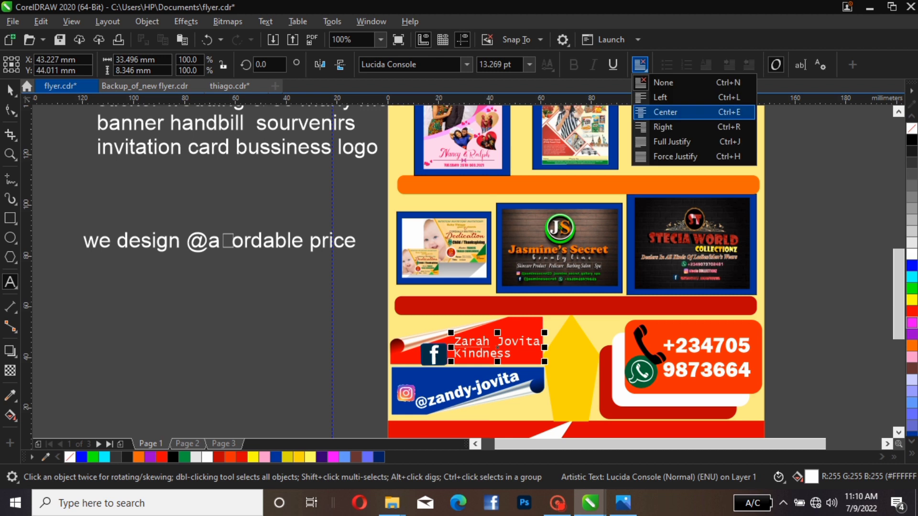
click(664, 112)
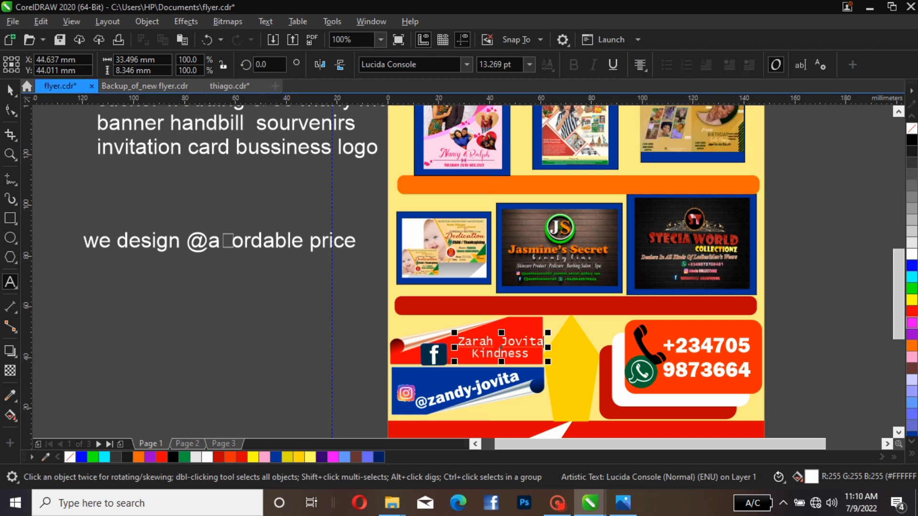
click(10, 90)
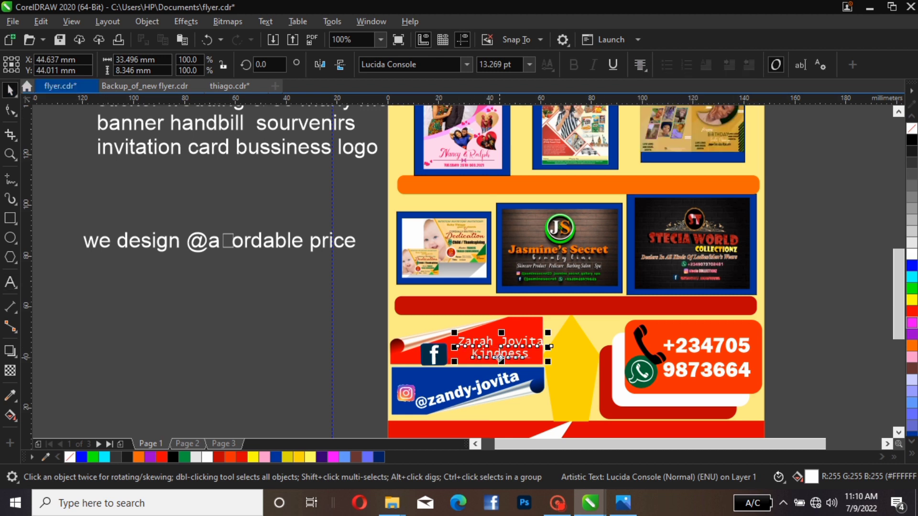
mouse_move(506, 347)
mouse_down()
mouse_move(483, 348)
mouse_move(509, 346)
mouse_up()
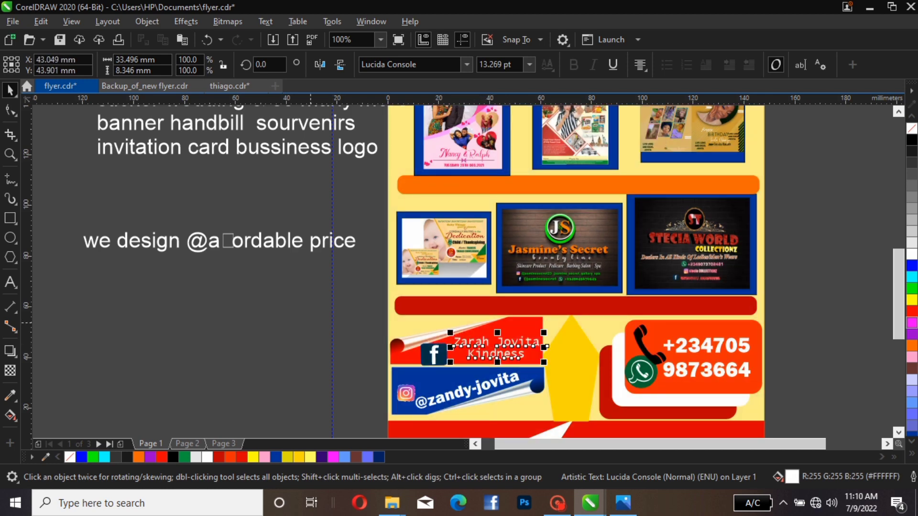
key(Escape)
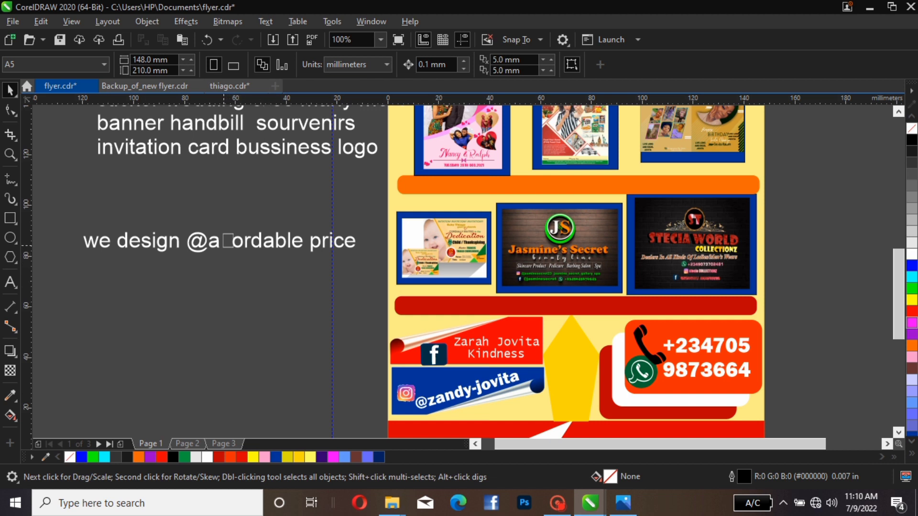
click(223, 245)
click(467, 65)
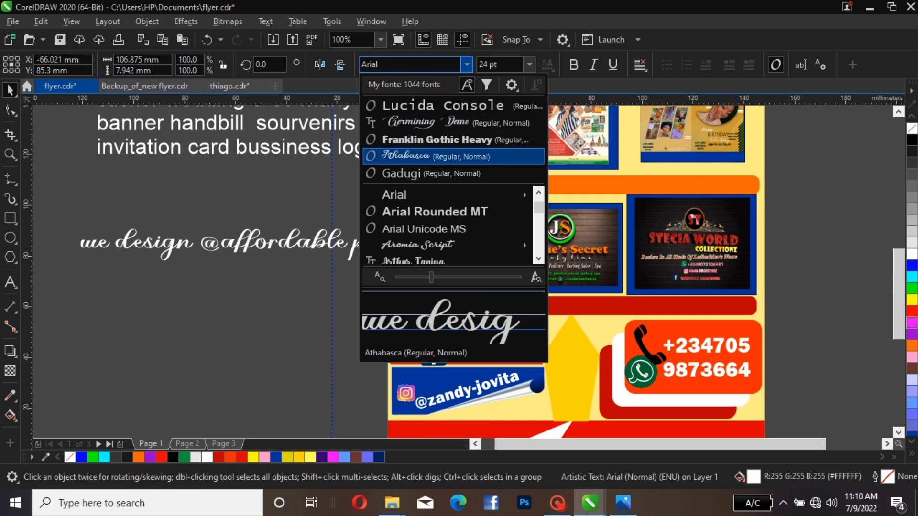
key(Return)
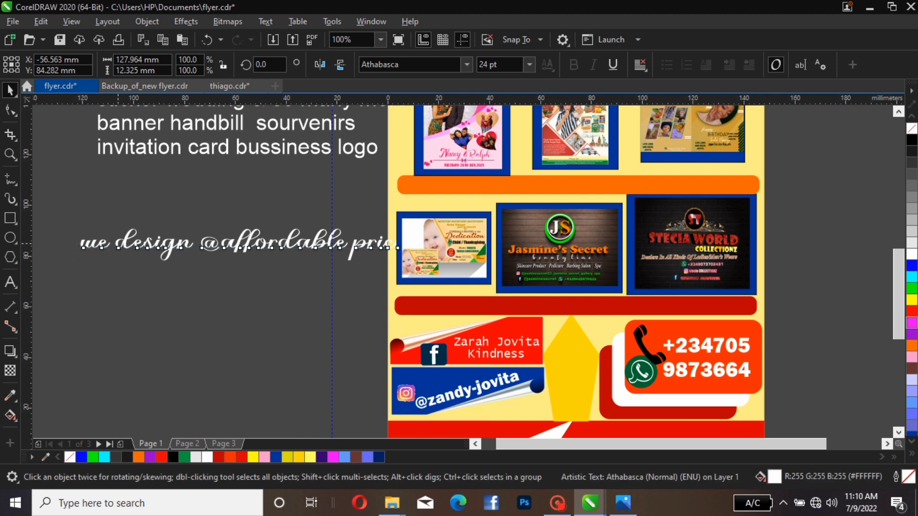
Break the slogan into five lines: "we", "design", "@", "affordable" and "price".
double_click(119, 245)
key(Return)
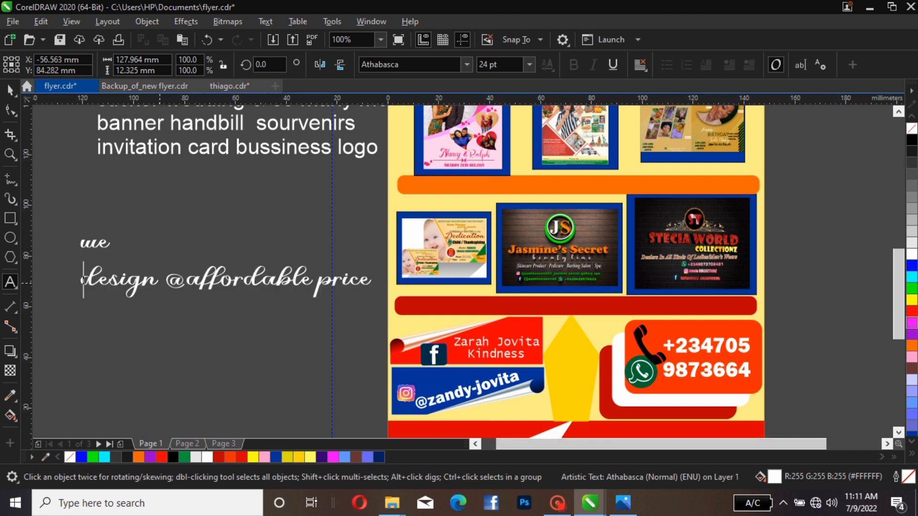
click(163, 281)
key(Return)
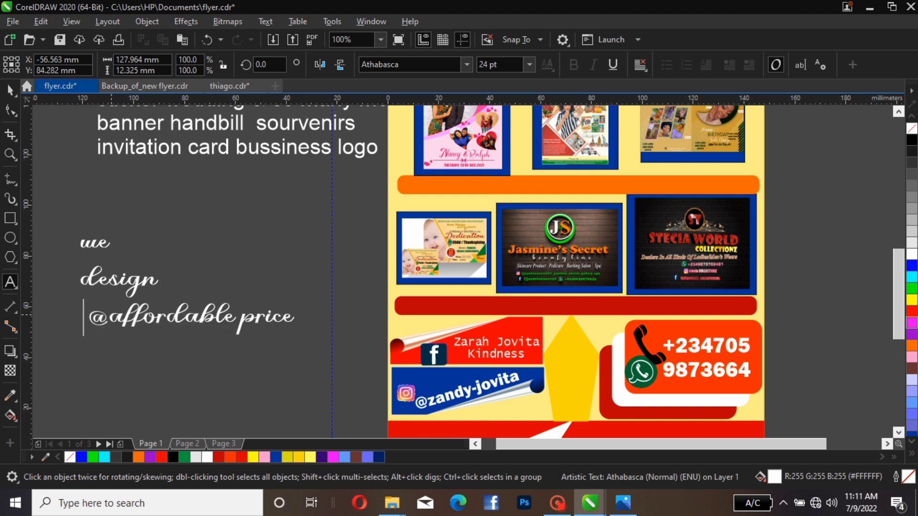
click(112, 313)
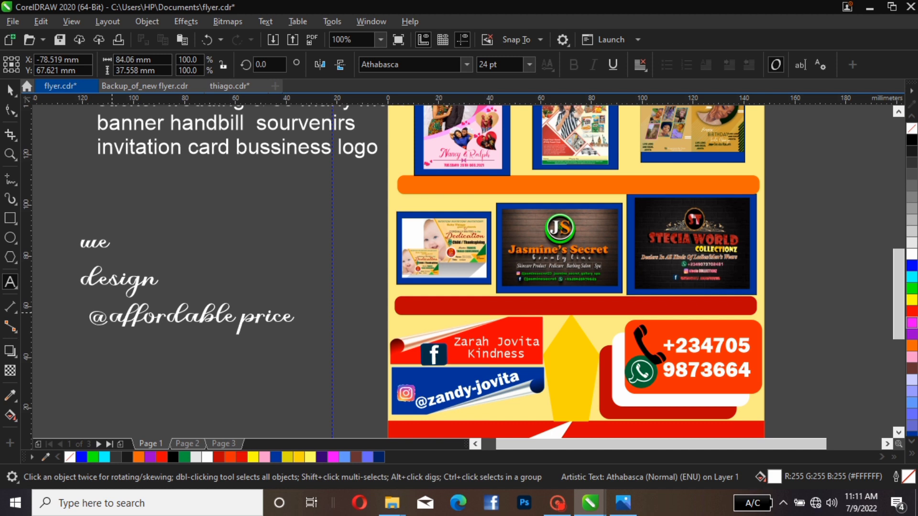
key(Return)
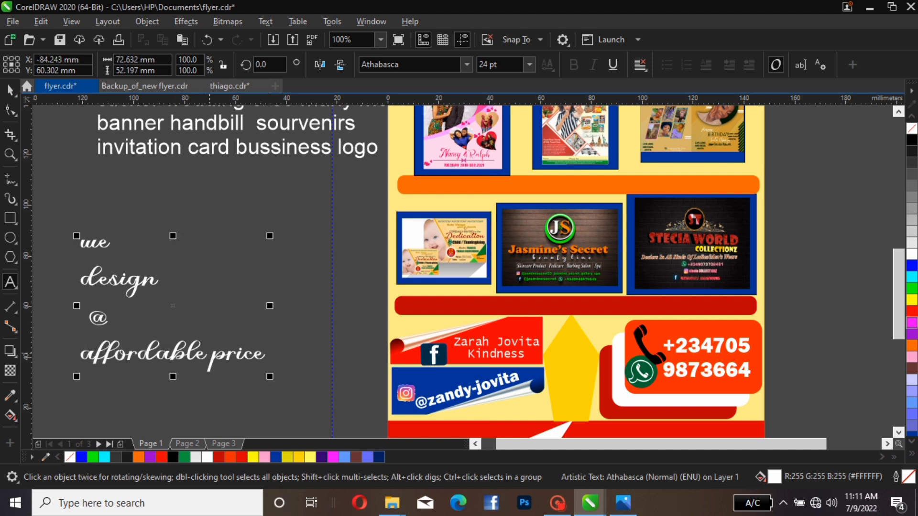
click(208, 354)
key(Return)
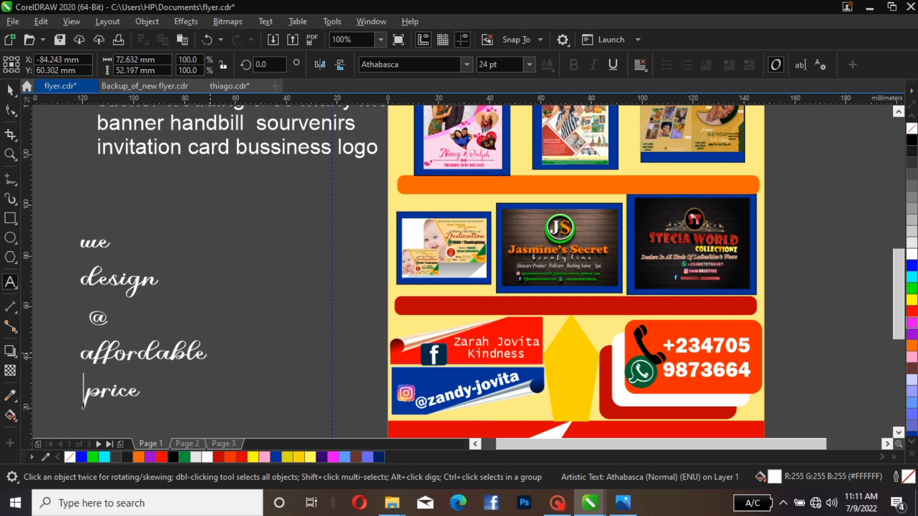
click(10, 90)
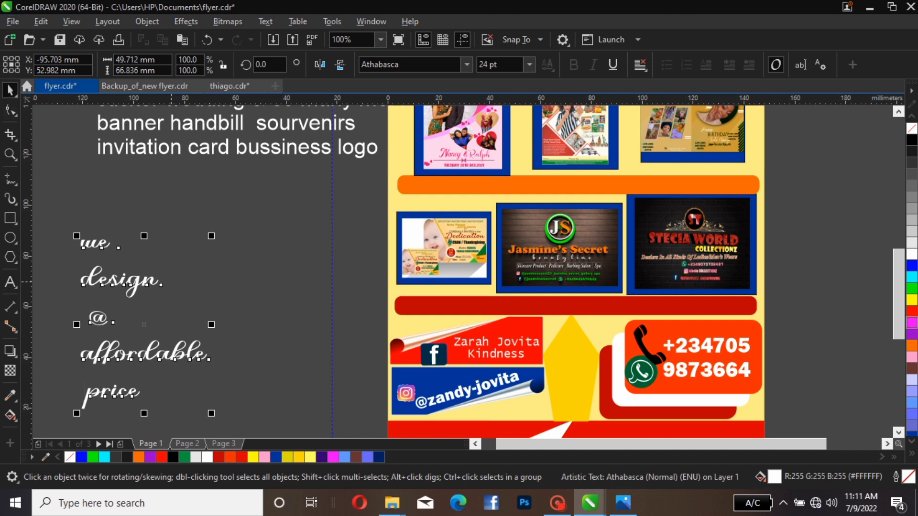
Move the five-line slogan closer to the flyer page, slightly higher, and centre-align its text.
drag(119, 285, 241, 276)
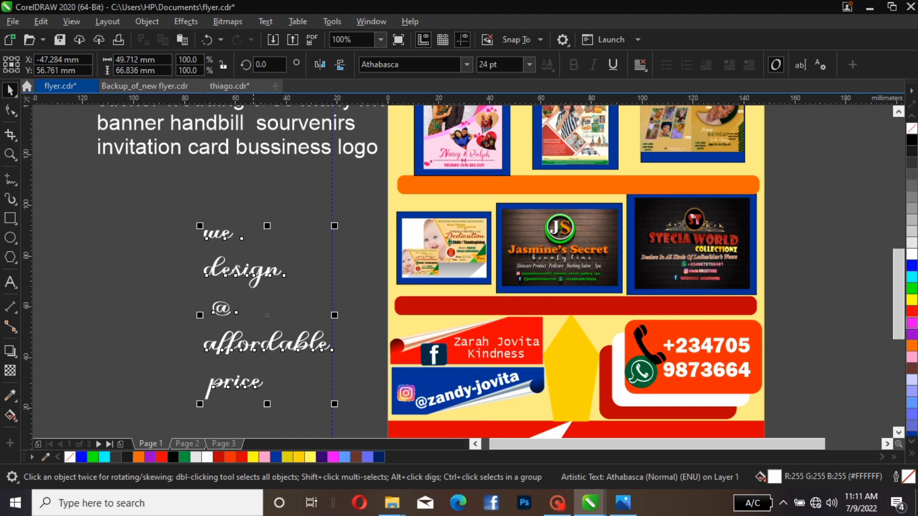
drag(261, 282, 262, 269)
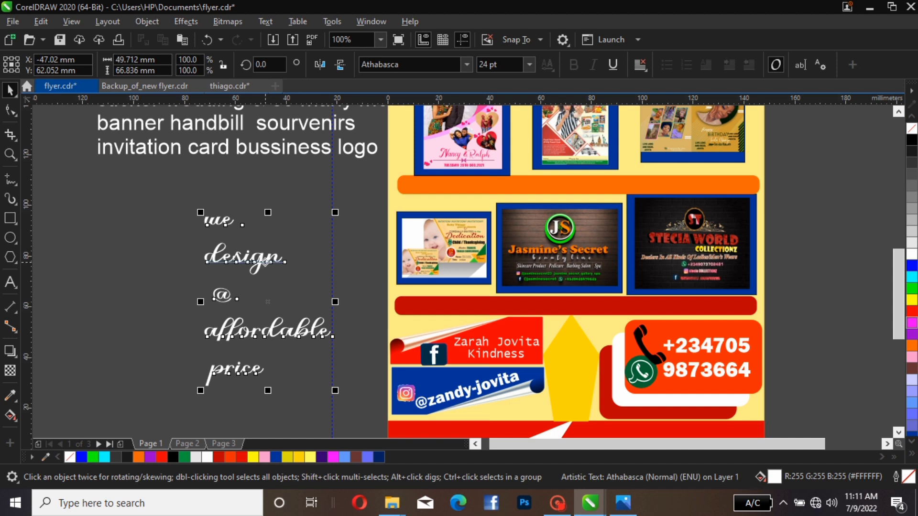
click(641, 64)
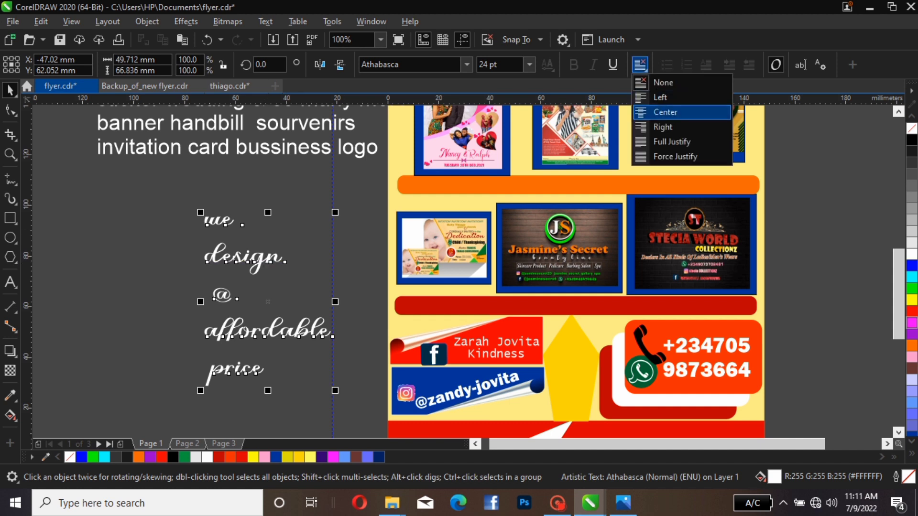
click(665, 112)
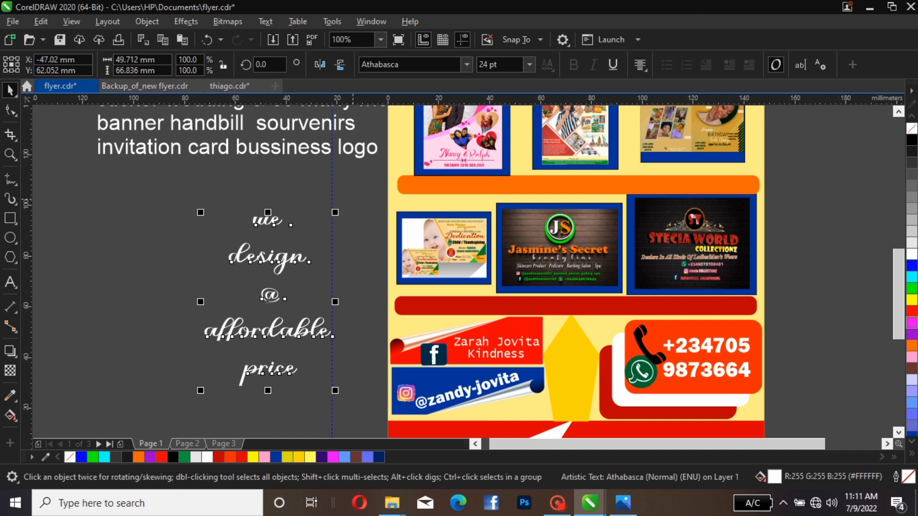
Break the slogan apart into separate line objects and move "we" down to sit just above "design".
key(ctrl+k)
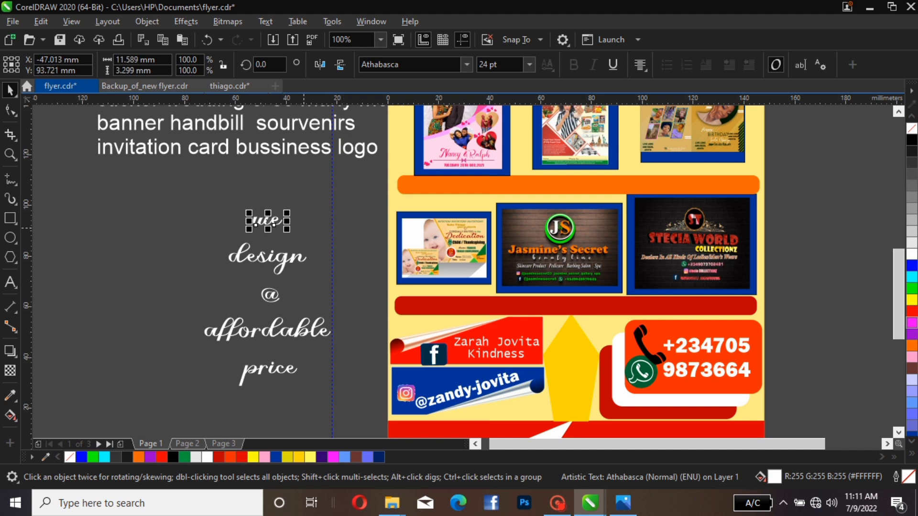
key(Down)
key(Down)
key(Down)
key(Down)
key(Down)
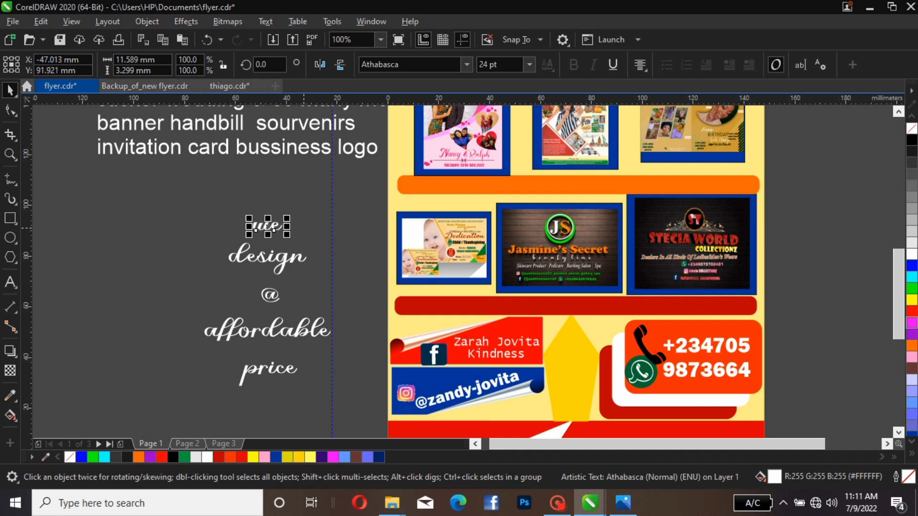
key(Down)
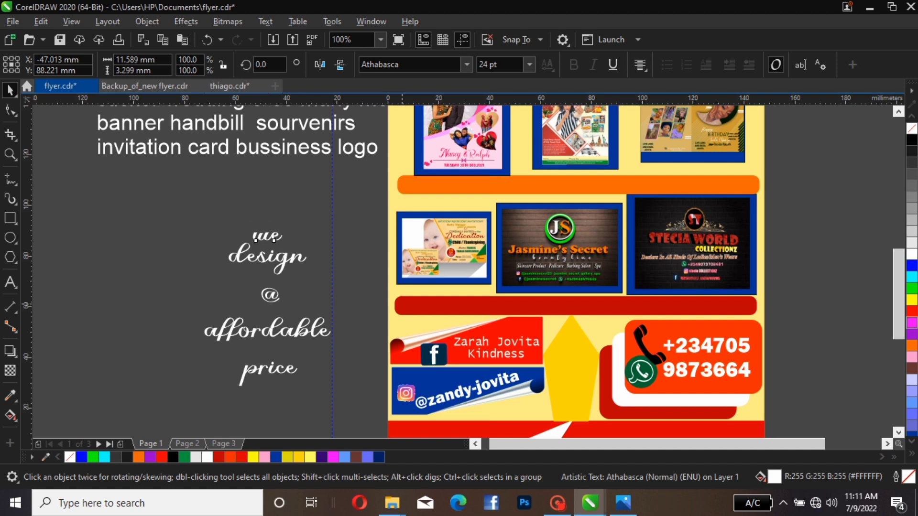
Move the "@" line up close beneath "design".
click(262, 298)
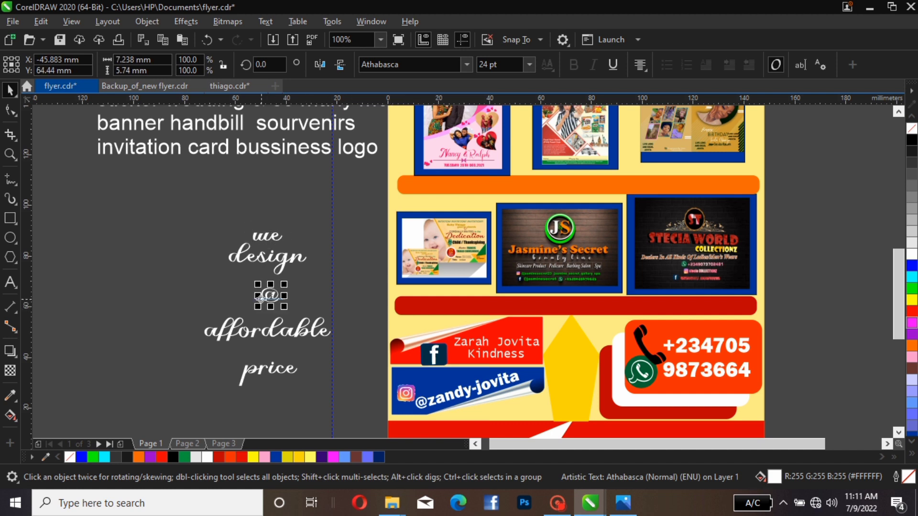
drag(262, 299, 262, 290)
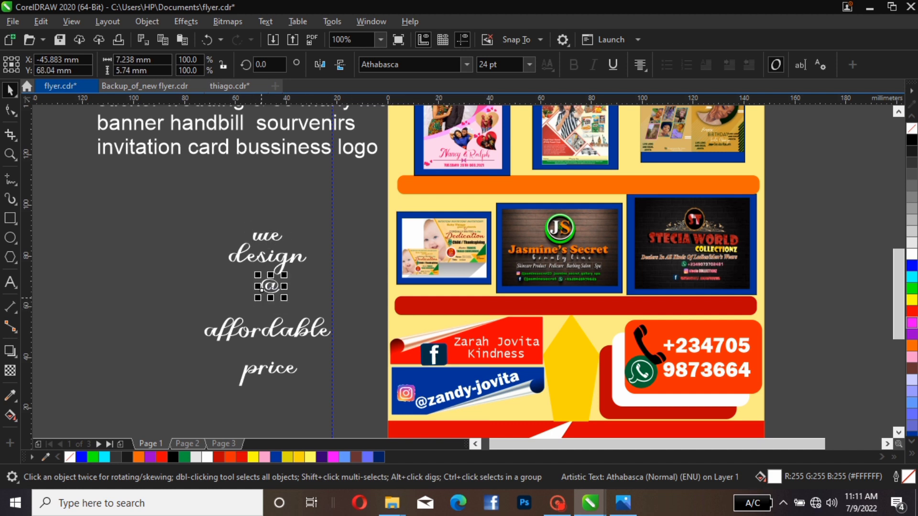
key(Up)
Move the "affordable" line straight up until it sits just below the "@".
click(270, 336)
key(Up)
key(Up)
key(Up)
key(Up)
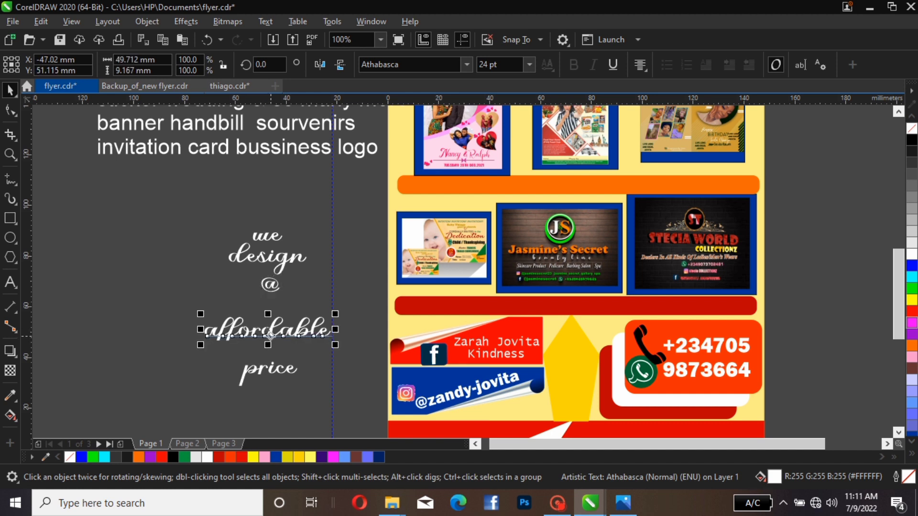
key(Up)
key(Up)
key(Up)
key(Up)
key(Up)
key(Up)
key(Up)
key(Up)
key(Up)
key(Up)
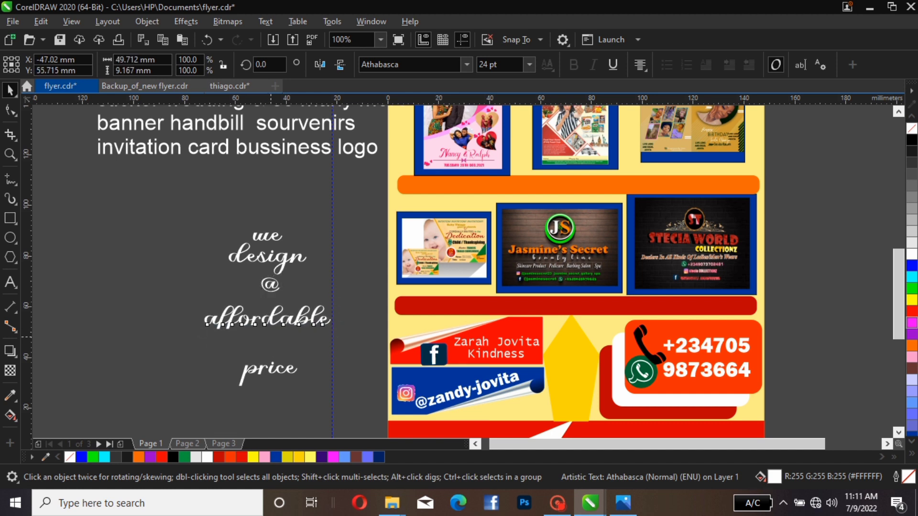
key(Up)
key(Up)
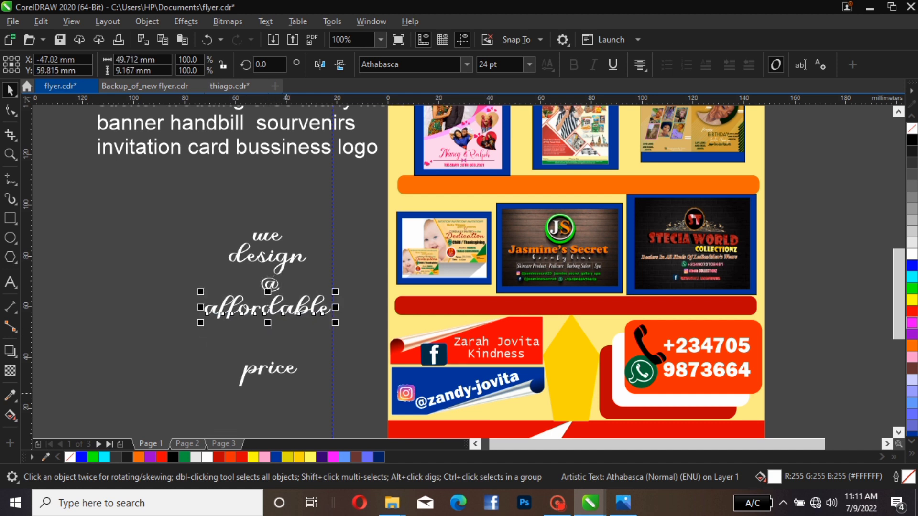
Move the "price" line straight up until it sits close beneath "affordable".
click(286, 372)
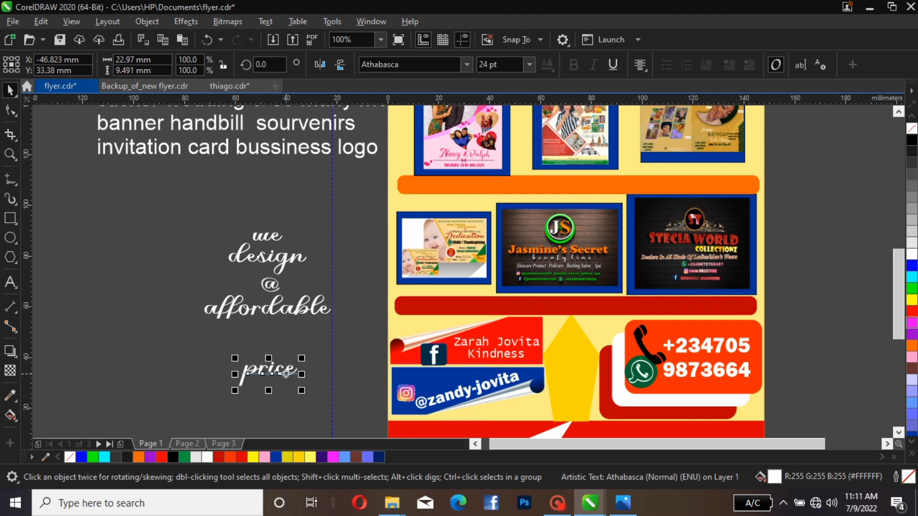
key(Up)
key(Up)
key(Up)
key(Up)
key(Up)
key(Up)
key(Up)
key(Up)
key(Up)
key(Up)
key(Up)
key(Up)
key(Up)
key(Up)
key(Up)
key(Up)
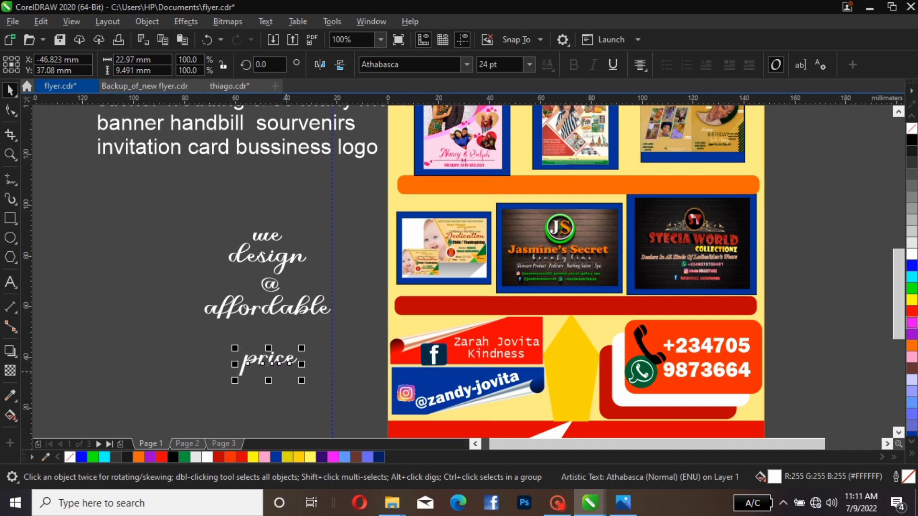
key(Up)
key(Up)
key(Up)
key(Up)
key(Up)
key(Up)
key(Up)
key(Up)
key(Up)
key(Up)
key(Up)
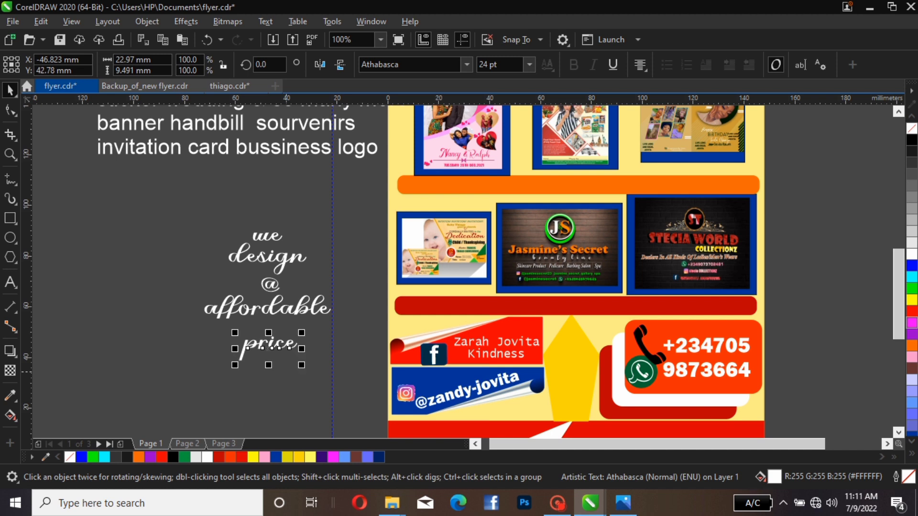
key(Up)
key(Up)
key(Up)
key(Up)
key(Up)
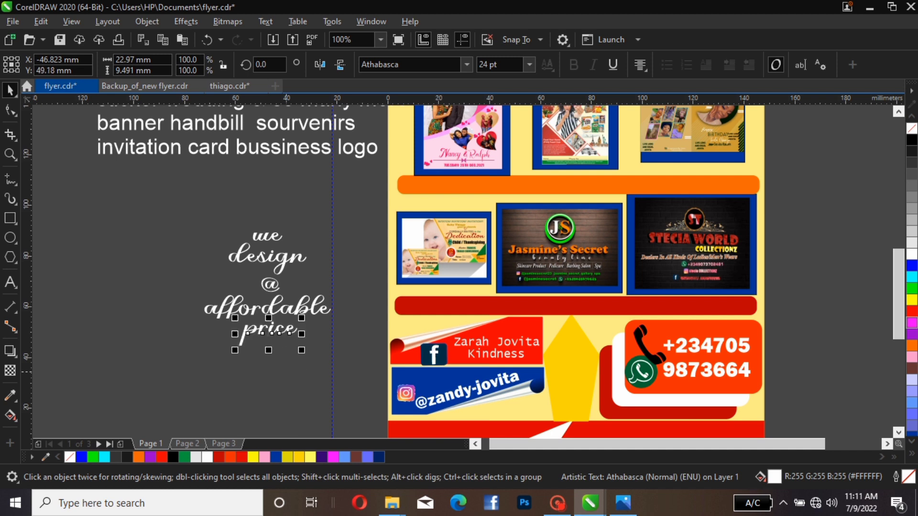
key(Down)
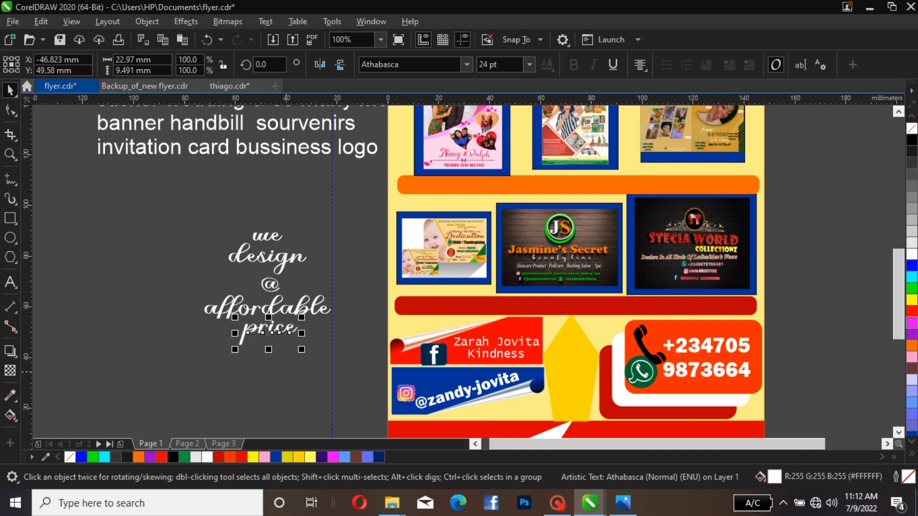
key(Down)
key(Down)
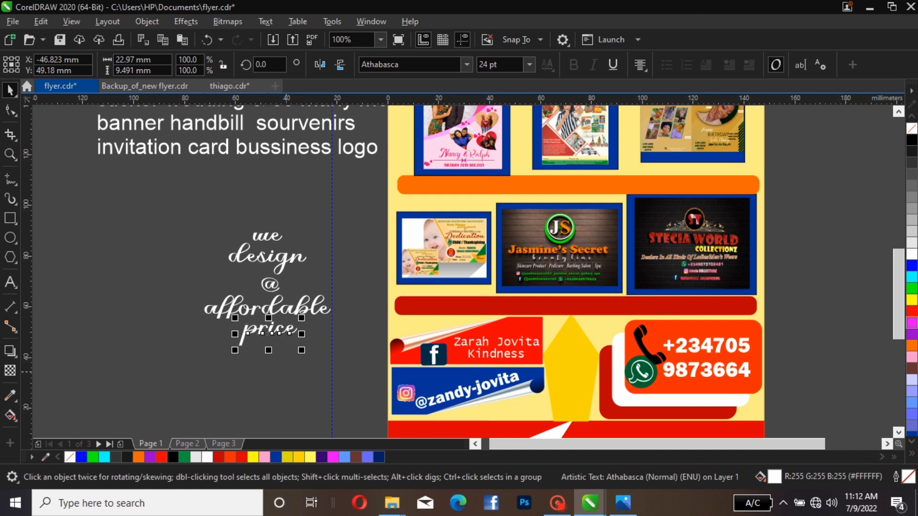
Scale all five slogan lines together to about 11.5 pt, fill them black and place them on the yellow pentagon.
drag(178, 200, 388, 378)
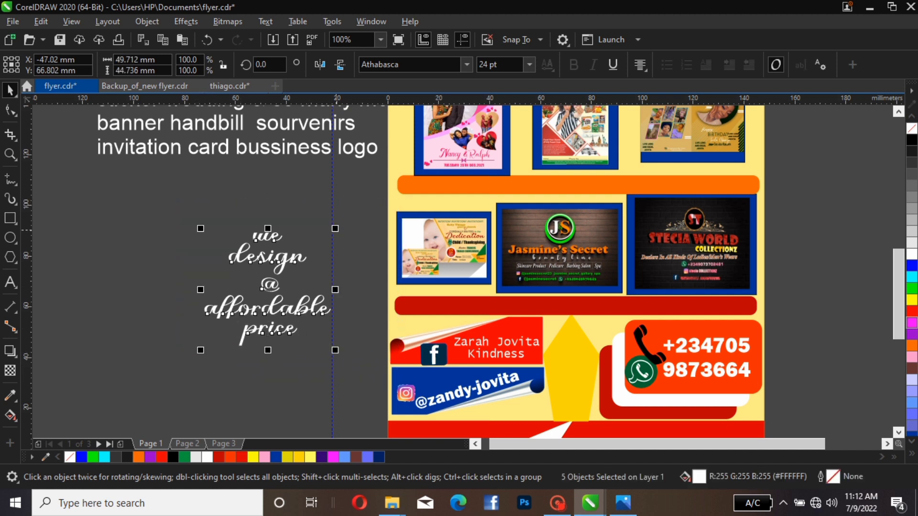
drag(335, 229, 577, 359)
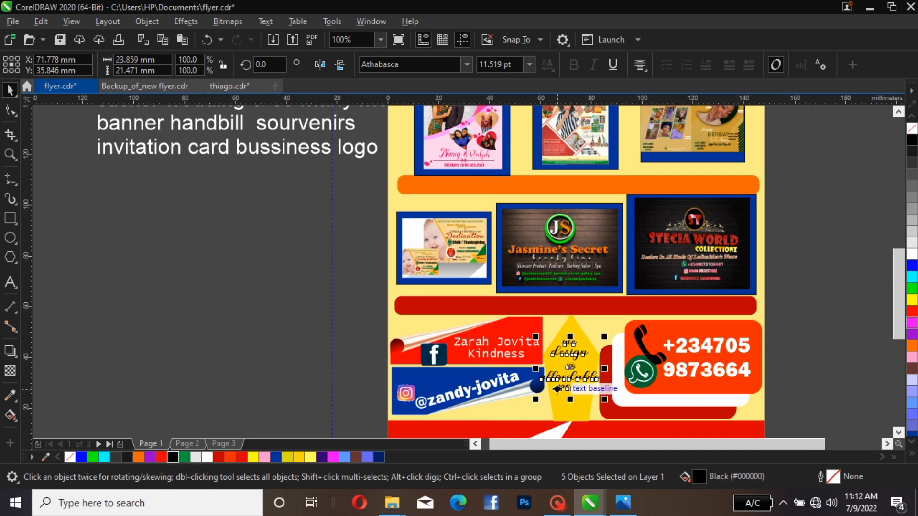
Move the word "we" up on its own towards the tip of the yellow pentagon.
scroll(559, 381, up, 2)
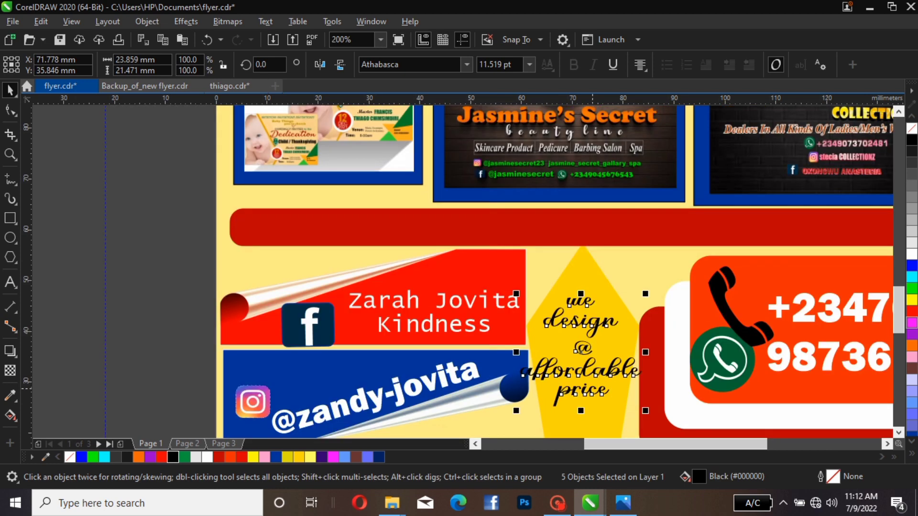
click(587, 305)
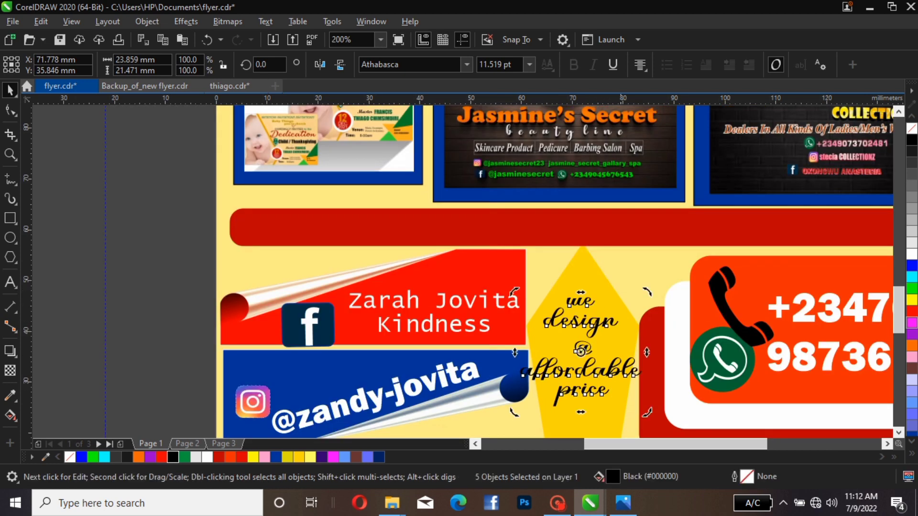
ctrl+click(581, 301)
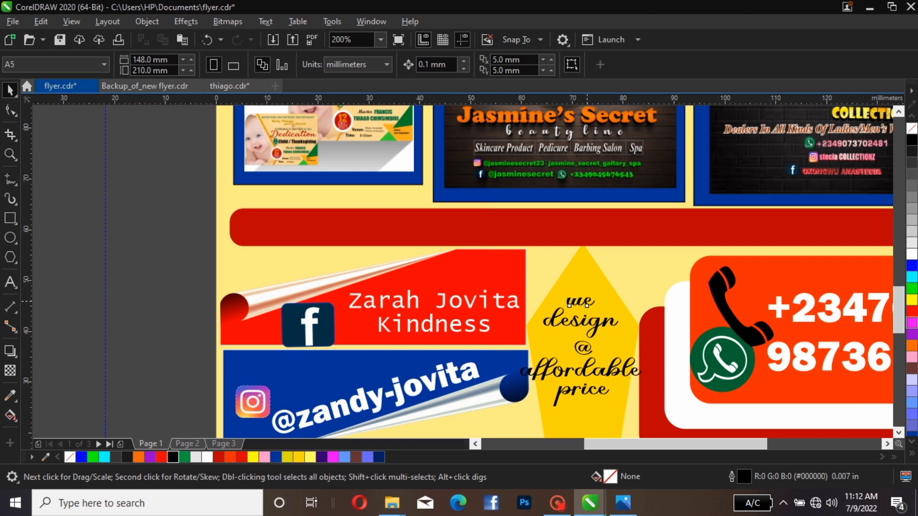
drag(581, 301, 593, 281)
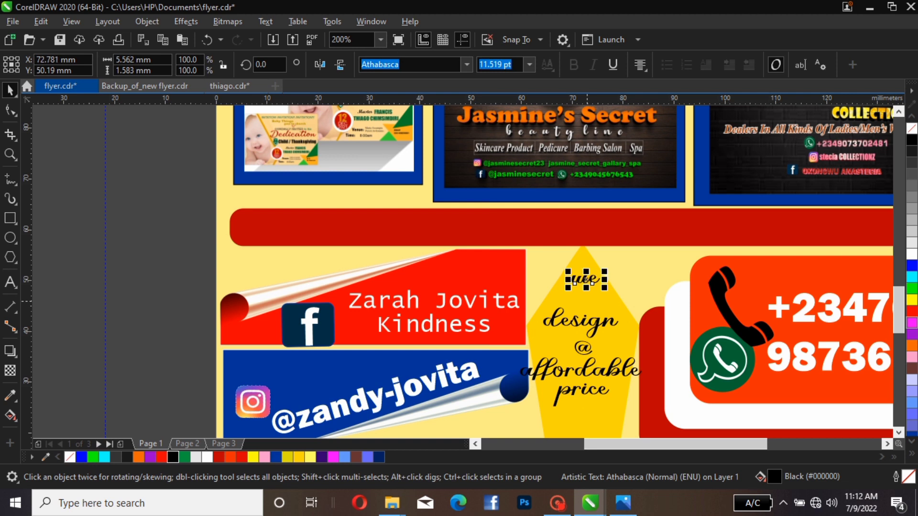
Shift "design" up about 1 mm and the "@" up about 1 mm beneath it on the pentagon.
click(580, 322)
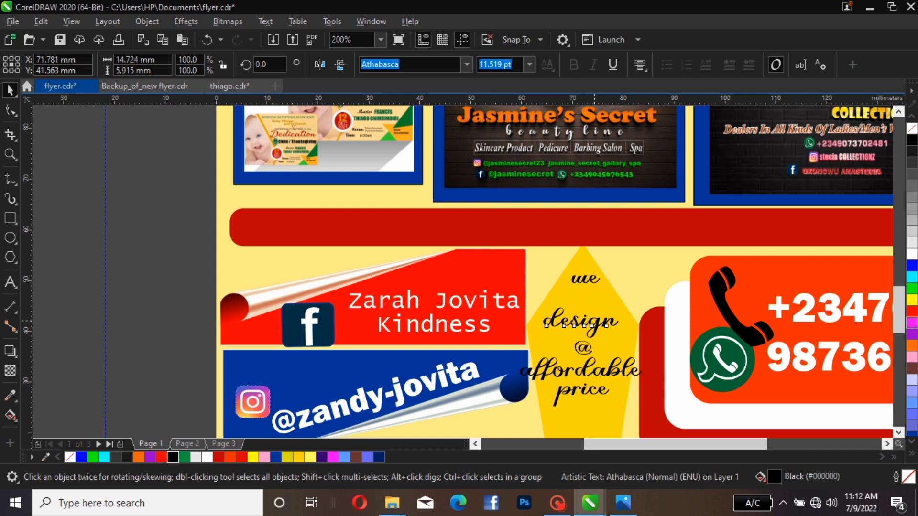
drag(581, 323, 593, 321)
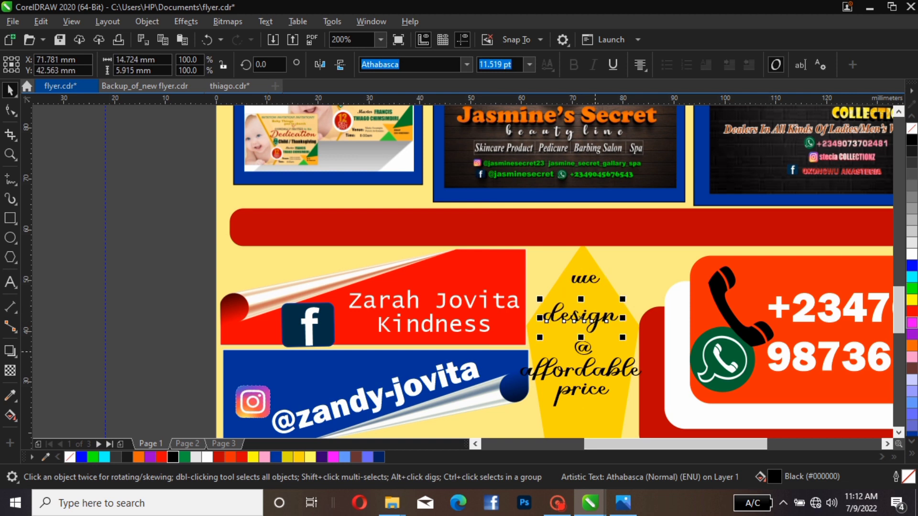
click(592, 349)
key(Up)
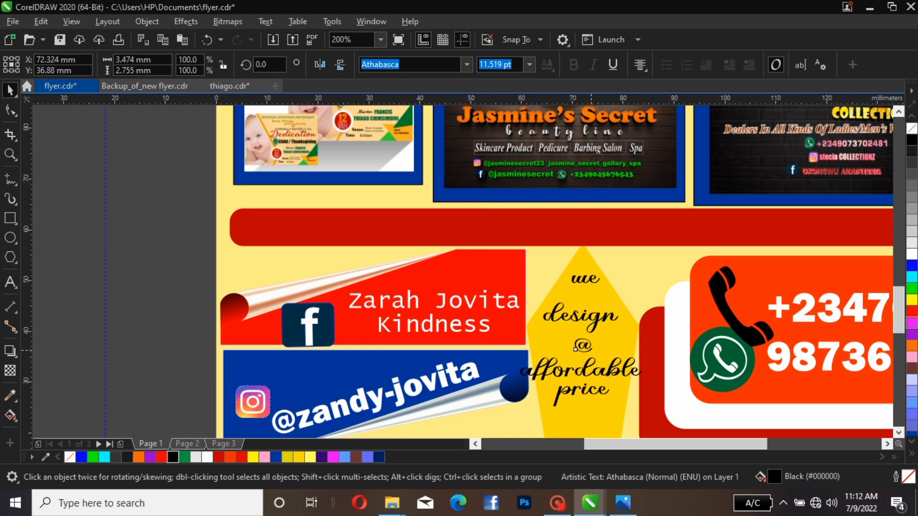
key(Up)
key(Up)
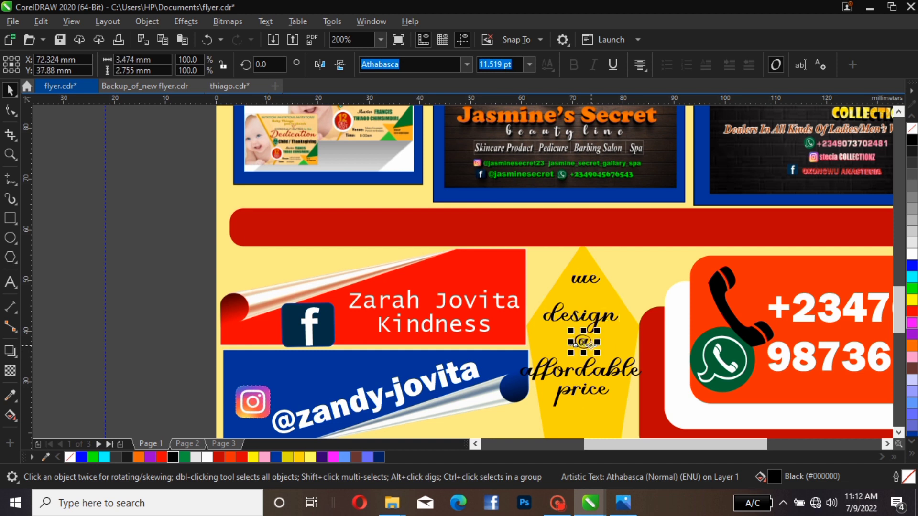
Scale "affordable" down to about 9.9 pt and nudge it up and slightly right to fit inside the pentagon.
click(628, 372)
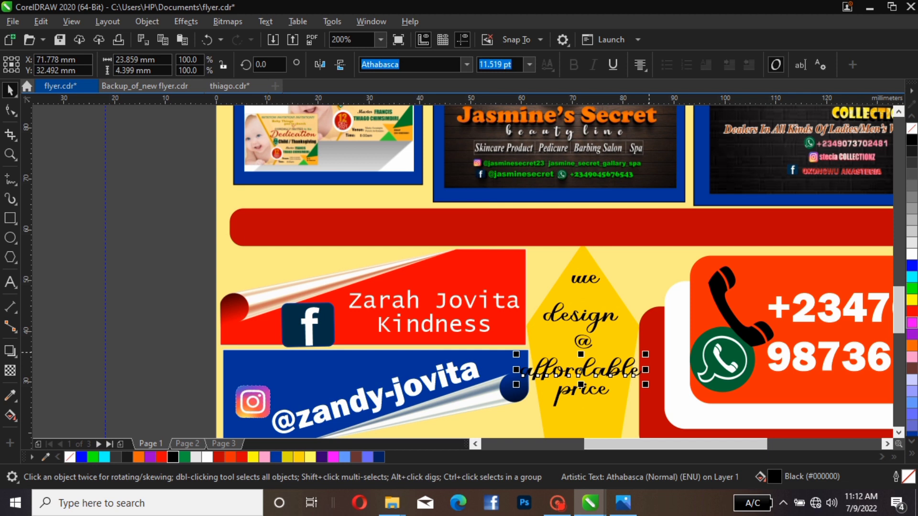
drag(645, 354, 633, 358)
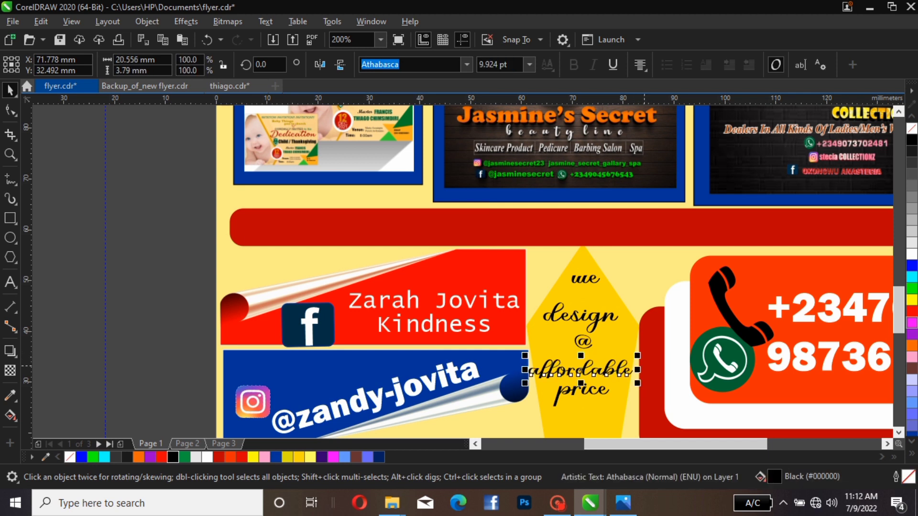
key(Up)
key(Up)
key(Up)
key(Up)
key(Up)
key(Up)
key(Up)
key(Up)
key(Up)
key(Up)
key(Up)
key(Up)
key(Up)
key(Up)
key(Up)
key(Up)
key(Up)
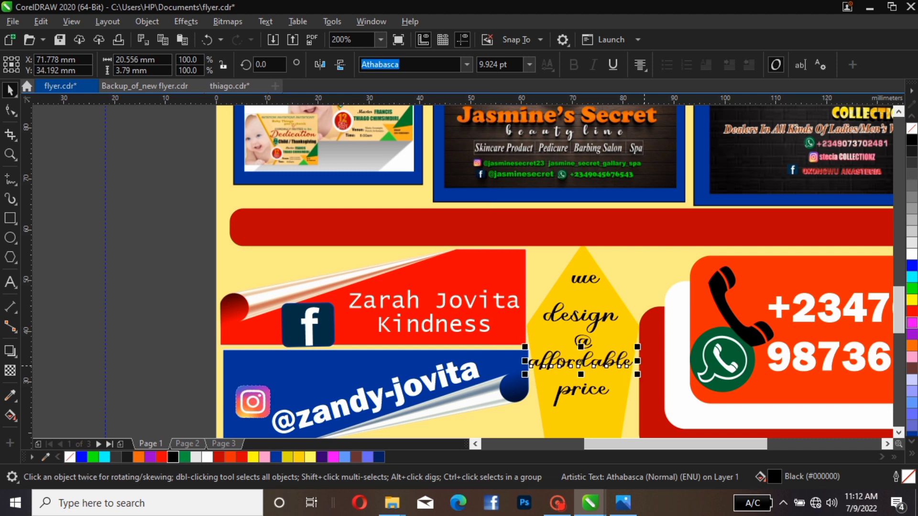
key(Down)
key(Right)
key(Right)
key(Right)
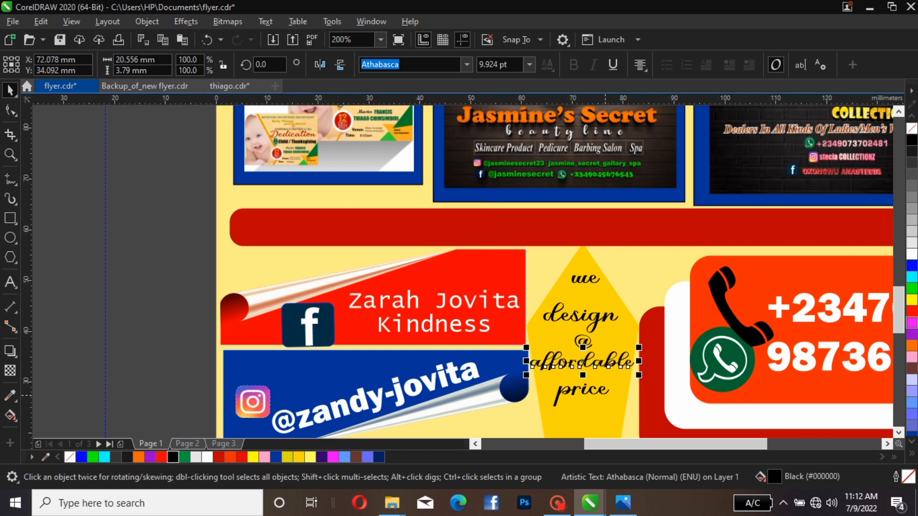
click(583, 393)
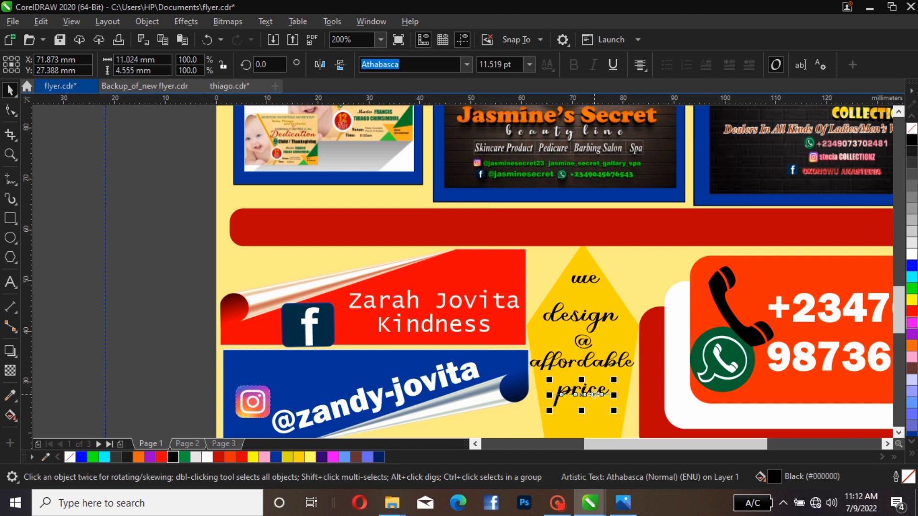
click(582, 350)
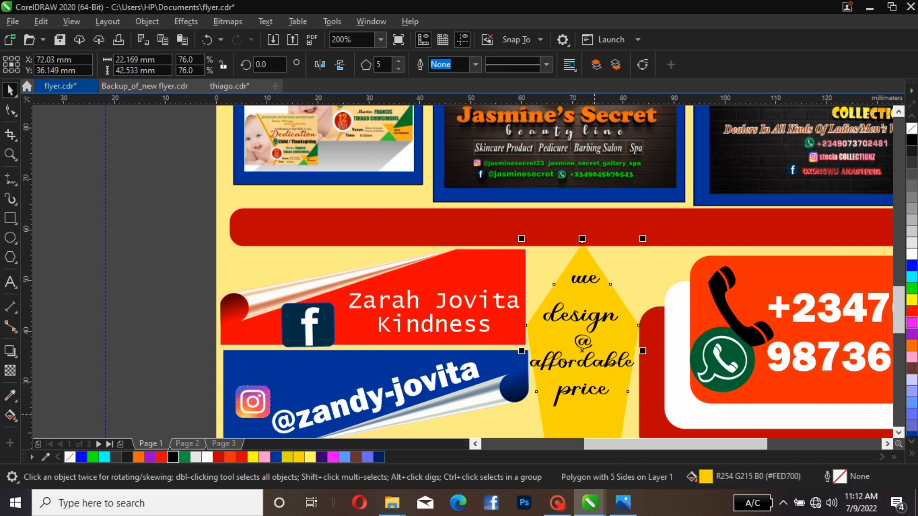
key(Escape)
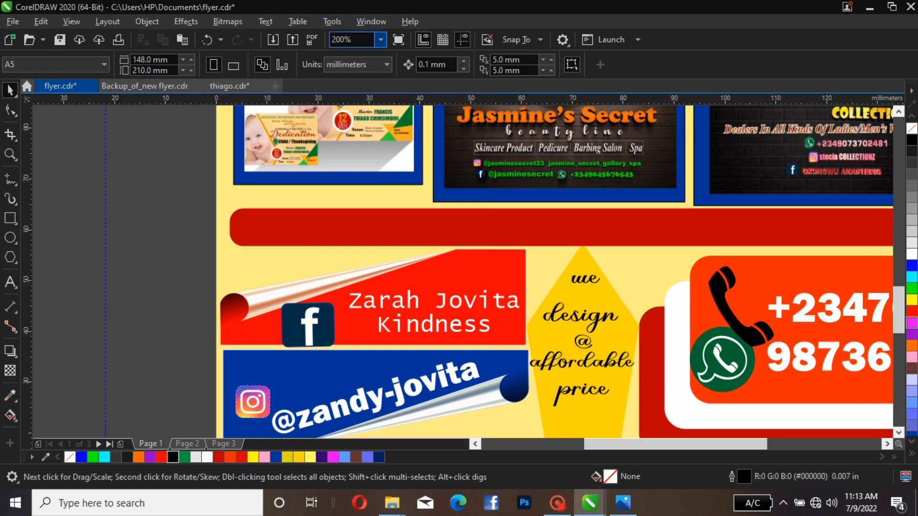
Place a copy of the "design made easy" text on the red footer band and scale it to about 27.2 pt.
click(344, 39)
click(381, 39)
click(344, 62)
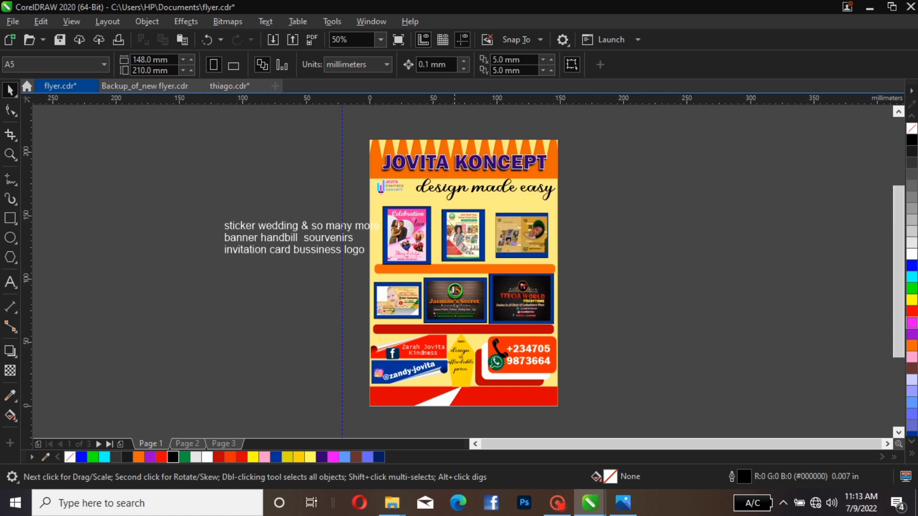
click(507, 187)
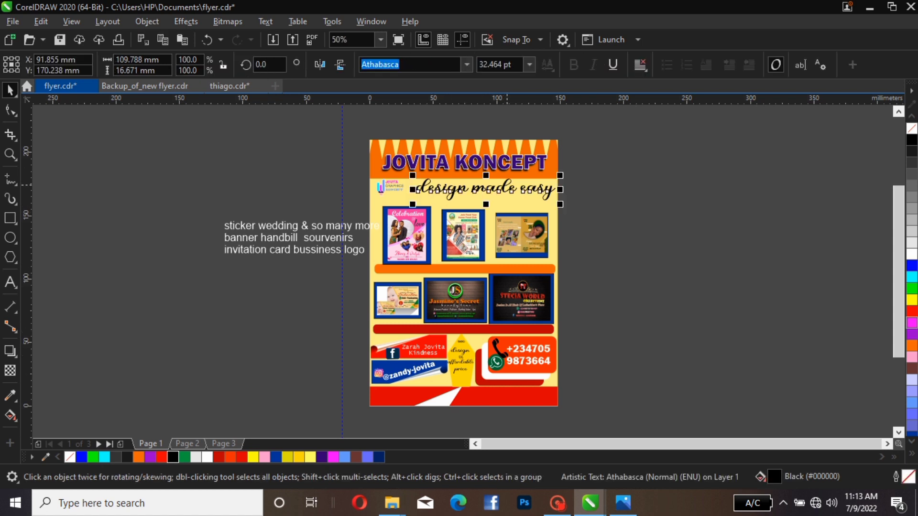
drag(506, 185, 553, 396)
right_click(619, 236)
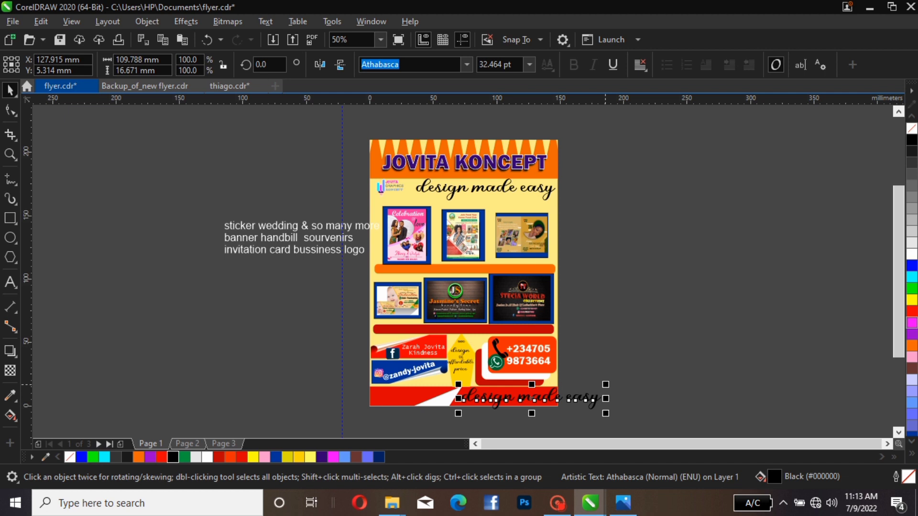
drag(606, 384, 583, 387)
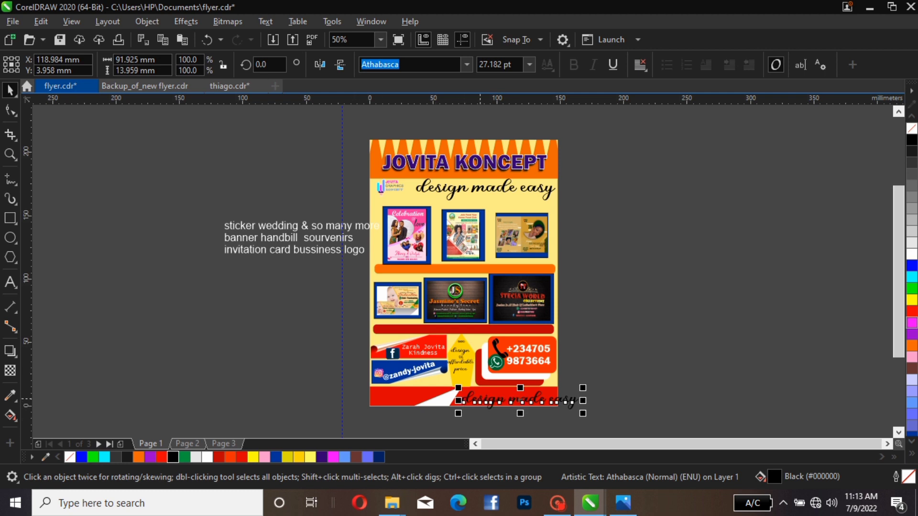
Move the footer copy of "design made easy" fully onto the page and enlarge it to about 29.7 pt.
click(449, 402)
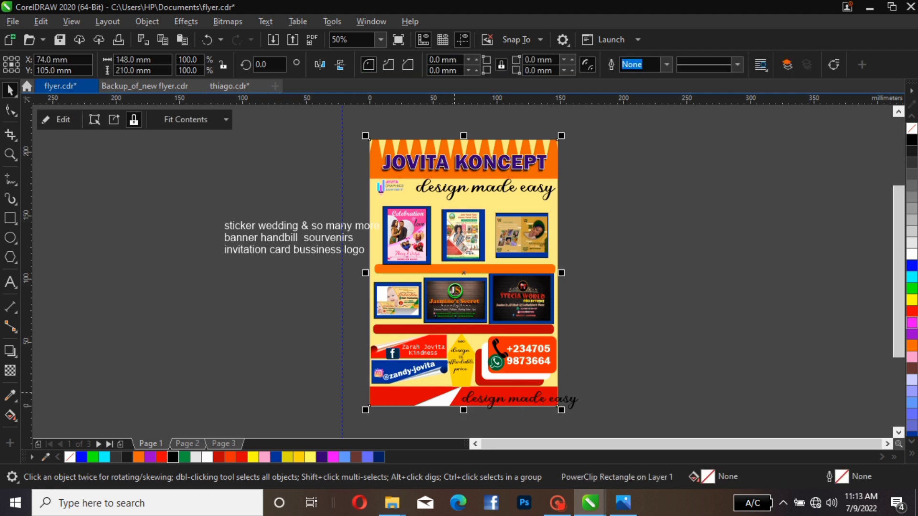
click(547, 400)
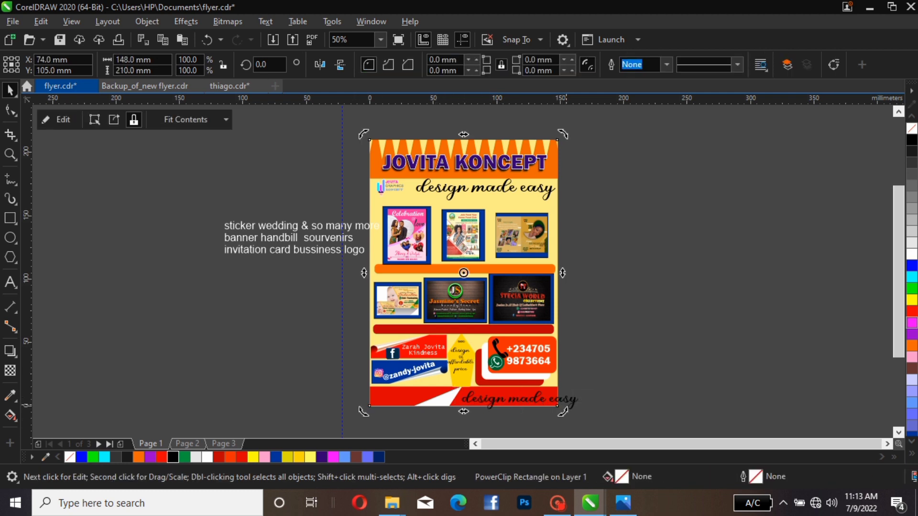
key(Escape)
drag(554, 401, 509, 400)
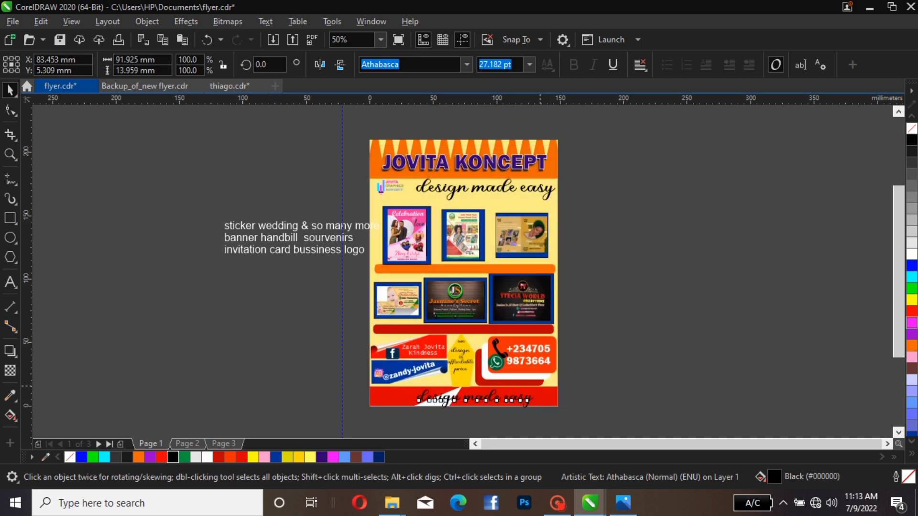
drag(537, 385, 546, 386)
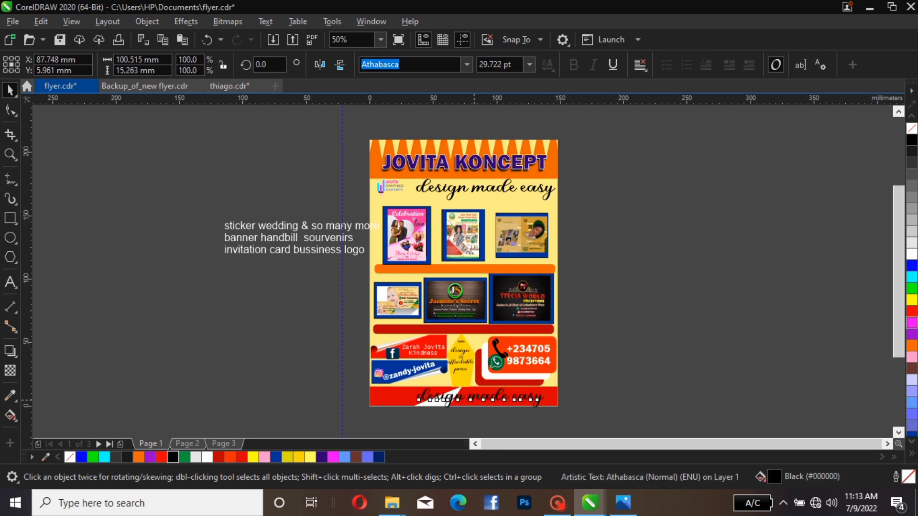
drag(474, 401, 450, 396)
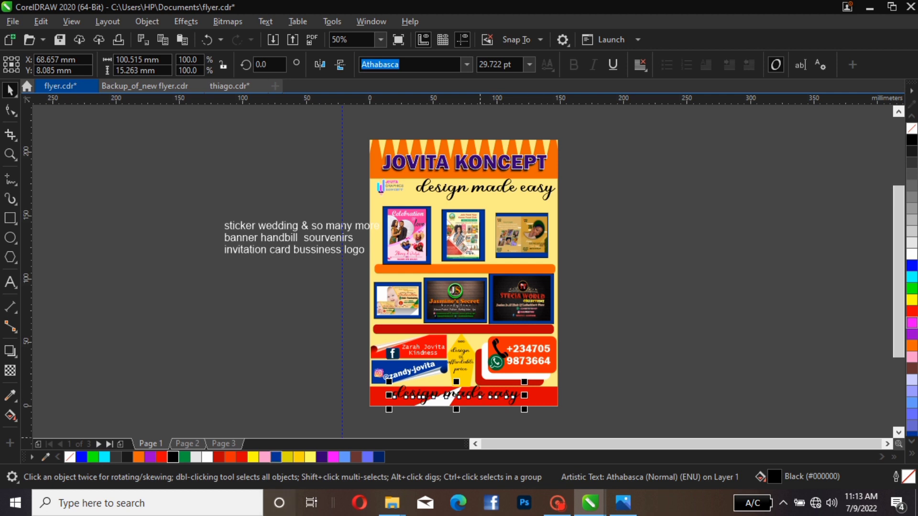
Fill the footer "design made easy" text with yellow #DCDC00 and shift it towards the right end of the band.
click(287, 458)
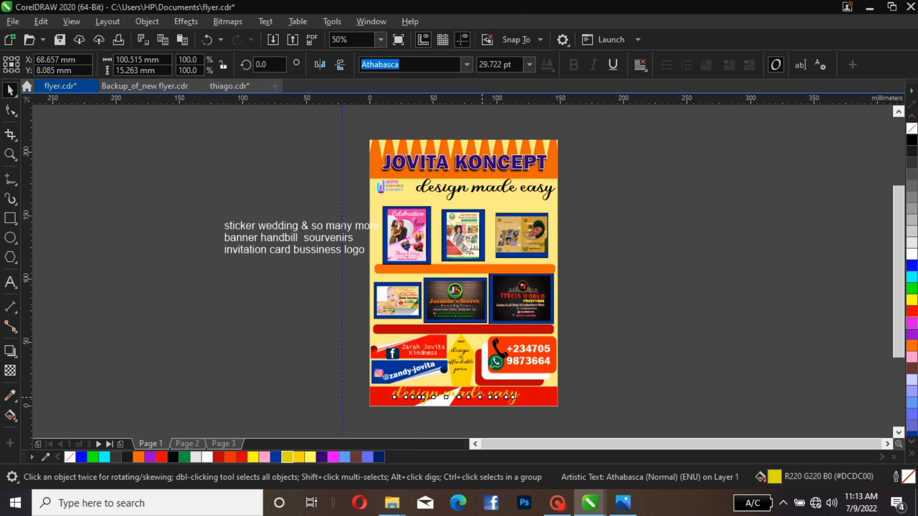
drag(482, 397, 512, 397)
key(Escape)
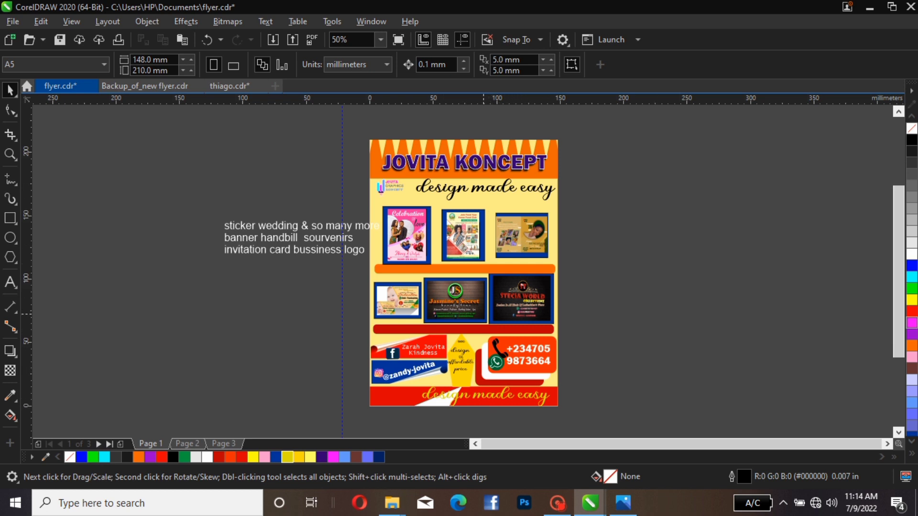
Nudge the dark red bar below the lower picture row down about 0.4 mm and stretch it upwards to about 9.1 mm high.
scroll(484, 296, up, 2)
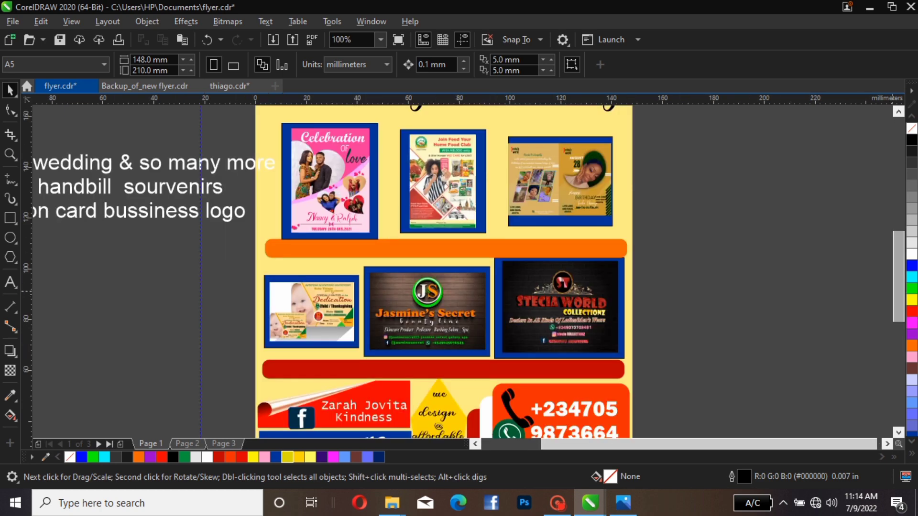
scroll(484, 292, down, 1)
scroll(518, 287, down, 5)
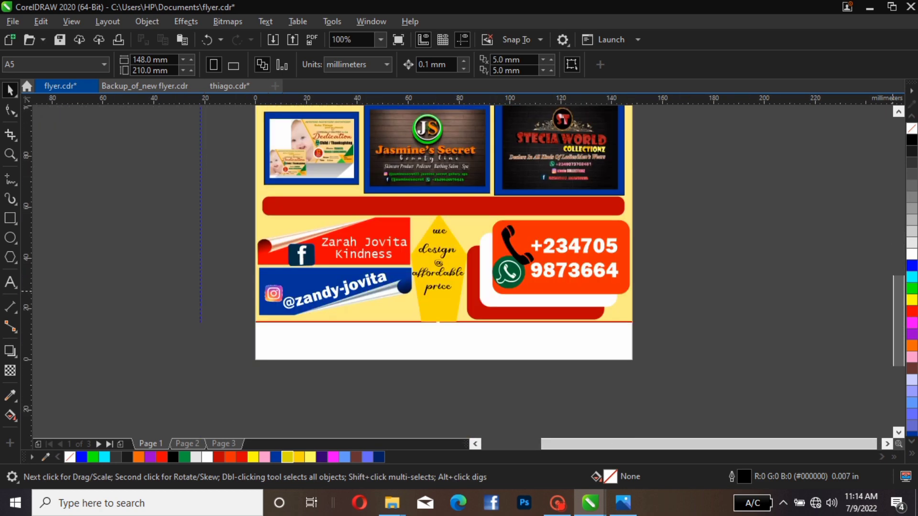
click(522, 203)
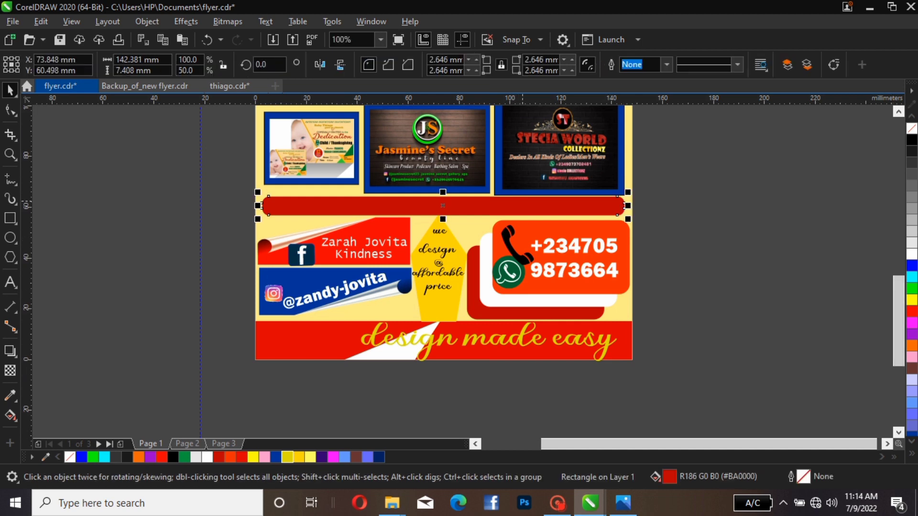
key(Down)
key(Down)
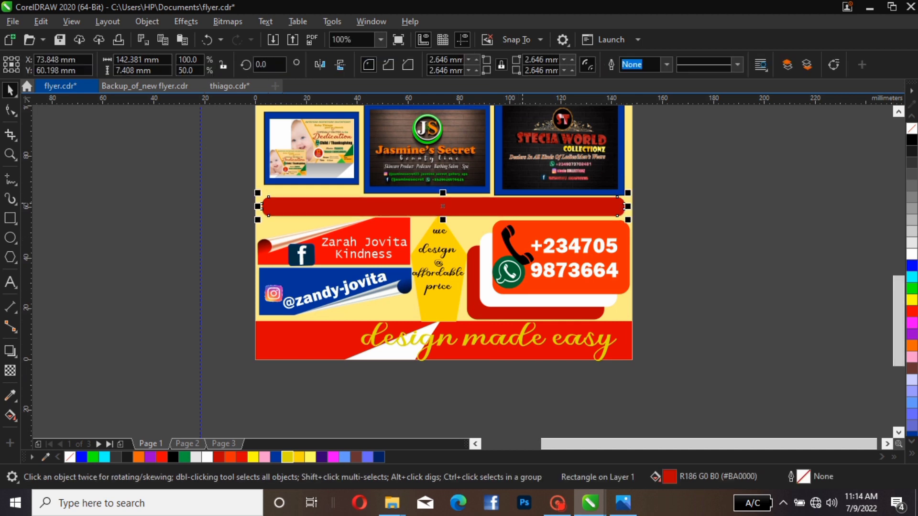
key(Down)
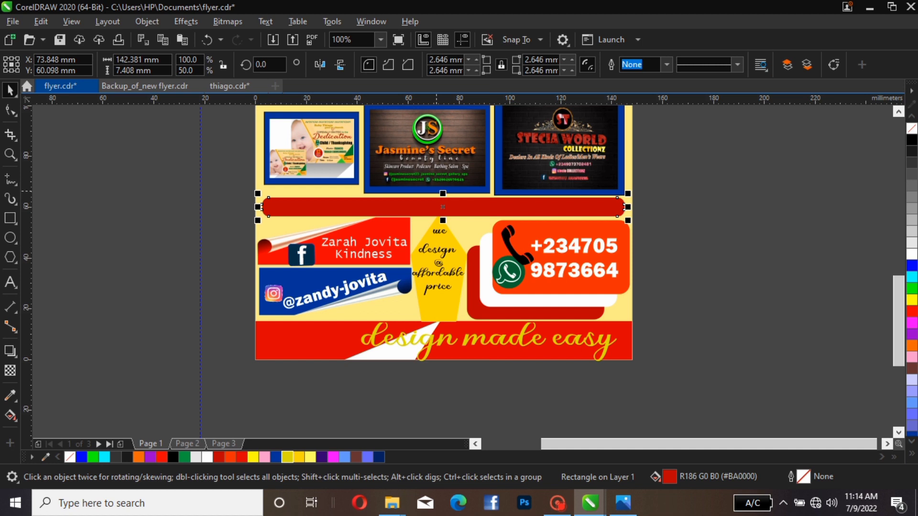
drag(443, 194, 443, 189)
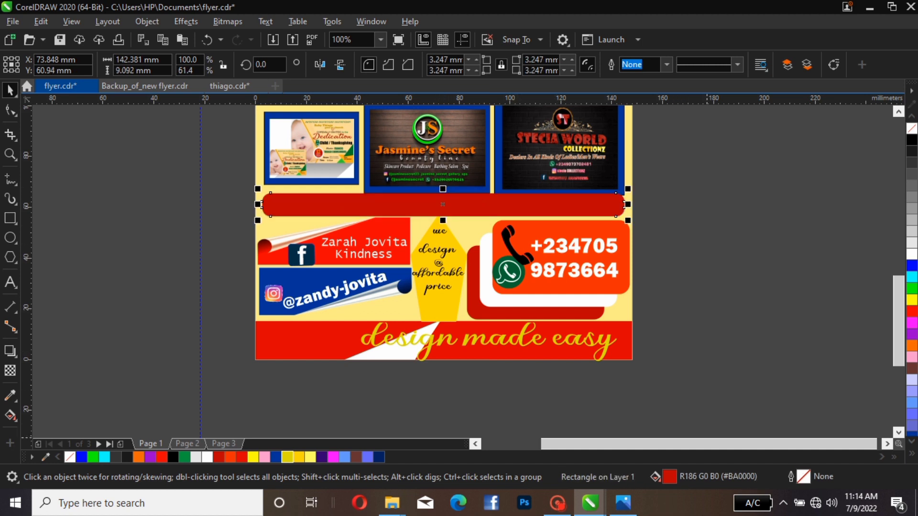
Move the "invitation card bussiness logo" line from beside the page onto the dark red bar.
drag(700, 445, 651, 444)
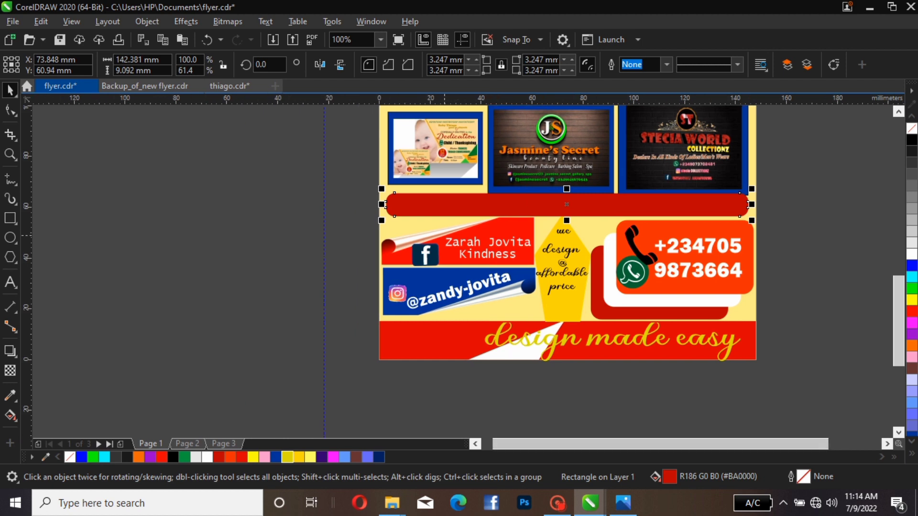
scroll(445, 235, down, 1)
click(384, 118)
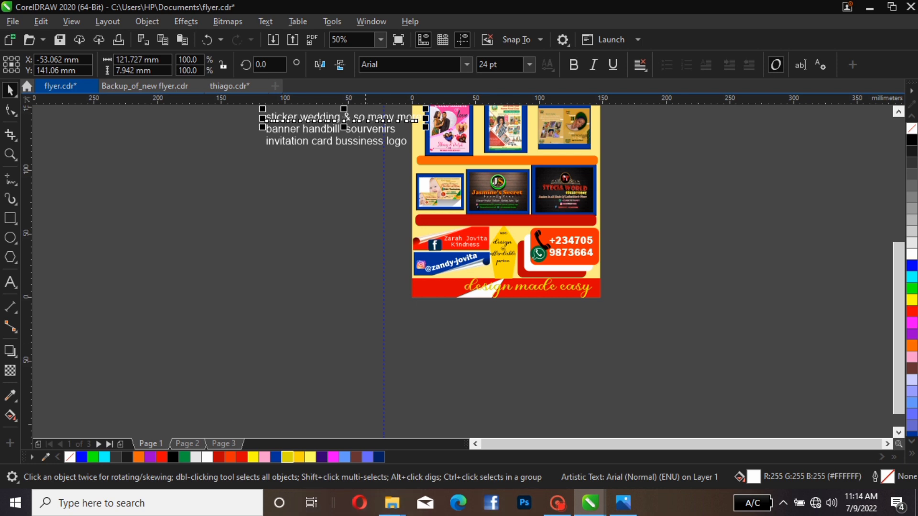
click(364, 145)
drag(364, 145, 539, 220)
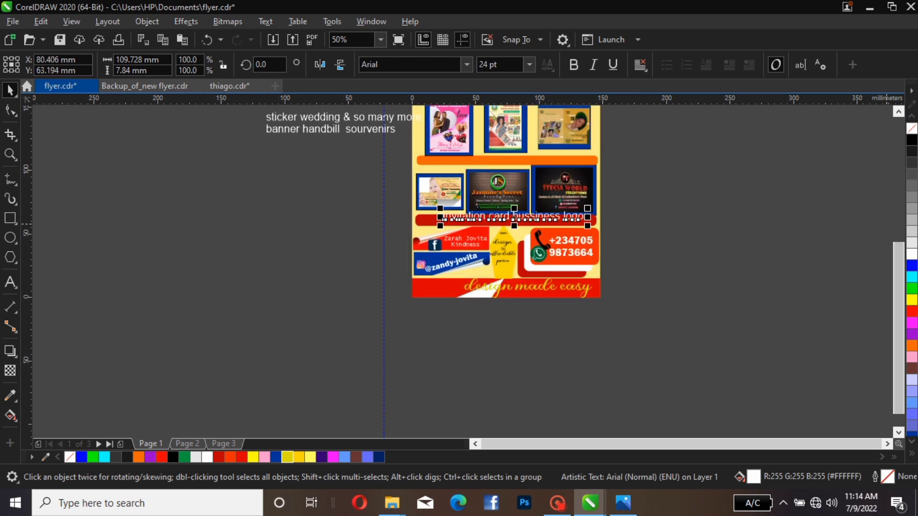
drag(899, 300, 899, 269)
scroll(602, 298, up, 1)
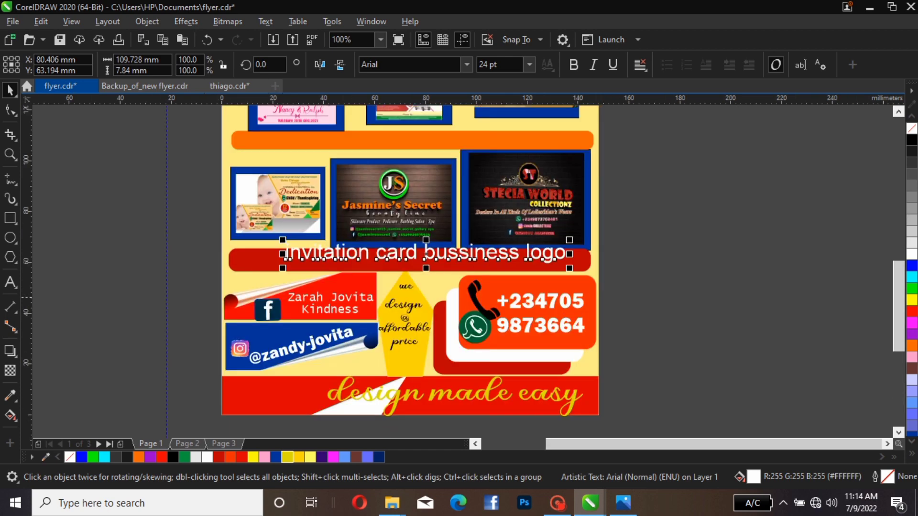
Insert a wide gap between "invitation card" and "bussiness logo" and centre the line on the dark red bar.
double_click(424, 253)
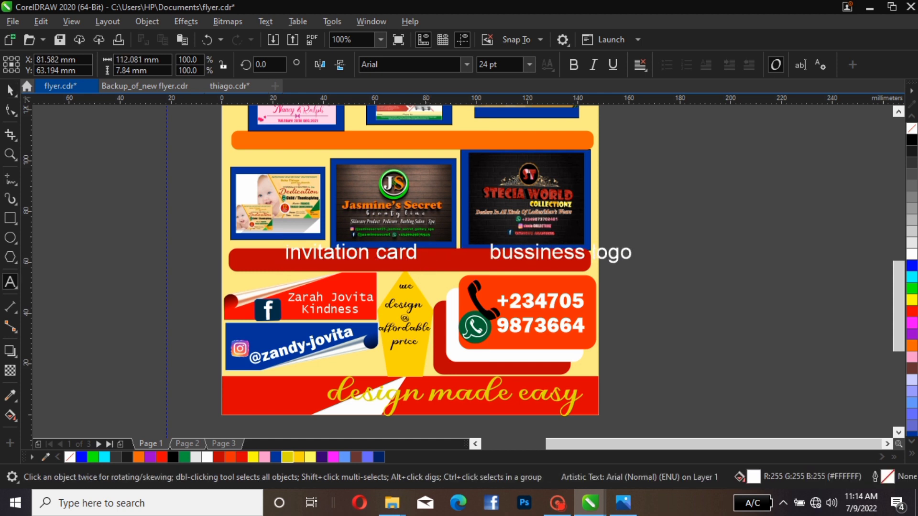
key(ctrl+space)
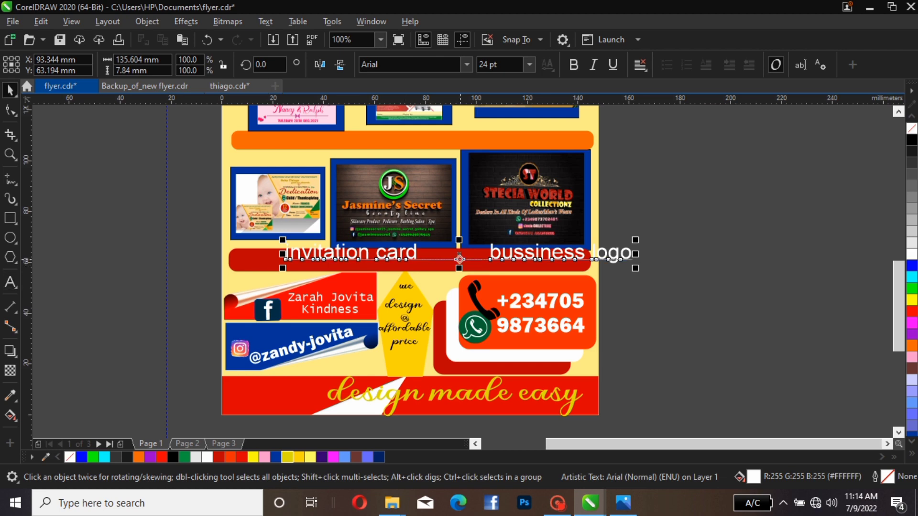
drag(459, 254, 408, 259)
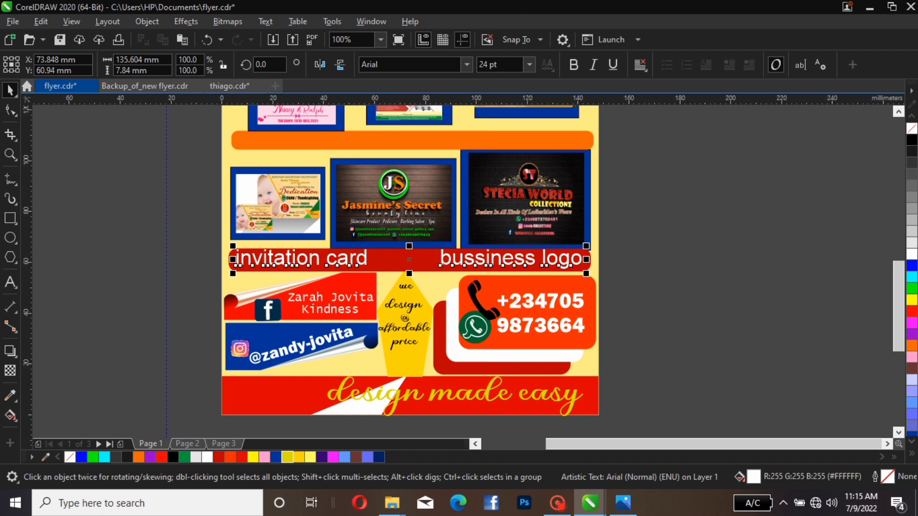
Change the dark red bar's text to Title Case and set its font to Lucida Console.
click(266, 21)
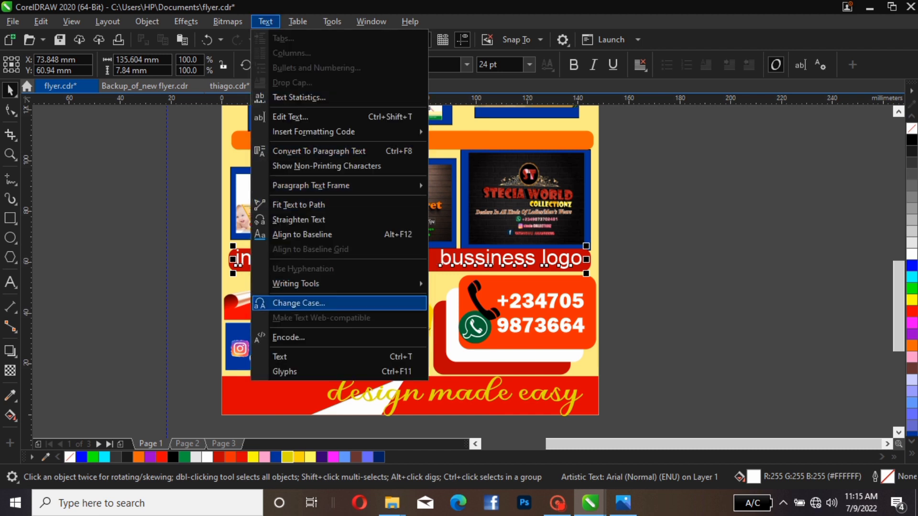
click(298, 303)
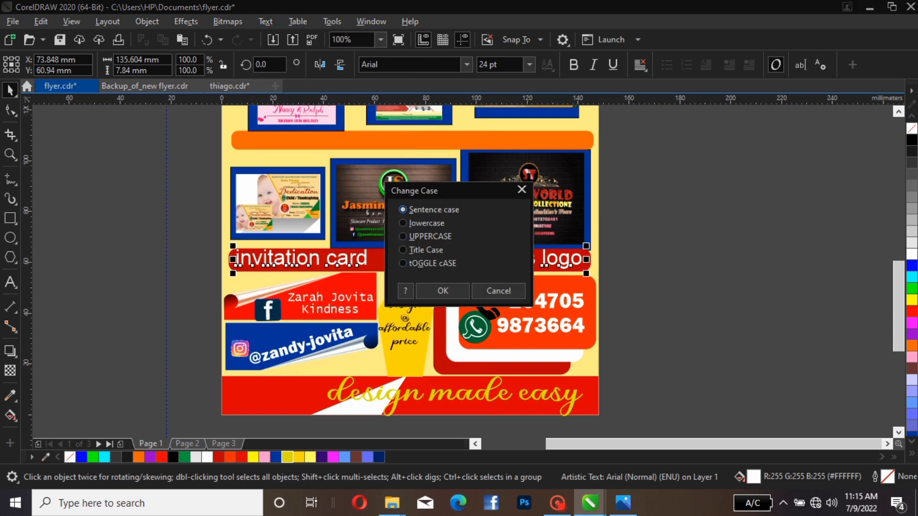
click(402, 250)
click(443, 291)
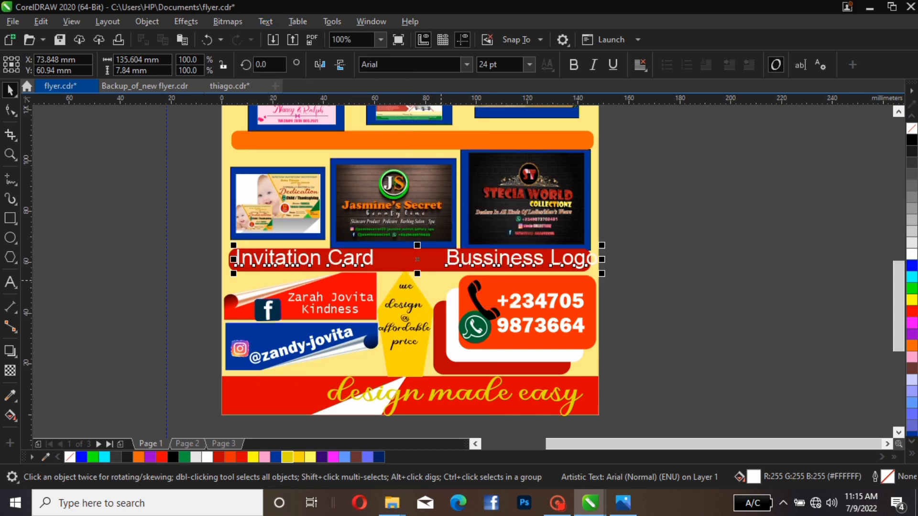
click(468, 65)
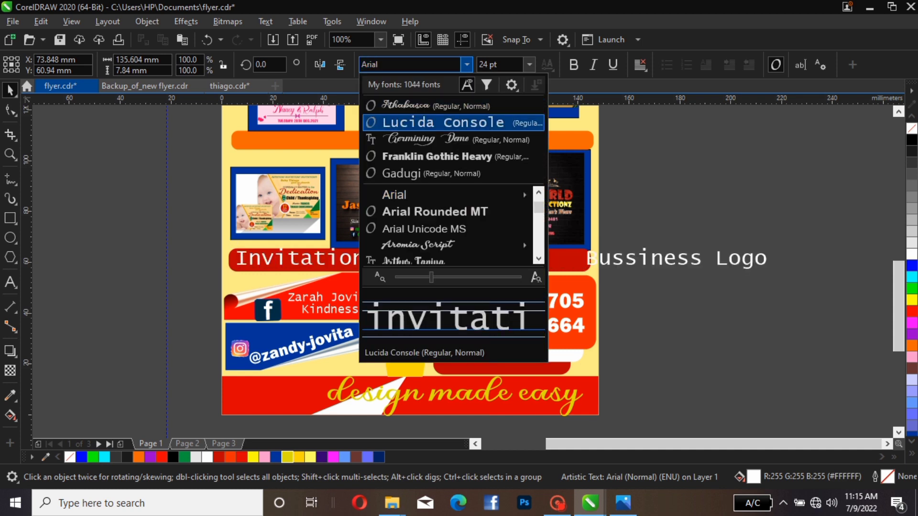
click(443, 122)
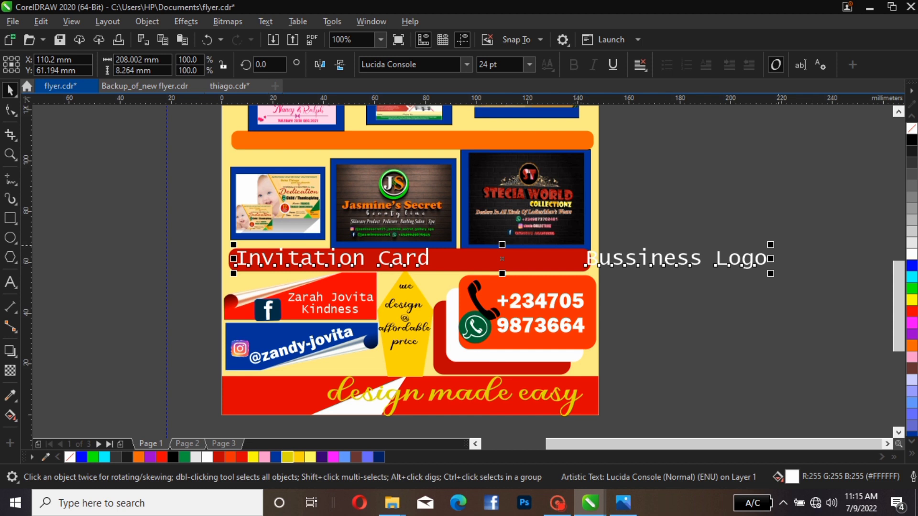
Scale the "Invitation Card Bussiness Logo" line to about 14.6 pt and nudge it 1 mm up and about 2.5 mm right.
drag(770, 245, 564, 253)
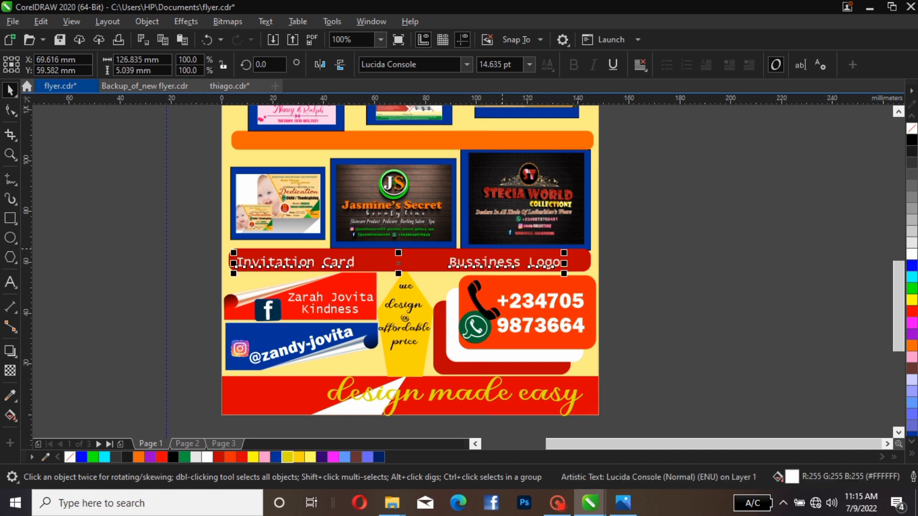
key(Up)
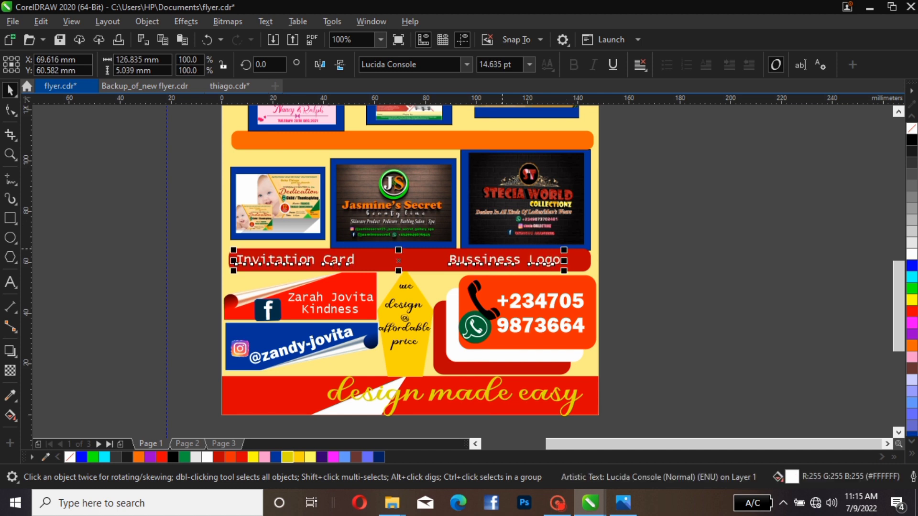
key(Right)
key(Right)
key(Right)
key(Right)
key(Right)
key(Right)
key(Right)
key(Right)
key(Right)
key(Right)
key(Right)
key(Right)
key(Right)
key(Right)
key(Right)
key(Right)
key(Right)
key(Right)
key(Right)
key(Right)
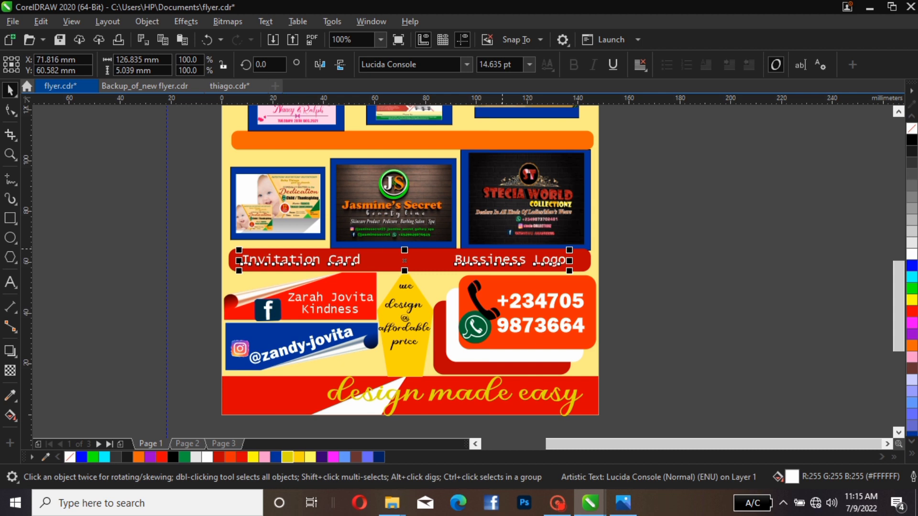
key(Right)
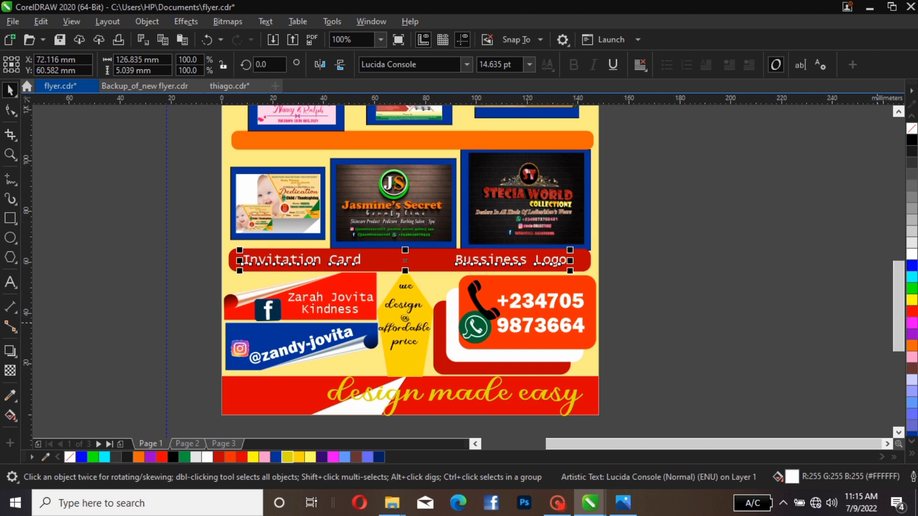
Move the "banner handbill sourvenirs" line from beside the page onto the orange bar and set its font to Lucida Console.
scroll(899, 325, up, 2)
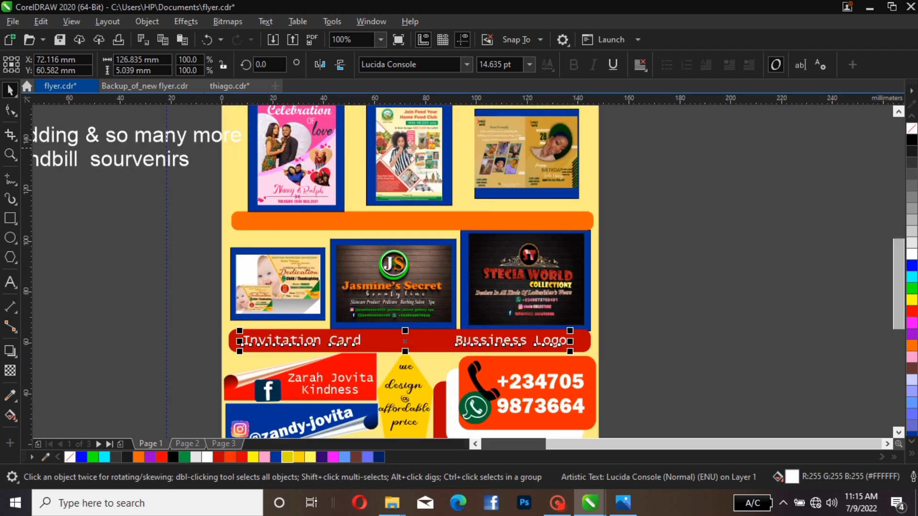
click(124, 160)
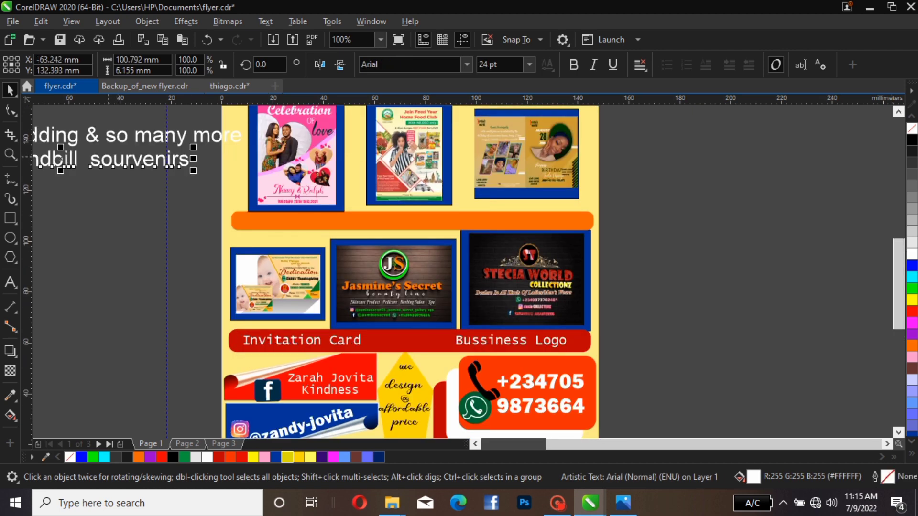
drag(108, 158, 422, 221)
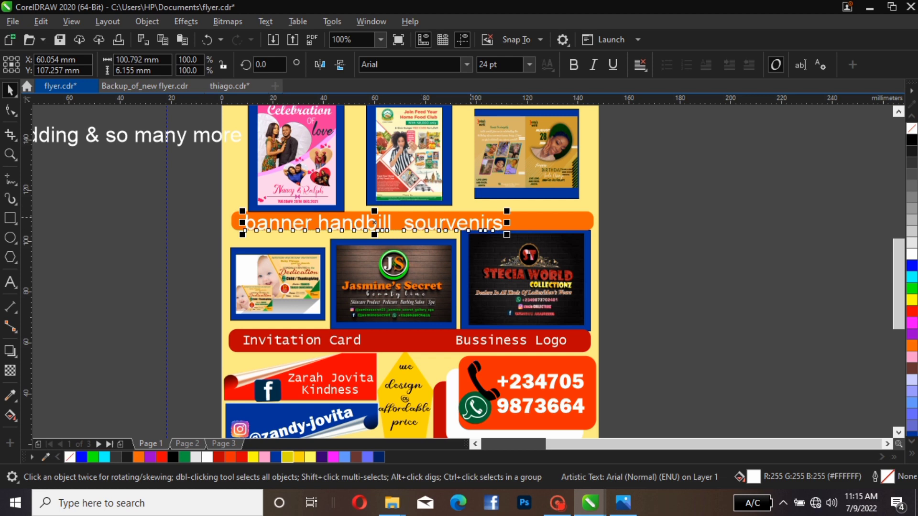
click(466, 64)
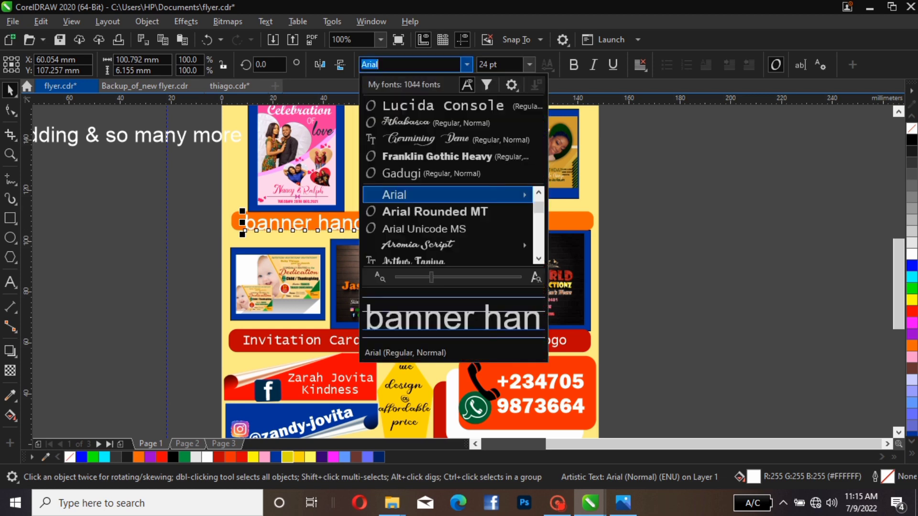
click(421, 121)
click(420, 221)
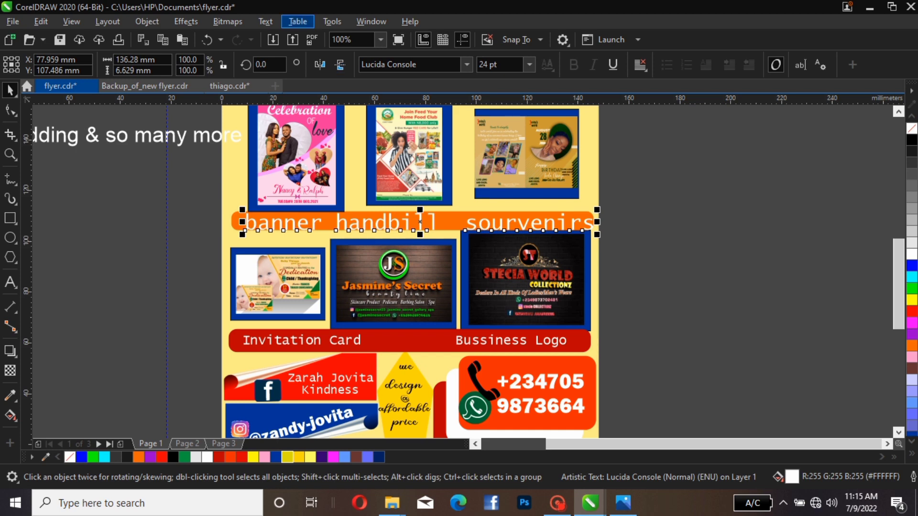
Change the case of the orange bar's text to Title Case.
click(265, 21)
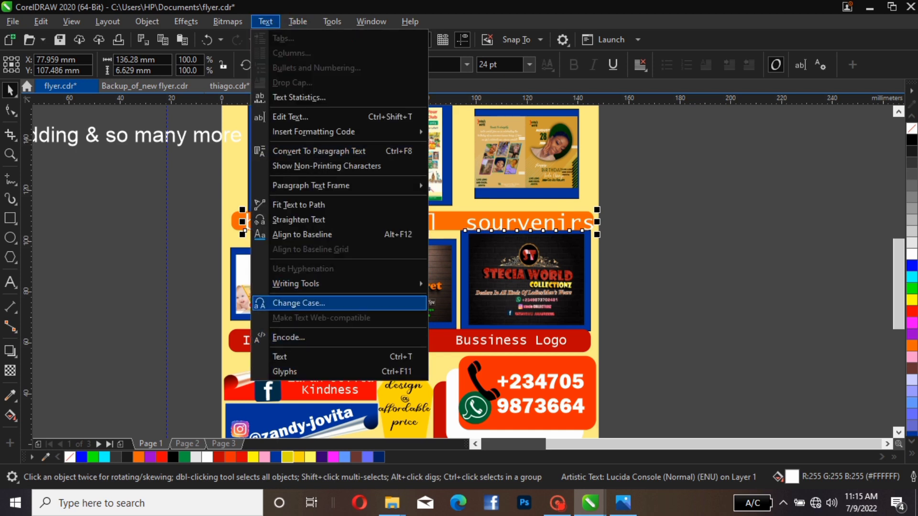
click(299, 303)
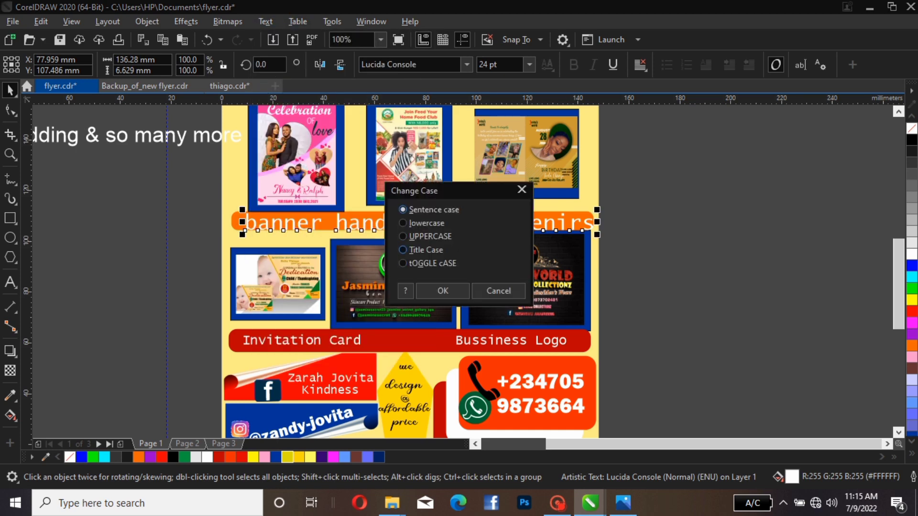
click(403, 249)
click(443, 290)
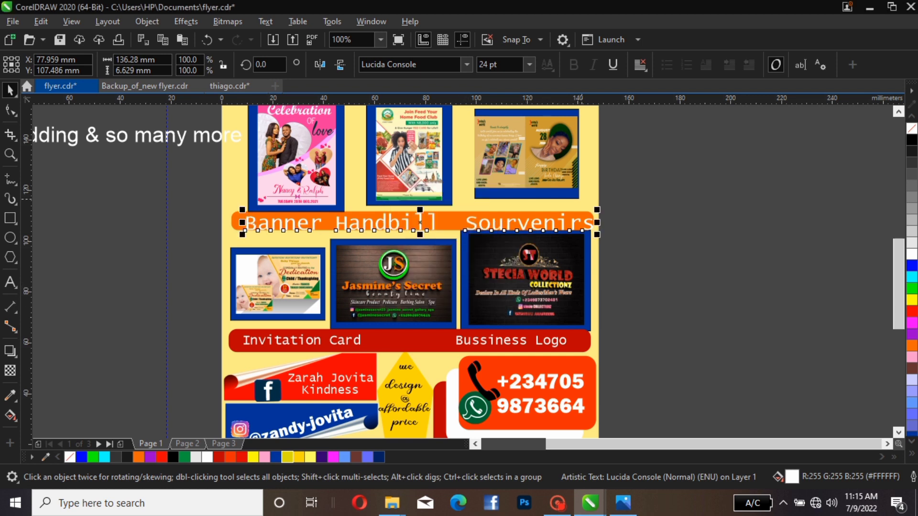
Nudge the "Banner Handbill Sourvenirs" line about 1.1 mm up and 1.8 mm left on the orange bar.
key(Up)
key(Up)
key(Up)
key(Up)
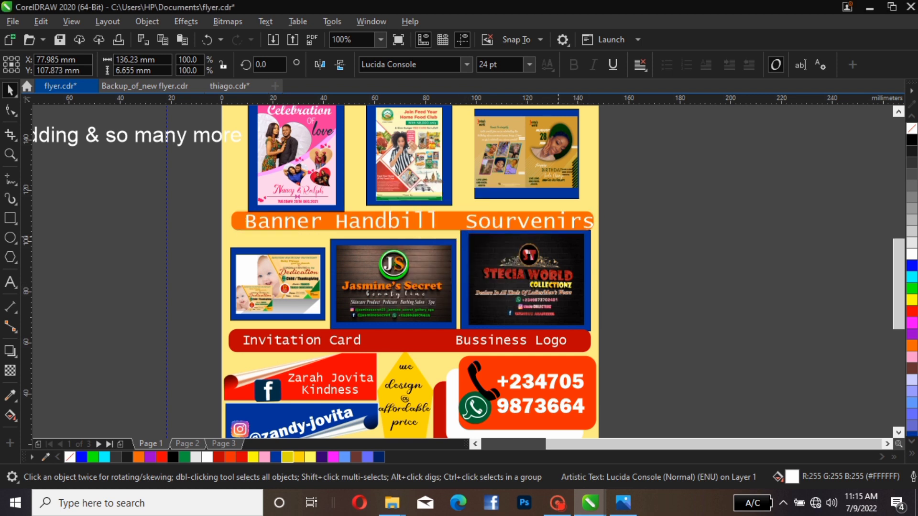
key(Left)
key(Left)
key(Left)
key(Left)
key(Left)
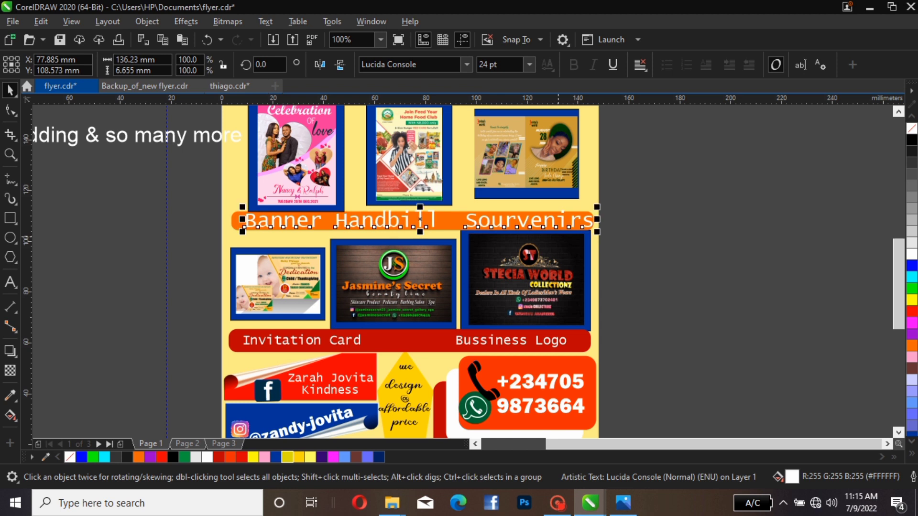
key(Left)
key(Left)
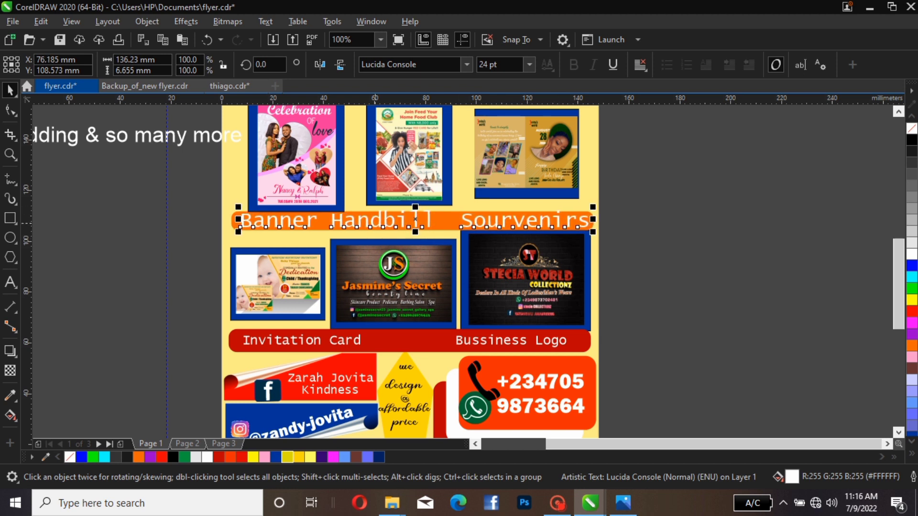
Insert a wide gap of spaces between "Banner" and "Handbill" on the orange bar.
click(326, 224)
double_click(333, 221)
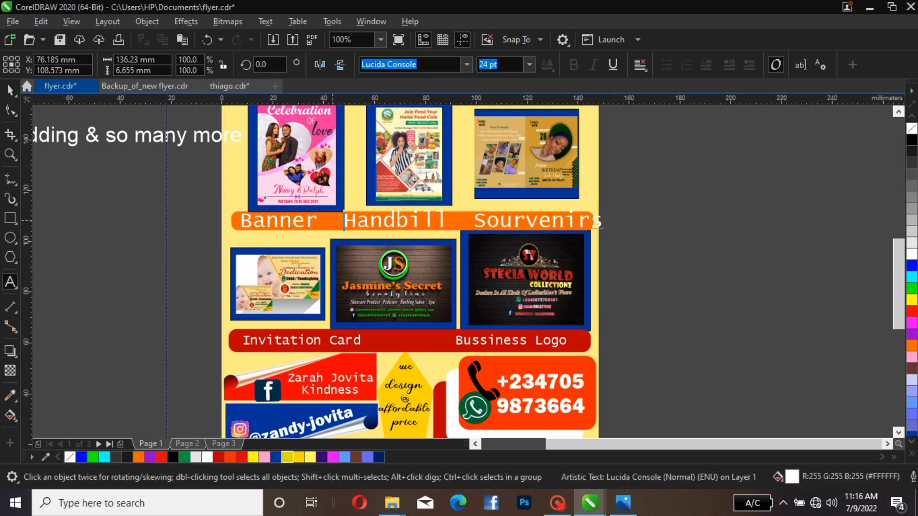
key(Escape)
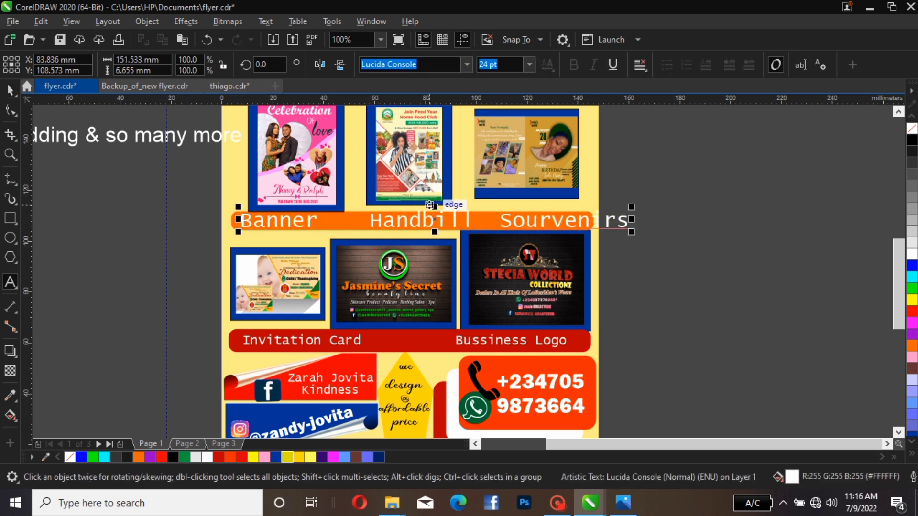
Shorten the orange bar's line to "Banner Handbi Sourvenirs", with similar gaps between the words so it fits the bar.
click(513, 221)
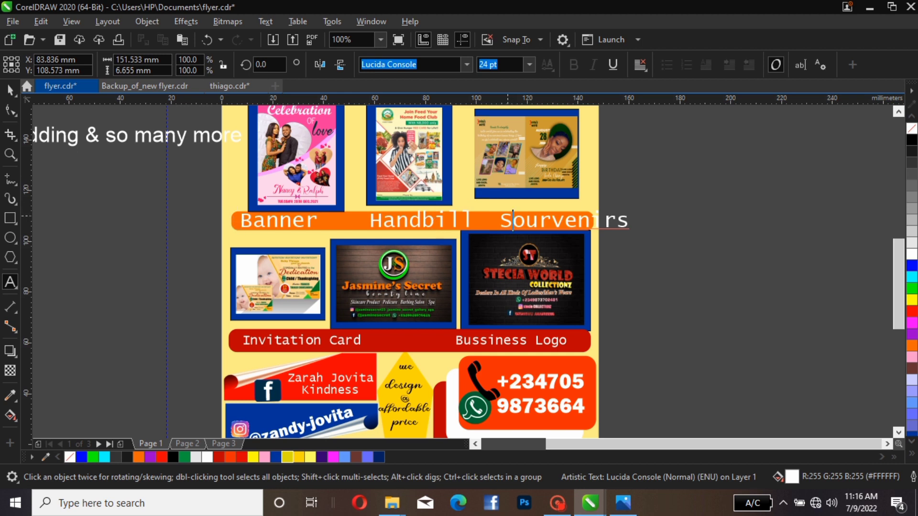
click(500, 221)
key(BackSpace)
key(BackSpace)
key(BackSpace)
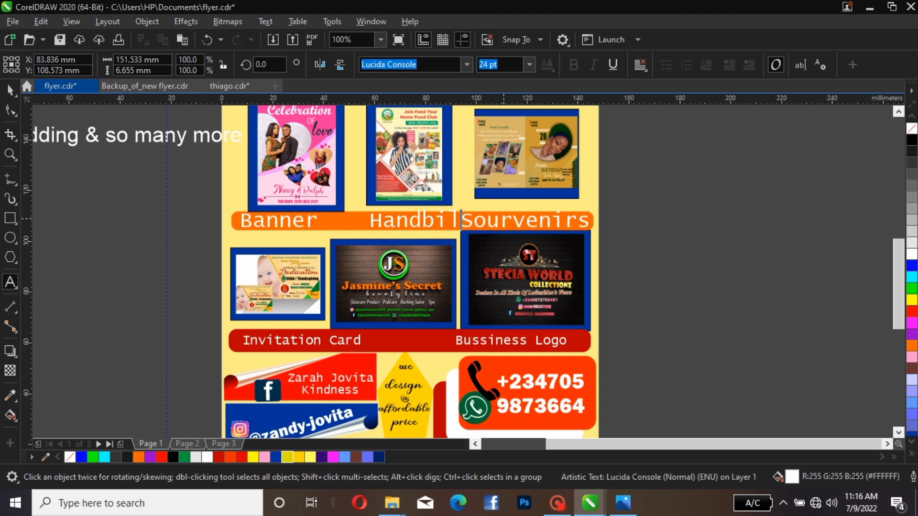
key(BackSpace)
click(373, 218)
key(BackSpace)
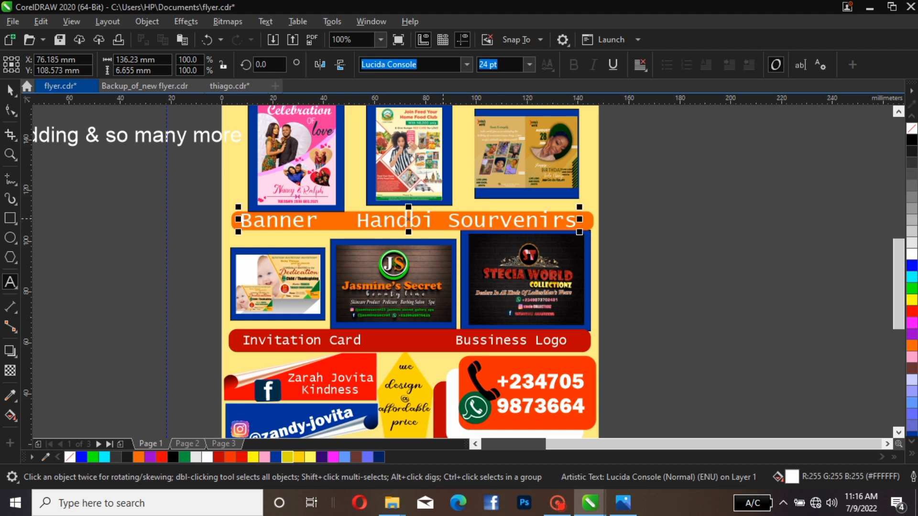
click(443, 218)
key(Escape)
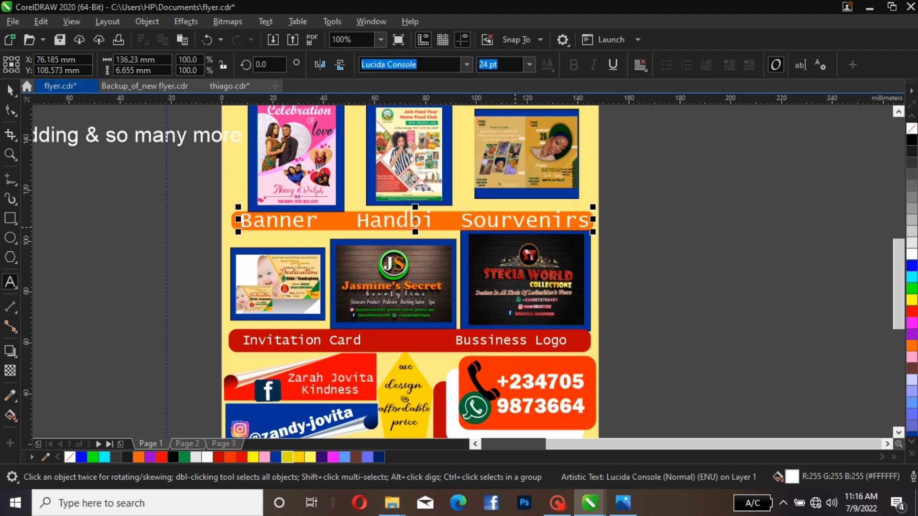
click(679, 212)
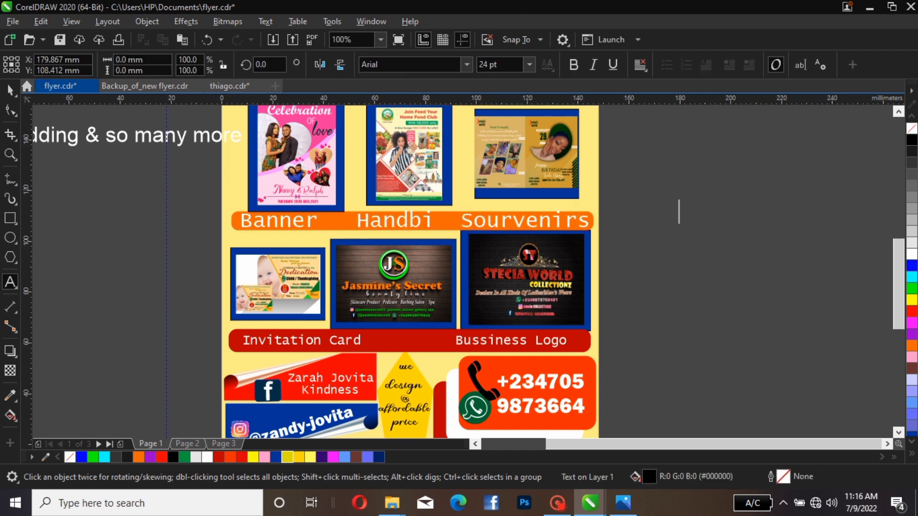
key(F10)
key(space)
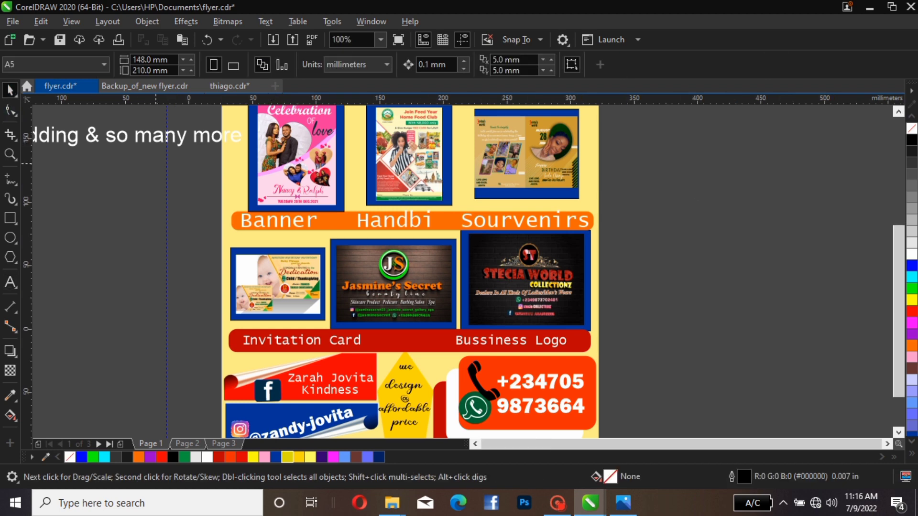
Break "sticker wedding & so many more" into three lines, before "wedding" and "so", and move the block to the right of the page.
key(F3)
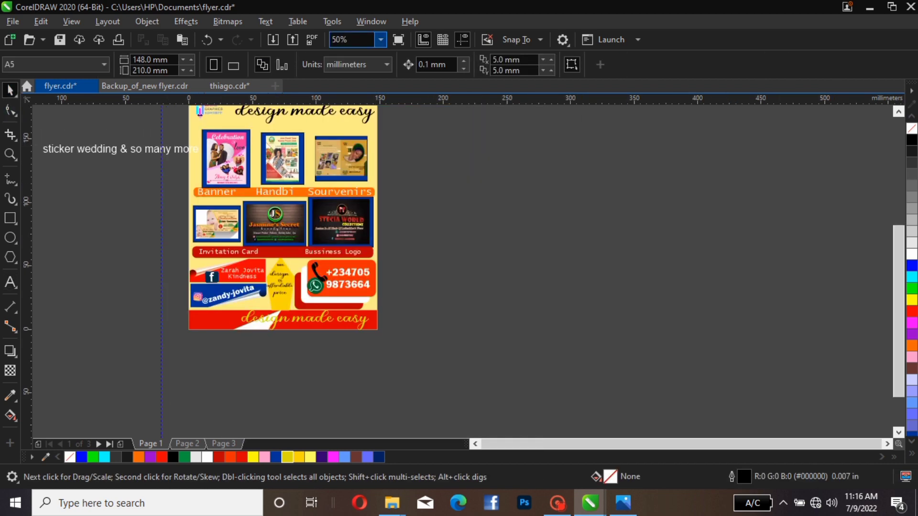
click(381, 39)
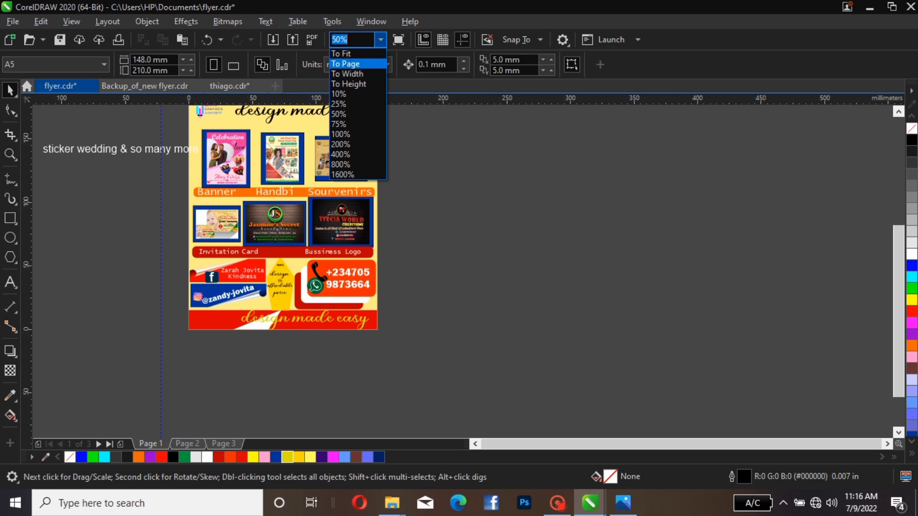
click(345, 63)
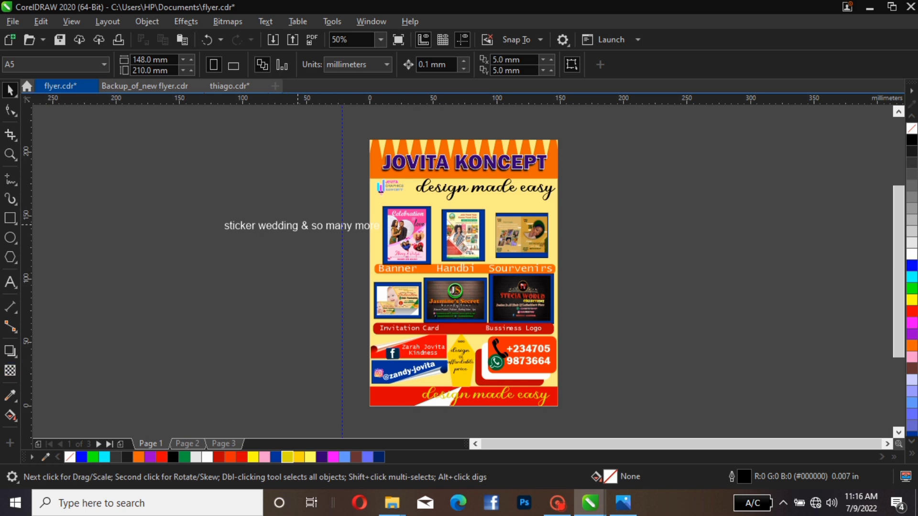
click(302, 226)
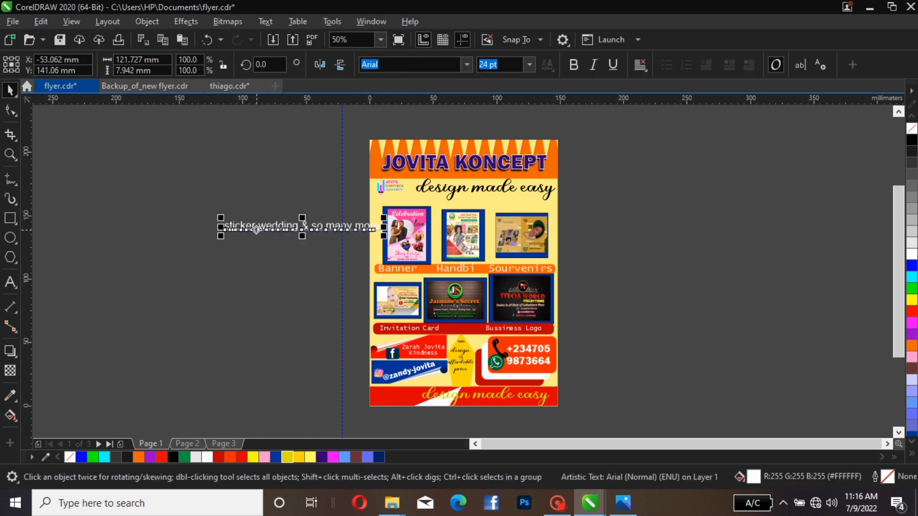
double_click(259, 225)
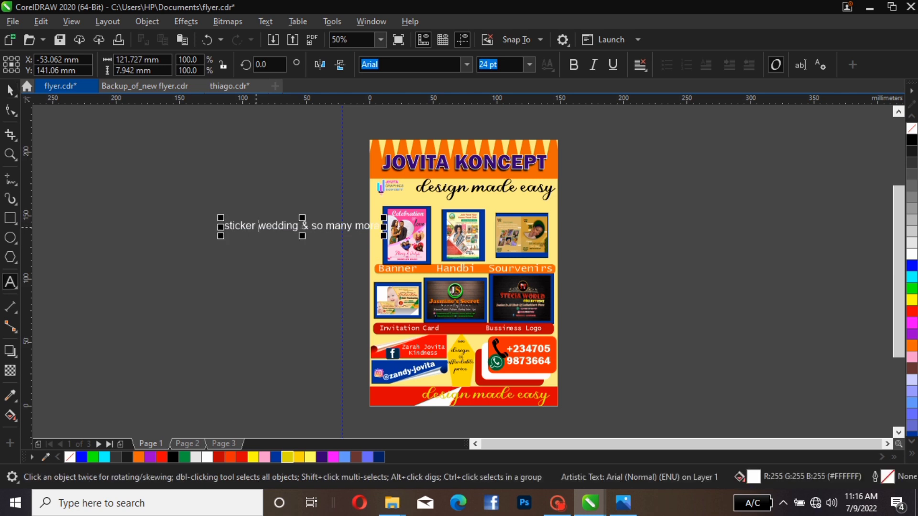
key(Return)
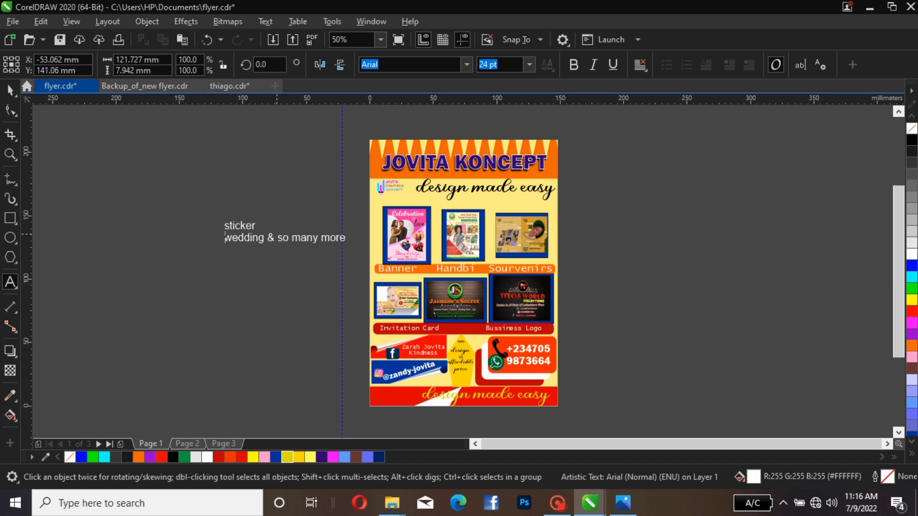
click(277, 234)
key(Return)
key(ctrl+space)
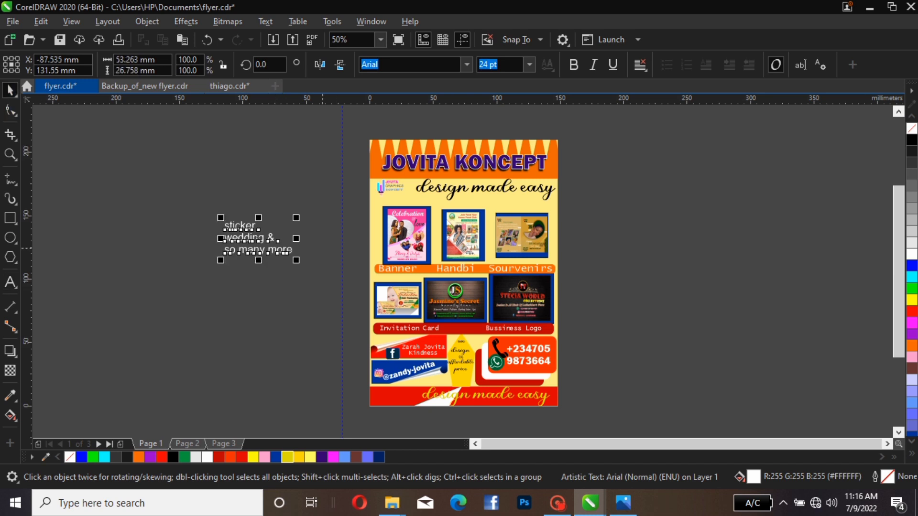
drag(280, 237, 602, 211)
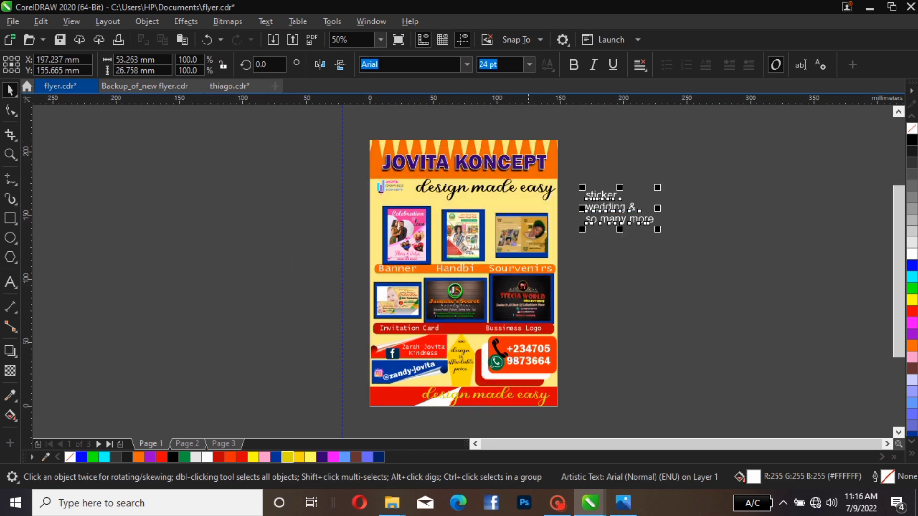
Move the black "design made easy" slogan under the title about 5.3 mm left and 2.6 mm up.
scroll(529, 201, up, 1)
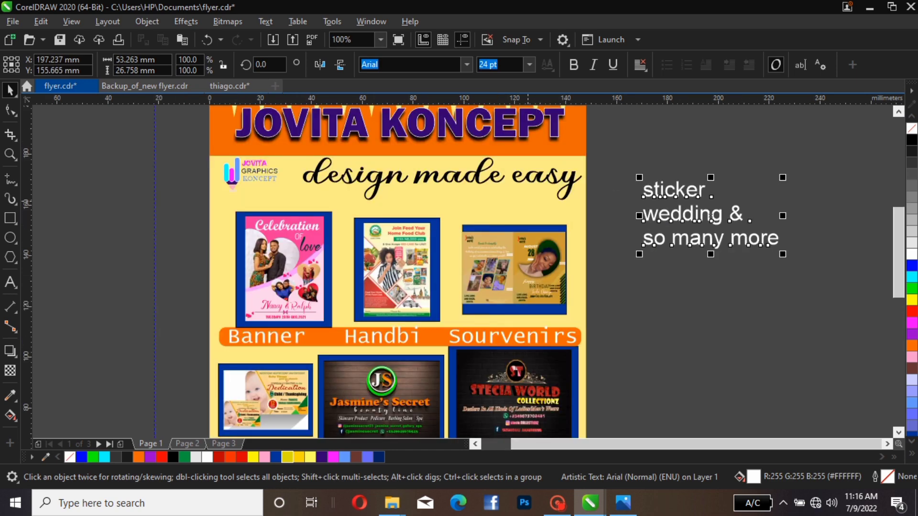
click(381, 174)
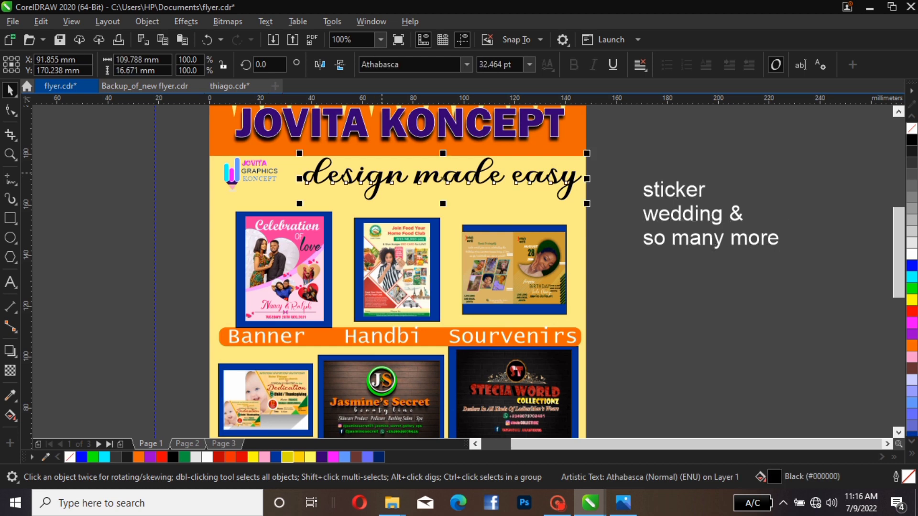
click(382, 174)
drag(382, 174, 372, 173)
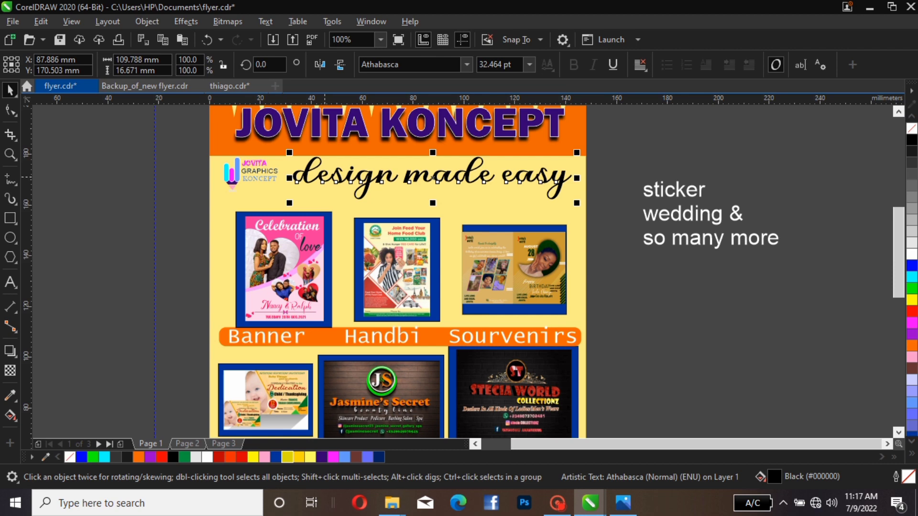
drag(549, 182, 545, 177)
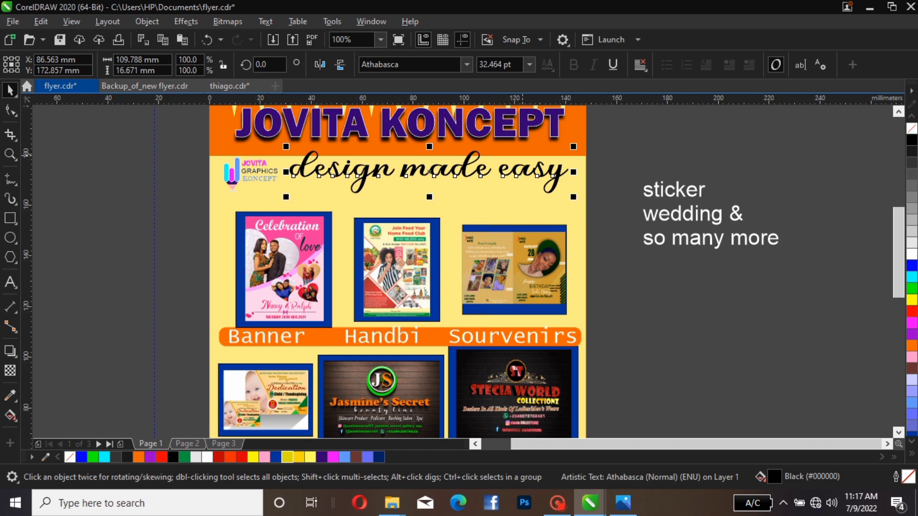
scroll(517, 165, down, 2)
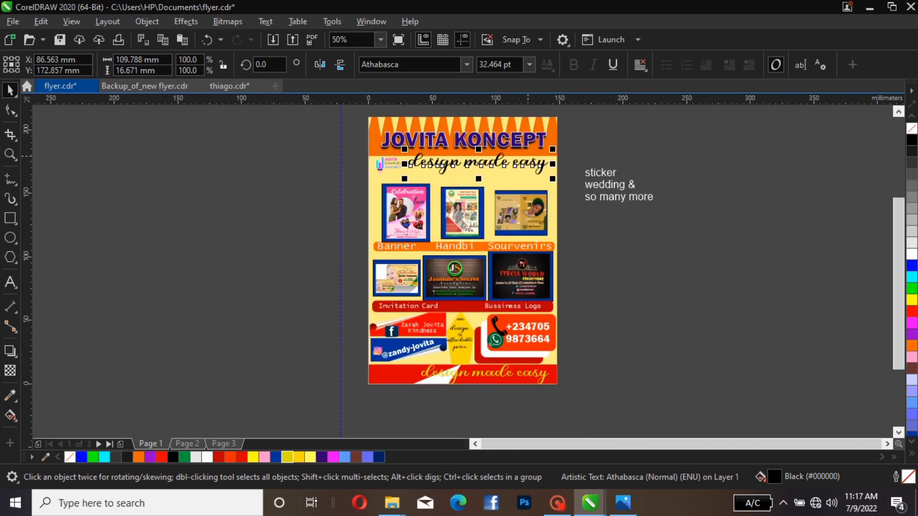
click(518, 166)
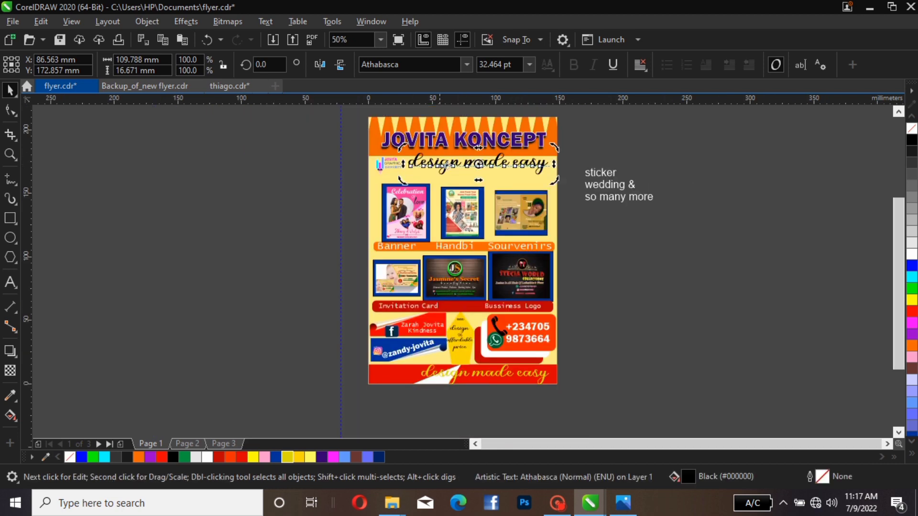
click(478, 148)
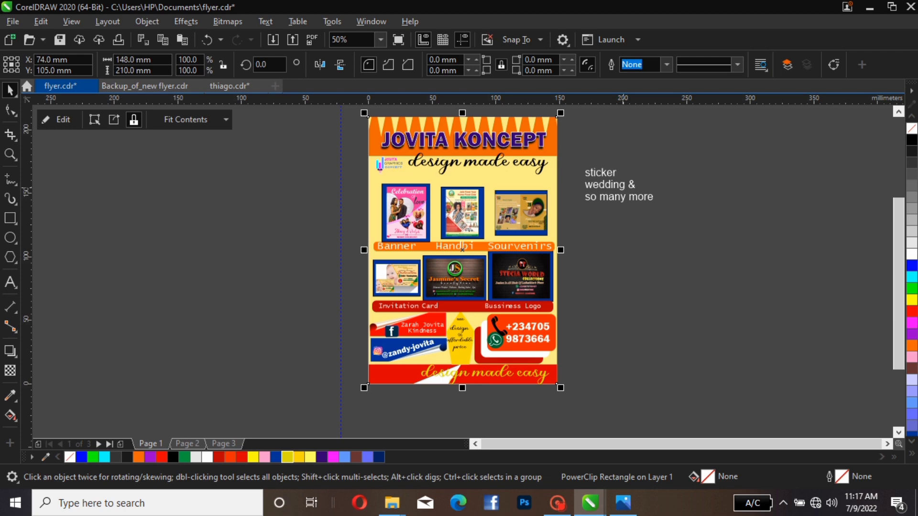
Break the white "sticker / wedding & / so many more" text apart into separate lines and set all three in Lucida Console.
scroll(623, 188, up, 2)
click(586, 165)
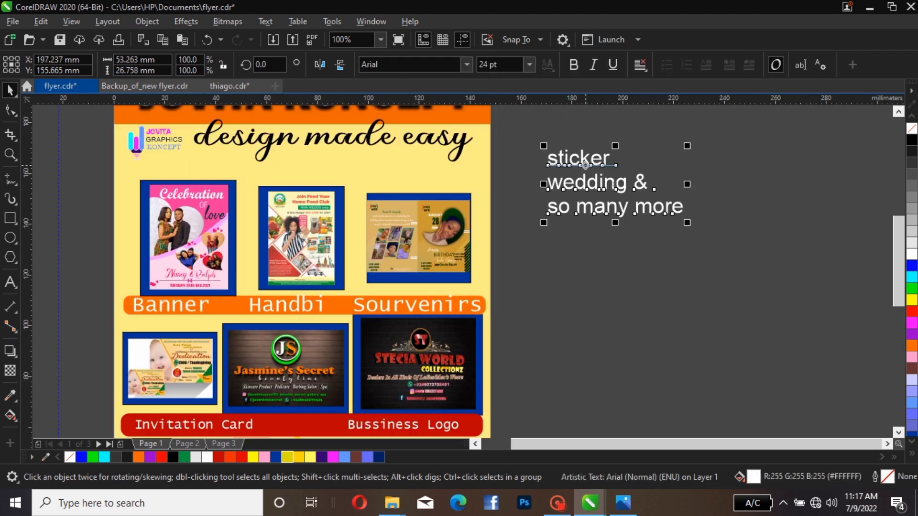
key(ctrl+k)
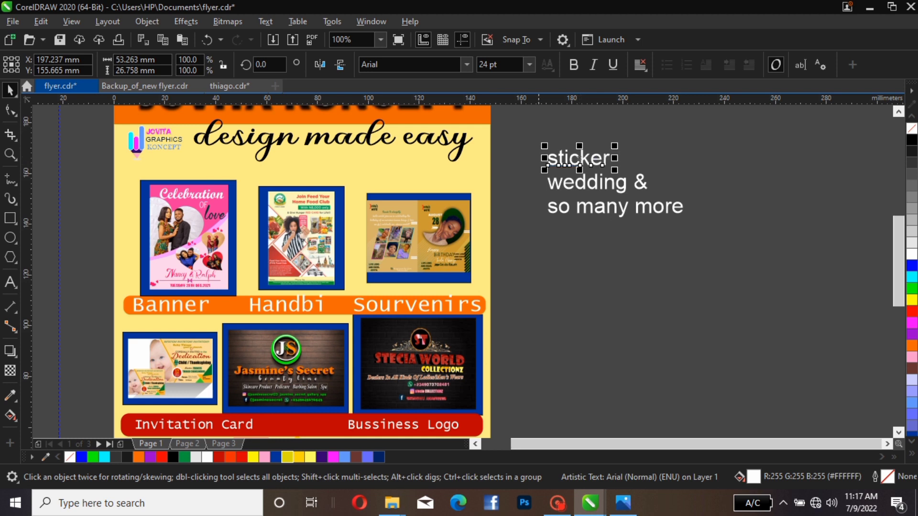
drag(536, 134, 715, 234)
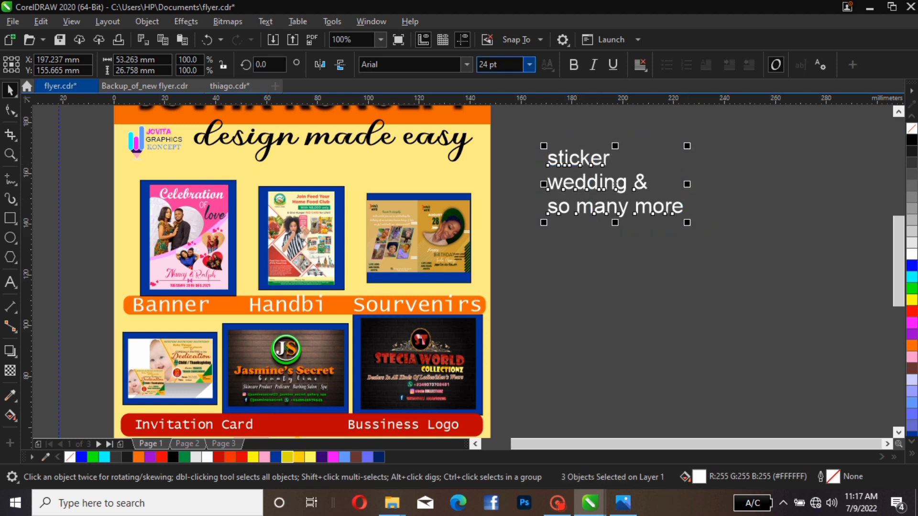
click(467, 65)
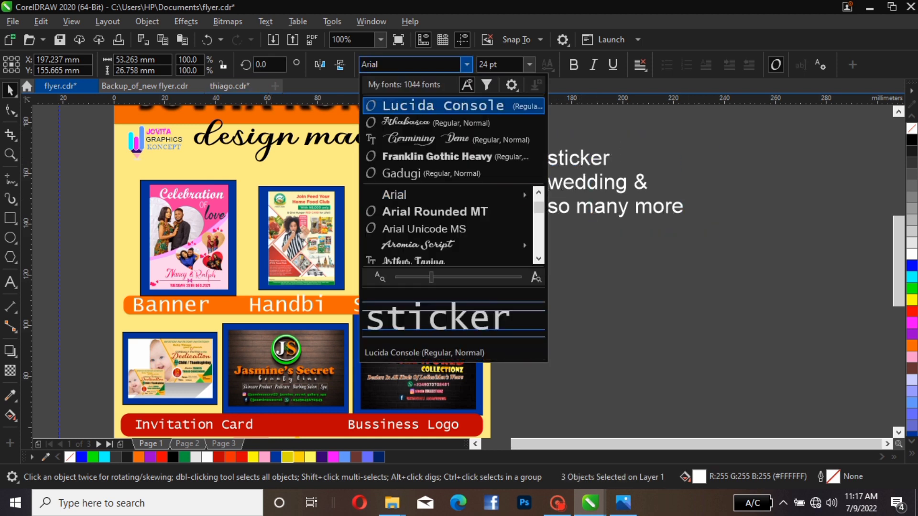
click(443, 106)
key(Escape)
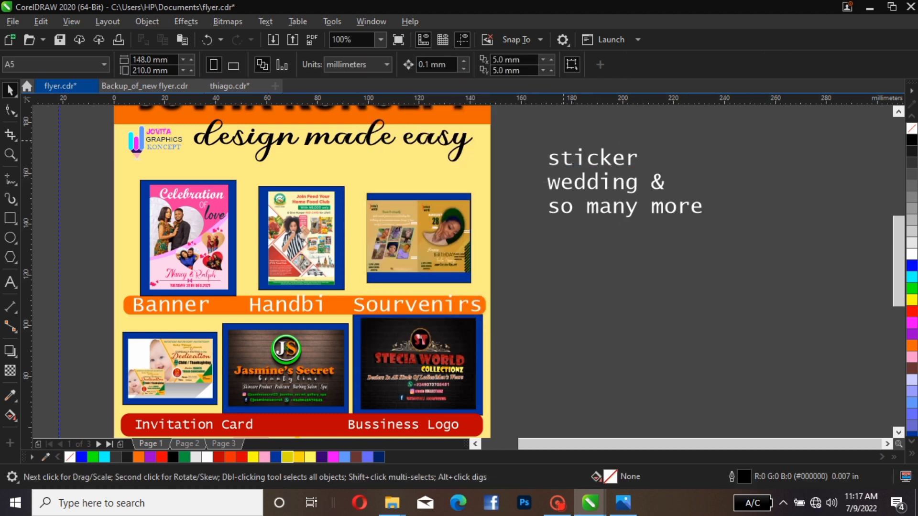
Scale the three white text lines together down to about 49.5 mm wide.
drag(553, 138, 675, 273)
drag(522, 136, 730, 272)
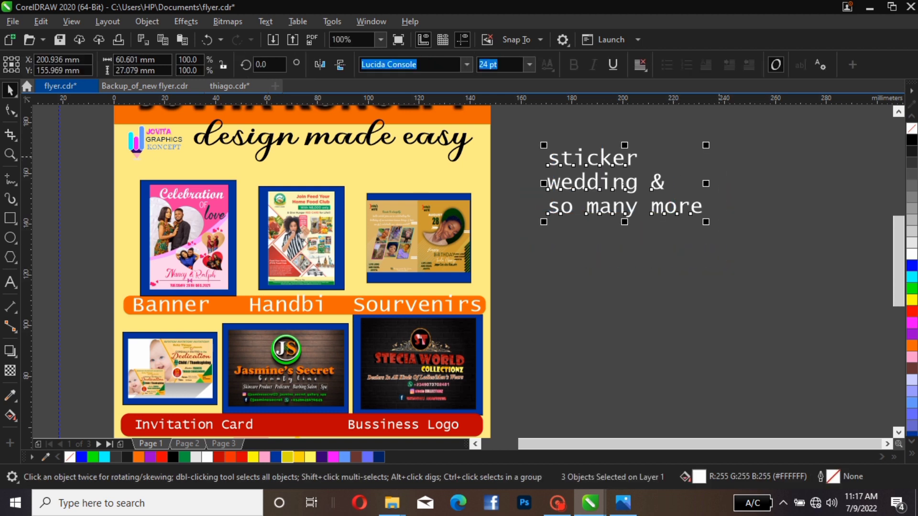
drag(706, 145, 678, 157)
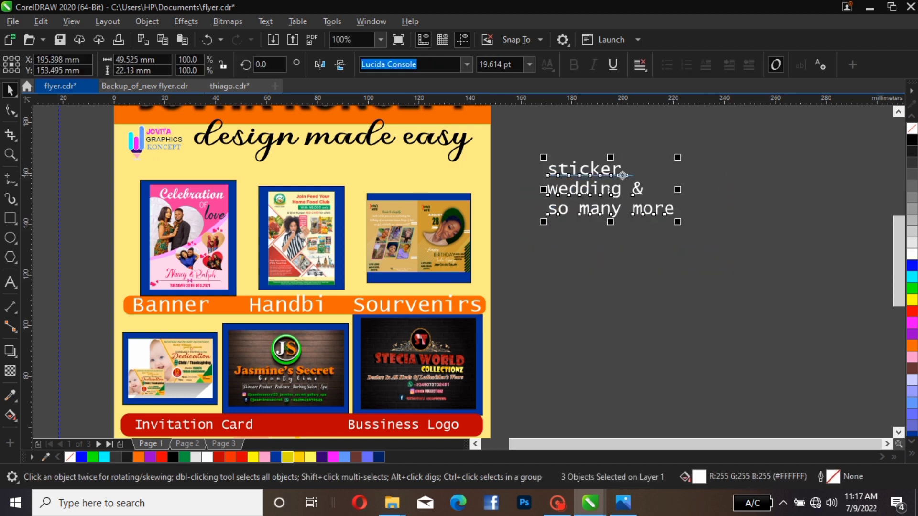
key(Escape)
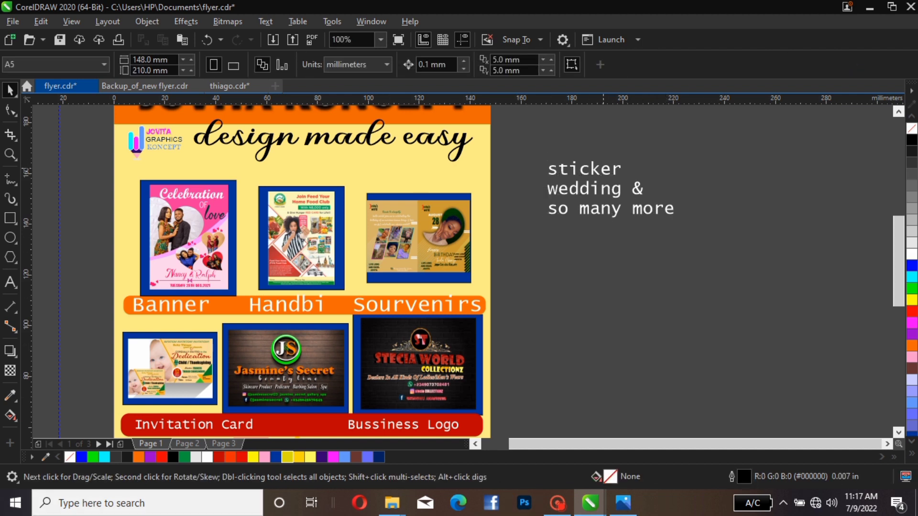
Move "sticker" under the slogan and fill it dark blue (#002060), placing "wedding &" and "so many more" to its right.
drag(594, 170, 326, 169)
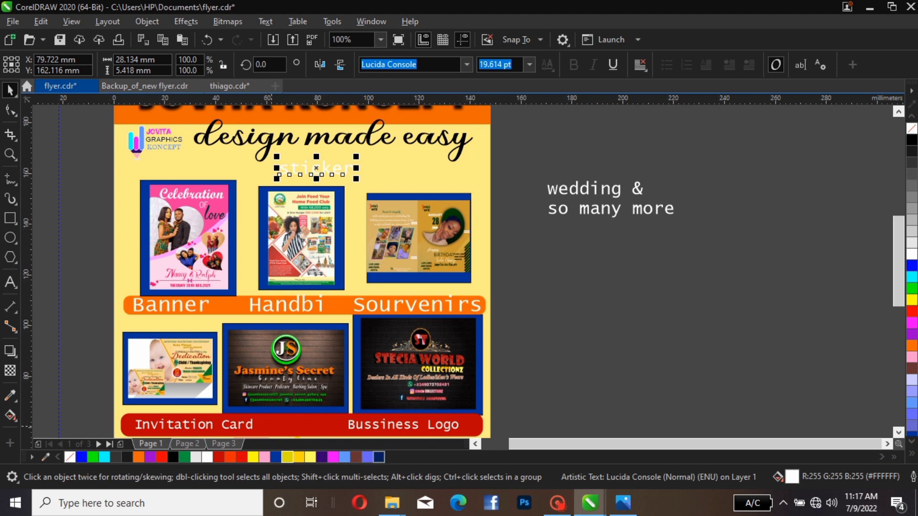
click(378, 457)
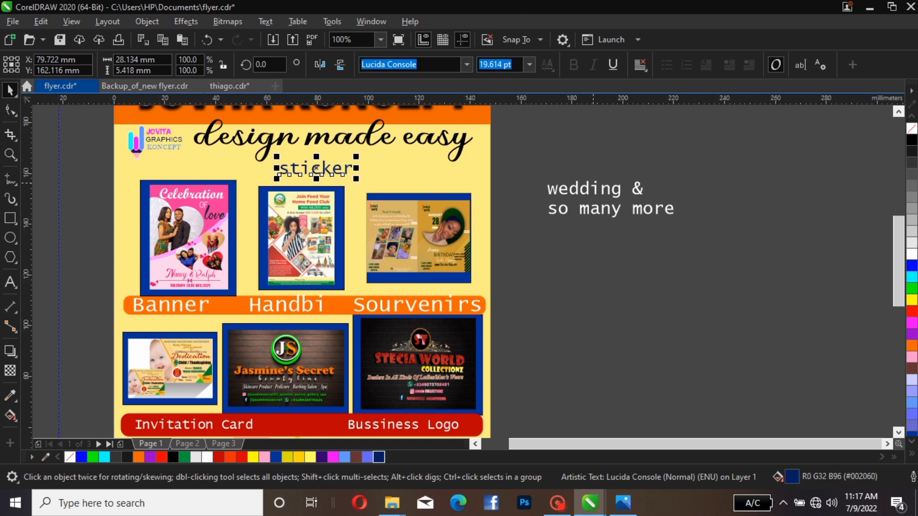
drag(584, 189, 397, 172)
click(612, 210)
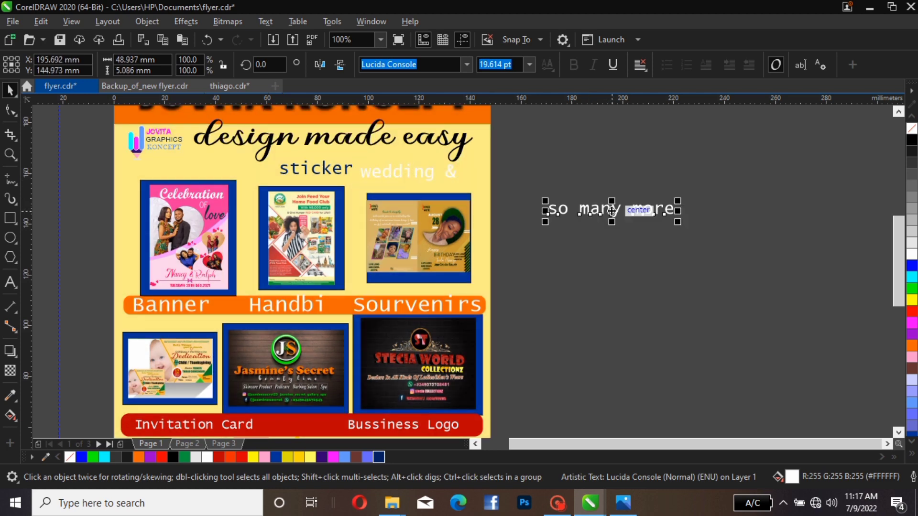
drag(611, 211, 419, 192)
click(302, 311)
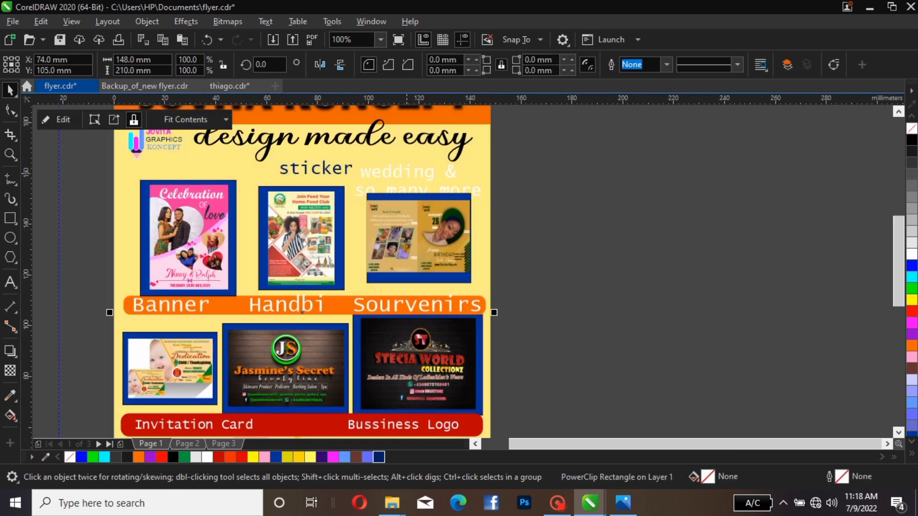
Tighten "wedding &" and "so many more" into a stack above the third picture and fill both dark blue (#002060).
click(407, 172)
mouse_move(406, 173)
mouse_down()
mouse_move(415, 152)
mouse_move(412, 182)
mouse_up()
click(413, 189)
click(433, 171)
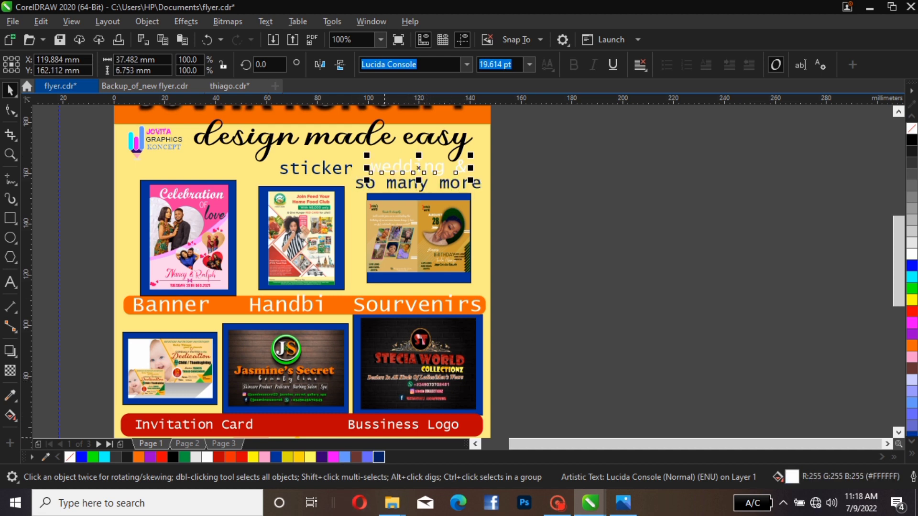
click(379, 458)
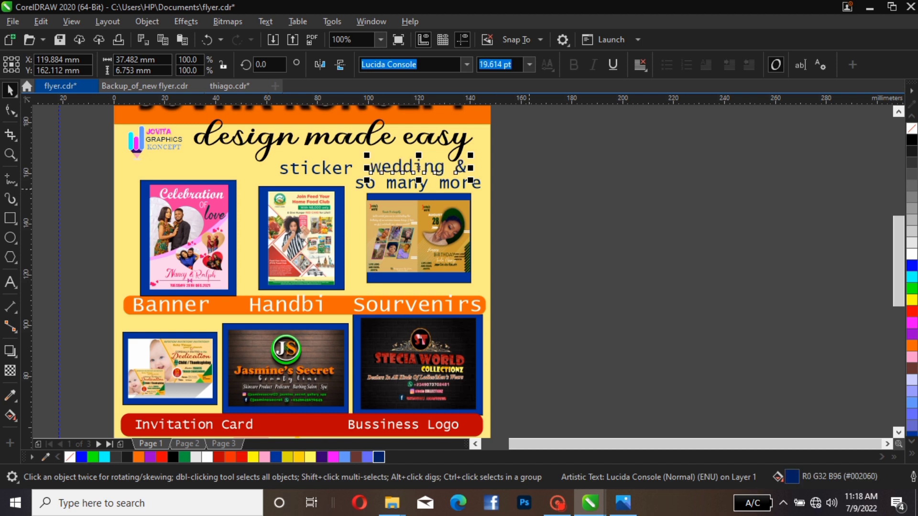
key(Escape)
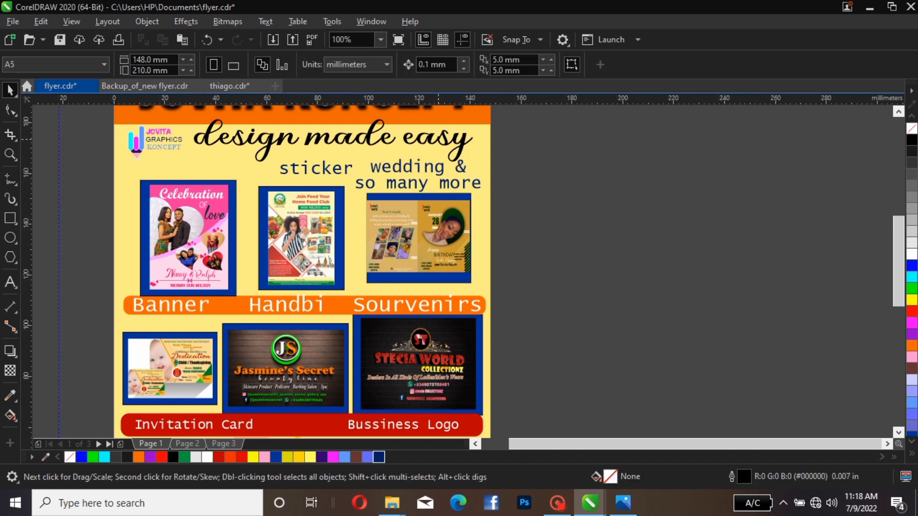
Draw a five-pointed star about 2.3 by 3.6 mm under the slogan, filled red (#FF0000) with no outline.
click(438, 139)
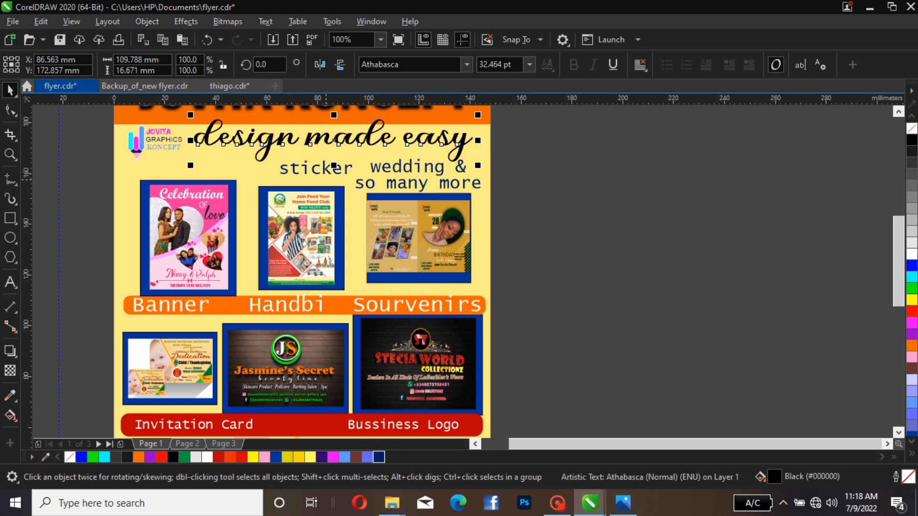
click(316, 168)
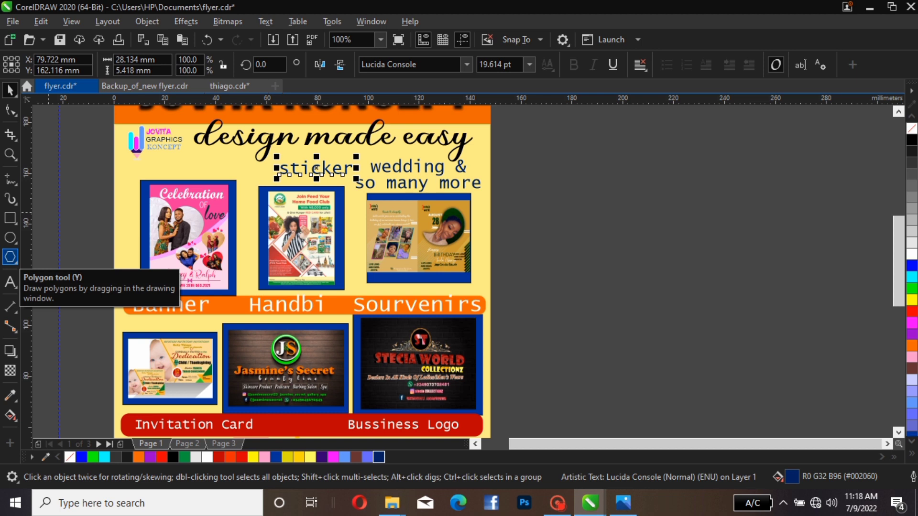
click(10, 257)
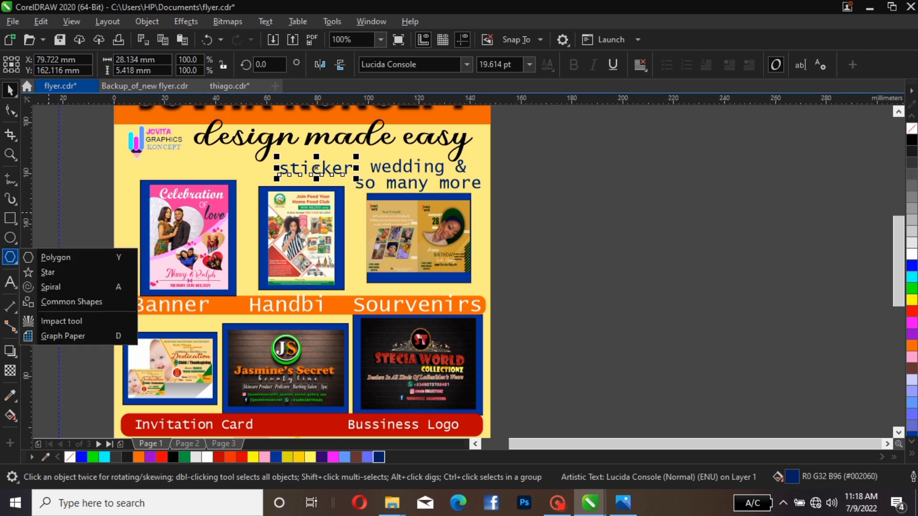
click(203, 245)
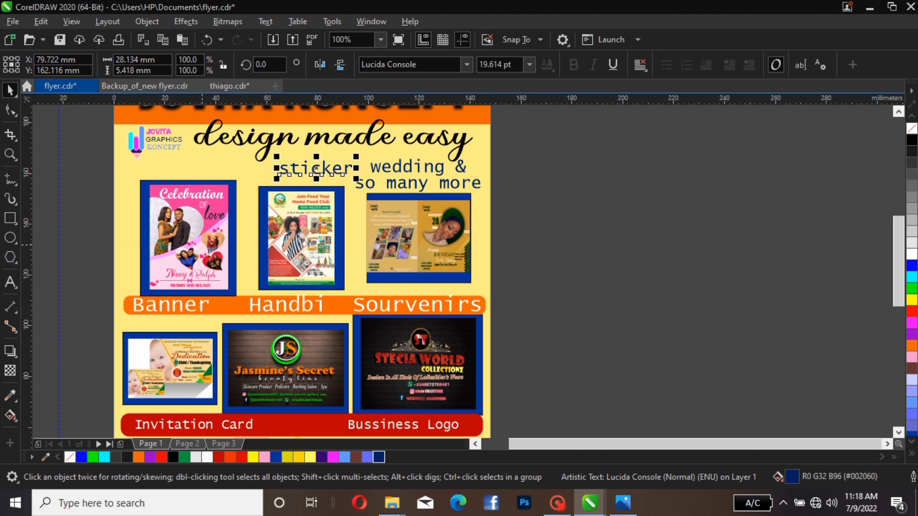
drag(227, 163, 230, 167)
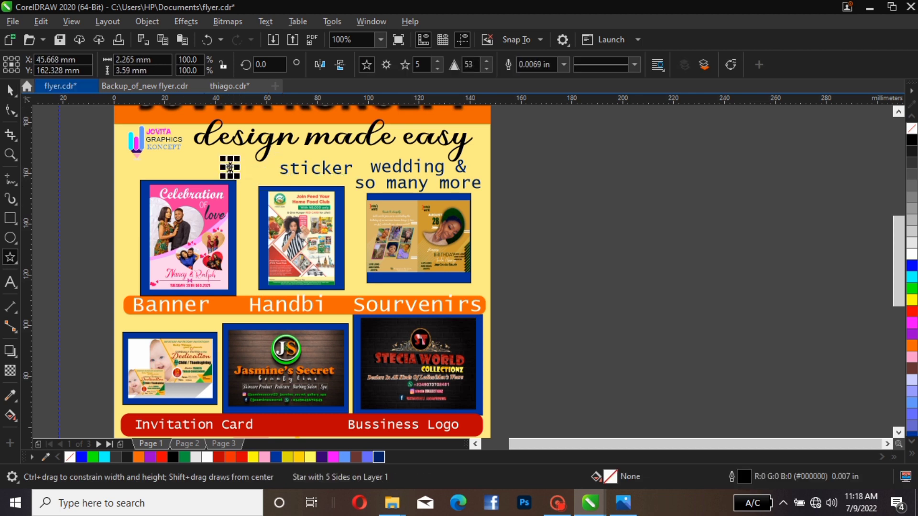
key(space)
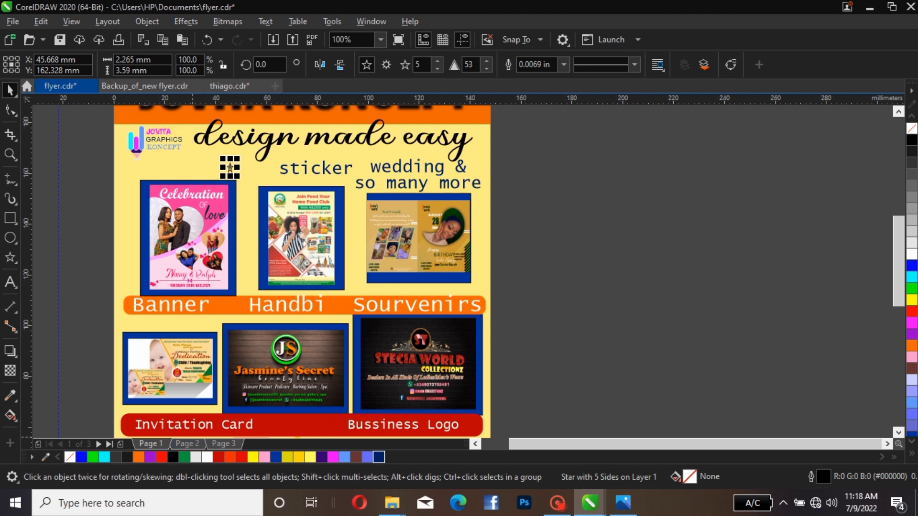
click(162, 457)
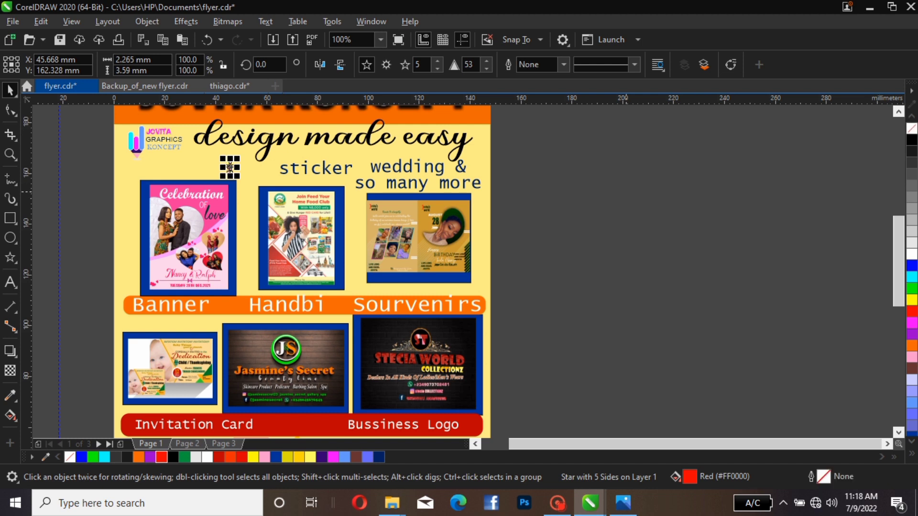
key(Escape)
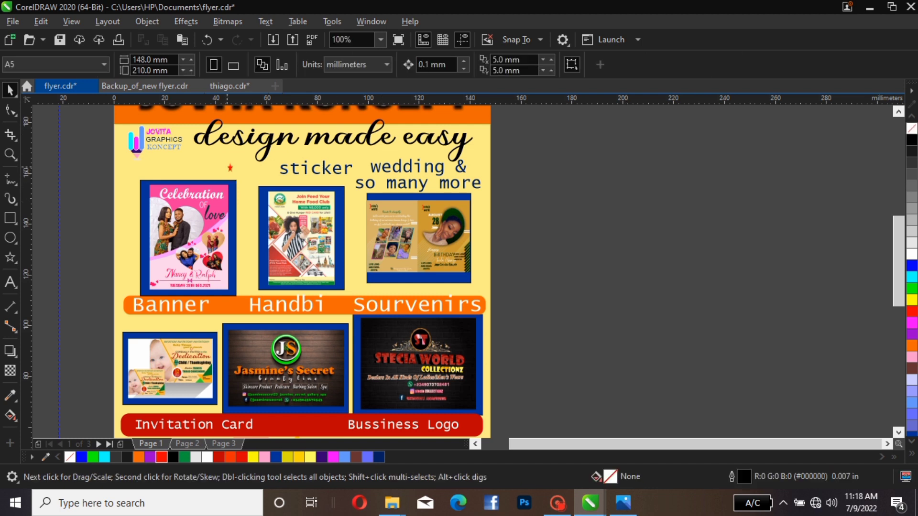
Place the red star just before "sticker" and a copy of it, level with the first, just before "wedding &".
click(230, 167)
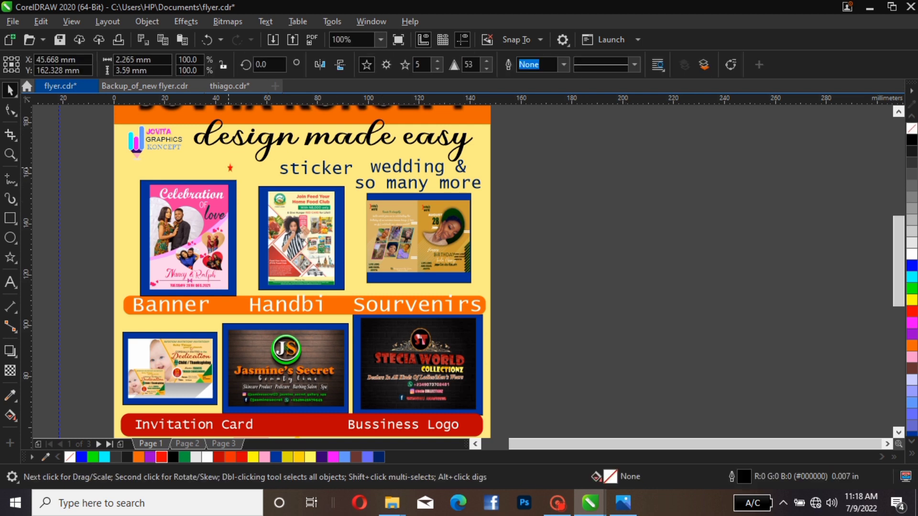
drag(230, 168, 273, 168)
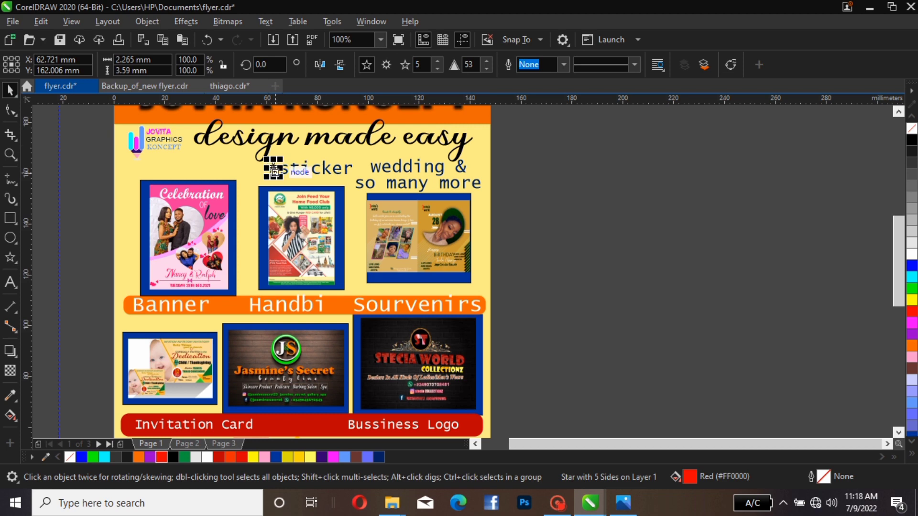
drag(274, 172, 370, 171)
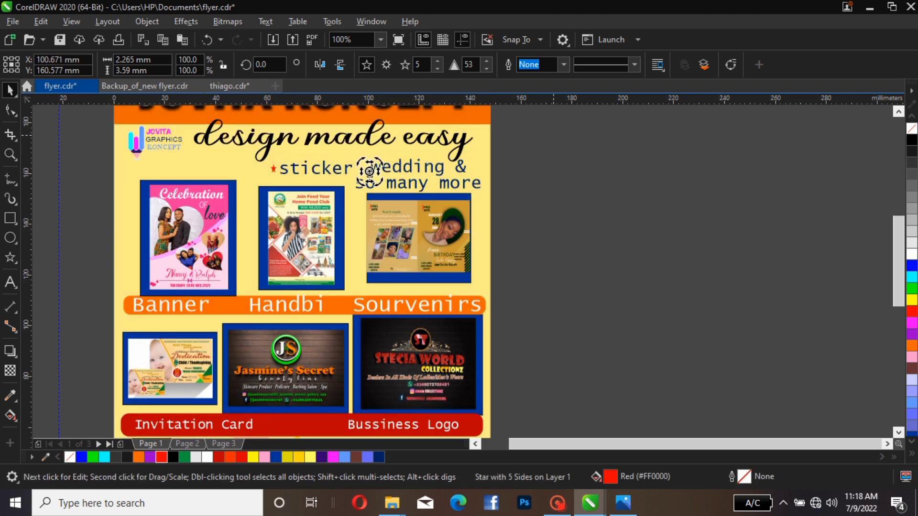
click(554, 135)
drag(539, 142, 237, 184)
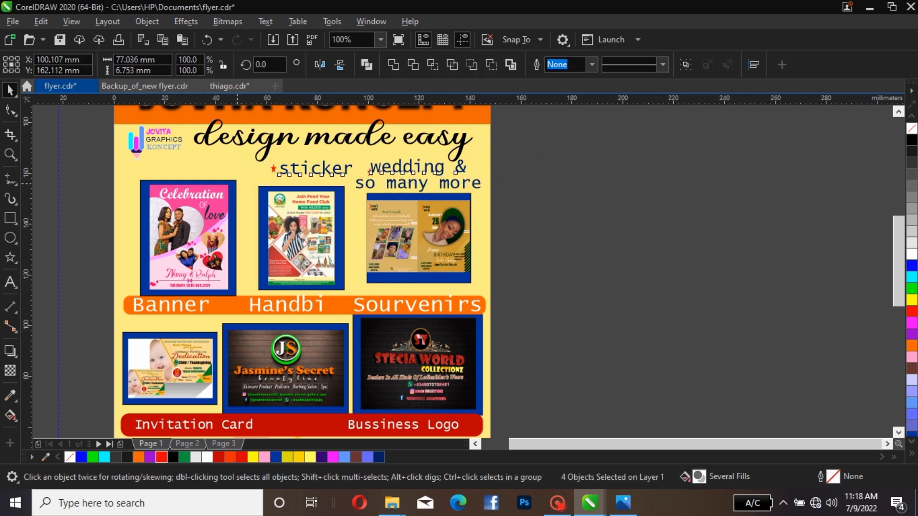
key(Escape)
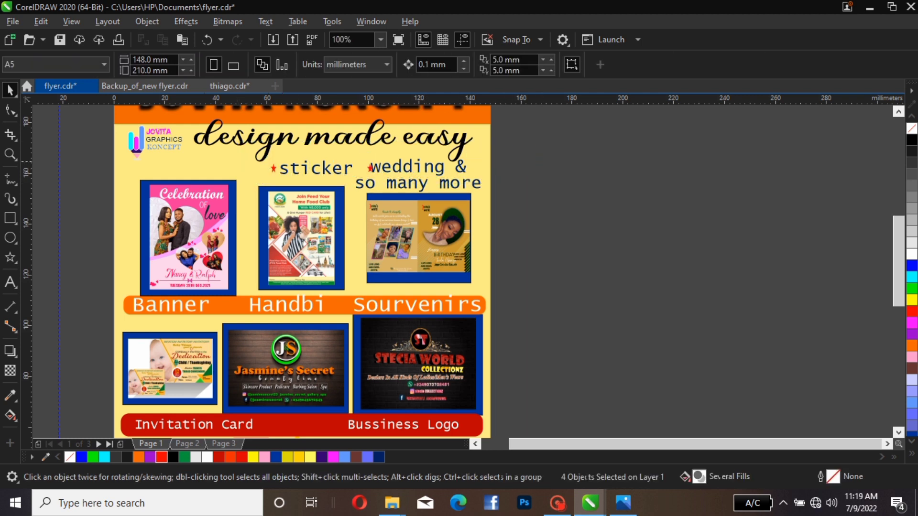
click(371, 167)
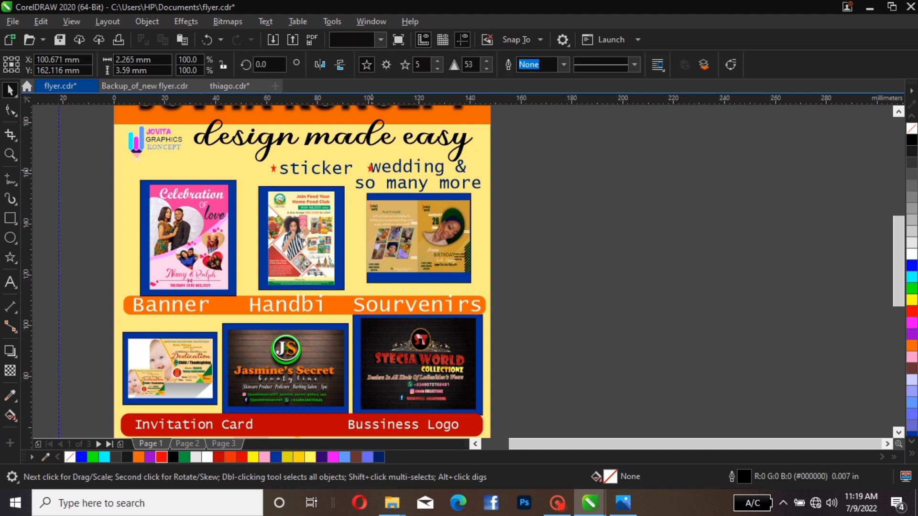
drag(370, 167, 366, 167)
key(Escape)
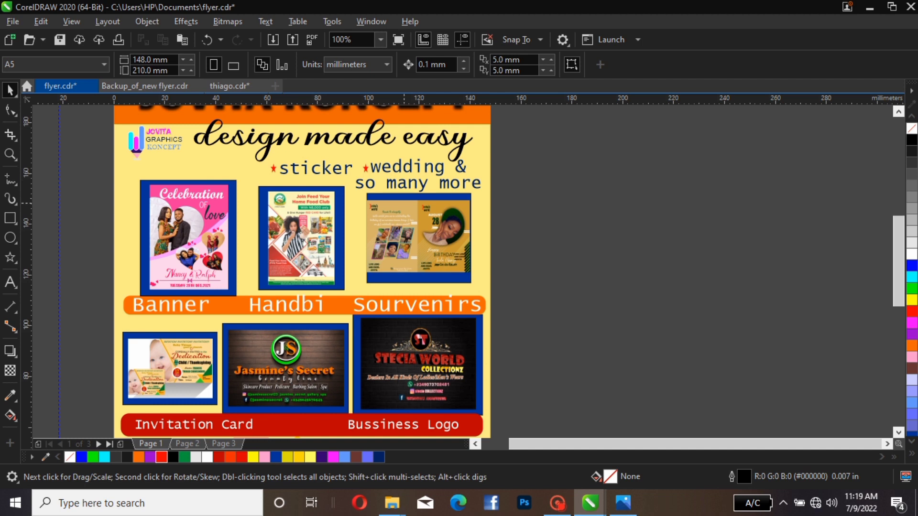
Scale "so many more" down to about 39 mm wide and centre it under "wedding &".
click(438, 186)
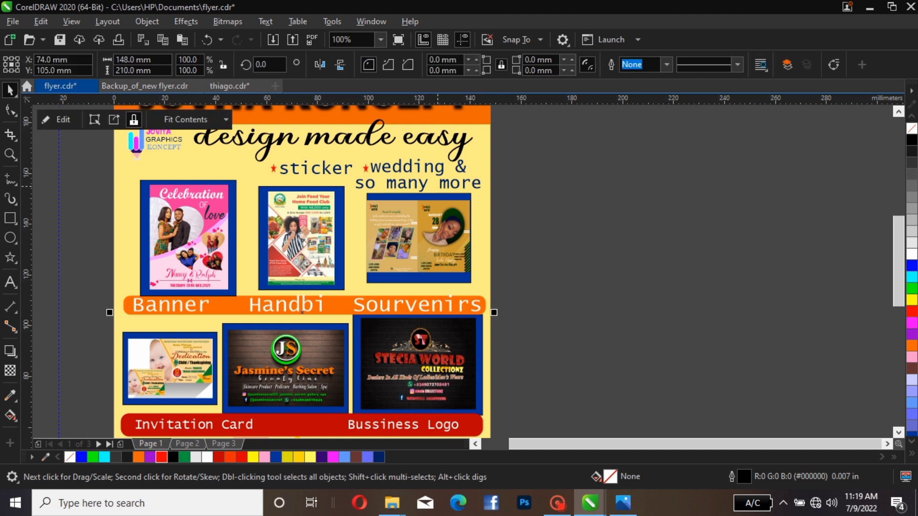
click(442, 186)
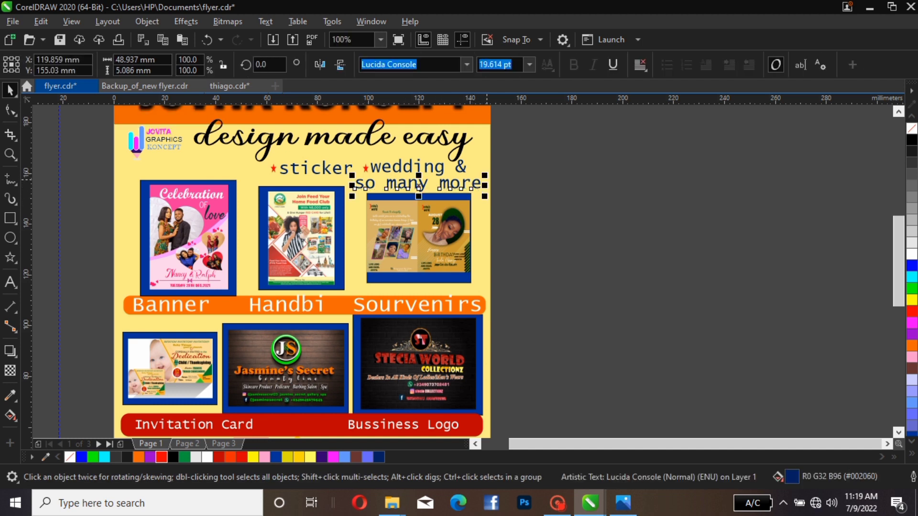
drag(486, 175, 462, 178)
mouse_move(394, 190)
mouse_down()
mouse_move(320, 188)
mouse_move(395, 180)
mouse_move(384, 183)
mouse_move(405, 188)
mouse_up()
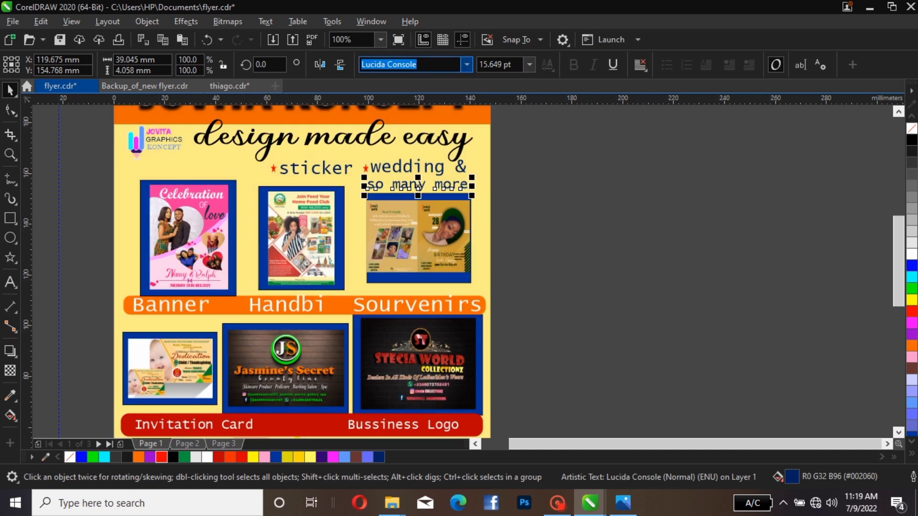
Change the font of "so many more" to Impact.
click(467, 64)
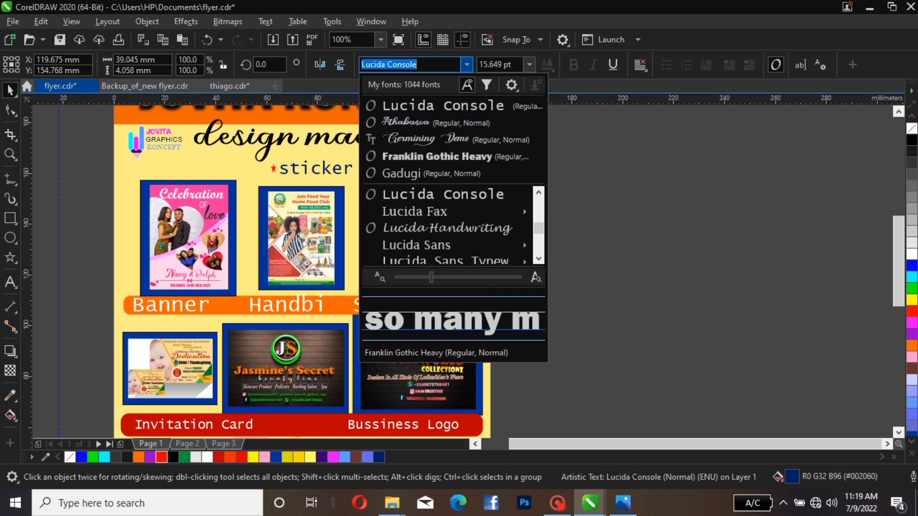
text(im)
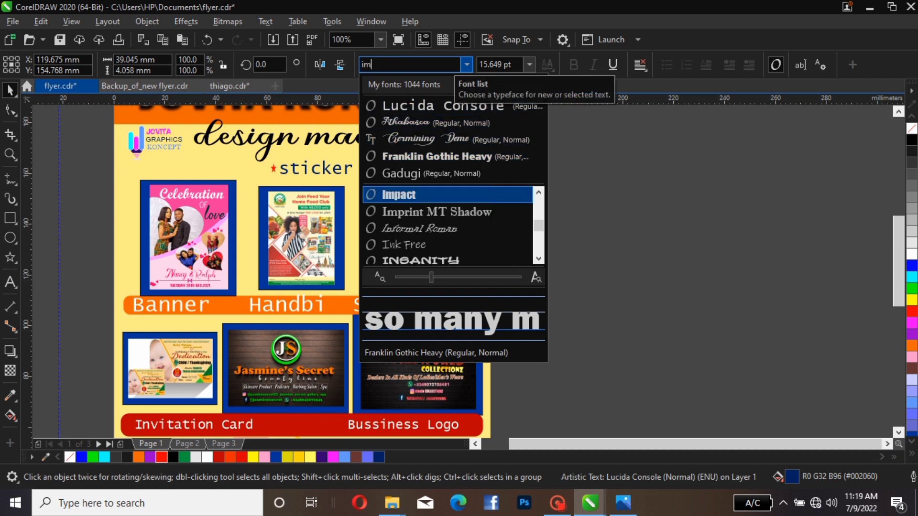
text(pact)
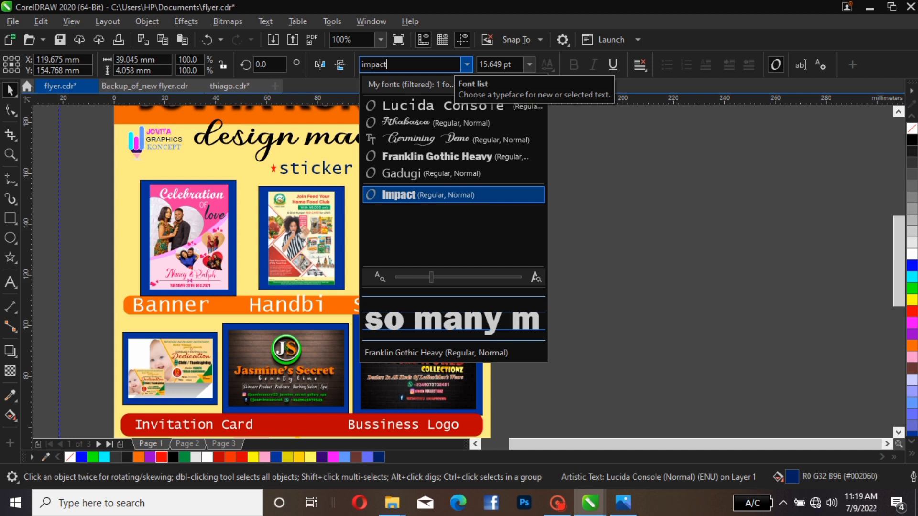
key(Return)
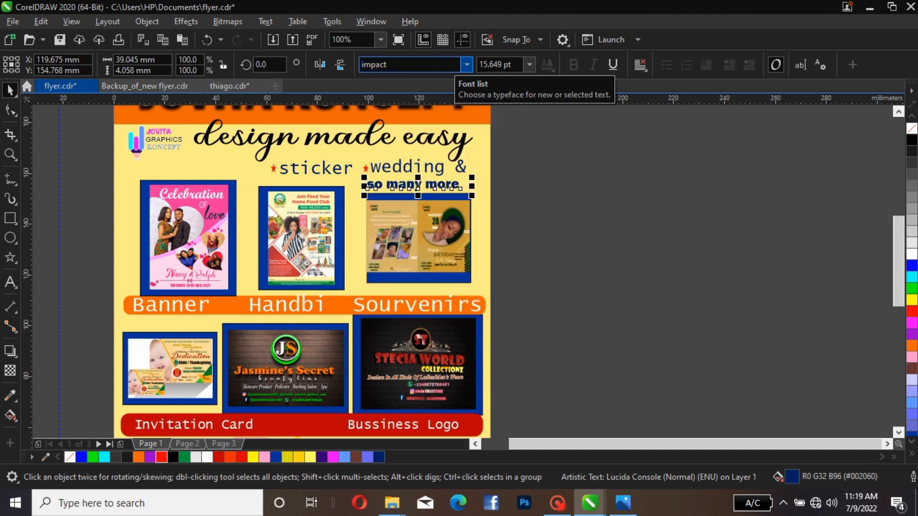
click(520, 156)
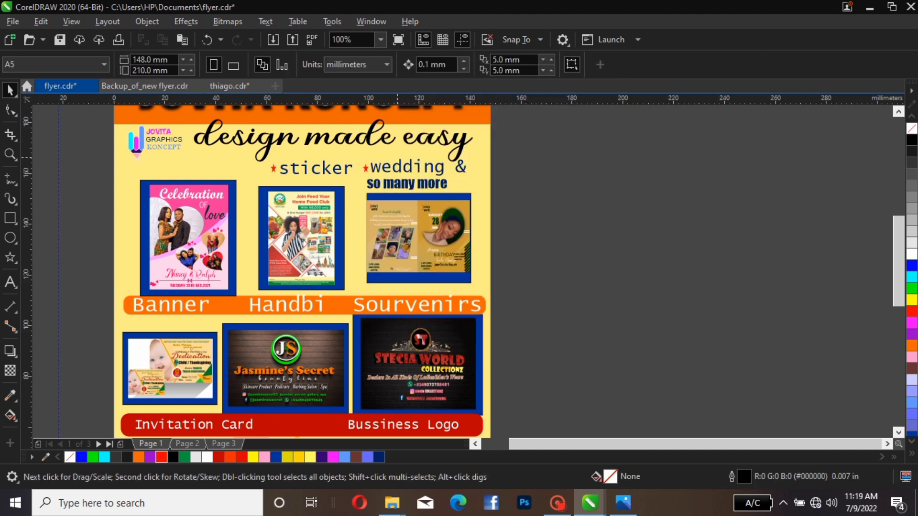
Set both "wedding &" and "sticker" in the Impact font.
click(411, 167)
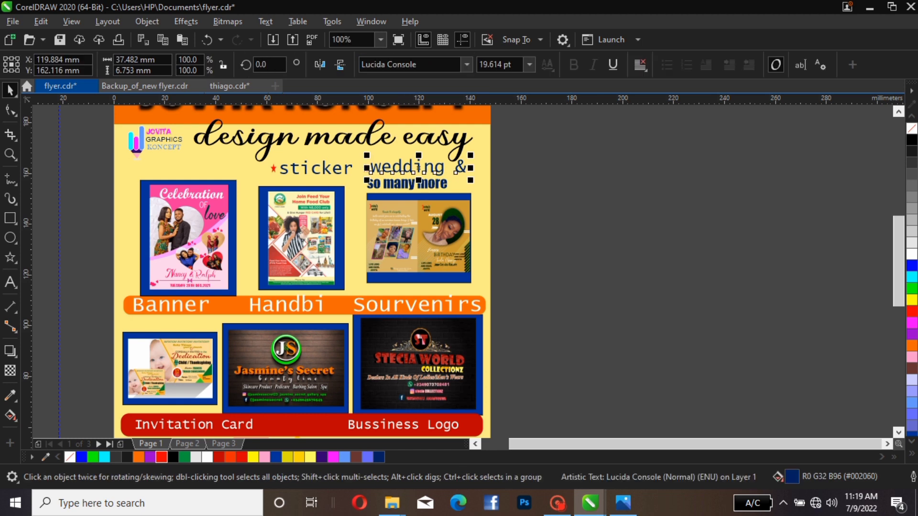
click(467, 64)
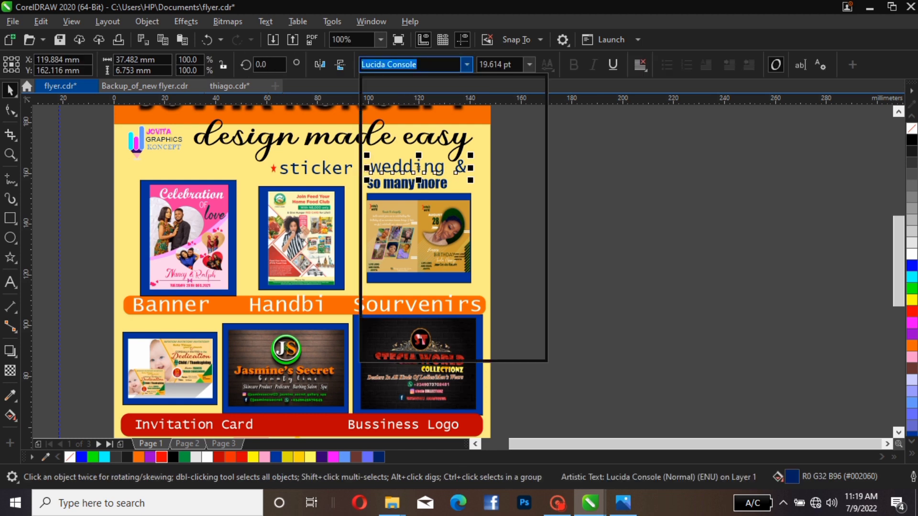
click(434, 105)
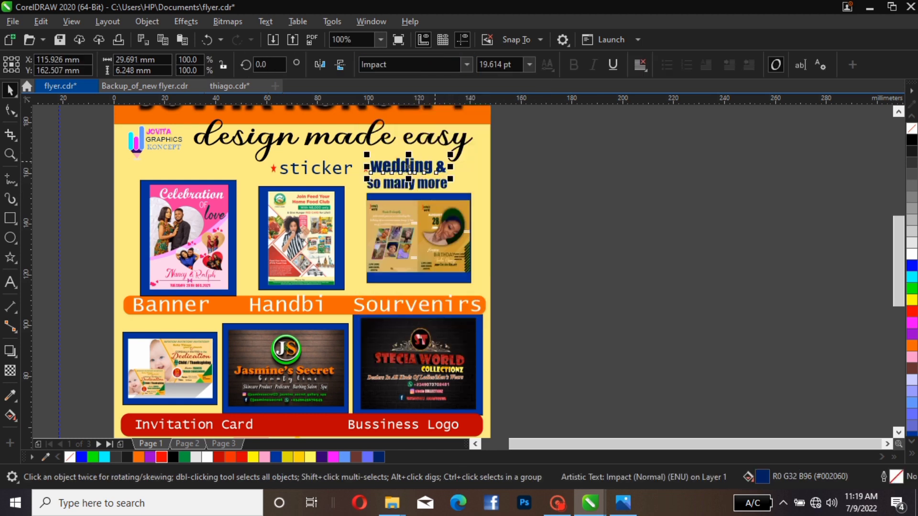
key(Escape)
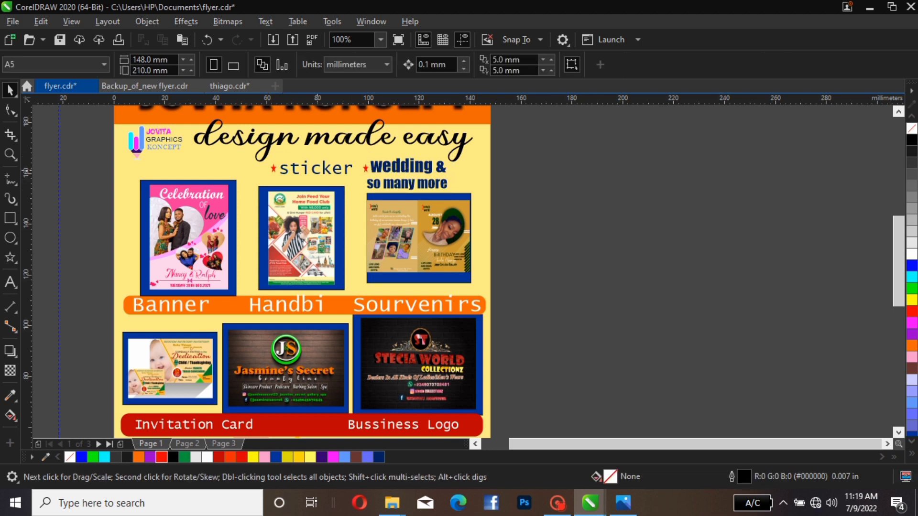
click(302, 311)
click(317, 168)
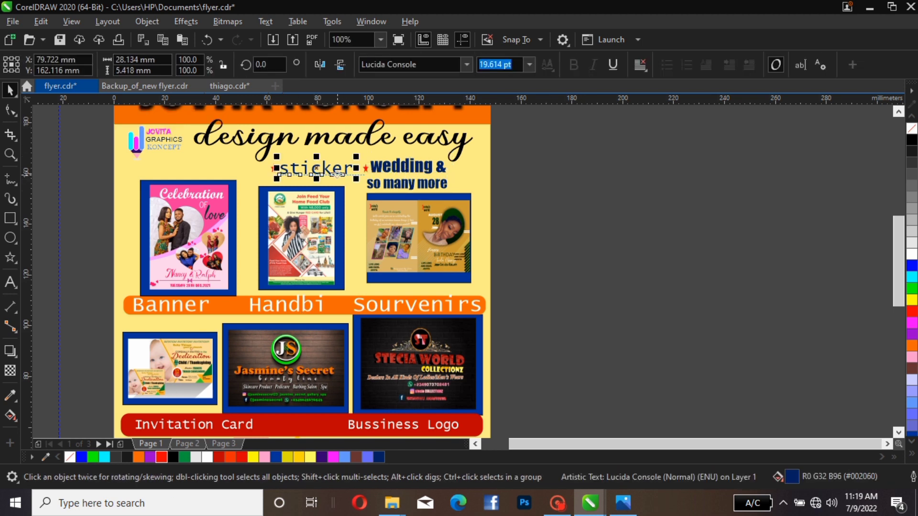
click(467, 64)
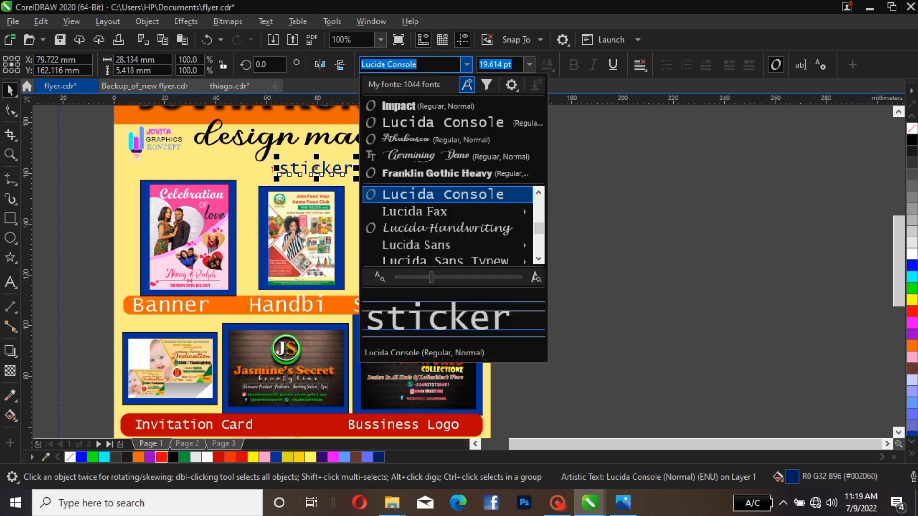
click(384, 103)
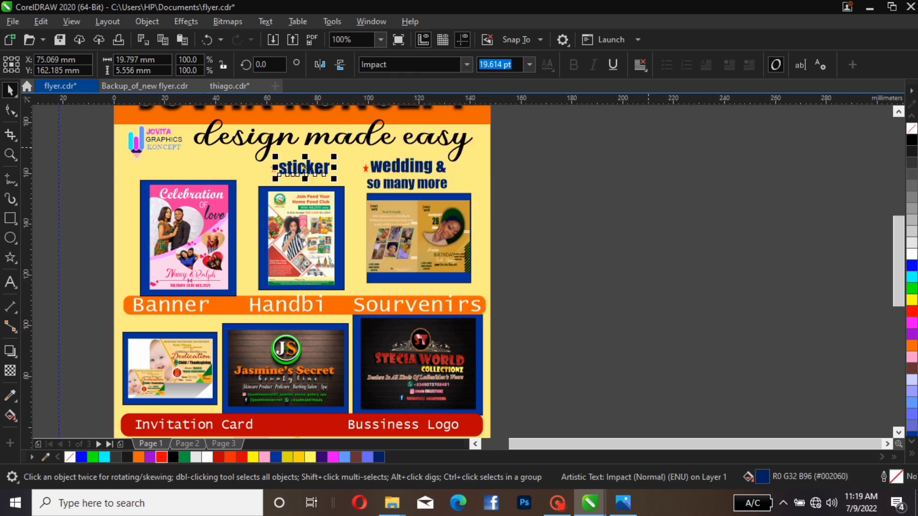
click(77, 353)
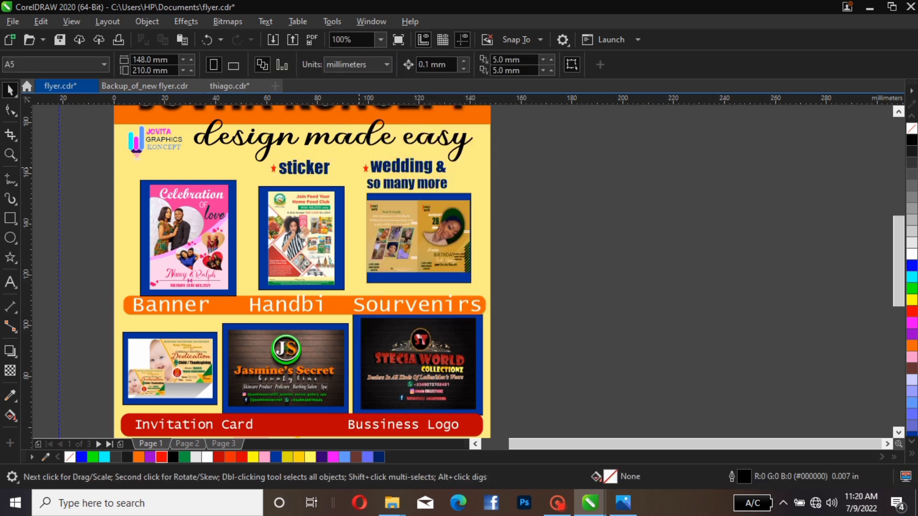
Place a copy of the "wedding &" star just before "so many more" and nudge that text slightly right and down to clear it.
drag(365, 169, 367, 193)
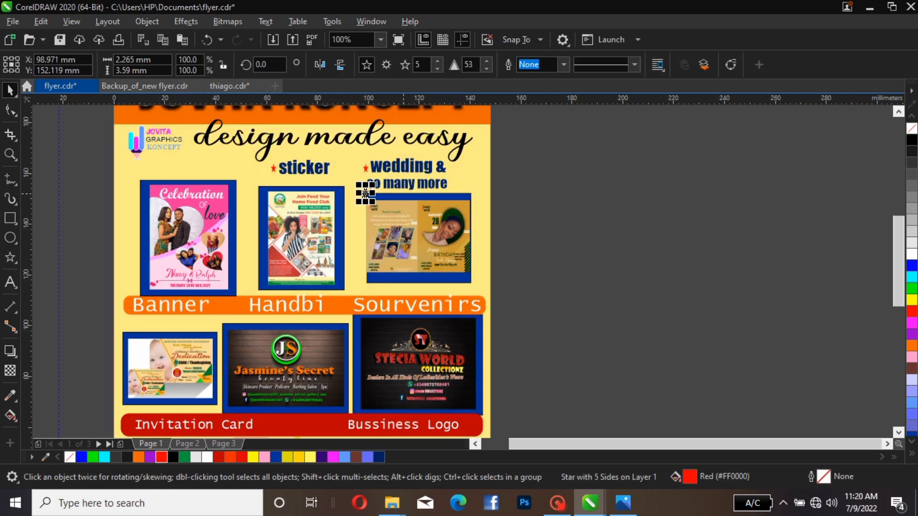
drag(365, 193, 365, 186)
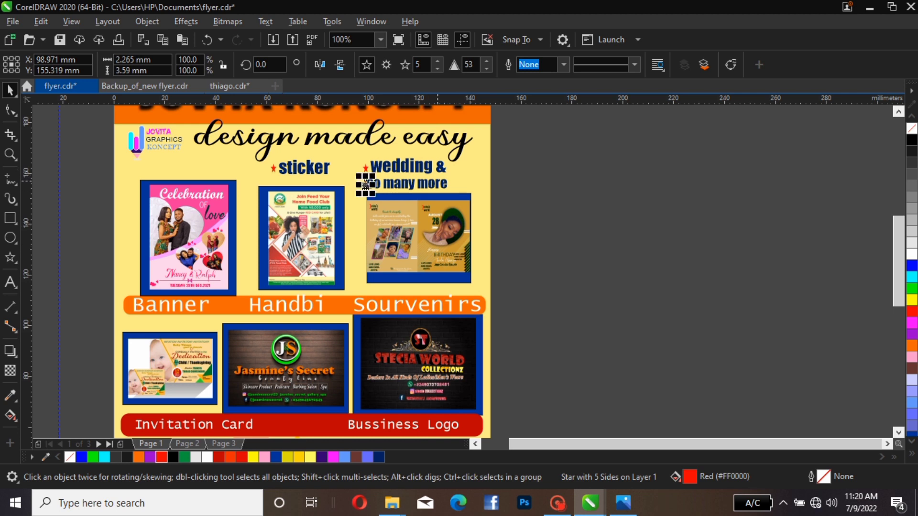
click(407, 184)
key(Right)
key(Right)
key(Right)
key(Right)
key(Right)
key(Right)
key(Right)
key(Right)
key(Right)
key(Right)
key(Right)
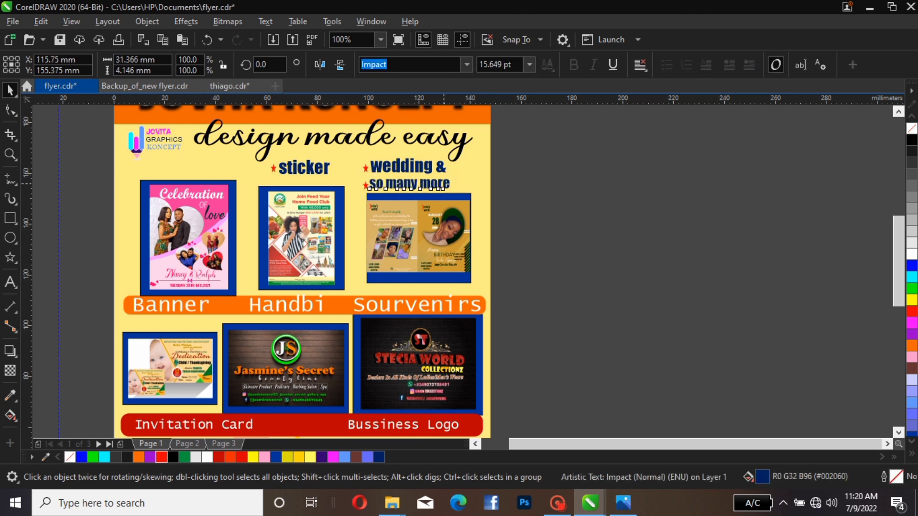
key(Down)
key(Down)
key(Down)
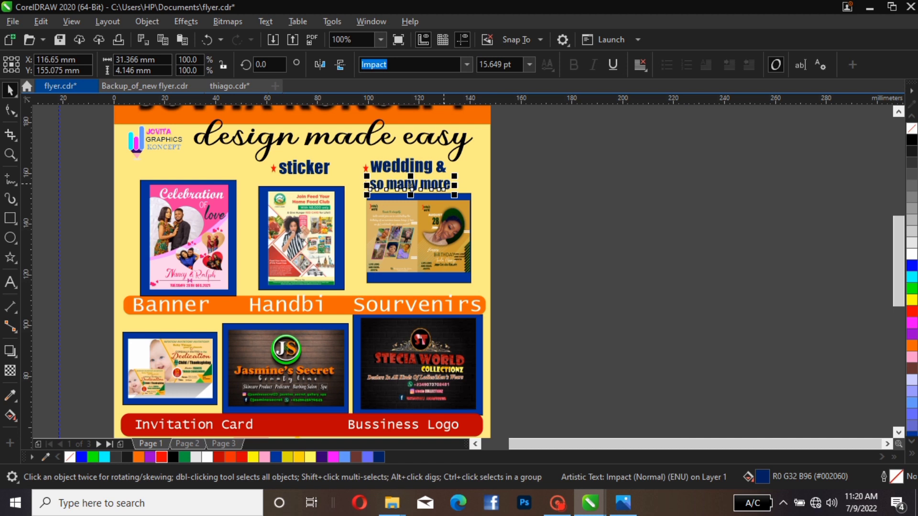
Nudge "wedding &" 0.1 mm right and 0.1 mm down.
click(419, 169)
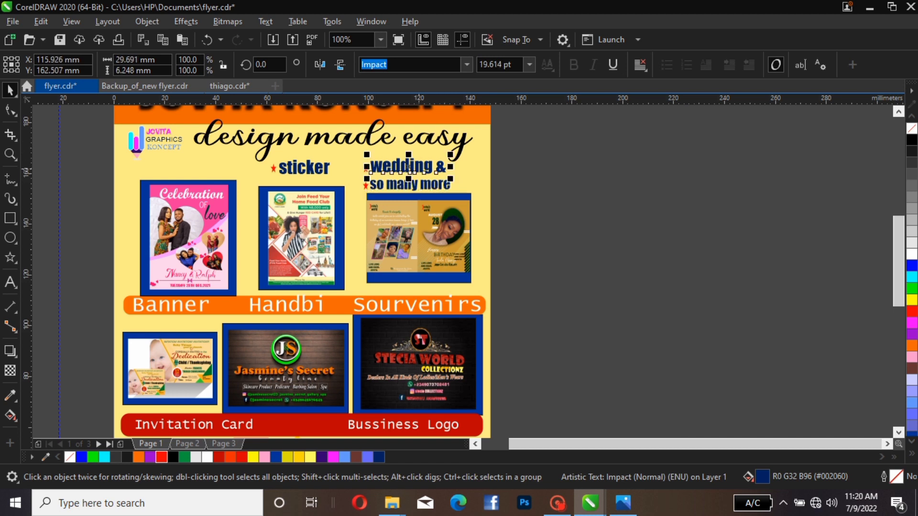
key(Up)
key(Right)
click(356, 171)
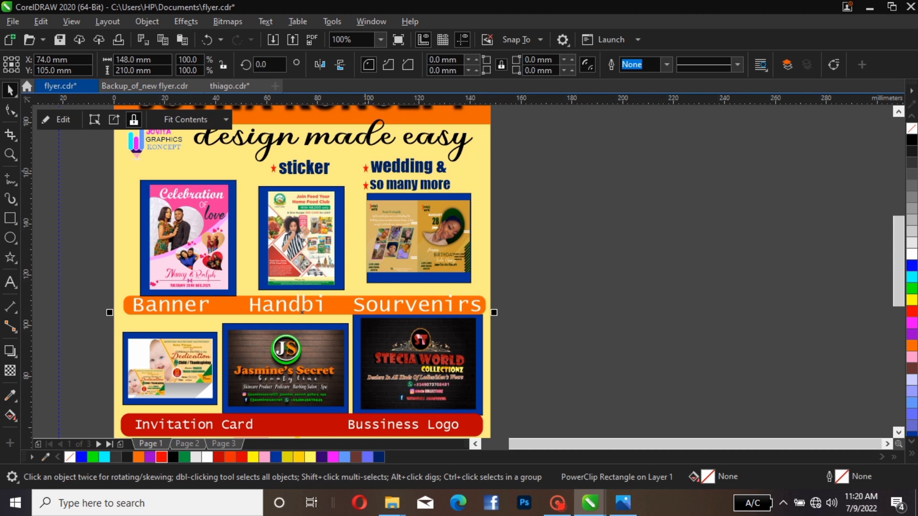
key(Escape)
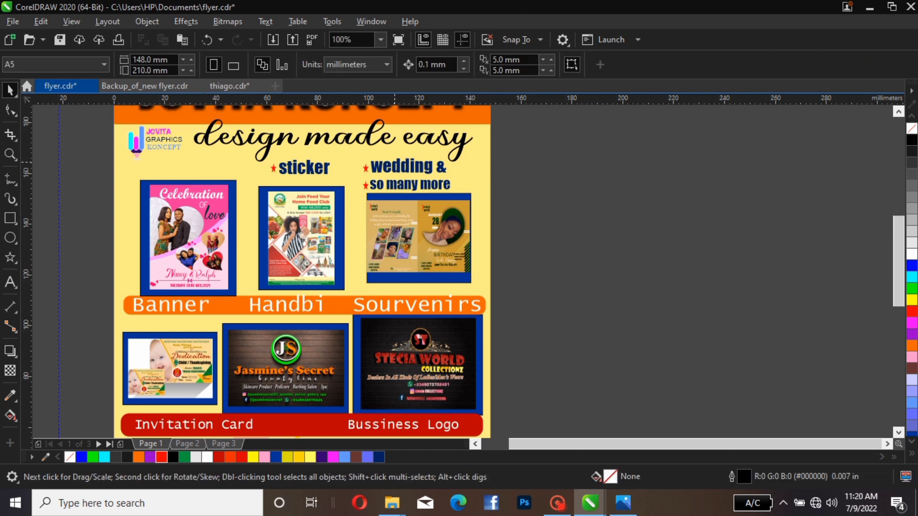
Widen the letter spacing of "wedding &" to about 37 mm overall, "so many more" slightly, and "sticker" to about 25 mm overall.
click(409, 173)
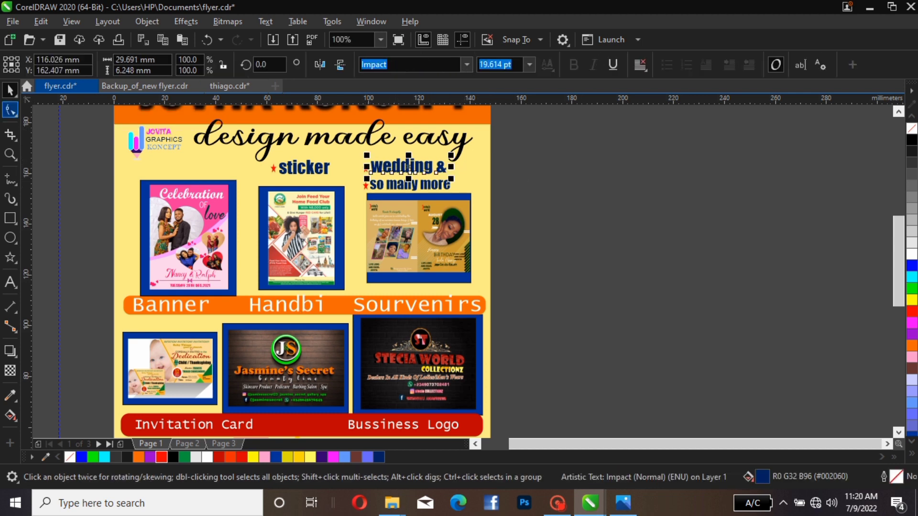
click(10, 110)
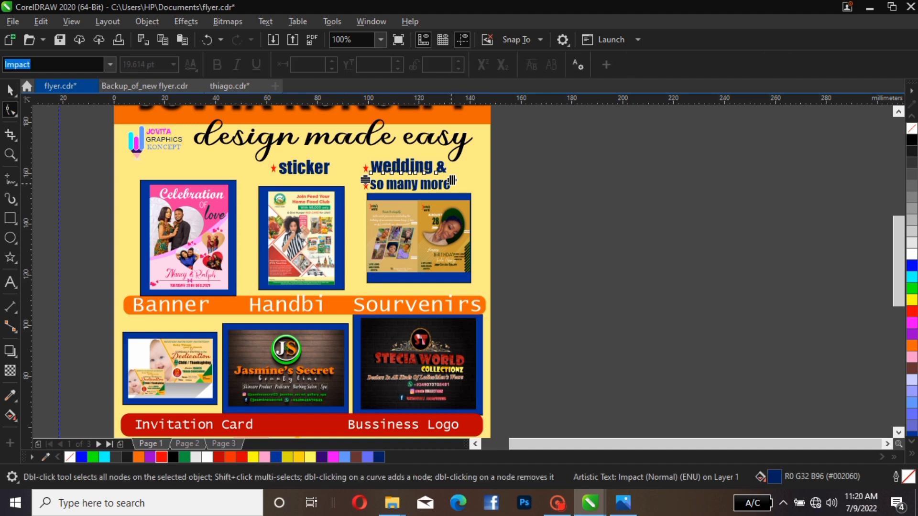
drag(451, 180, 466, 182)
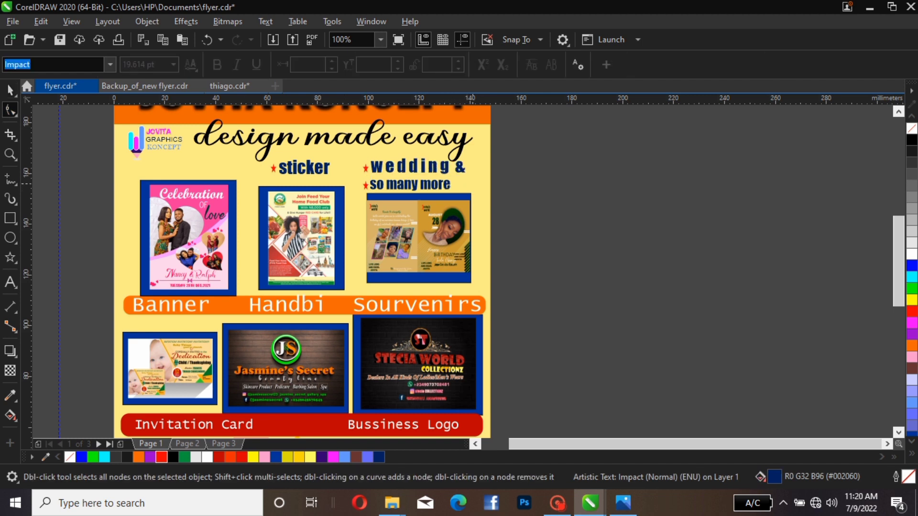
click(409, 184)
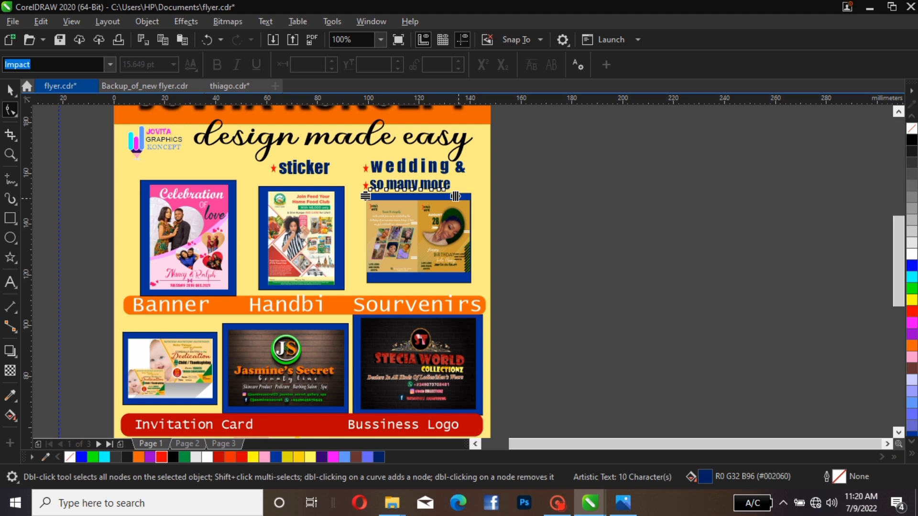
drag(455, 196, 463, 193)
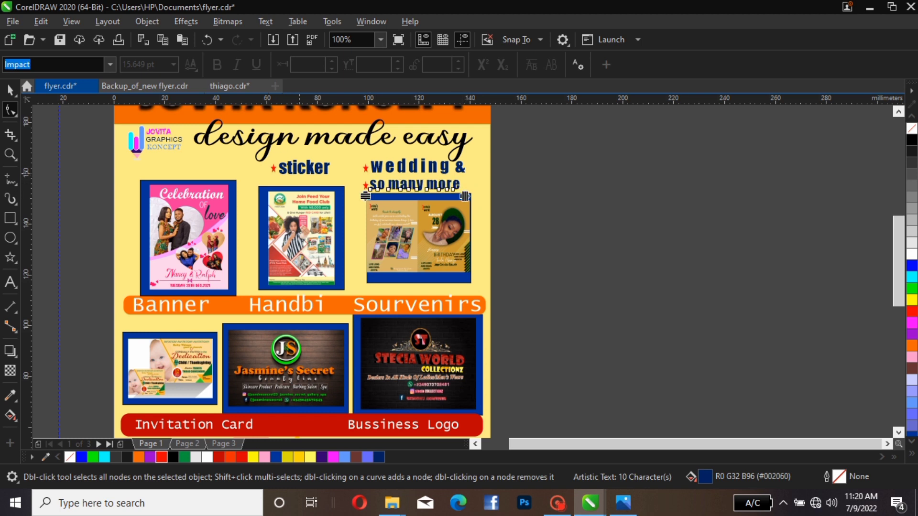
click(315, 168)
drag(335, 180, 347, 180)
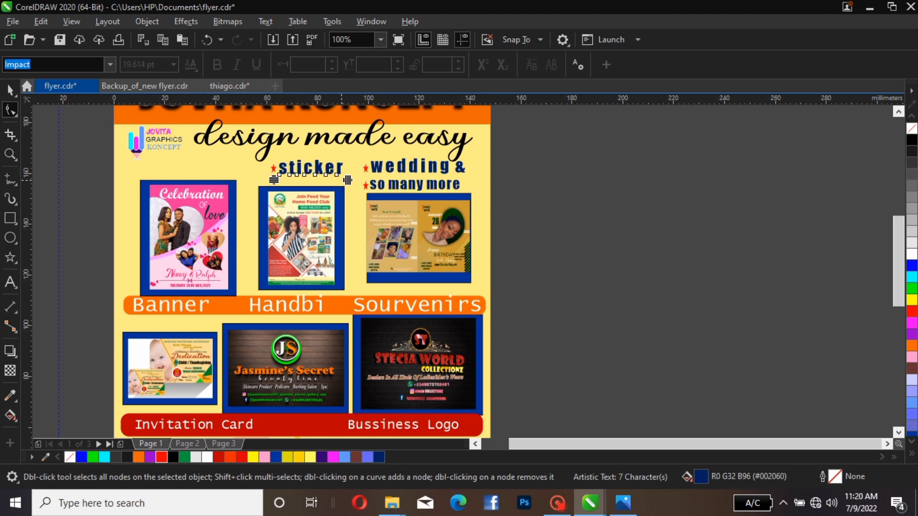
key(space)
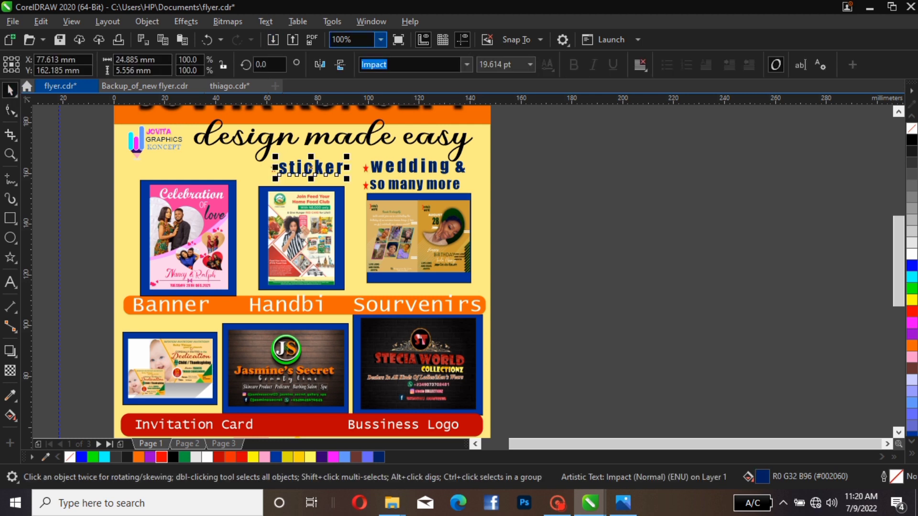
Undo the letter-spacing changes on "sticker", "so many more" and "wedding &".
click(381, 39)
click(354, 74)
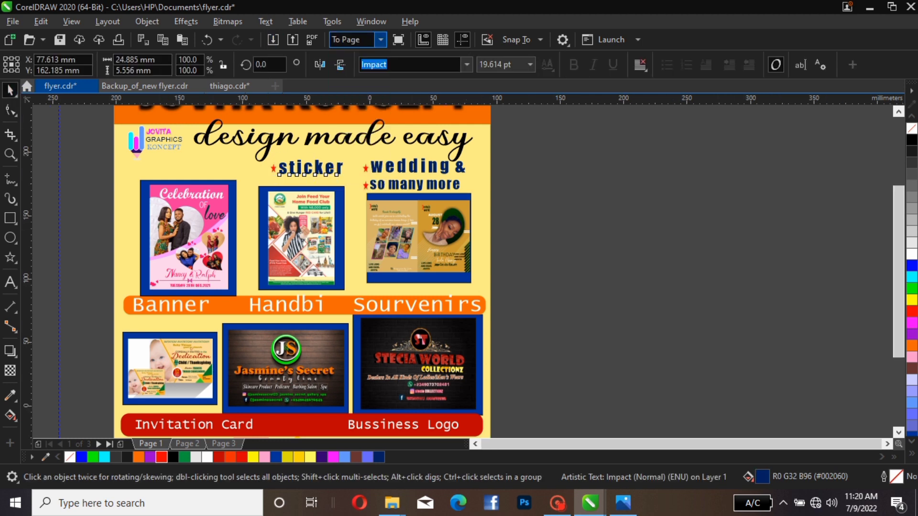
click(614, 191)
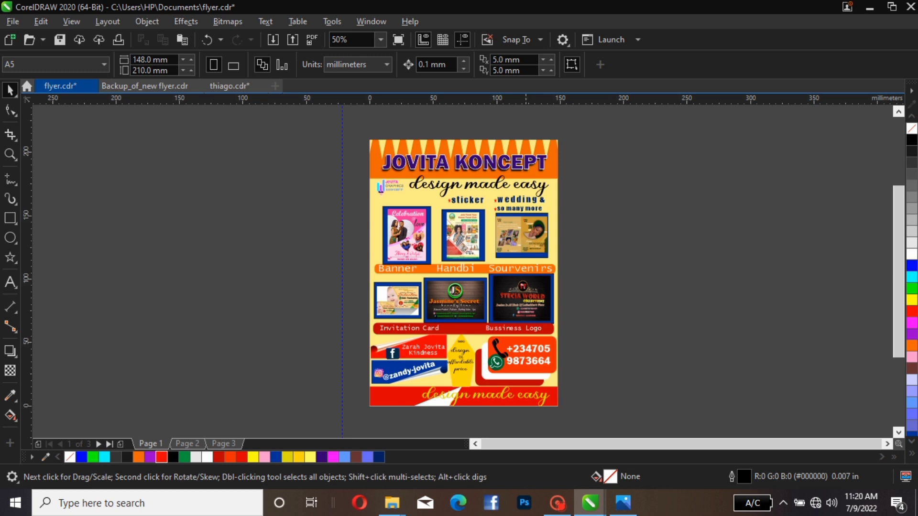
click(519, 201)
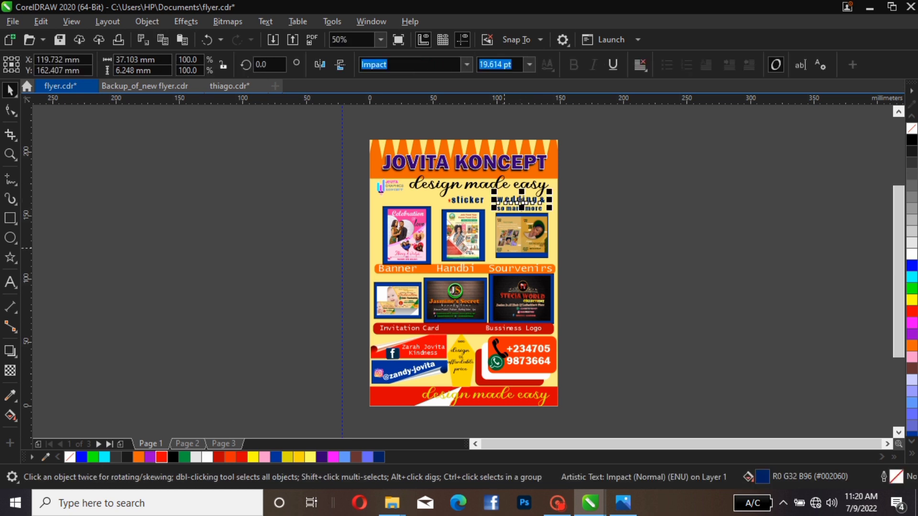
key(ctrl+z)
key(ctrl+z)
key(ctrl+z)
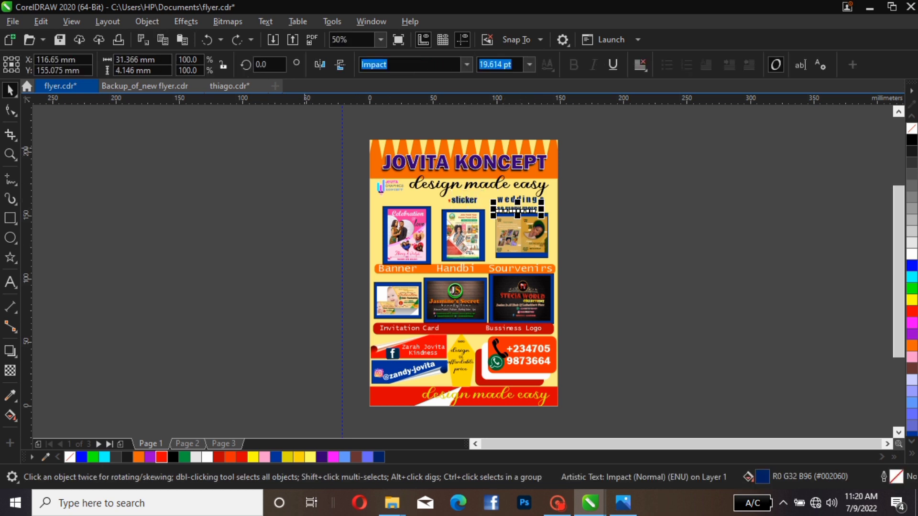
Nudge "so many more" slightly left under "wedding &".
key(Escape)
click(517, 209)
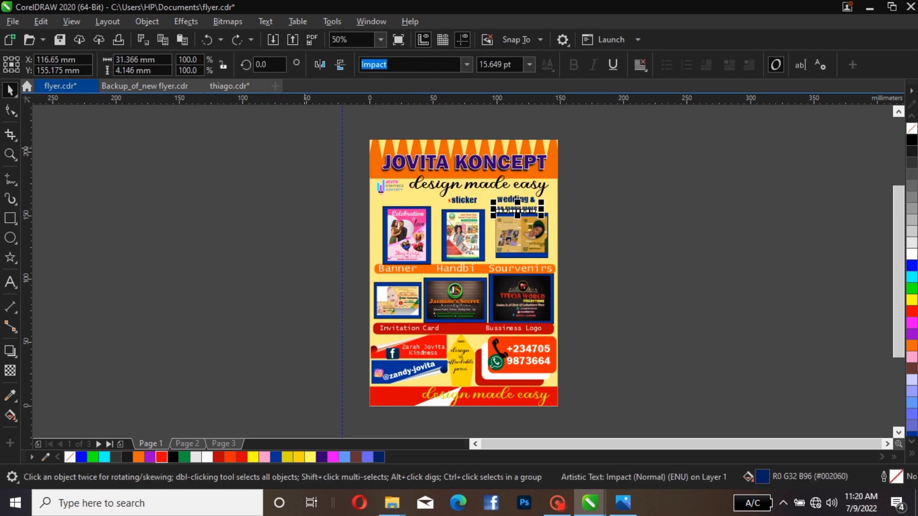
key(Left)
key(Left)
key(Left)
key(Left)
key(Left)
key(Left)
key(Left)
key(Left)
key(Left)
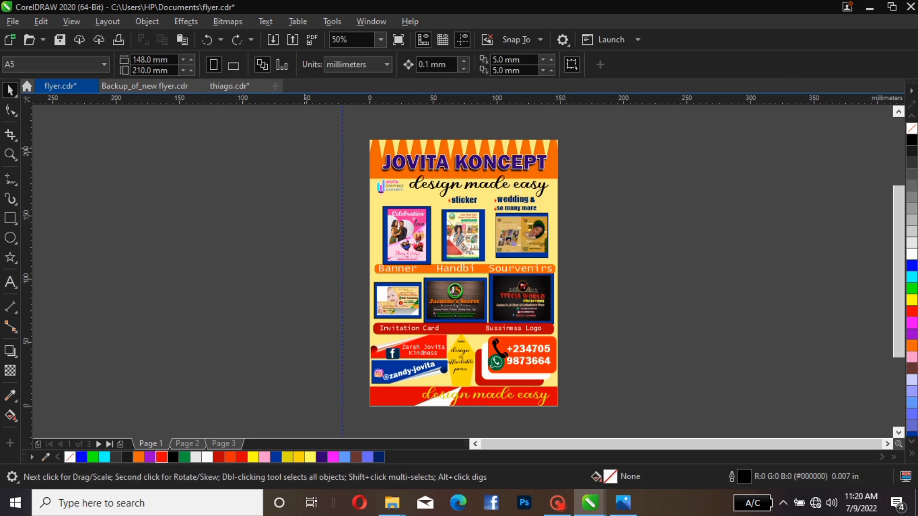
Nudge the red star in front of "so many more" slightly down.
click(495, 209)
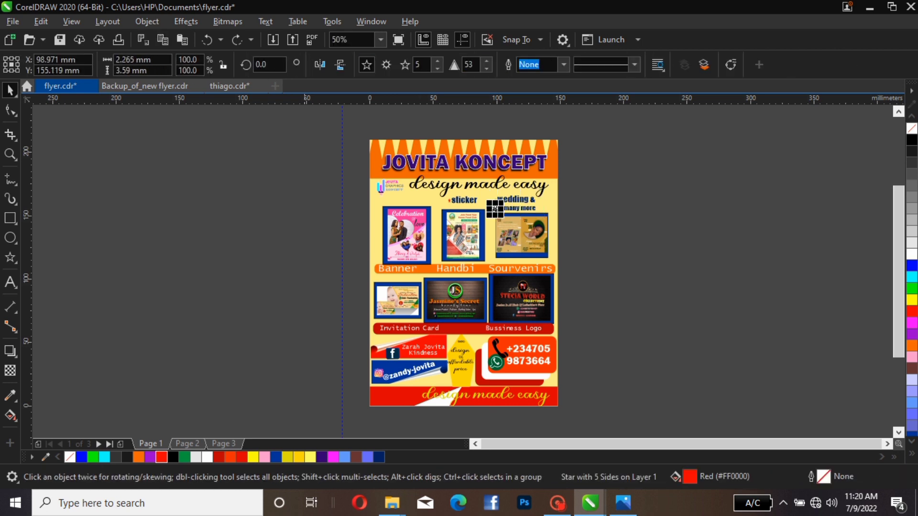
key(Down)
key(Down)
key(Down)
key(Down)
key(Down)
key(Down)
key(Down)
key(Down)
key(Down)
key(Down)
key(Down)
key(Down)
key(Down)
key(Down)
key(Down)
key(Down)
key(Down)
key(Down)
key(Down)
click(590, 200)
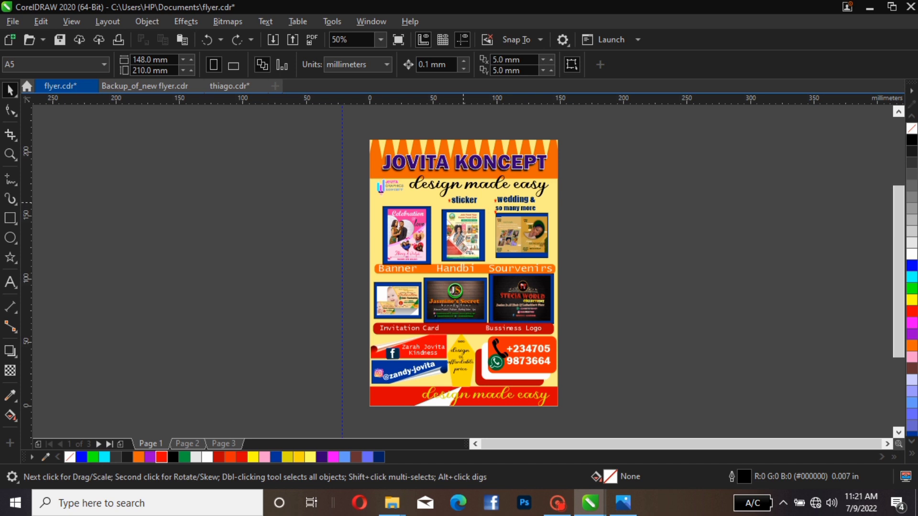
Change the font of "sticker", "wedding &" and "so many more" to Lucida Console.
click(465, 202)
click(466, 64)
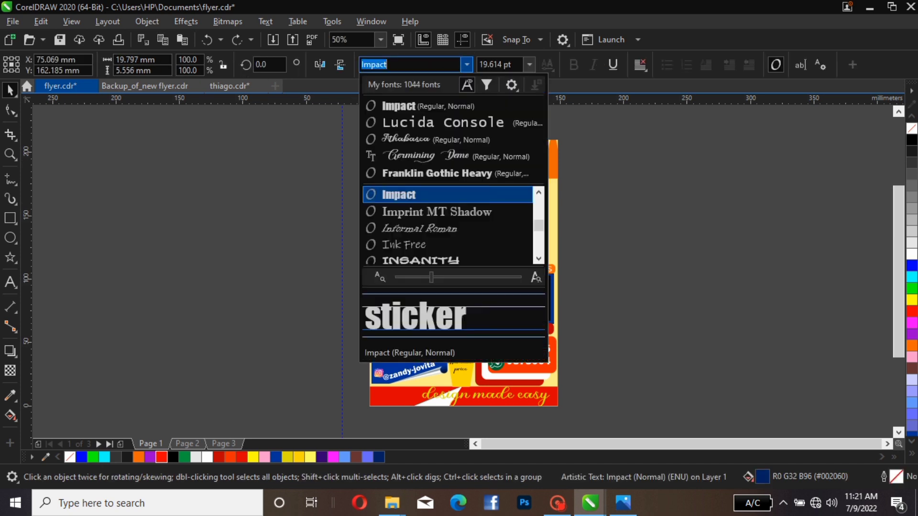
click(438, 122)
key(Escape)
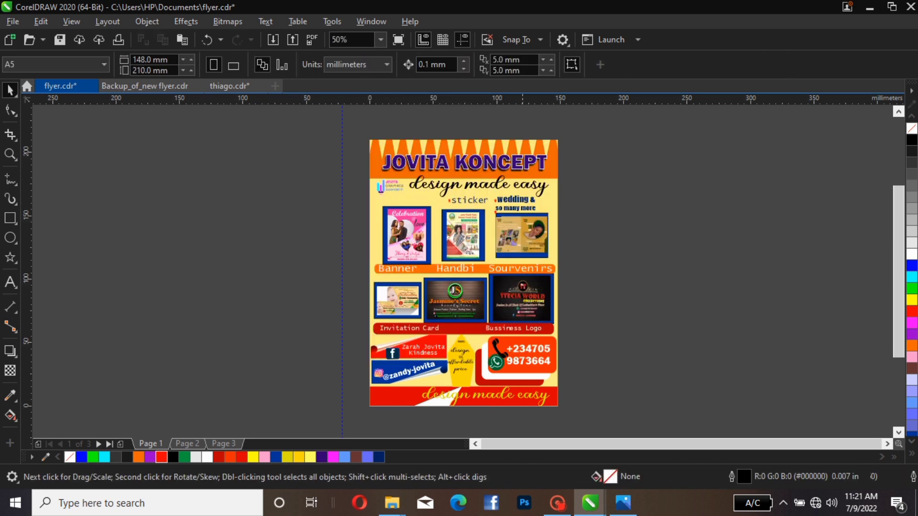
click(522, 197)
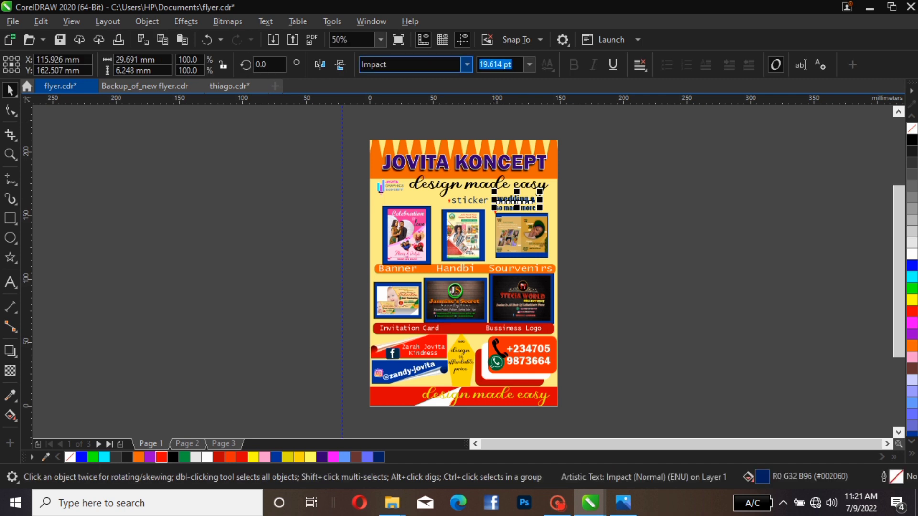
click(467, 64)
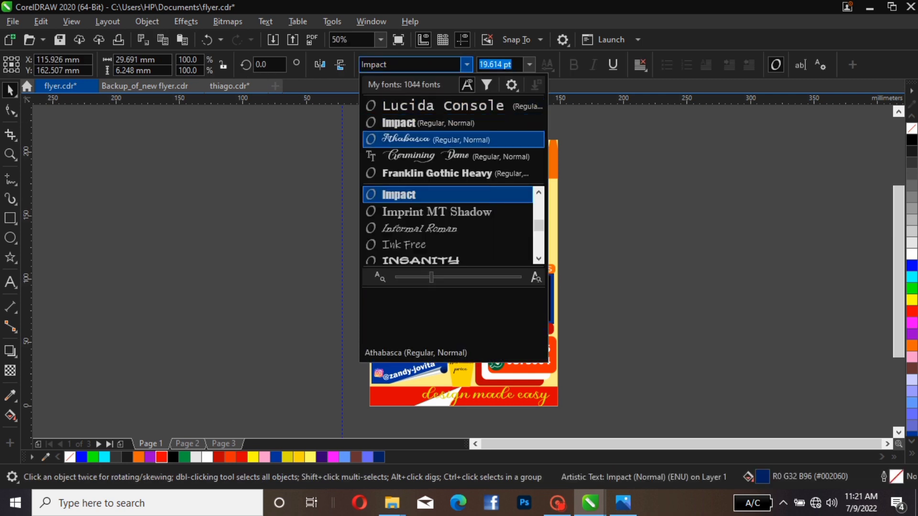
key(Return)
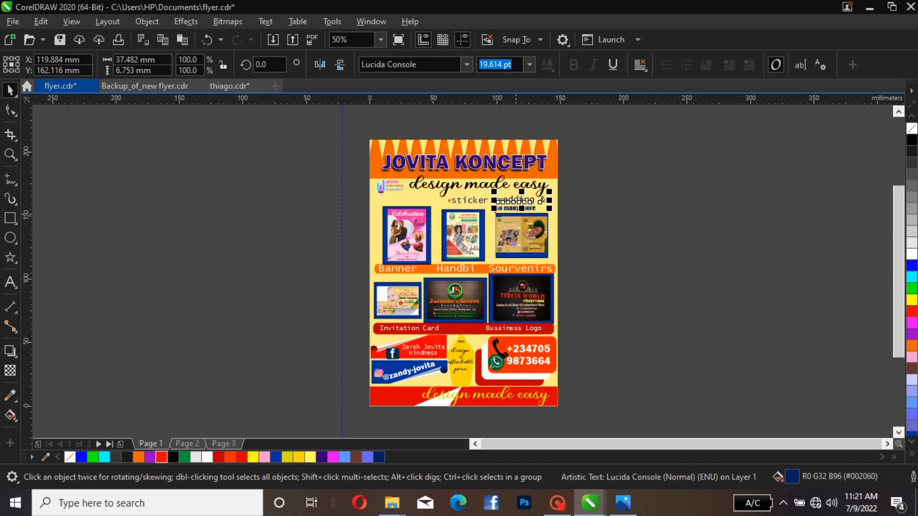
click(516, 209)
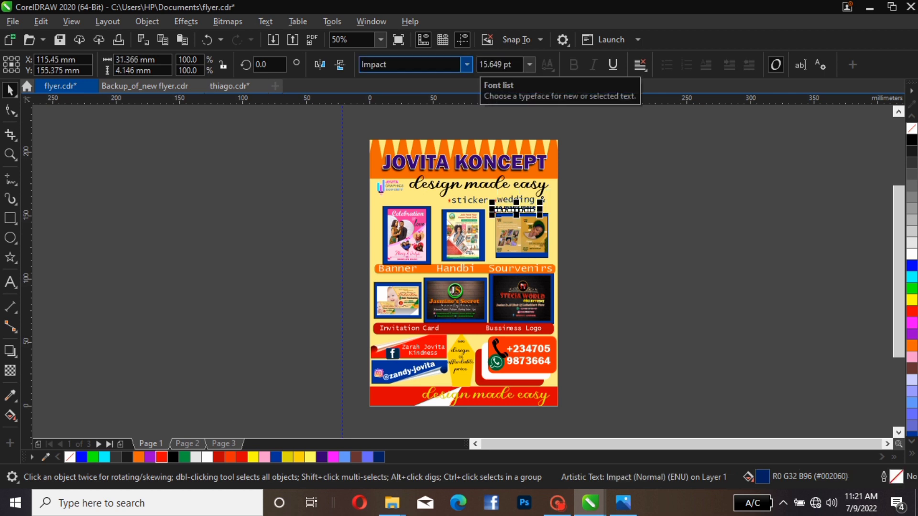
click(467, 64)
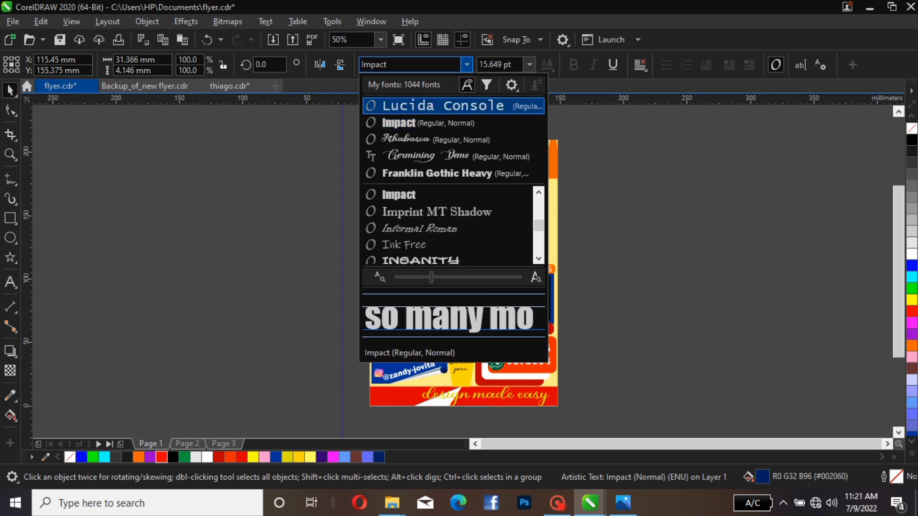
click(430, 105)
key(Escape)
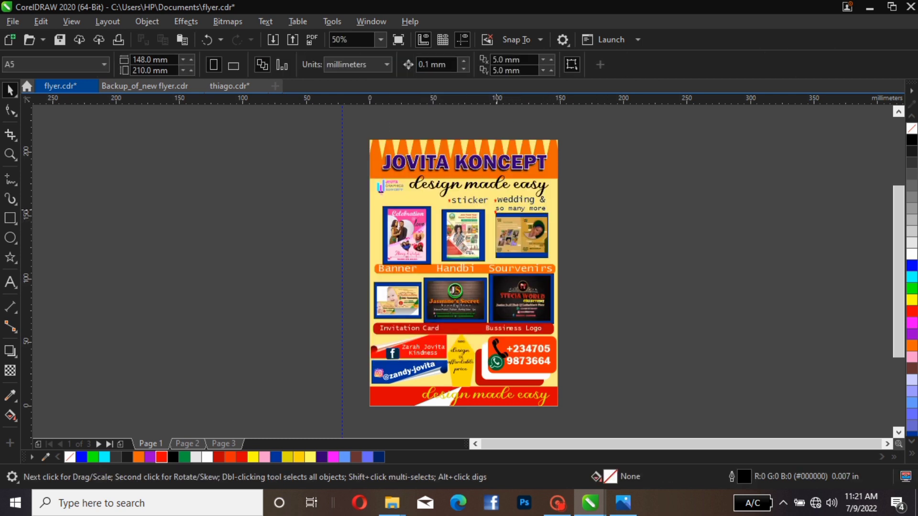
Nudge the two red stars in front of "wedding &" and "so many more" slightly up.
drag(461, 114, 503, 230)
key(Up)
key(Up)
key(Up)
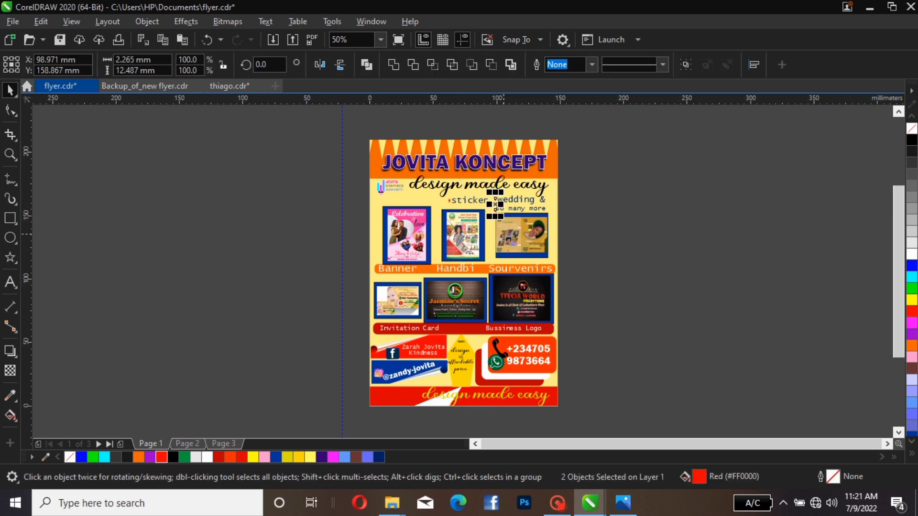
key(Escape)
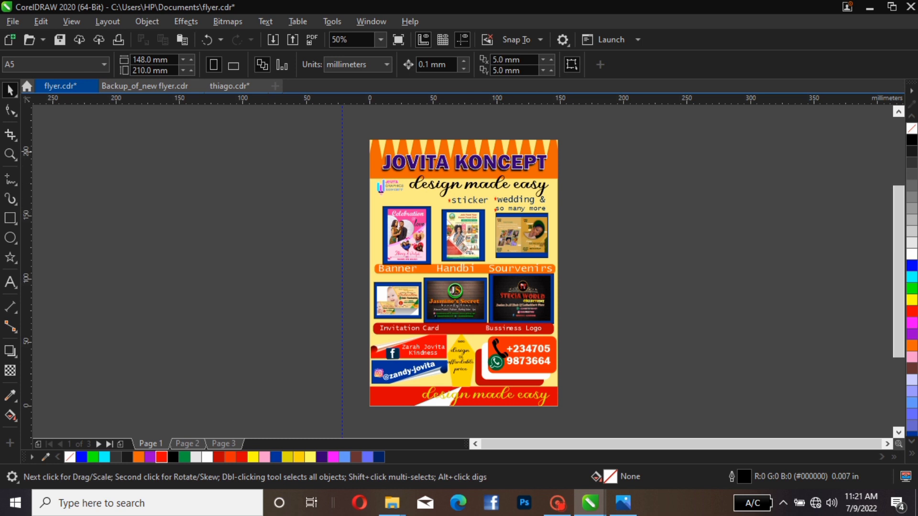
Move the two red stars beside "wedding &" and "so many more" about 1.5 mm left, clear of the text.
drag(468, 120, 507, 254)
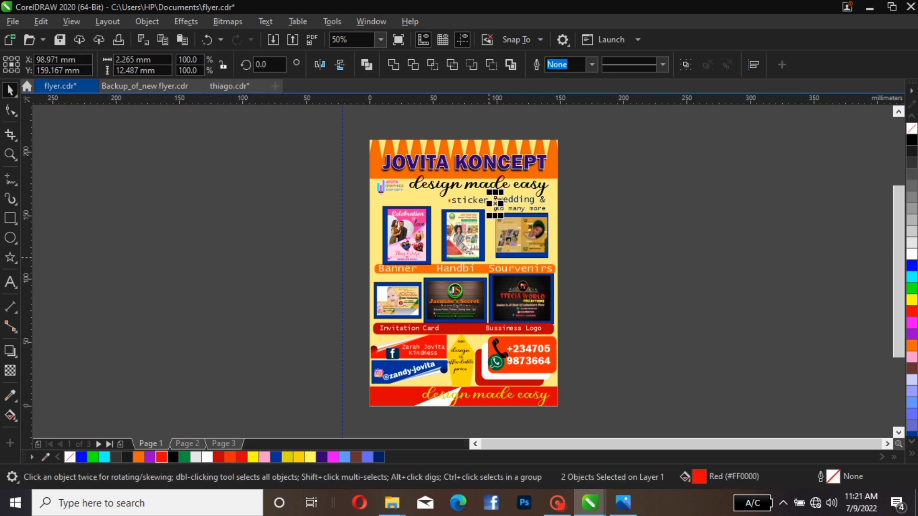
key(Left)
key(Left)
key(Left)
key(Left)
key(Left)
key(Left)
key(Left)
key(Left)
key(Left)
key(Left)
key(Left)
key(Left)
key(Left)
key(Left)
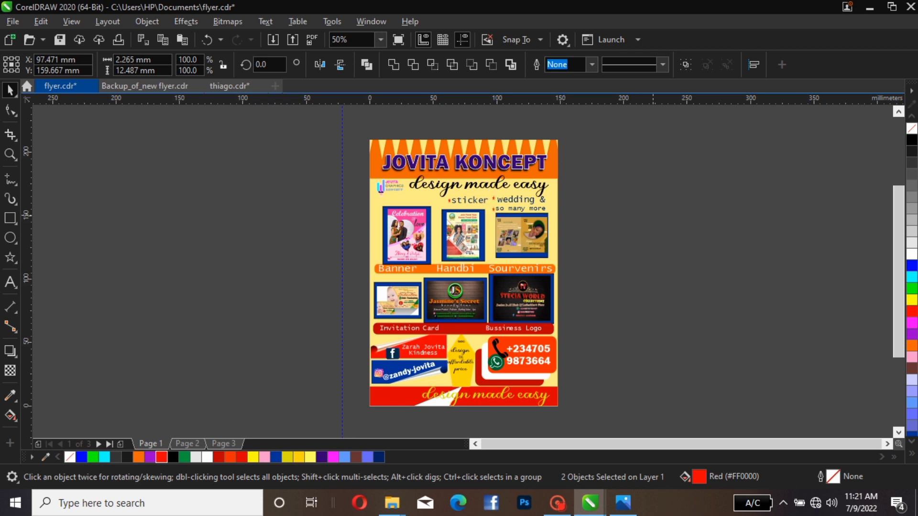
key(Escape)
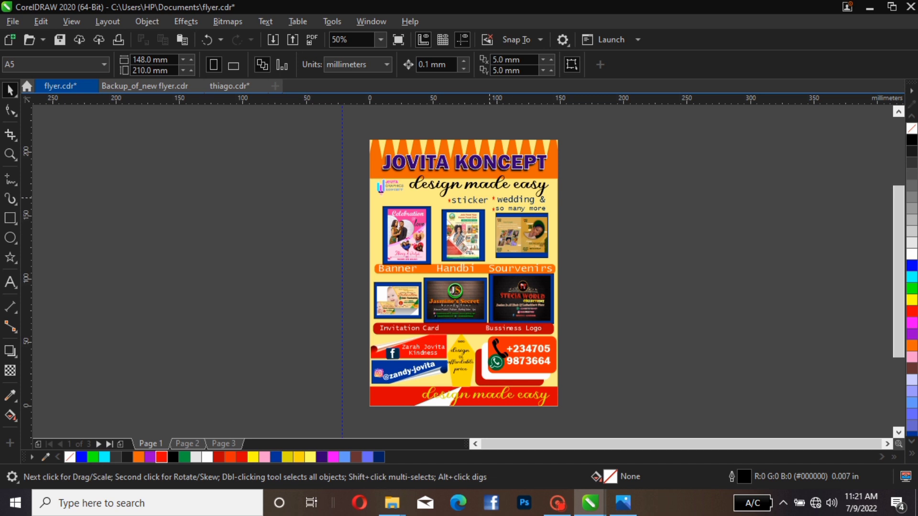
click(493, 198)
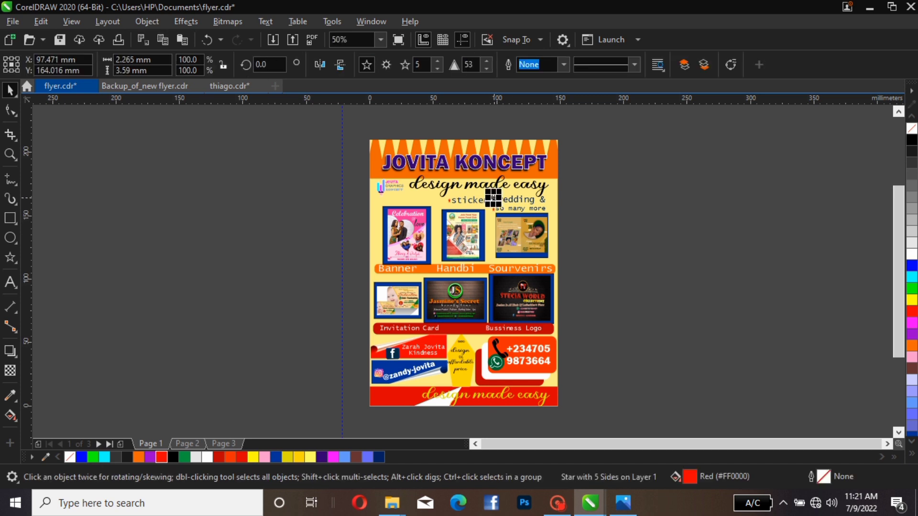
key(Escape)
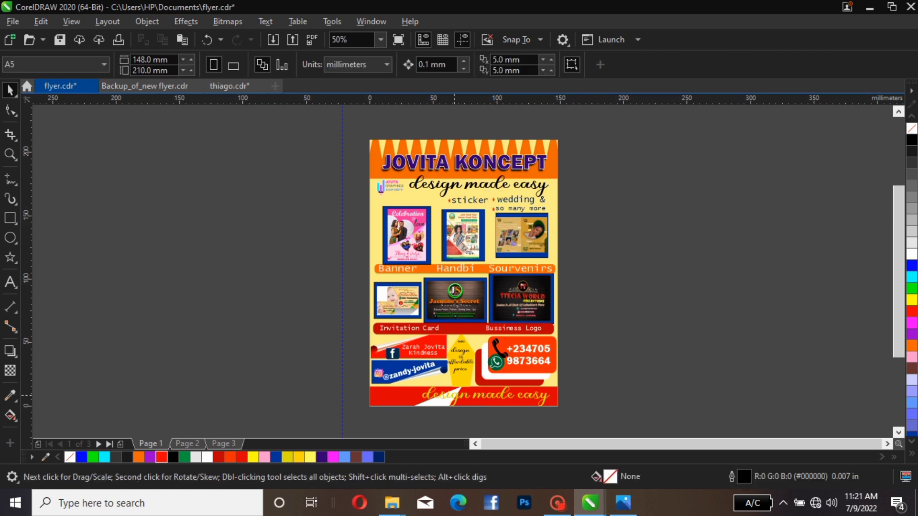
Move the white triangle inside the background PowerClip to the page's lower-left corner, centred at about X -6.5 mm, Y -6.1 mm.
click(455, 395)
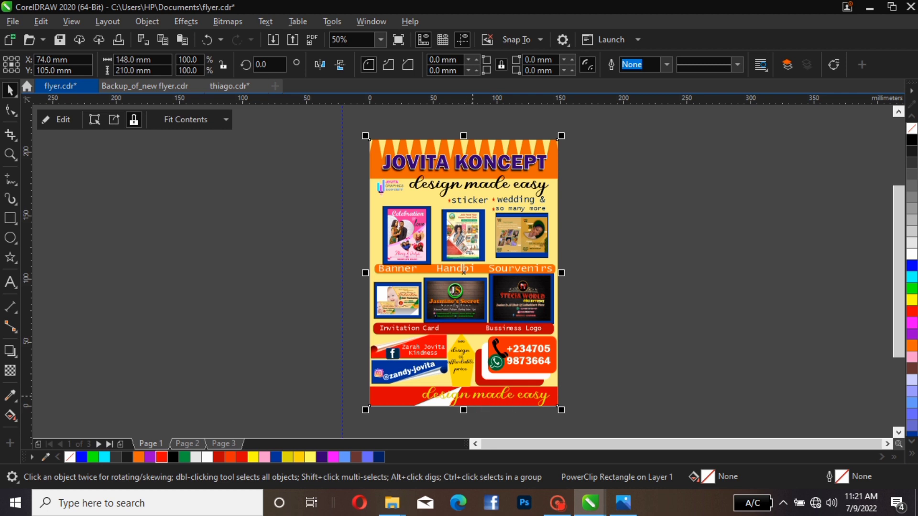
click(436, 394)
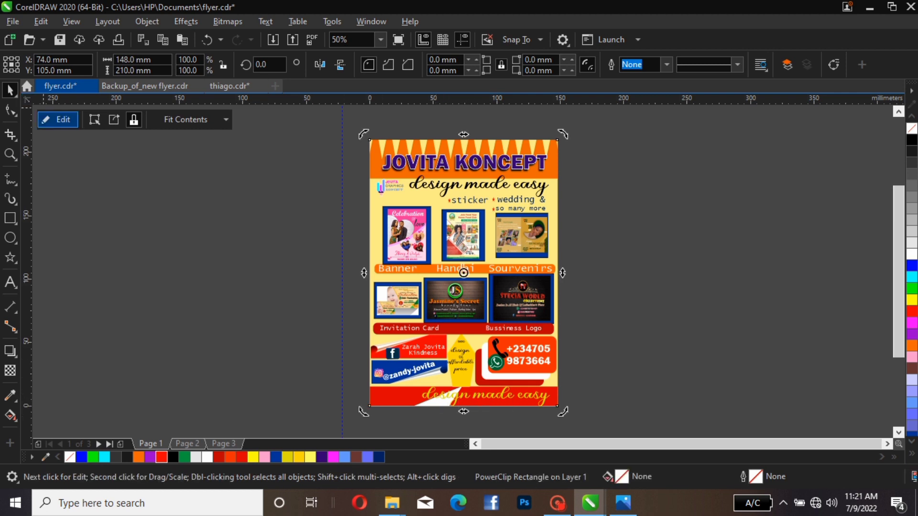
click(58, 120)
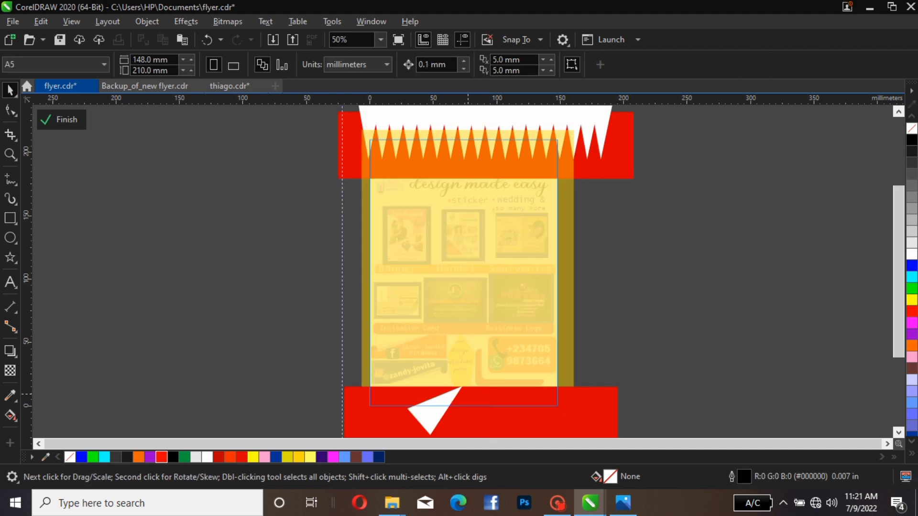
double_click(437, 406)
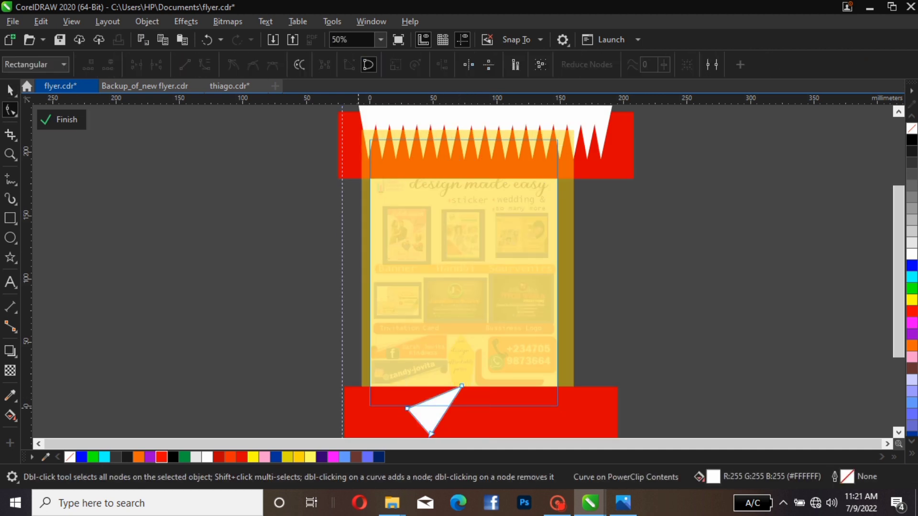
click(9, 89)
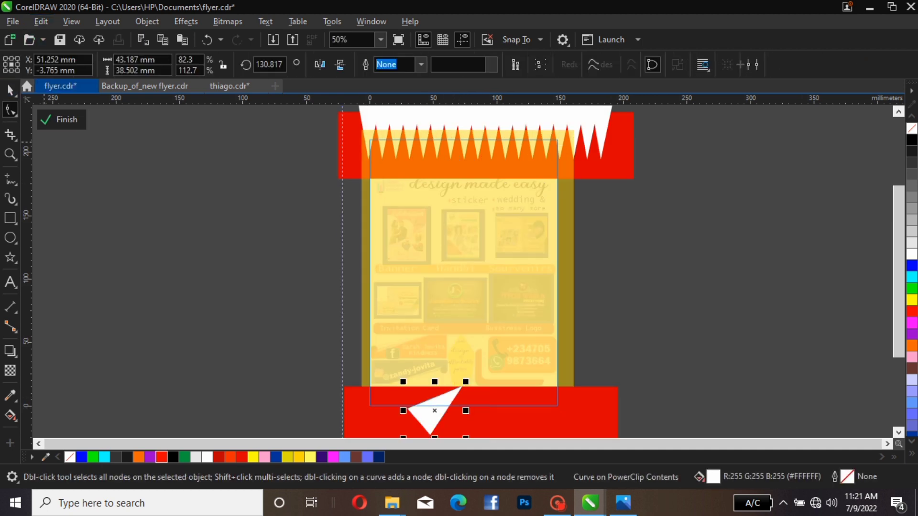
drag(419, 409, 376, 413)
double_click(376, 413)
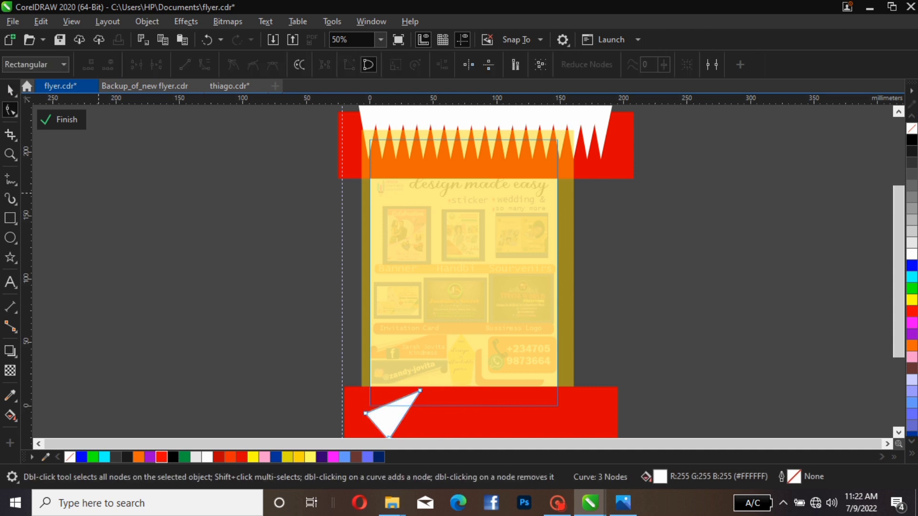
click(9, 90)
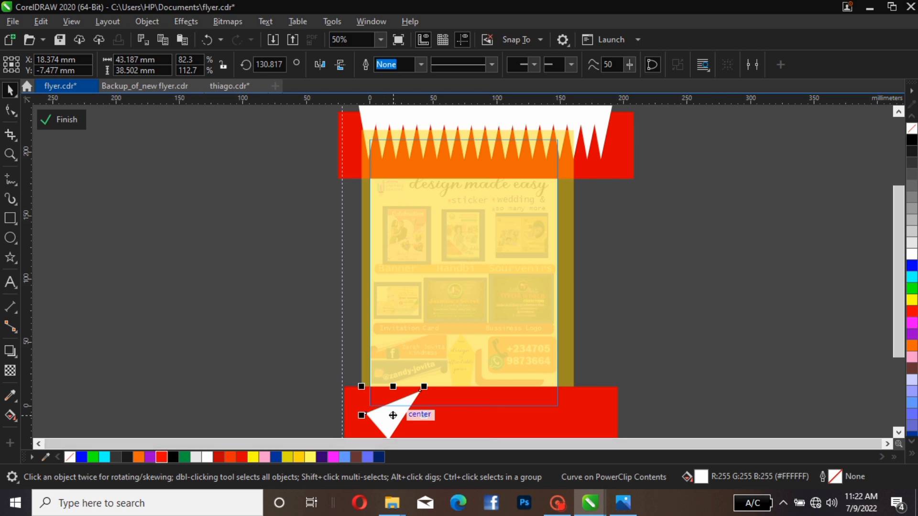
drag(394, 415, 361, 413)
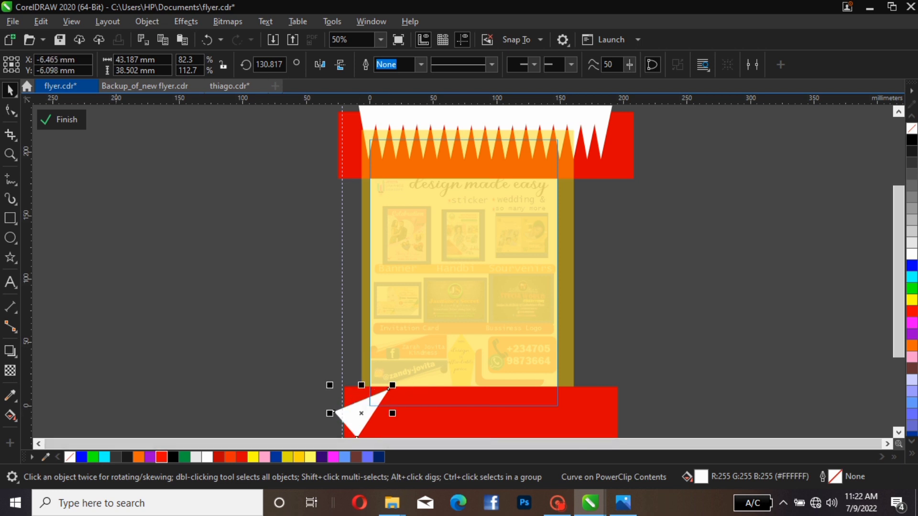
click(60, 120)
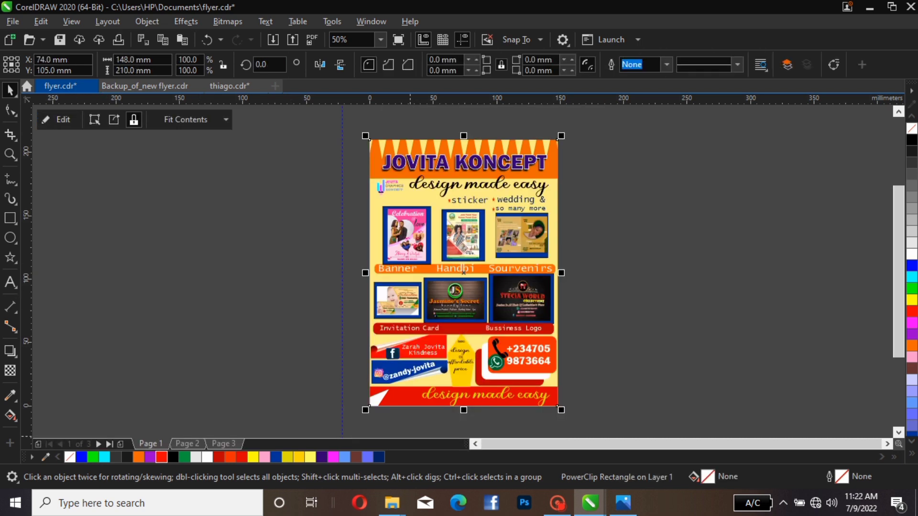
Reposition the yellow "design made easy" on the red footer band, centred at about X 82.7 mm, Y 6.8 mm.
click(478, 396)
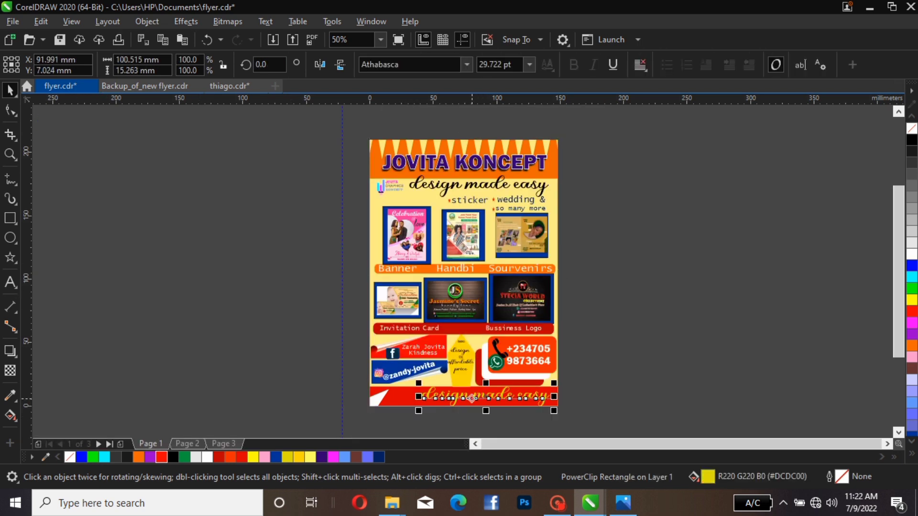
mouse_move(478, 396)
mouse_down()
mouse_move(464, 406)
mouse_move(463, 397)
mouse_move(464, 407)
mouse_up()
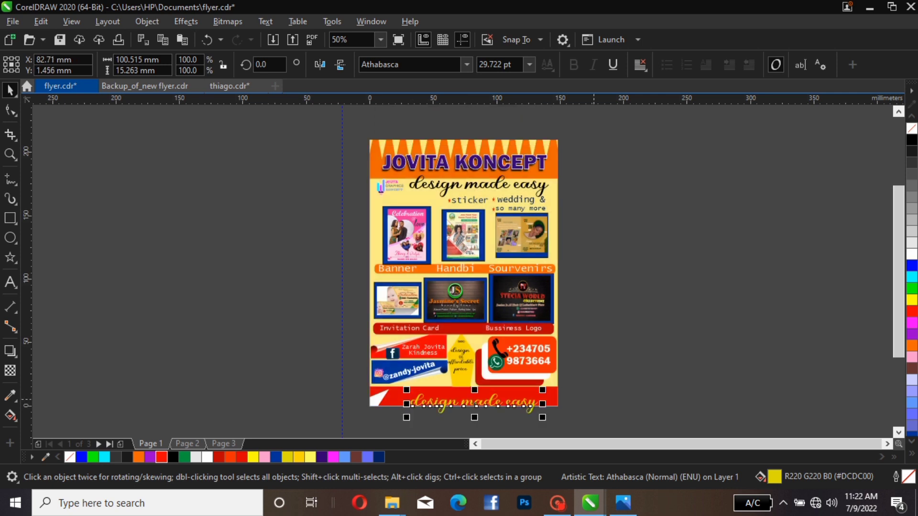
key(Up)
key(Up)
key(Up)
key(Up)
key(Up)
key(Up)
key(Up)
key(Up)
key(Up)
key(Up)
key(Up)
key(Up)
key(Up)
key(Up)
key(Up)
key(Up)
key(Up)
key(Up)
key(Up)
key(Up)
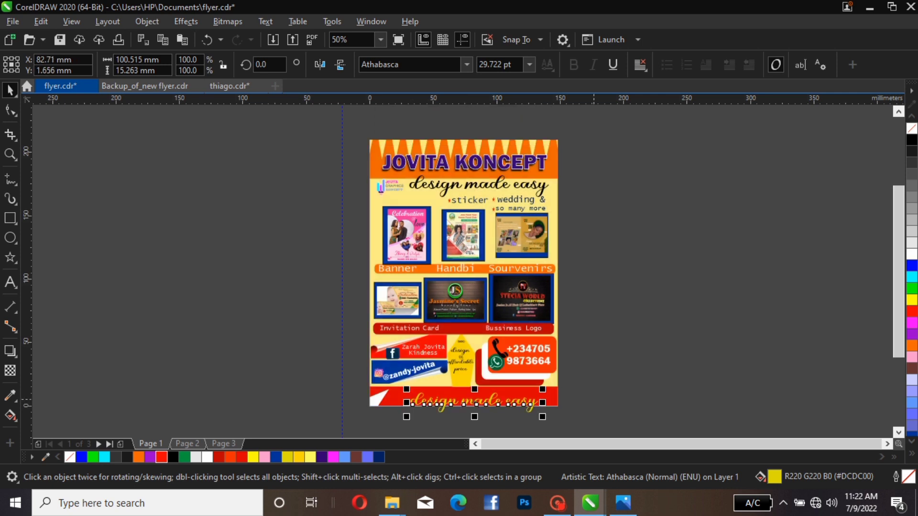
key(Up)
key(Up)
key(Up)
key(Up)
key(Up)
key(Up)
key(Up)
key(Up)
key(Up)
key(Up)
key(Up)
key(Up)
key(Up)
key(Up)
key(Up)
key(Up)
key(Up)
key(Up)
key(Up)
key(Up)
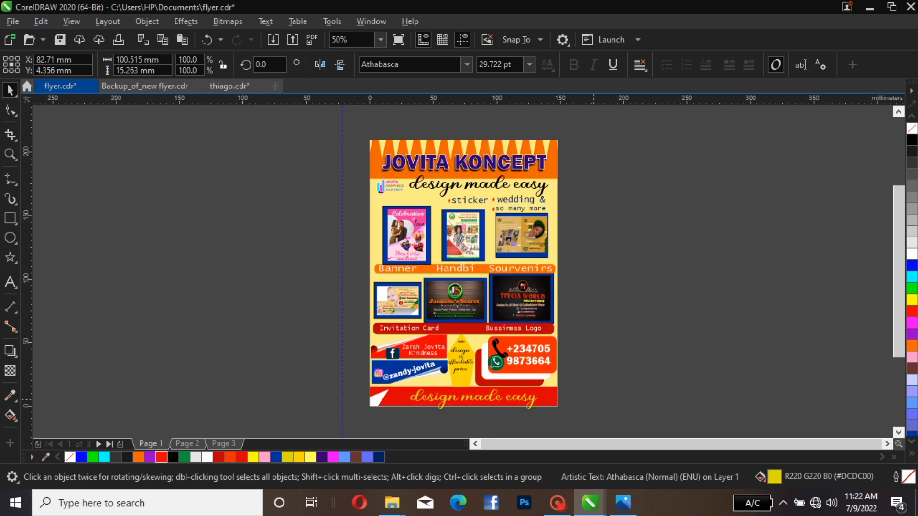
key(Up)
key(Up)
key(Up)
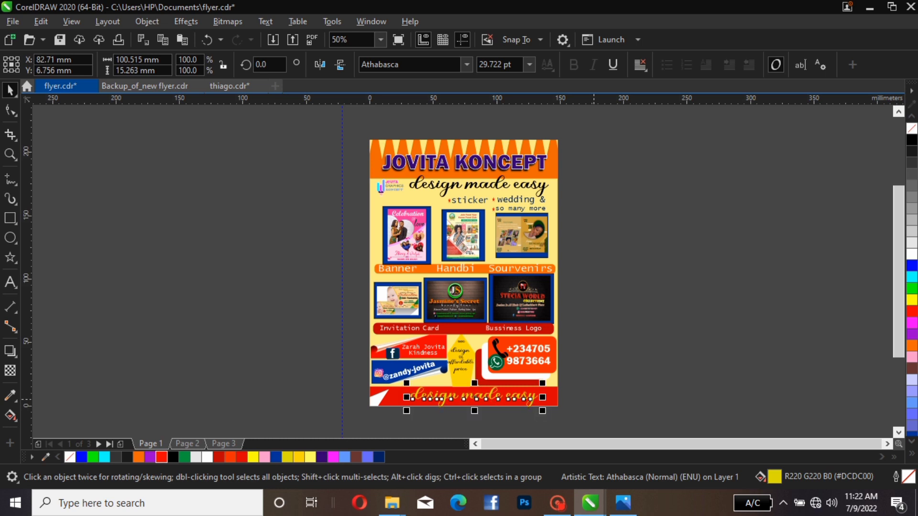
key(Escape)
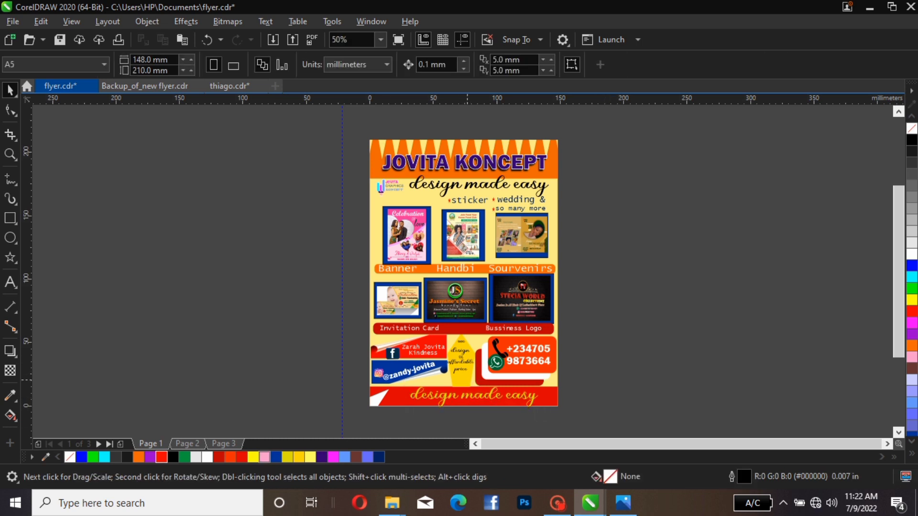
click(443, 210)
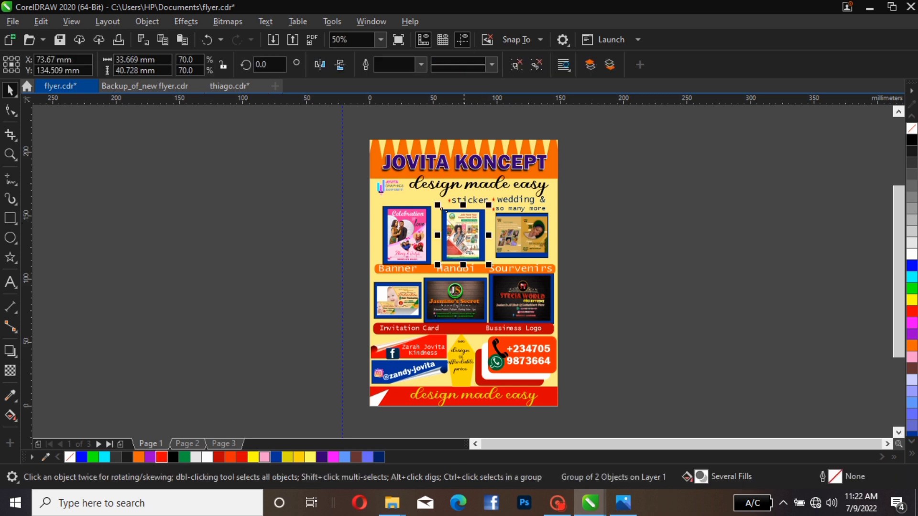
click(383, 207)
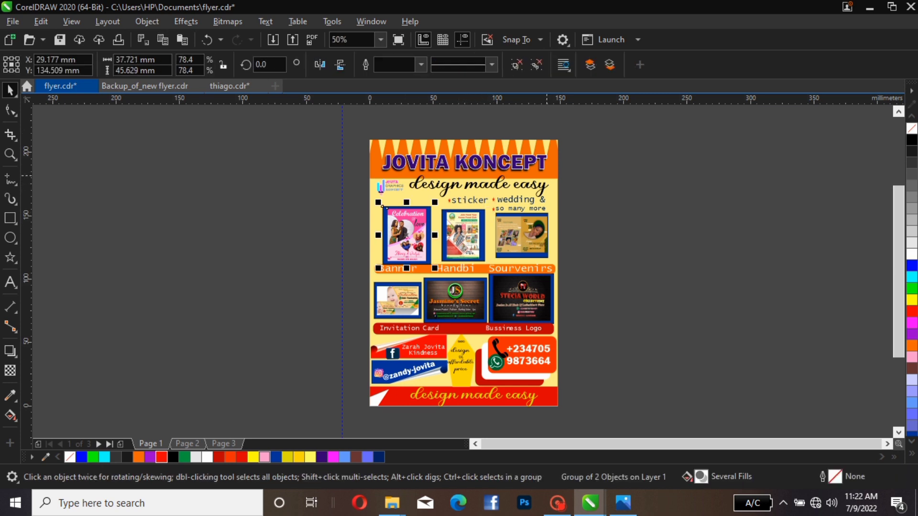
click(446, 196)
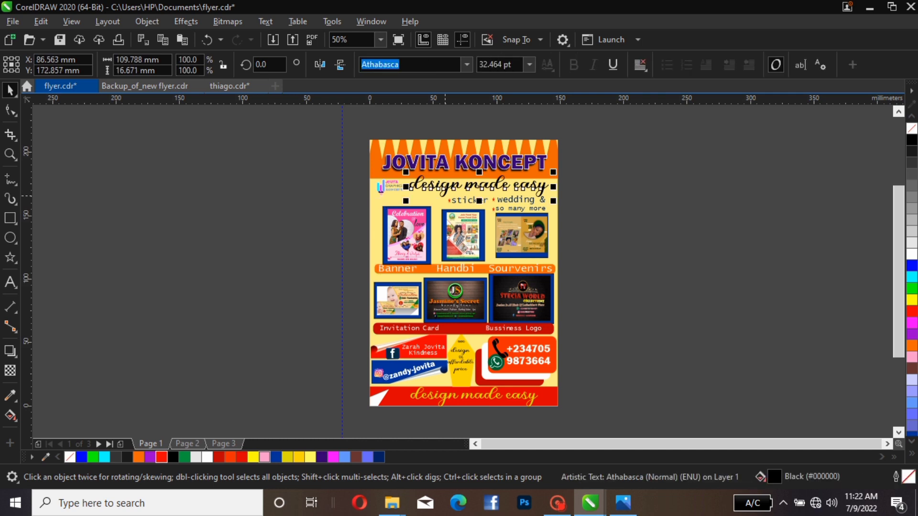
Apply a Gaussian Blur with a 30.3-pixel radius to the red header rectangle inside the background PowerClip, and finish editing the PowerClip.
click(371, 254)
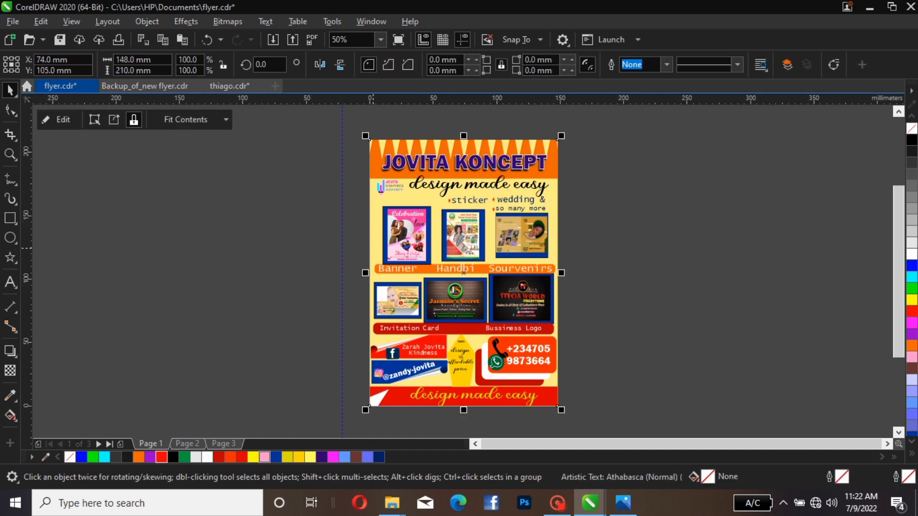
click(58, 120)
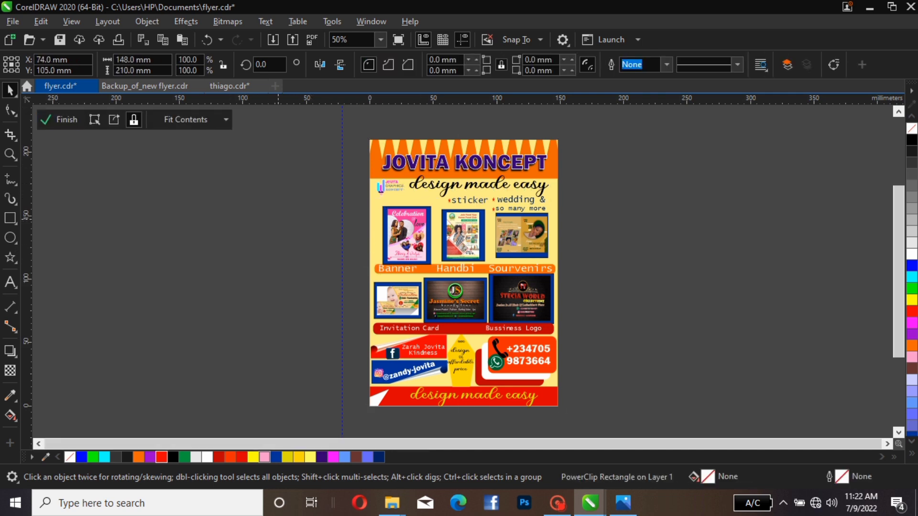
click(585, 171)
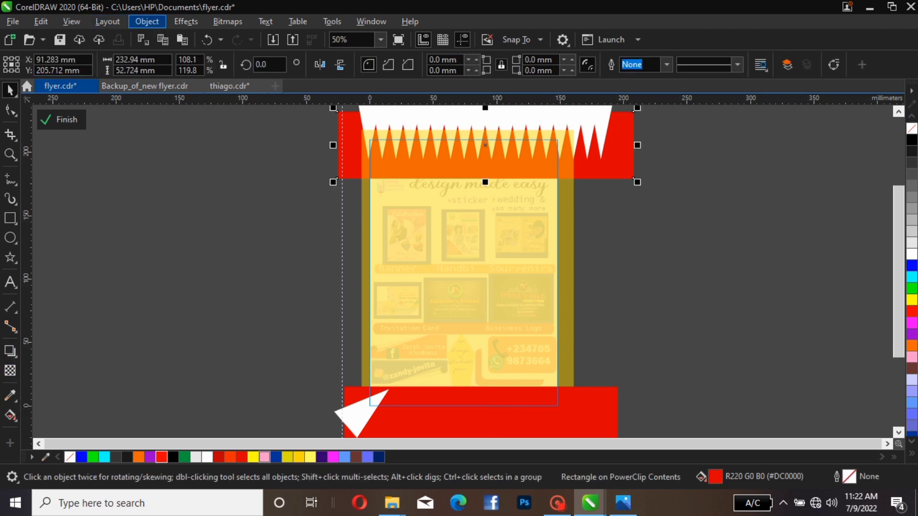
click(186, 21)
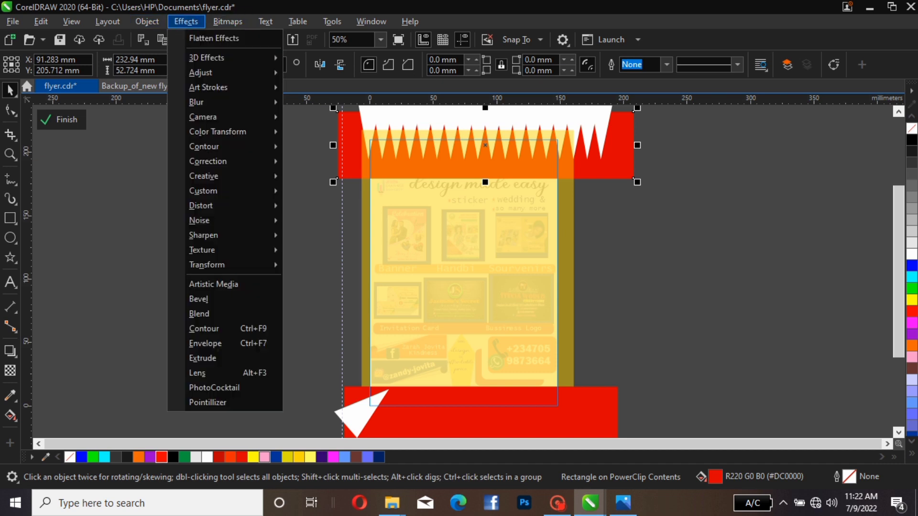
mouse_move(201, 102)
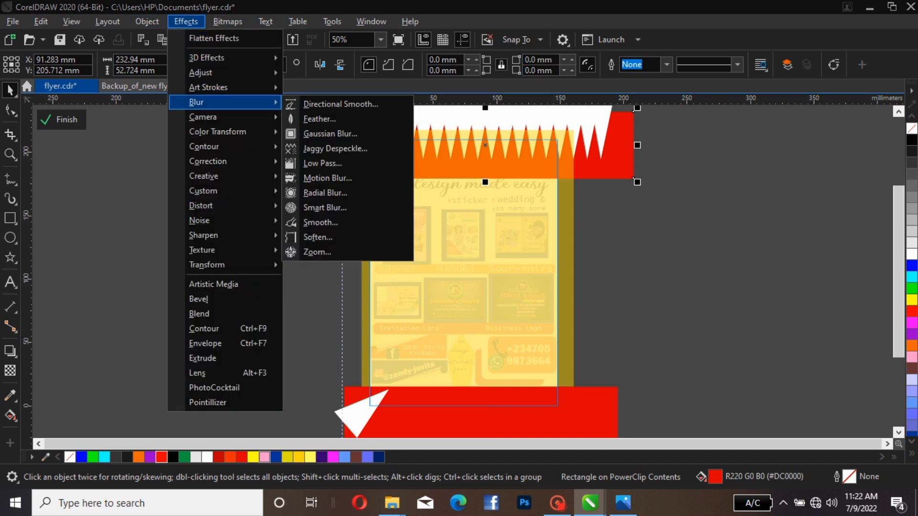
mouse_move(217, 131)
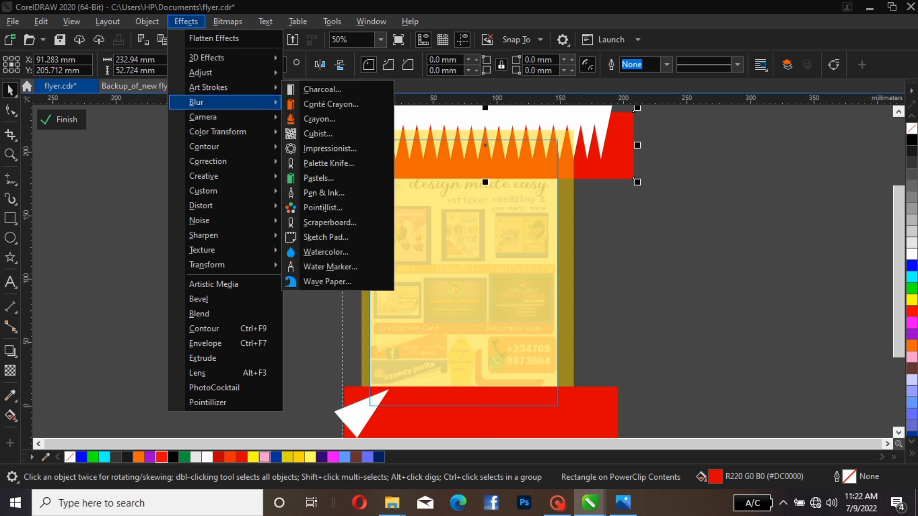
click(330, 134)
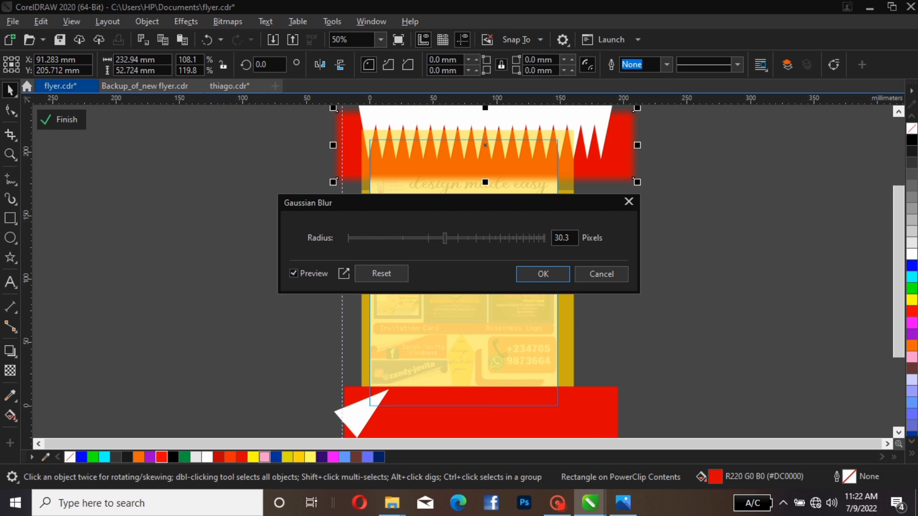
drag(430, 203, 158, 237)
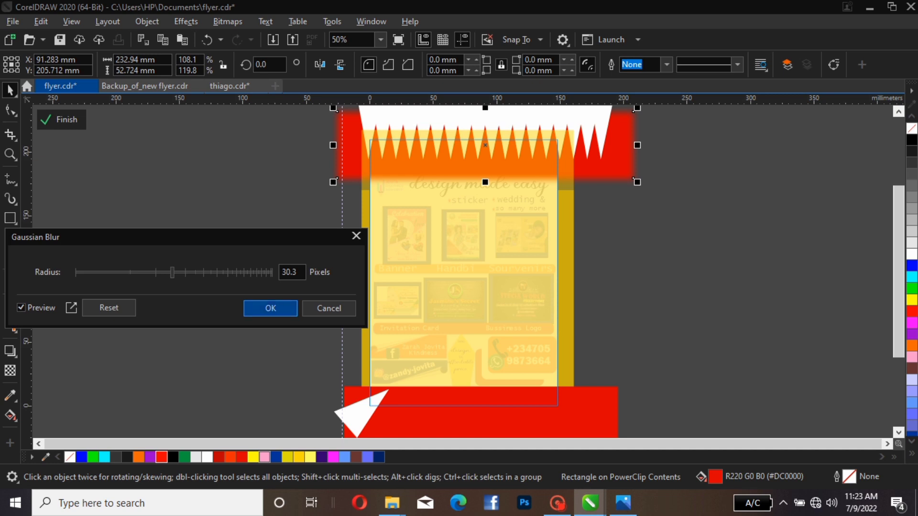
click(280, 310)
click(61, 119)
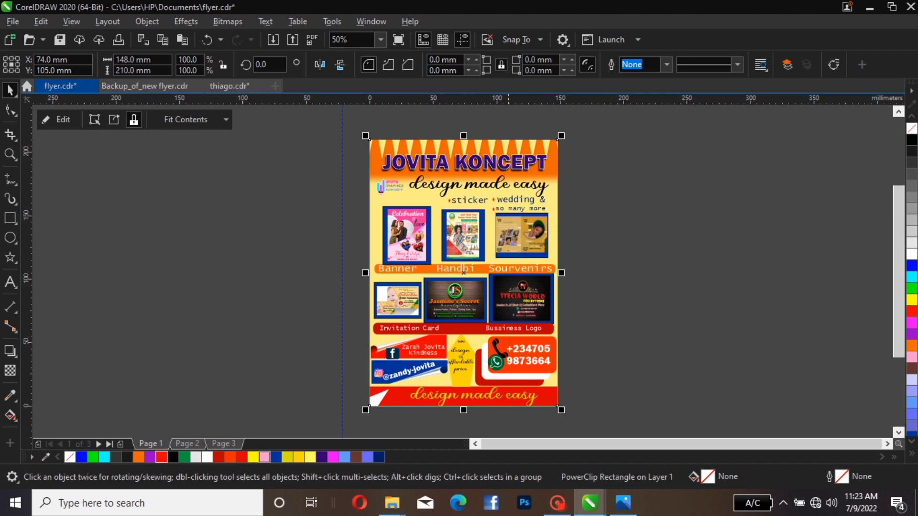
click(388, 189)
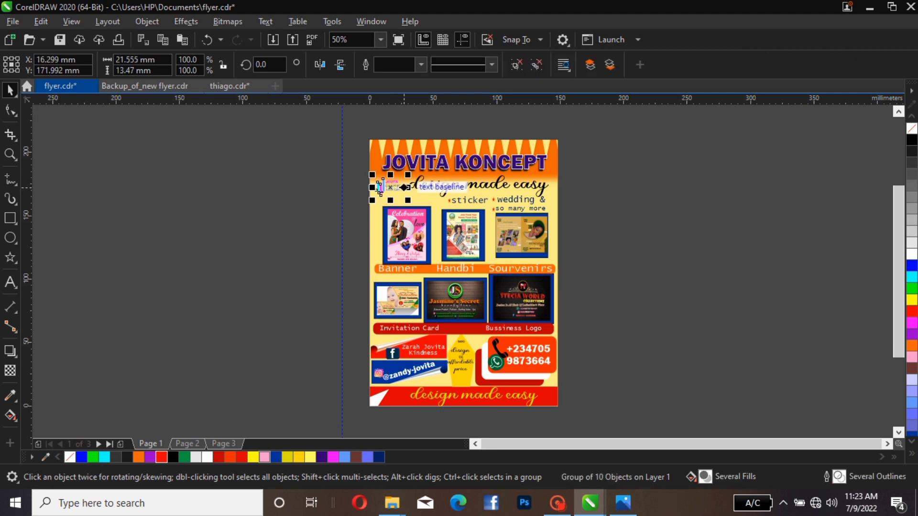
click(234, 264)
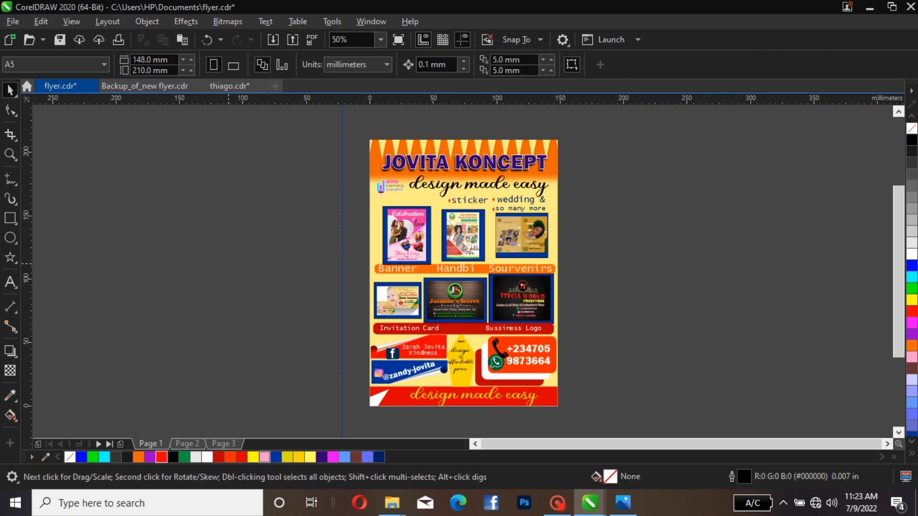